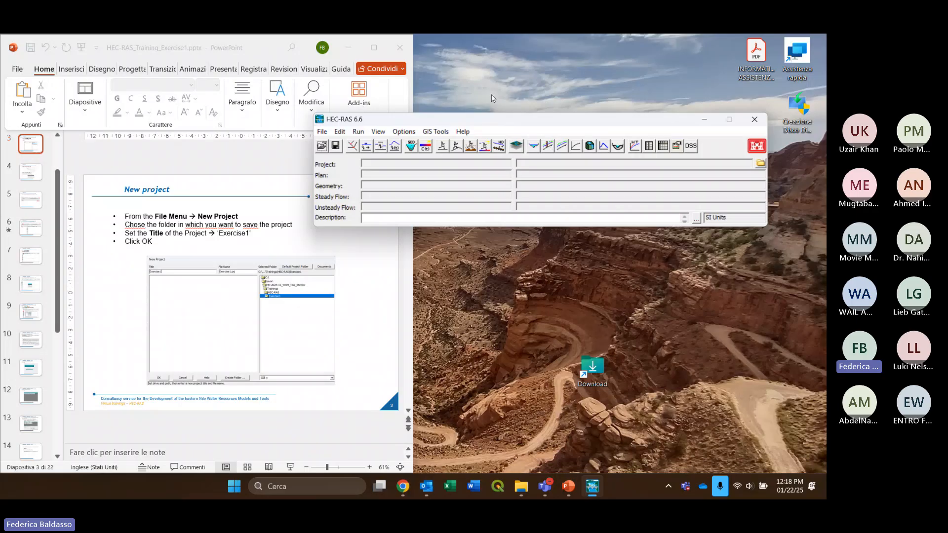
Start a new project and select the folder C:\Lavori\HN-2024-11_WRM_Tool_ENTRO\Trainings\HEC-RAS\Exercise1 as its location
left_click_drag(520, 127, 528, 132)
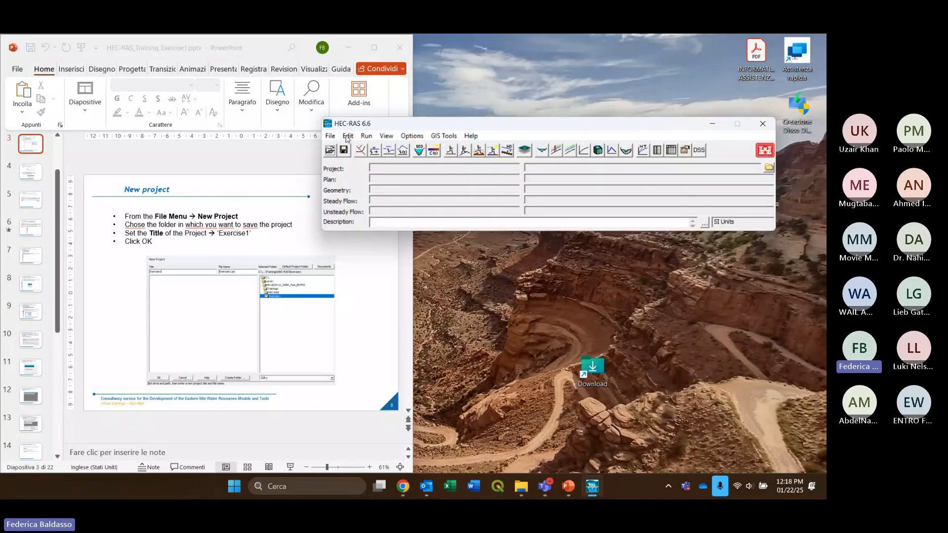
left_click(330, 136)
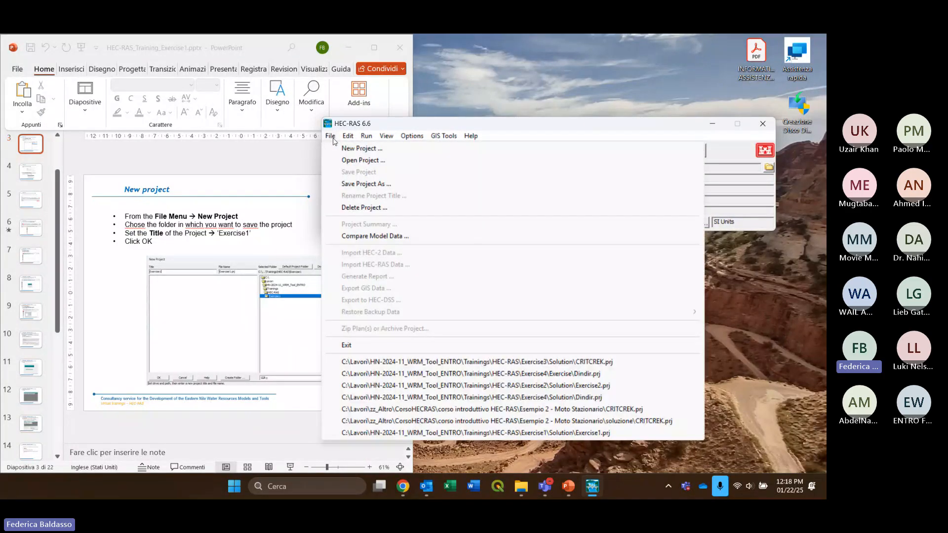
left_click(362, 148)
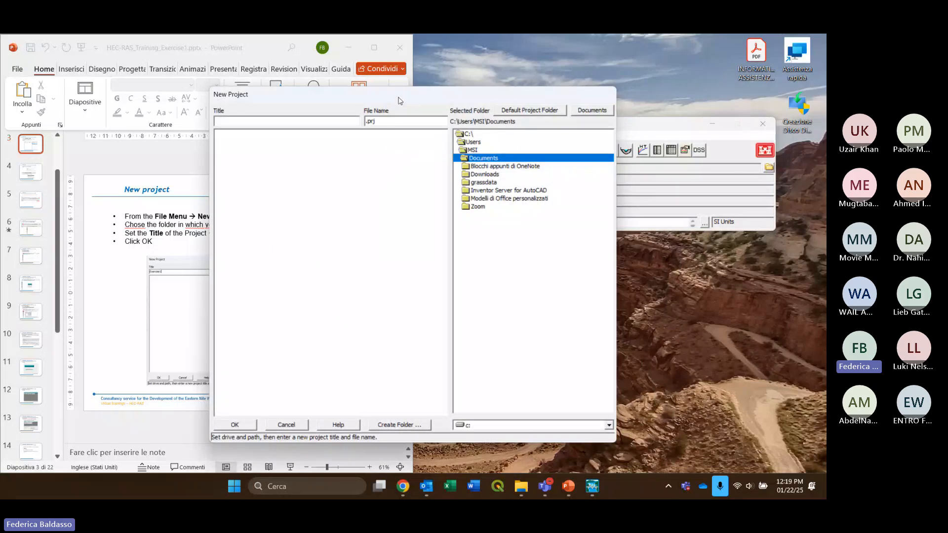
left_click_drag(400, 101, 430, 94)
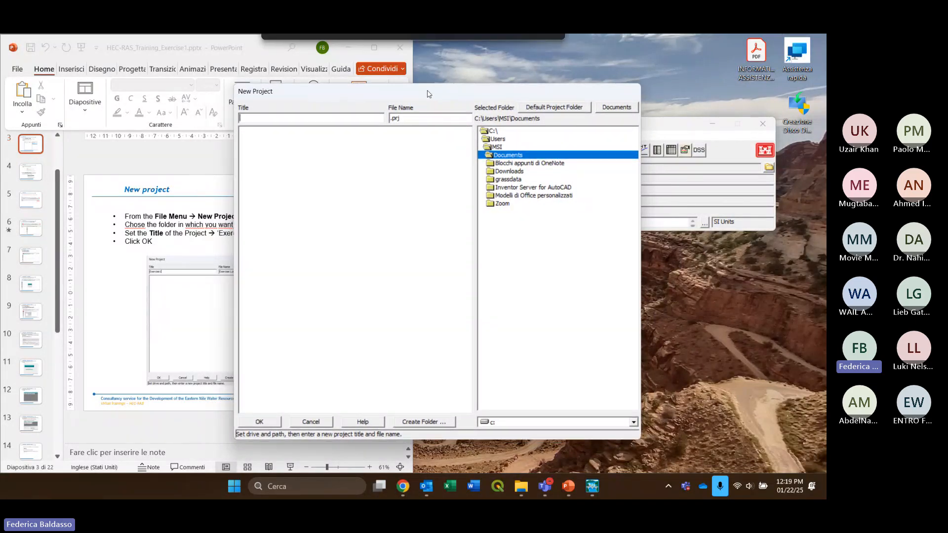
double_click(511, 131)
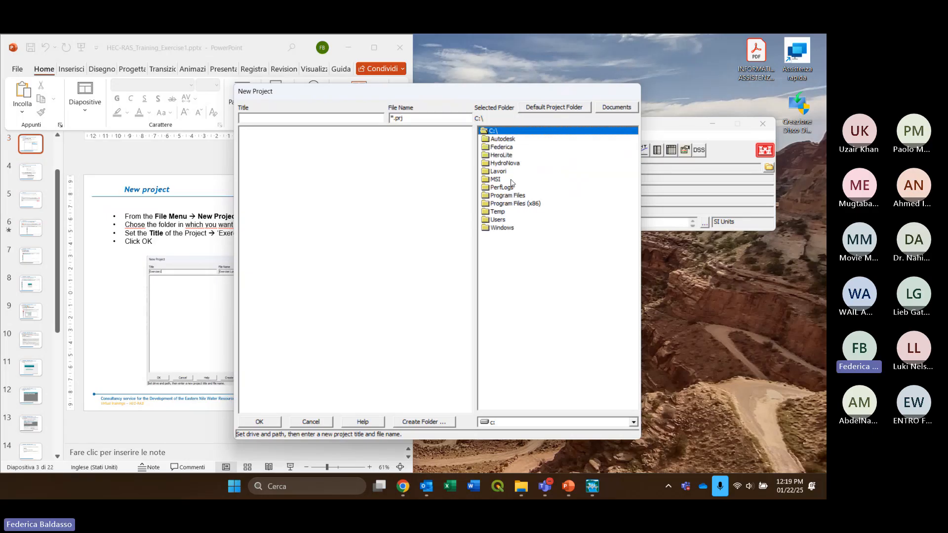
double_click(508, 171)
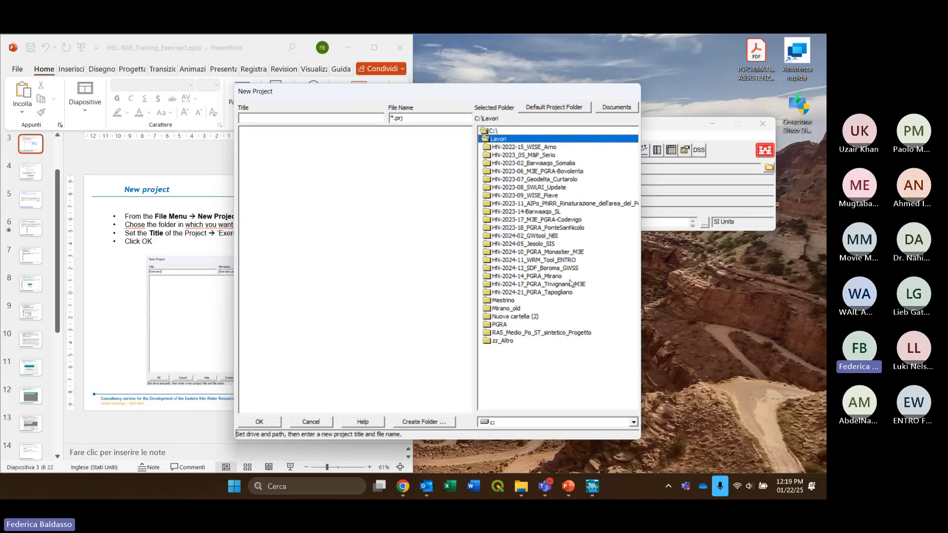
double_click(572, 260)
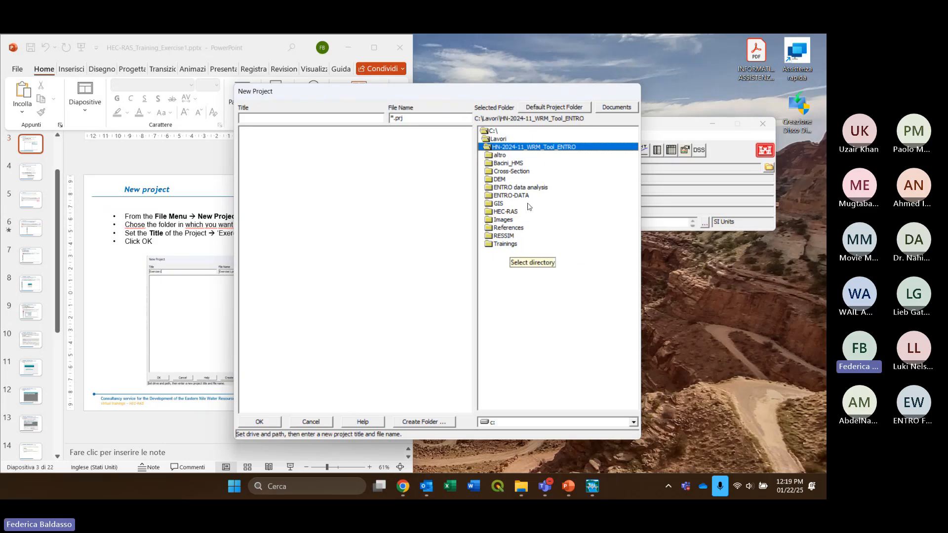
double_click(509, 244)
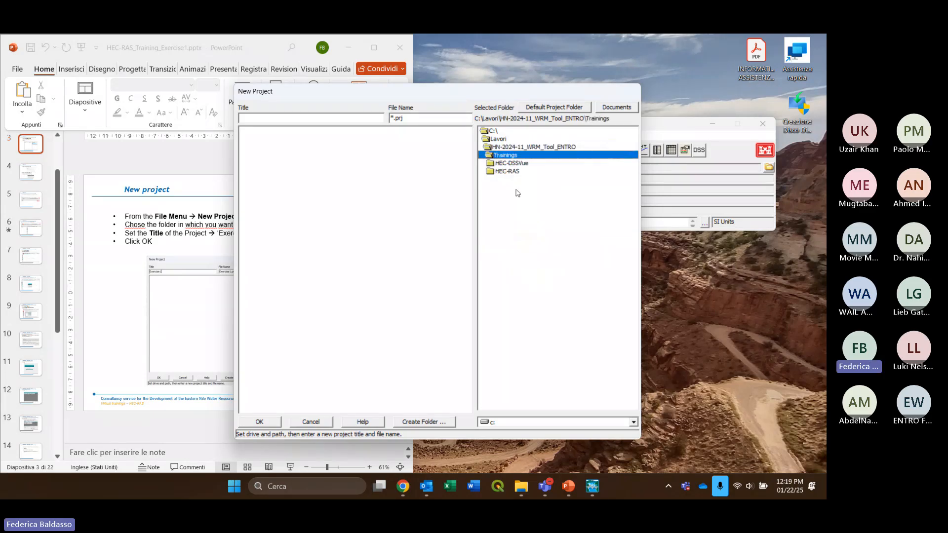
double_click(516, 170)
double_click(516, 171)
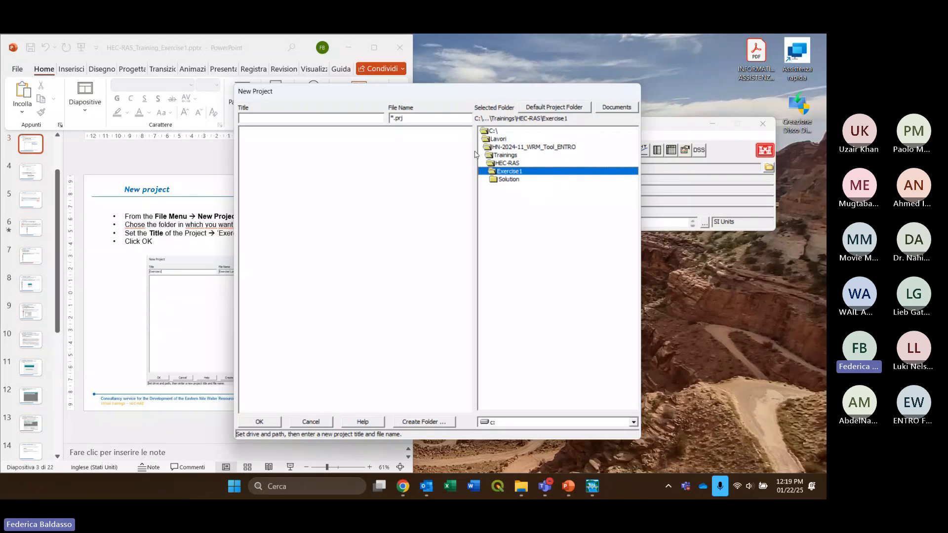
Title the new project Exercise1 and create it in the selected folder with SI units
left_click_drag(426, 98, 541, 93)
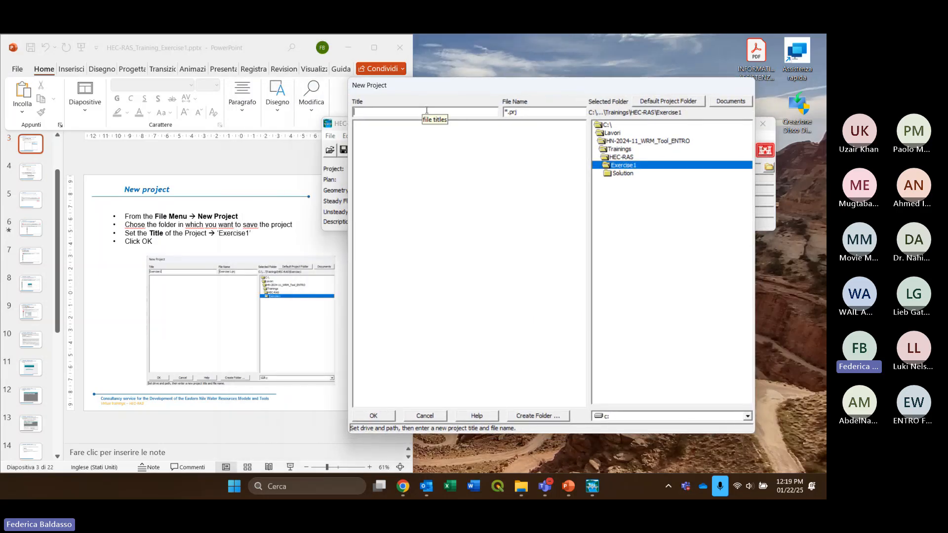
type("Exercise1")
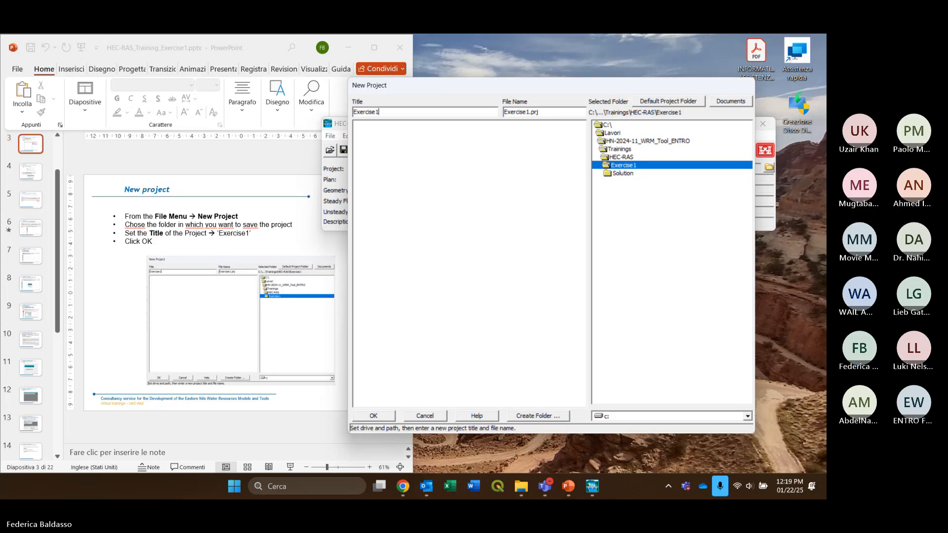
left_click(368, 419)
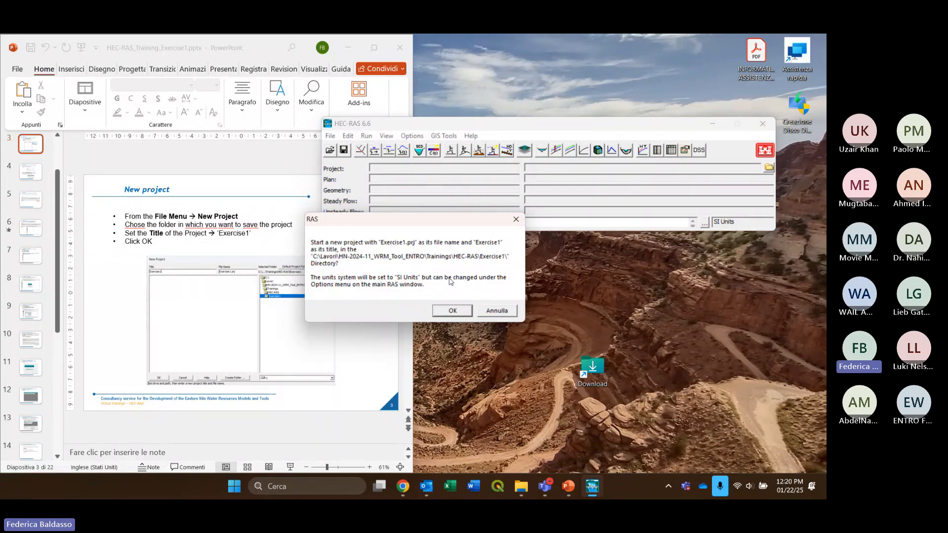
left_click(460, 310)
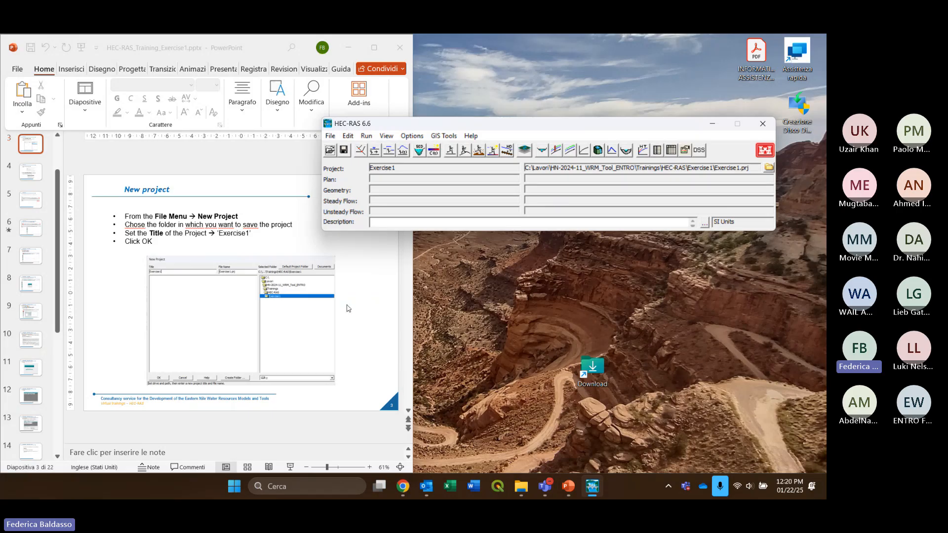
Make System International (Metric System) the default units system for new projects
scroll(349, 309, "down", 1)
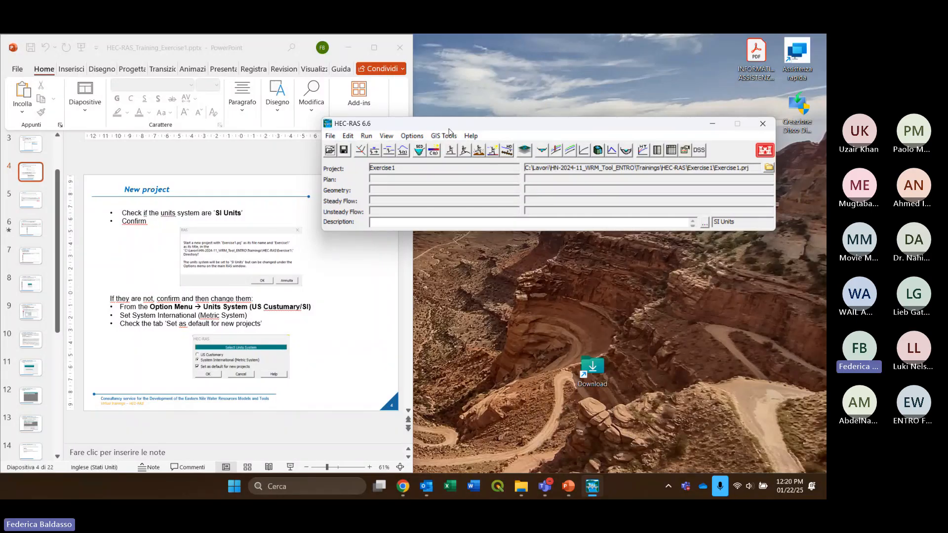
left_click(414, 136)
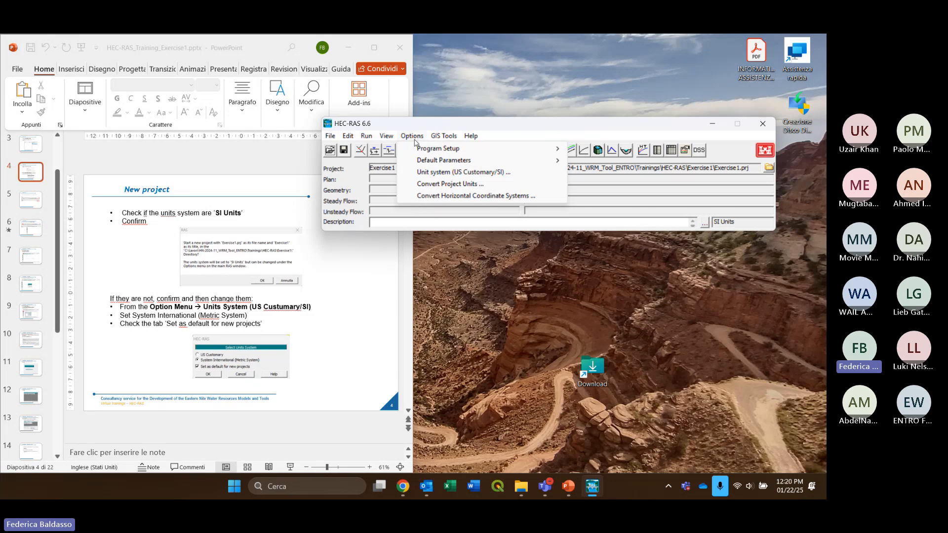
mouse_move(418, 150)
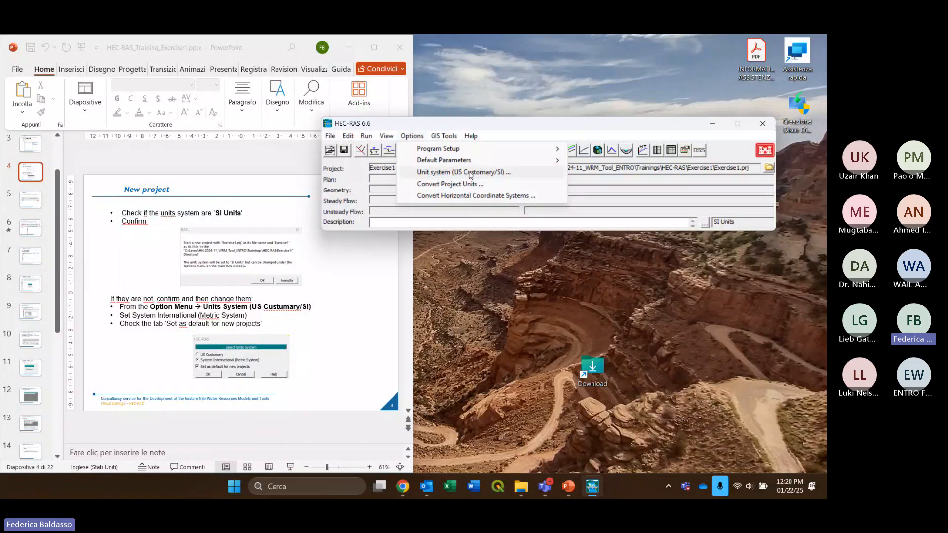
left_click(470, 175)
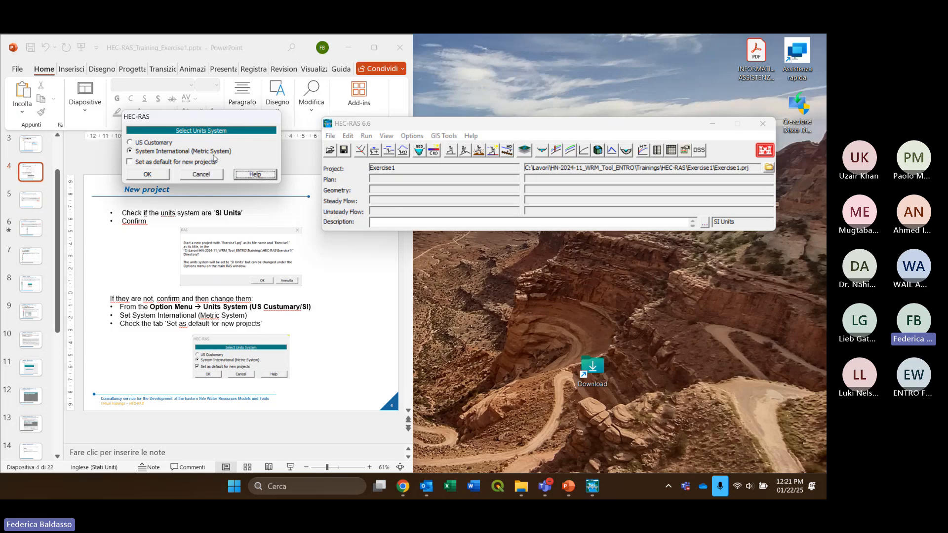
left_click(131, 164)
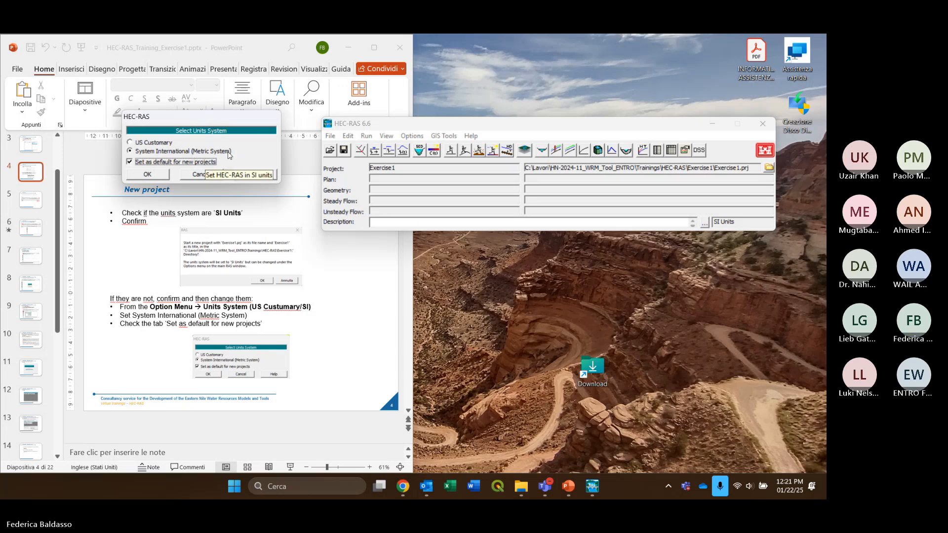
left_click(148, 175)
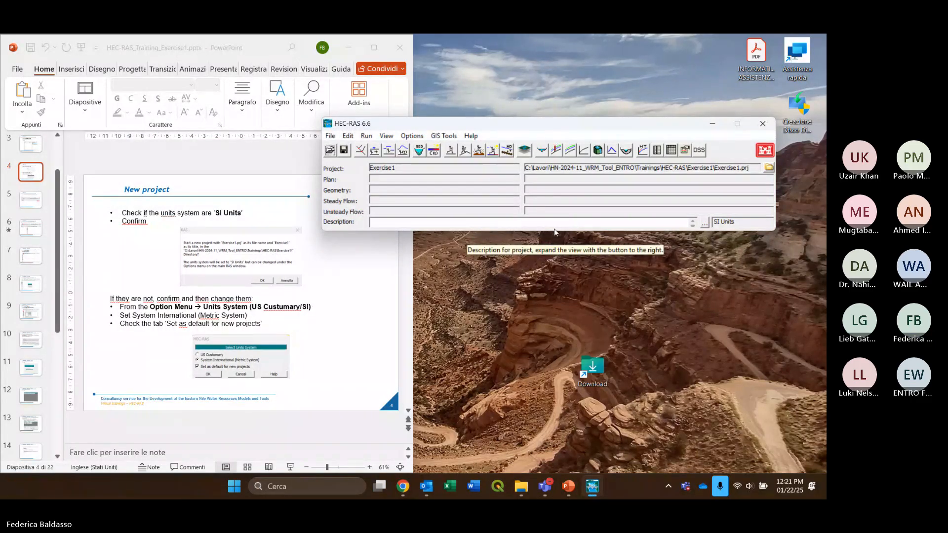
Switch to File Explorer and inspect the files in the Exercise1 folder and its Solution subfolder
double_click(592, 362)
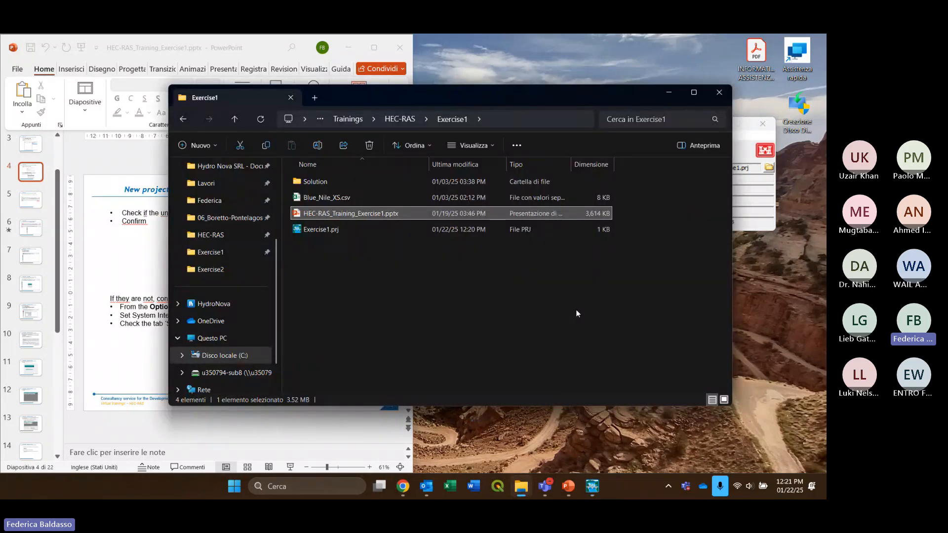
left_click(234, 123)
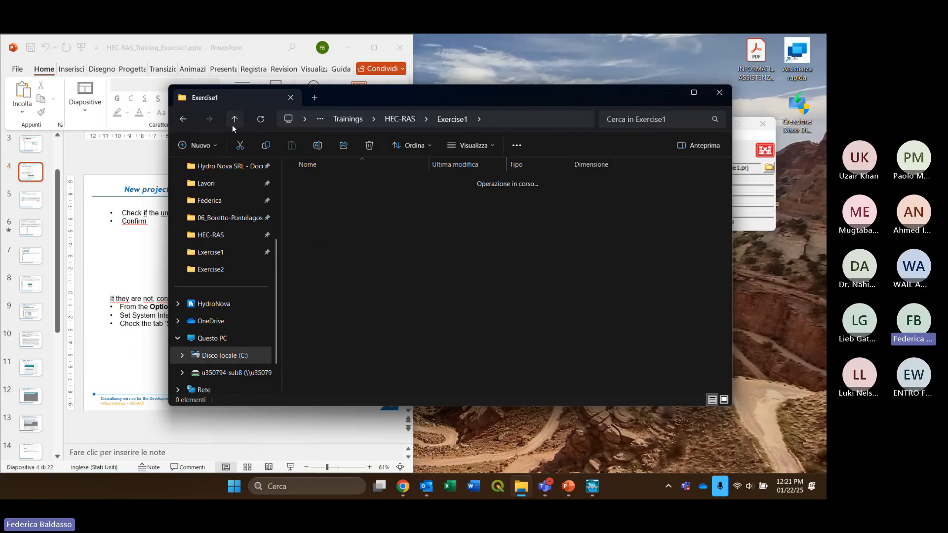
double_click(381, 183)
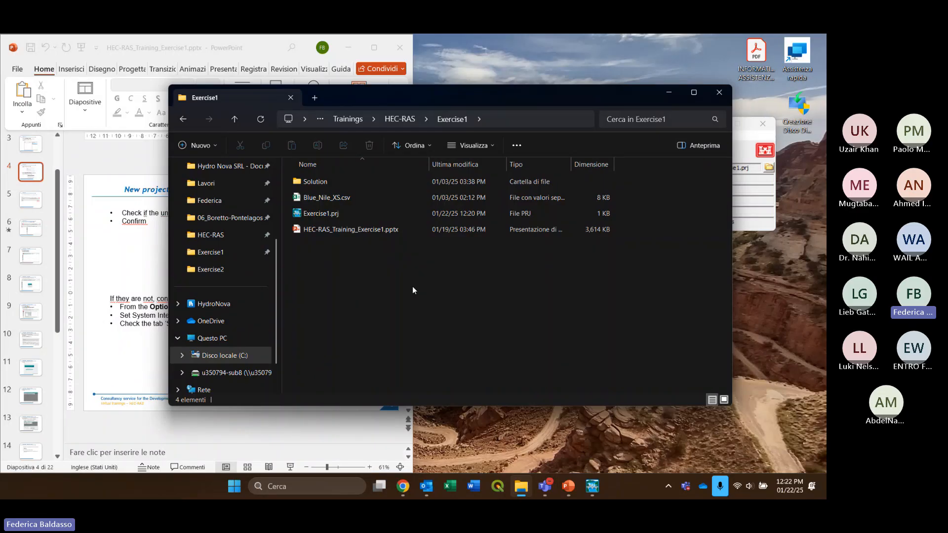
double_click(366, 181)
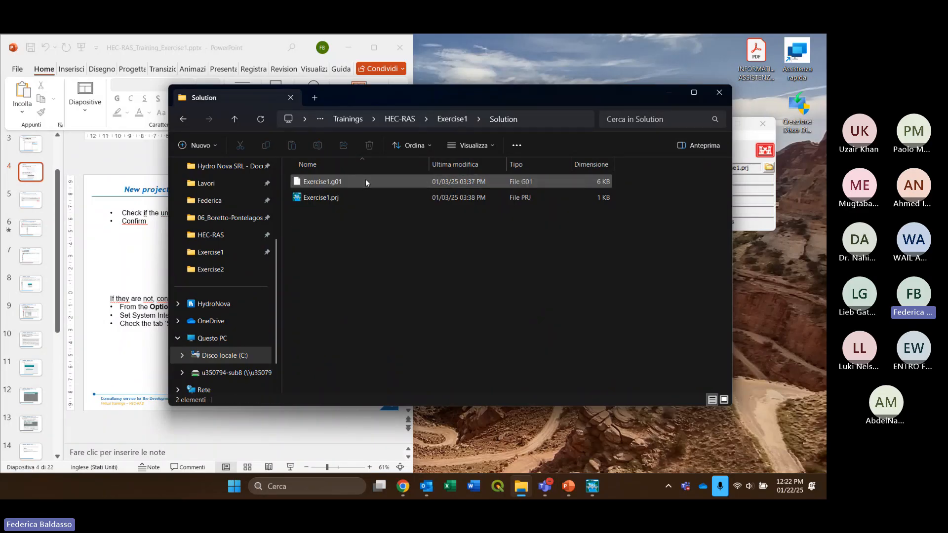
left_click(229, 120)
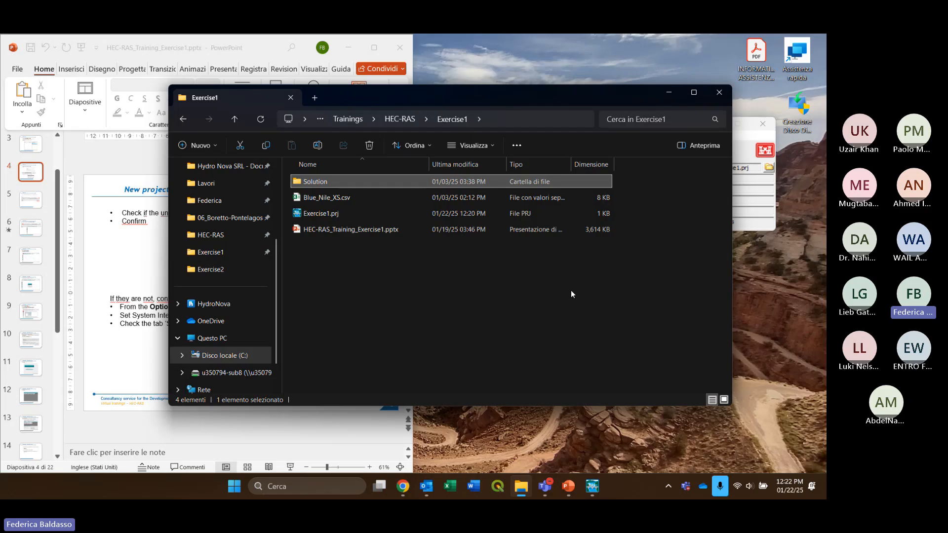
left_click(669, 92)
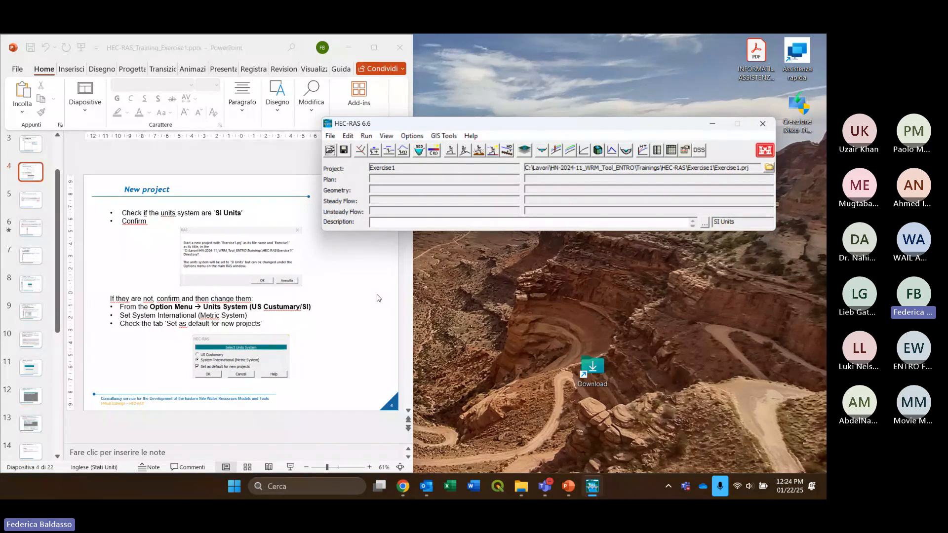
Open the geometric data editor and place its window beside the slide instructions, advancing them to the River Reach slide
scroll(378, 298, "down", 1)
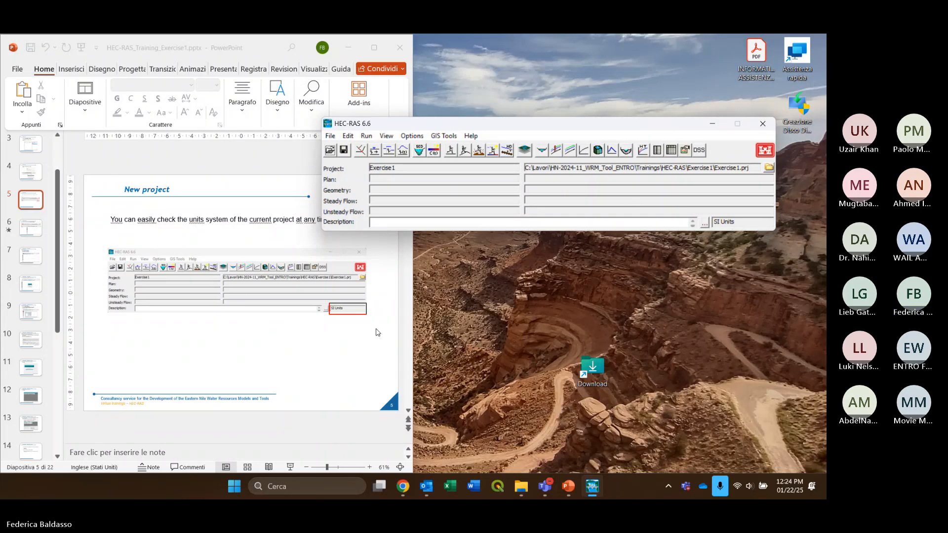
scroll(375, 334, "down", 1)
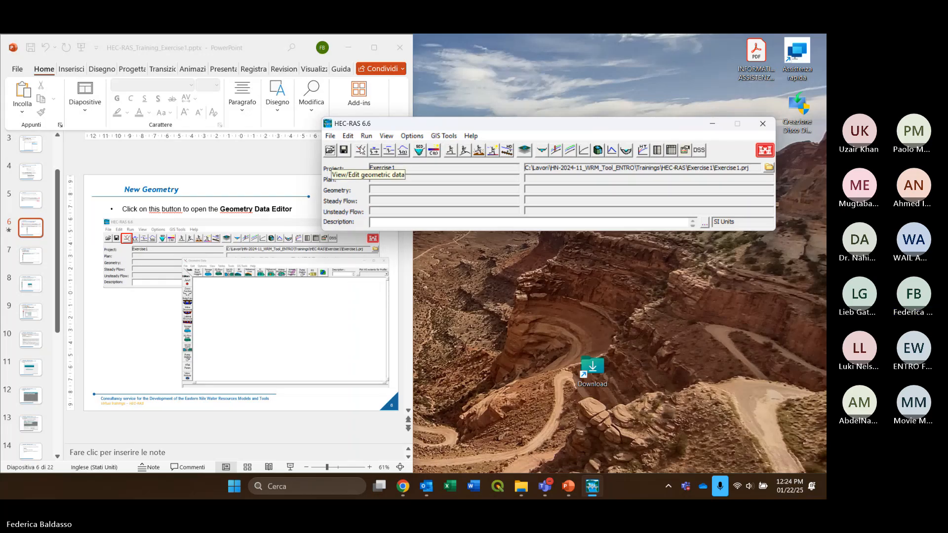
left_click(361, 150)
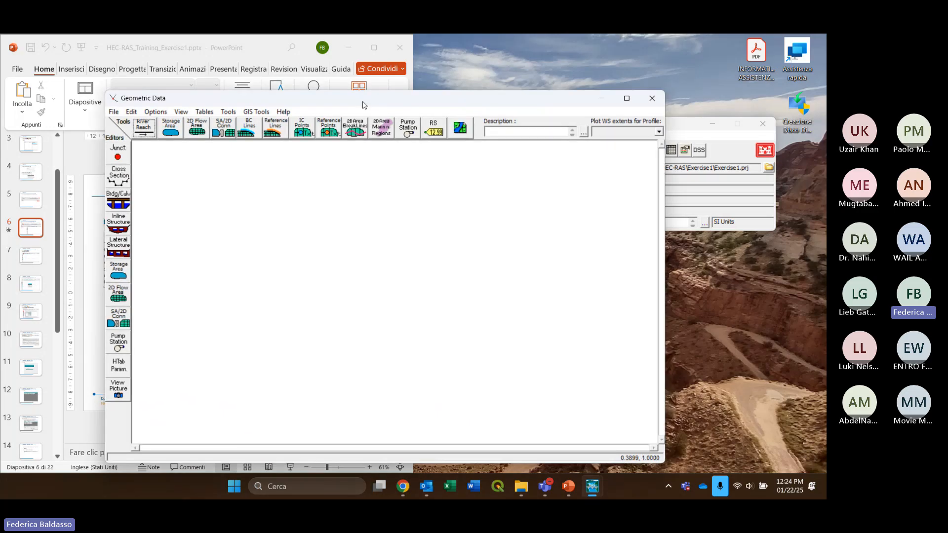
left_click_drag(103, 91, 207, 116)
left_click_drag(361, 127, 487, 108)
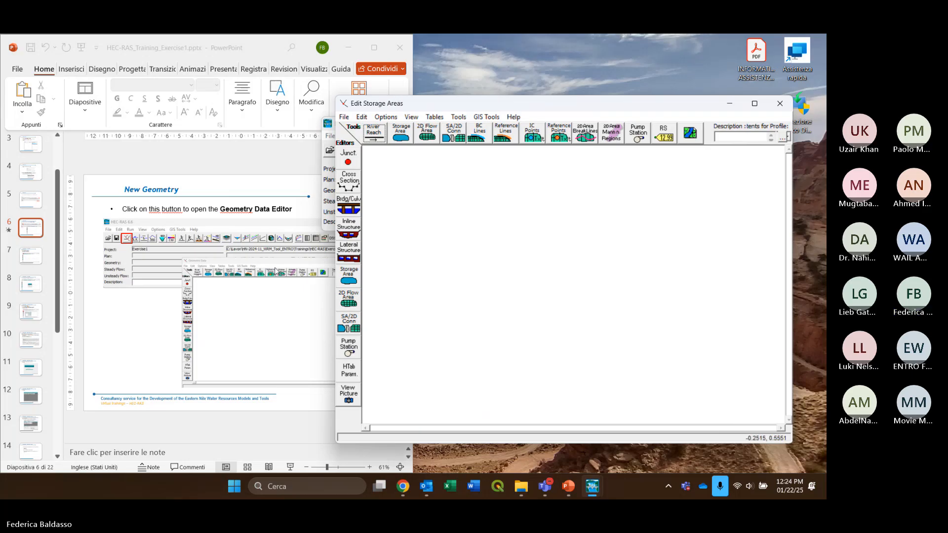
scroll(276, 270, "down", 1)
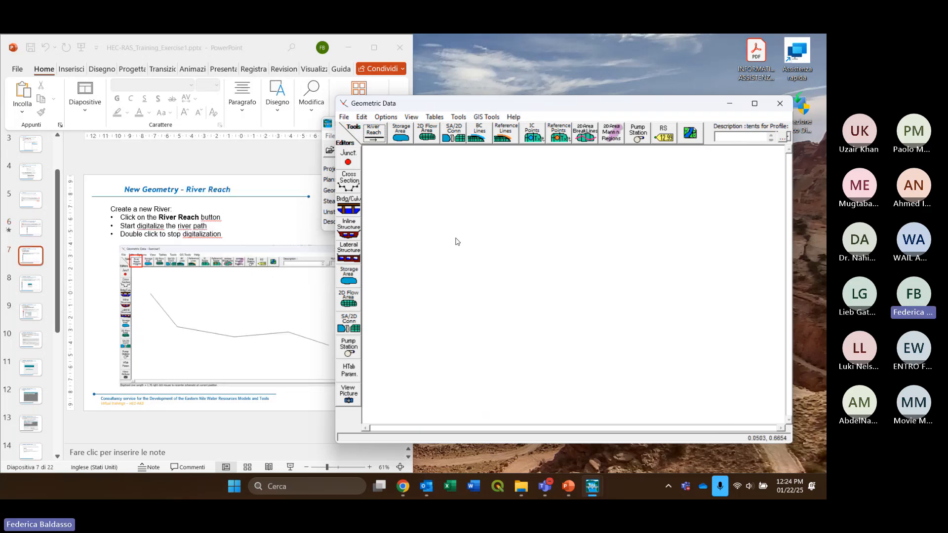
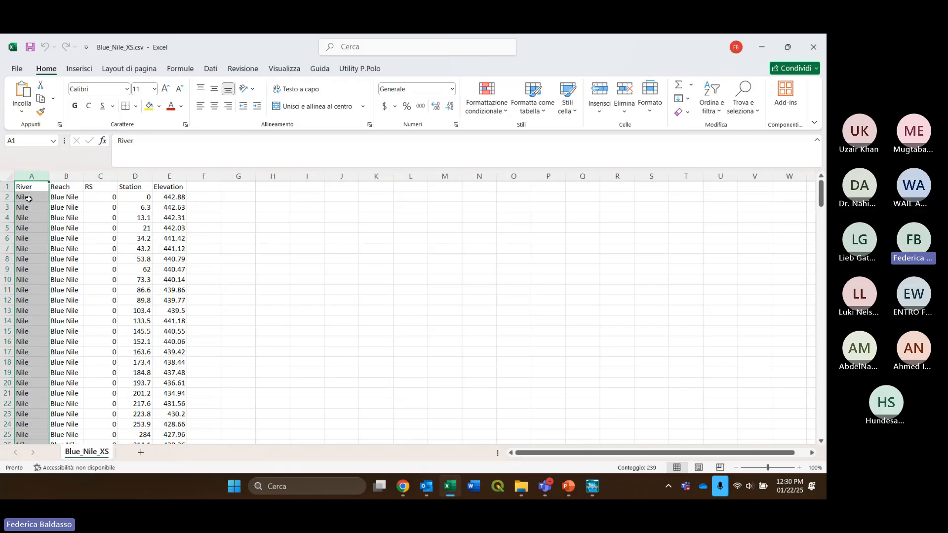
Examine the Reach, RS, Station and Elevation columns of Blue_Nile_XS.csv in Excel
left_click(62, 175)
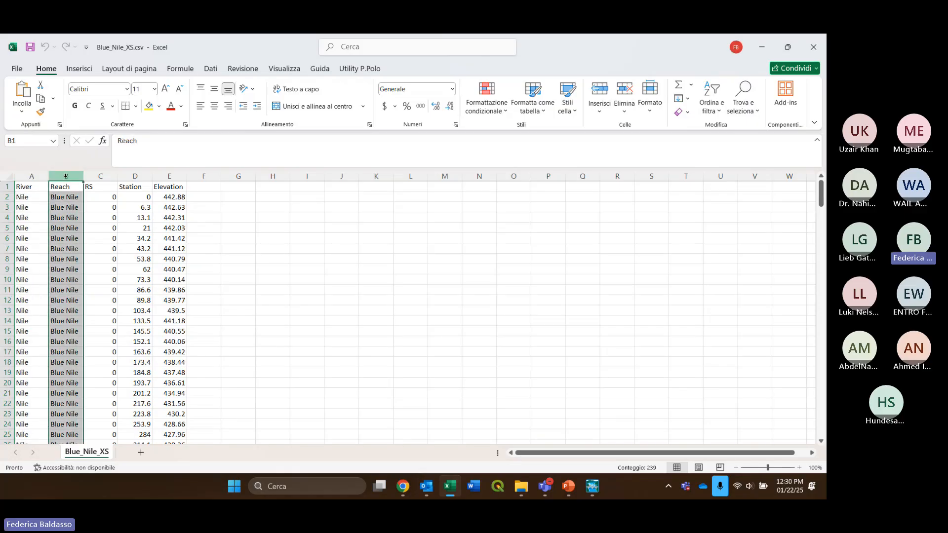
left_click(102, 188)
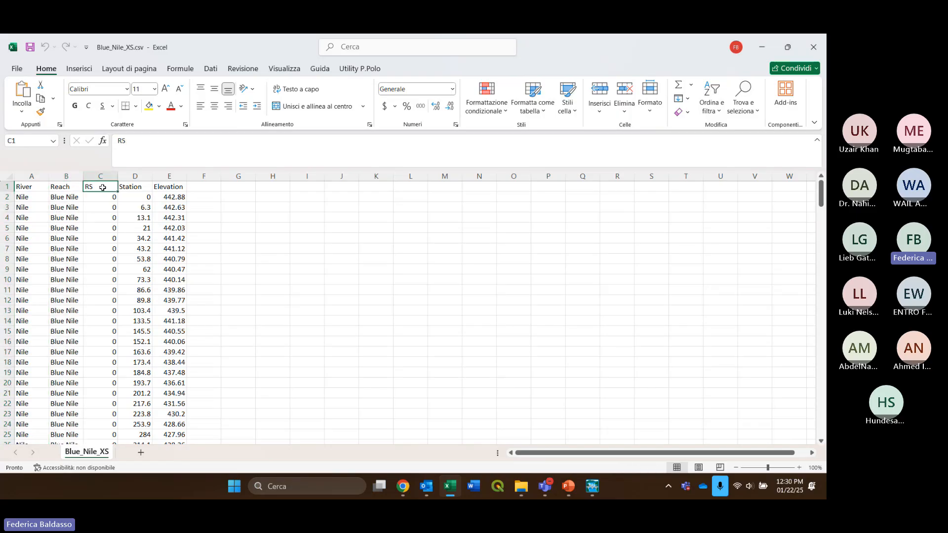
left_click(101, 197)
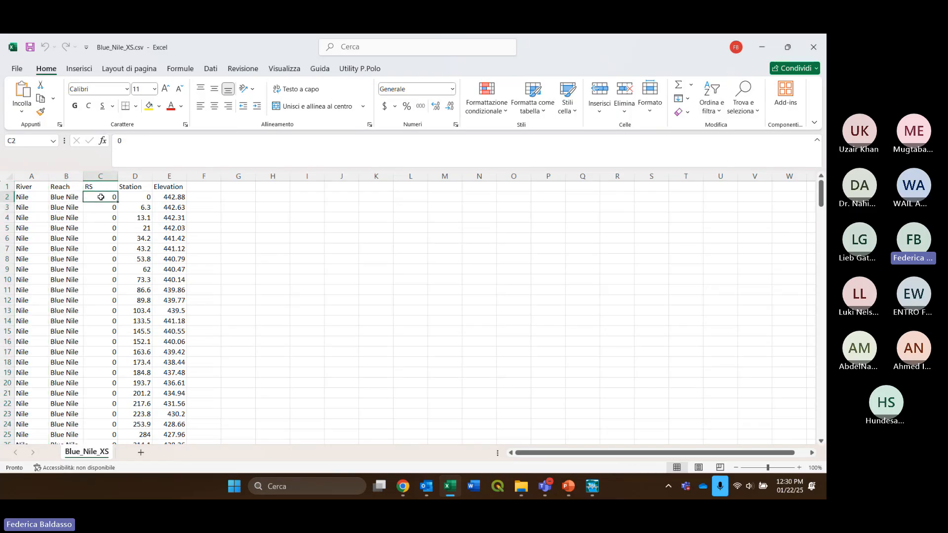
left_click_drag(129, 176, 158, 174)
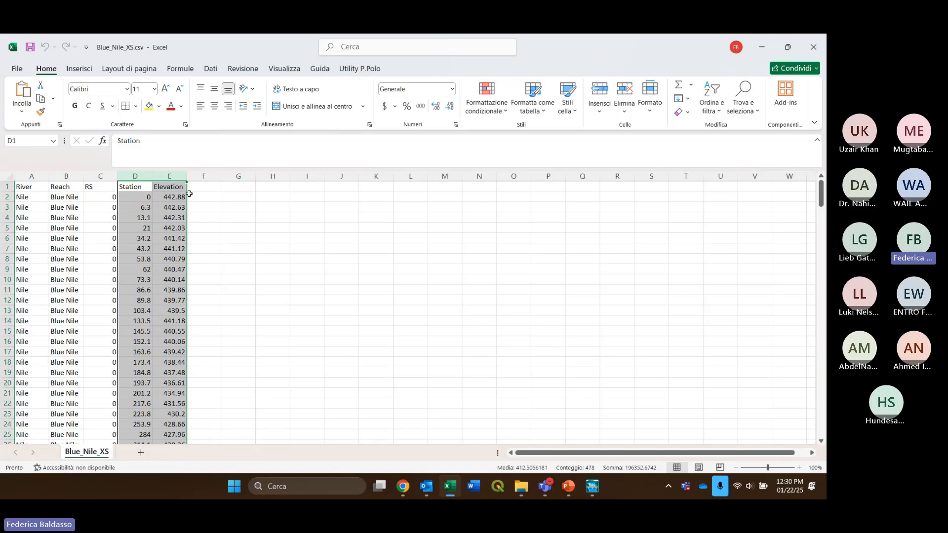
Plot the Station and Elevation values of river station 0 (D2:E43) as a scatter chart with lines
left_click(223, 195)
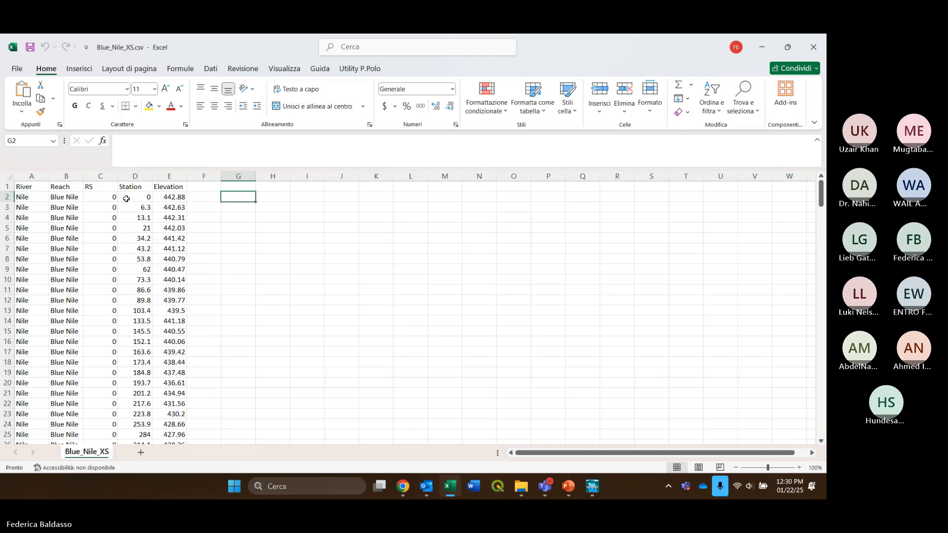
left_click_drag(127, 198, 180, 363)
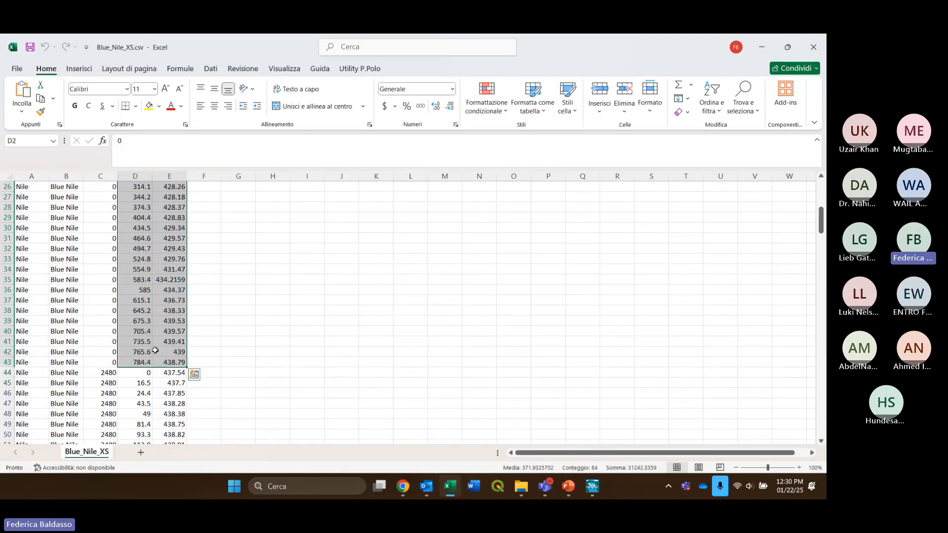
scroll(163, 355, "up", 2)
scroll(155, 350, "up", 7)
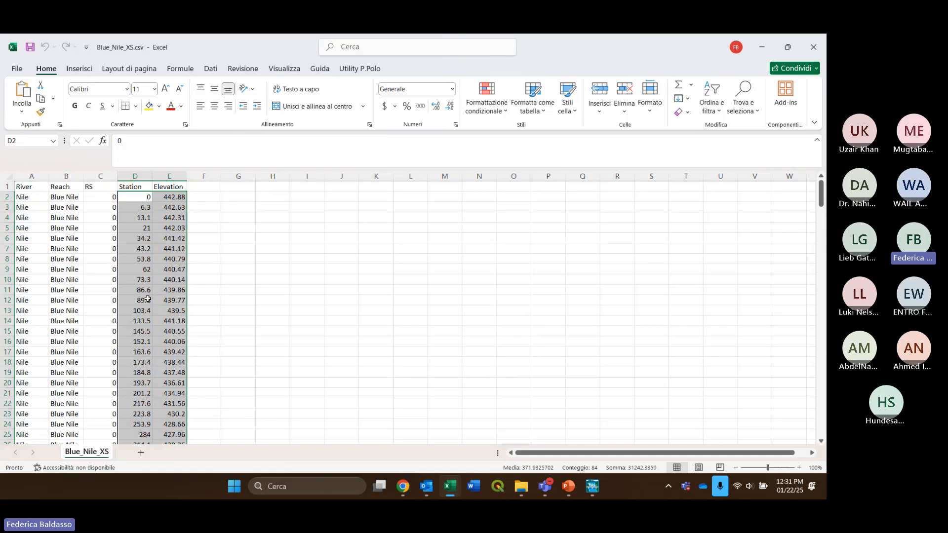
scroll(163, 294, "down", 8)
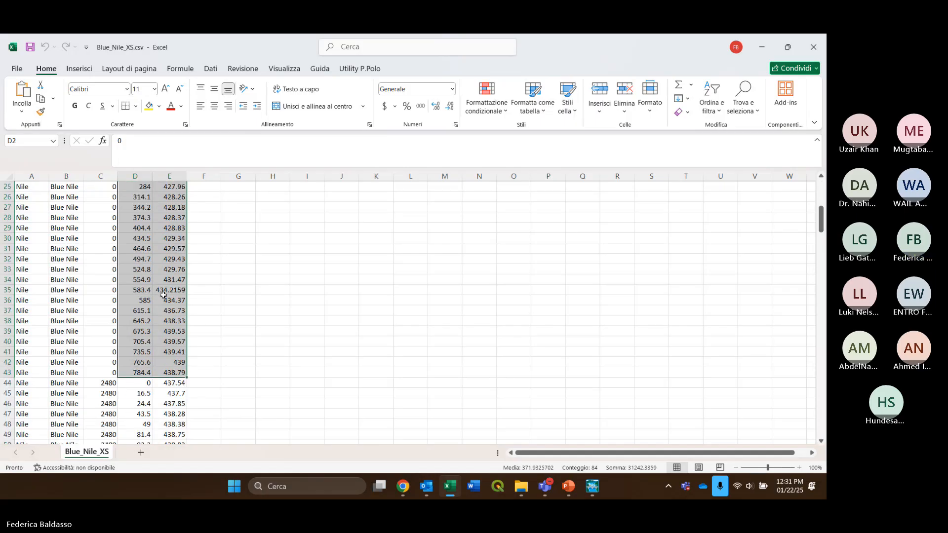
scroll(163, 295, "up", 8)
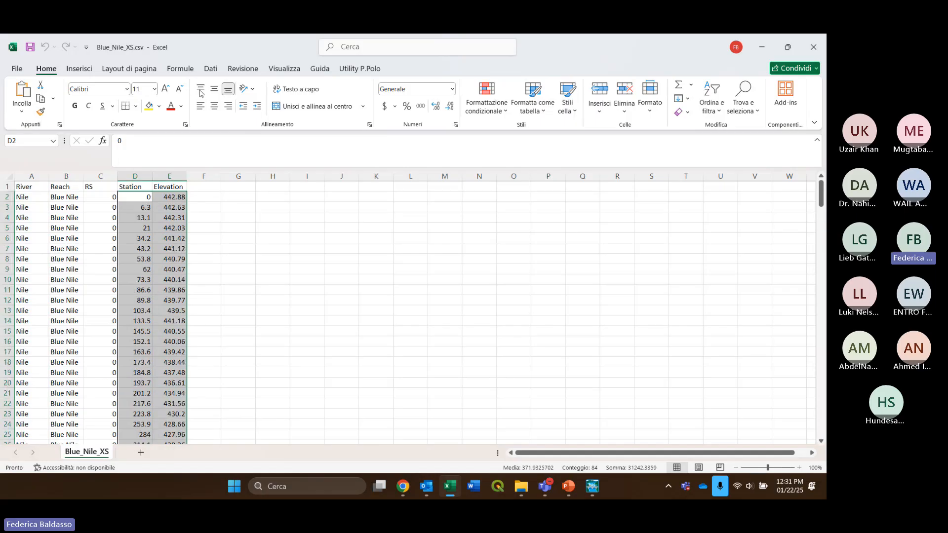
left_click(79, 70)
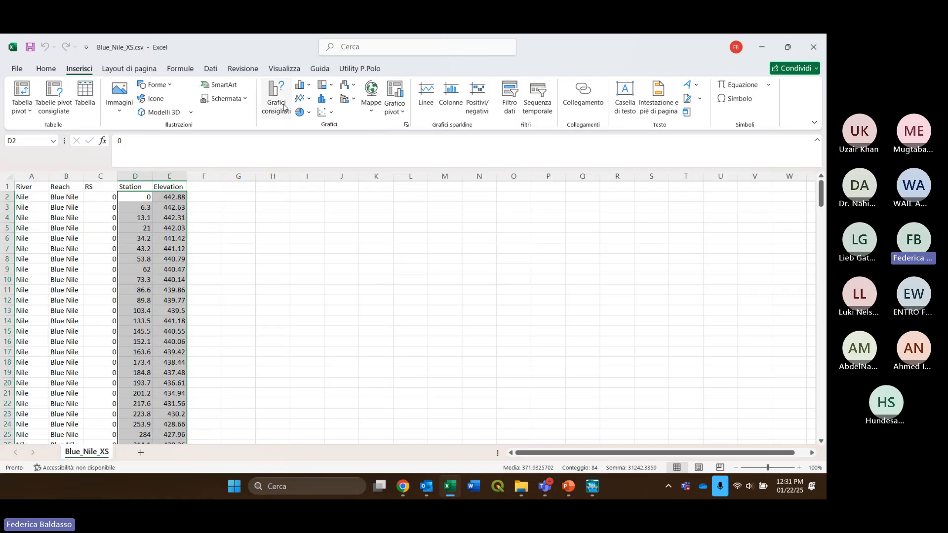
left_click(326, 112)
left_click(362, 151)
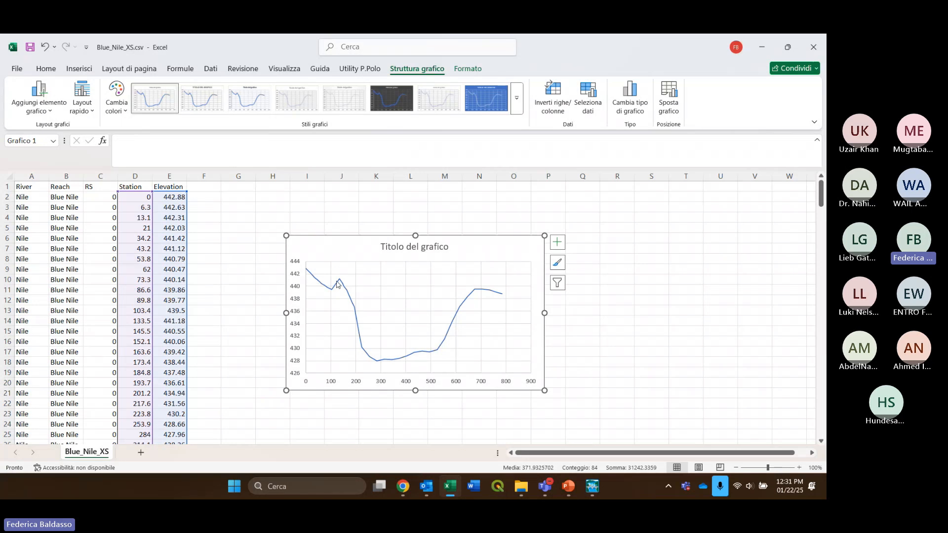
Plot the Station and Elevation values of river station 2480 (D44:E108) as a second scatter chart with lines
left_click(213, 292)
scroll(214, 293, "down", 5)
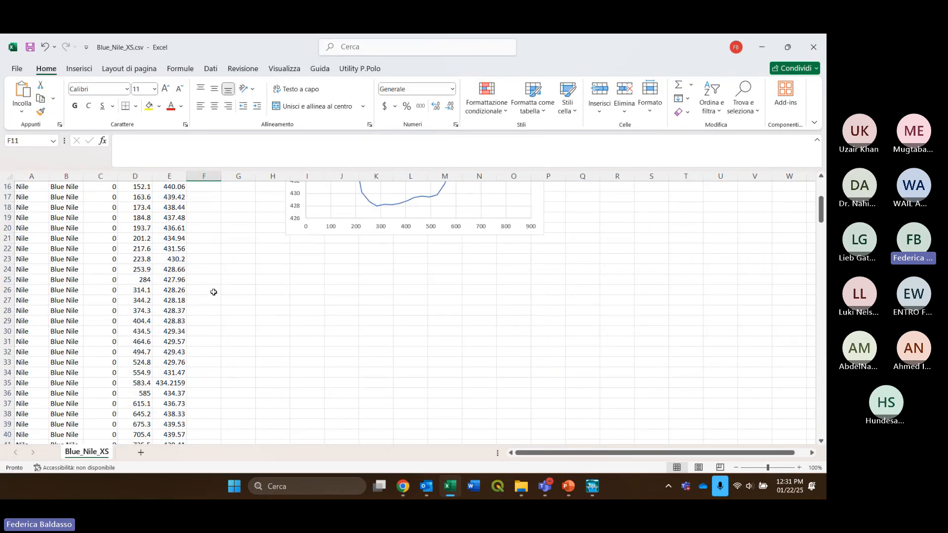
left_click(102, 300)
scroll(103, 307, "down", 5)
scroll(103, 306, "down", 1)
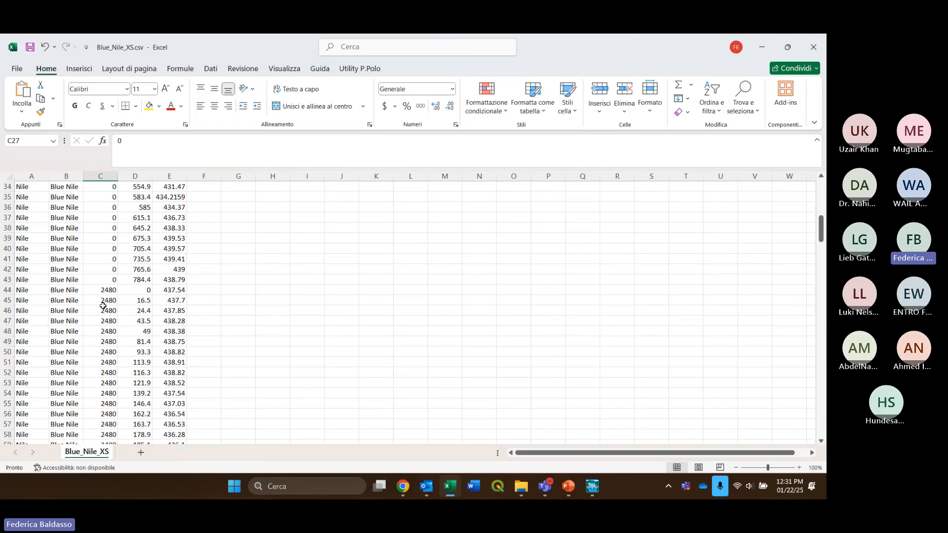
left_click(104, 299)
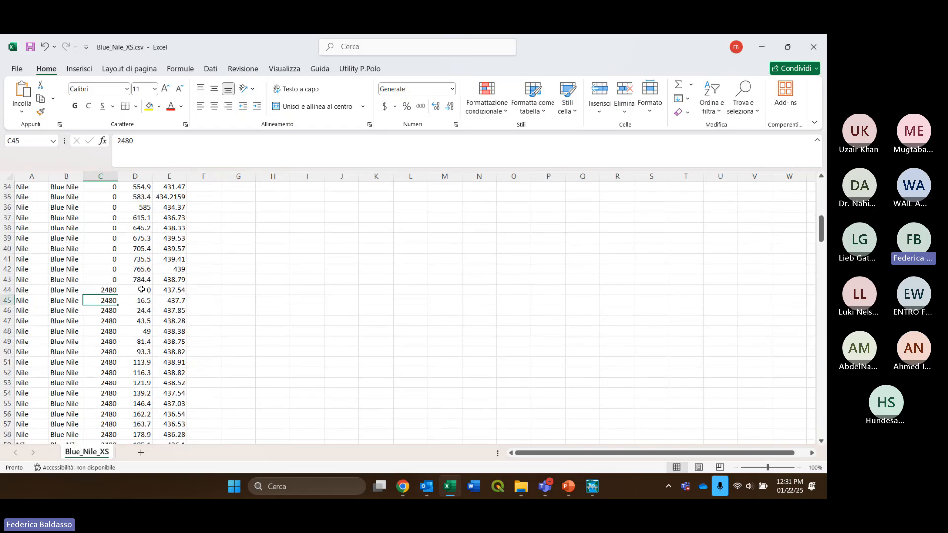
left_click_drag(139, 290, 173, 322)
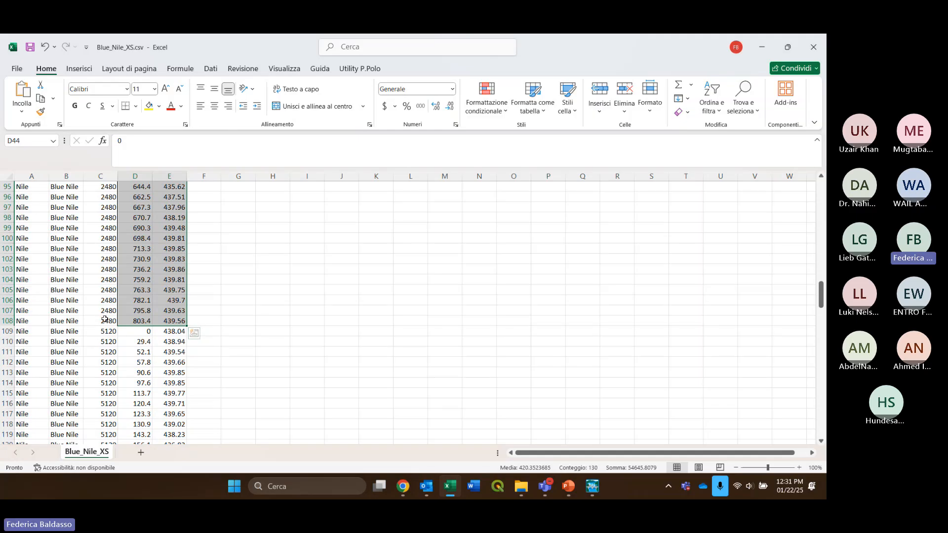
left_click(79, 68)
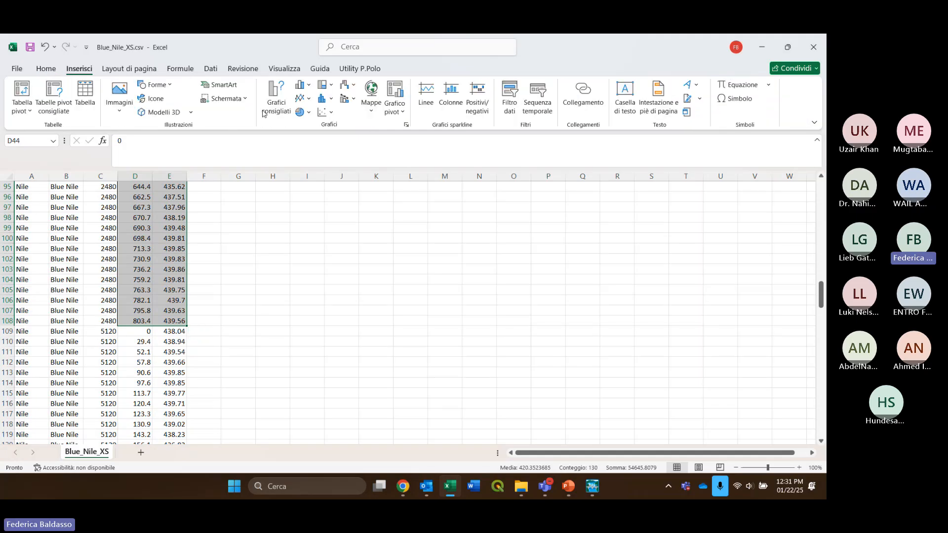
left_click(326, 112)
left_click(367, 181)
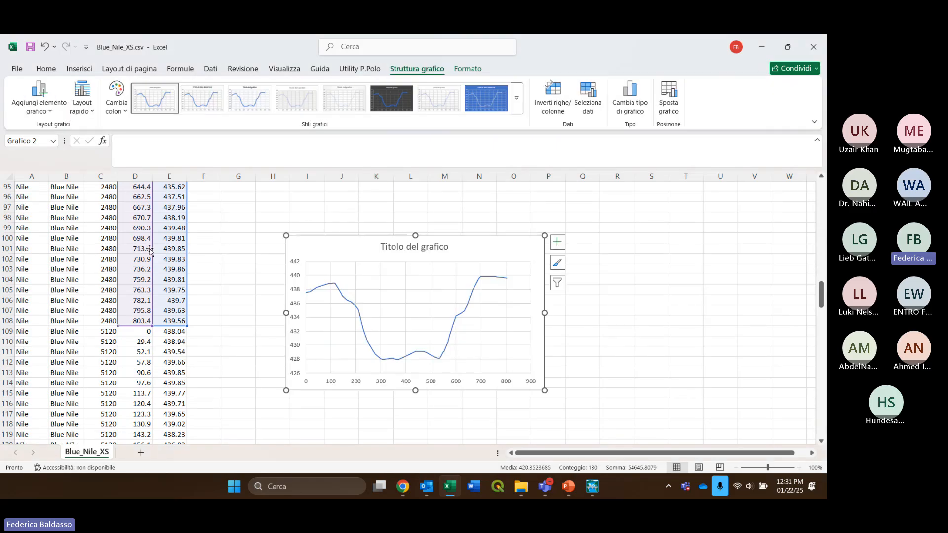
Look over the remaining cross-section rows, close Blue_Nile_XS.csv without saving, and return to the HEC-RAS geometric data editor
scroll(155, 274, "down", 3)
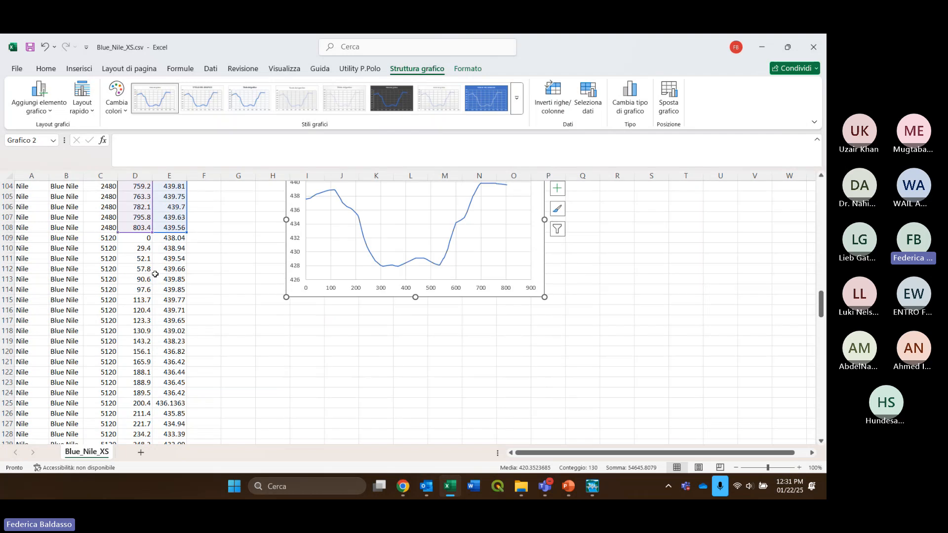
scroll(155, 274, "down", 20)
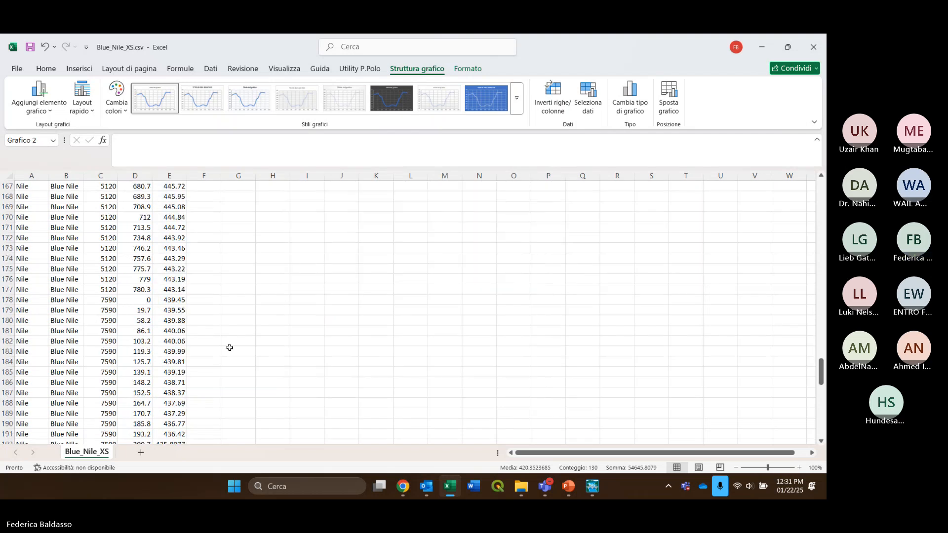
scroll(230, 348, "up", 20)
left_click(240, 238)
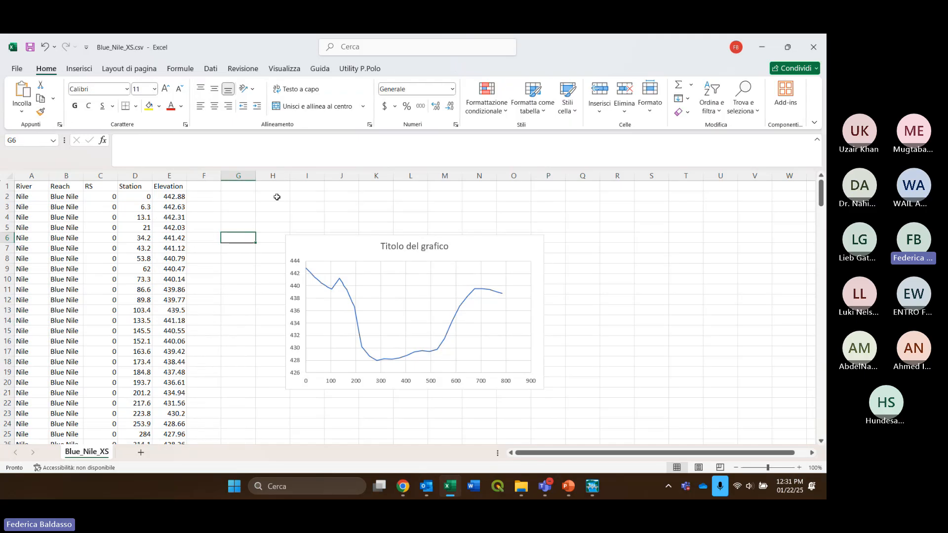
left_click(813, 47)
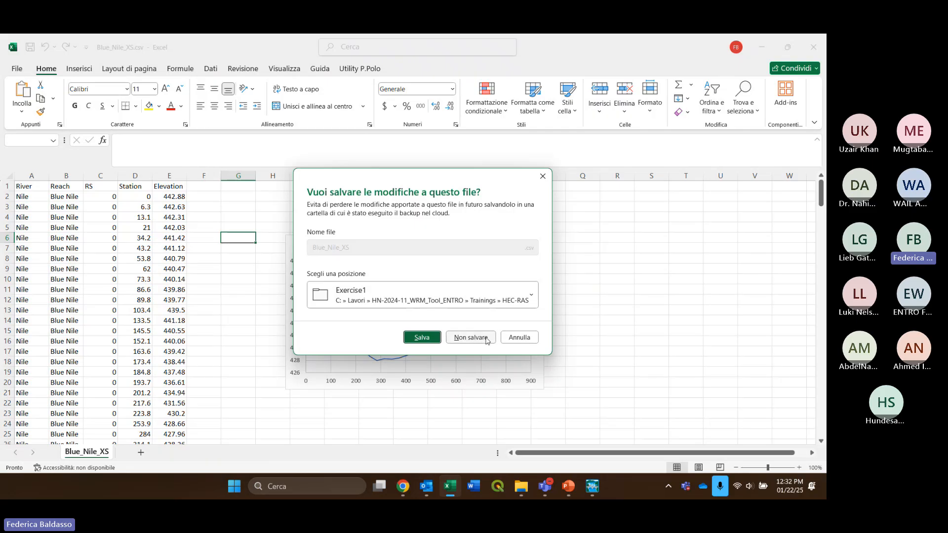
left_click(484, 337)
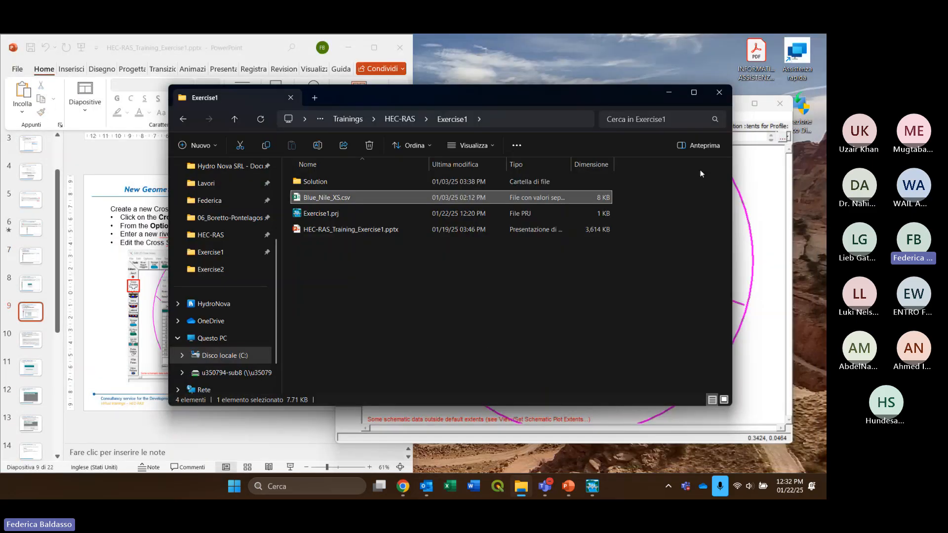
left_click(750, 182)
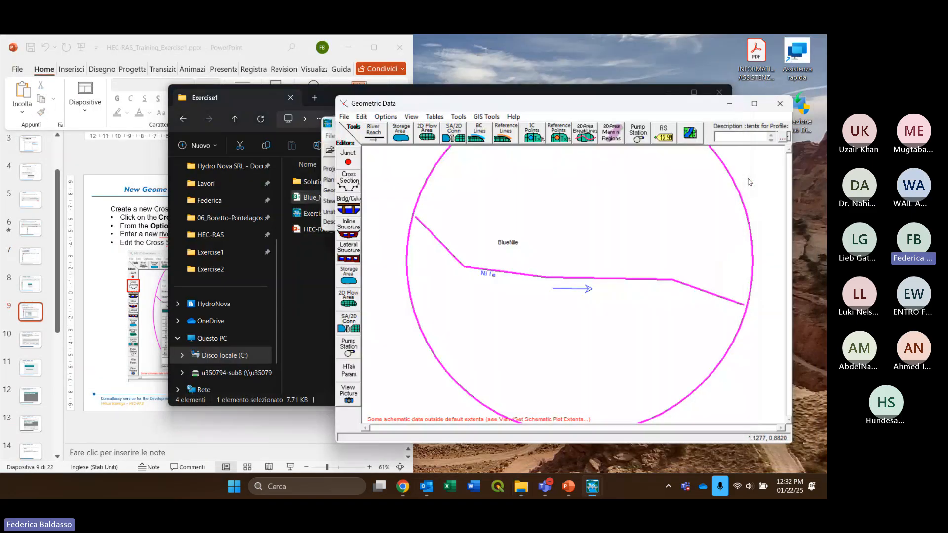
left_click(621, 95)
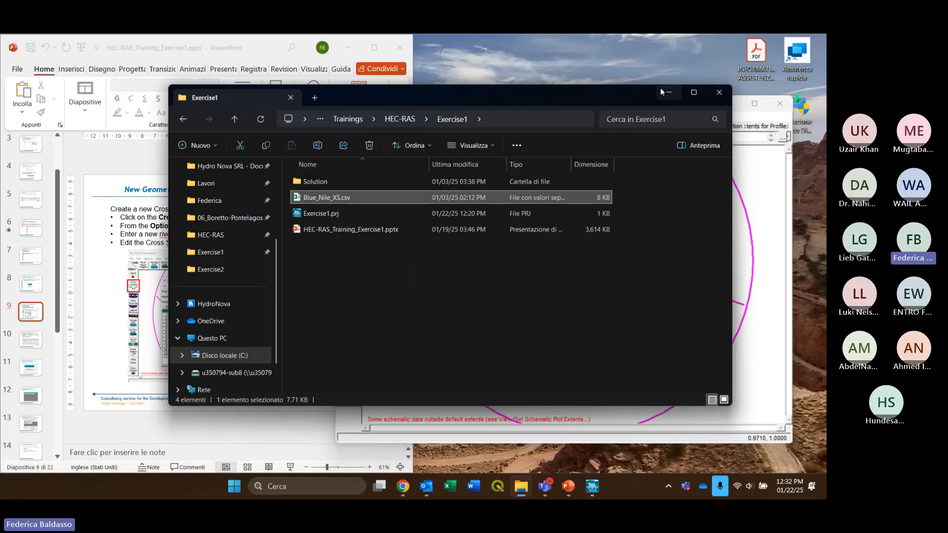
left_click(665, 90)
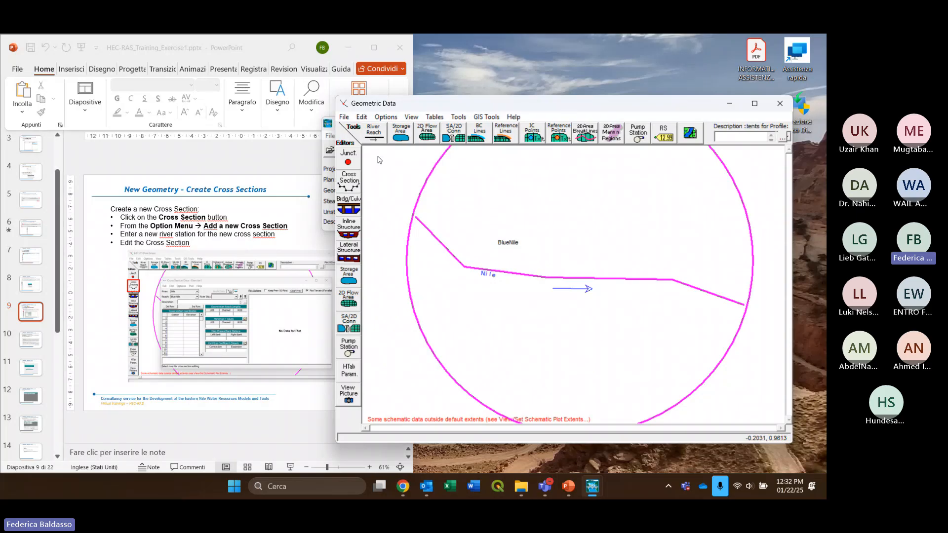
Start a CSV geometry import with Blue_Nile_XS.csv from the Exercise1 folder, placing the import dialog beside the Import Cross Sections slide
left_click(345, 118)
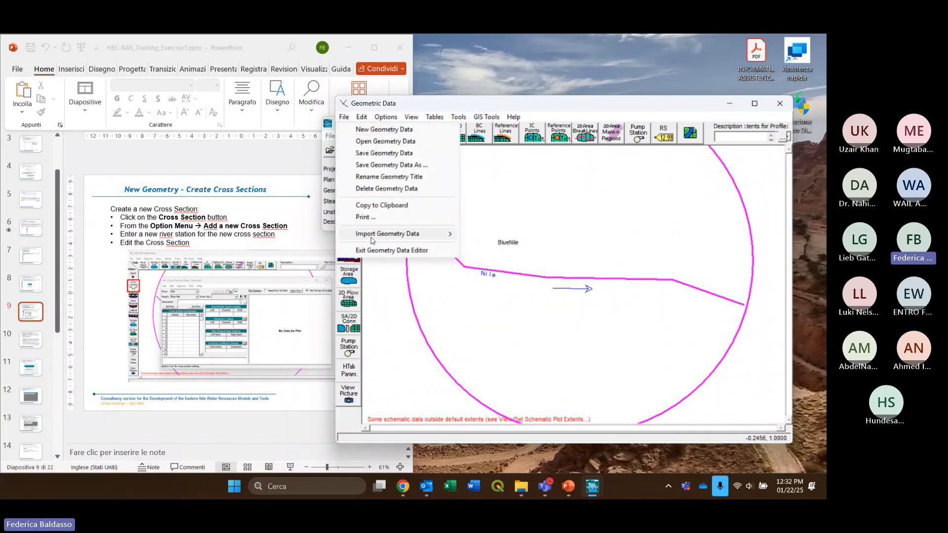
mouse_move(374, 240)
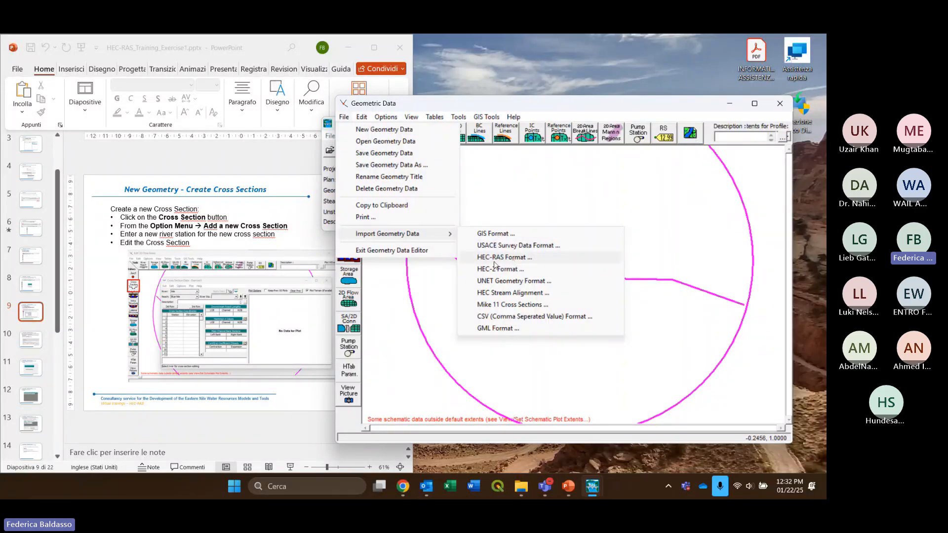
left_click(519, 318)
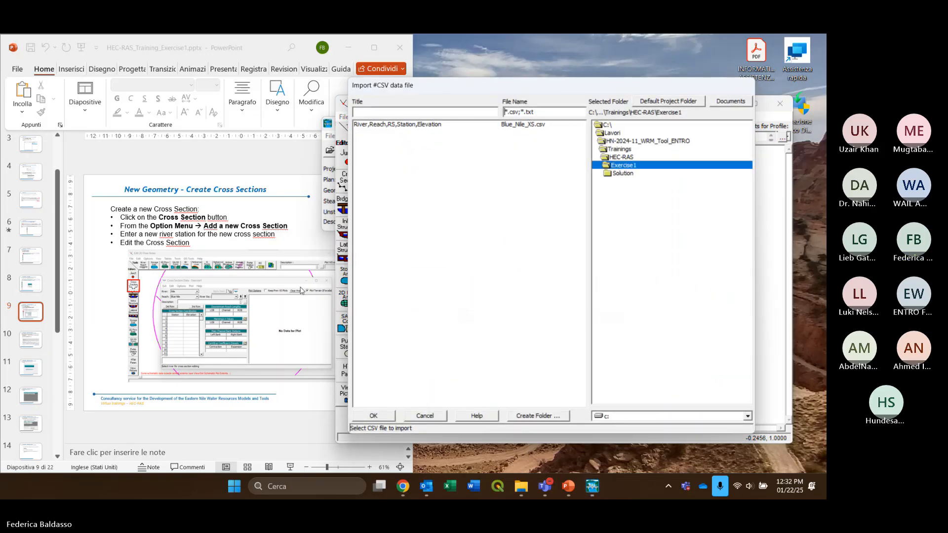
scroll(269, 290, "down", 1)
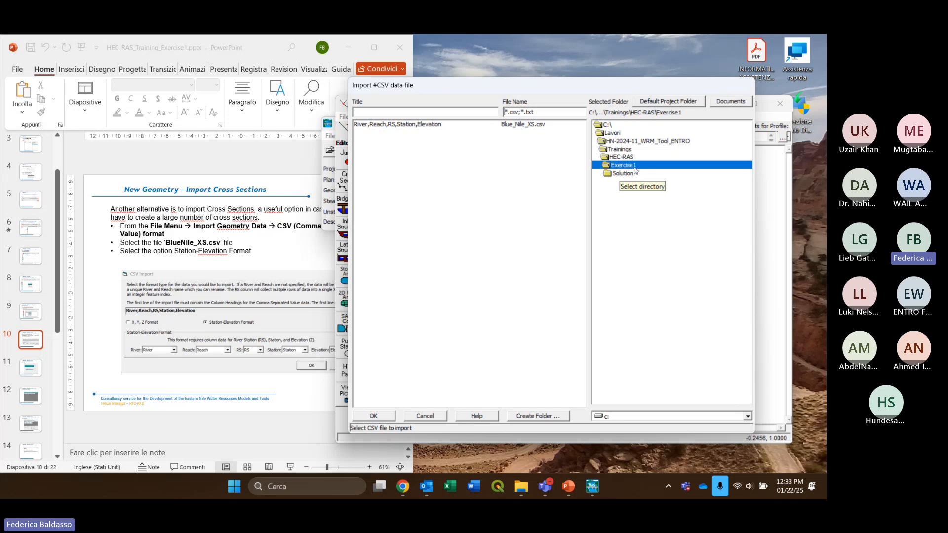
left_click(445, 127)
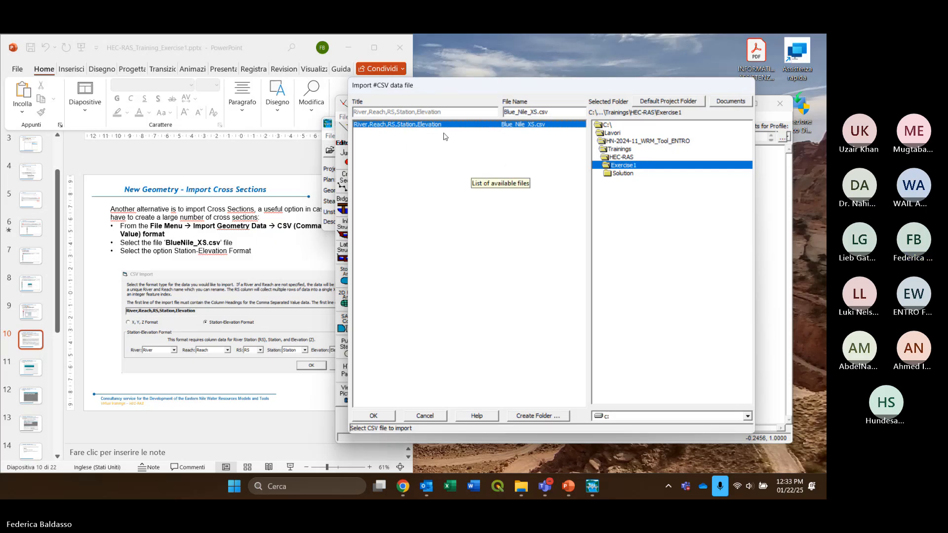
left_click(388, 419)
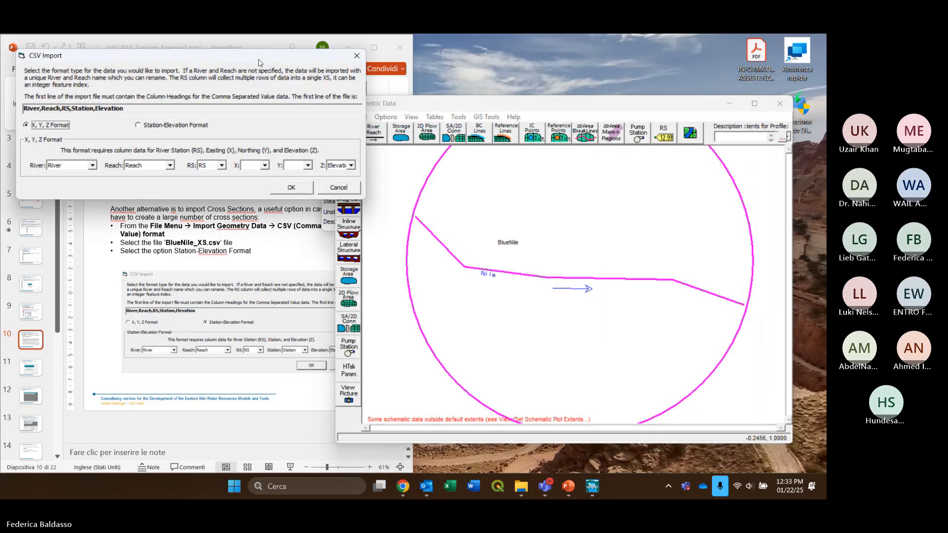
left_click_drag(253, 63, 587, 106)
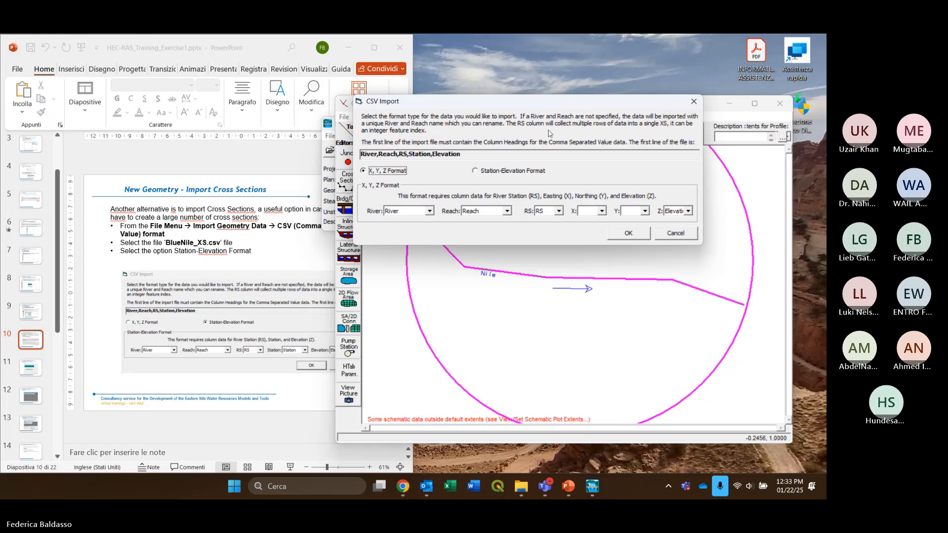
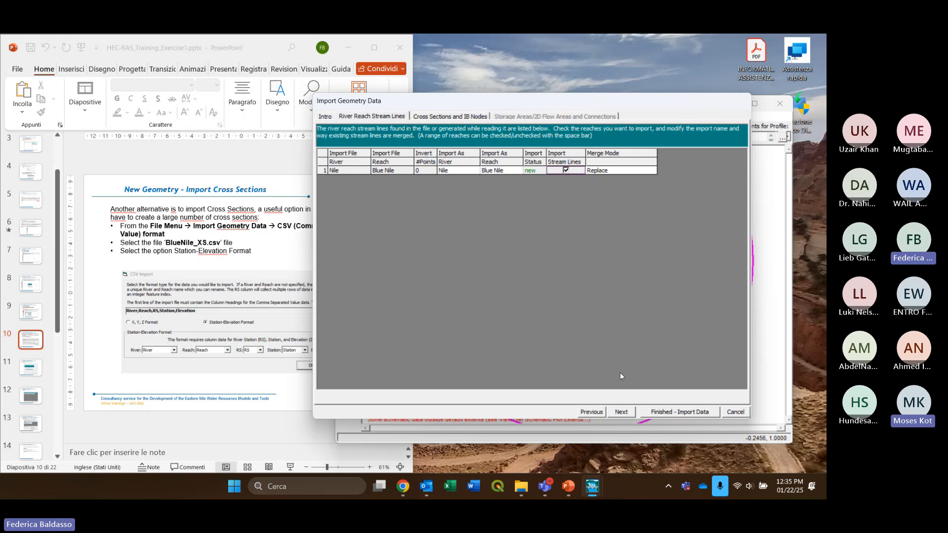
Complete the import of cross sections 7590, 5120, 2480 and 0 with the default options, following the slides up to slide 13
left_click(623, 414)
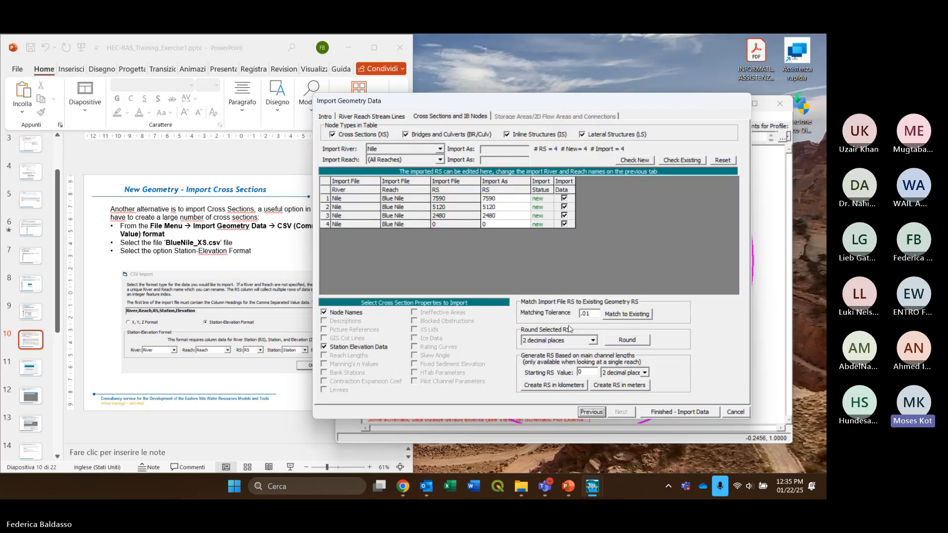
scroll(298, 309, "down", 1)
scroll(298, 308, "down", 1)
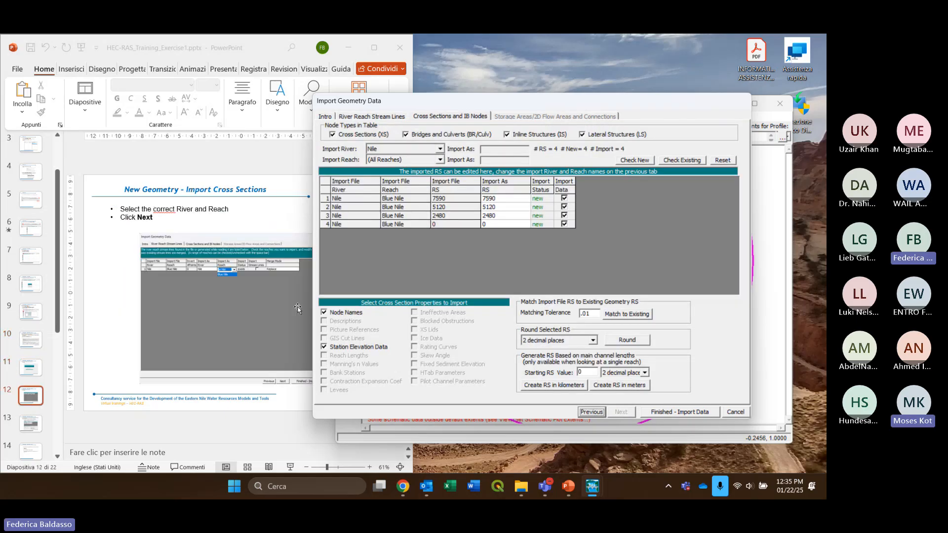
scroll(298, 309, "down", 1)
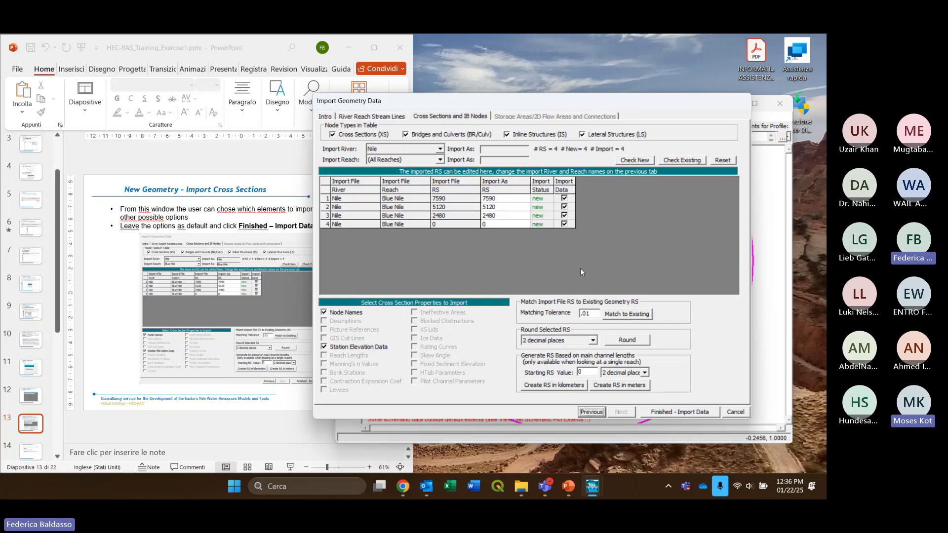
left_click(666, 413)
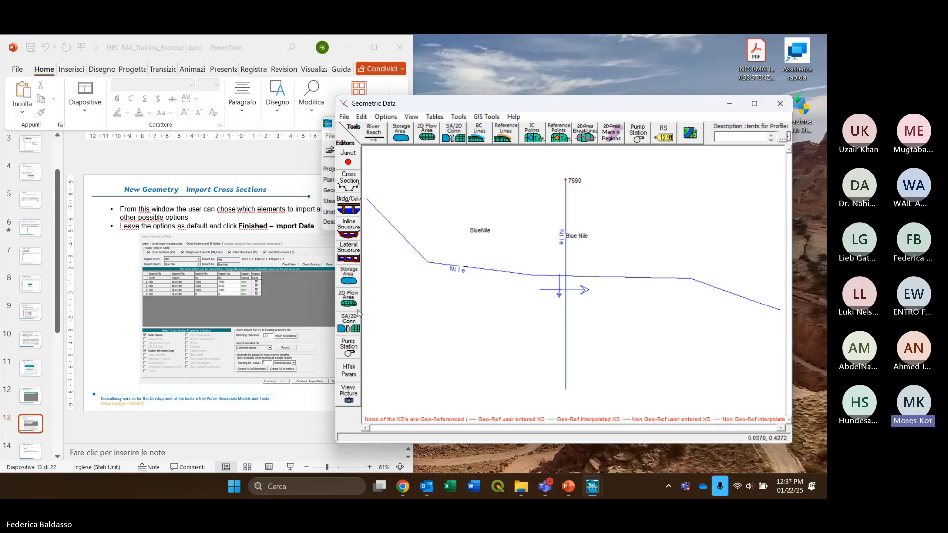
Go back in the PowerPoint instructions to slide 12 and review the import step on selecting the correct River and Reach
left_click(123, 327)
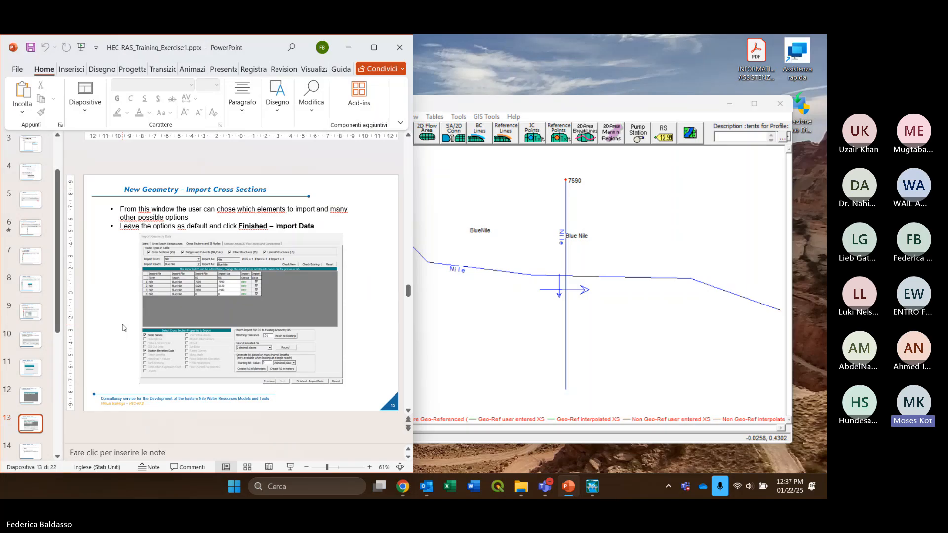
scroll(123, 328, "down", 1)
scroll(123, 328, "up", 2)
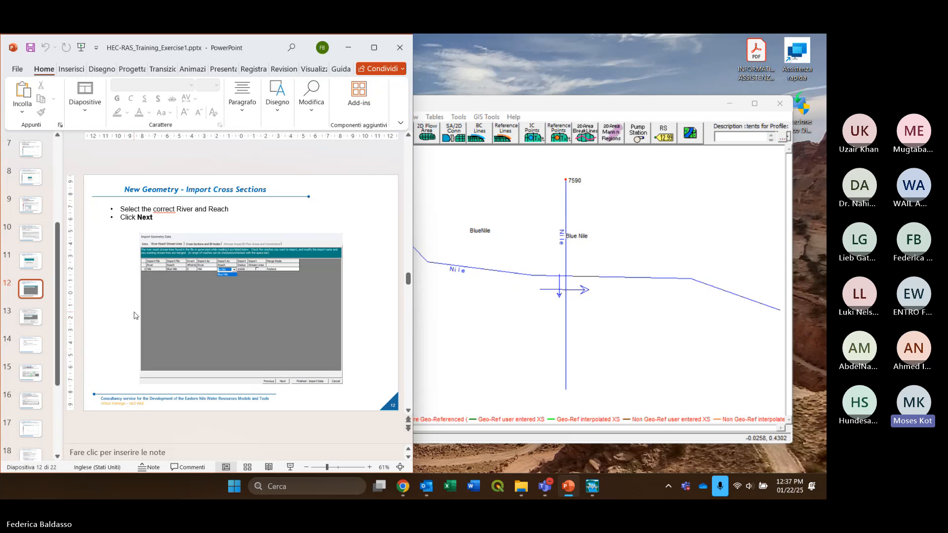
Compare the import instructions on slides 11 and 12 and inspect the options available for the imported Nile - Blue Nile reach
scroll(134, 316, "up", 1)
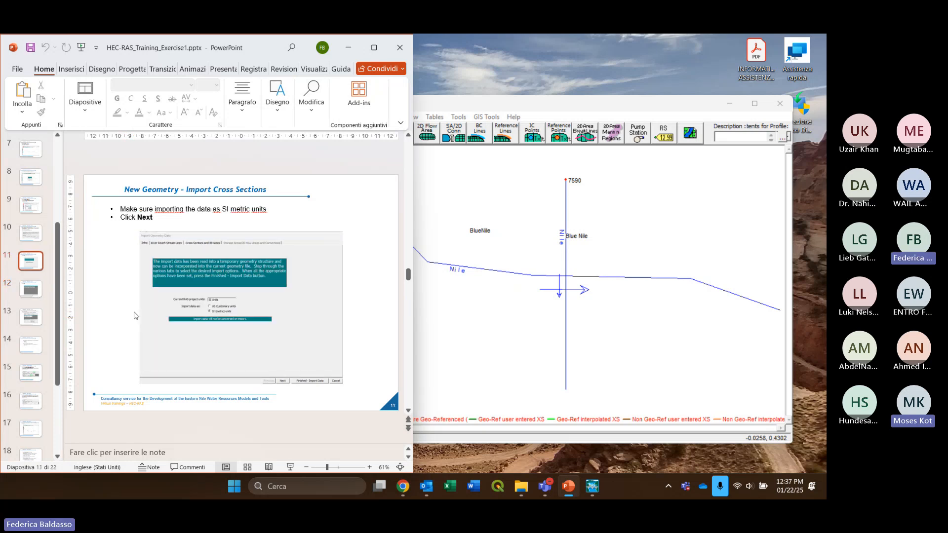
scroll(134, 316, "down", 1)
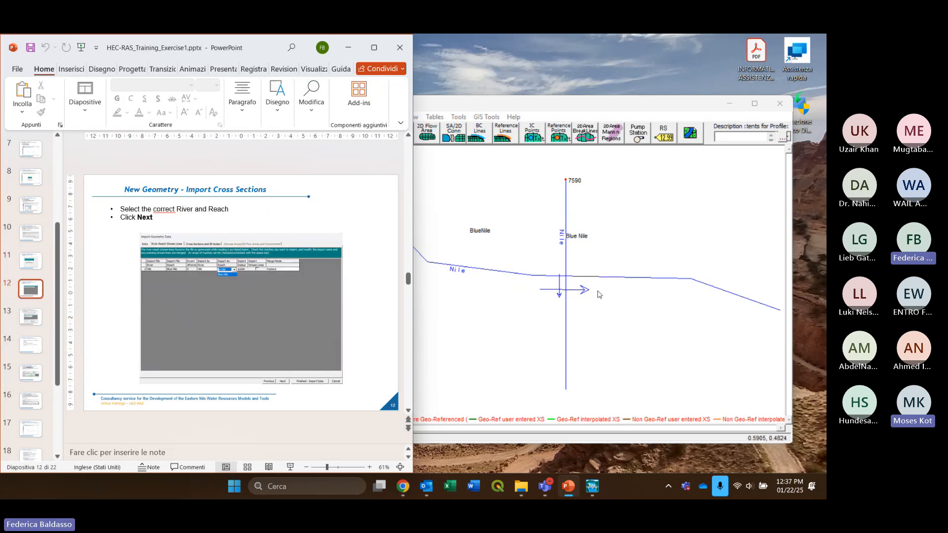
right_click(567, 322)
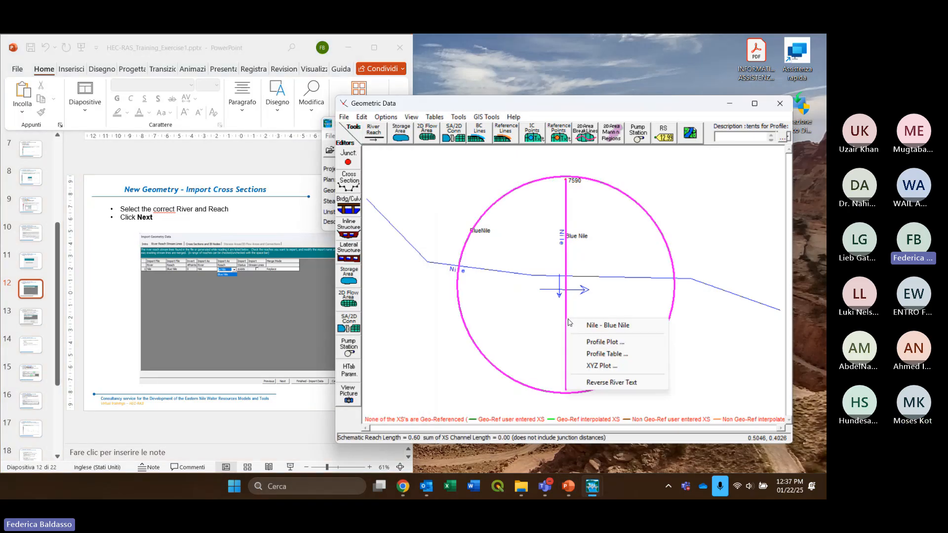
left_click(597, 268)
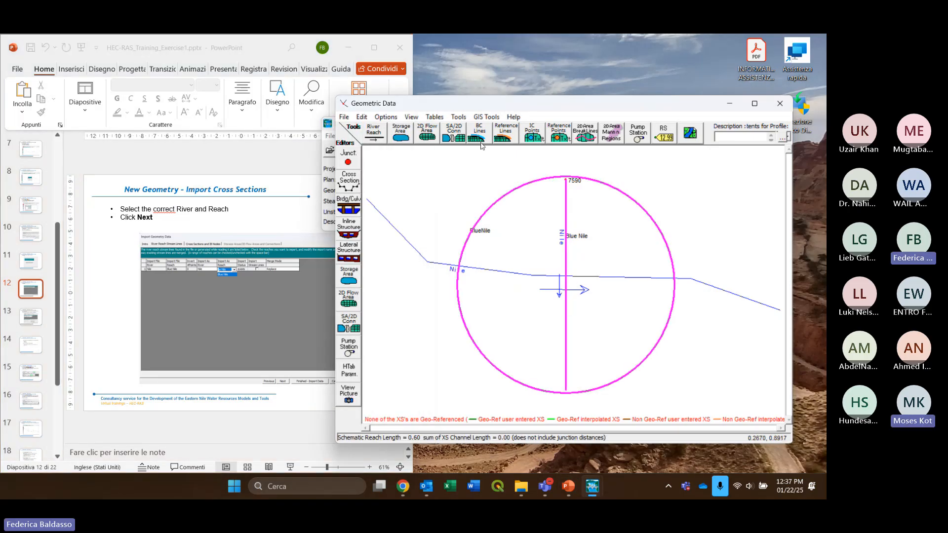
left_click(462, 117)
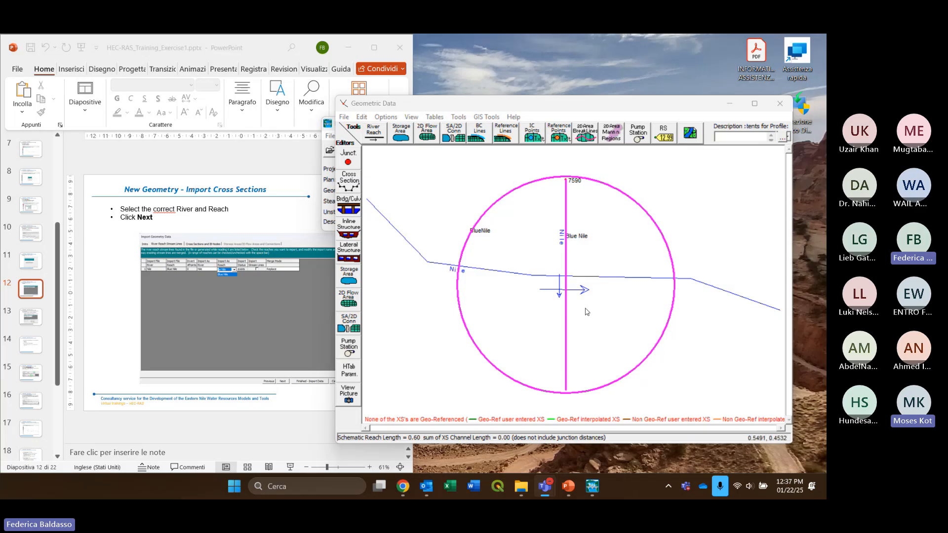
Switch to the Teams meeting, mute the participant whose microphone is open, and minimize the meeting window
left_click(551, 486)
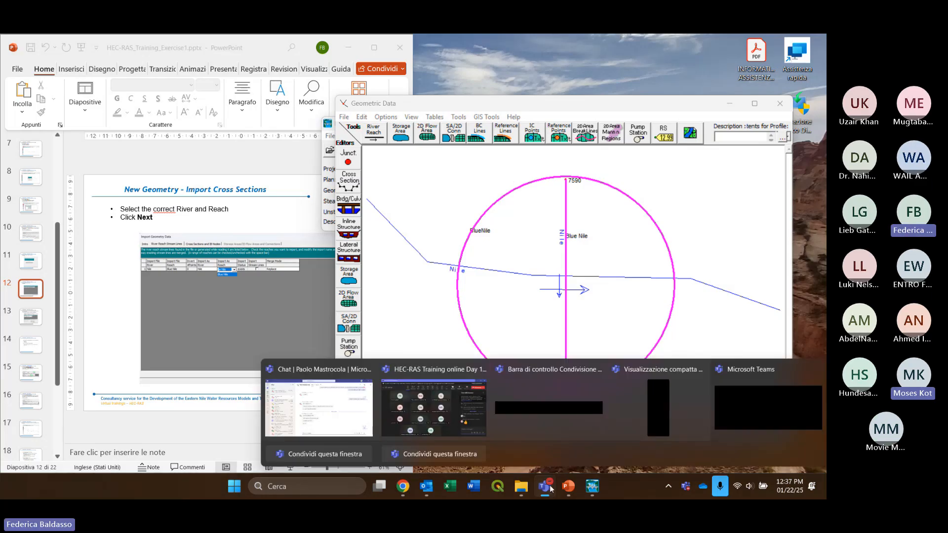
left_click(463, 420)
left_click(543, 485)
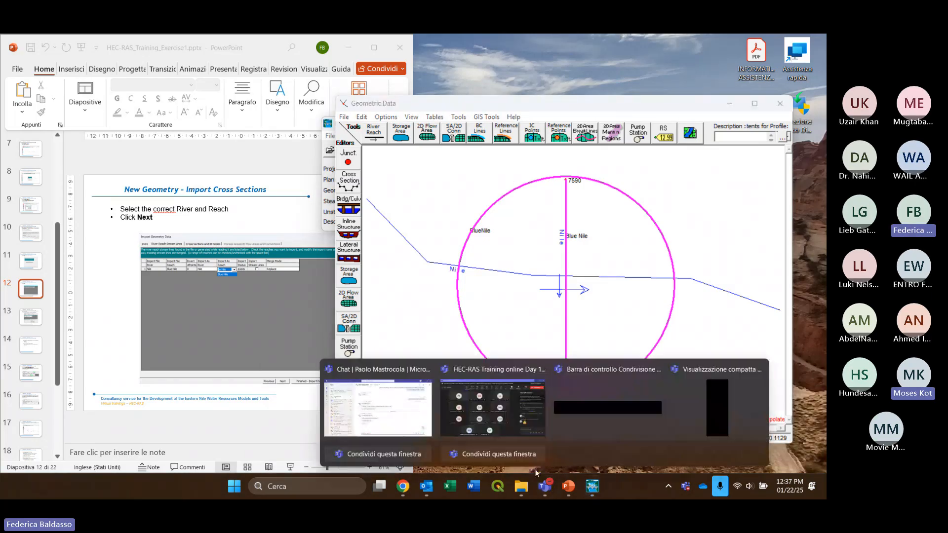
left_click(493, 408)
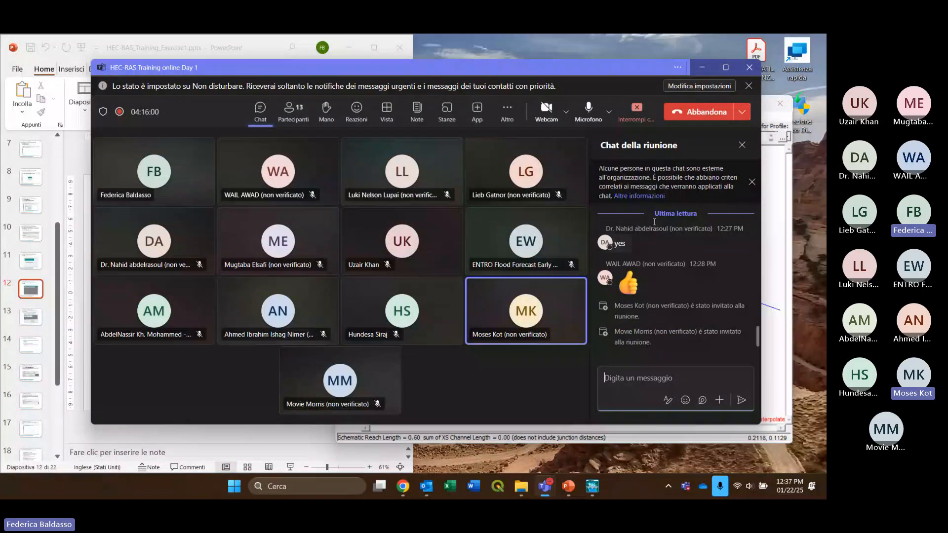
left_click(293, 114)
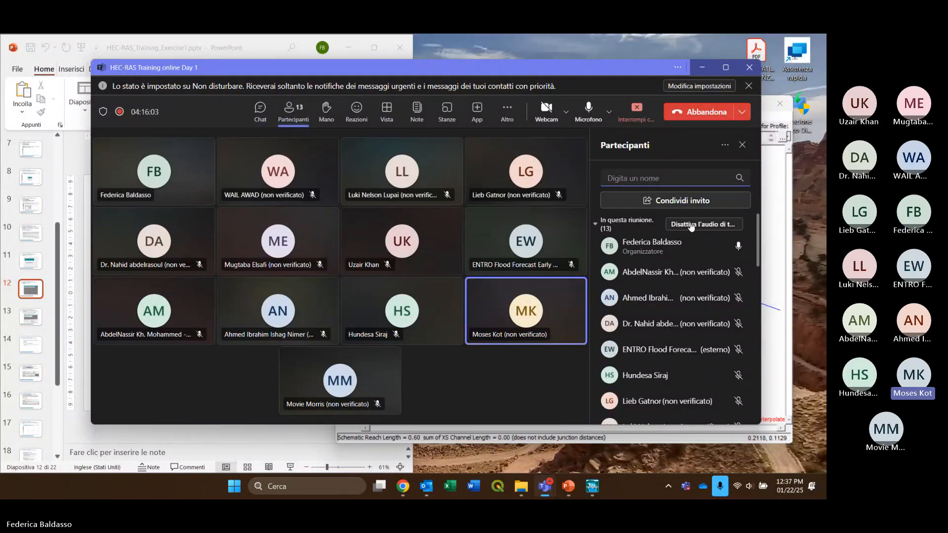
scroll(695, 326, "down", 2)
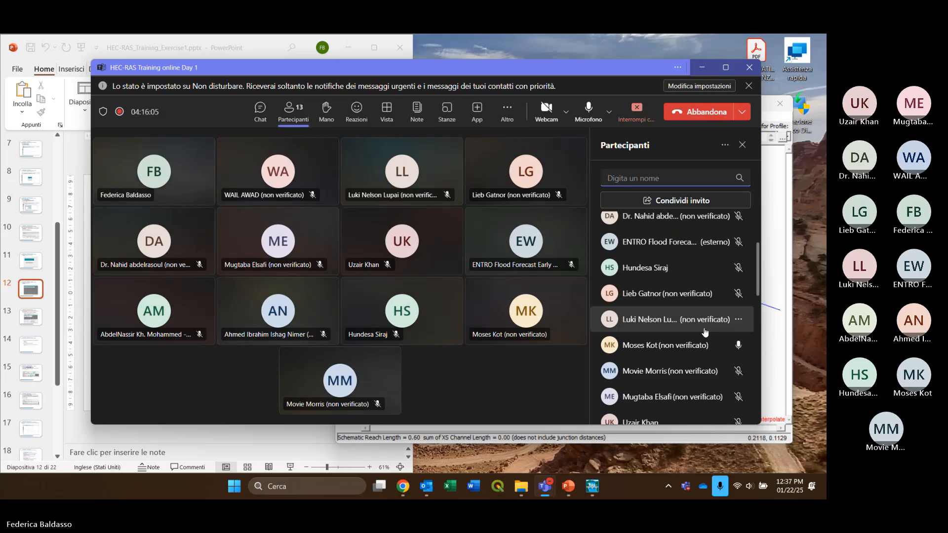
left_click(737, 345)
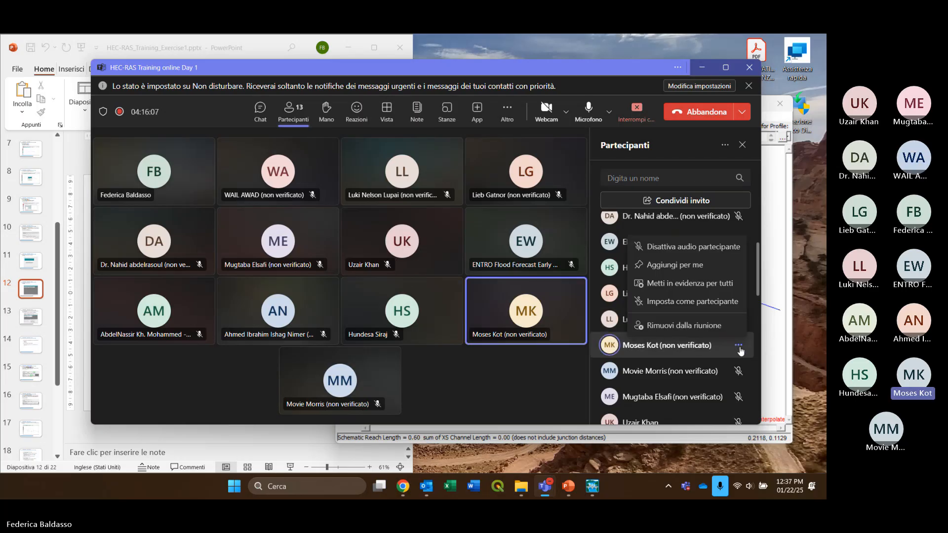
left_click(707, 252)
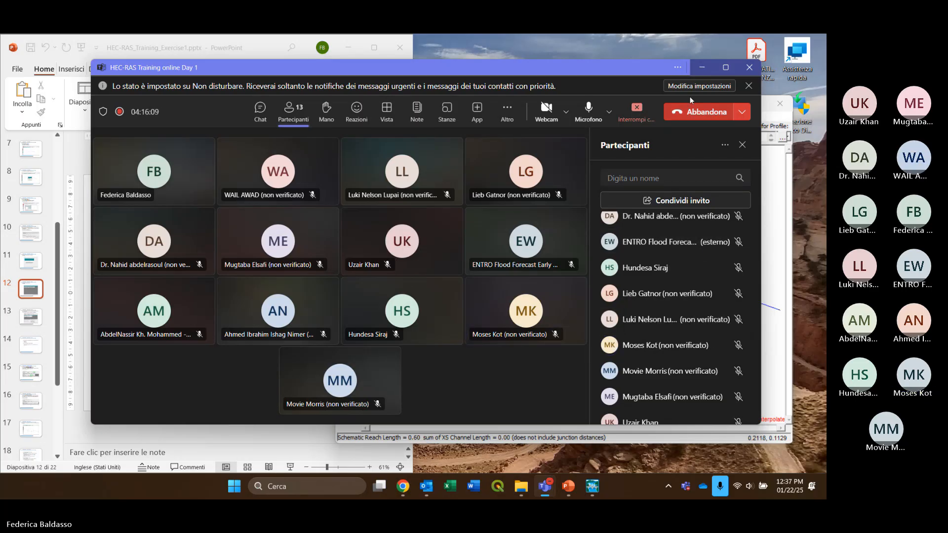
left_click(702, 67)
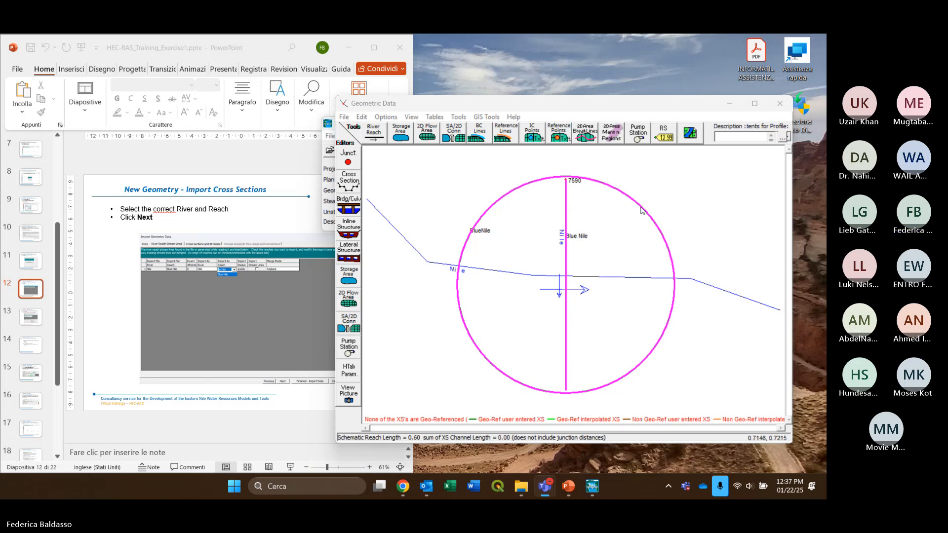
right_click(565, 226)
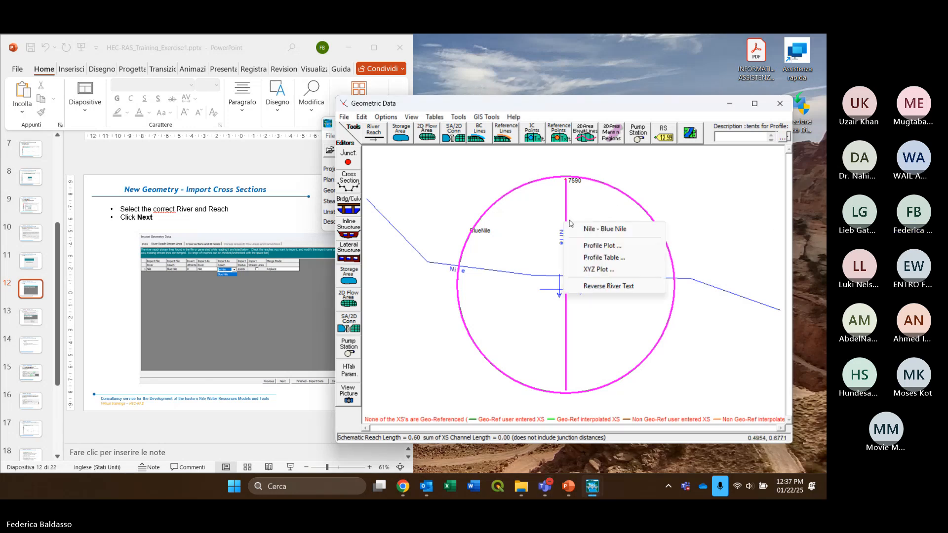
left_click(361, 117)
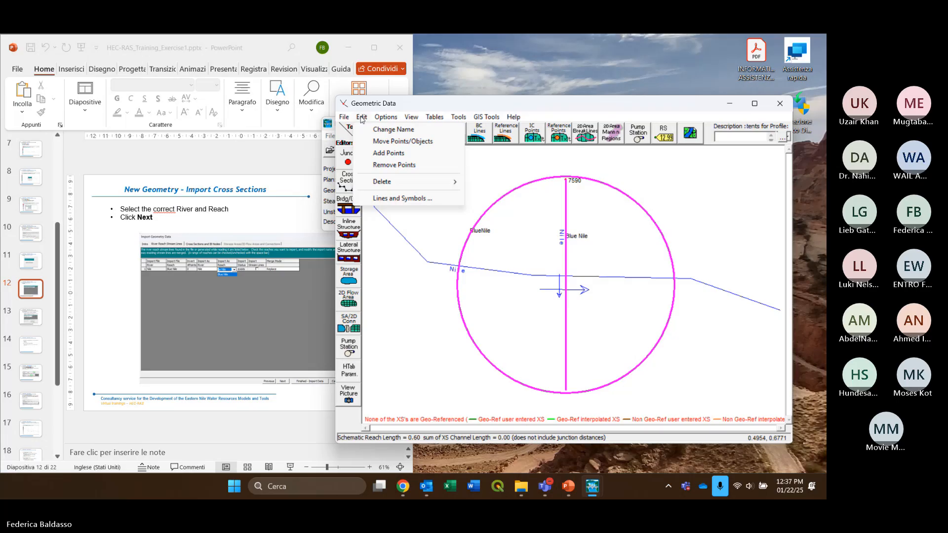
mouse_move(396, 187)
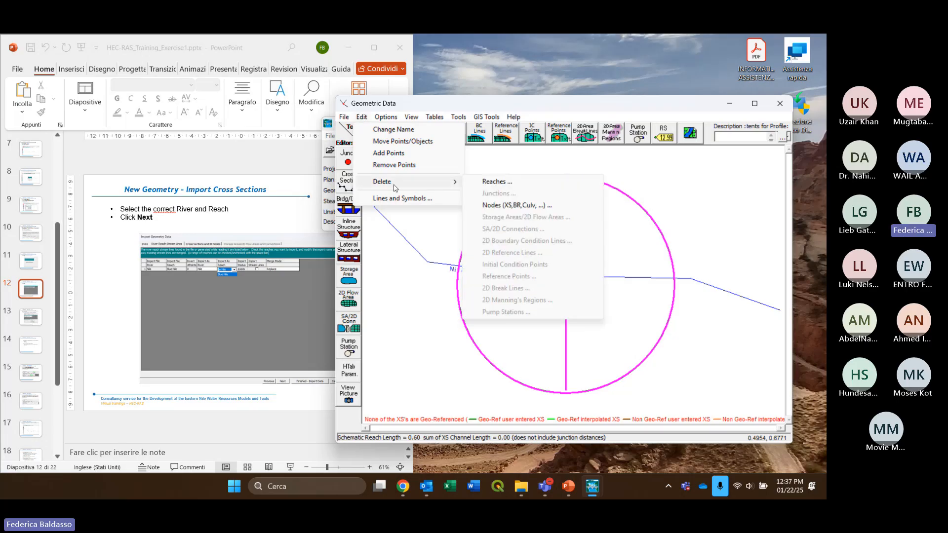
left_click(480, 182)
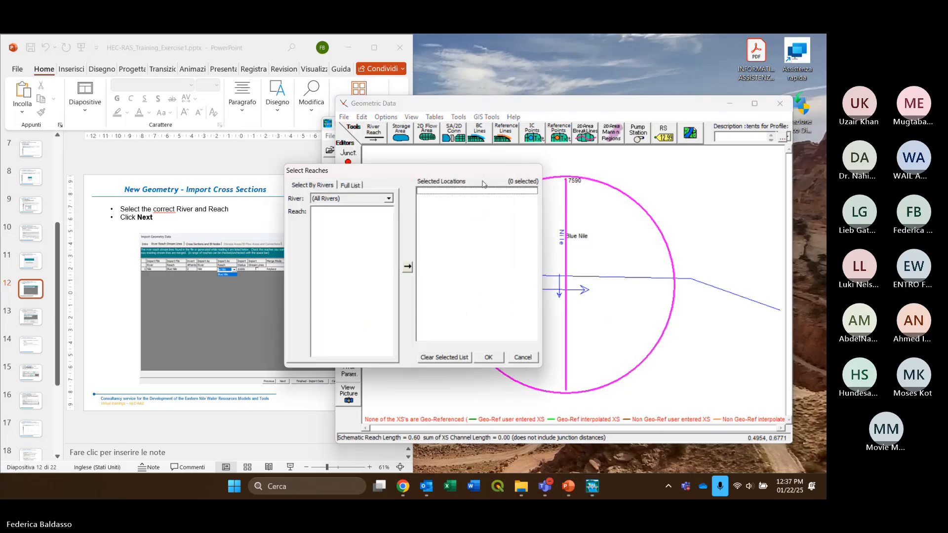
left_click(524, 357)
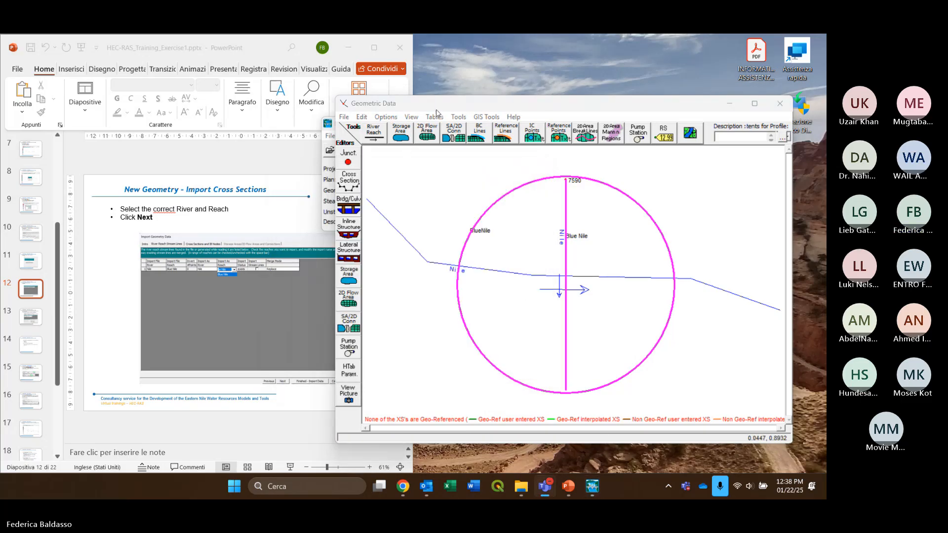
left_click_drag(540, 107, 547, 127)
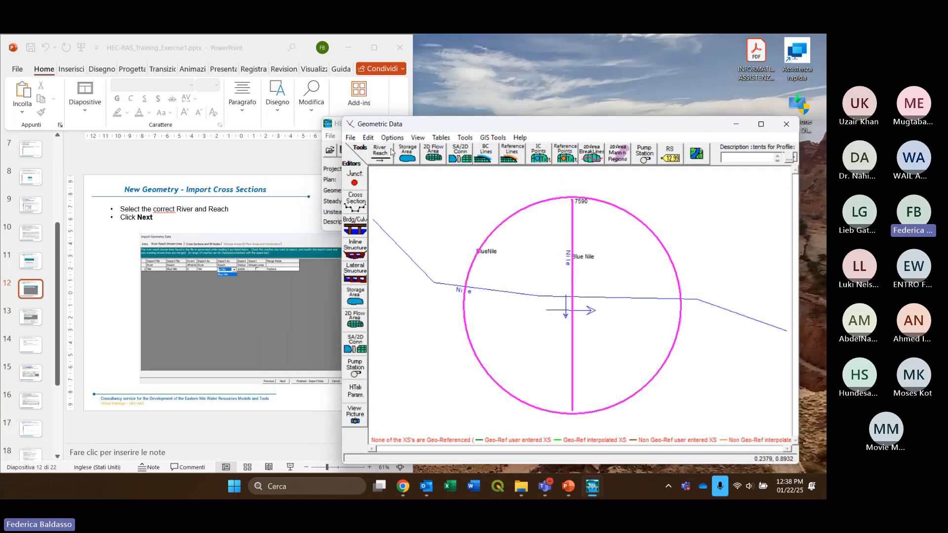
left_click(351, 137)
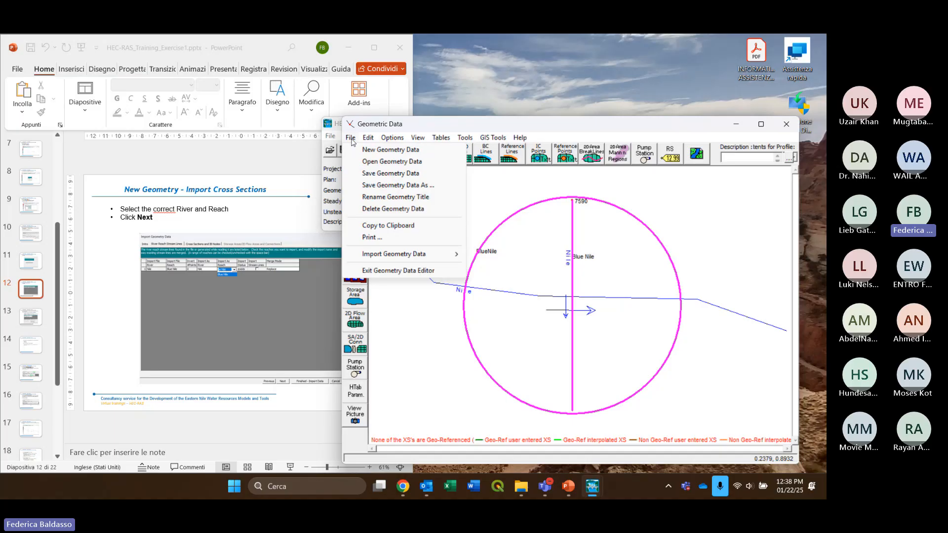
left_click(351, 138)
left_click(351, 138)
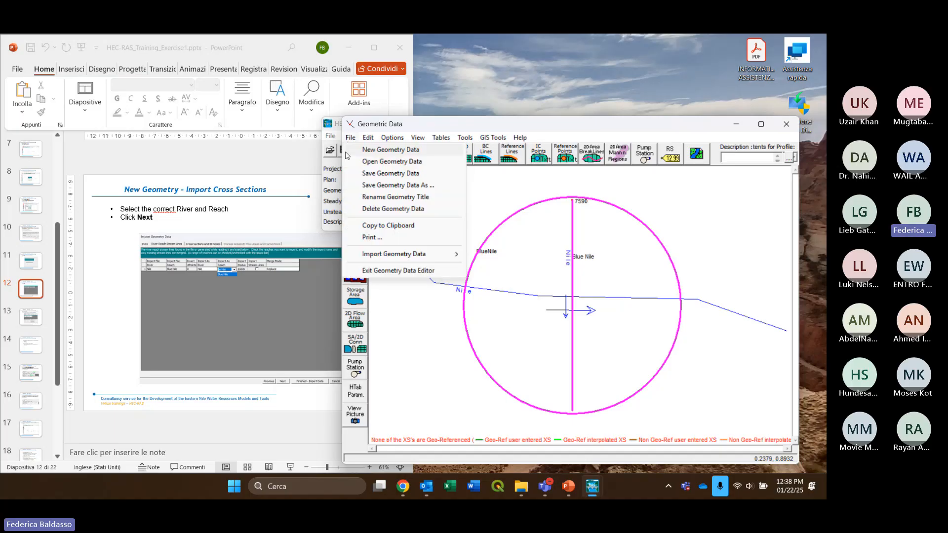
left_click(377, 209)
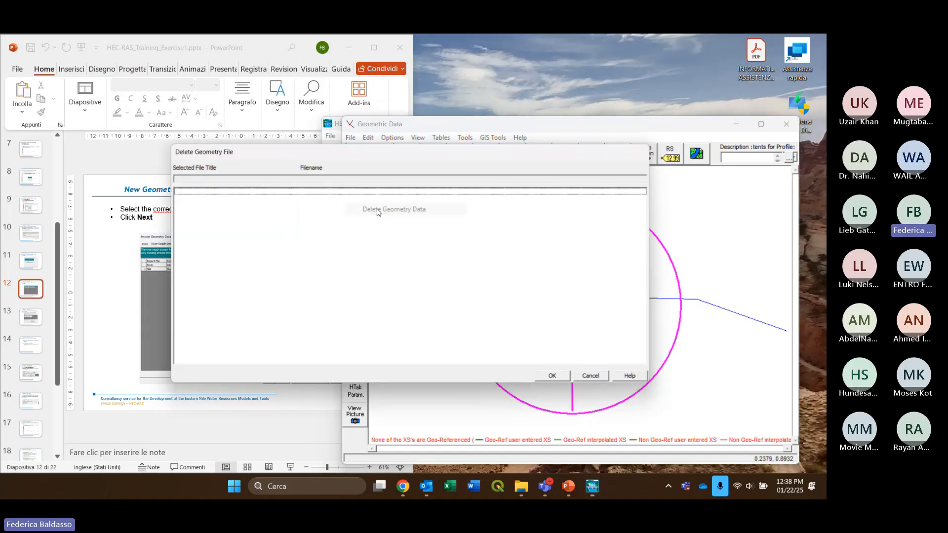
left_click(599, 379)
Create a new geometry titled BlueNile in the Exercise1 folder, discarding the existing unsaved geometry
left_click(351, 137)
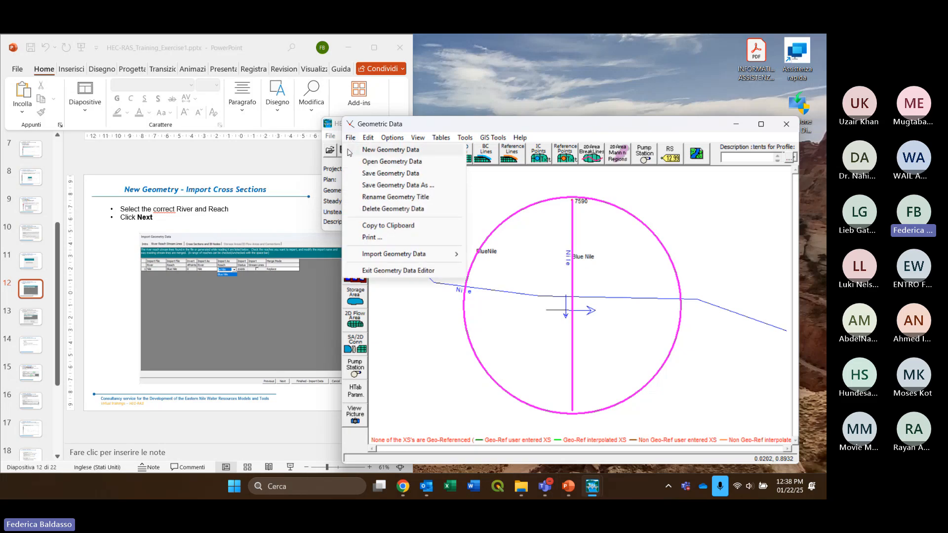
left_click(375, 150)
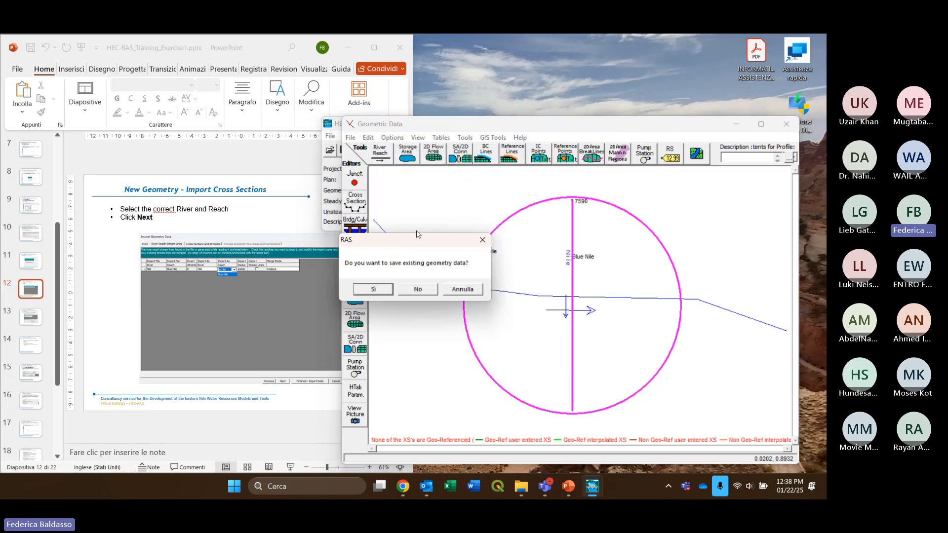
left_click(429, 290)
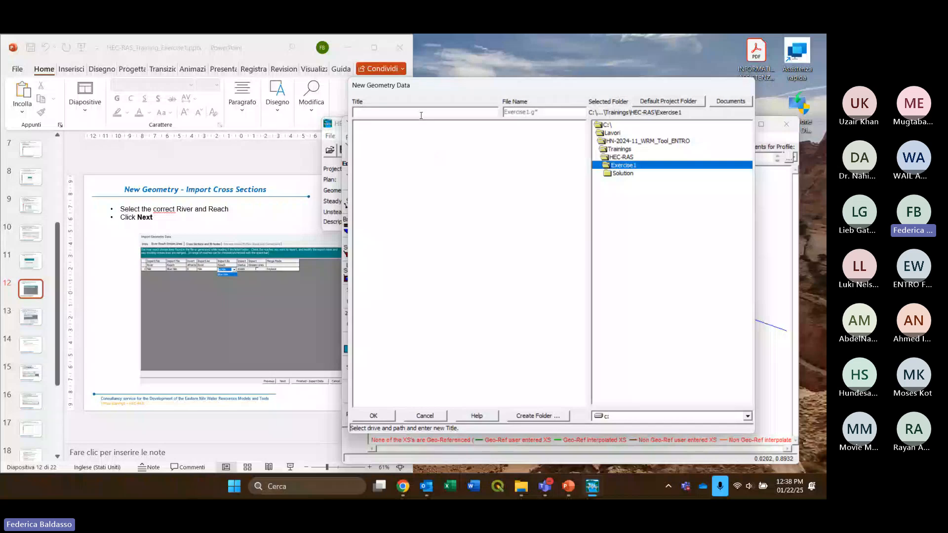
left_click(422, 115)
type("Exercise1")
key("BackSpace")
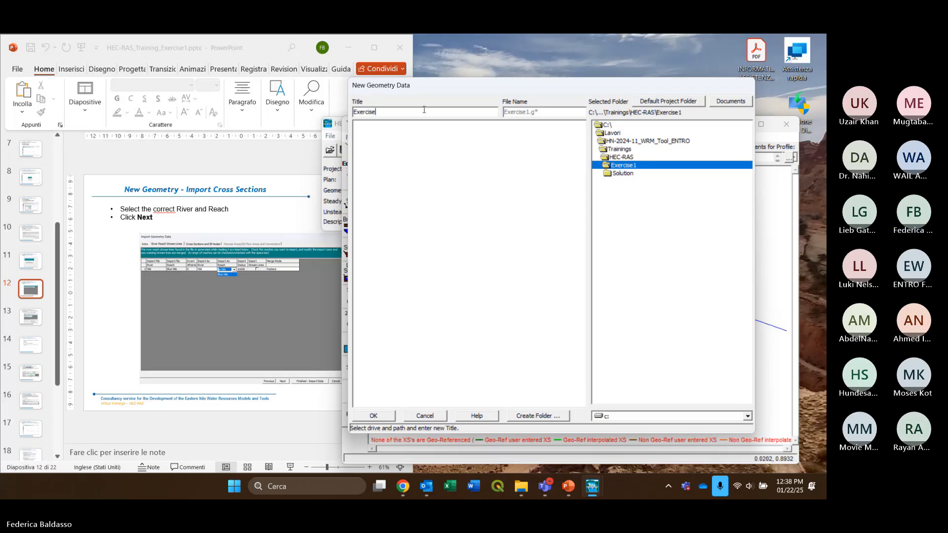
key("BackSpace")
key("BackSpace")
key("BackSpace")
key("BackSpace")
key("BackSpace")
key("BackSpace")
key("BackSpace")
key("BackSpace")
type("Nile")
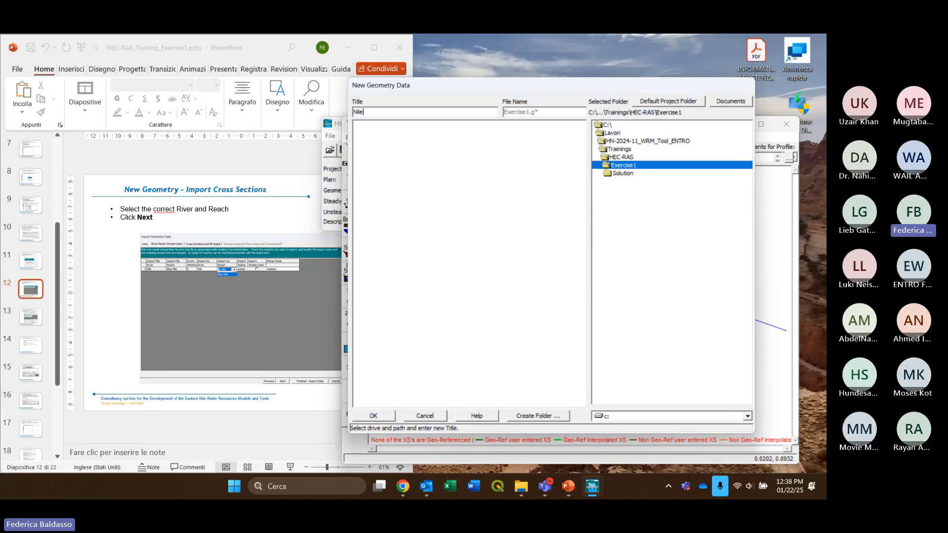
key("BackSpace")
key("BackSpace")
key("BackSpace")
type("Blue")
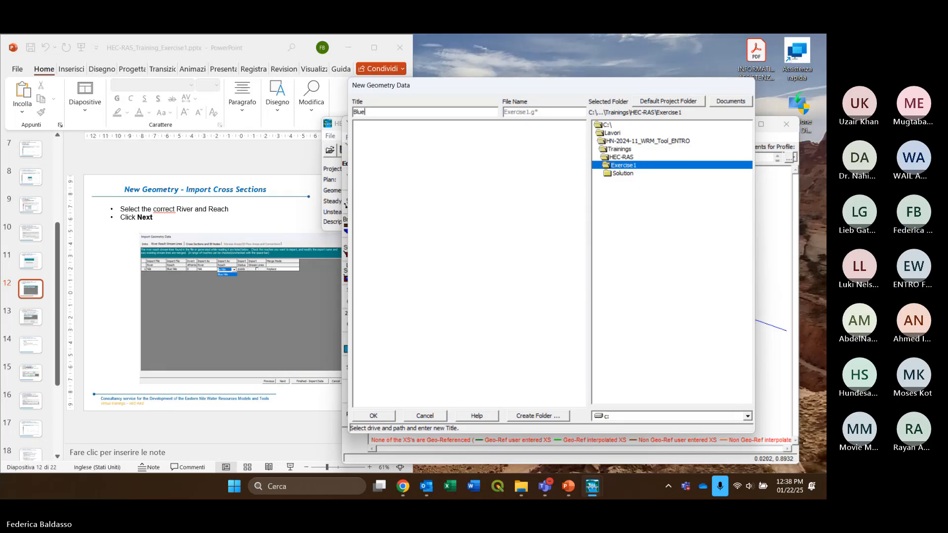
type("Nile")
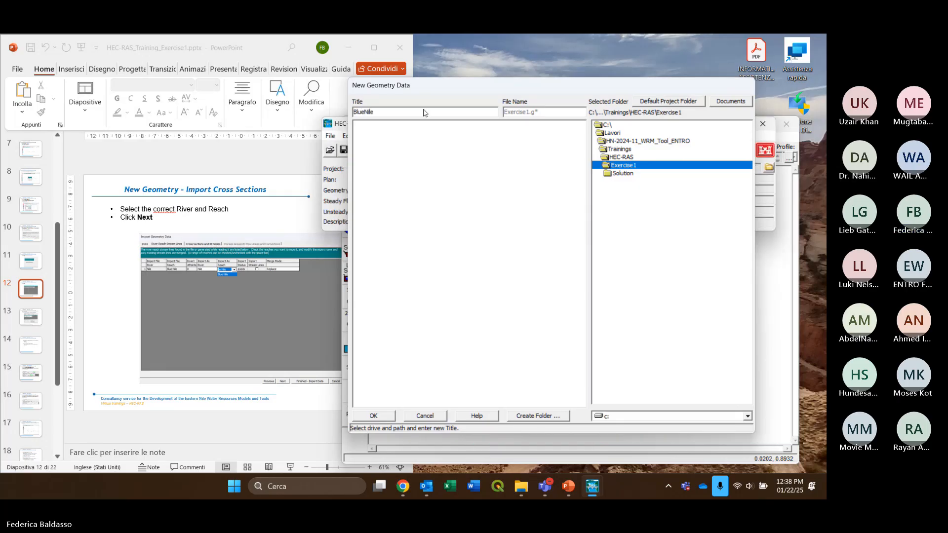
key("Return")
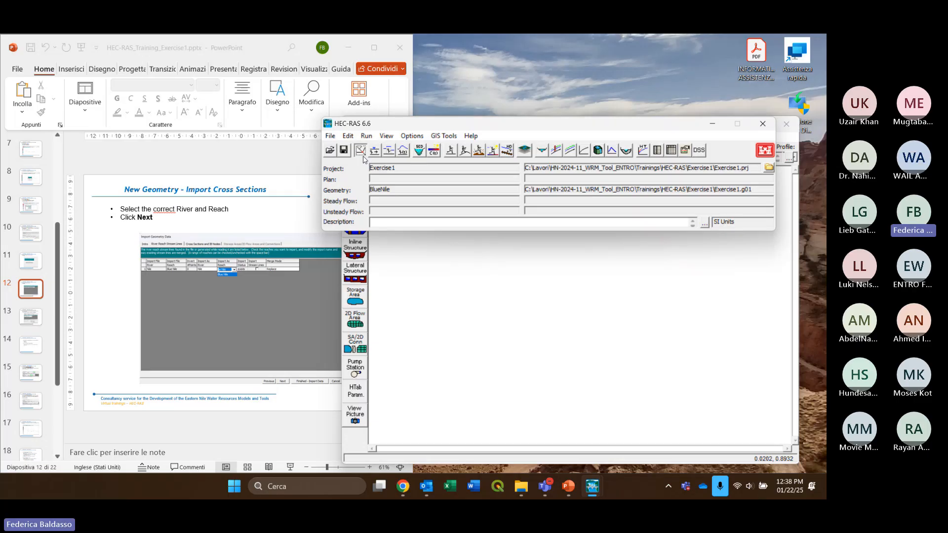
Draw a five-point river reach line across the empty BlueNile schematic, running from the upper left down to the lower right
left_click_drag(470, 128, 455, 89)
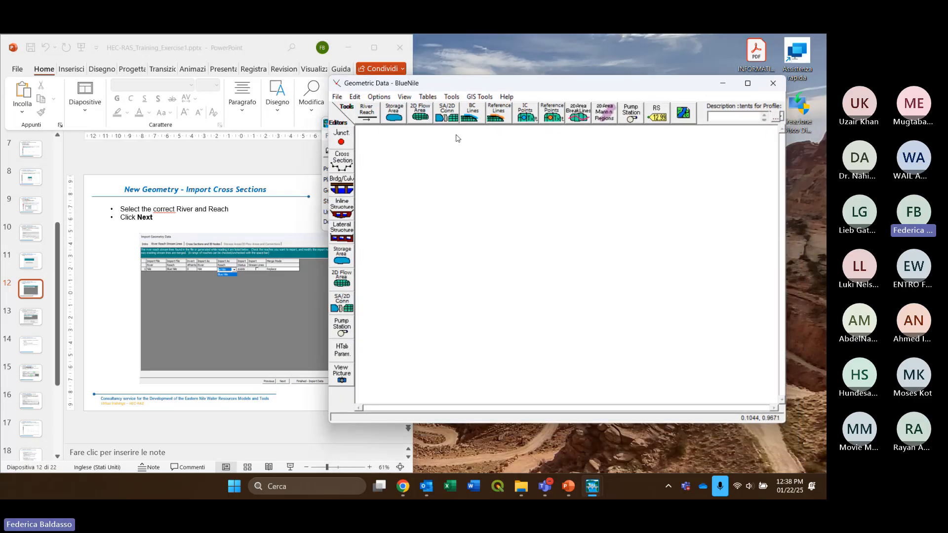
left_click(369, 119)
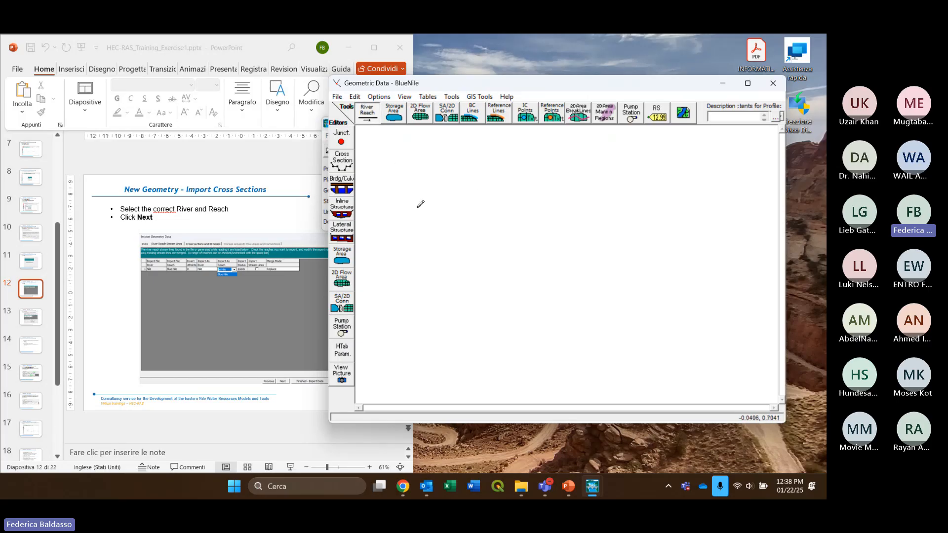
left_click(402, 205)
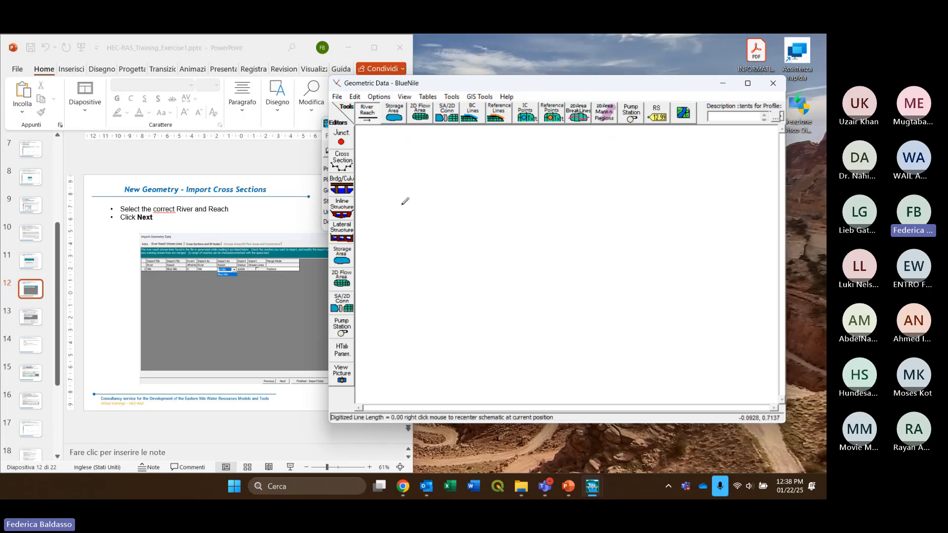
left_click(443, 253)
left_click(624, 282)
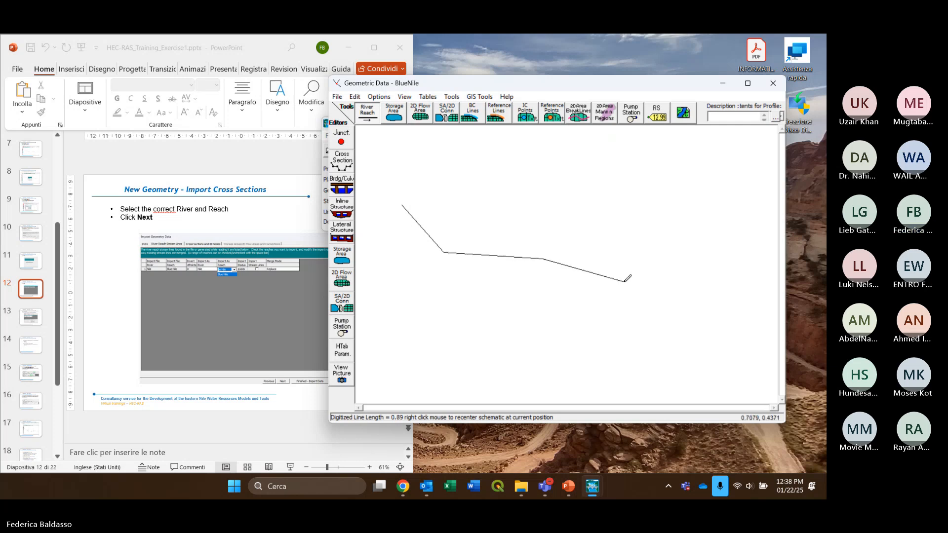
double_click(705, 333)
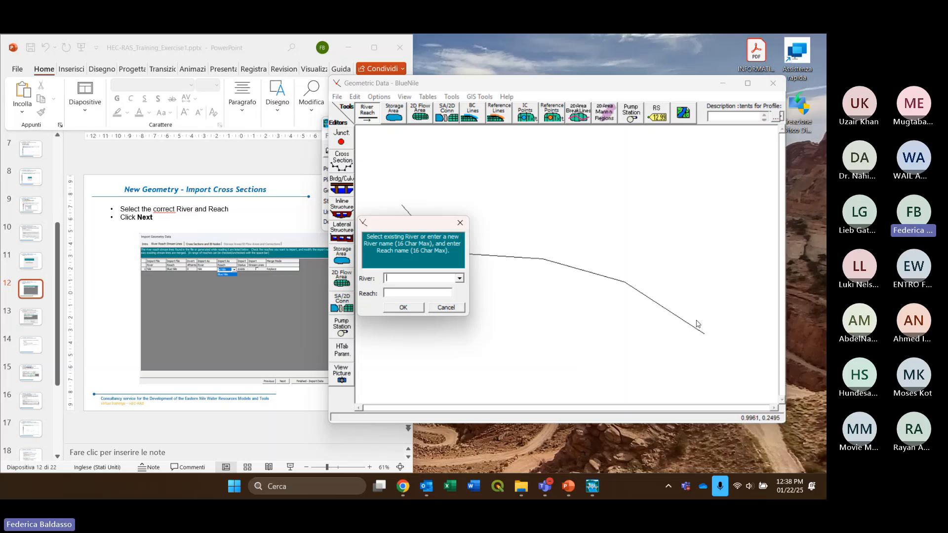
Name the drawn line's river Nile and its reach BlueNile
type("Nile")
left_click(415, 291)
type("BleeNile")
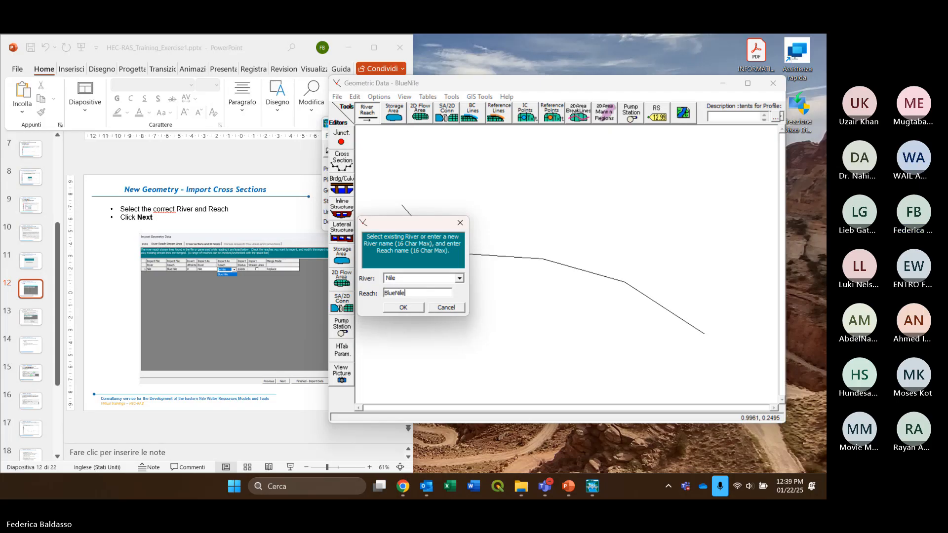
left_click(407, 308)
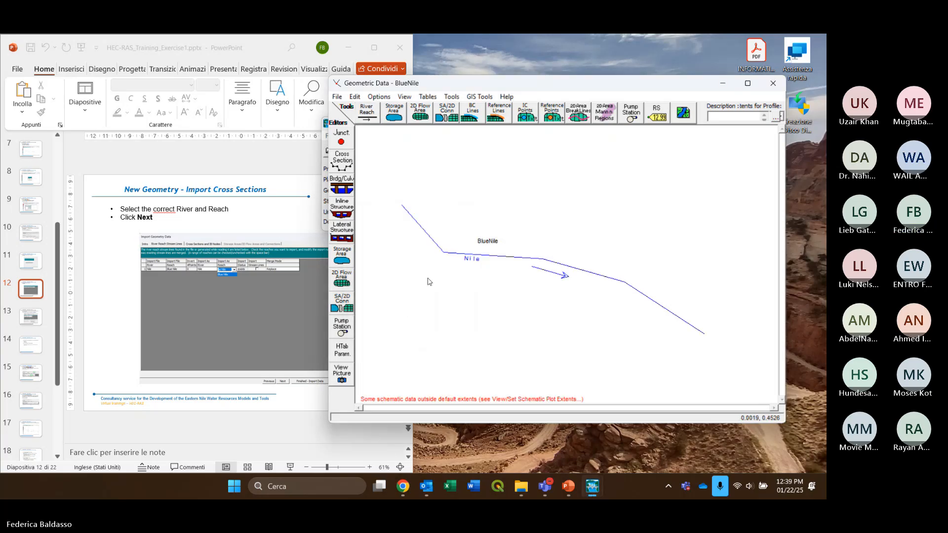
Start a CSV geometry import using Blue_Nile_XS.csv from the Exercise1 folder
left_click(338, 96)
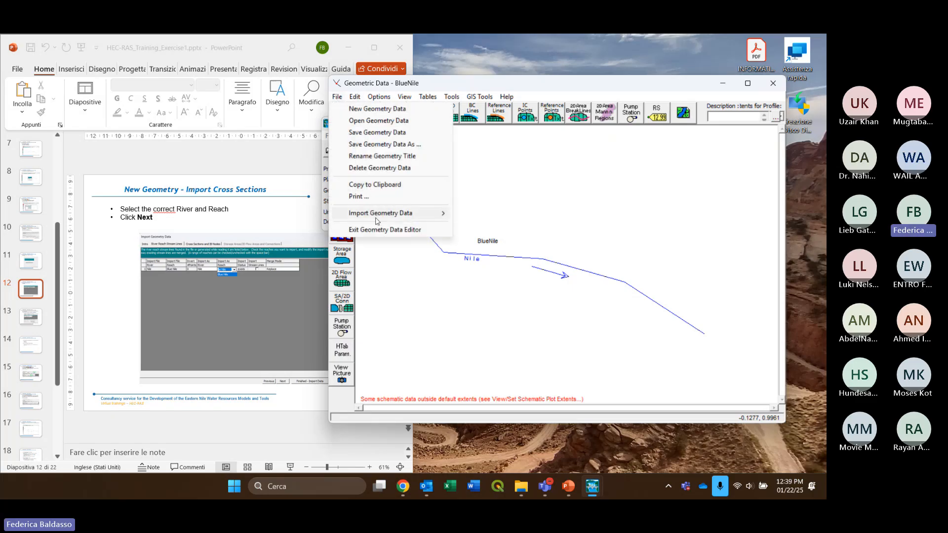
mouse_move(377, 217)
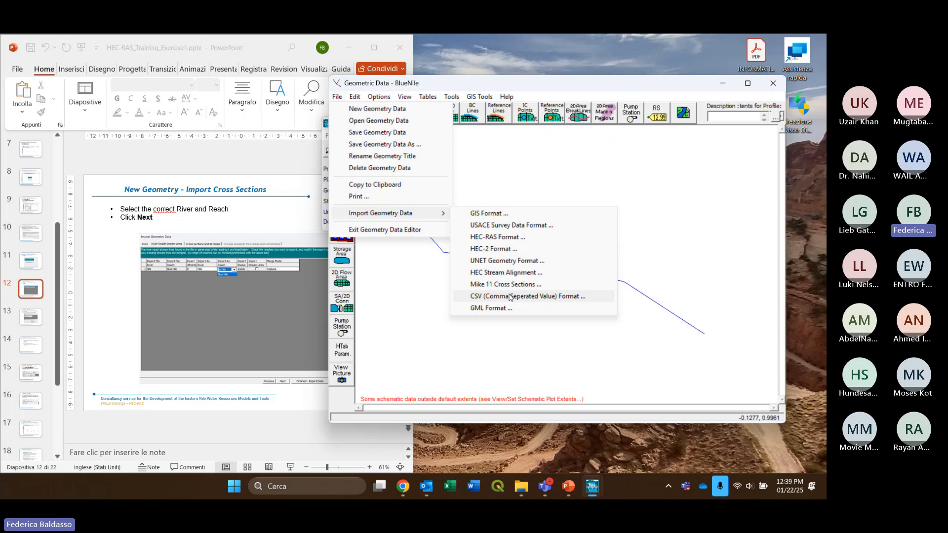
left_click(510, 296)
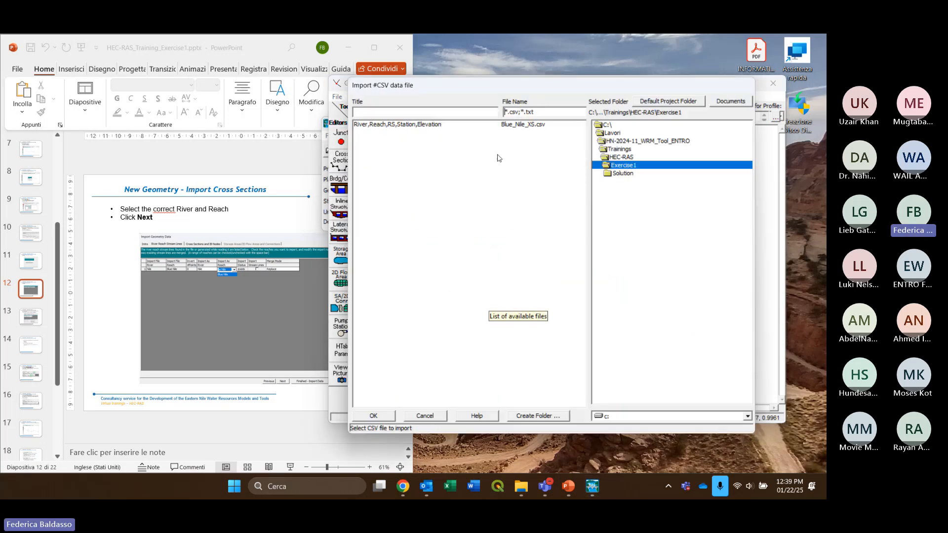
left_click(449, 127)
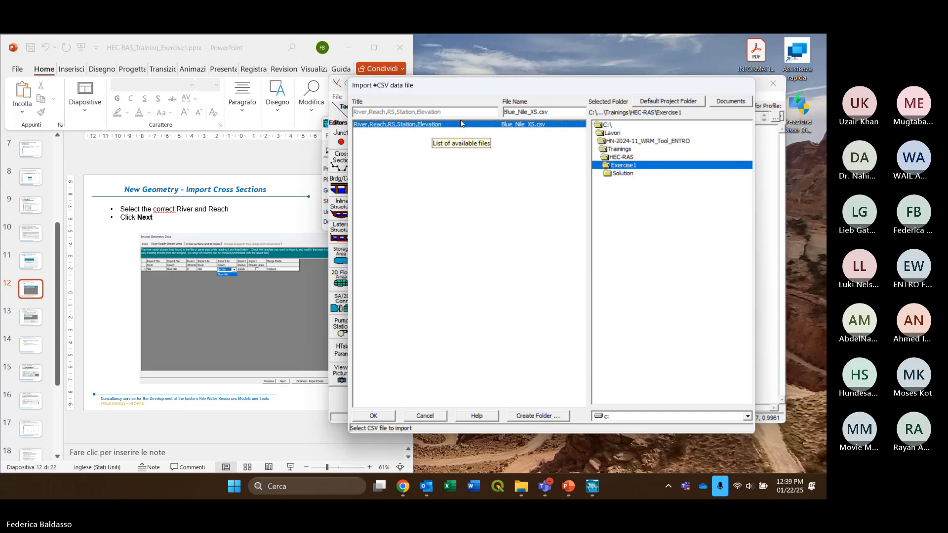
left_click(385, 416)
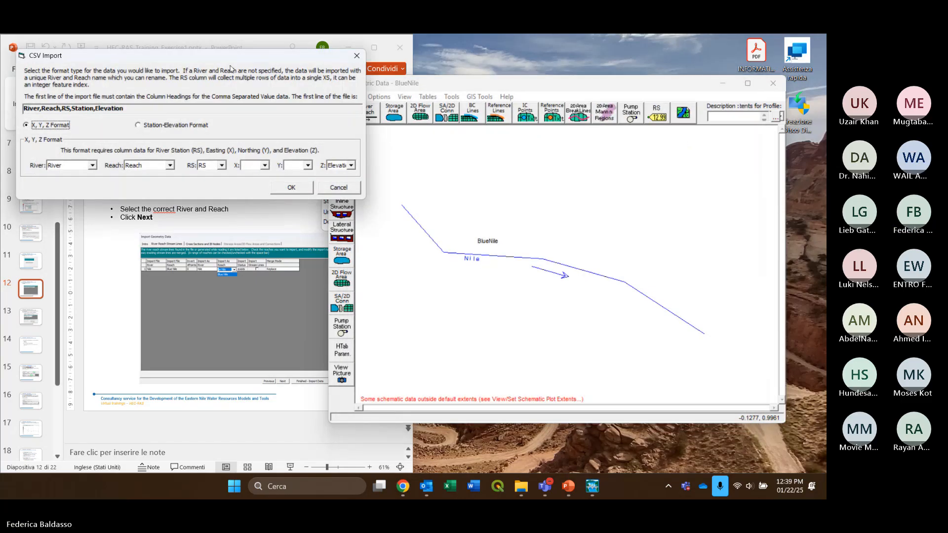
Read the CSV in Station-Elevation format, import it as SI (metric) units, and continue to the river reach settings
left_click_drag(235, 58, 575, 103)
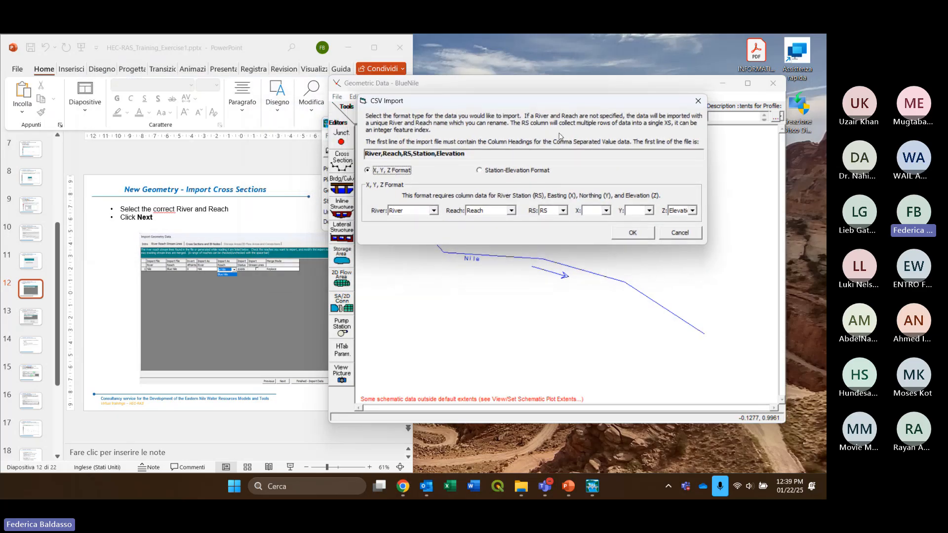
left_click(493, 173)
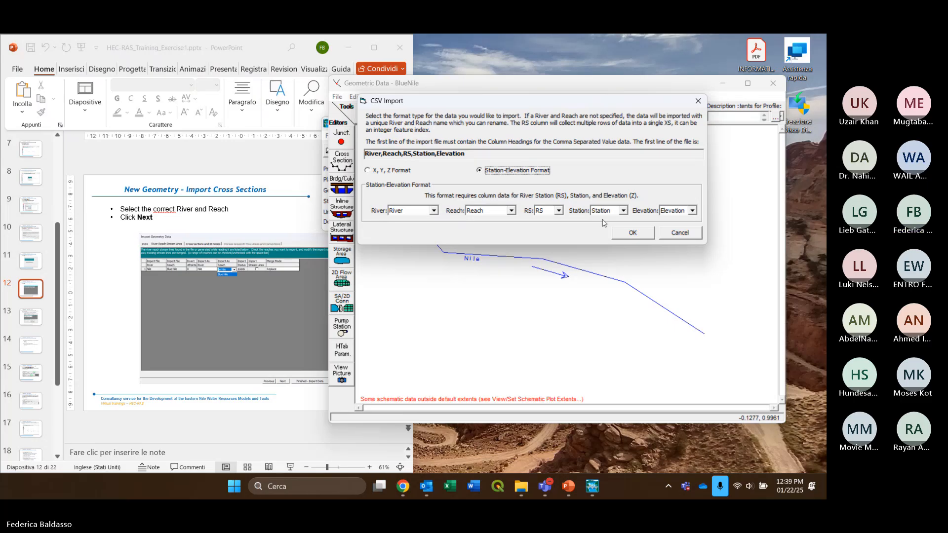
left_click(634, 237)
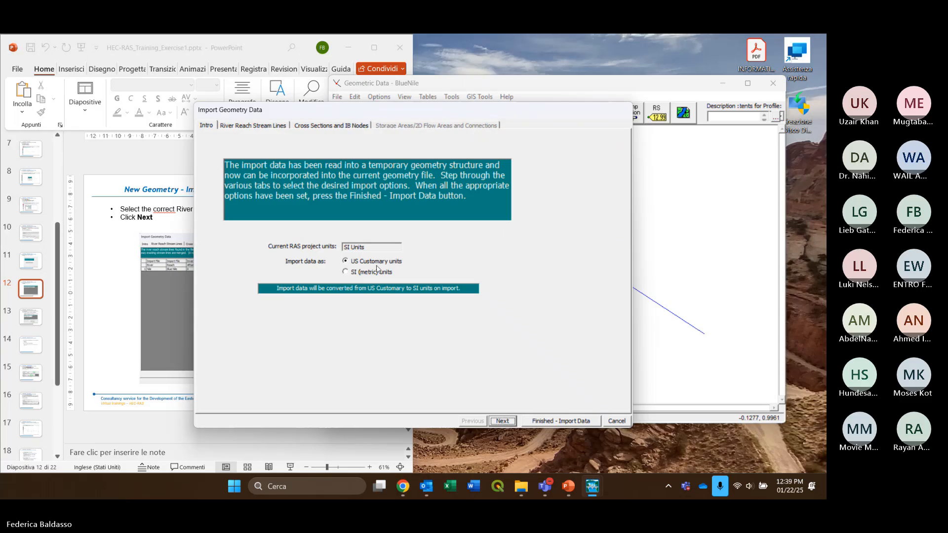
left_click(361, 276)
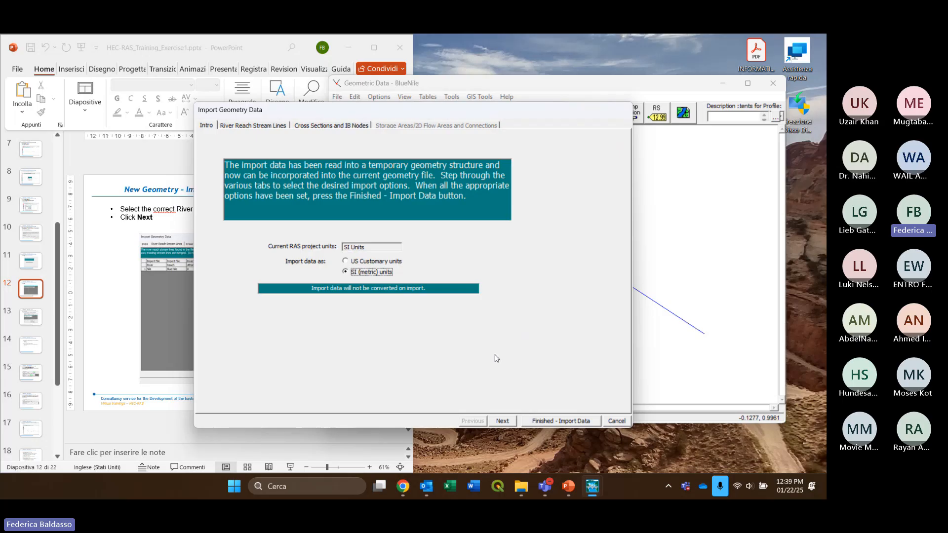
left_click(500, 423)
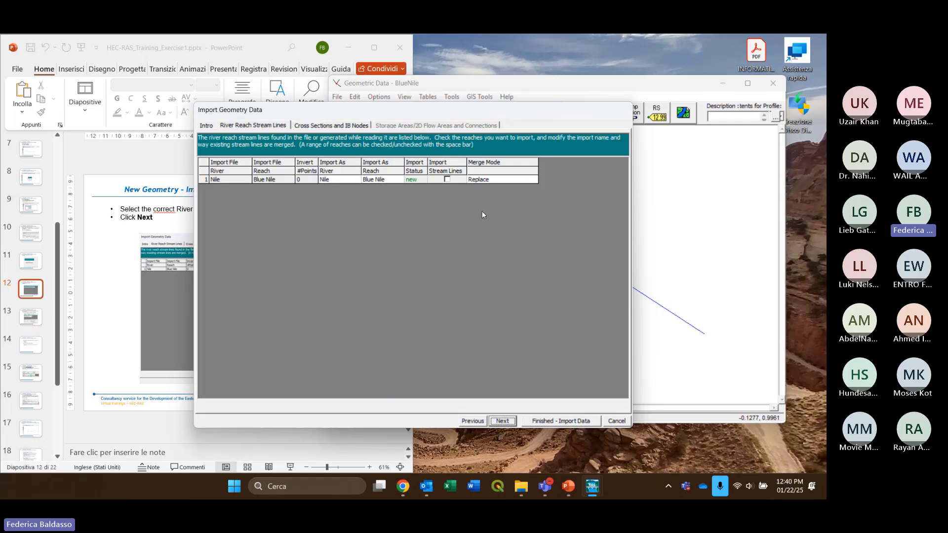
Try to import the cross sections with the reach still named Blue Nile
left_click(510, 422)
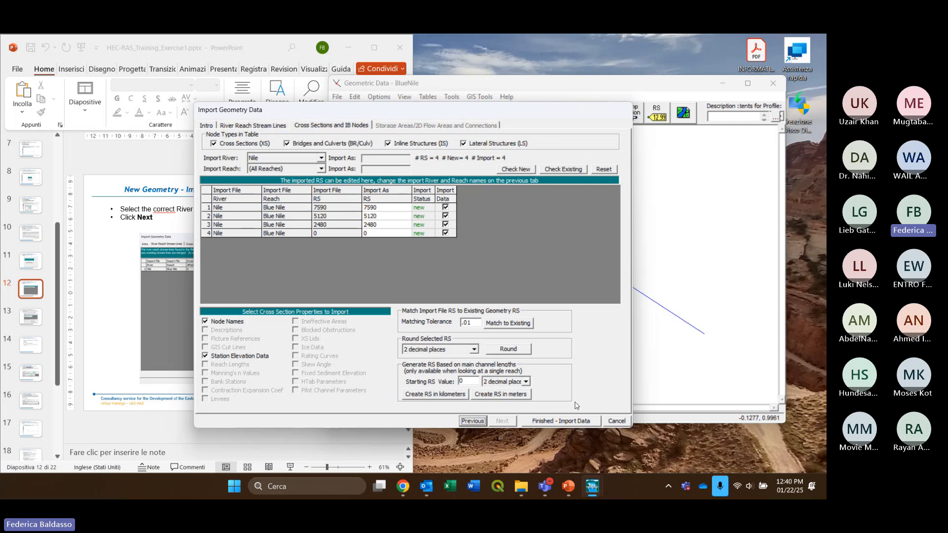
left_click(557, 424)
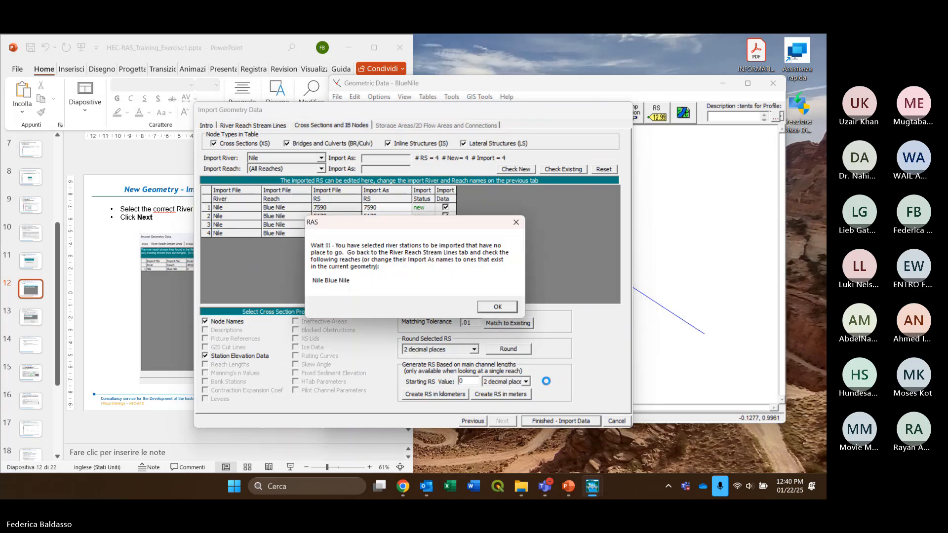
left_click(499, 308)
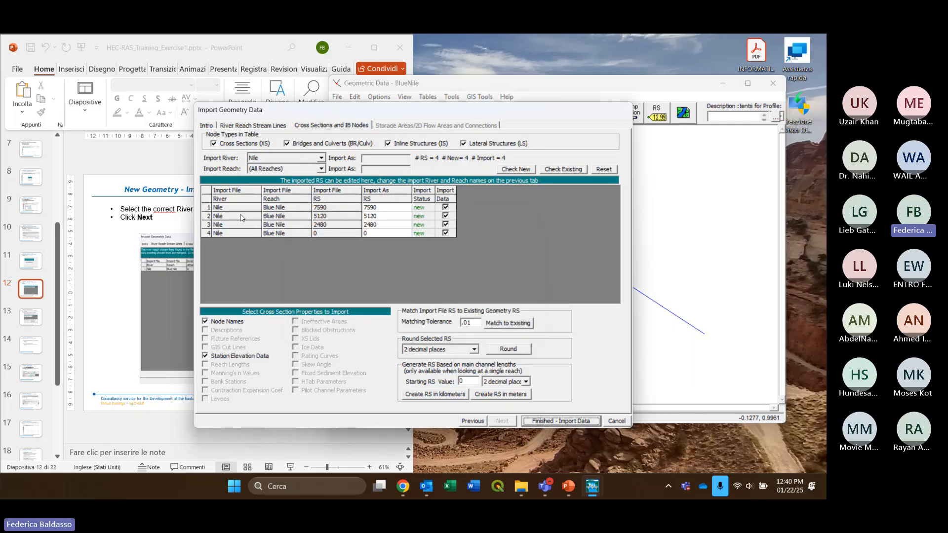
Change the Import As reach of the river Nile to the existing reach BlueNile
left_click(227, 125)
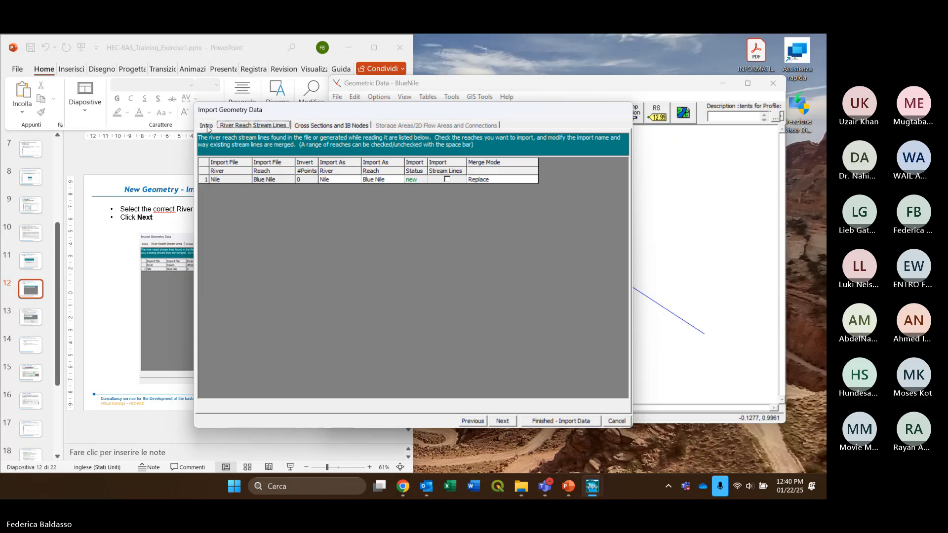
left_click(208, 127)
left_click(228, 126)
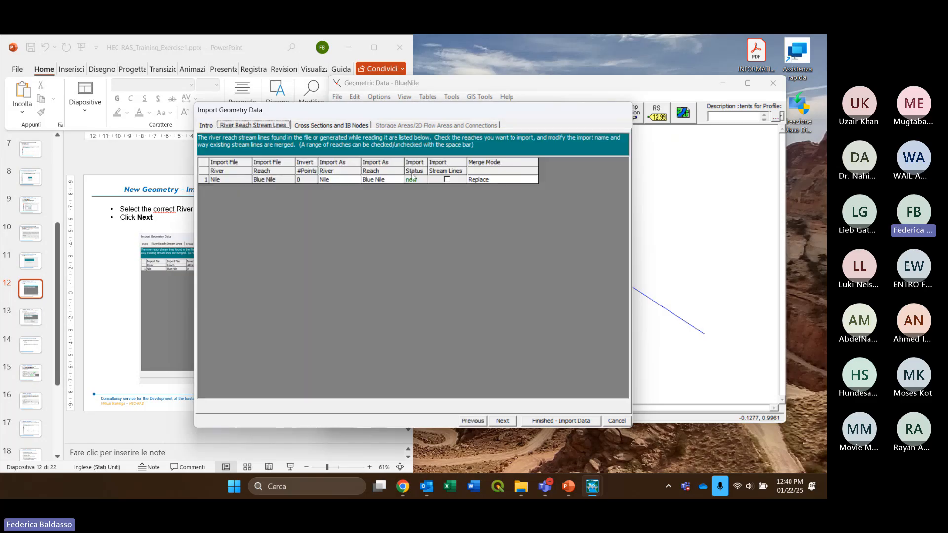
left_click(374, 180)
left_click(398, 182)
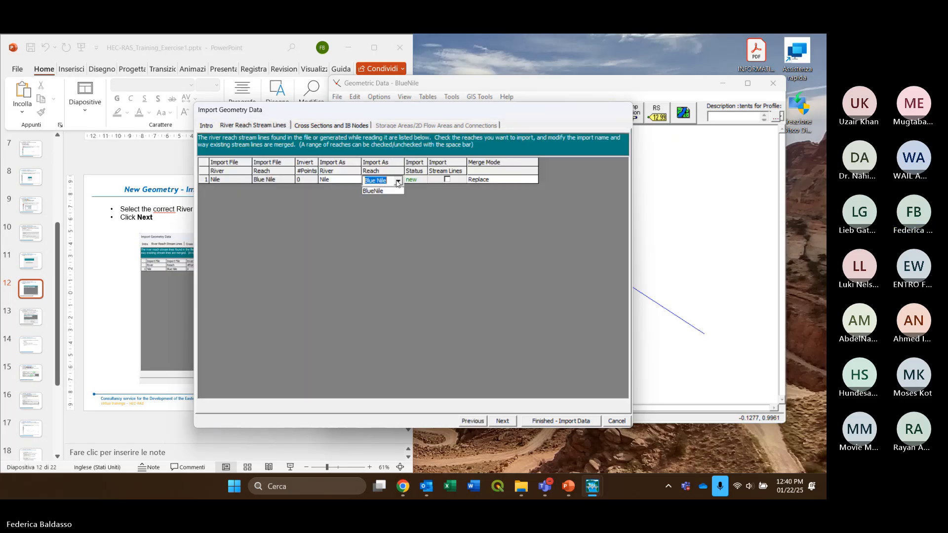
left_click(398, 182)
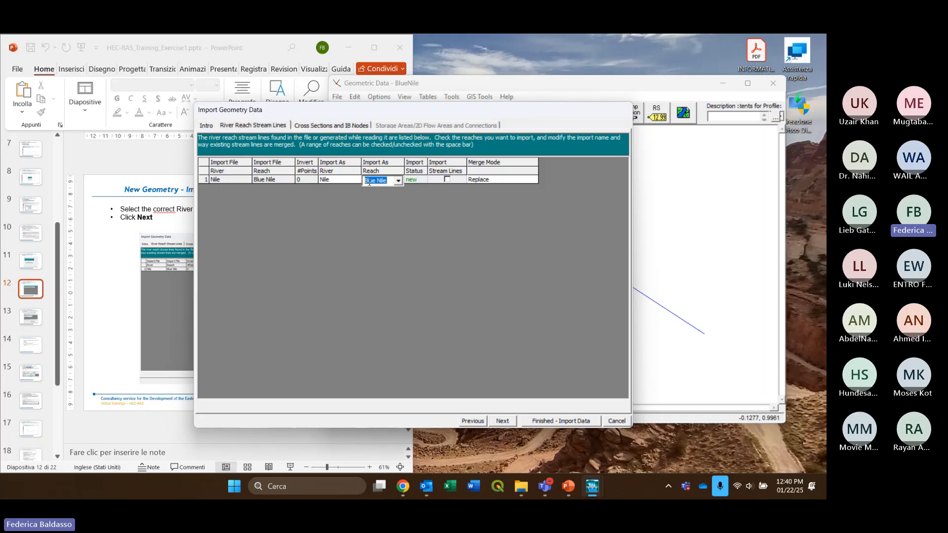
left_click(377, 180)
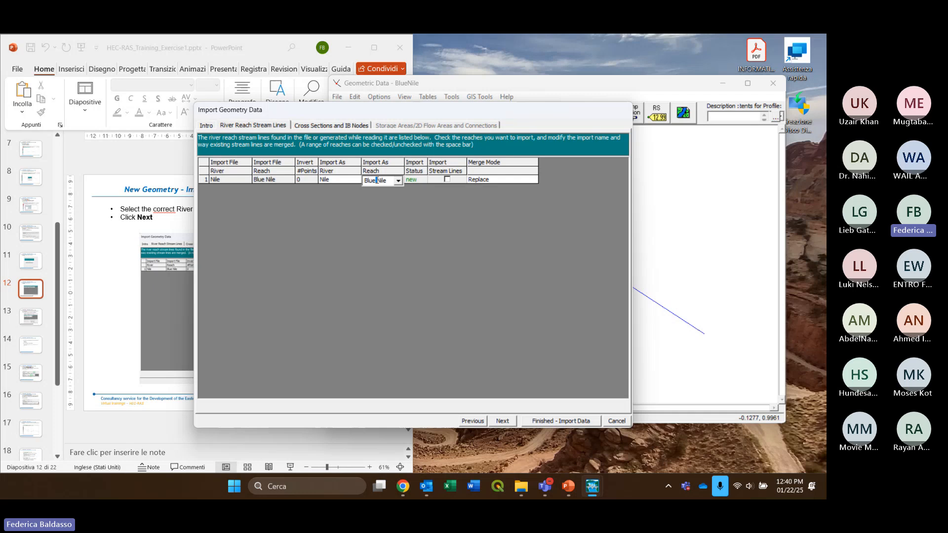
left_click(398, 182)
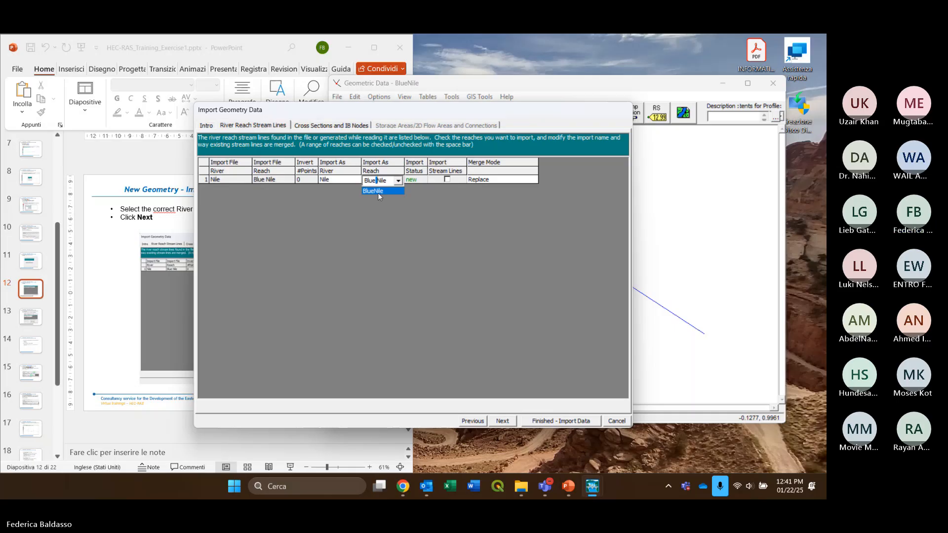
left_click(378, 191)
left_click(397, 181)
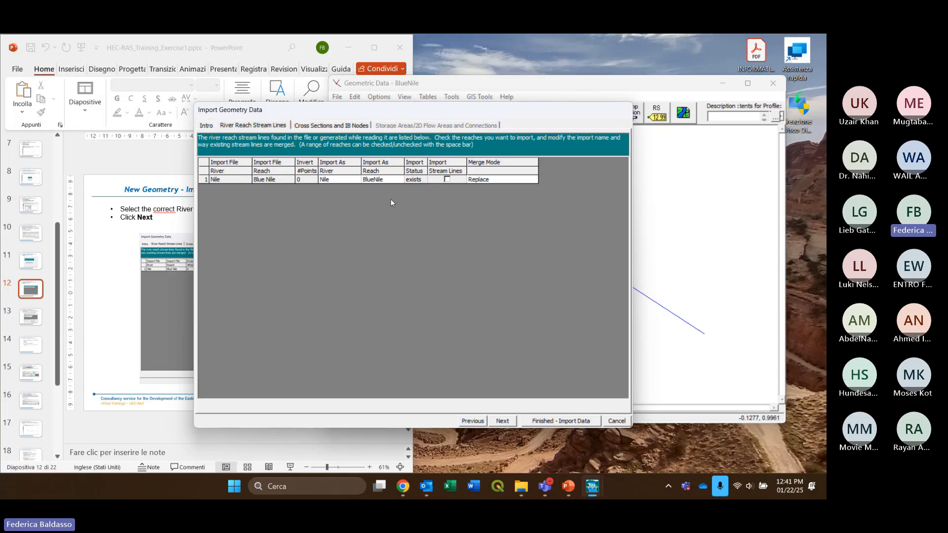
Finish importing the cross sections into the BlueNile reach with the default node and property options
left_click_drag(388, 115, 505, 109)
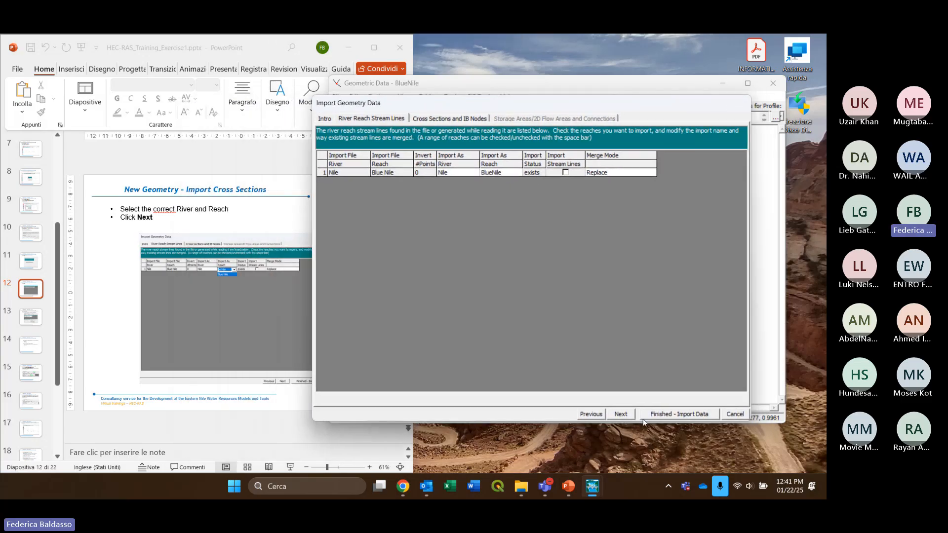
left_click(623, 414)
left_click(678, 414)
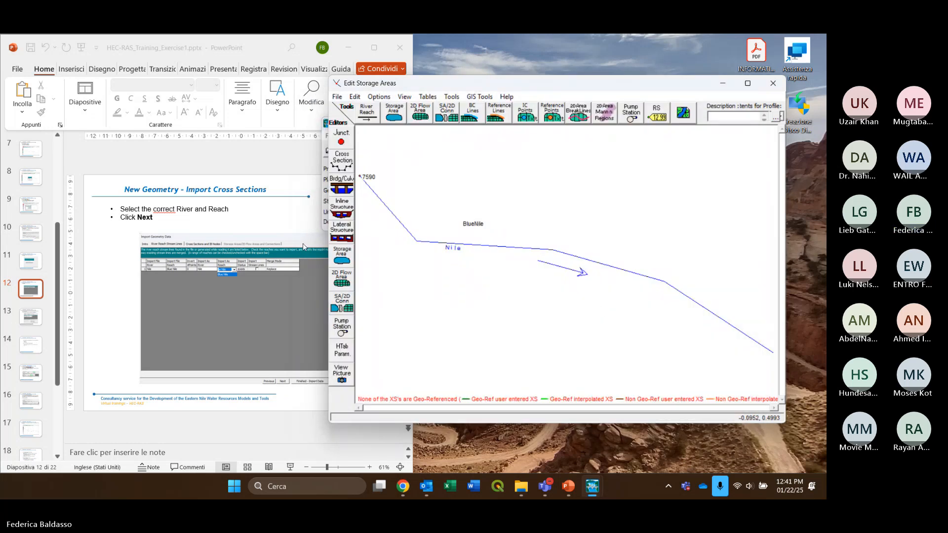
Switch to the PowerPoint exercise and read slides 13 and 14 on importing cross sections and their missing parameters
left_click(274, 216)
scroll(274, 217, "down", 1)
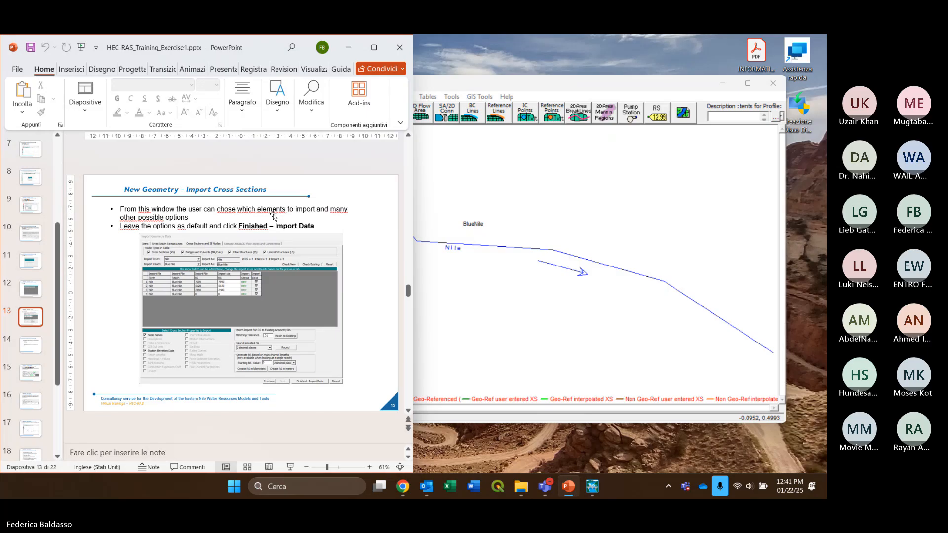
scroll(274, 217, "down", 1)
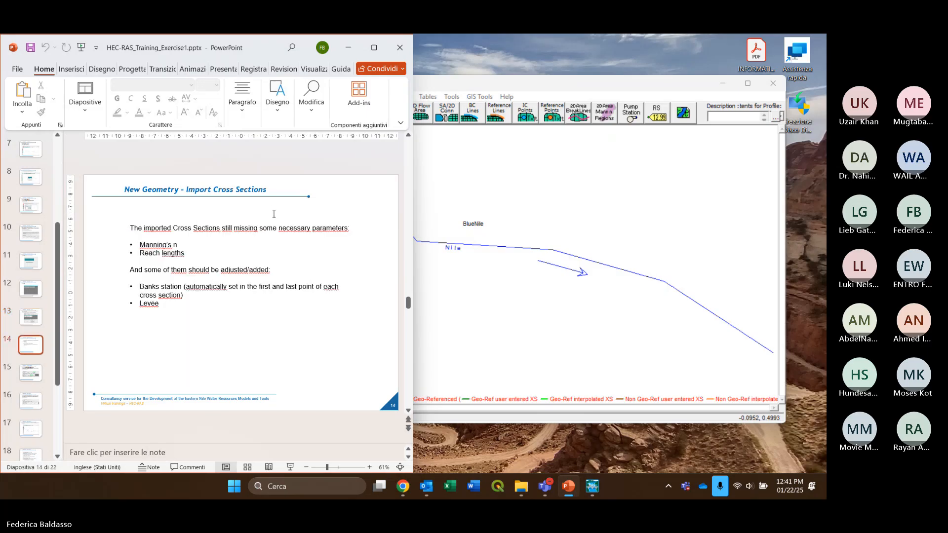
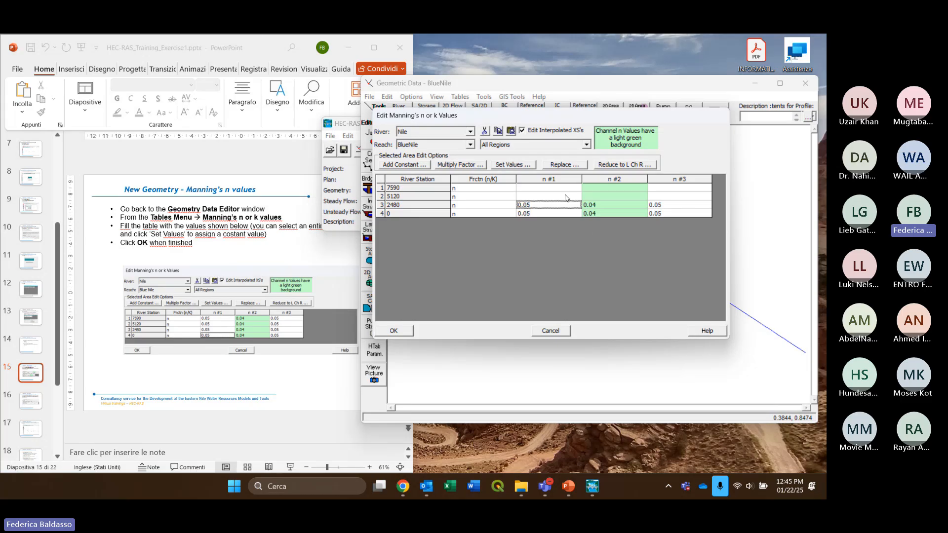
Set the n #1 Manning's value to 0.05 for all river stations of the BlueNile reach
left_click(540, 181)
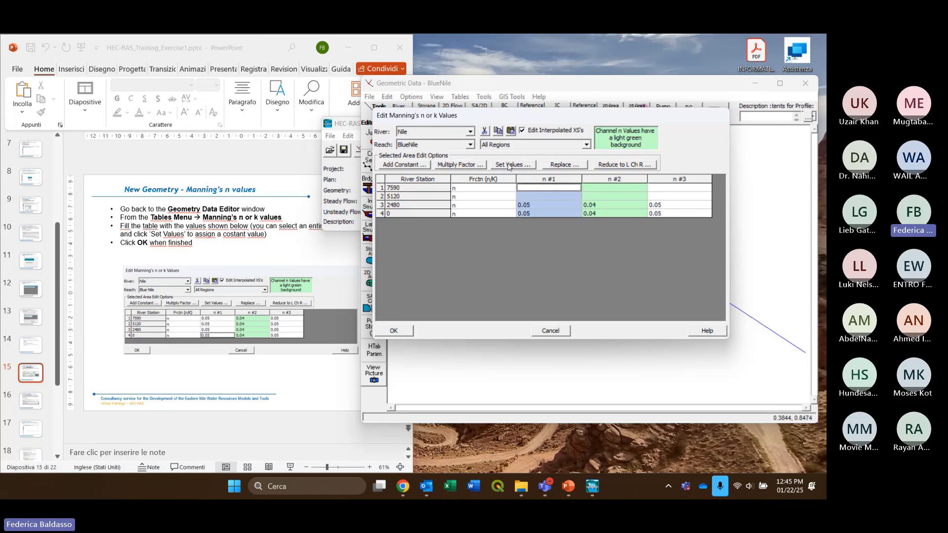
left_click(509, 167)
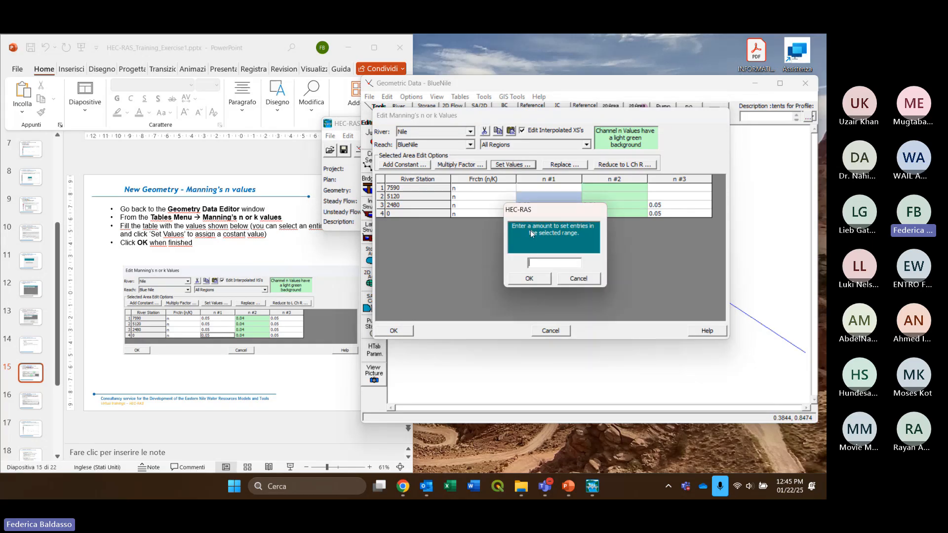
type("0.05")
left_click(538, 278)
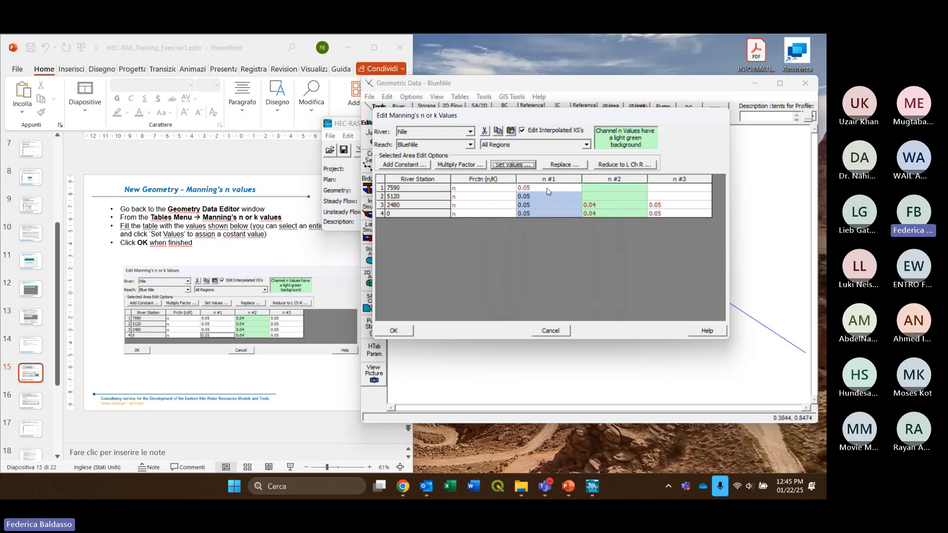
Set the Manning's values in columns n #1, n #2 and n #3 to 0.05 for all river stations
left_click_drag(567, 183, 654, 183)
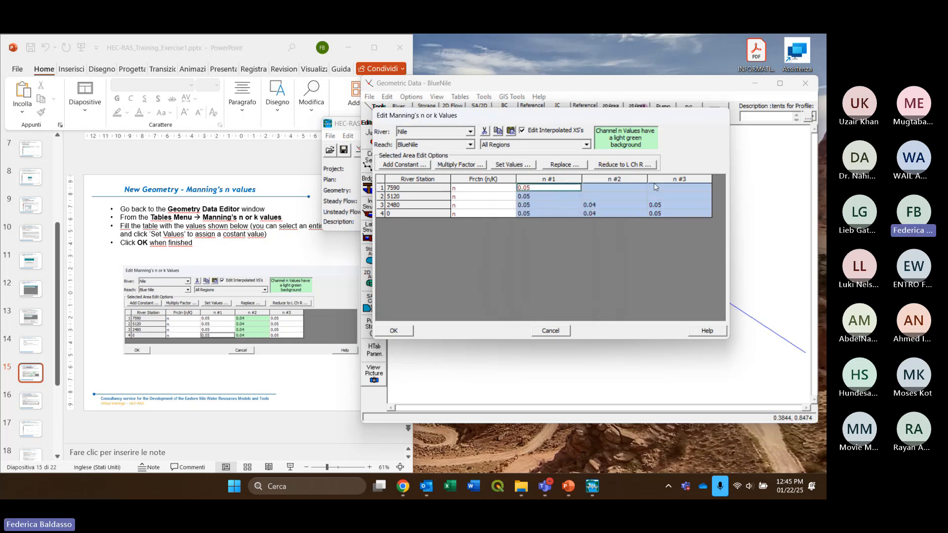
left_click(513, 164)
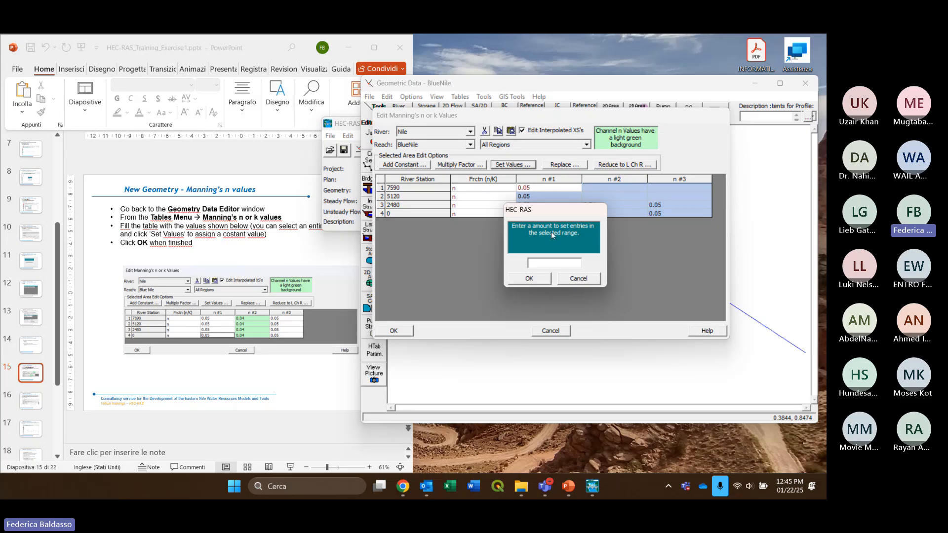
type("0.05")
key("Return")
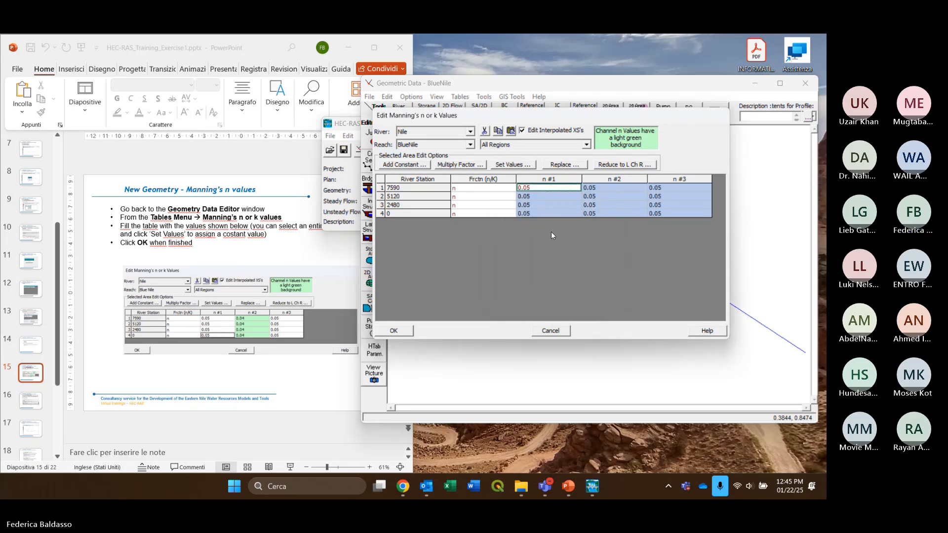
left_click(552, 236)
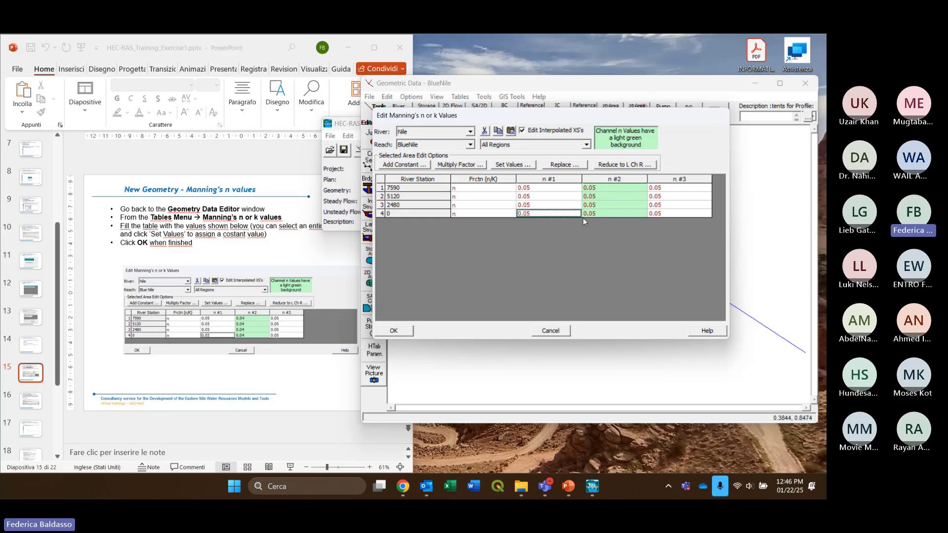
Replace 0.05 with 0.04 in the n #2 Manning's column for all river stations, limiting the replacement to the selected area
left_click(596, 182)
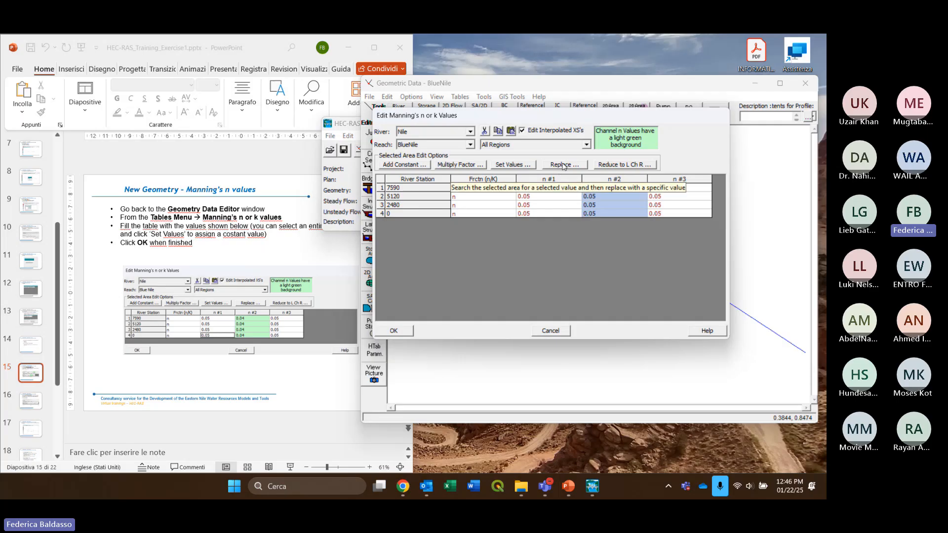
left_click(563, 164)
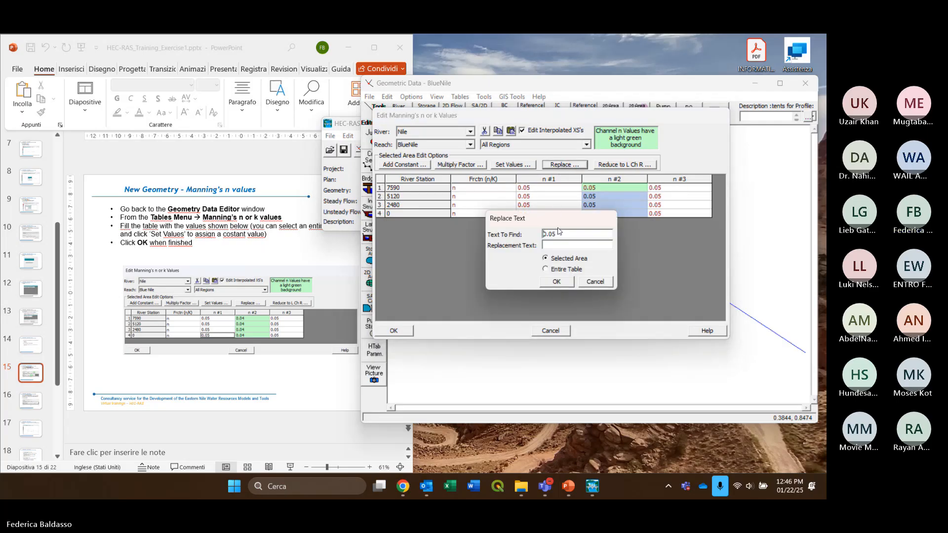
left_click_drag(561, 221, 532, 229)
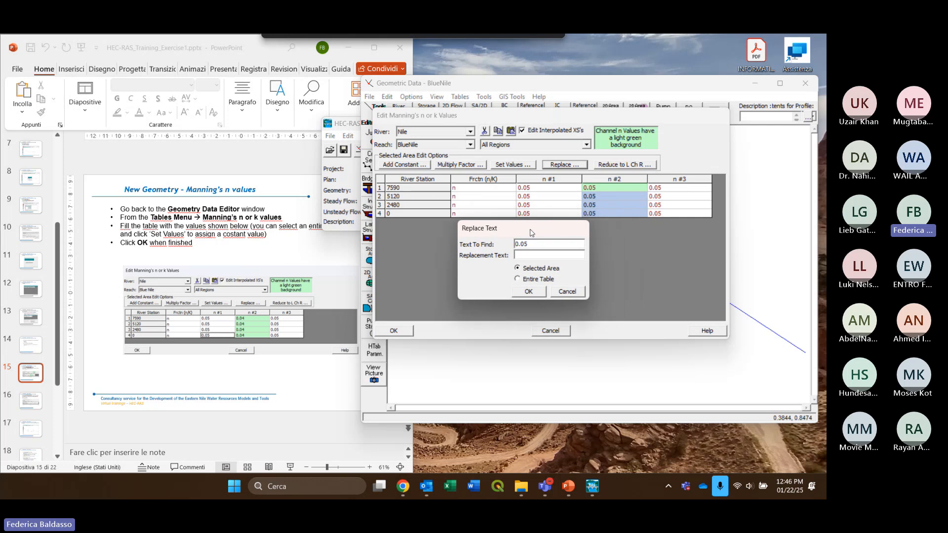
double_click(511, 244)
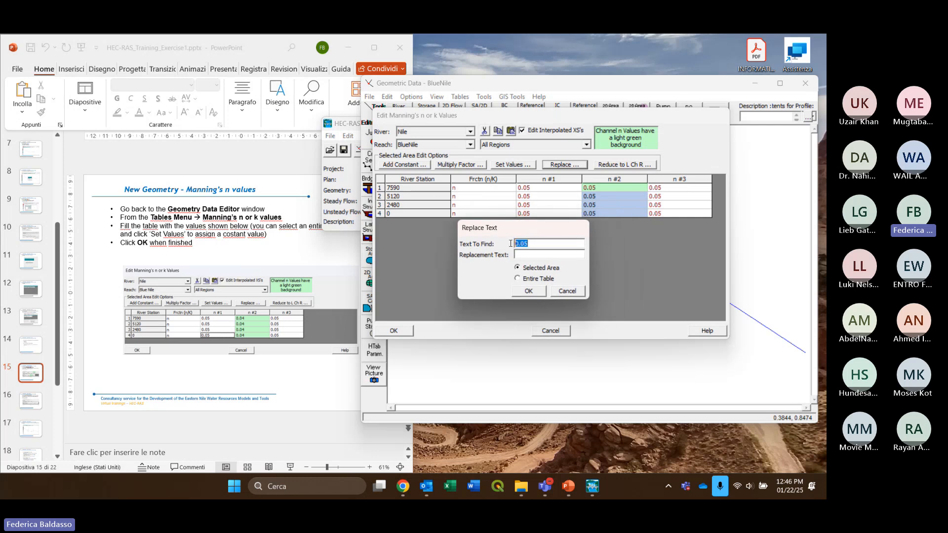
left_click(527, 256)
type("0.4")
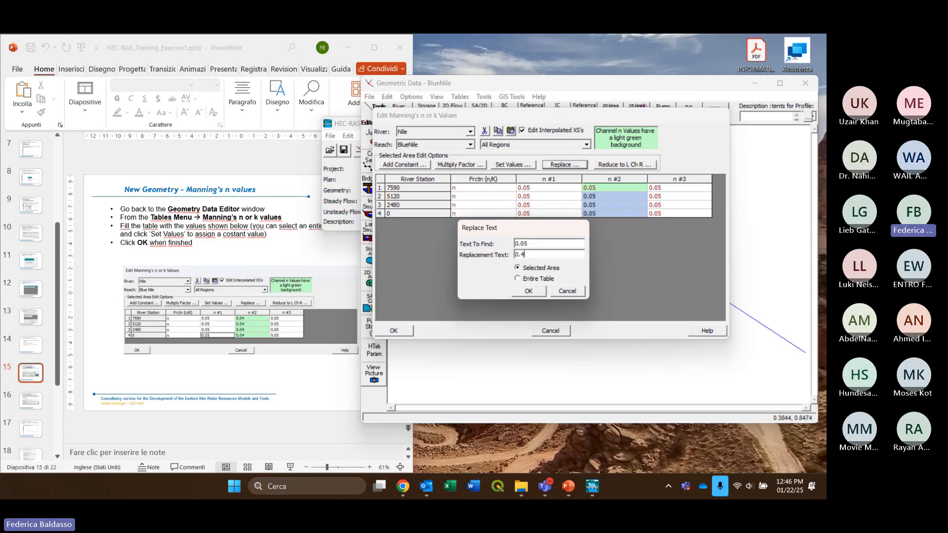
key("BackSpace")
type("04")
left_click(527, 273)
left_click(528, 280)
left_click(531, 271)
left_click(537, 293)
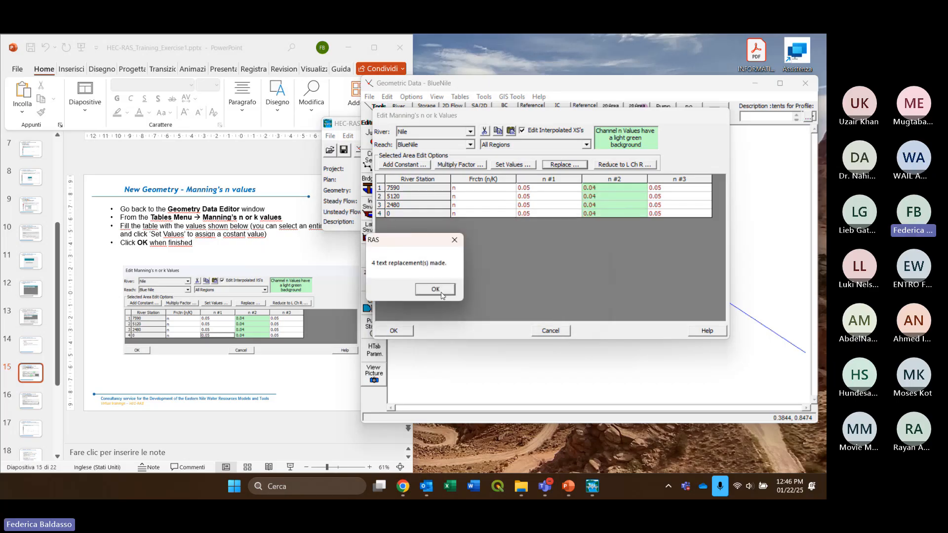
left_click(435, 291)
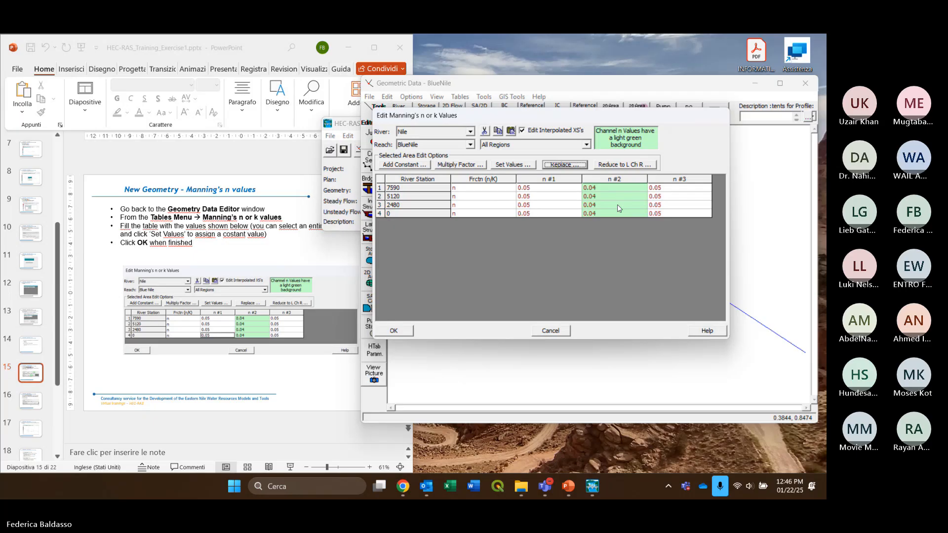
Examine the Manning's table by left overbank, right overbank, main channel and both overbanks, and return it to All Regions
left_click(587, 145)
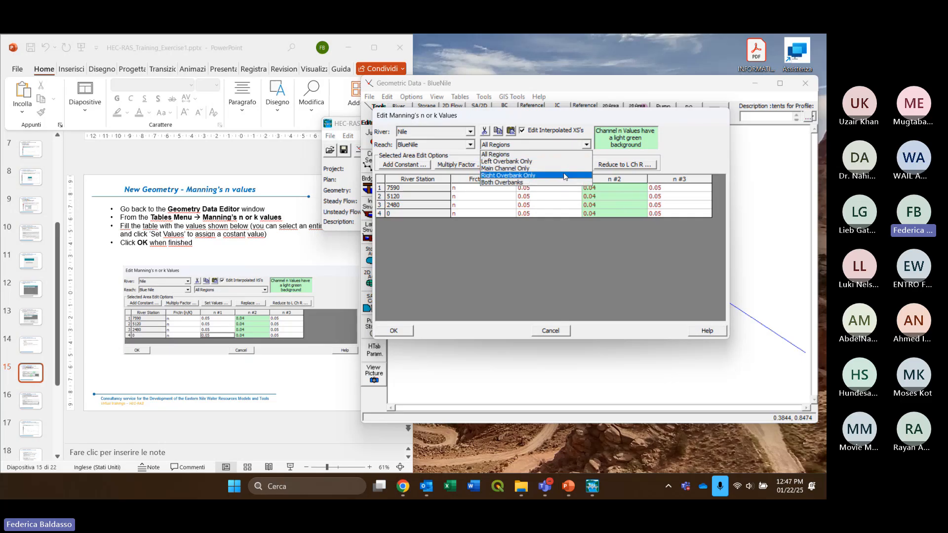
left_click(523, 155)
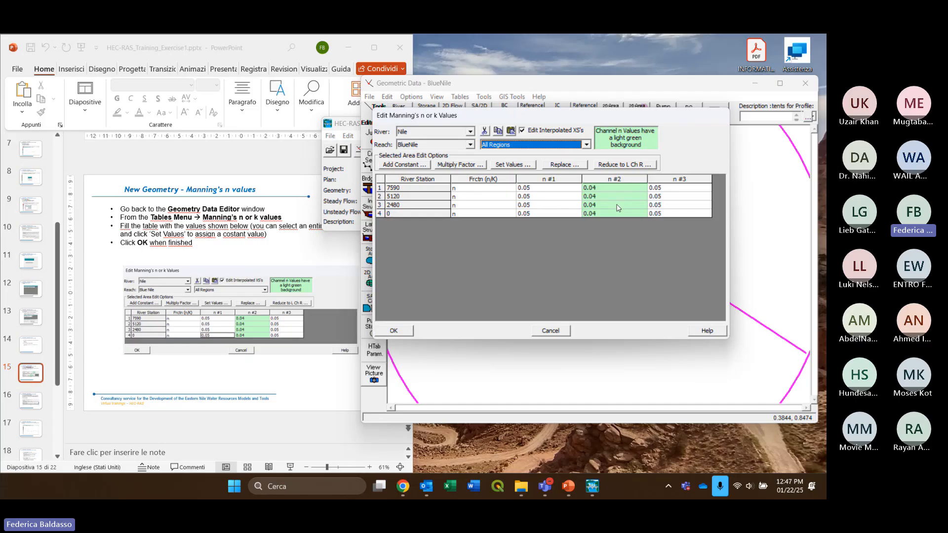
left_click(552, 180)
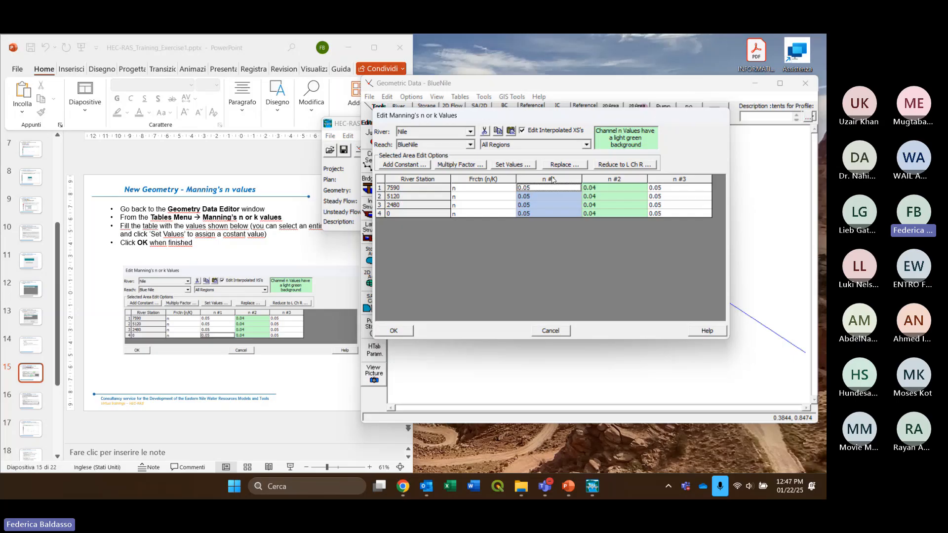
left_click(675, 180)
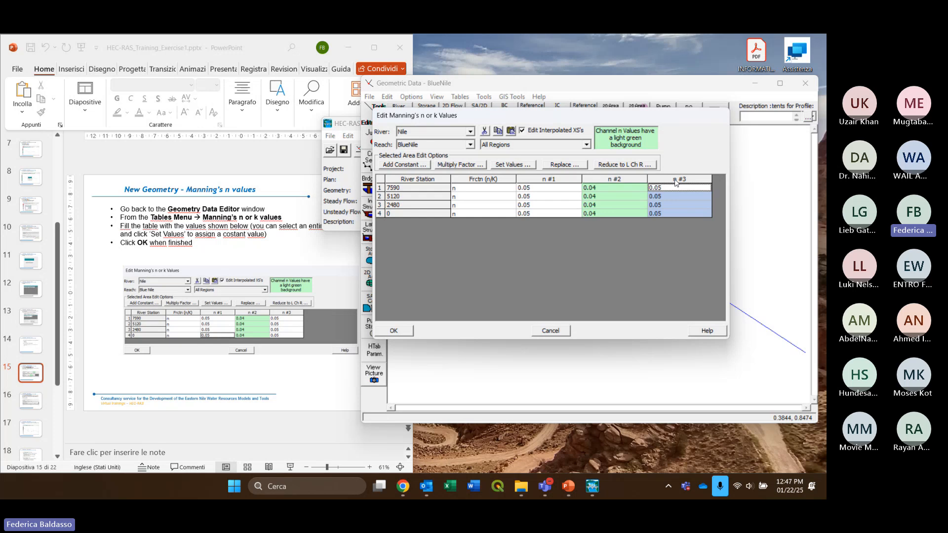
left_click(586, 144)
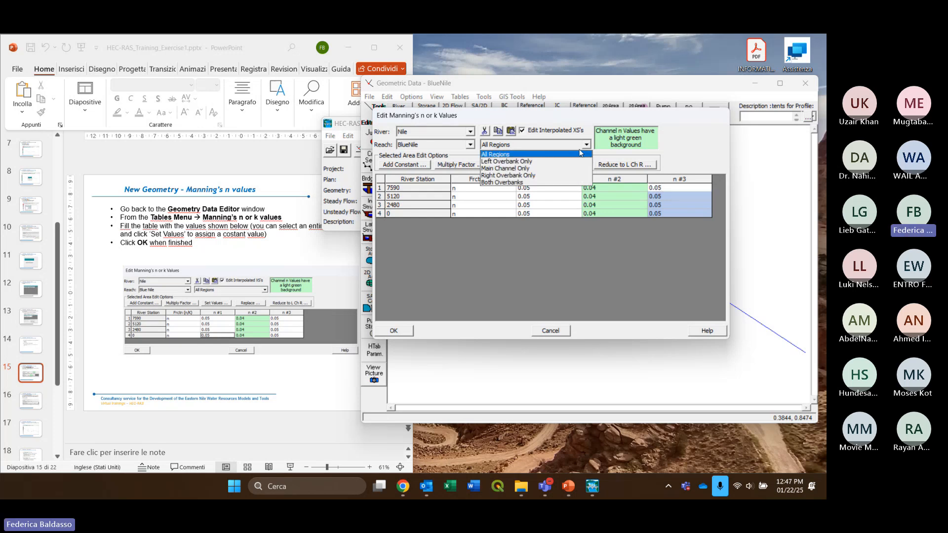
left_click(566, 162)
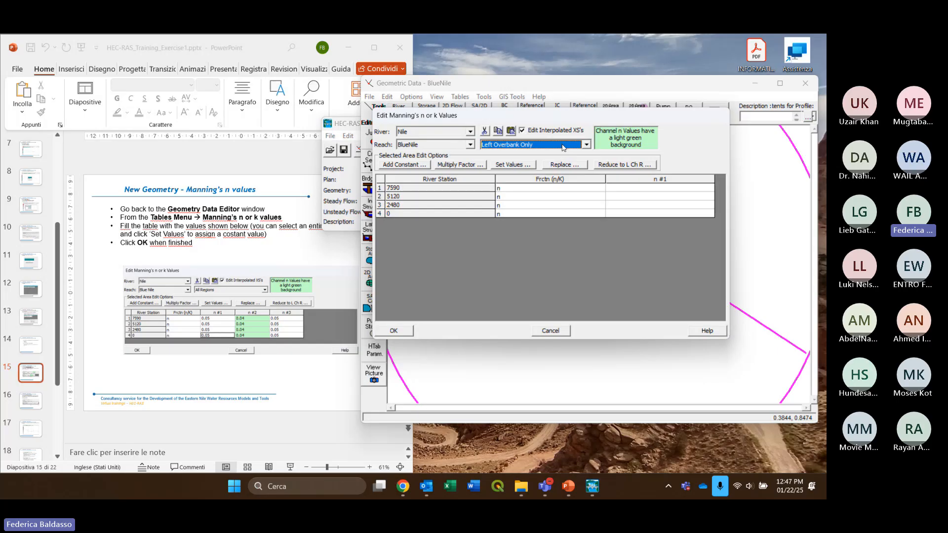
left_click(562, 145)
left_click(548, 176)
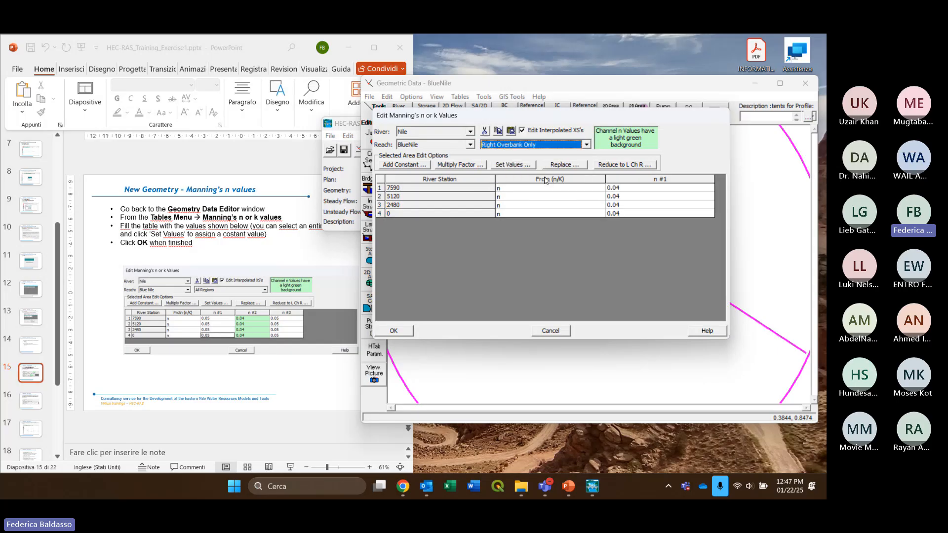
left_click(559, 146)
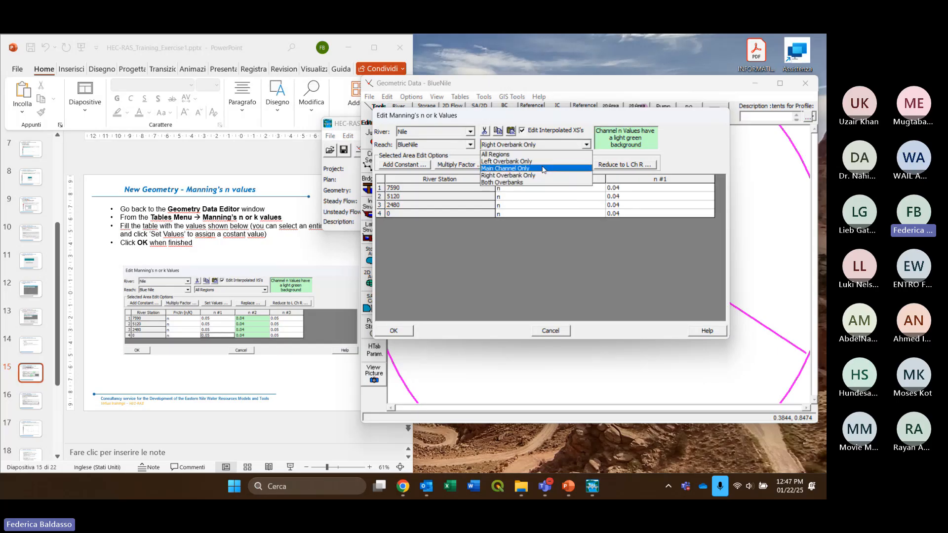
left_click(539, 169)
left_click(552, 145)
left_click(537, 182)
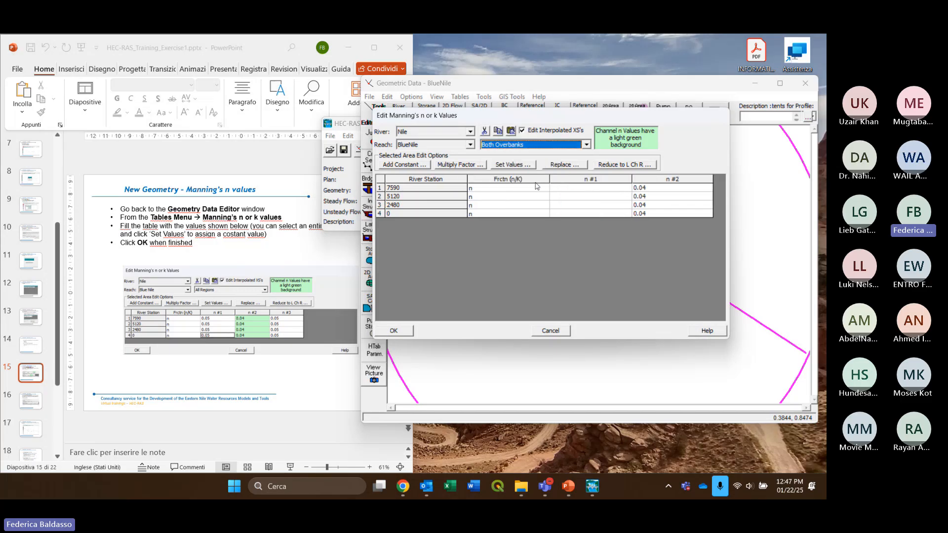
left_click(572, 145)
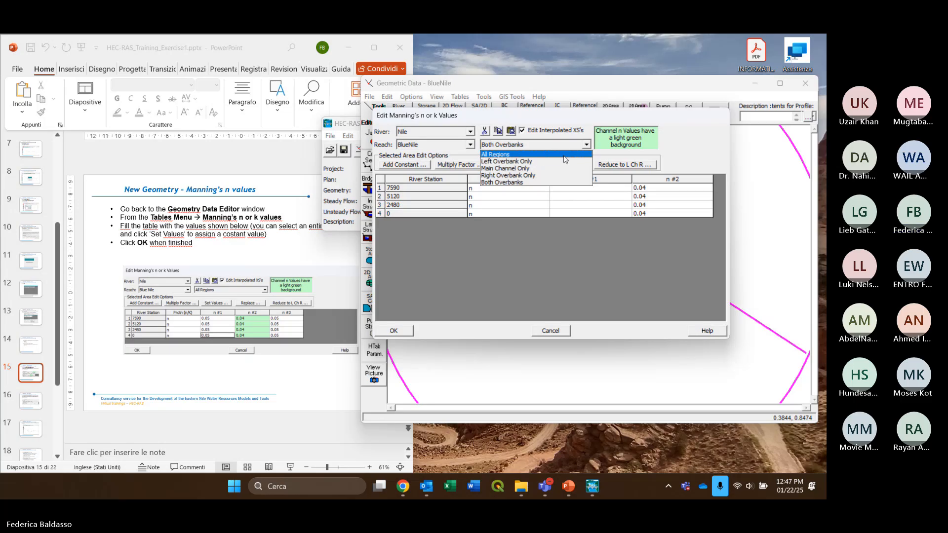
left_click(565, 154)
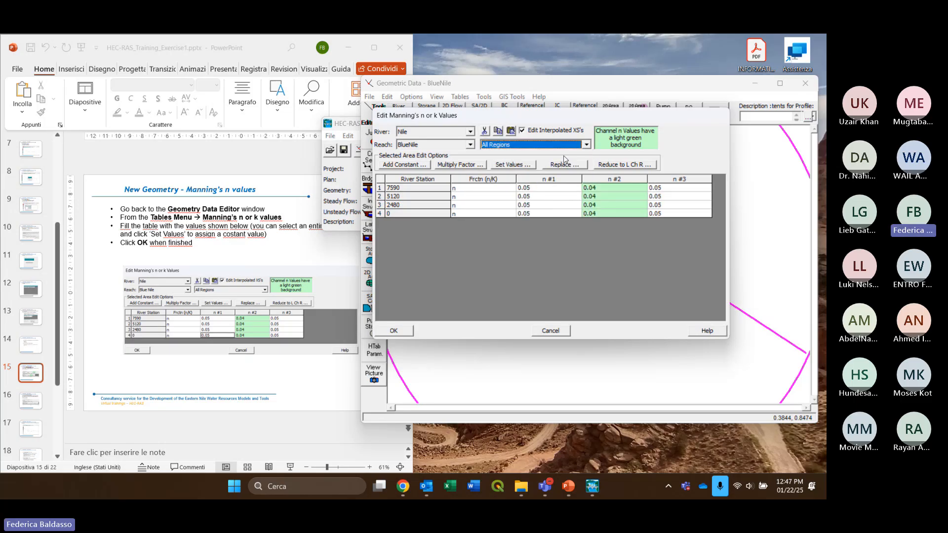
Accept the Manning's n table and switch to the PowerPoint exercise to show slide 16 on reach lengths
left_click(581, 240)
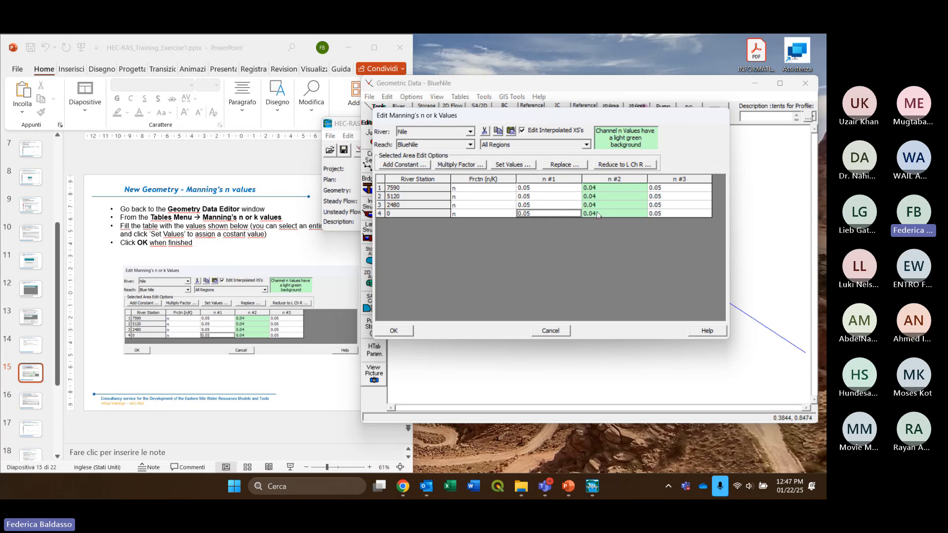
left_click(393, 330)
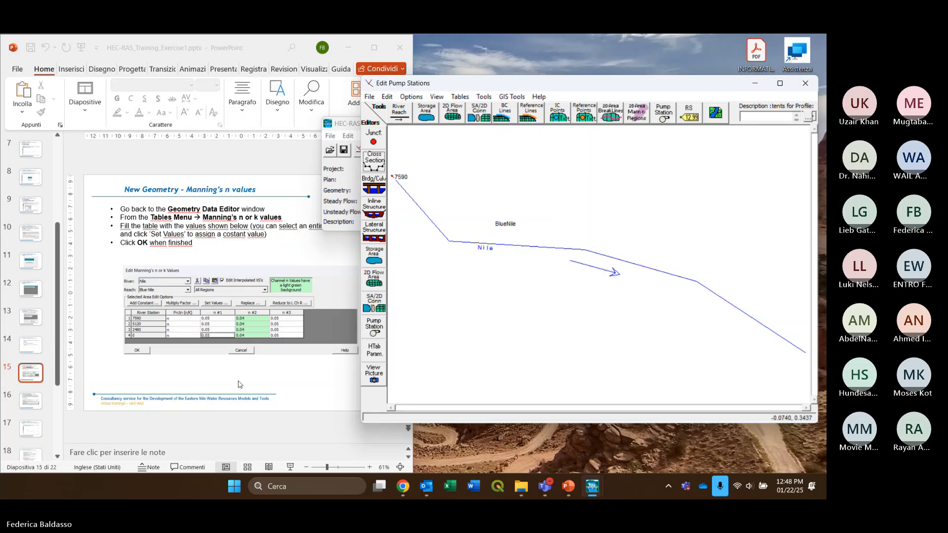
left_click(262, 383)
scroll(266, 379, "down", 1)
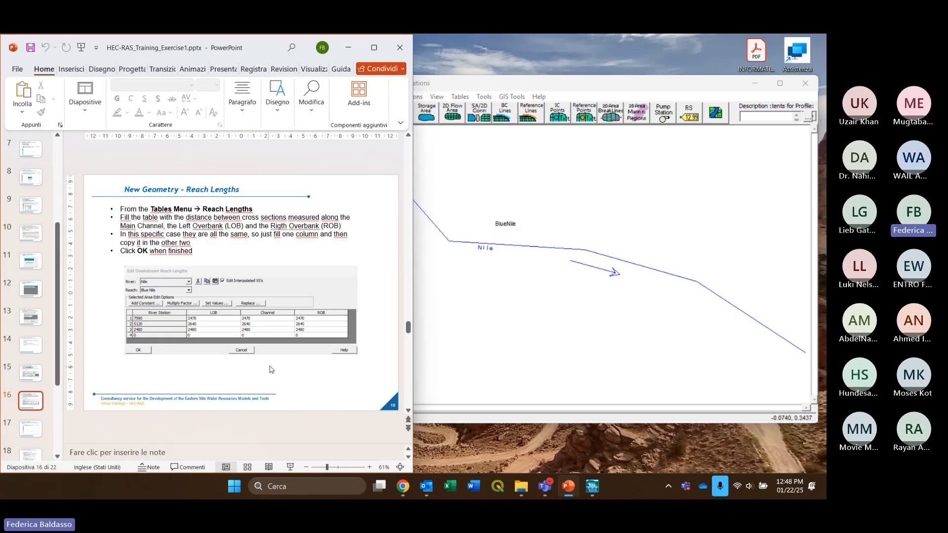
Return to the HEC-RAS geometry editor and open the downstream Reach Lengths table for the BlueNile reach
left_click(514, 267)
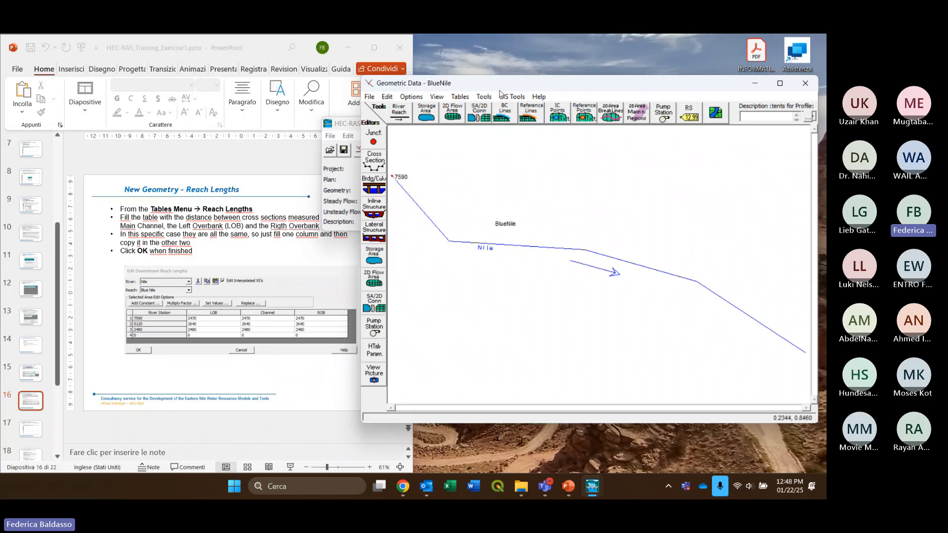
left_click(459, 96)
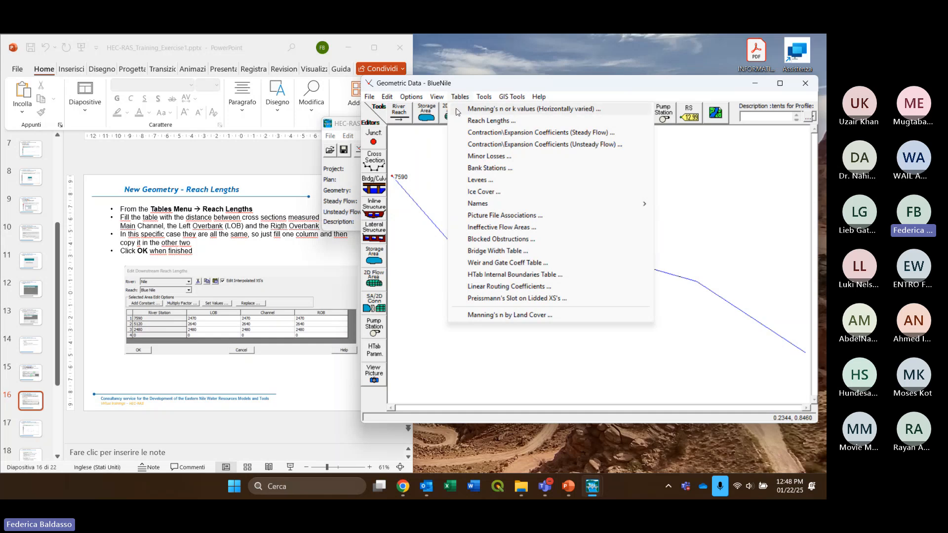
left_click(542, 123)
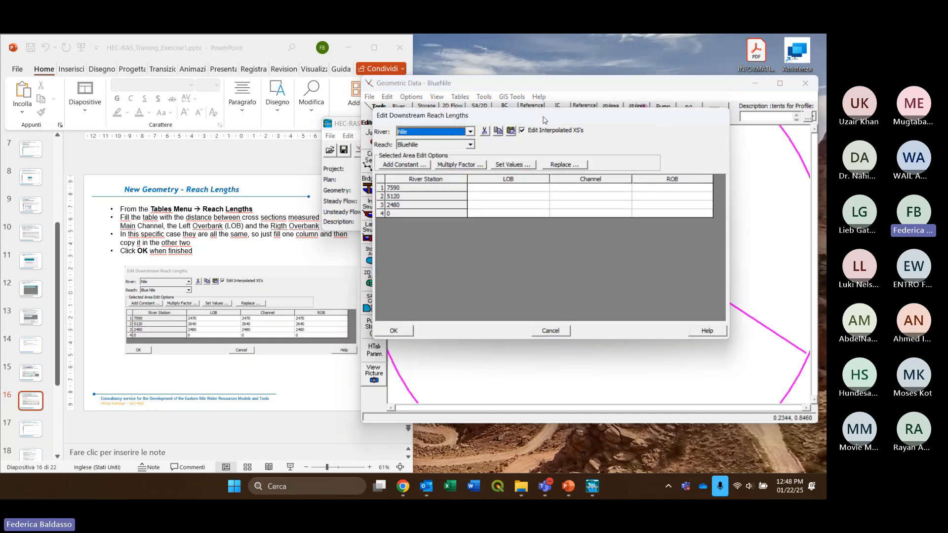
left_click_drag(544, 120, 565, 120)
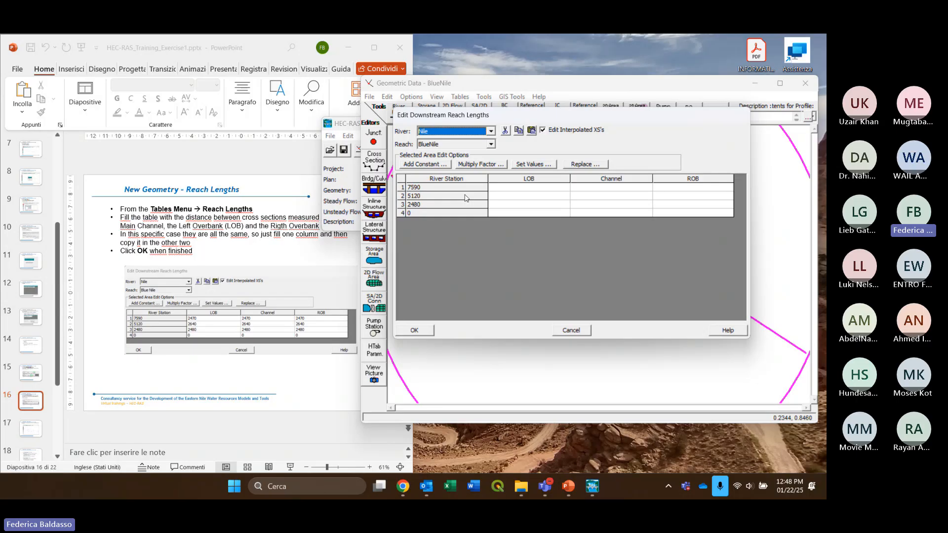
Examine the river stations and the LOB, Channel and ROB columns of the downstream reach lengths table
left_click_drag(464, 212, 463, 190)
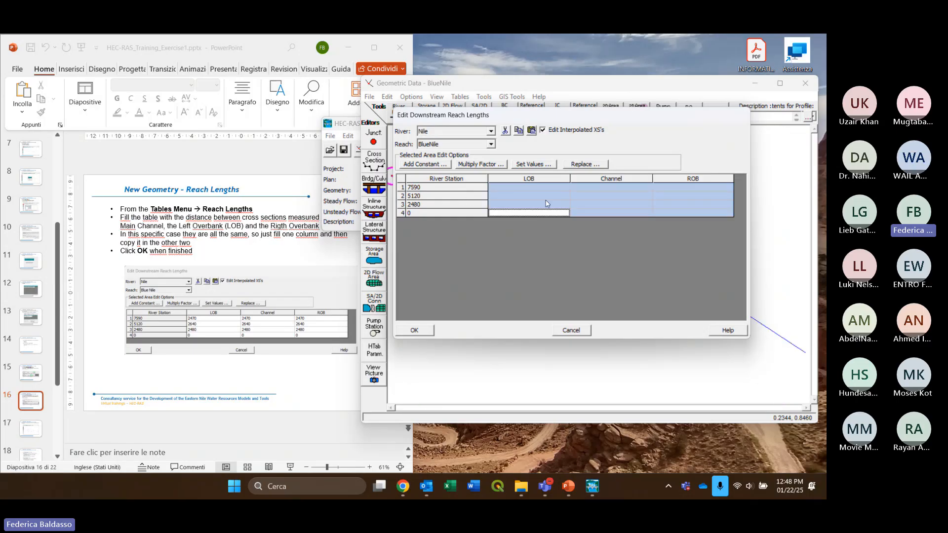
left_click(623, 198)
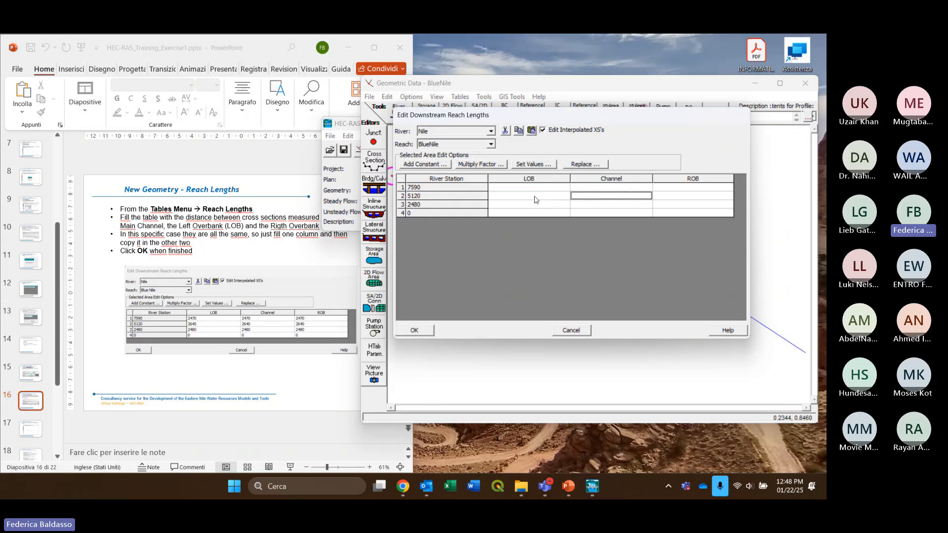
left_click(550, 197)
left_click(673, 196)
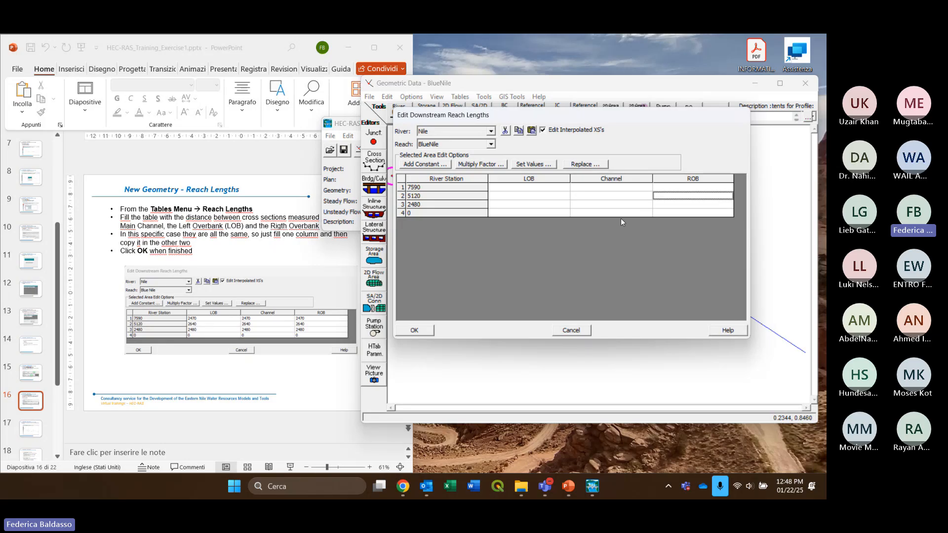
left_click(634, 227)
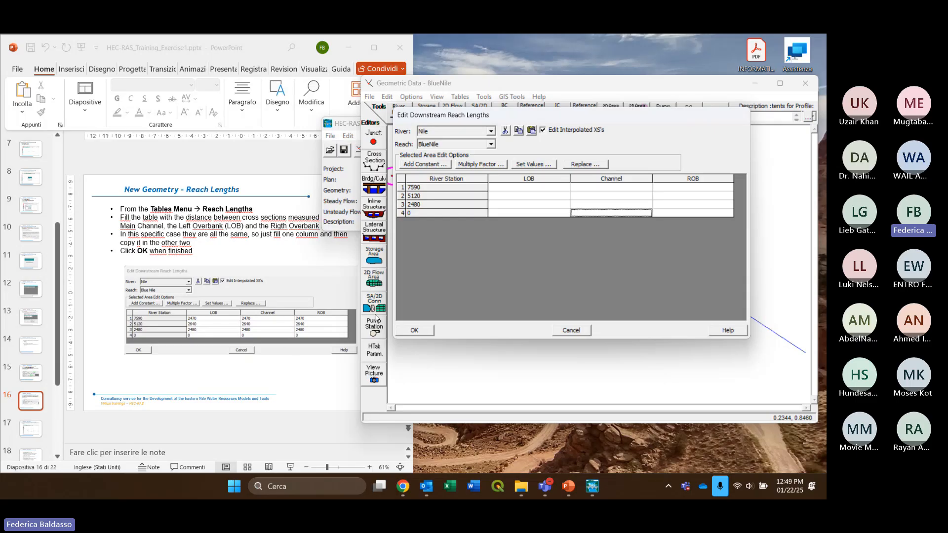
left_click(523, 188)
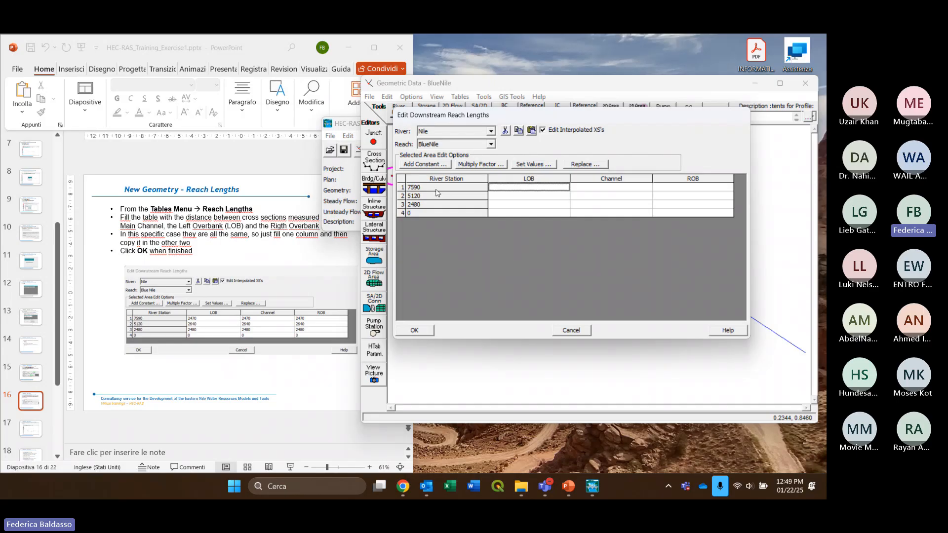
left_click(425, 187)
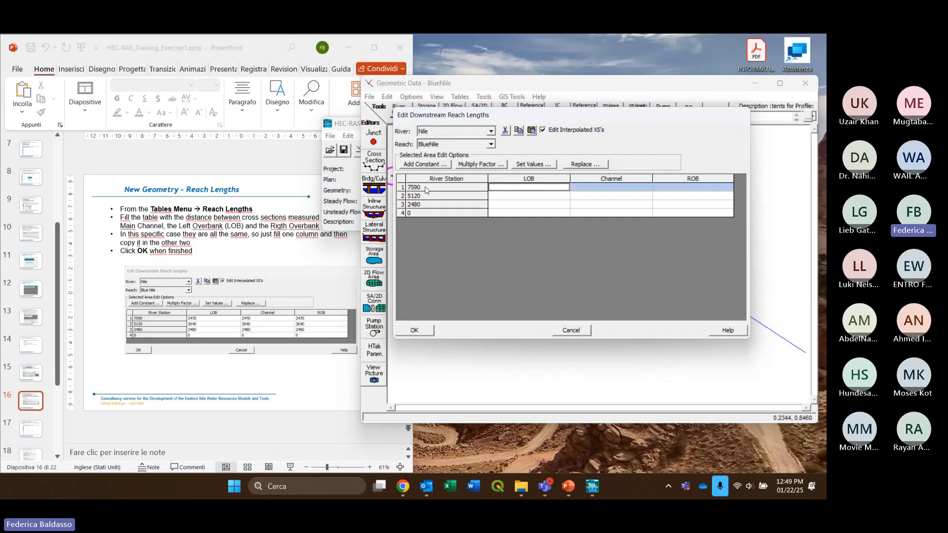
left_click(433, 196)
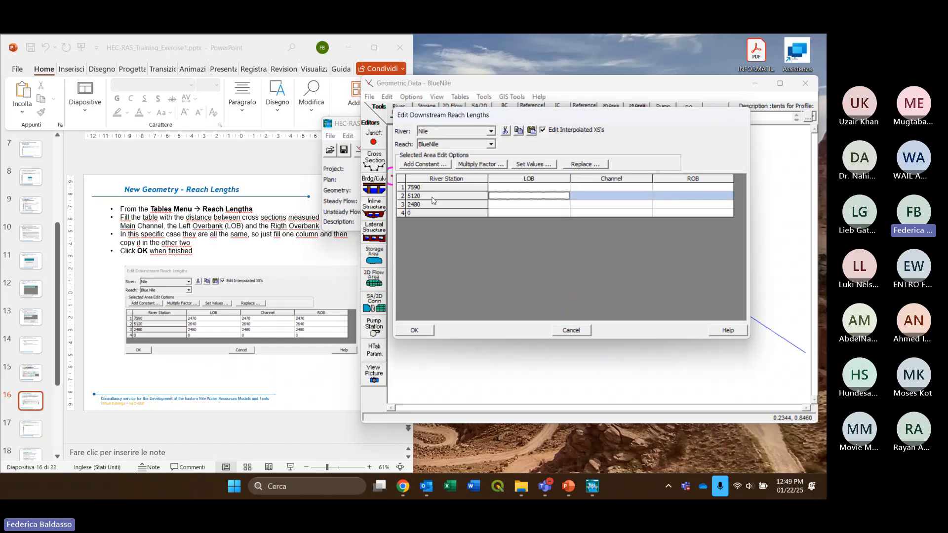
Set the LOB downstream reach length of river station 7590 to 2470
left_click(513, 189)
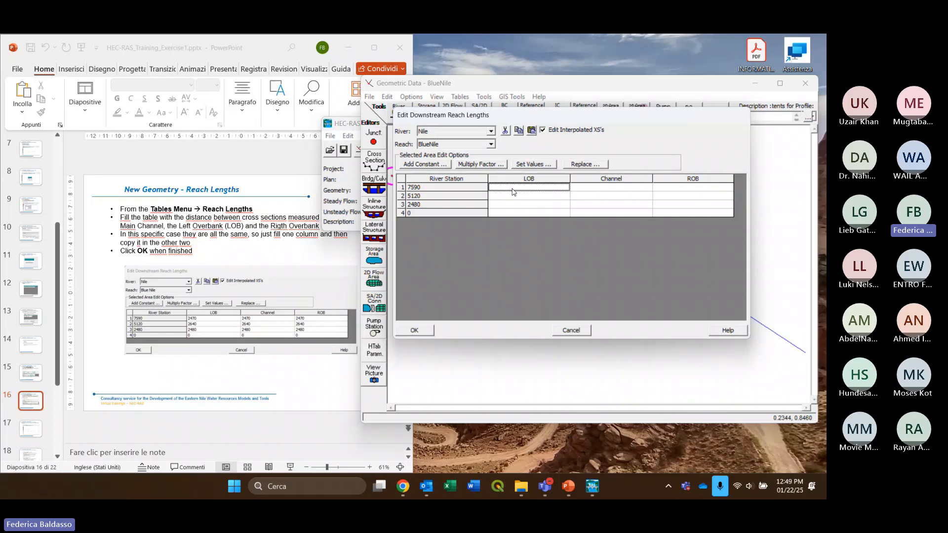
type("2470")
left_click(516, 196)
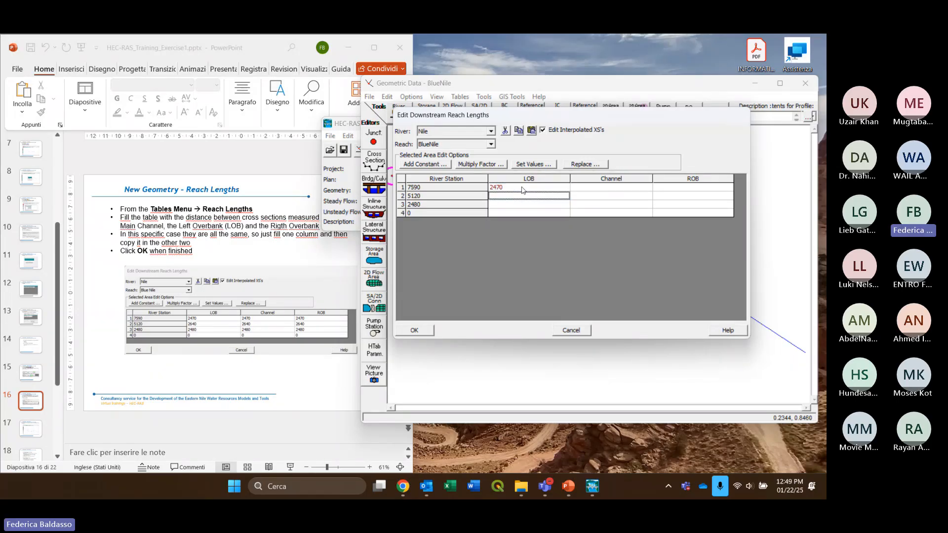
left_click(533, 187)
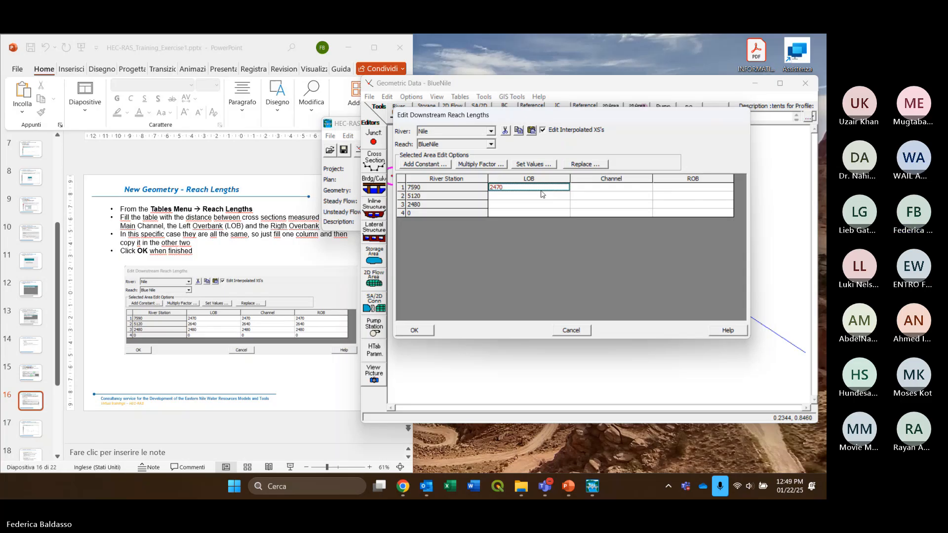
Set the Channel downstream reach length of river station 7590 to 2470
left_click(594, 192)
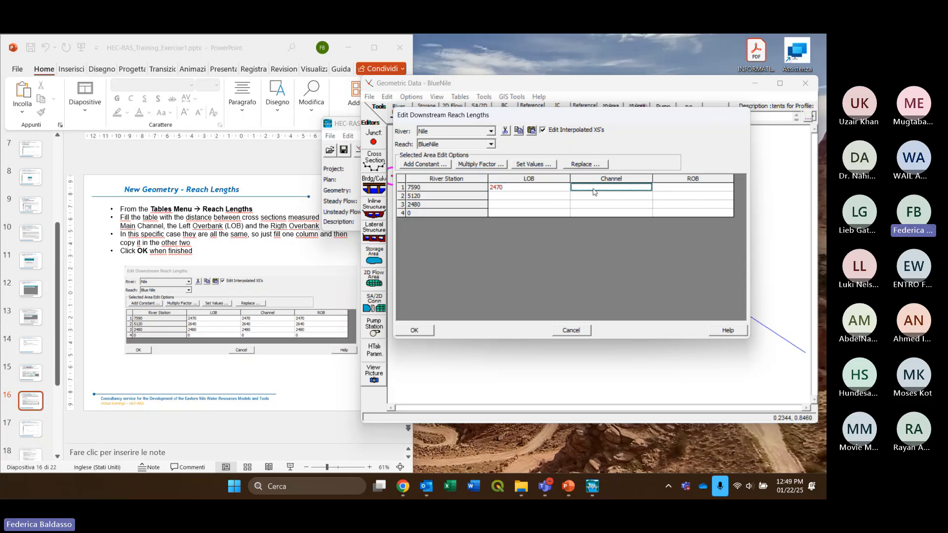
type("2470")
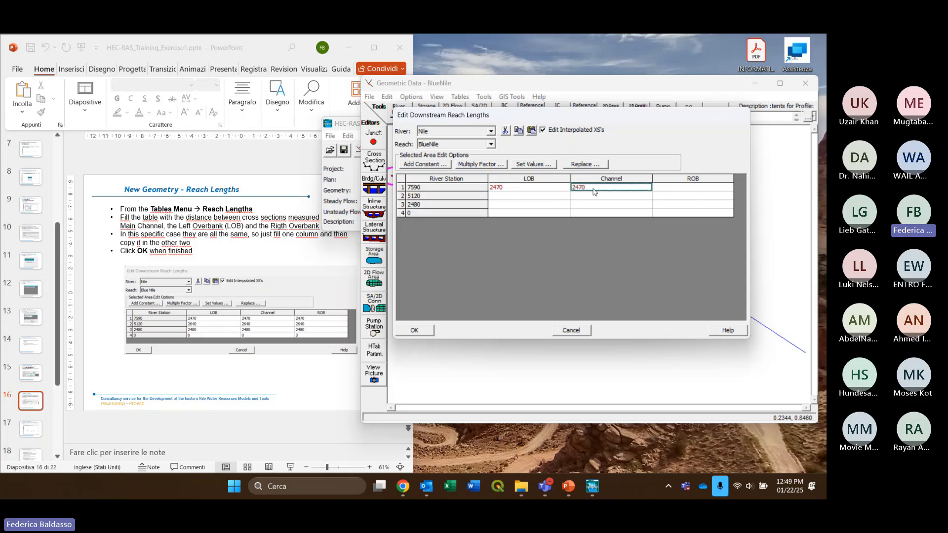
left_click(533, 193)
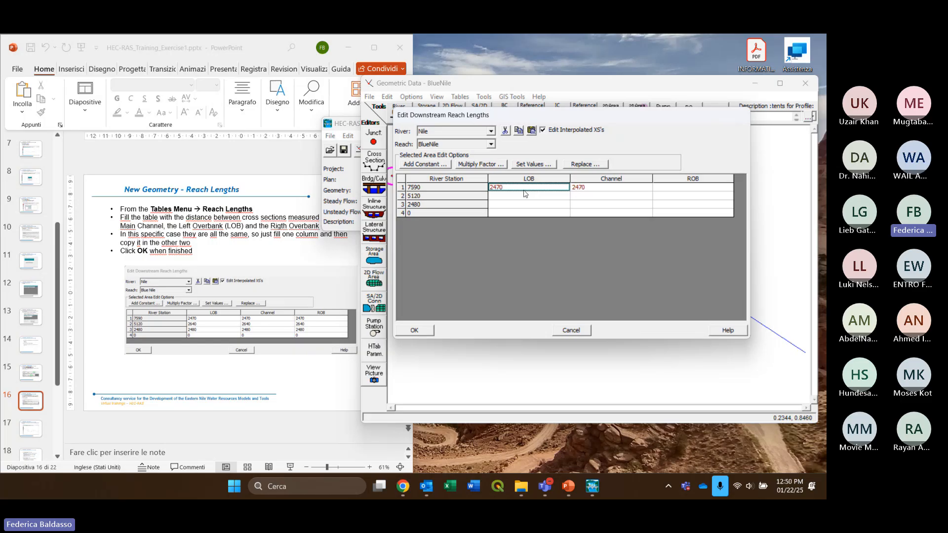
left_click(596, 190)
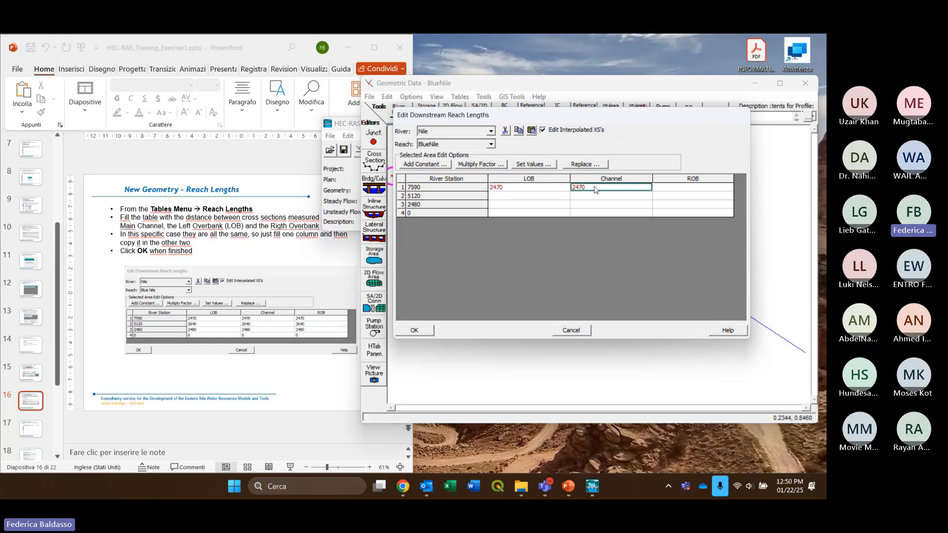
Set the LOB downstream reach lengths of river stations 5120, 2480 and 0 to 2640, 2480 and 0
left_click(525, 199)
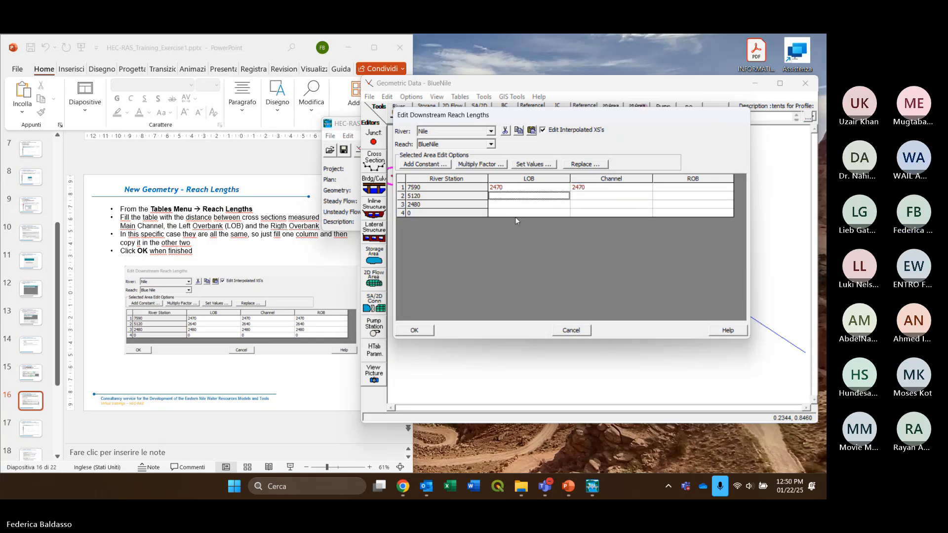
type("2640")
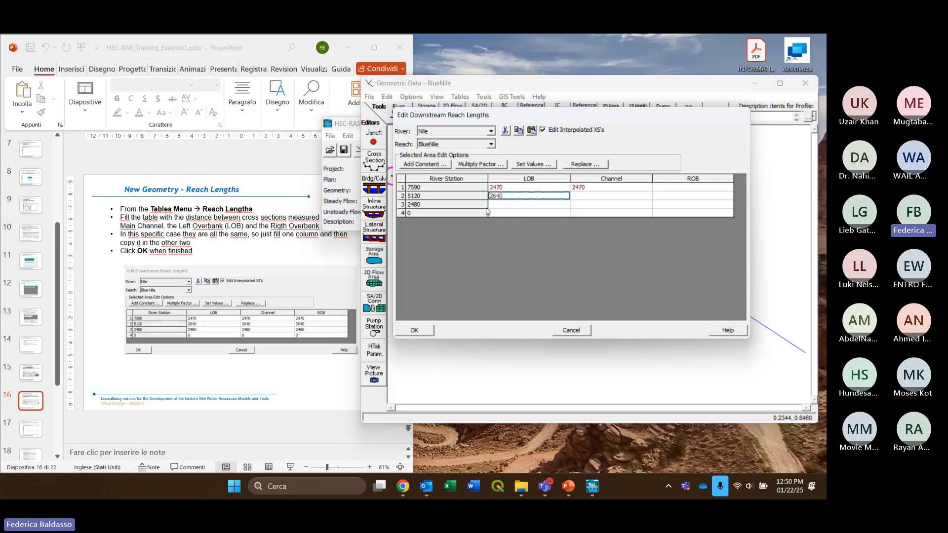
left_click(498, 206)
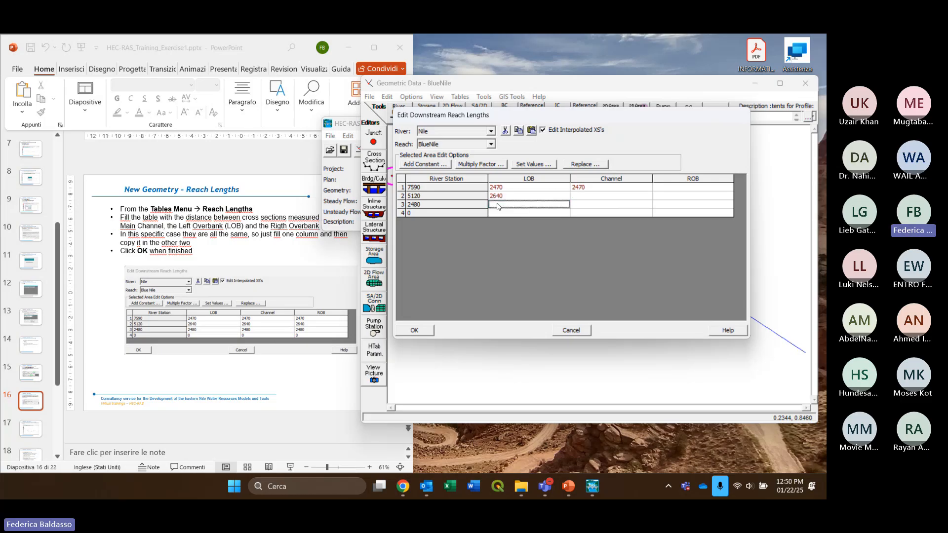
type("2480")
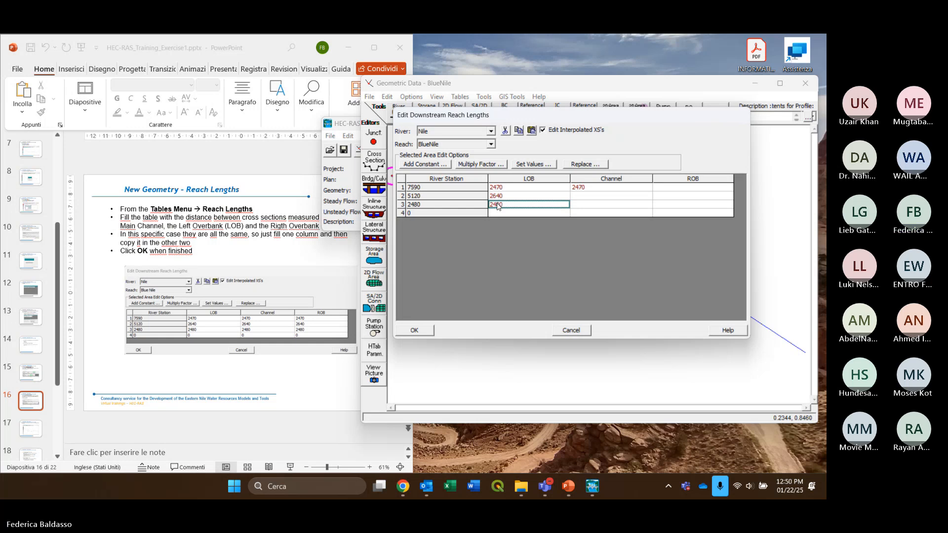
left_click(505, 215)
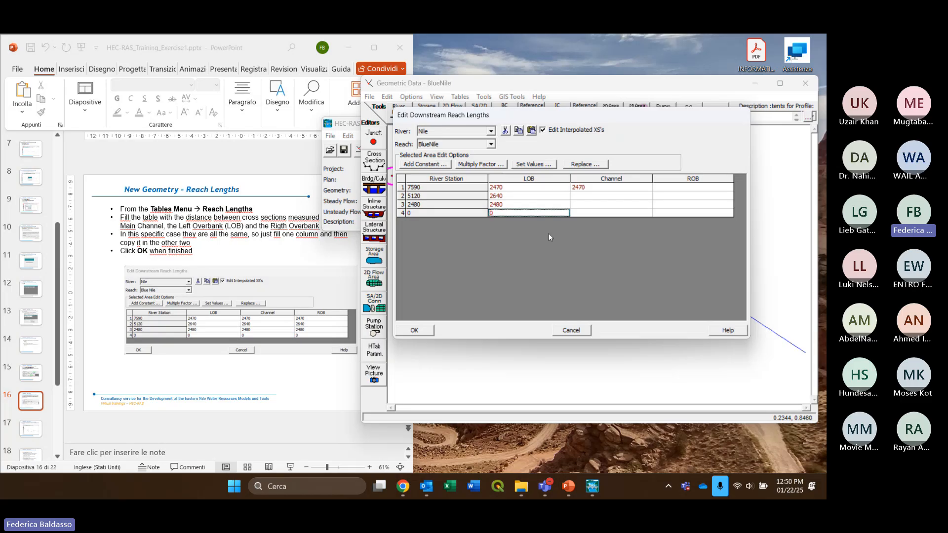
Copy the four LOB reach lengths into the Channel and ROB columns and accept the reach lengths table
left_click_drag(529, 191, 524, 221)
key("ctrl+c")
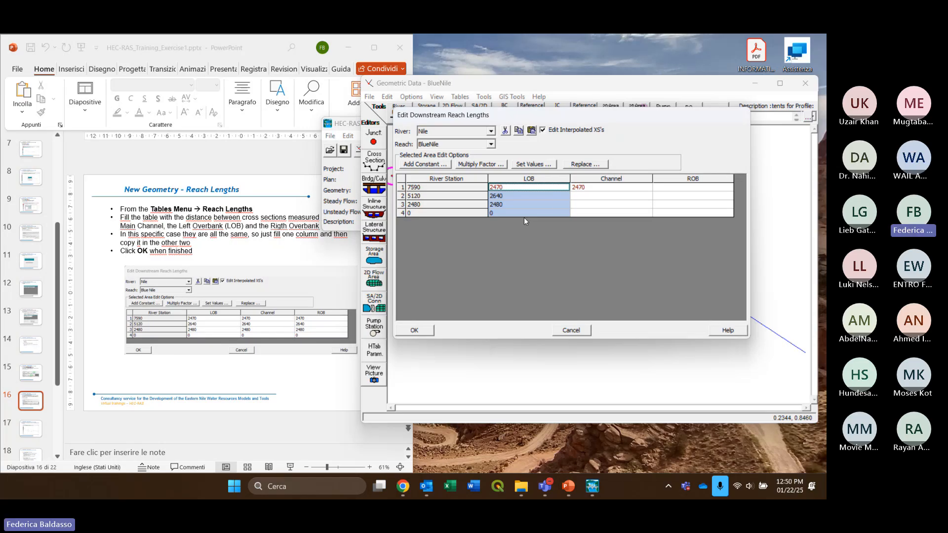
left_click_drag(590, 189, 590, 215)
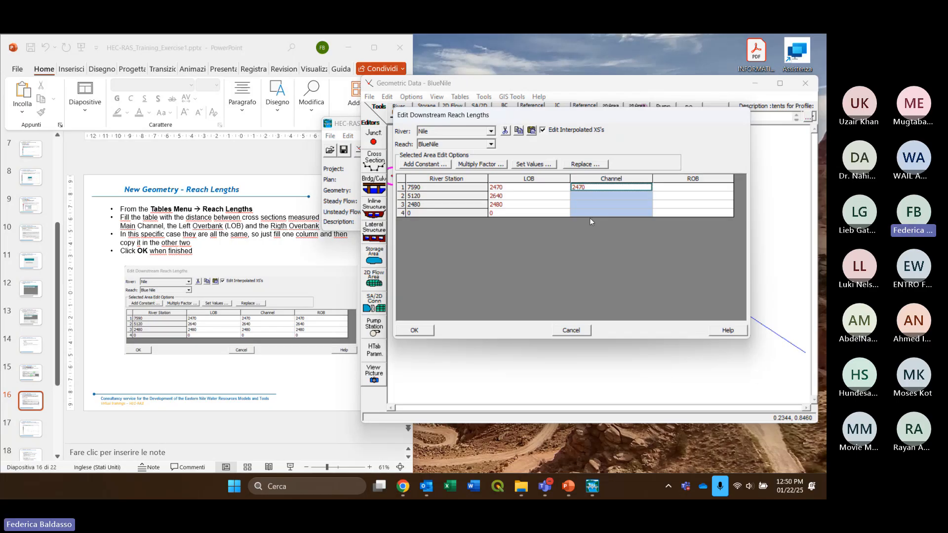
left_click(684, 189)
left_click_drag(684, 194, 678, 223)
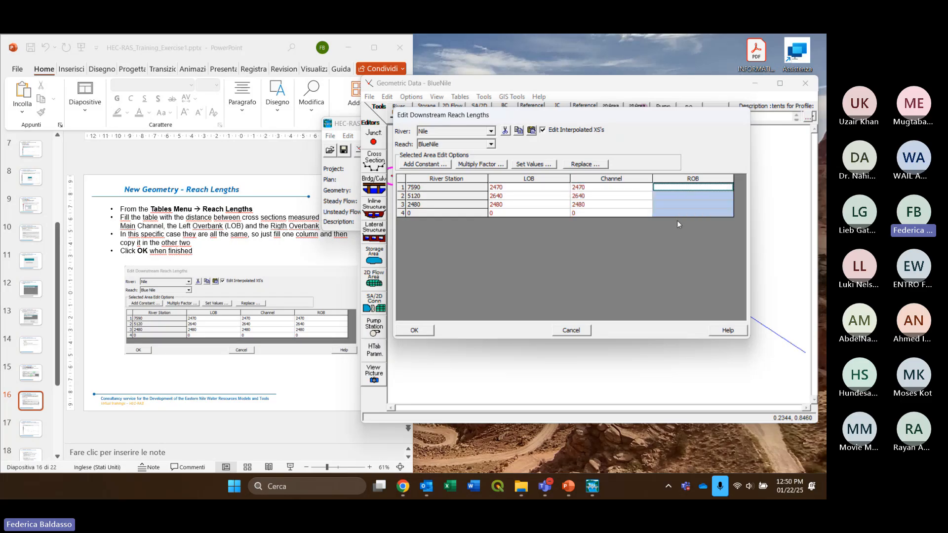
key("ctrl+v")
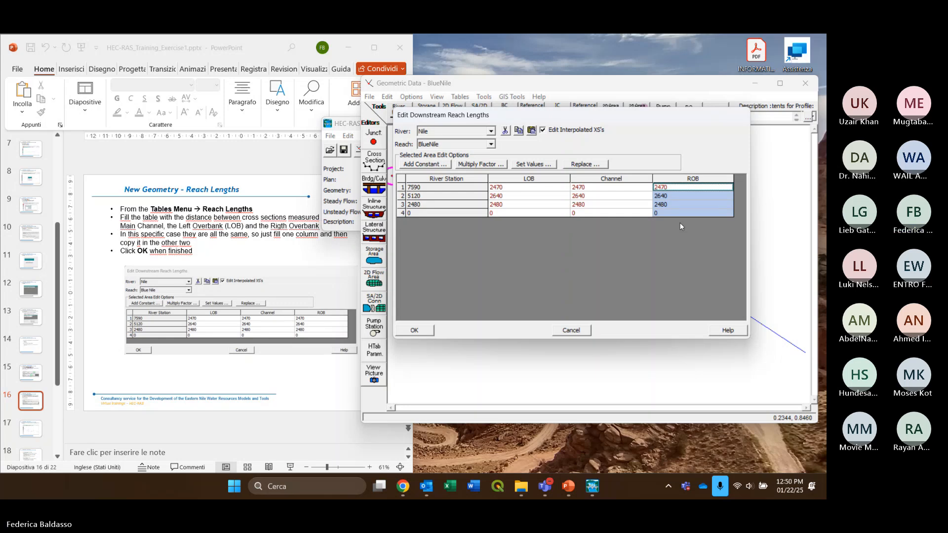
left_click(669, 242)
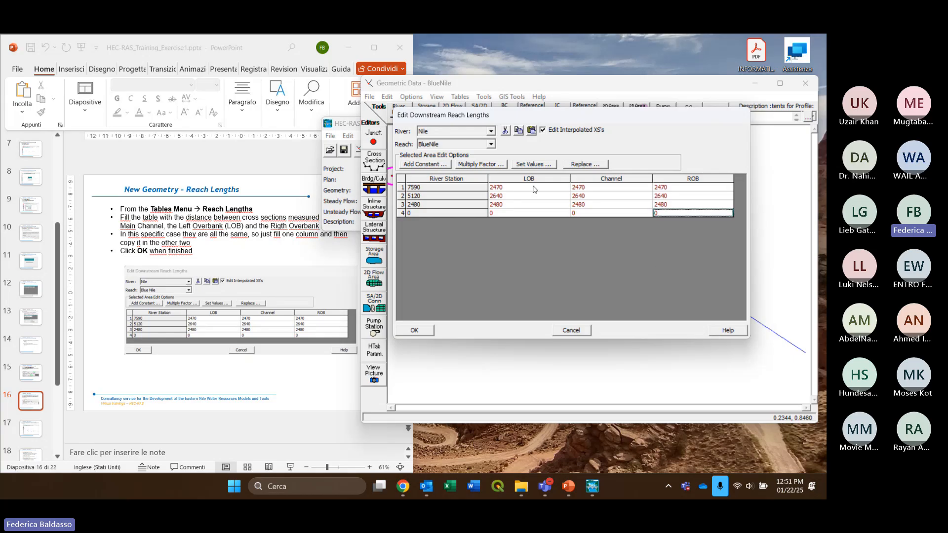
left_click(415, 330)
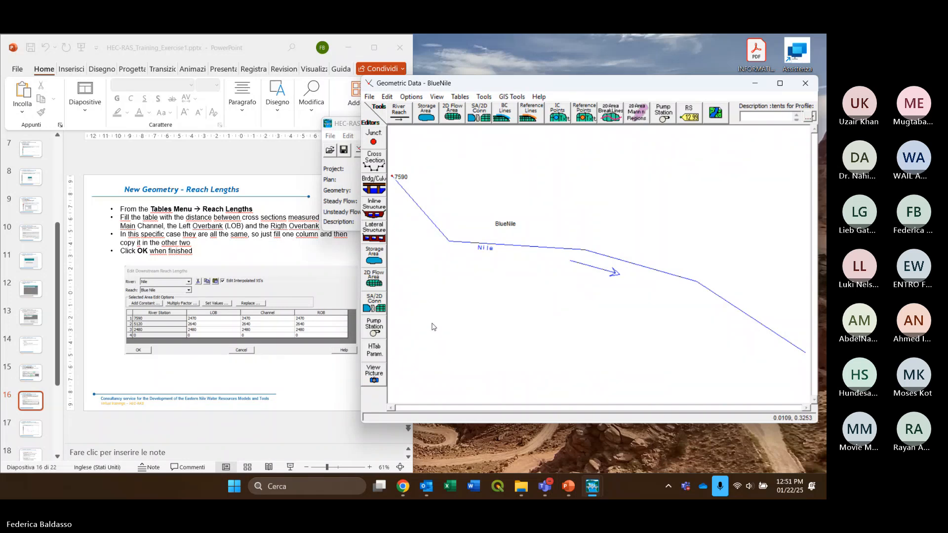
Switch to the PowerPoint exercise and show slides 17 and 18 on displaying the imported cross sections
left_click(316, 366)
scroll(316, 364, "down", 1)
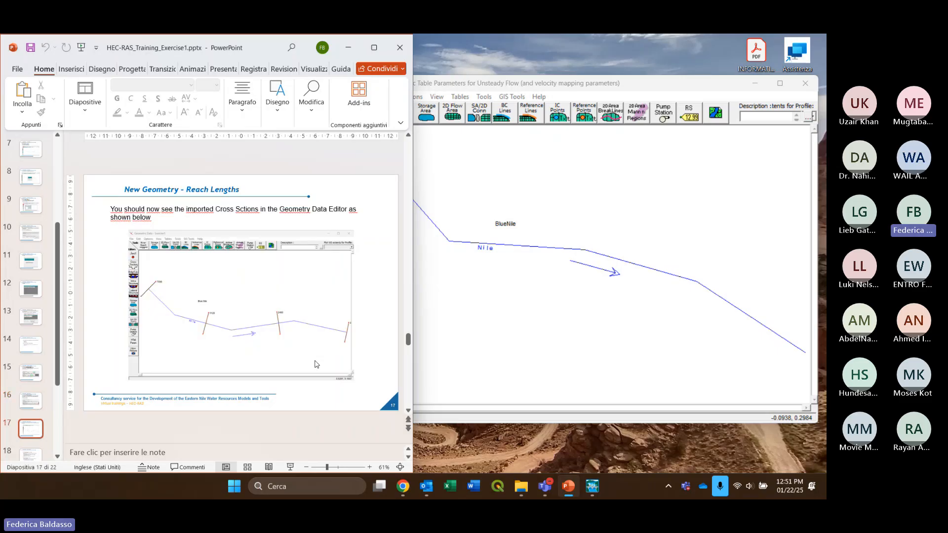
scroll(316, 365, "up", 1)
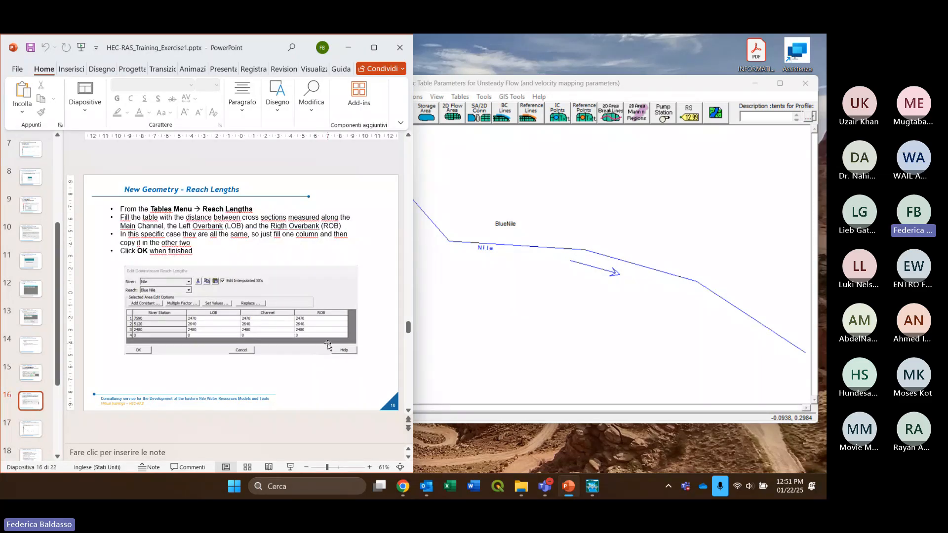
scroll(328, 345, "down", 1)
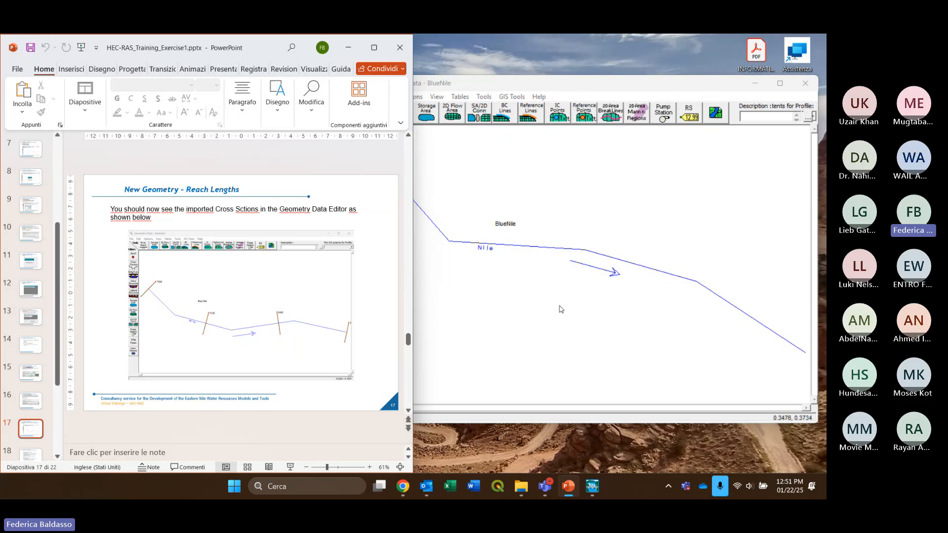
left_click(652, 218)
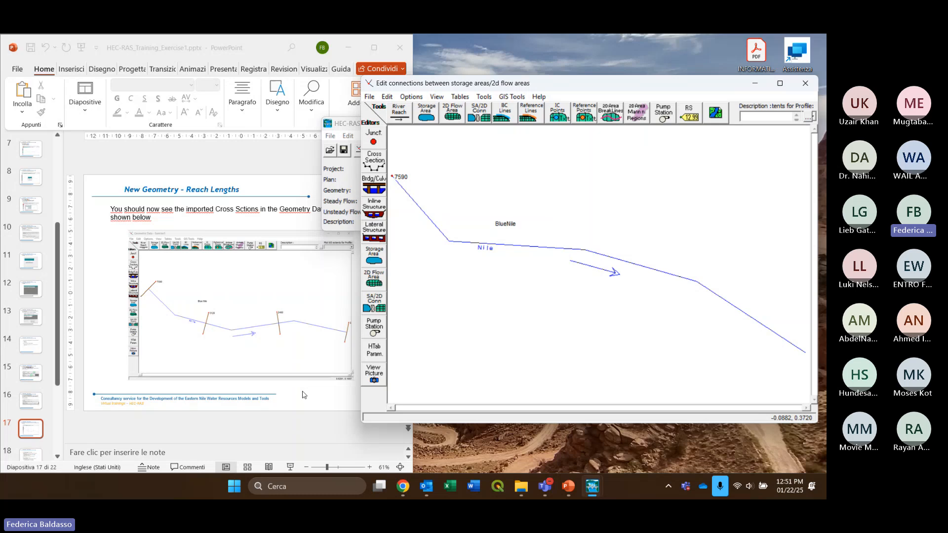
scroll(313, 370, "down", 1)
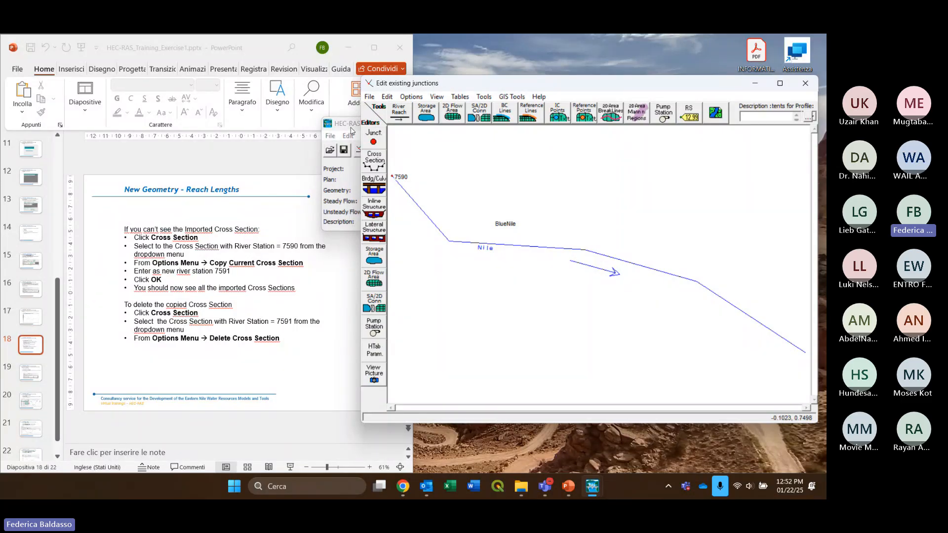
Return to the HEC-RAS geometry editor, then check the meeting chat in Teams and minimise the meeting window
left_click(353, 130)
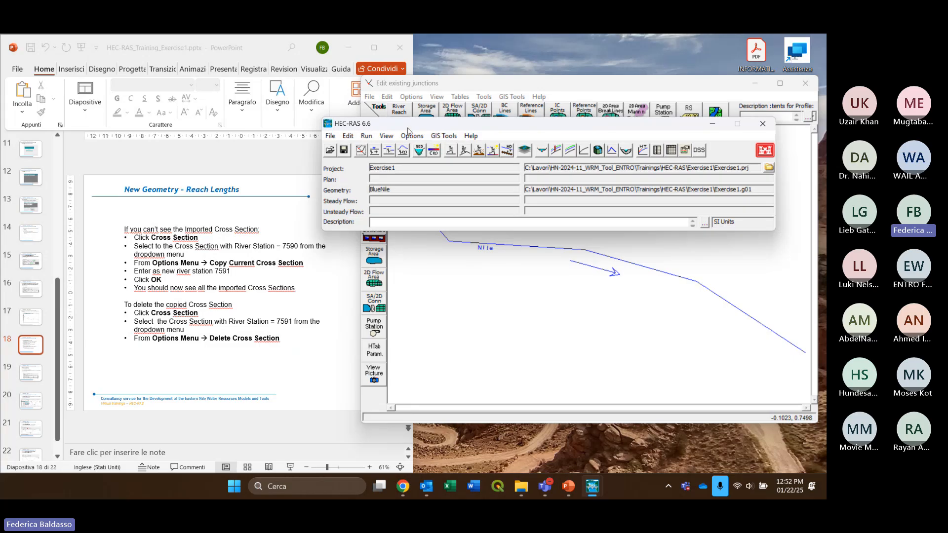
left_click(557, 85)
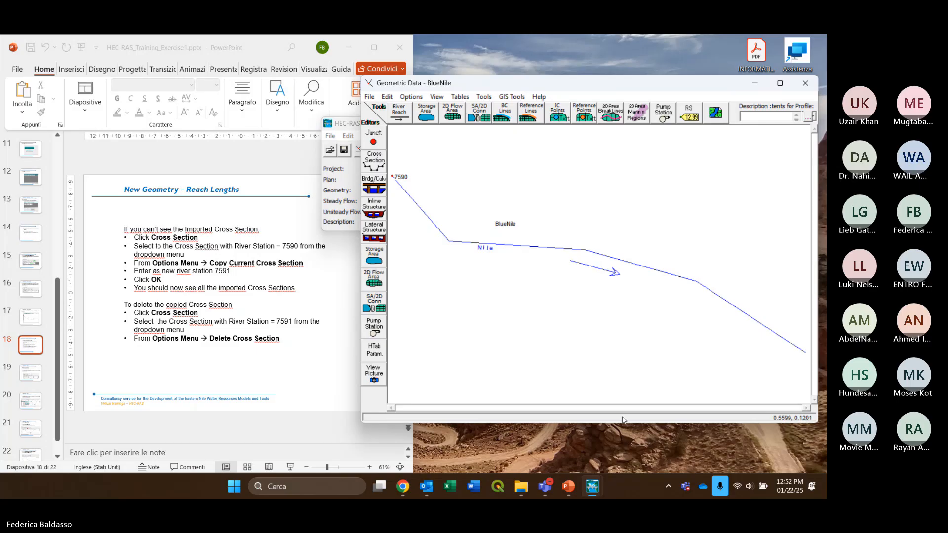
mouse_move(540, 471)
left_click(493, 408)
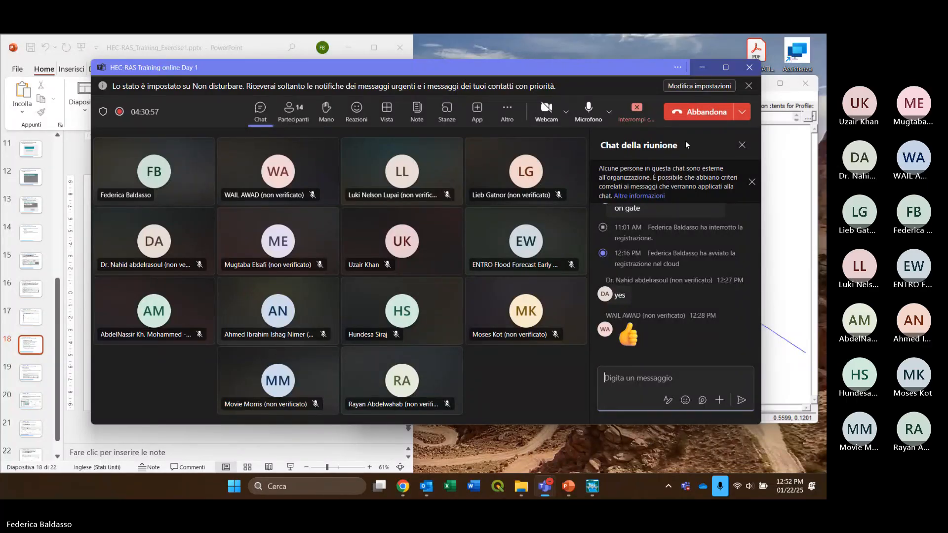
left_click(702, 68)
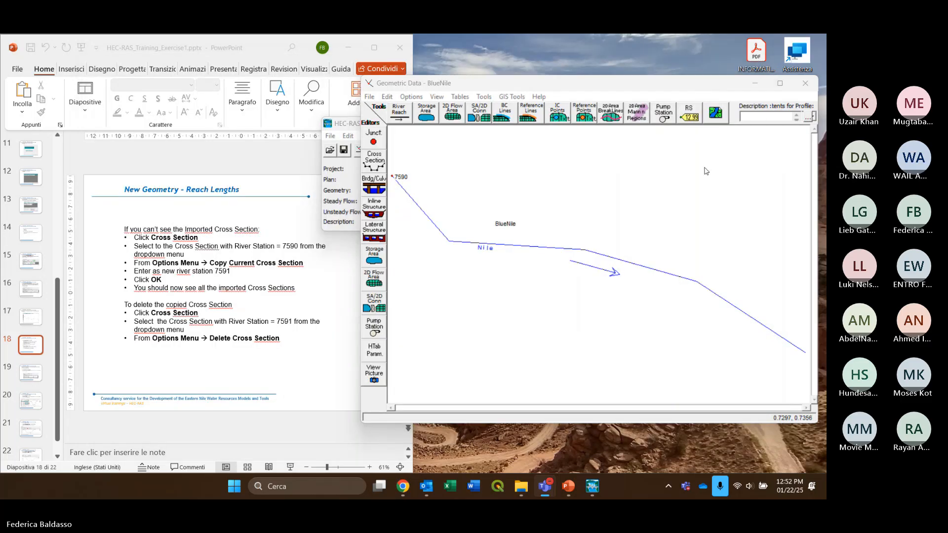
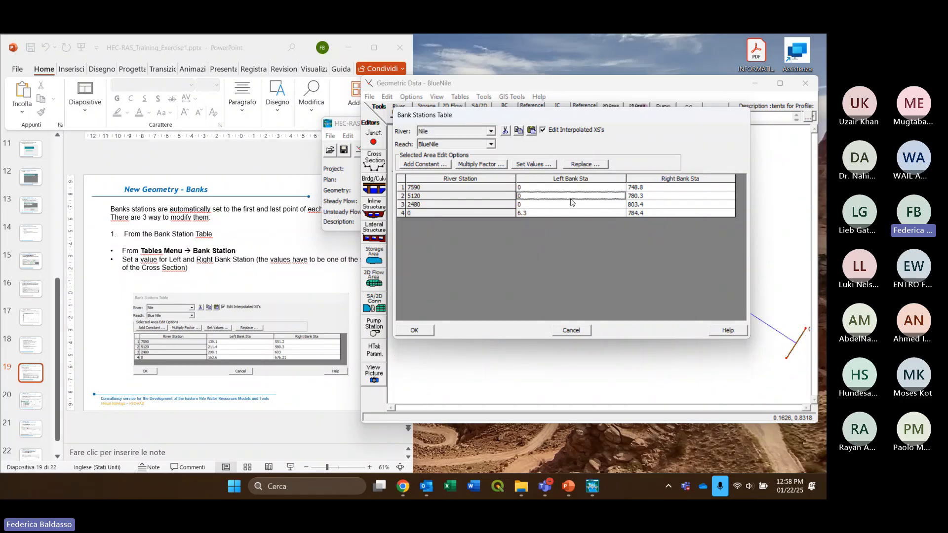
Examine the left and right bank stations of the BlueNile cross sections in the Bank Stations table, then accept it
left_click(647, 204)
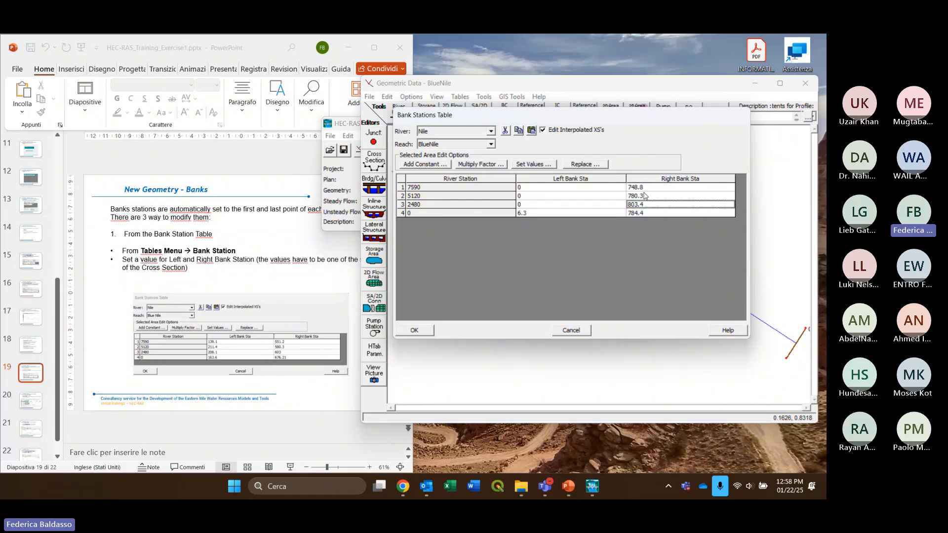
left_click(644, 190)
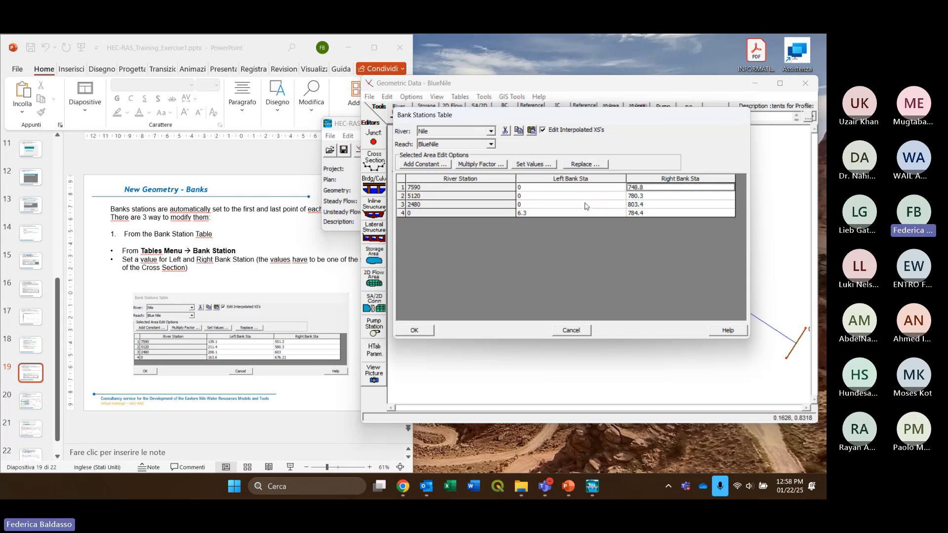
left_click(585, 202)
left_click(640, 198)
left_click(649, 207)
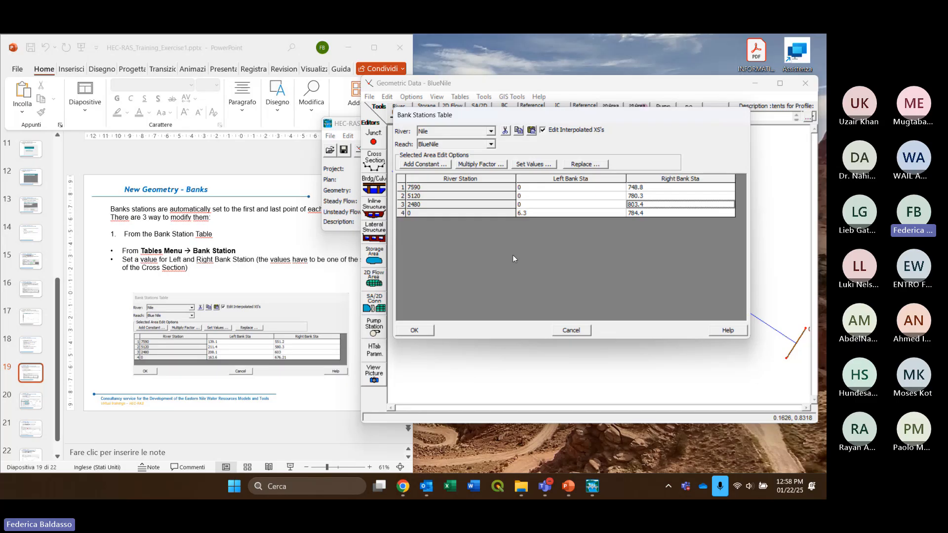
left_click(535, 204)
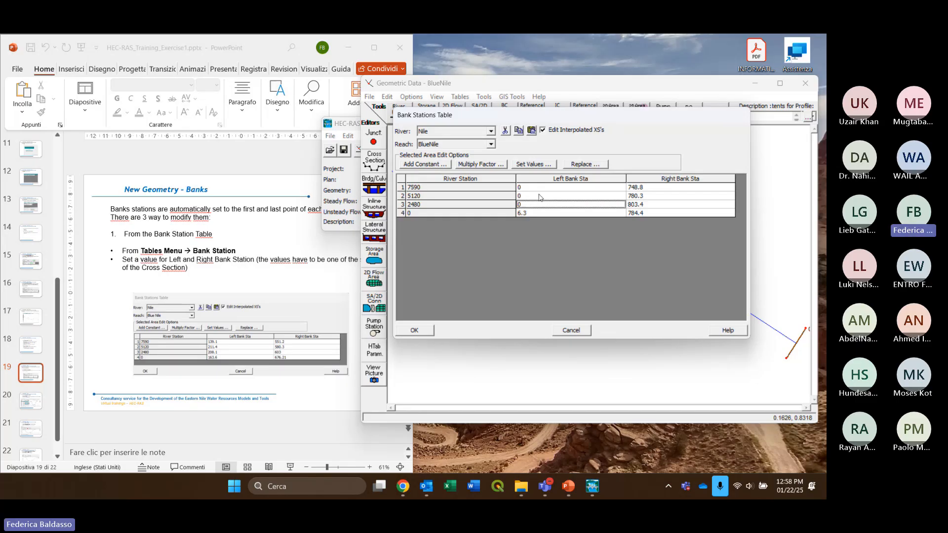
left_click(539, 196)
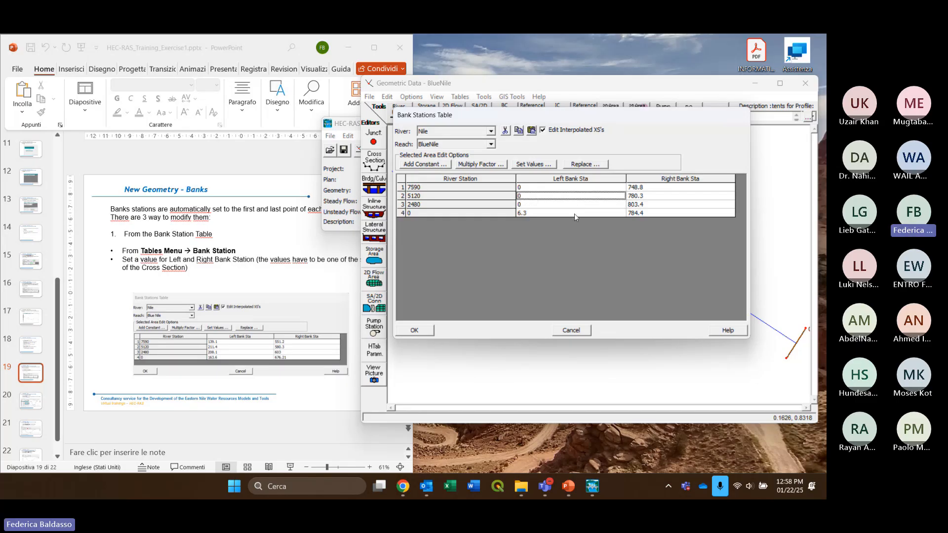
mouse_move(521, 486)
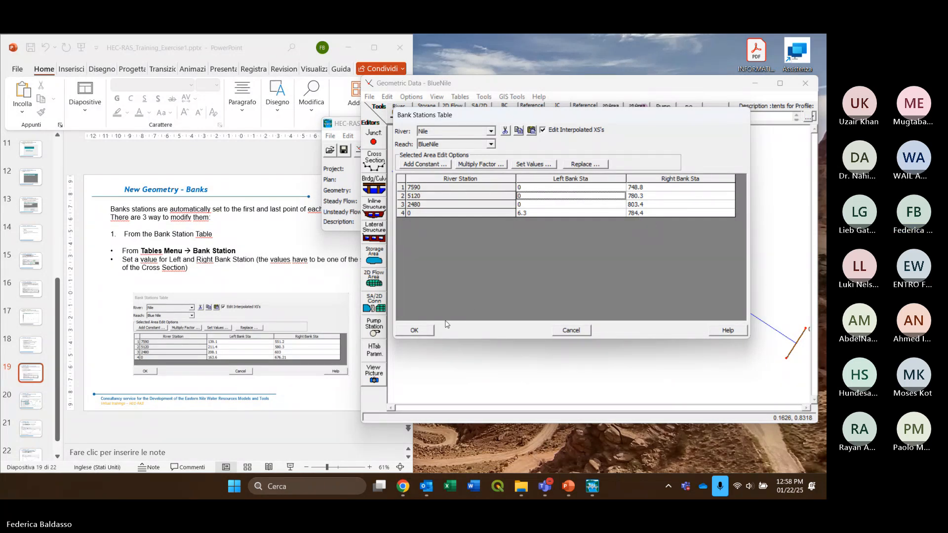
left_click(429, 336)
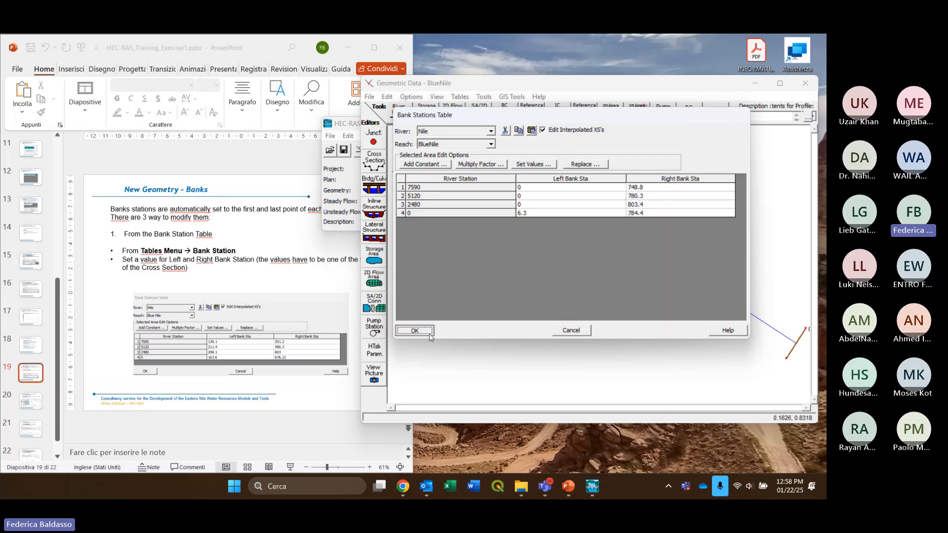
Show slide 20 of the PowerPoint exercise on editing banks in the Cross Section Data editor, then return to the HEC-RAS geometry editor
left_click(333, 280)
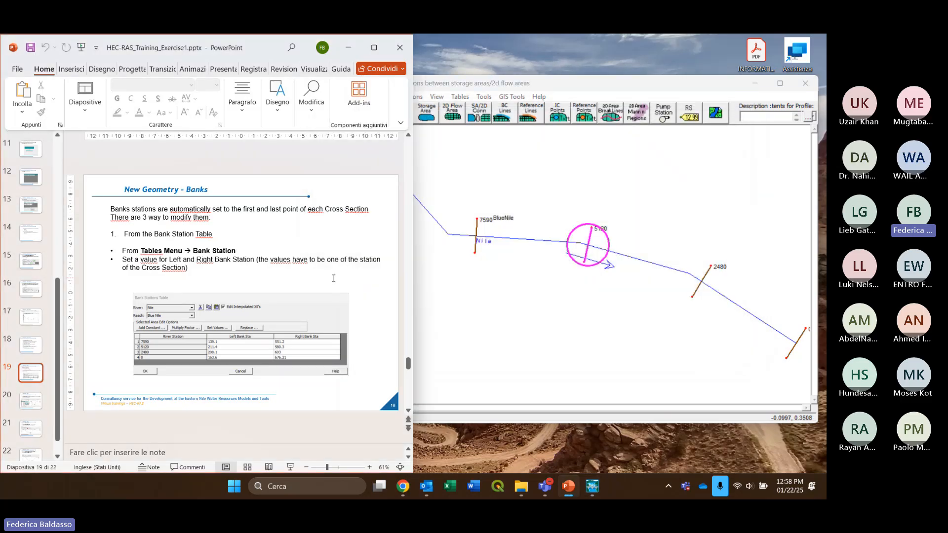
scroll(333, 278, "down", 1)
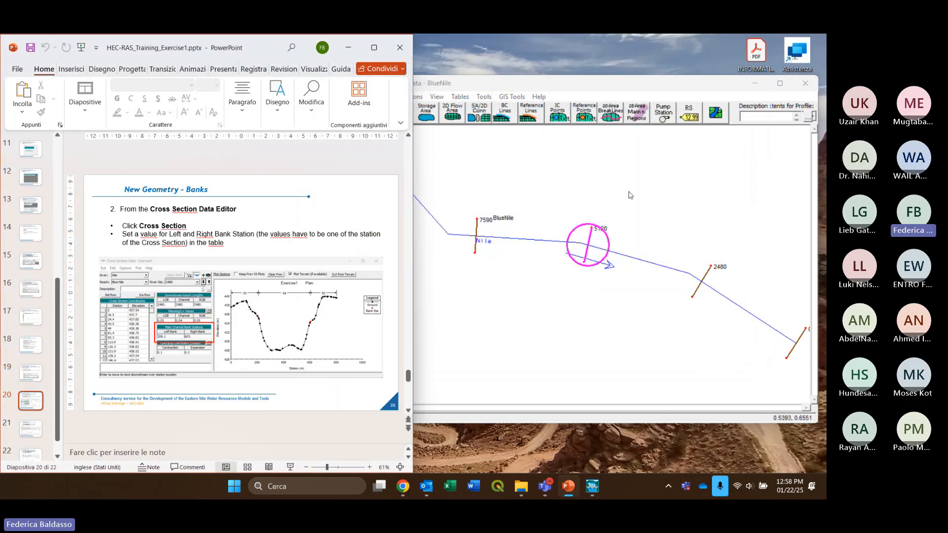
left_click(656, 186)
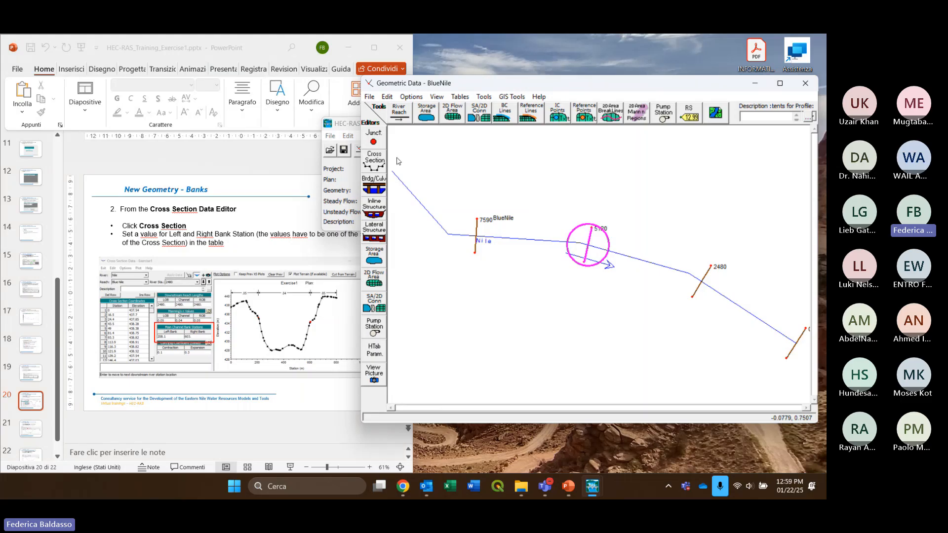
Examine cross section 7590's left and right bank station fields and its station-elevation table in the Cross Section Data editor
left_click(378, 168)
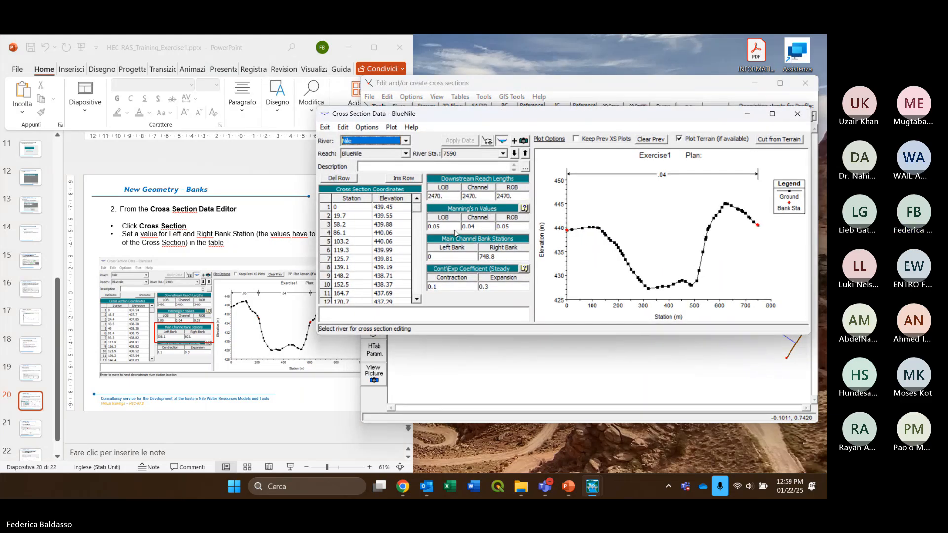
left_click(428, 257)
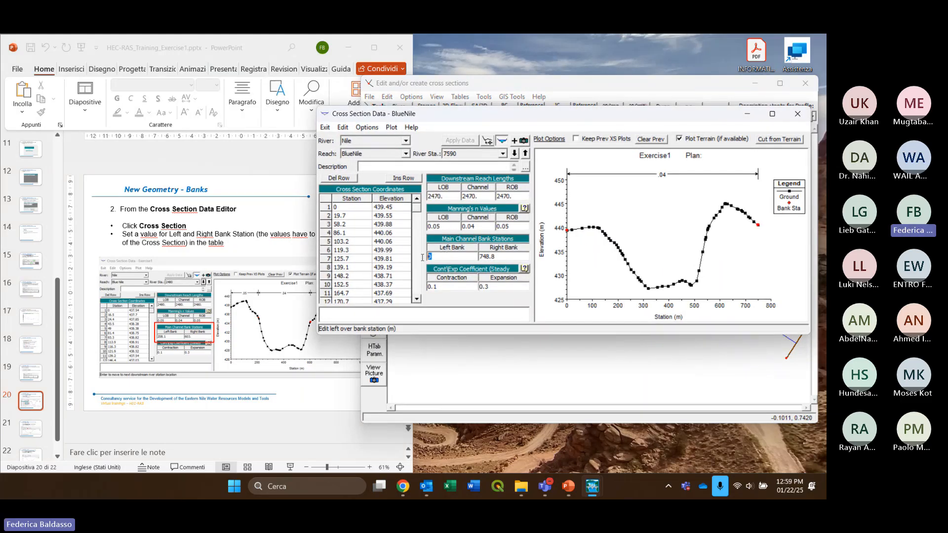
left_click(502, 256)
left_click(460, 256)
left_click(353, 268)
scroll(353, 267, "down", 7)
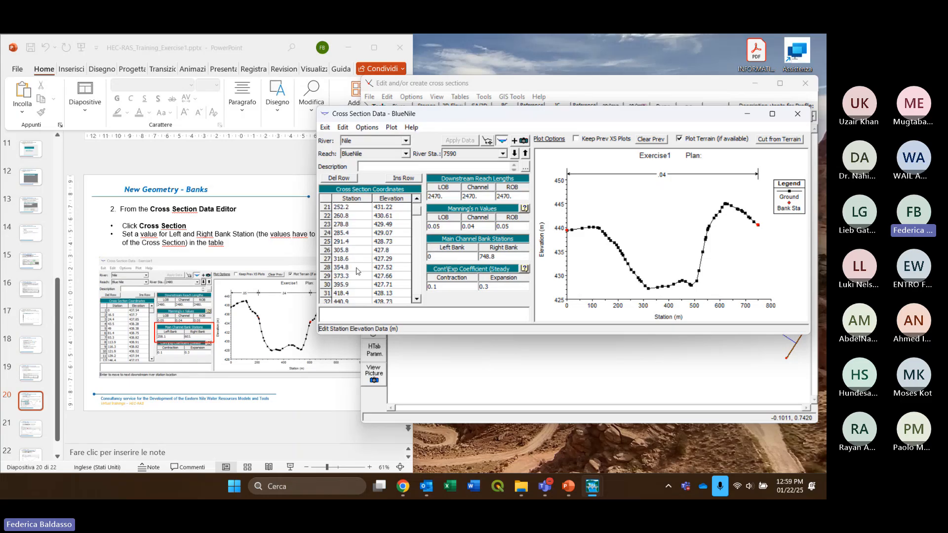
left_click(353, 270)
scroll(365, 252, "up", 7)
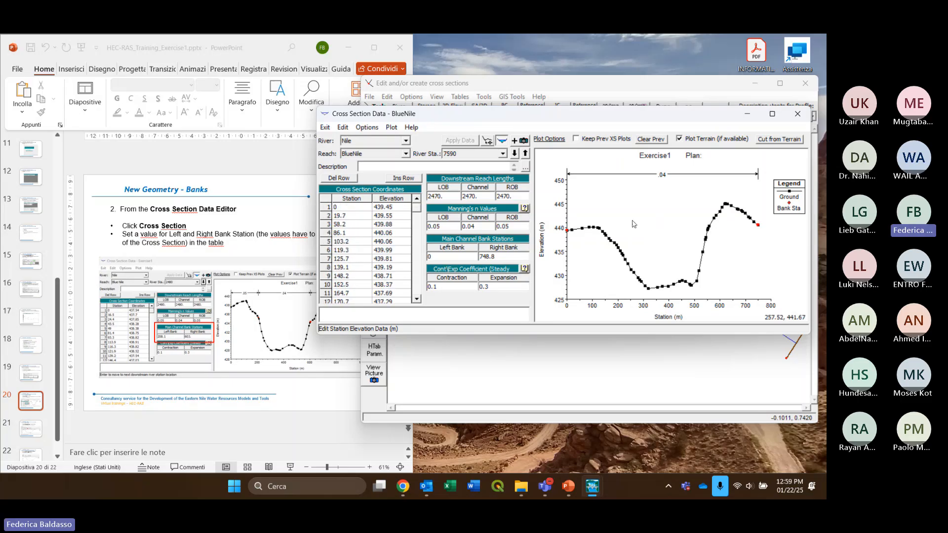
Identify a candidate left bank point on cross section 7590's plot, compare it with the left bank field, and close the cross section editor
left_click(615, 244)
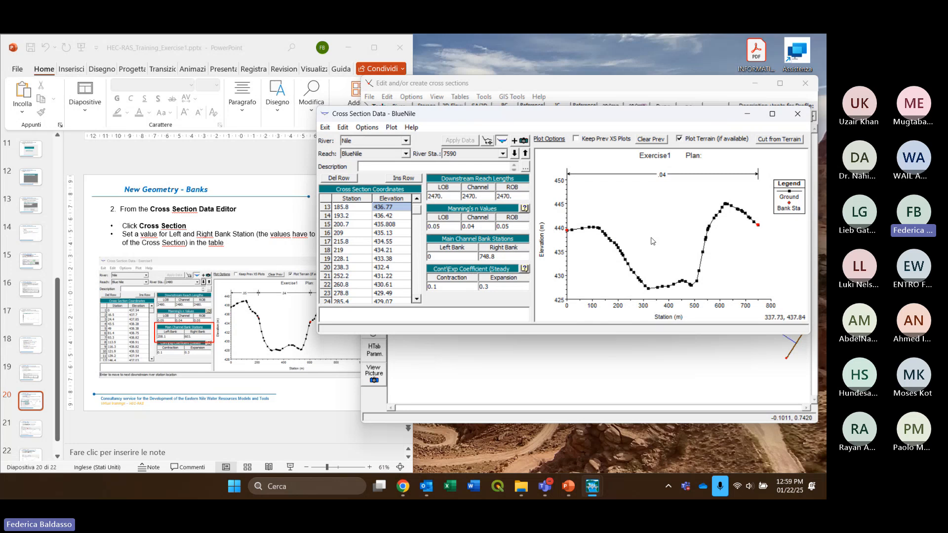
left_click(616, 245)
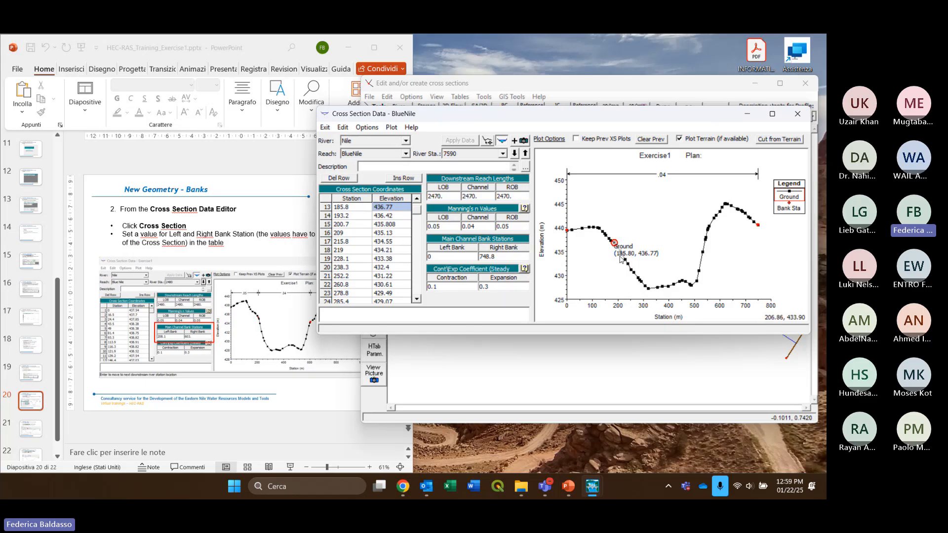
left_click(449, 256)
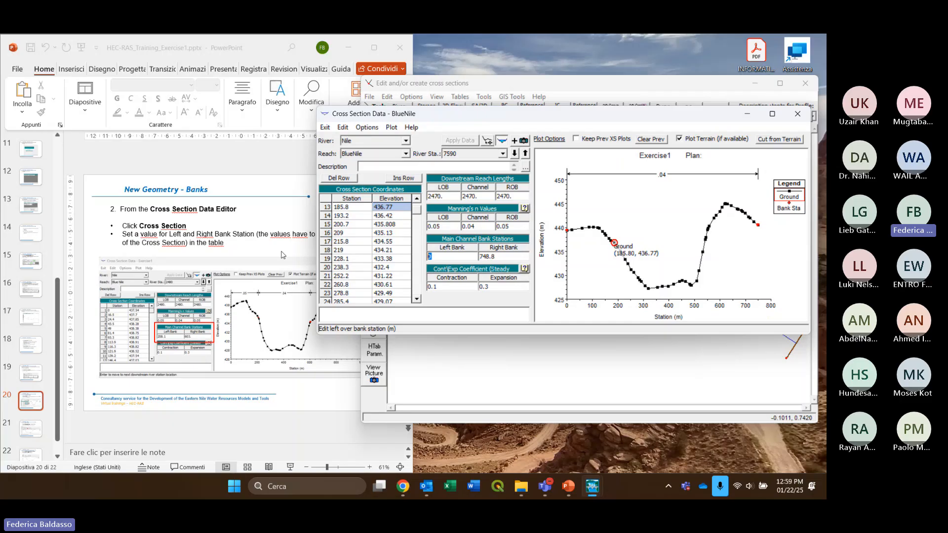
left_click(797, 115)
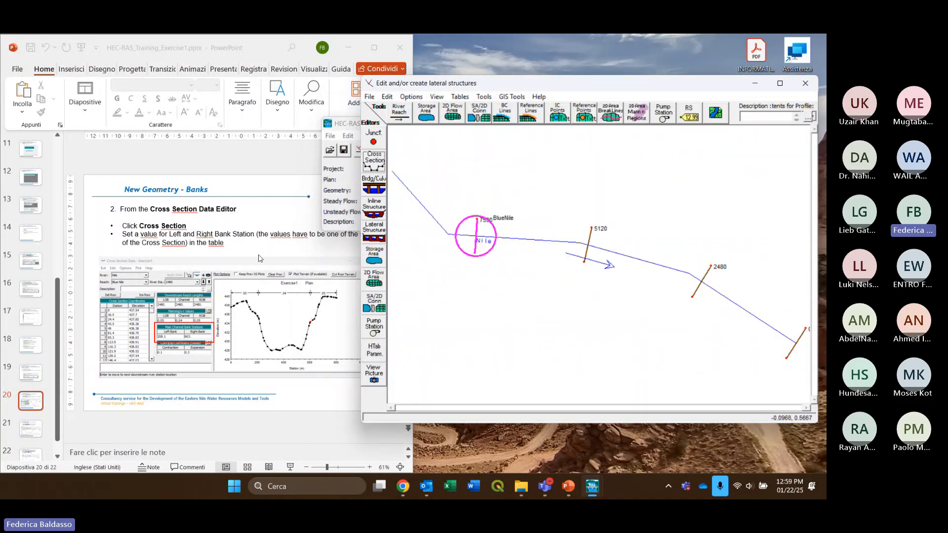
Show slide 21 of the PowerPoint exercise on the Graphic XS Editor, then return to the HEC-RAS geometry editor
left_click(262, 255)
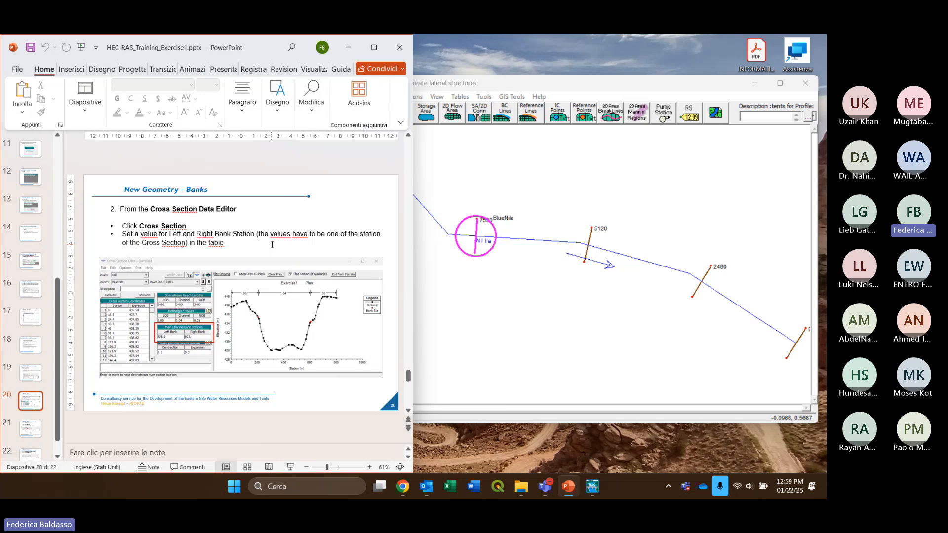
scroll(272, 245, "down", 1)
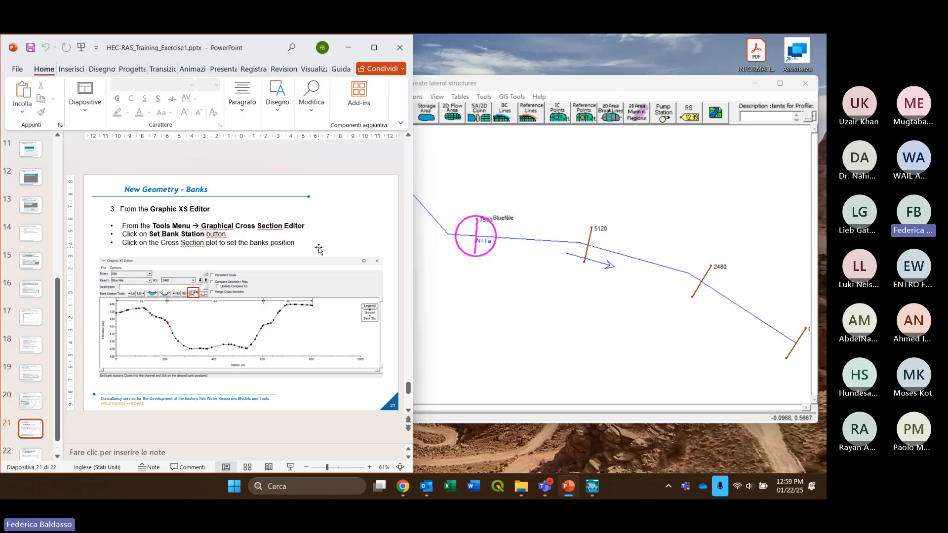
left_click(594, 83)
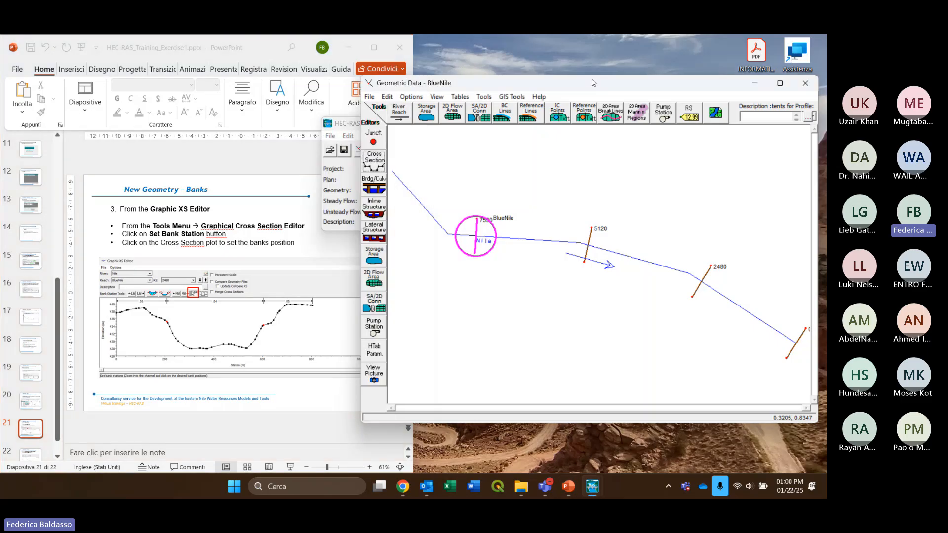
Open the Graphical Cross Section Editor for the BlueNile geometry and reposition its window
left_click(484, 97)
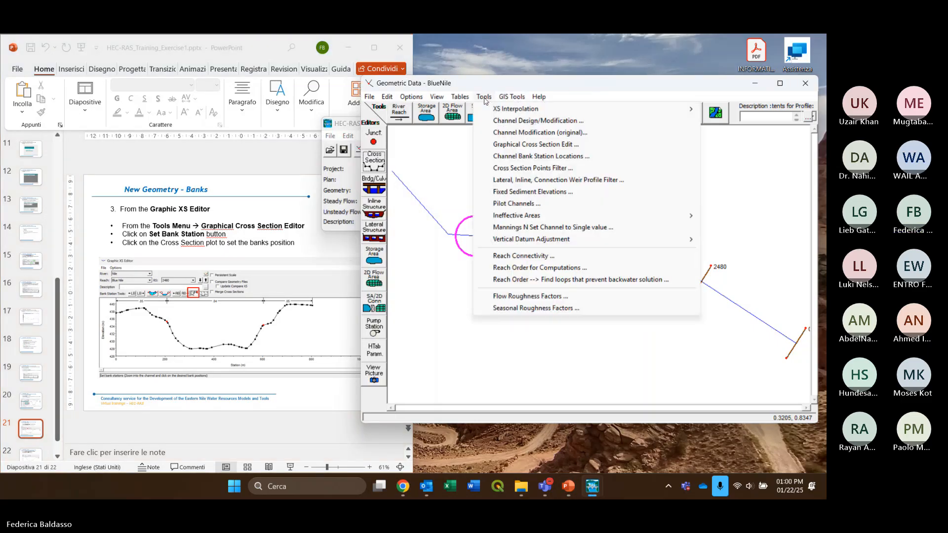
left_click(548, 145)
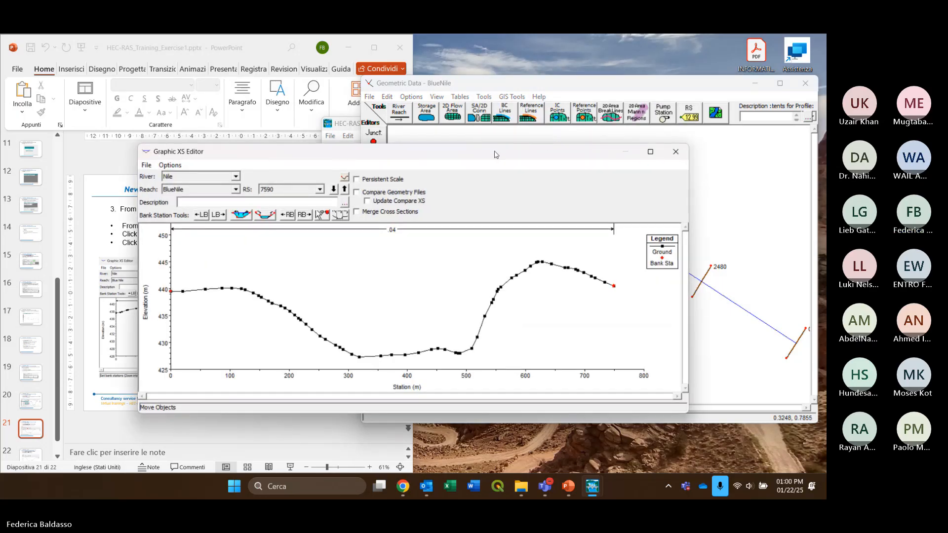
left_click_drag(503, 154, 600, 82)
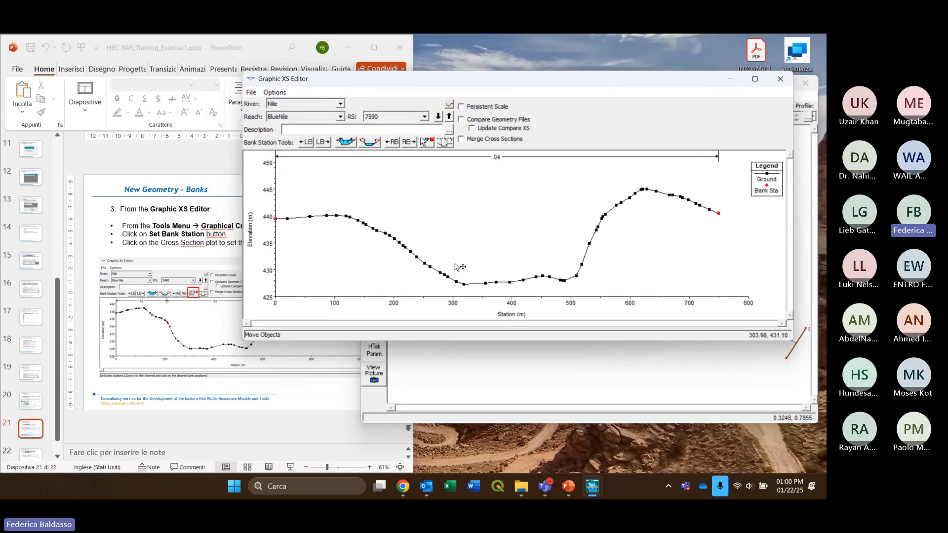
Browse the BlueNile cross sections in the Graphic XS Editor and stay on river station 5120
left_click(439, 116)
left_click(439, 117)
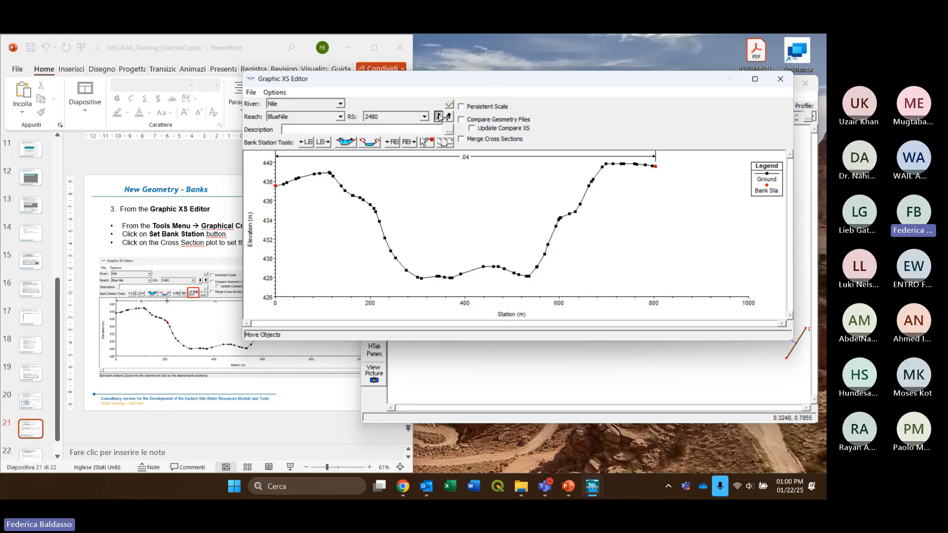
left_click(439, 117)
left_click(449, 116)
left_click(449, 117)
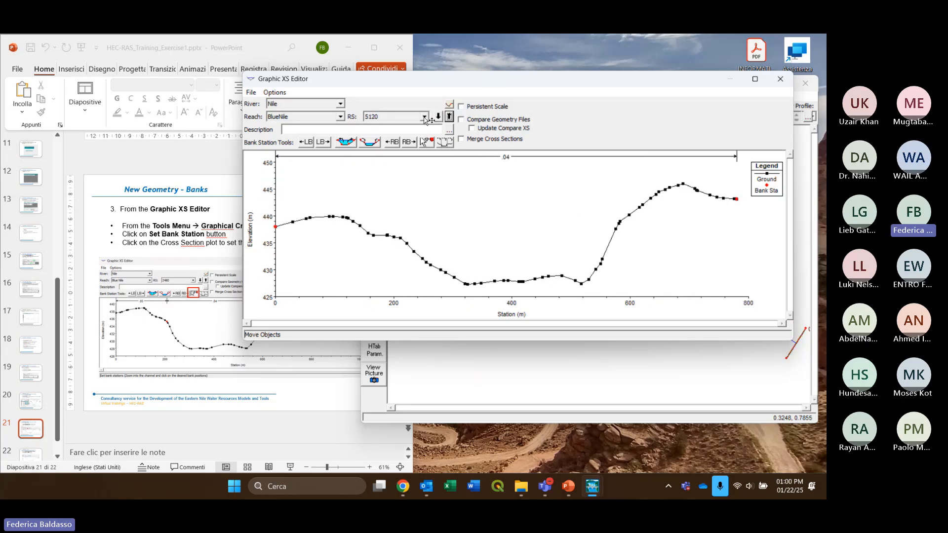
left_click(424, 117)
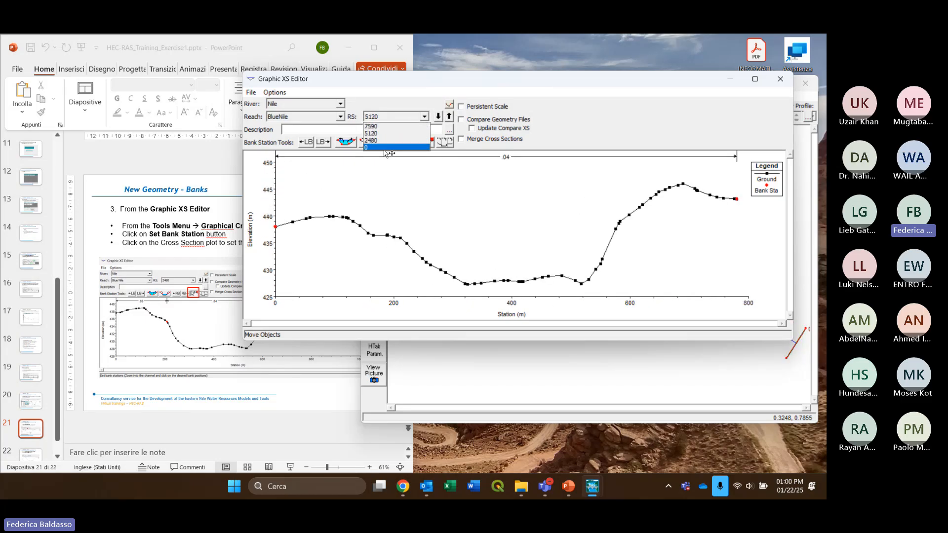
left_click(410, 109)
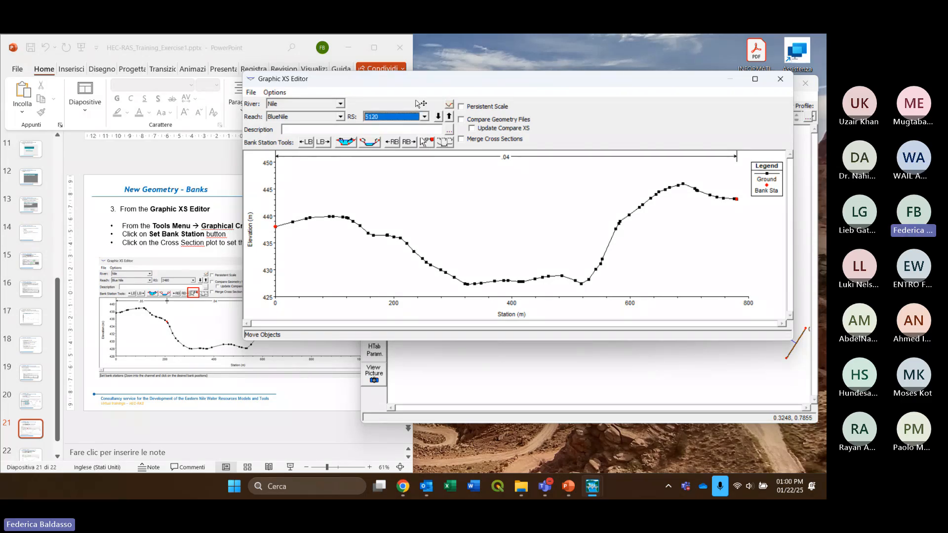
left_click_drag(509, 88, 510, 98)
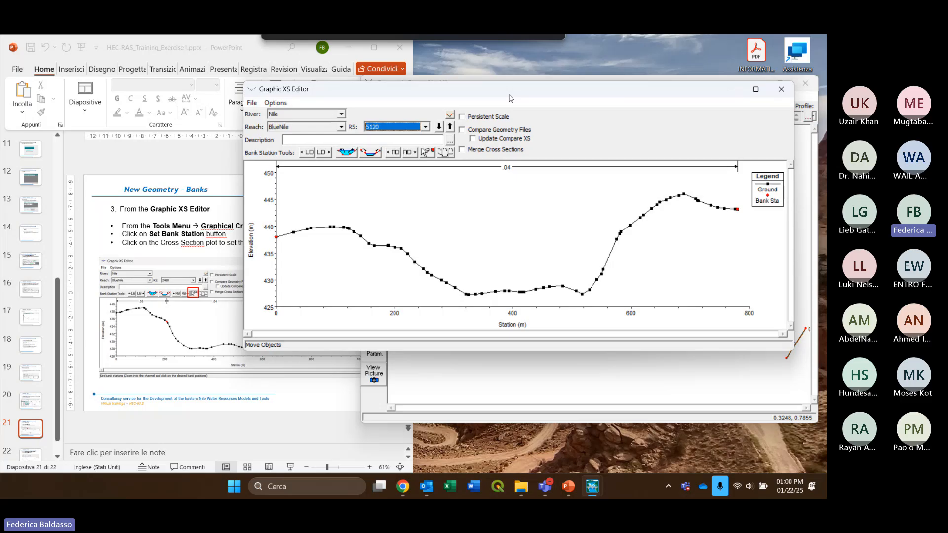
Set cross section 5120's bank stations graphically, at about 222 m for the left bank and about 576 m for the right
left_click(428, 152)
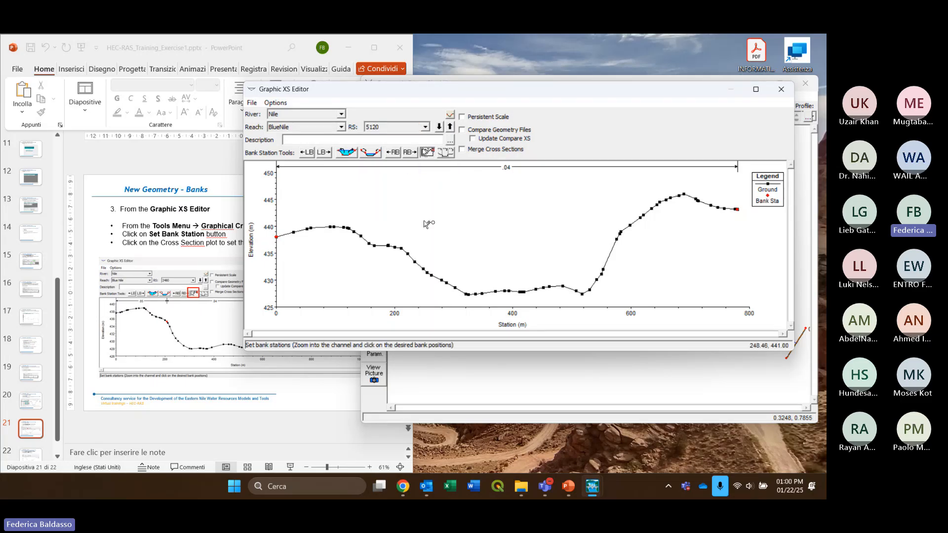
left_click(408, 255)
left_click(617, 240)
left_click(610, 259)
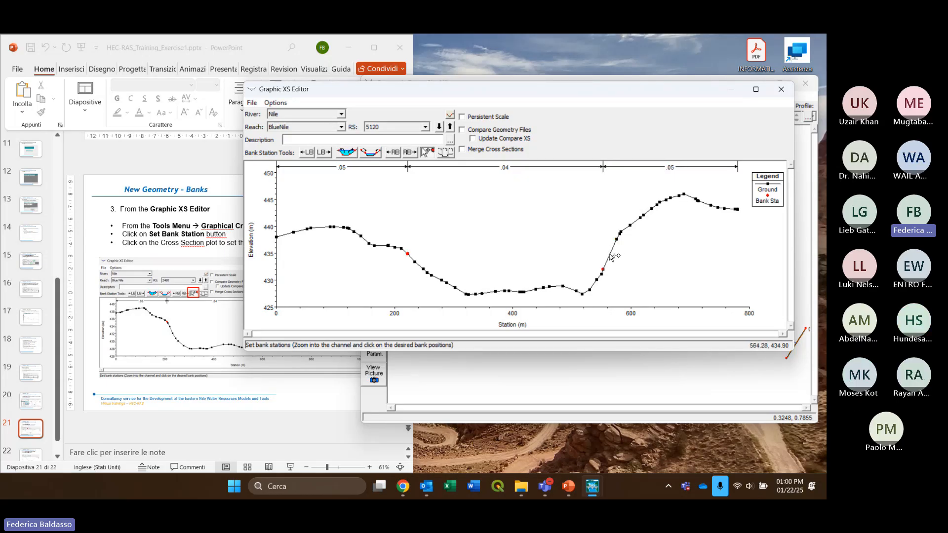
left_click(618, 242)
left_click(611, 250)
left_click(618, 249)
left_click(597, 282)
left_click(616, 241)
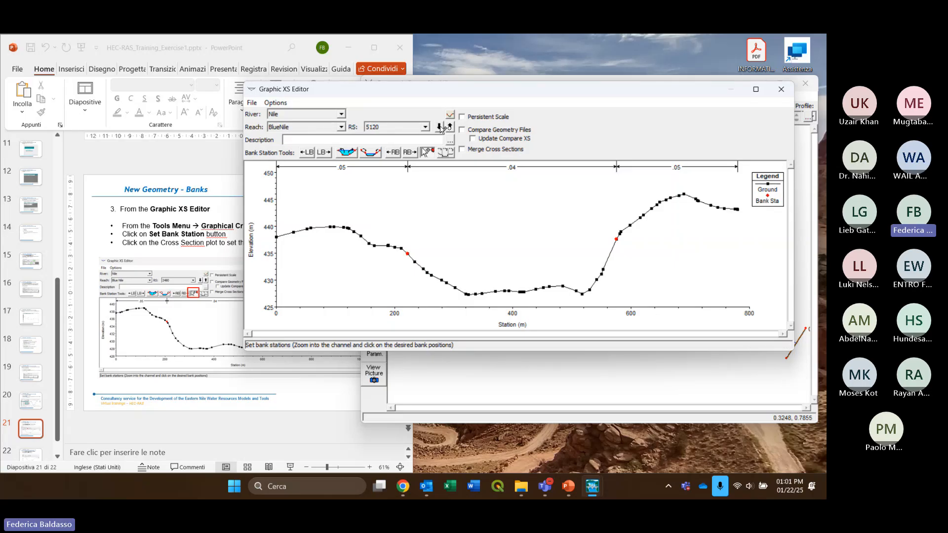
On cross section 2480, set the left bank station at about 219 m and the right at about 593 m
left_click(439, 128)
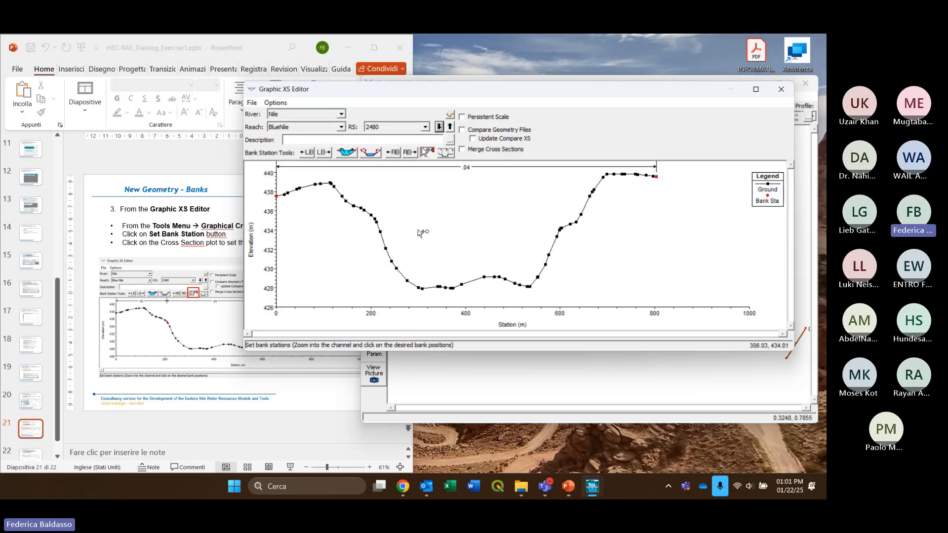
left_click(383, 233)
left_click(557, 236)
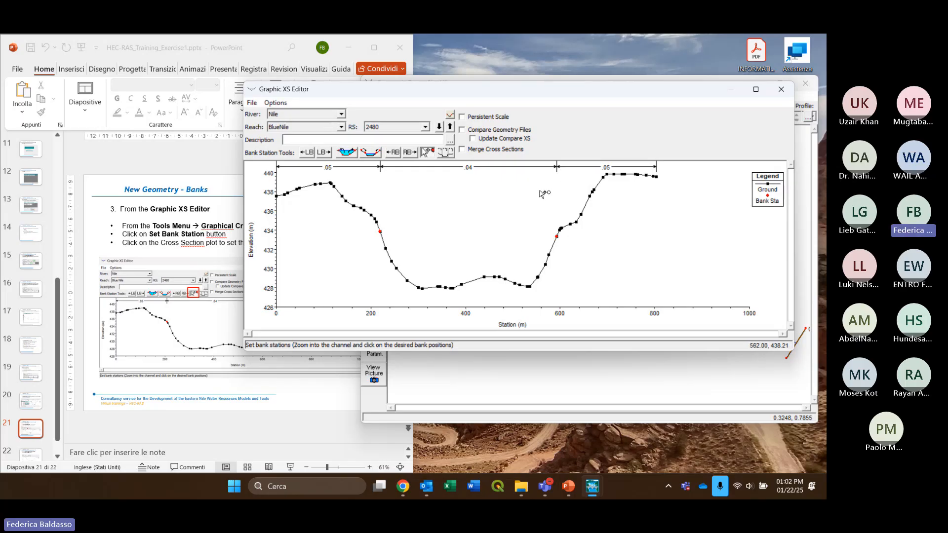
Try higher points on both slopes of cross section 2480 as bank stations, then return the banks to their previous points
left_click(590, 198)
left_click(559, 237)
left_click(336, 189)
left_click(344, 199)
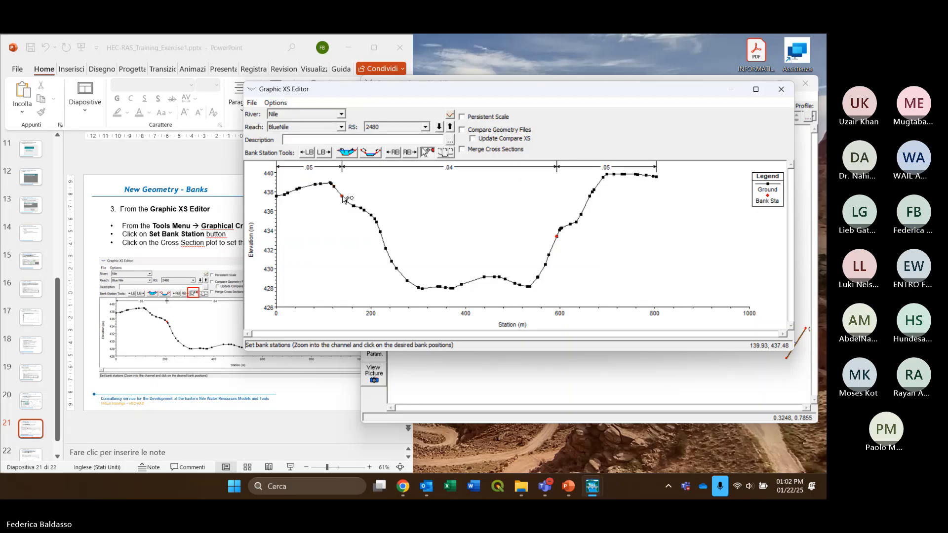
left_click(347, 202)
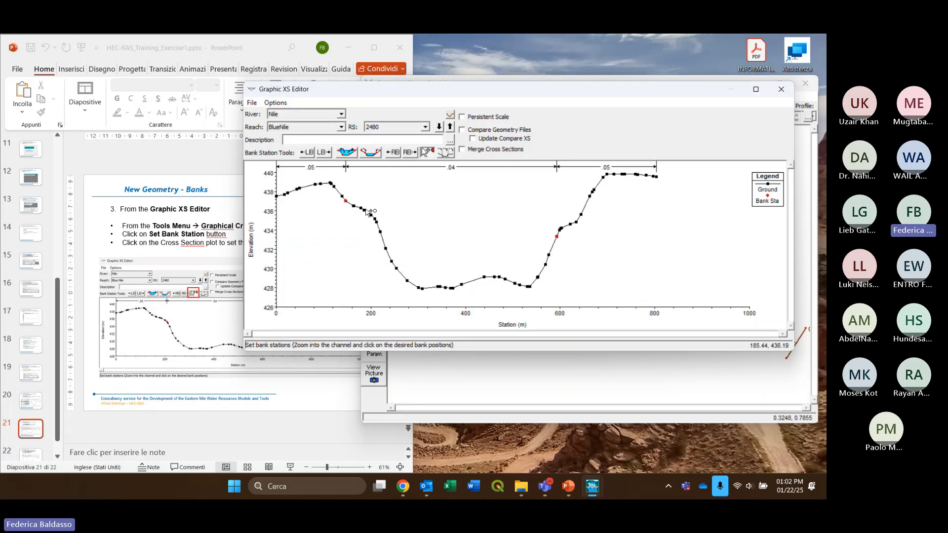
left_click(380, 232)
Try both bank stations of cross section 2480 on the channel bed, then move them back to about 219 m and 593 m
left_click(462, 285)
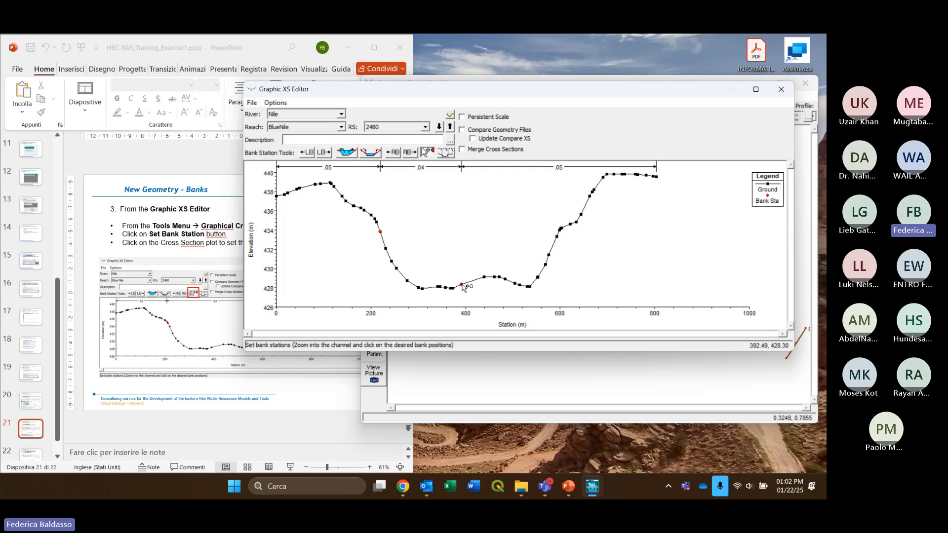
left_click(422, 289)
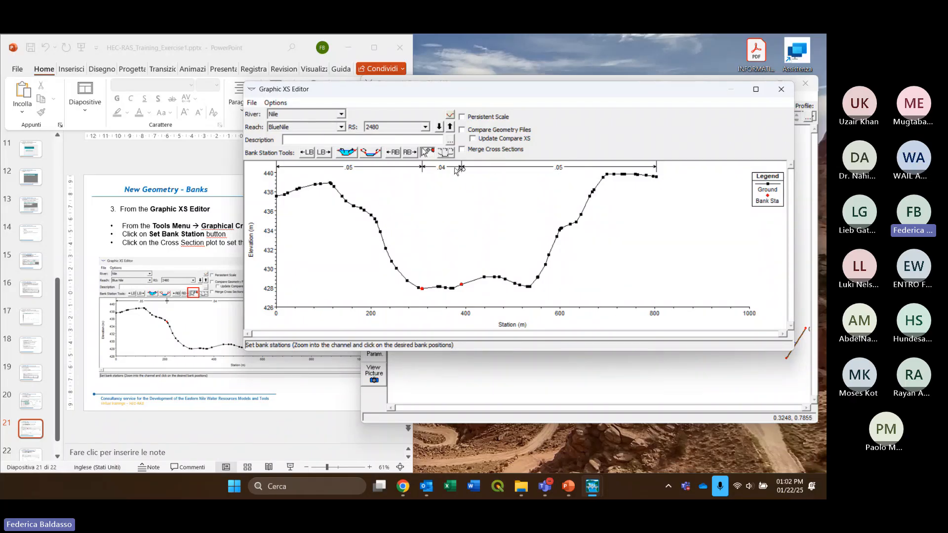
left_click(559, 240)
left_click(398, 232)
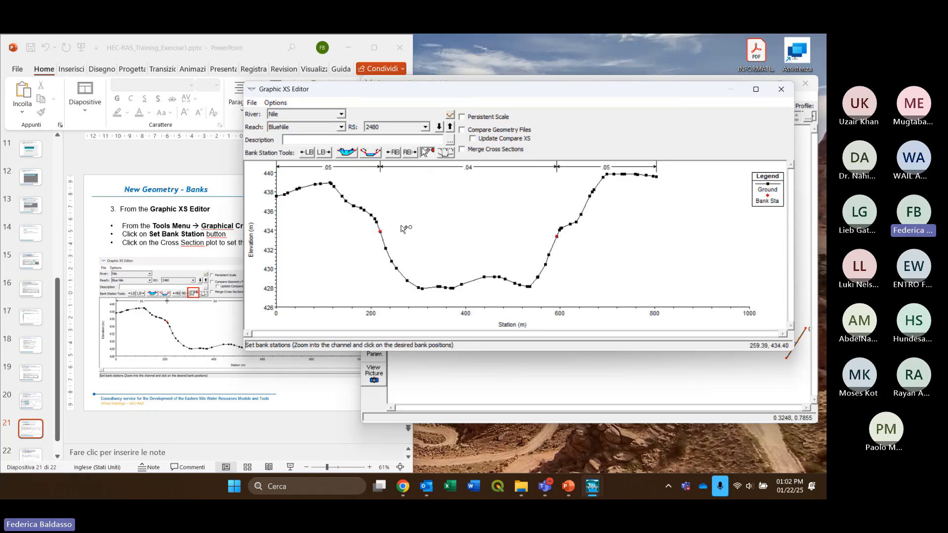
On cross section 0, set the left bank station at about 194 m and the right at about 615 m
left_click(439, 127)
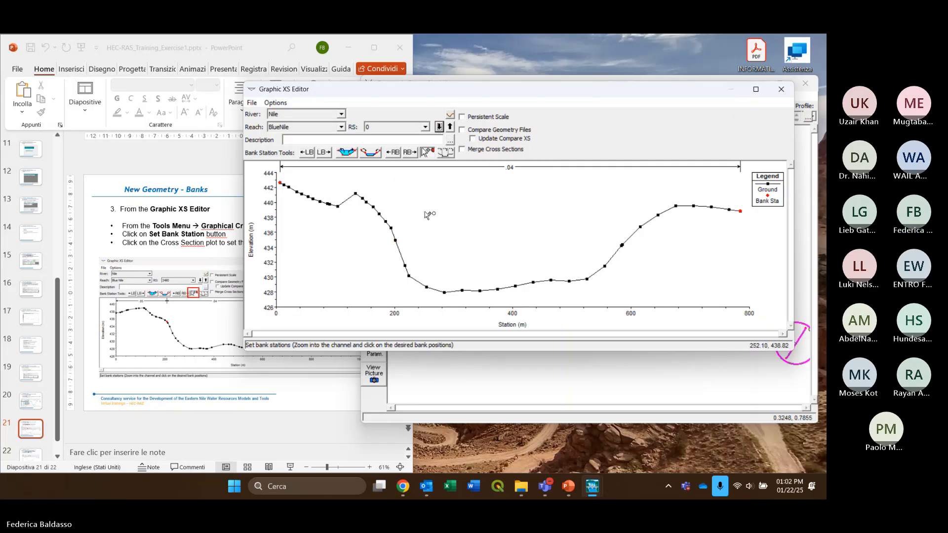
left_click(393, 231)
left_click(643, 229)
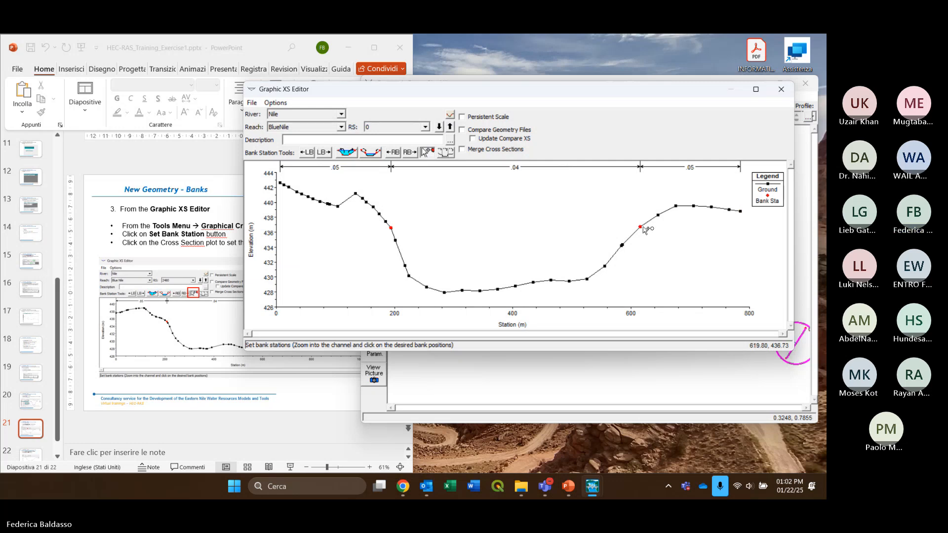
On cross section 7590, set the left bank station at about 210 m and the right at about 530 m
left_click(439, 128)
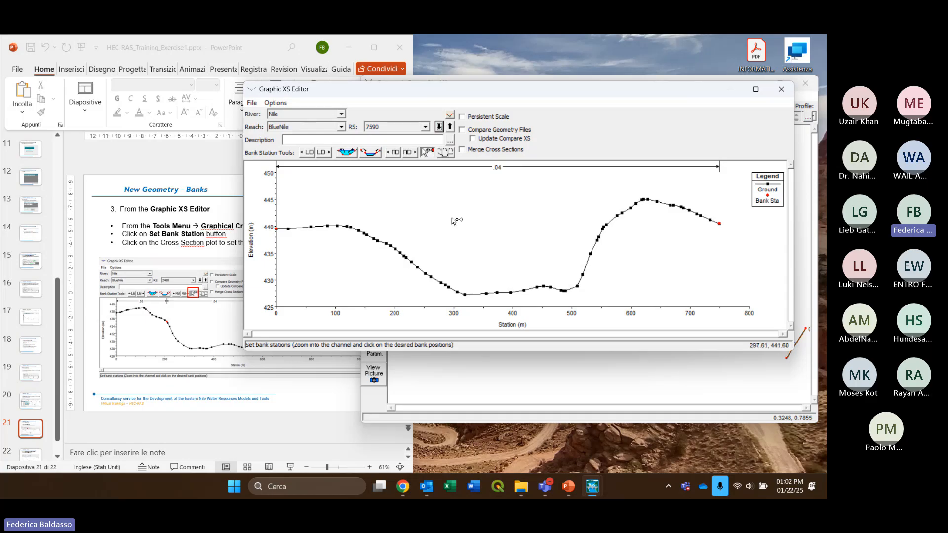
left_click(400, 252)
left_click(591, 252)
Review the bank stations placed on the cross sections downstream of 7590, through to river station 0
left_click(439, 127)
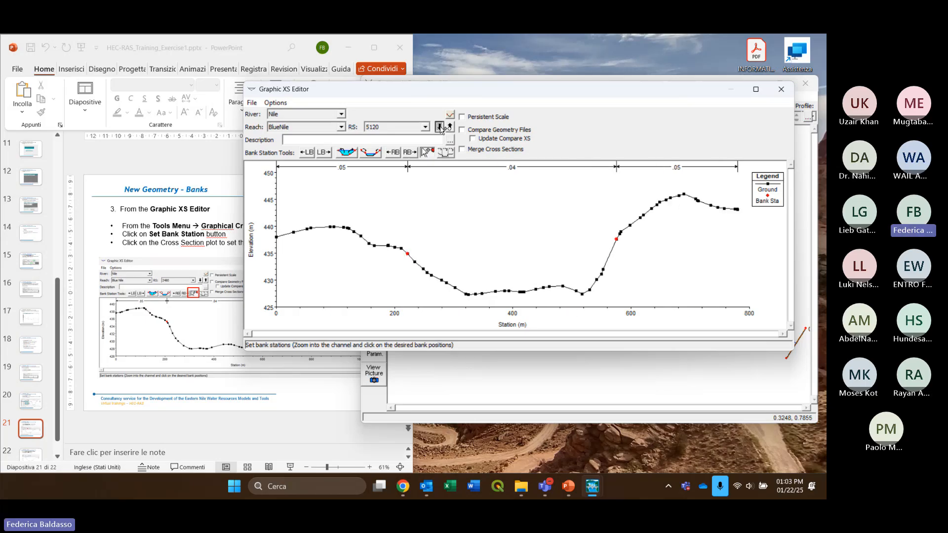
left_click(439, 127)
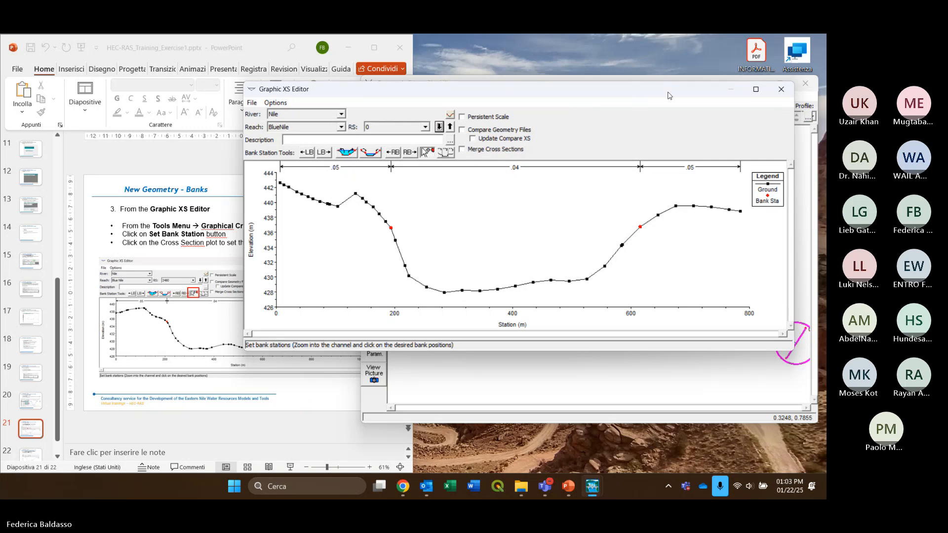
left_click_drag(671, 95, 667, 112)
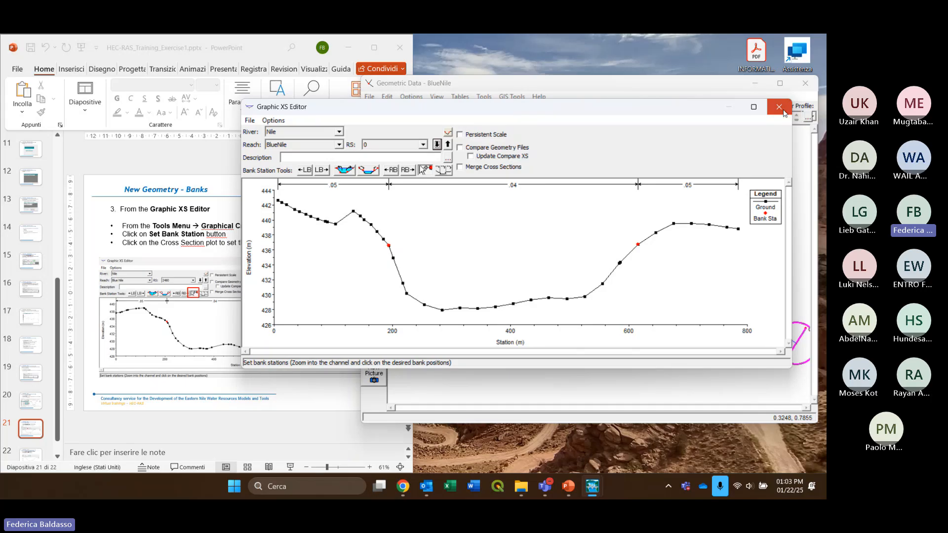
Reopen the Graphical Cross Section Edit tool and set the right bank station of cross section 0 at about 615 m
left_click(779, 107)
left_click_drag(659, 92, 645, 92)
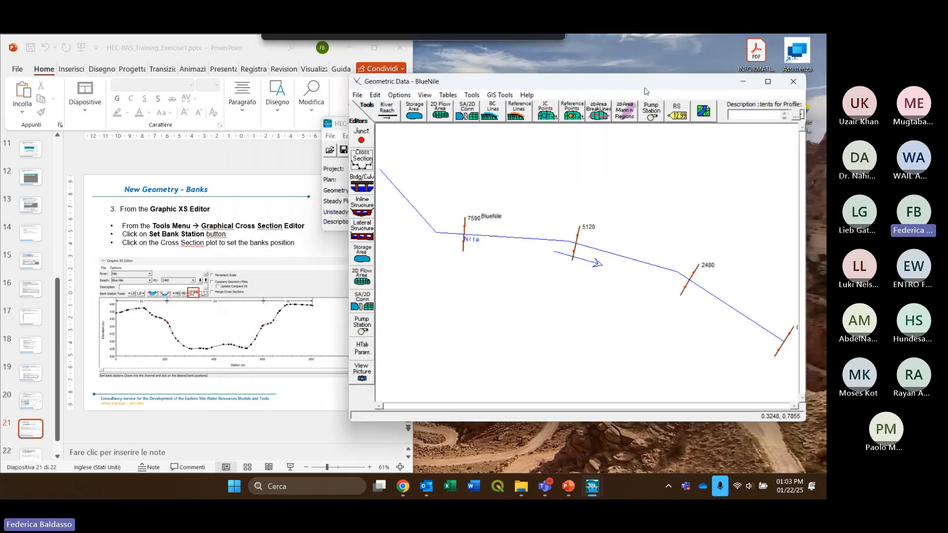
left_click(472, 95)
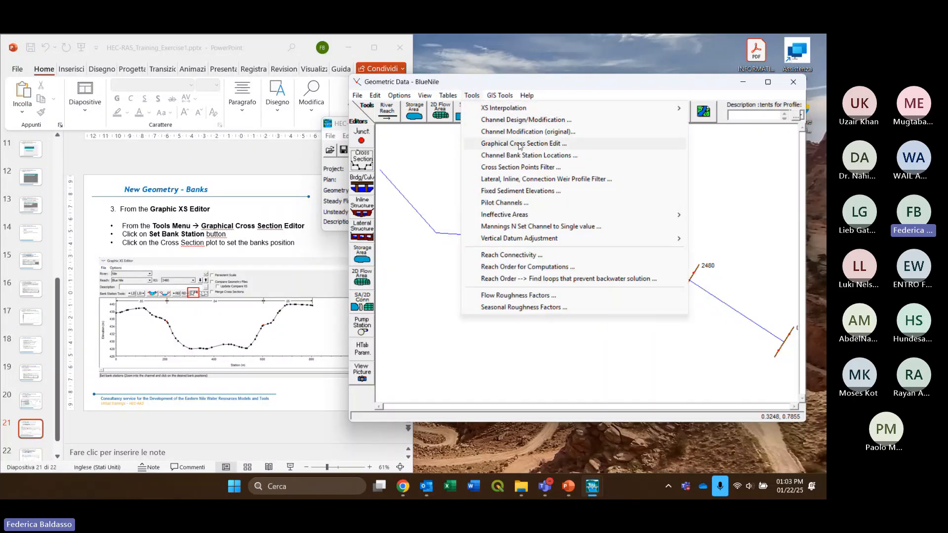
left_click(562, 148)
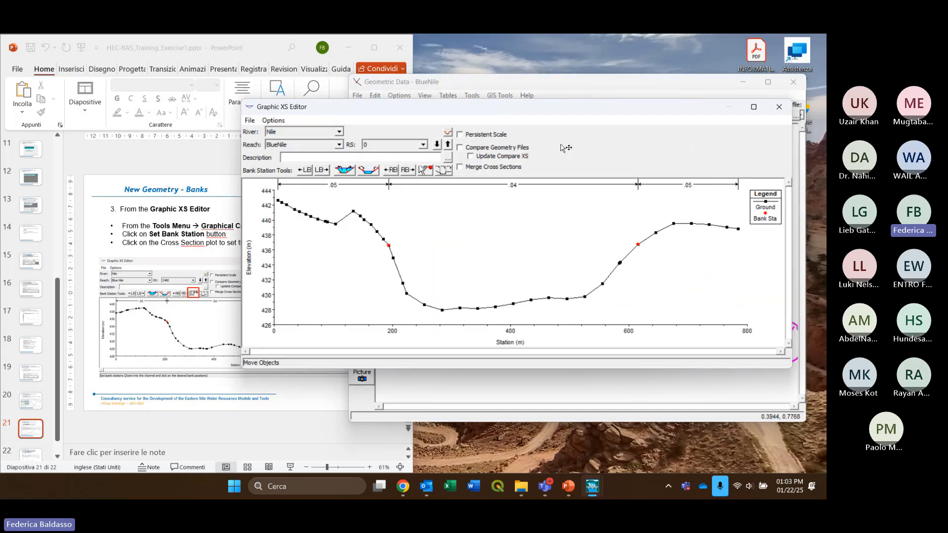
left_click(426, 170)
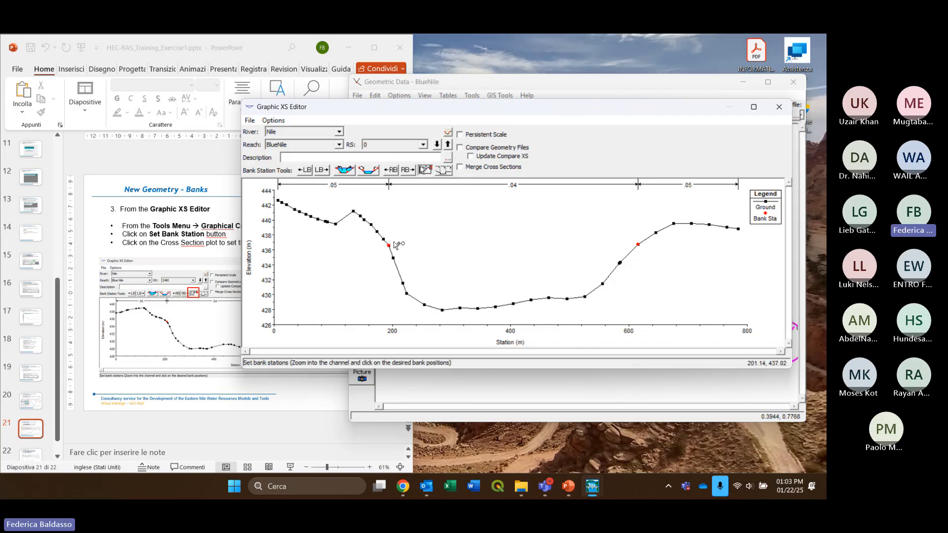
left_click(638, 243)
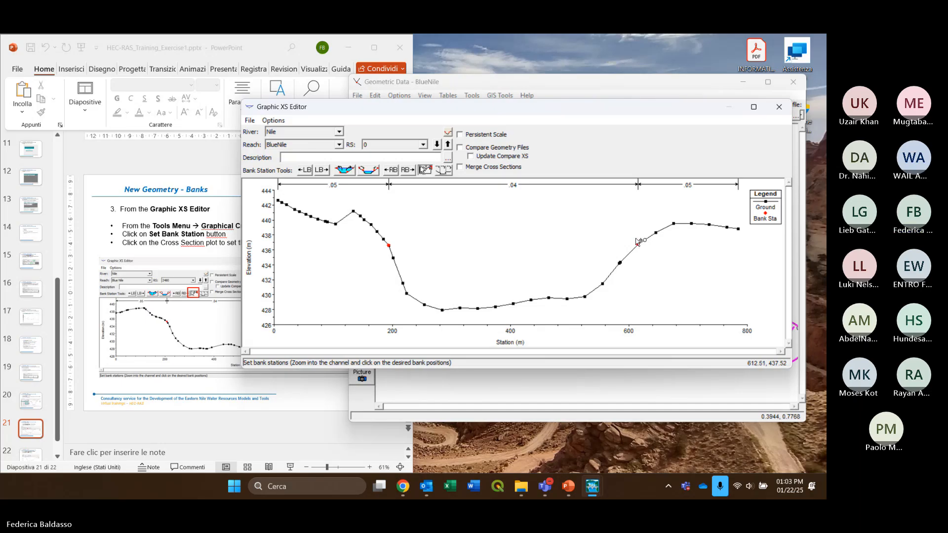
Close the graphical cross section editor and save the BlueNile geometry data
left_click(778, 107)
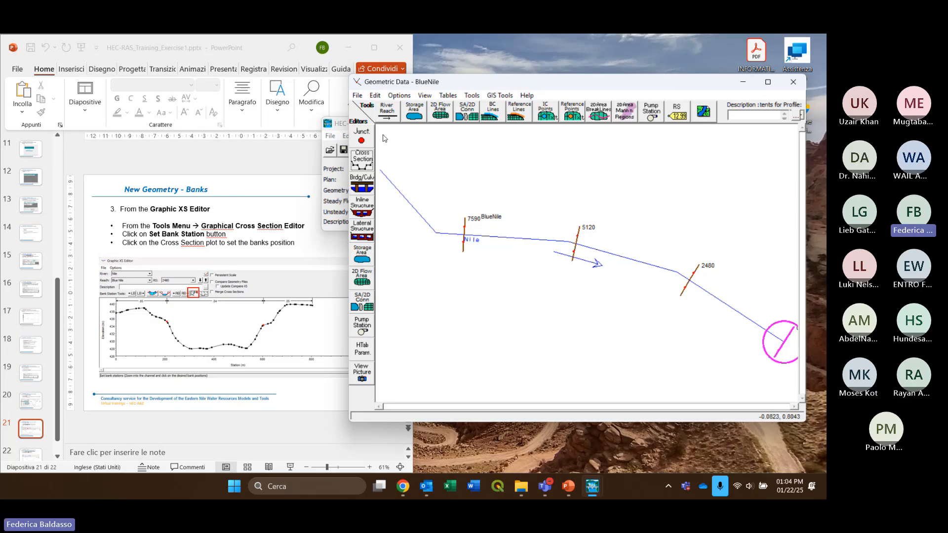
left_click(357, 95)
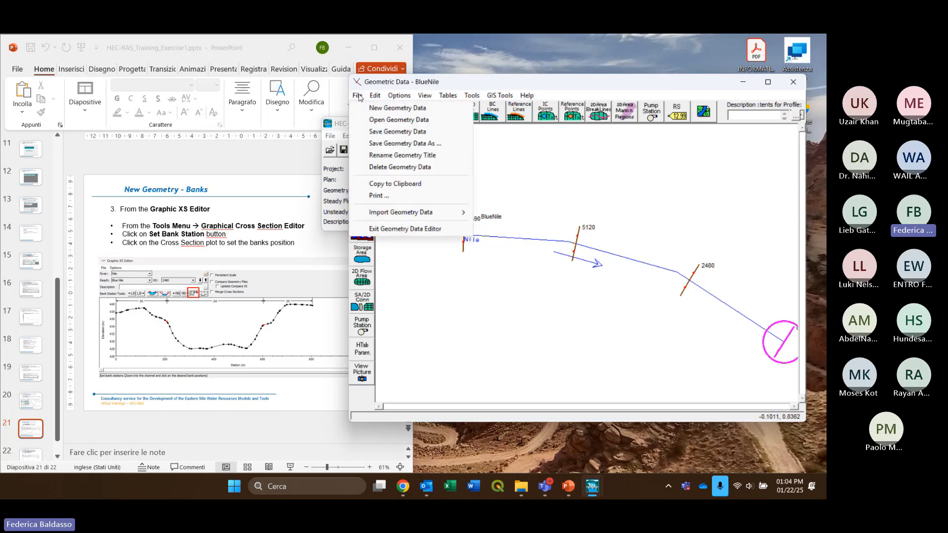
left_click(397, 132)
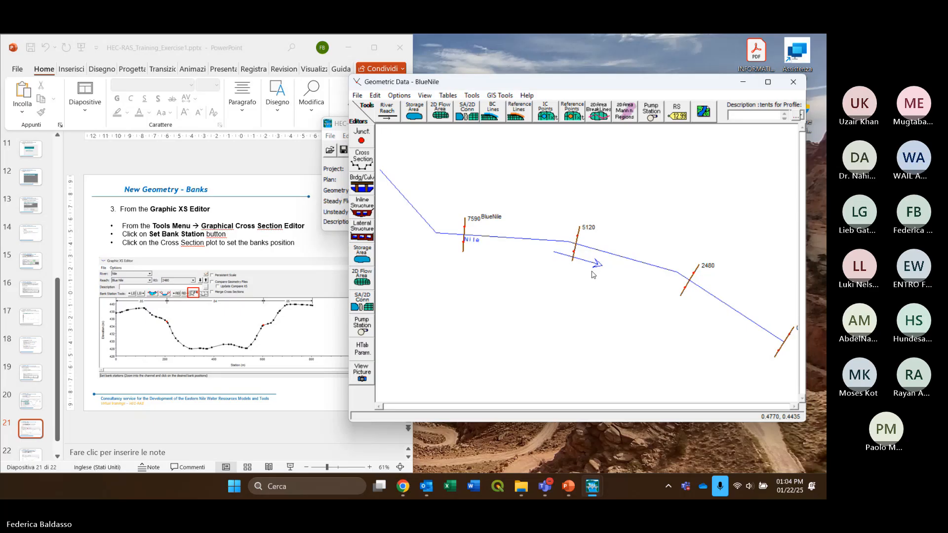
Switch to Microsoft Teams to check the meeting chat, minimize it, and return to the HEC-RAS geometry
left_click(544, 488)
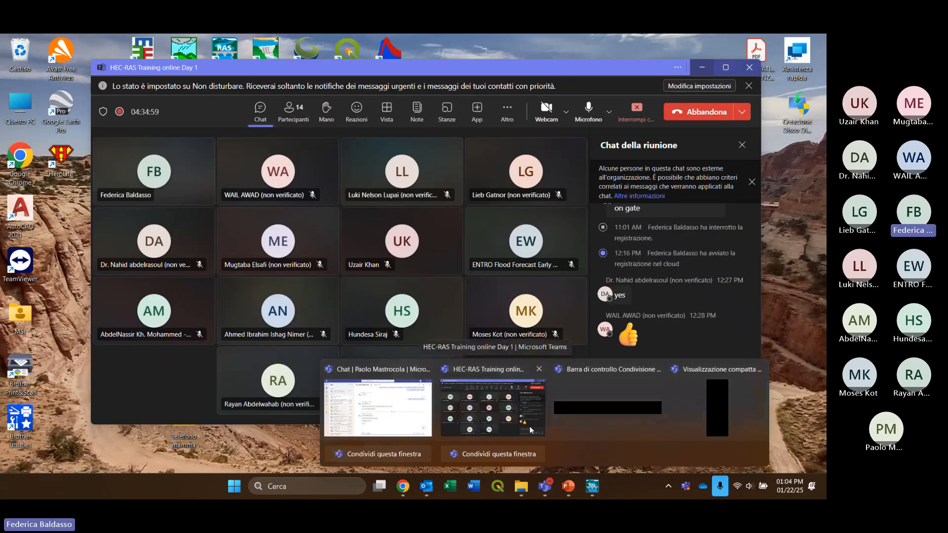
left_click(530, 425)
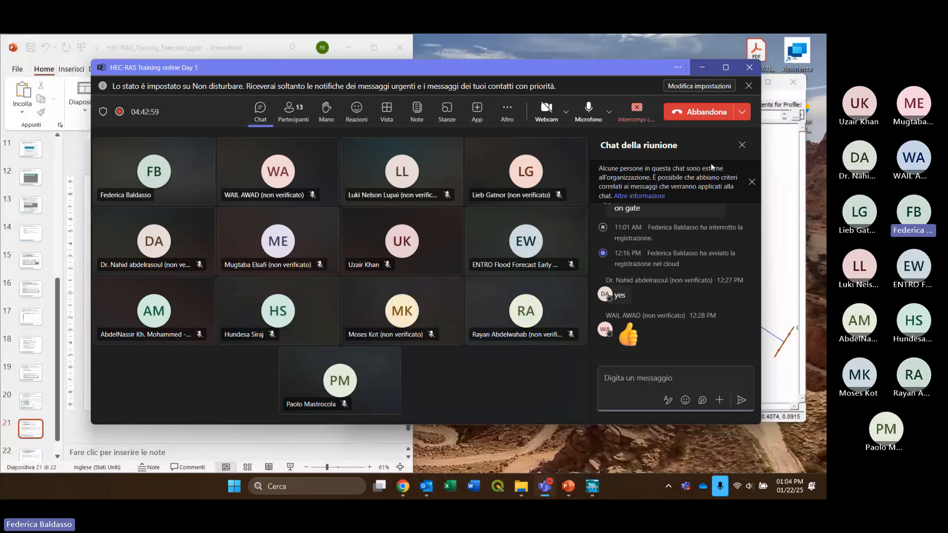
left_click(702, 67)
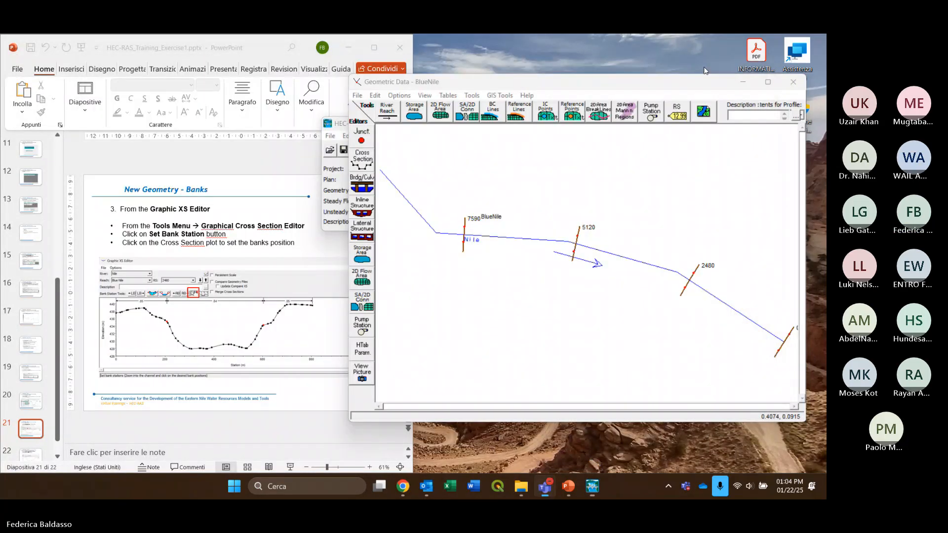
left_click(640, 175)
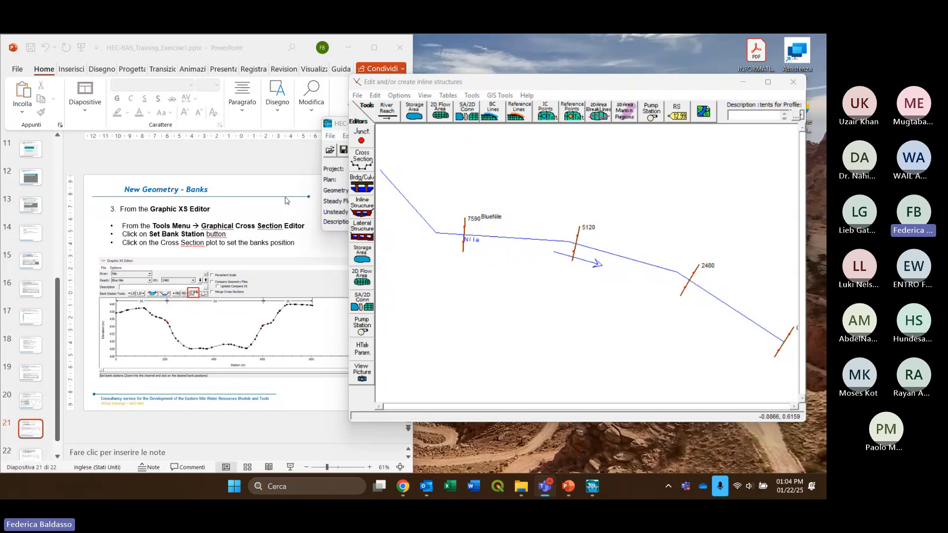
Read the "New Geometry - Levees" slide in PowerPoint, then return to the HEC-RAS geometry window
left_click(286, 200)
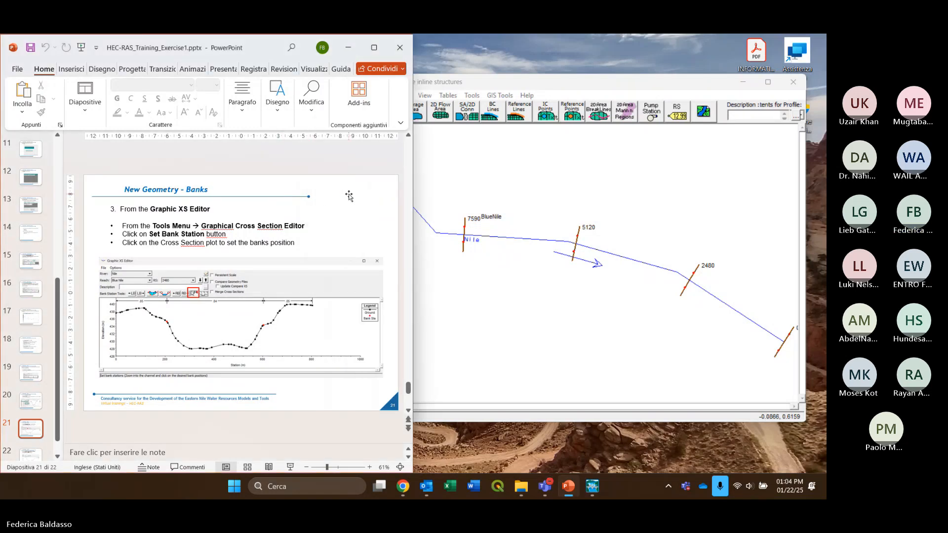
scroll(349, 196, "down", 1)
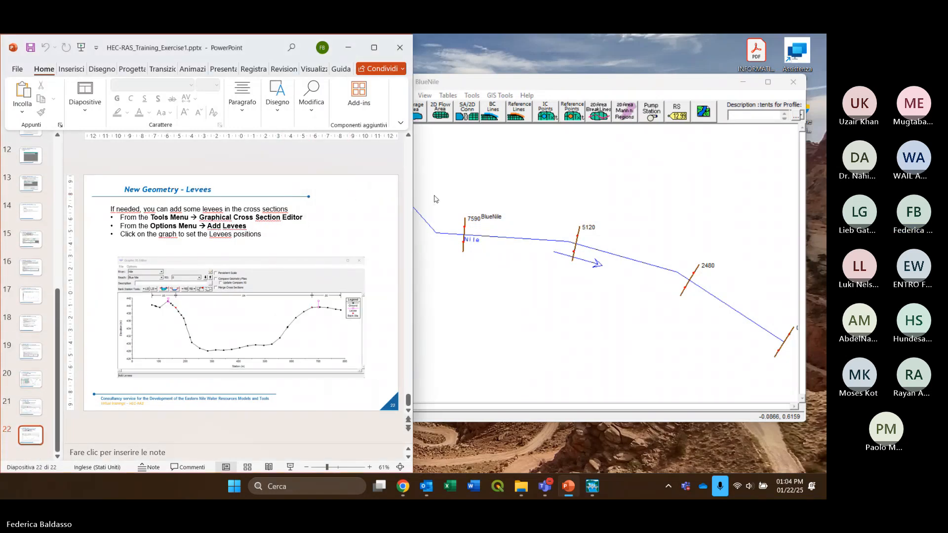
left_click(500, 198)
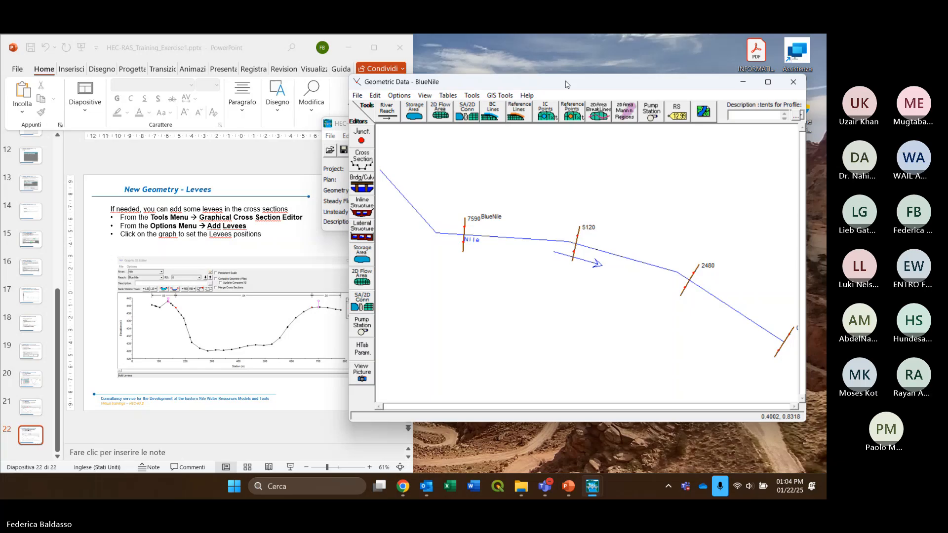
left_click_drag(566, 84, 581, 84)
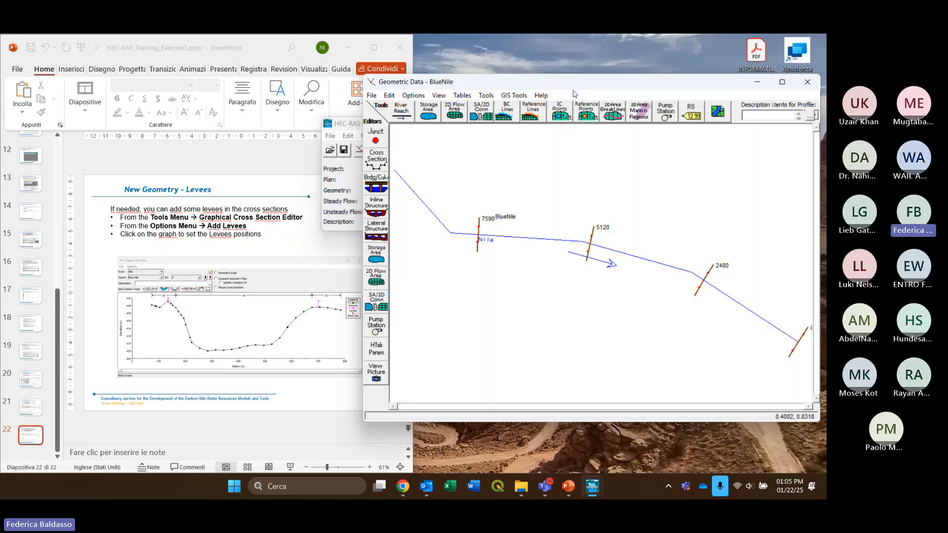
left_click_drag(575, 89, 565, 90)
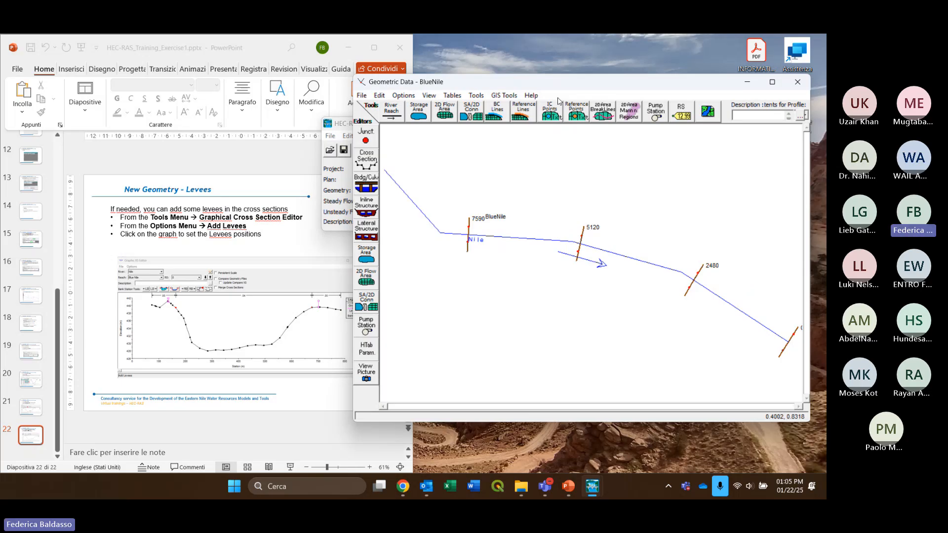
Examine the levee station and elevation form for cross section 0, then close it and the cross section data without entering anything
left_click(372, 163)
left_click_drag(515, 121, 492, 124)
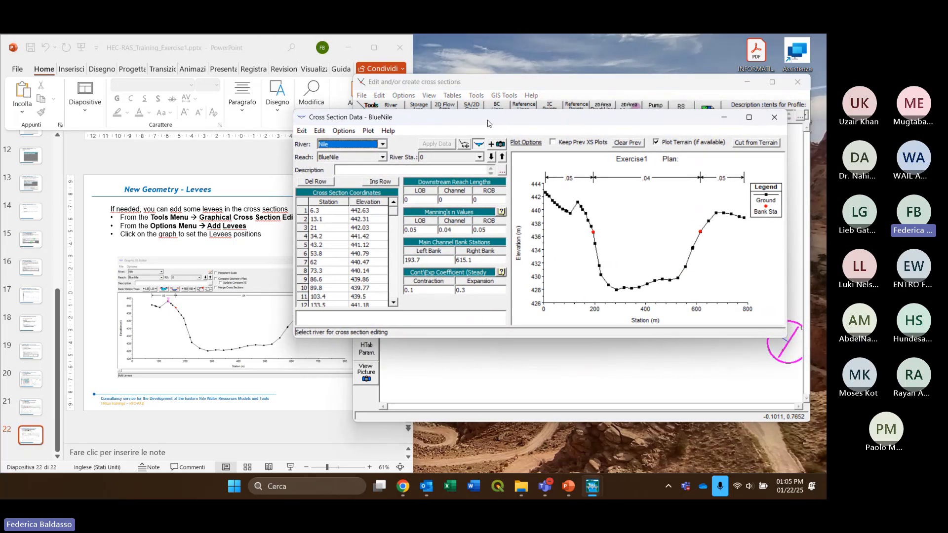
left_click(355, 133)
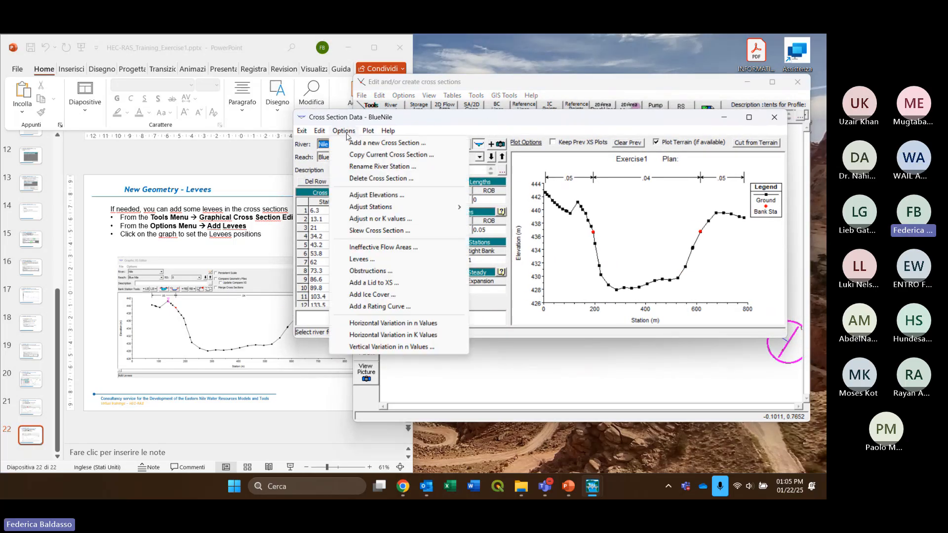
left_click(371, 260)
left_click_drag(392, 249, 446, 120)
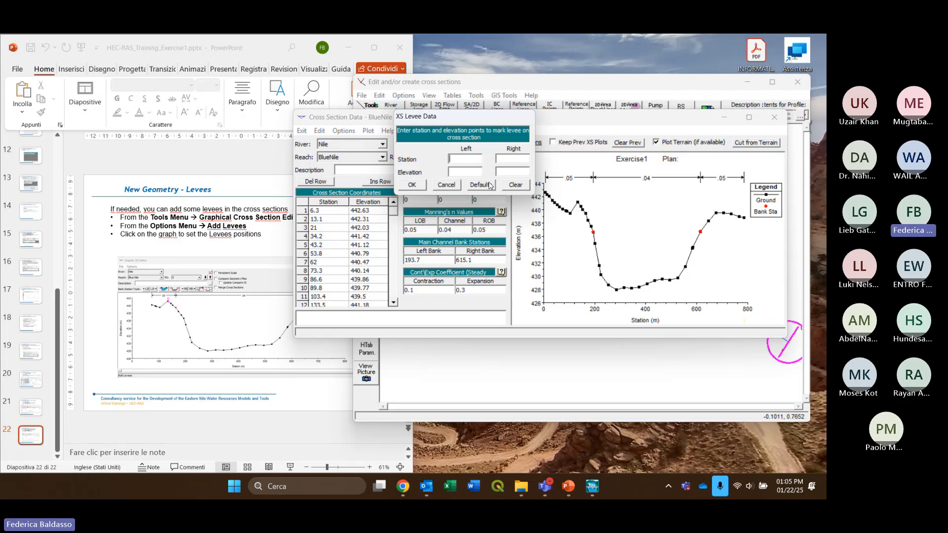
left_click_drag(478, 132, 493, 147)
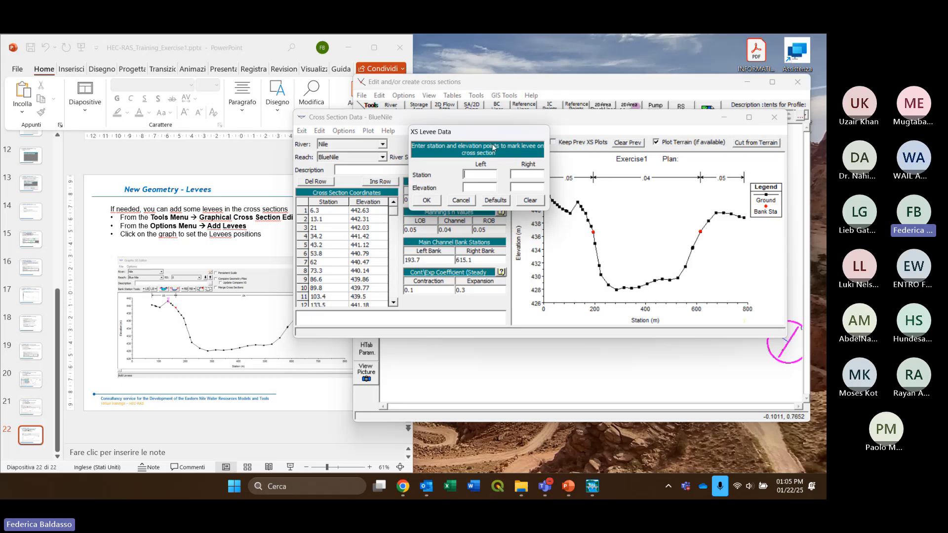
left_click(469, 204)
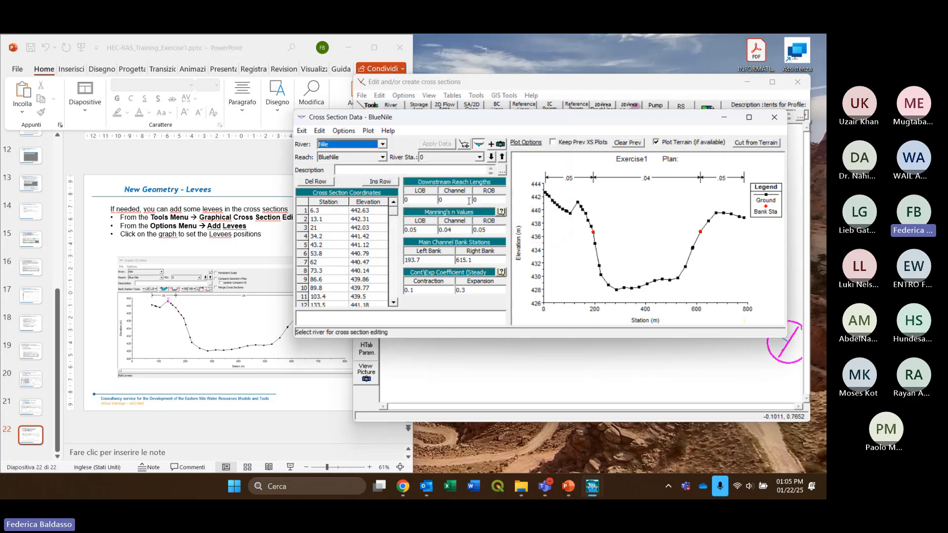
left_click(775, 119)
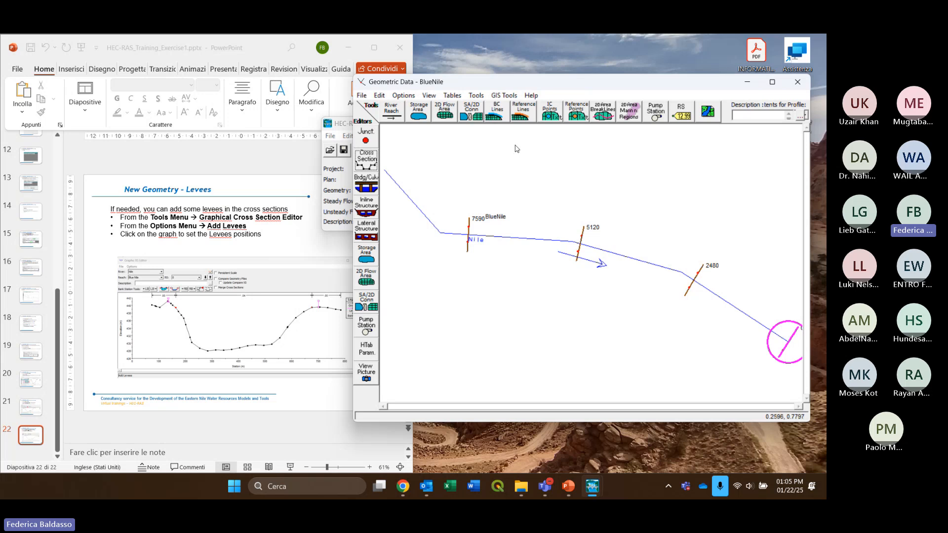
Add levees graphically to cross section 0, the left one at about 134 m and the right one at about 676 m
left_click(476, 96)
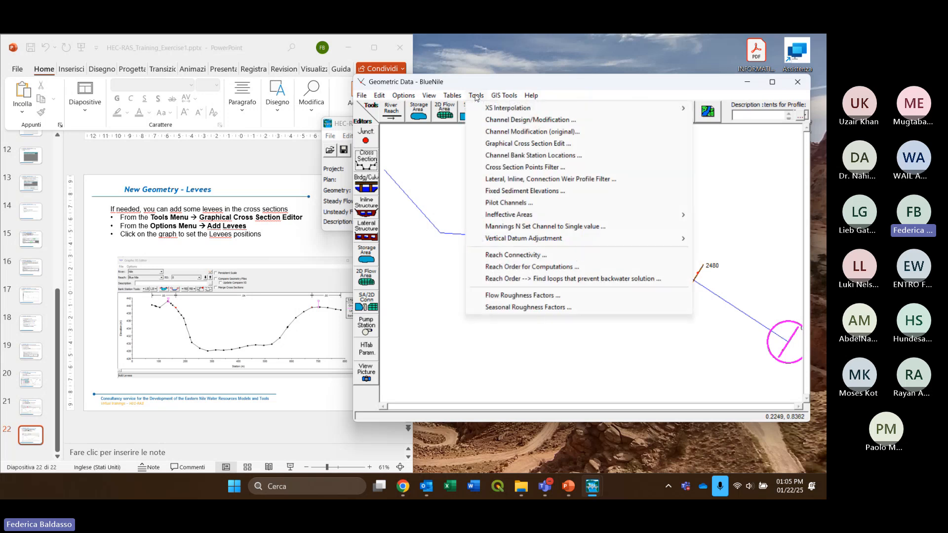
left_click(538, 146)
left_click_drag(518, 113, 547, 106)
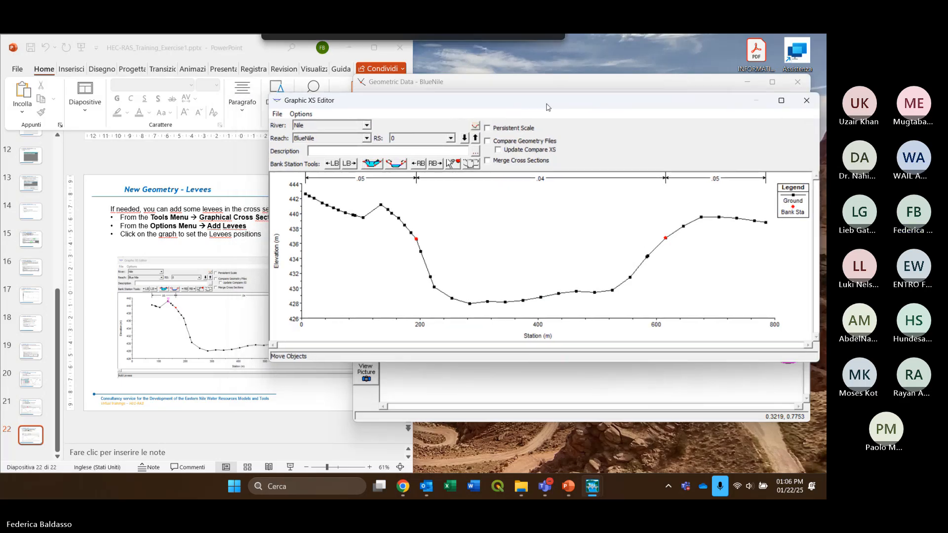
left_click(301, 114)
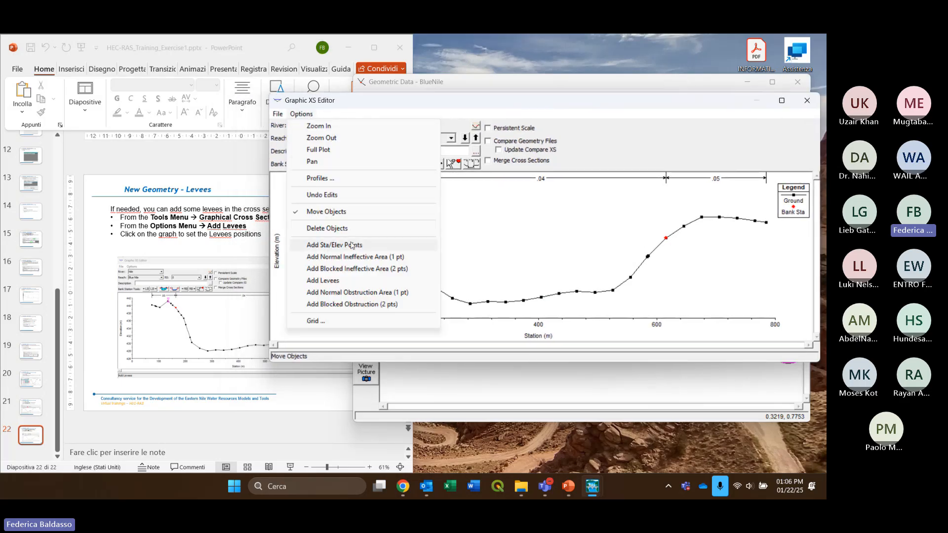
left_click(332, 282)
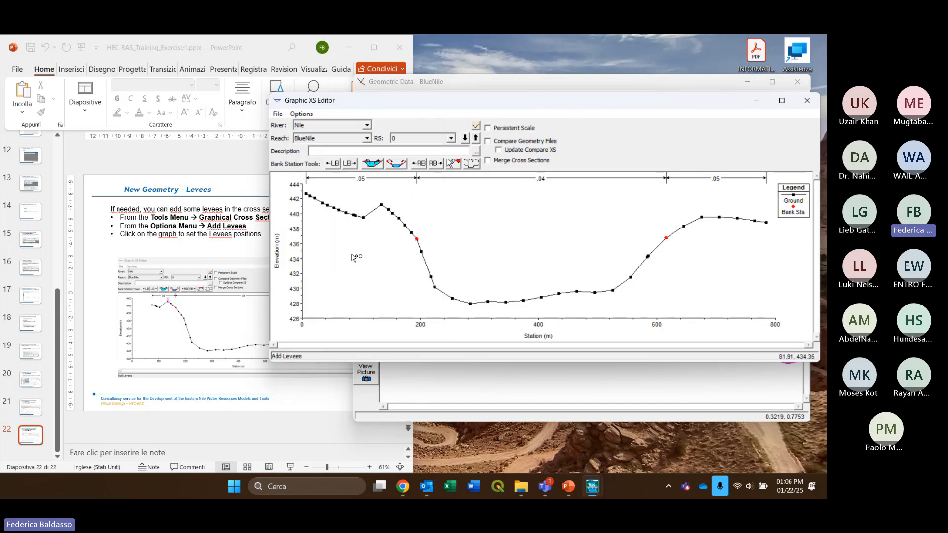
left_click(381, 195)
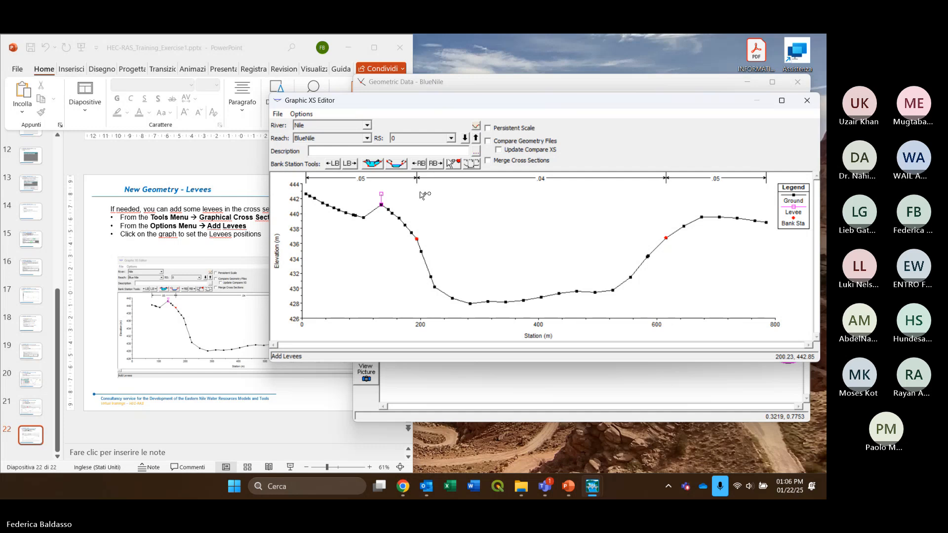
left_click(702, 202)
Add a right levee at about 622 m on cross section 7590, then look through cross sections 5120, 2480 and 0
left_click(464, 139)
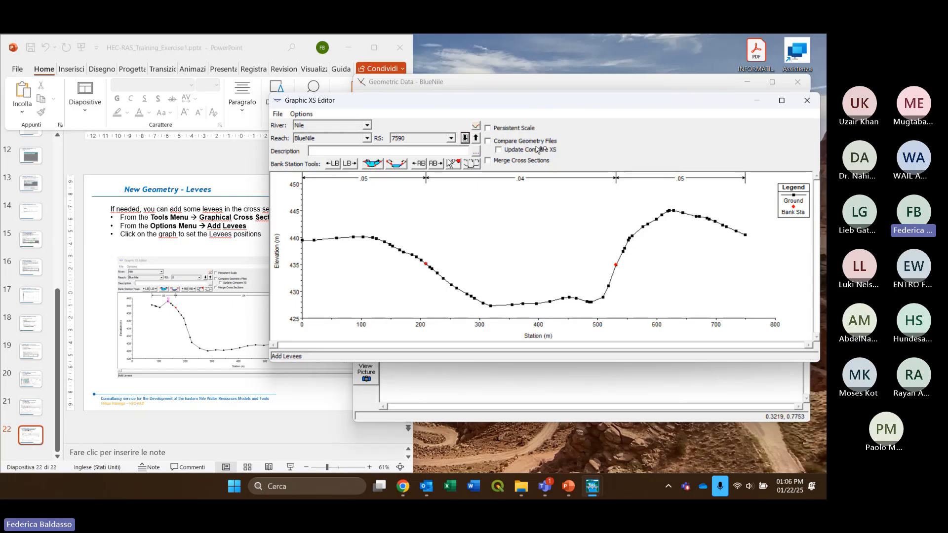
left_click(670, 202)
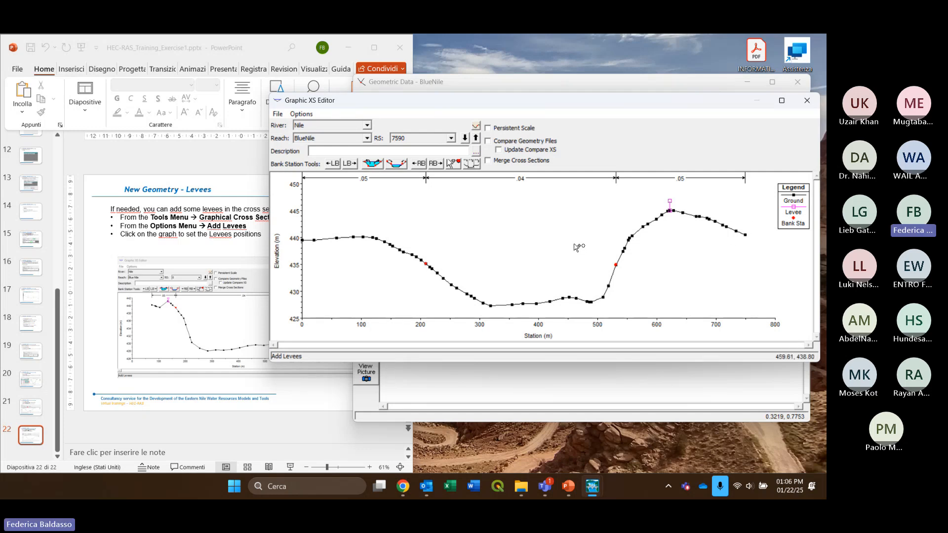
left_click(464, 139)
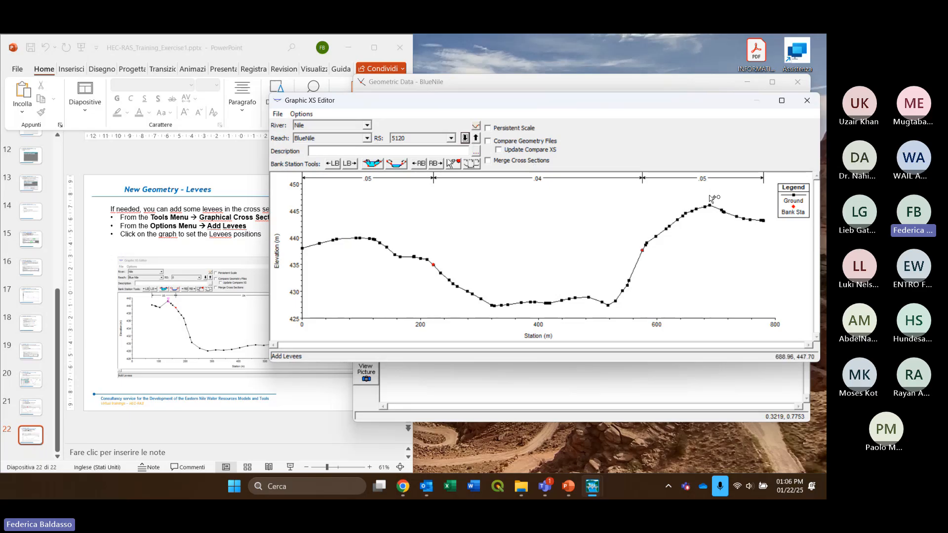
left_click(466, 140)
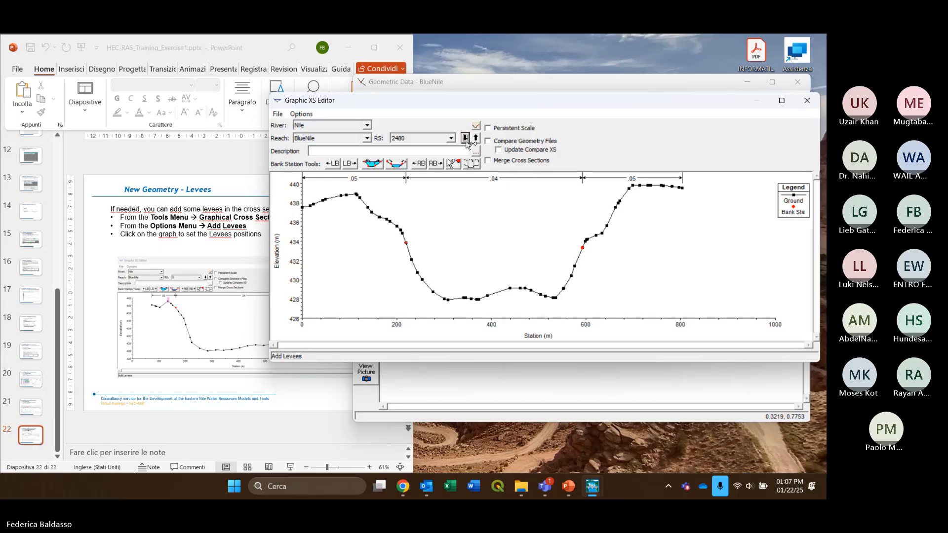
left_click(466, 140)
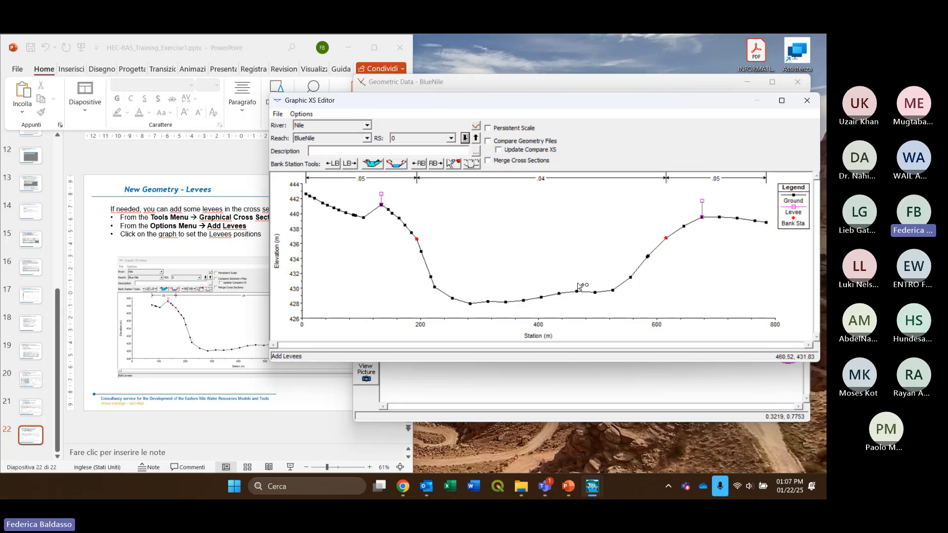
Switch to Microsoft Teams and read the latest question in the meeting chat
left_click(544, 487)
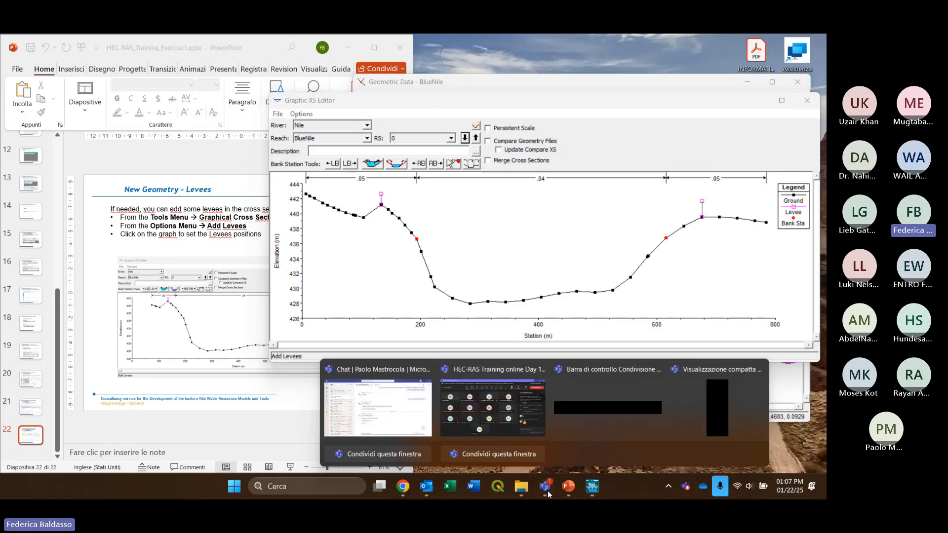
left_click(520, 426)
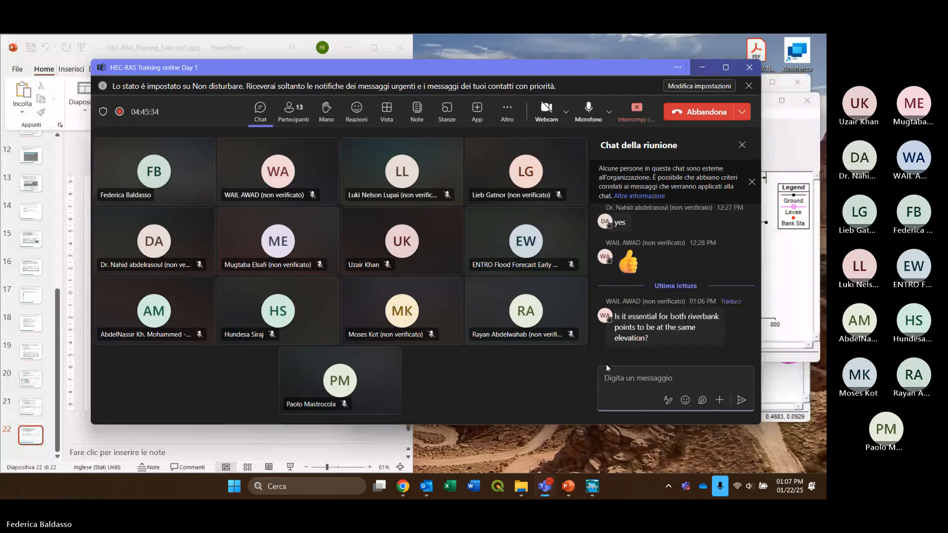
Return to HEC-RAS to examine the bank stations on cross section 0, then check the Microsoft Teams meeting chat for a reply
mouse_move(700, 346)
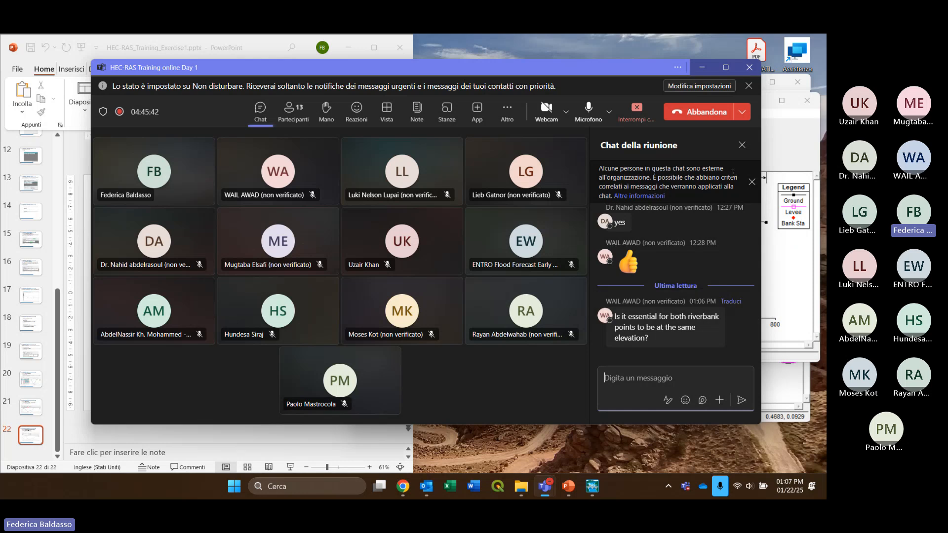
left_click(703, 67)
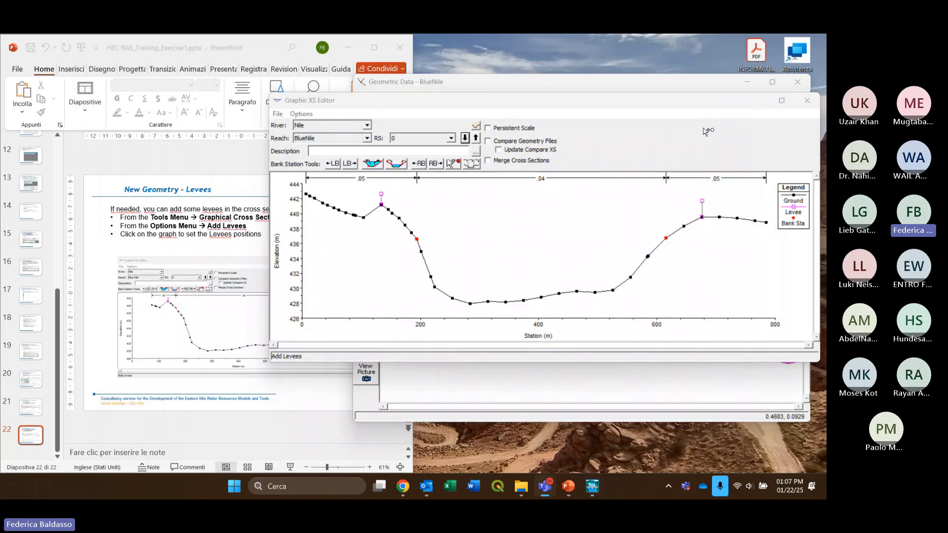
left_click_drag(665, 106, 573, 116)
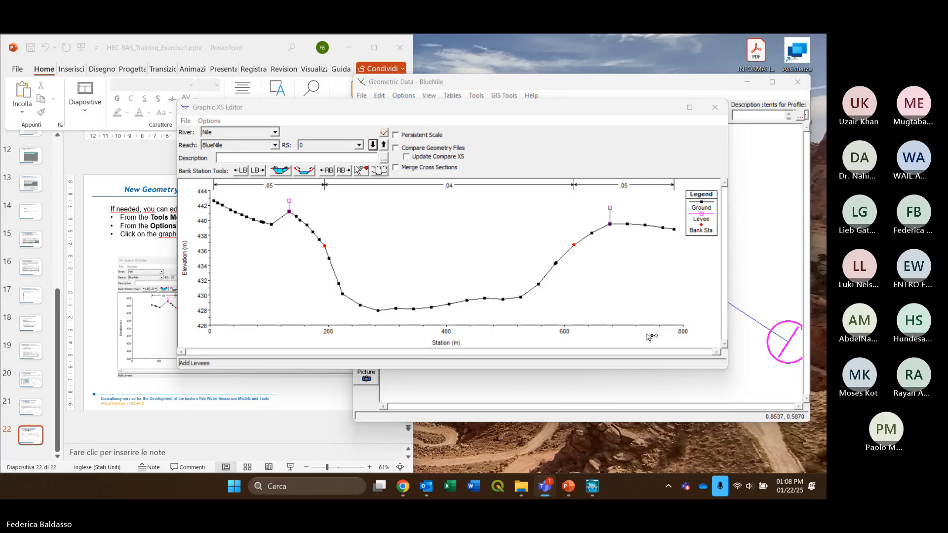
mouse_move(545, 486)
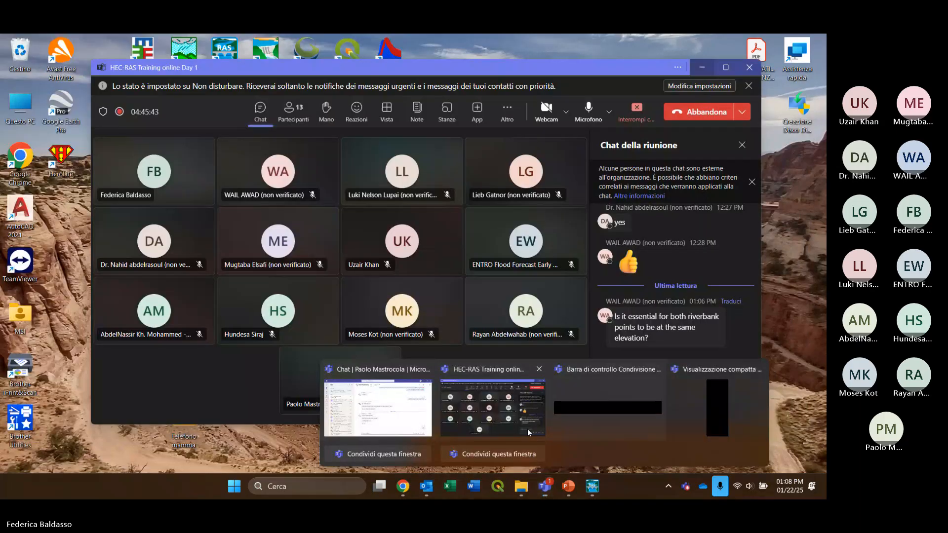
left_click(527, 428)
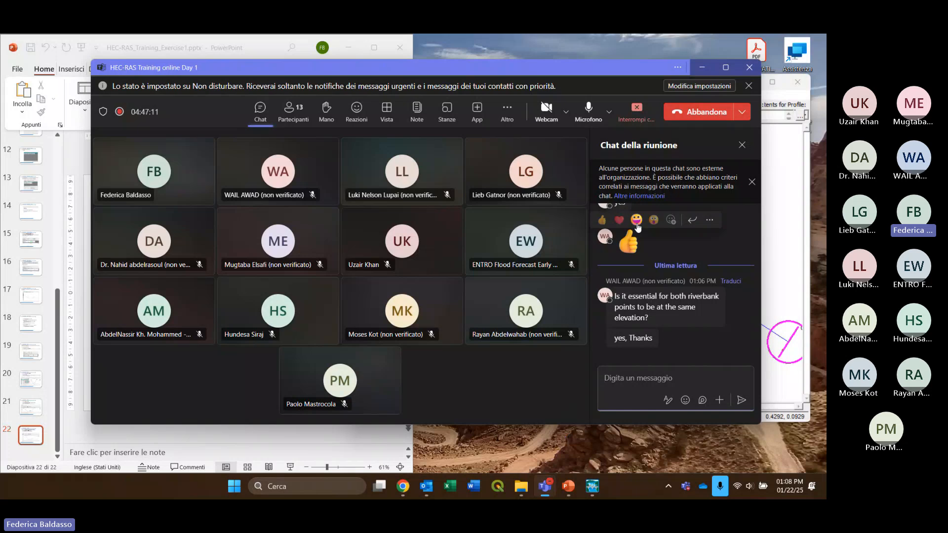
left_click(695, 69)
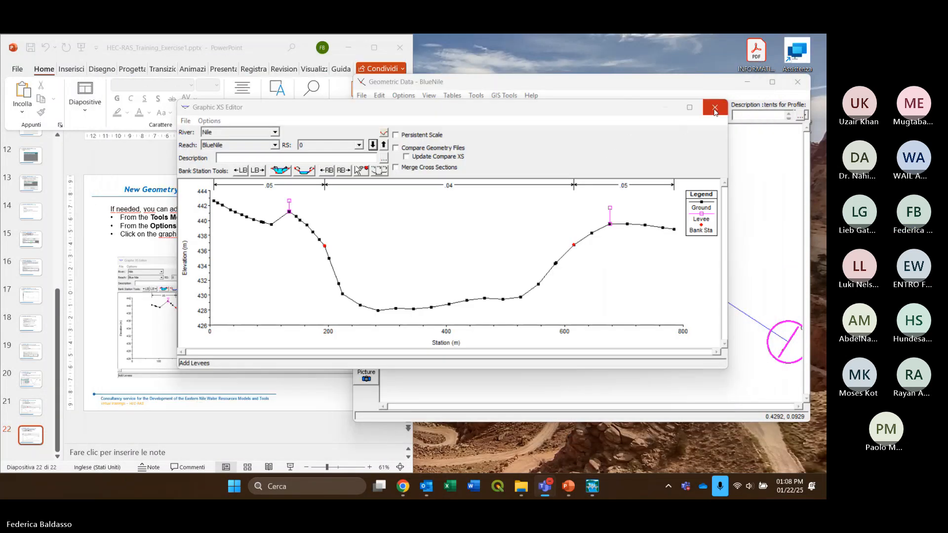
Close the graphical cross section editor and save the BlueNile geometry data
left_click(714, 108)
mouse_move(585, 90)
left_mouse_down()
mouse_move(569, 93)
mouse_move(576, 84)
left_mouse_up()
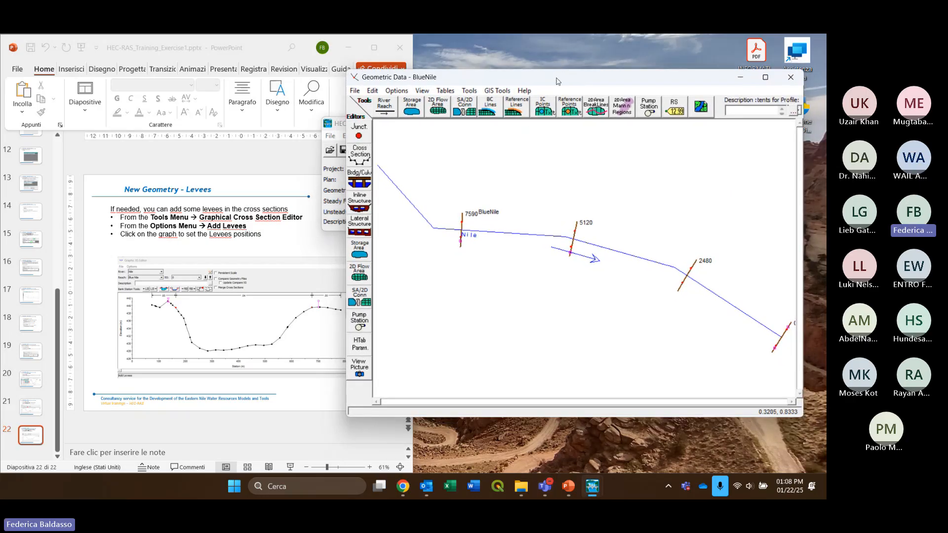
left_click_drag(558, 80, 427, 86)
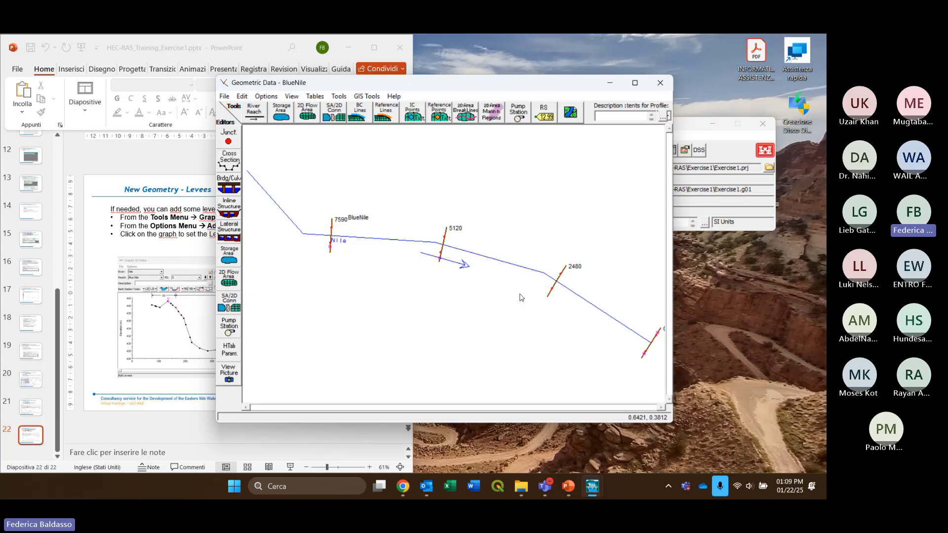
left_click(225, 97)
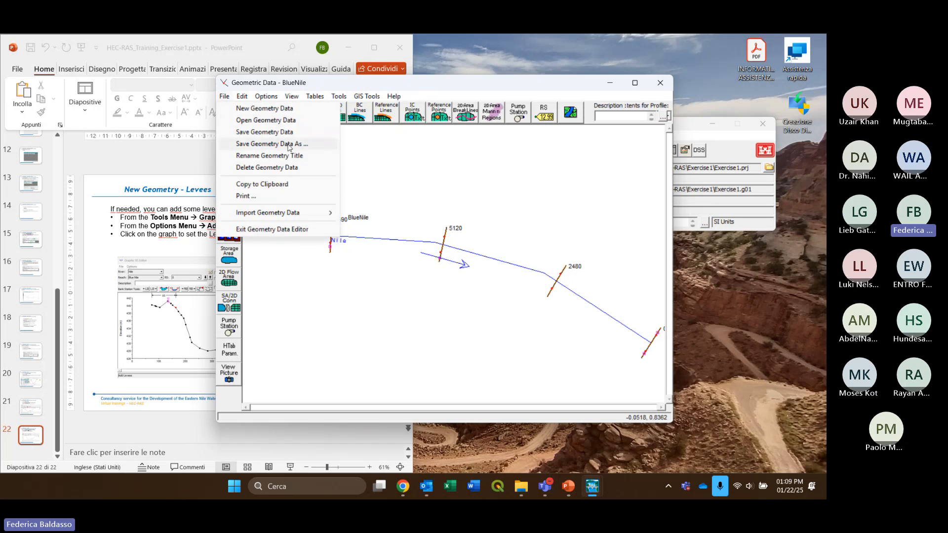
left_click(294, 137)
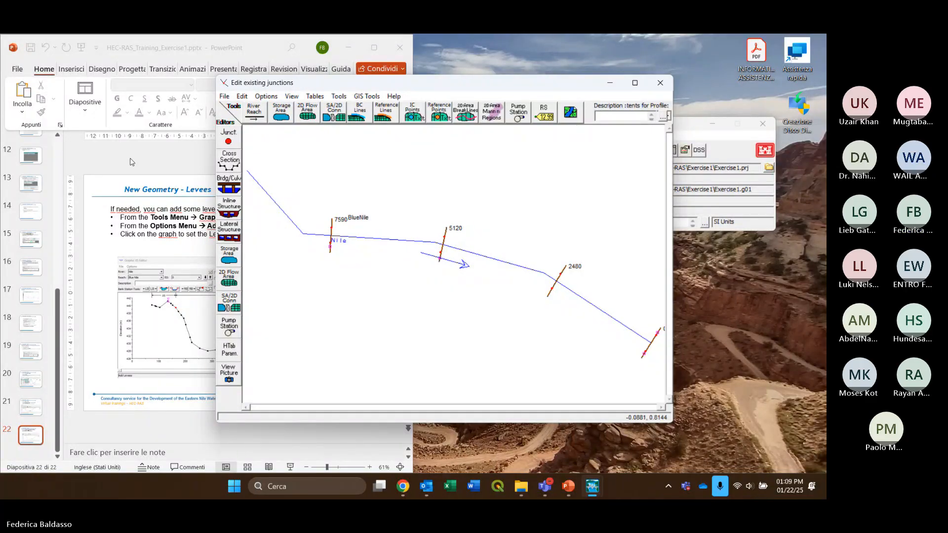
Close the HEC-RAS_Training_Exercise1.pptx presentation and the BlueNile geometric data editor
left_click(158, 140)
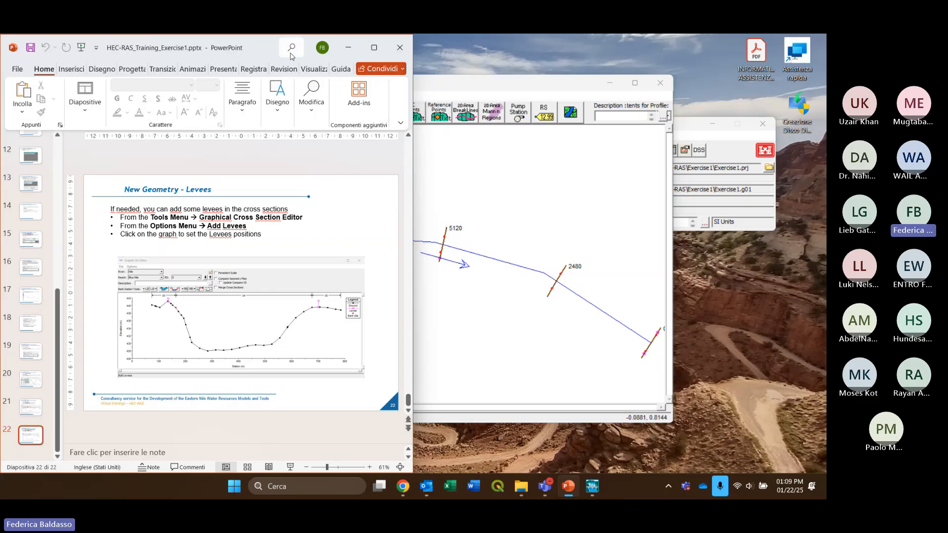
left_click_drag(268, 48, 290, 92)
left_click(394, 101)
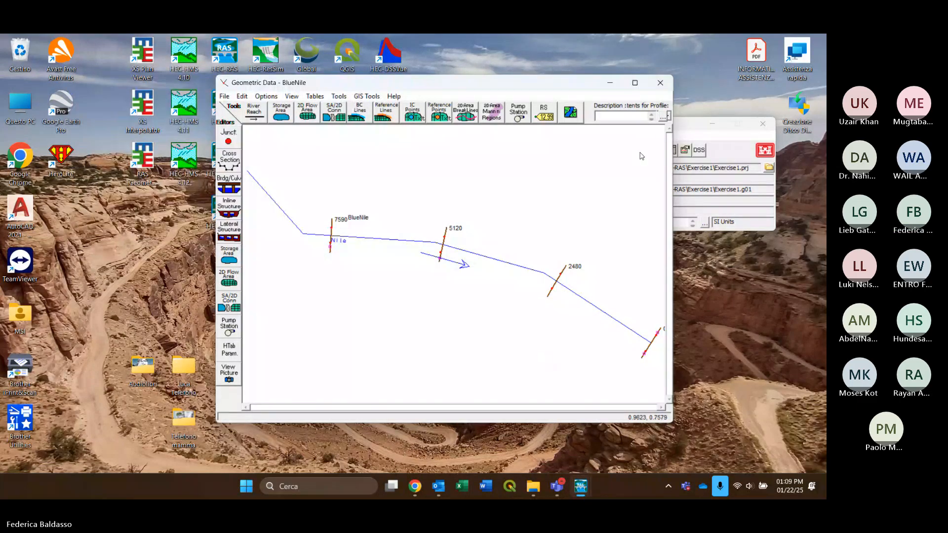
left_click(660, 88)
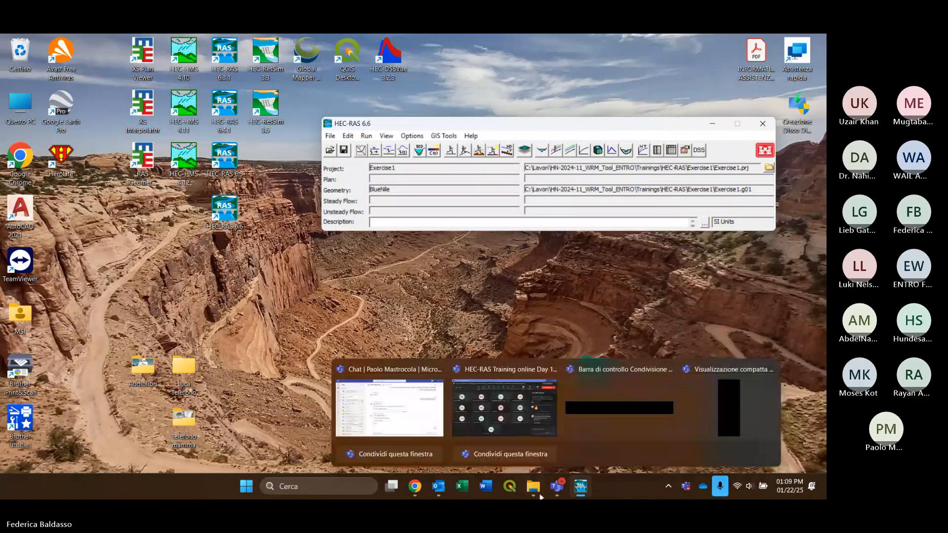
Open HEC-RAS_Training_Exercise2.pptx in PowerPoint from the HEC-RAS trainings Exercise2 folder, maximize it and go to the Introduction slide
mouse_move(533, 486)
left_click(521, 455)
left_click(405, 320)
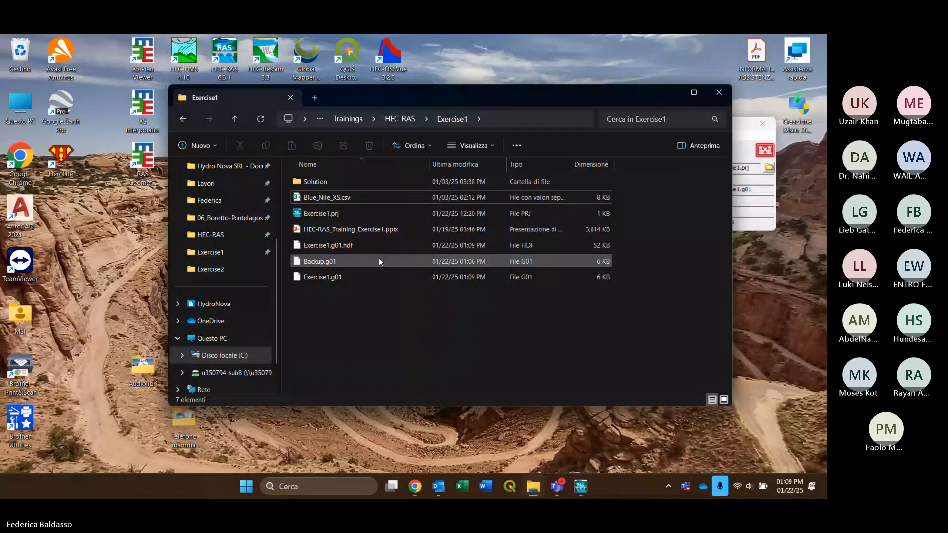
left_click(234, 121)
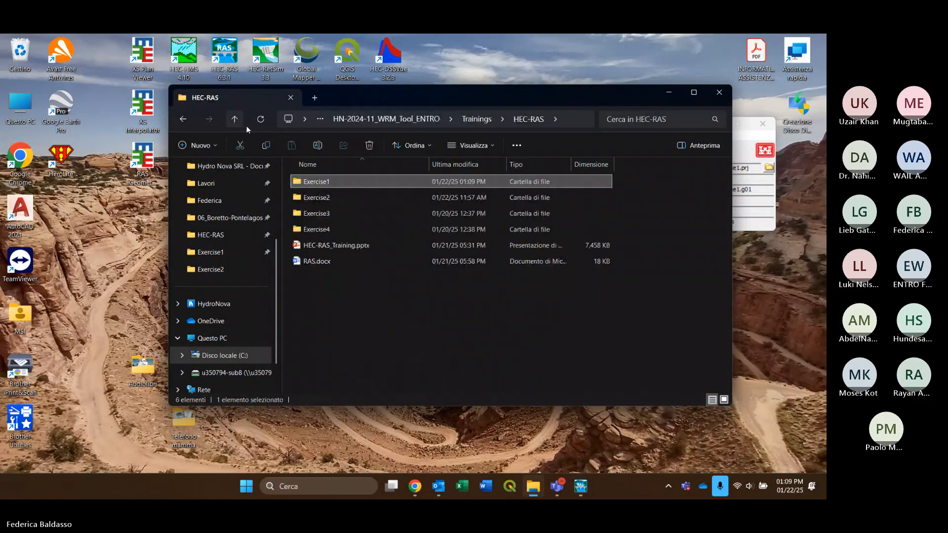
double_click(348, 198)
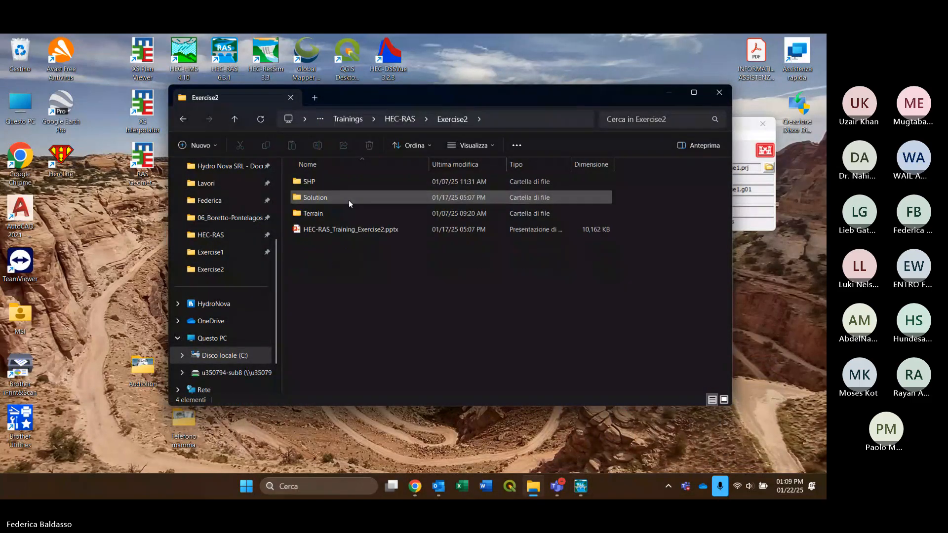
double_click(369, 231)
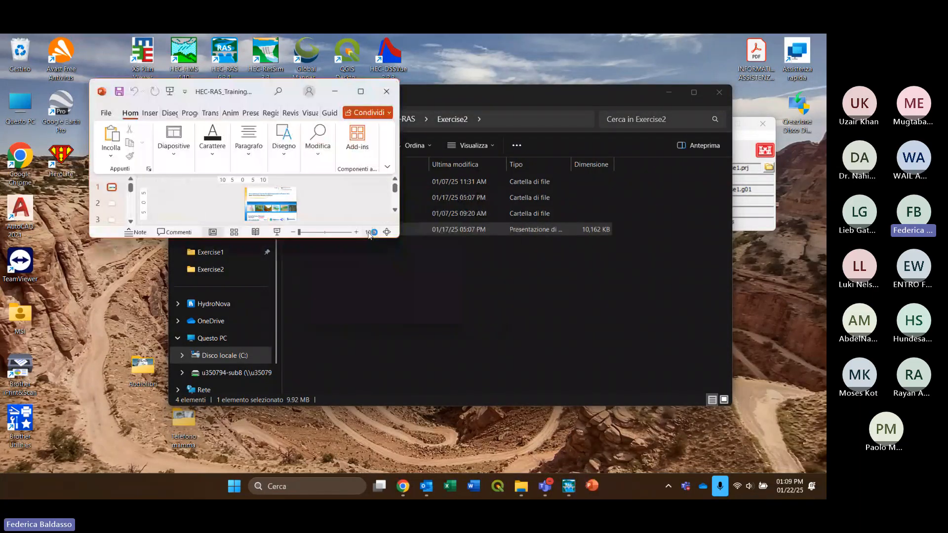
left_click(360, 92)
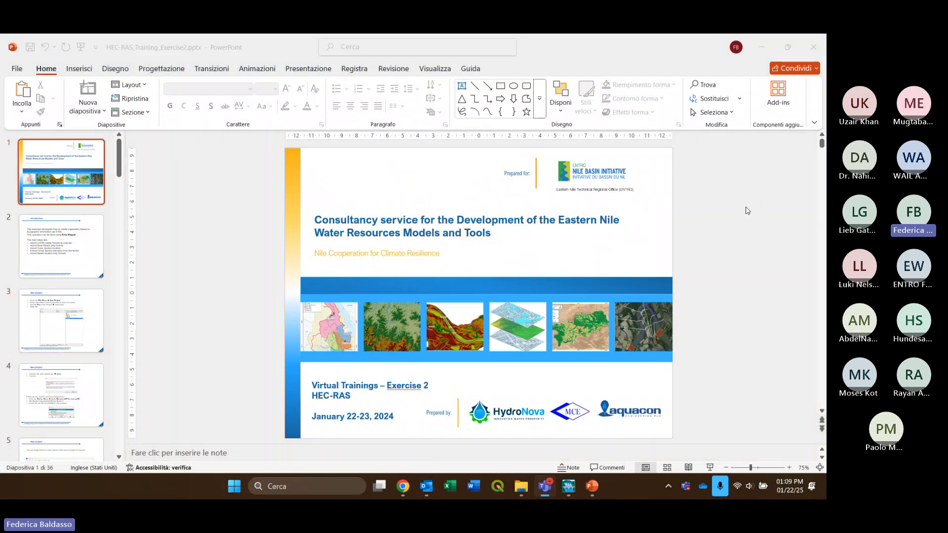
scroll(747, 210, "down", 1)
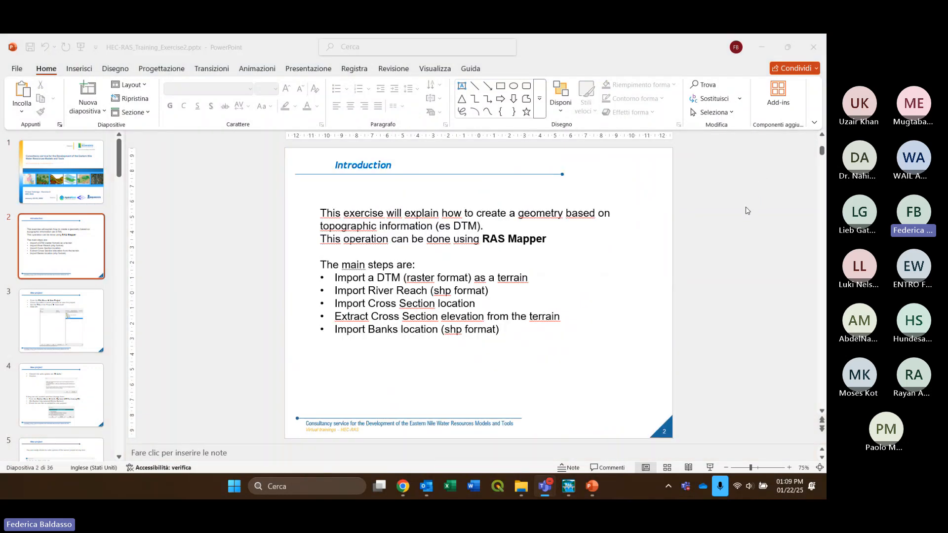
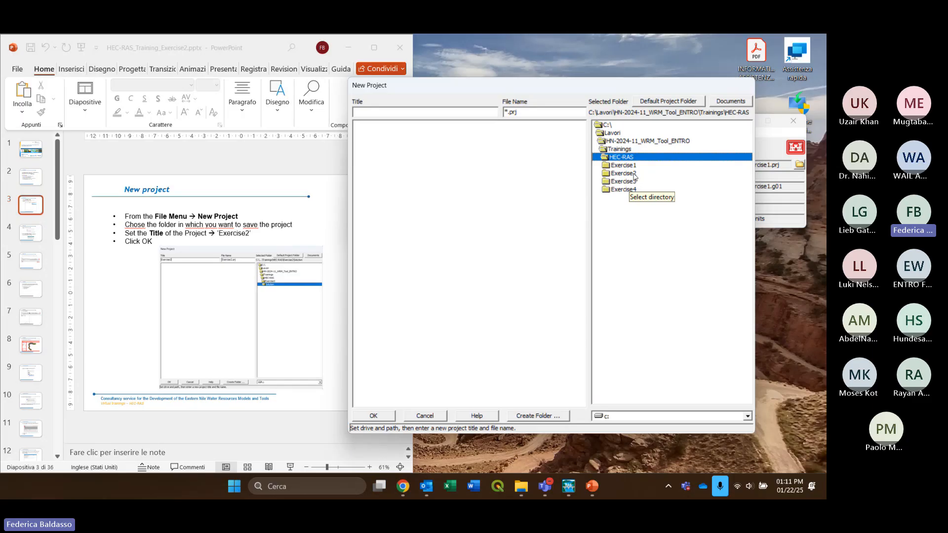
Create a new HEC-RAS project titled Exercise2, saved in the Trainings\HEC-RAS\Exercise2 folder
left_click(634, 174)
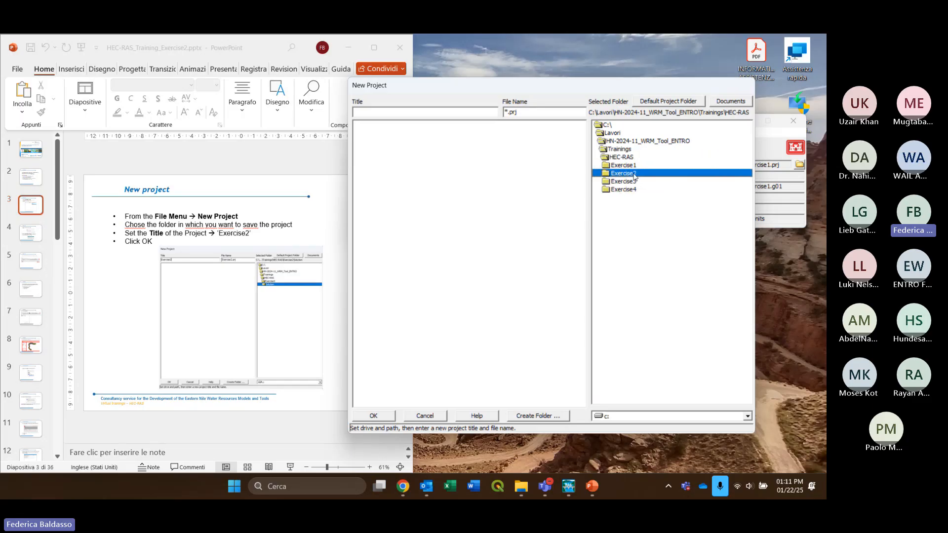
double_click(635, 174)
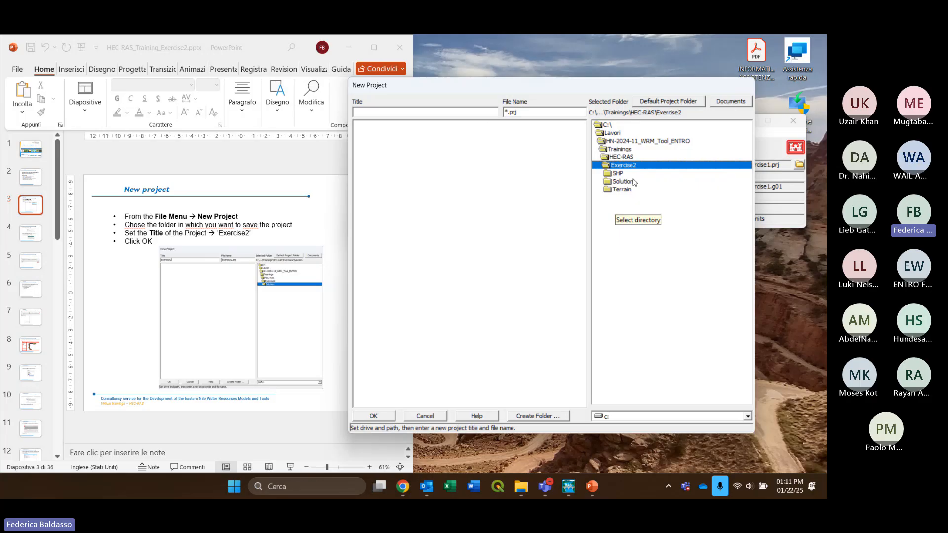
left_click(618, 174)
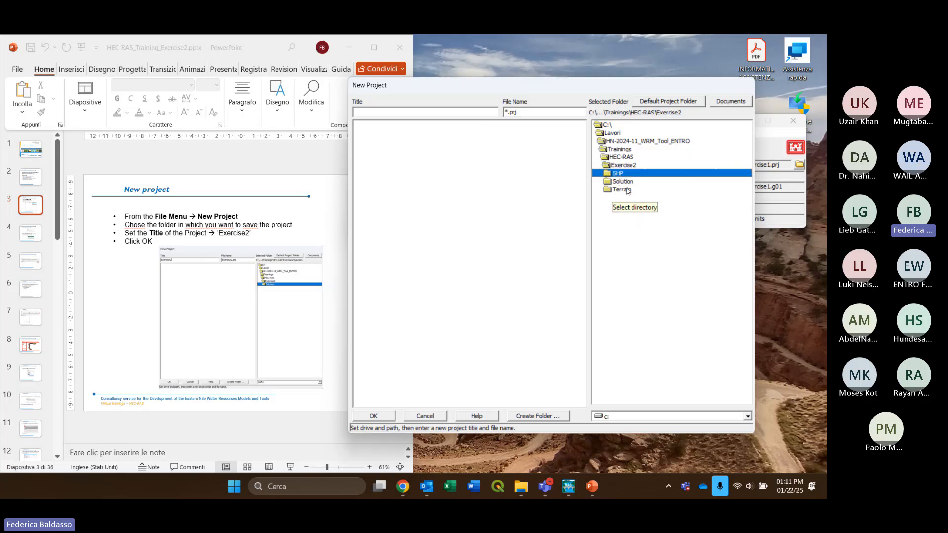
left_click(622, 189)
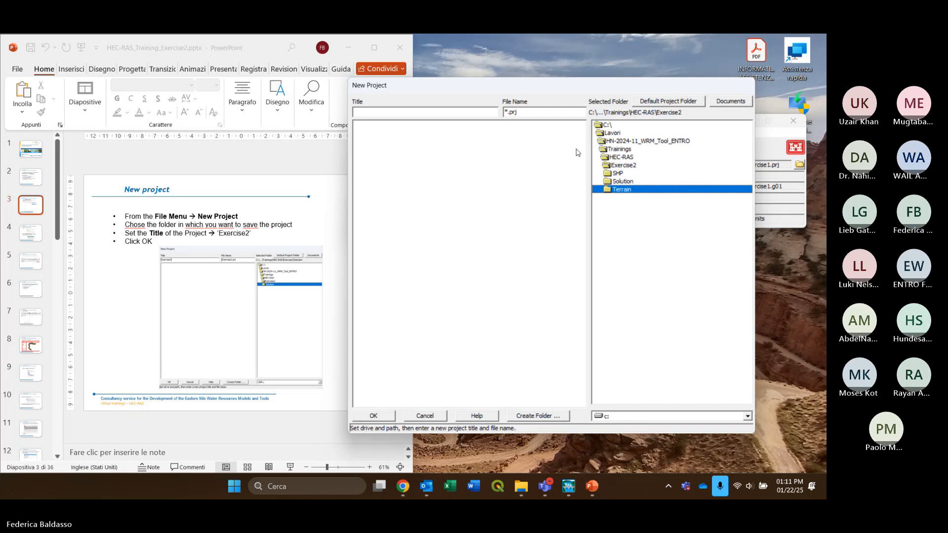
left_click(618, 166)
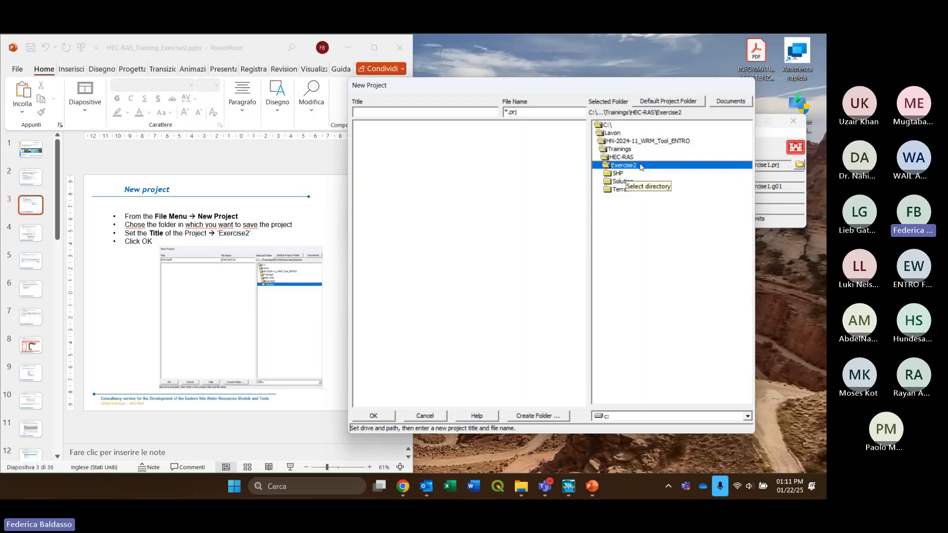
left_click(382, 114)
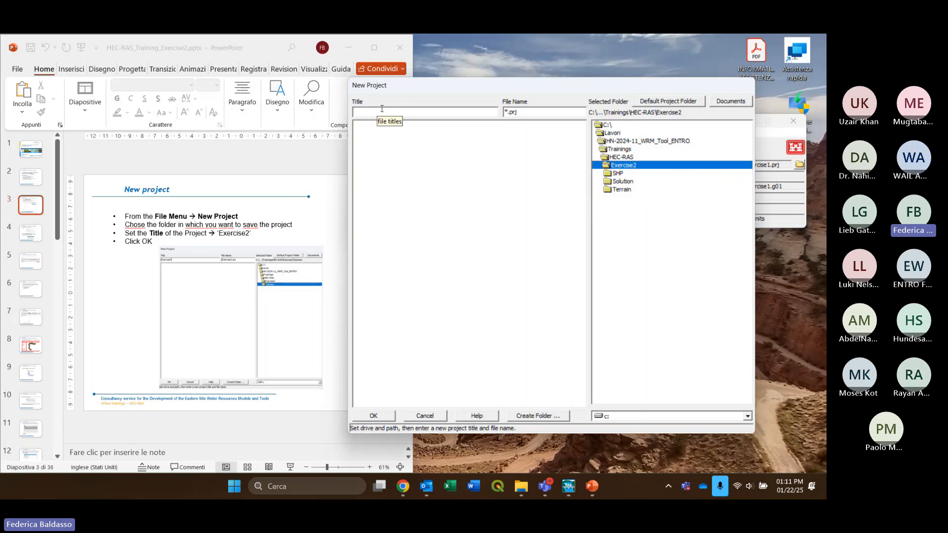
type("Exercise2")
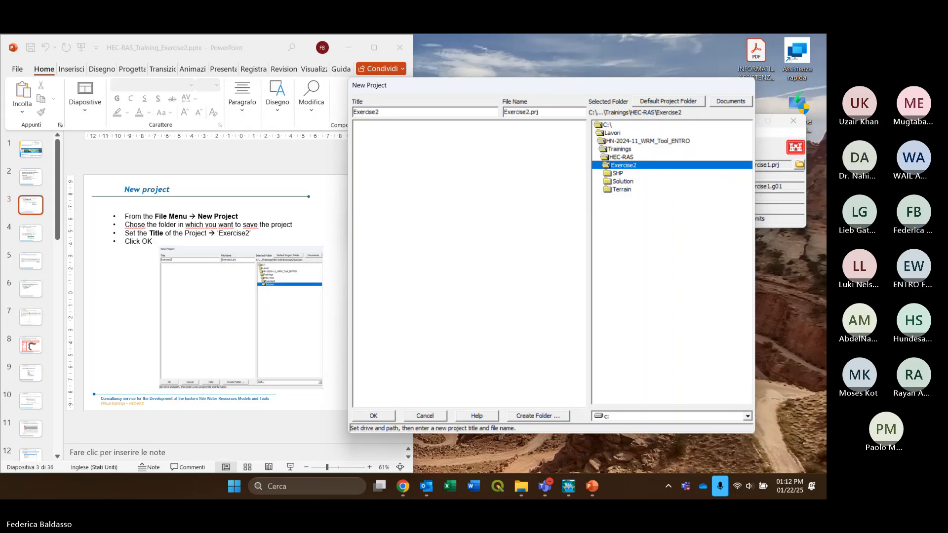
left_click(374, 416)
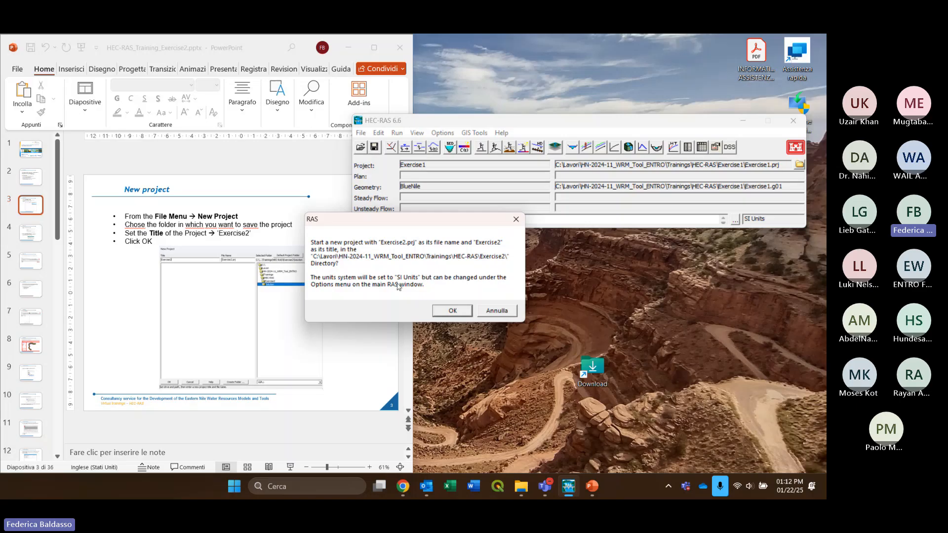
left_click(453, 311)
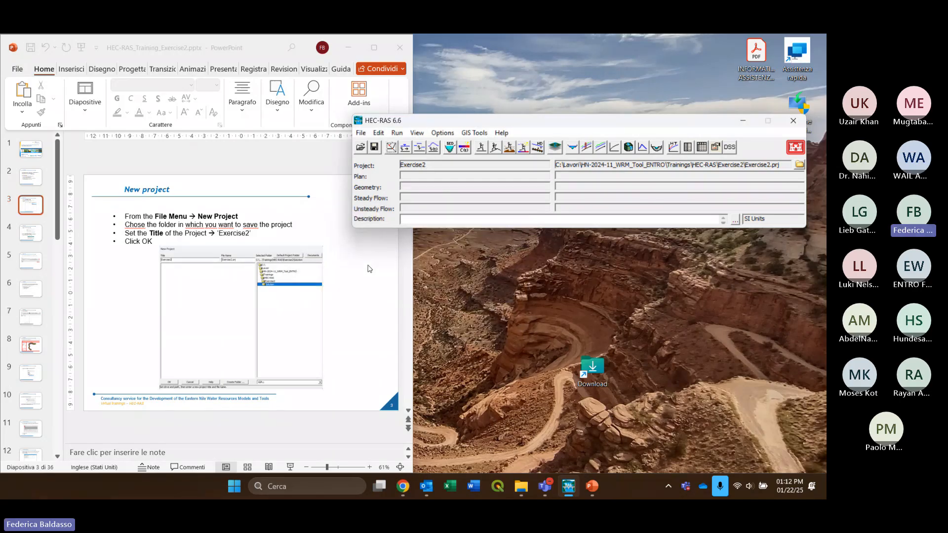
Set the project units to System International (Metric System) as the default for new projects, then advance the presentation to the Ras Mapper slide
scroll(370, 269, "down", 2)
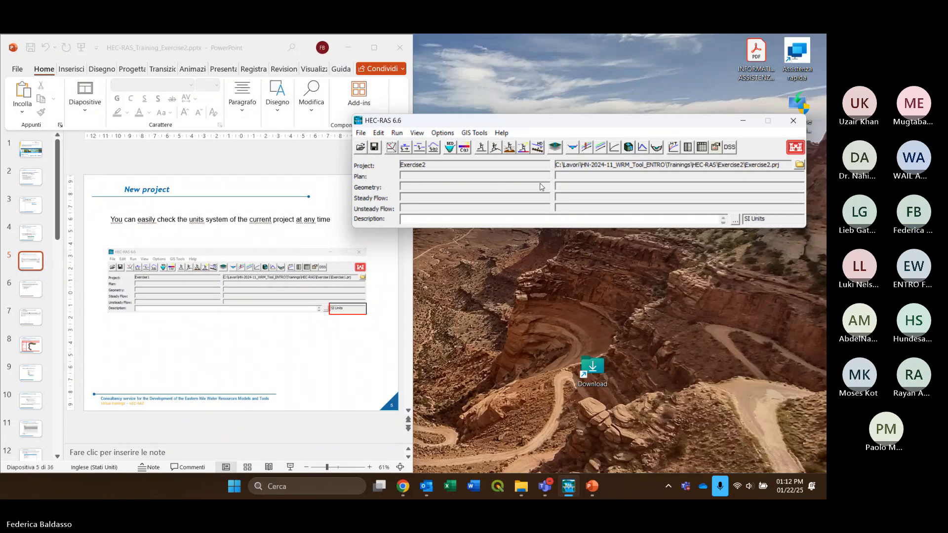
left_click(443, 134)
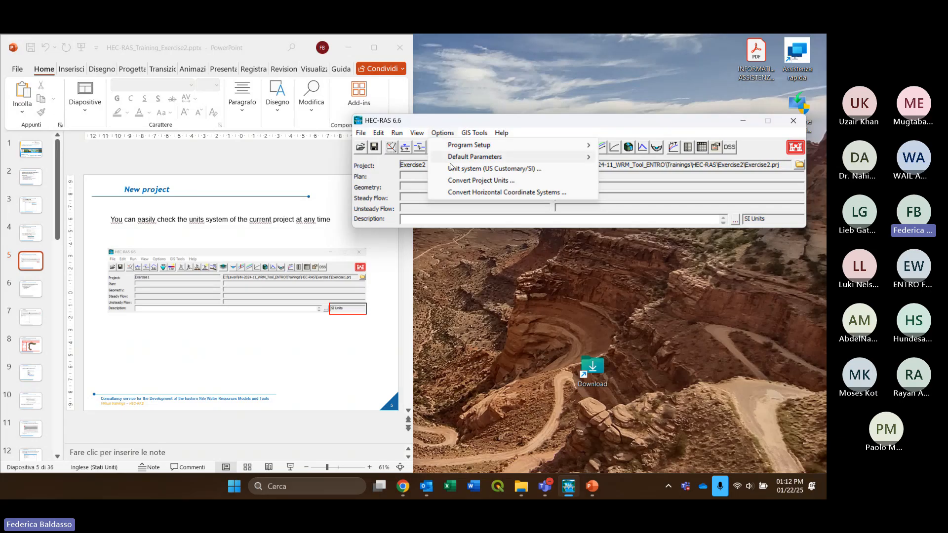
left_click(493, 169)
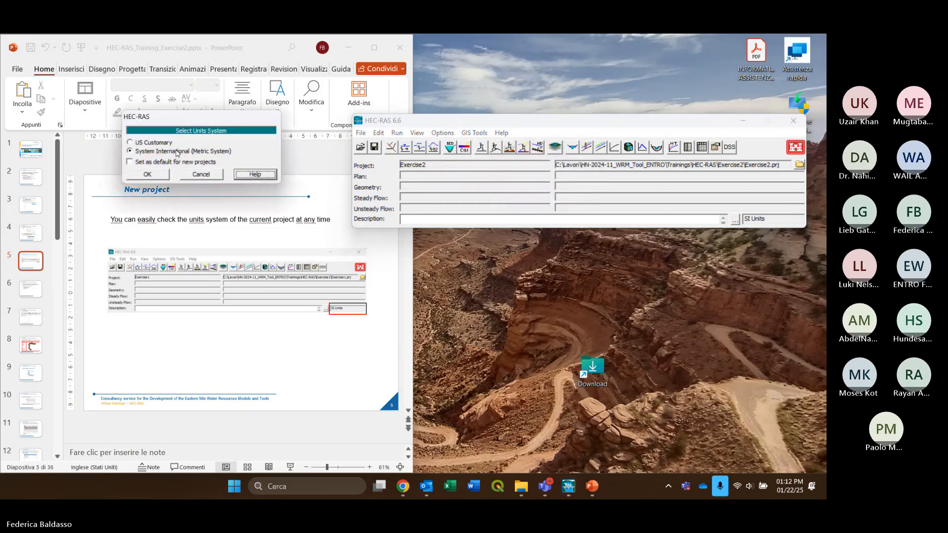
left_click(174, 151)
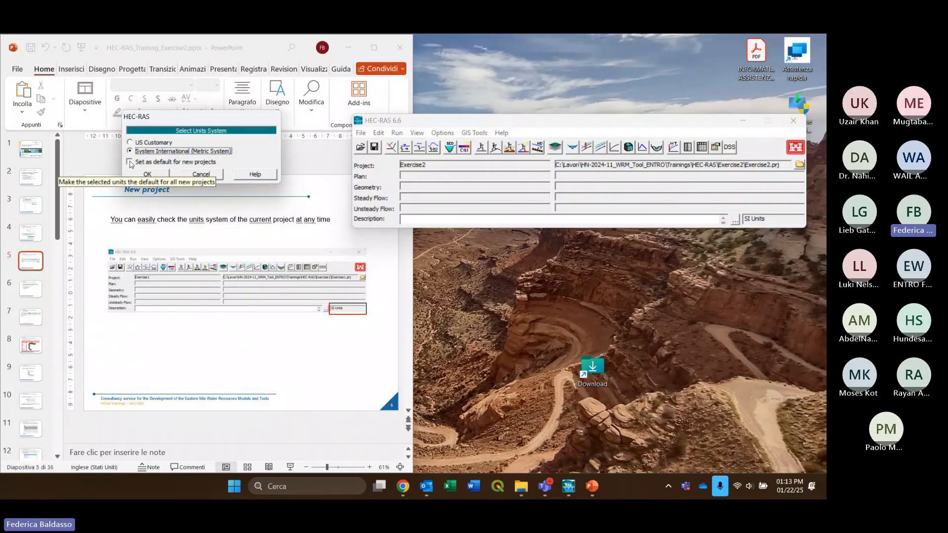
left_click(129, 162)
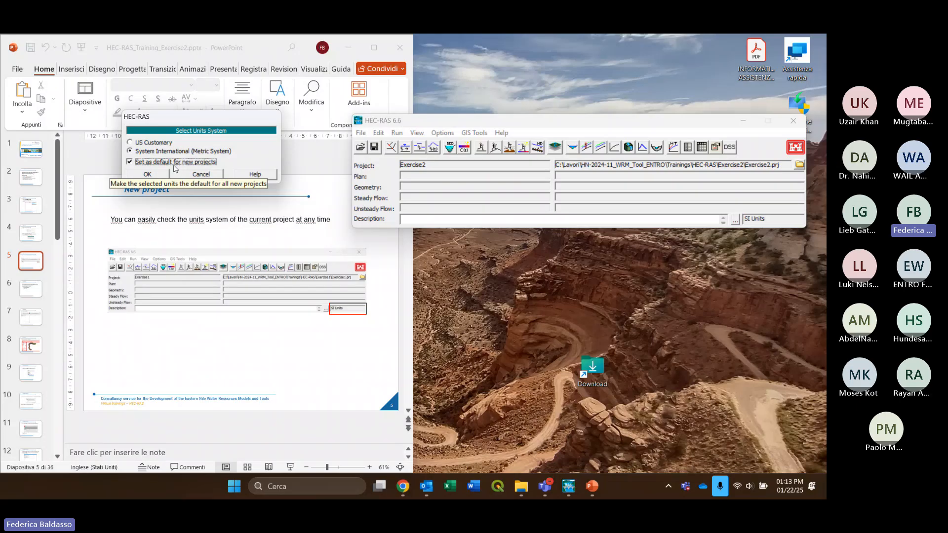
left_click(147, 174)
scroll(326, 242, "down", 1)
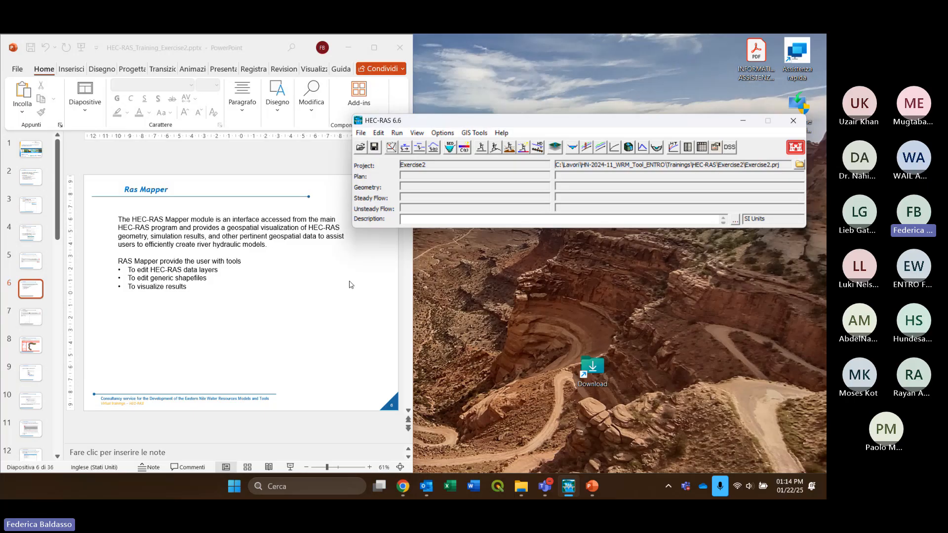
Advance the presentation to the slide describing the RAS Mapper interface and maximize its window to examine the labelled areas
left_click(333, 306)
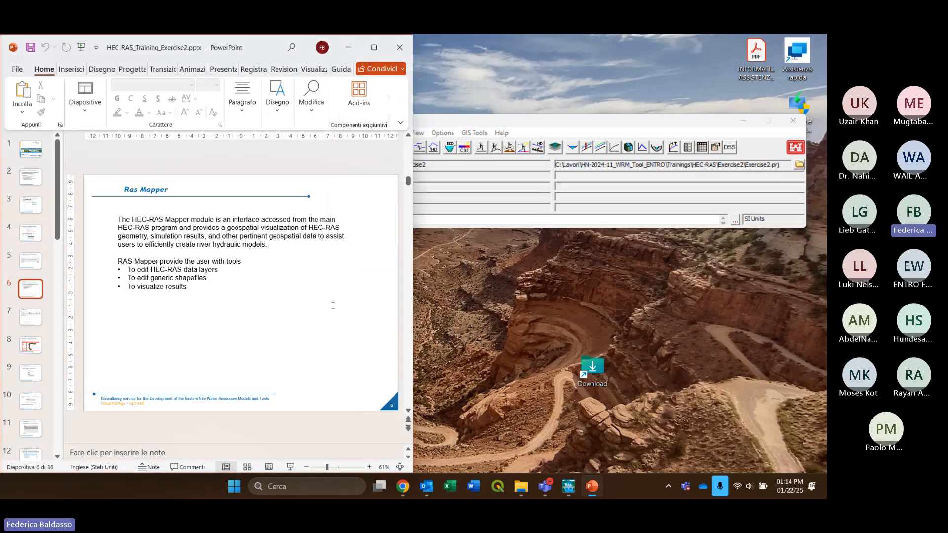
scroll(333, 306, "down", 1)
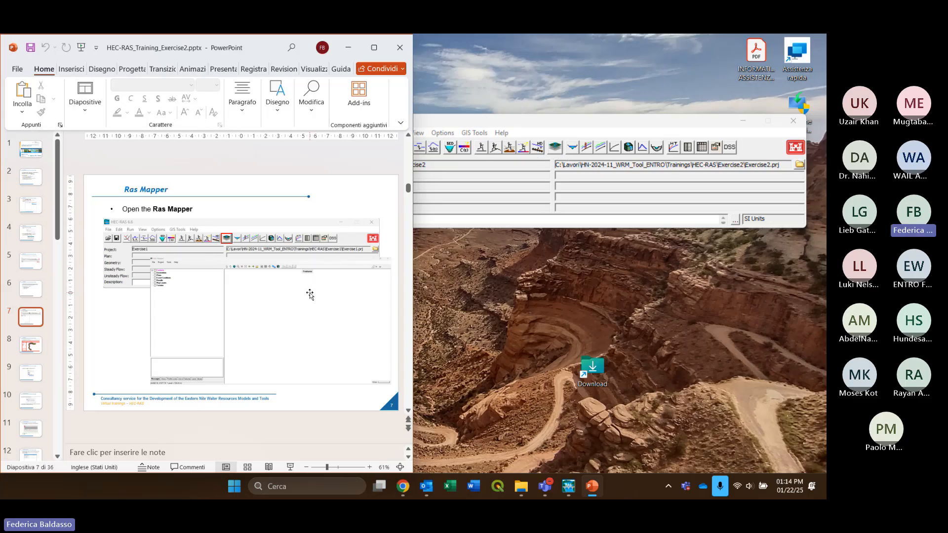
scroll(310, 295, "down", 1)
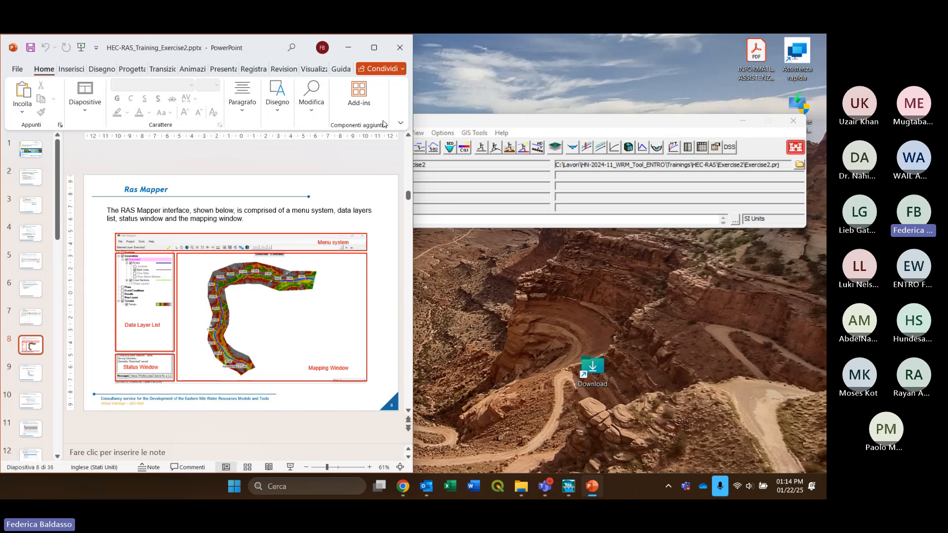
double_click(262, 48)
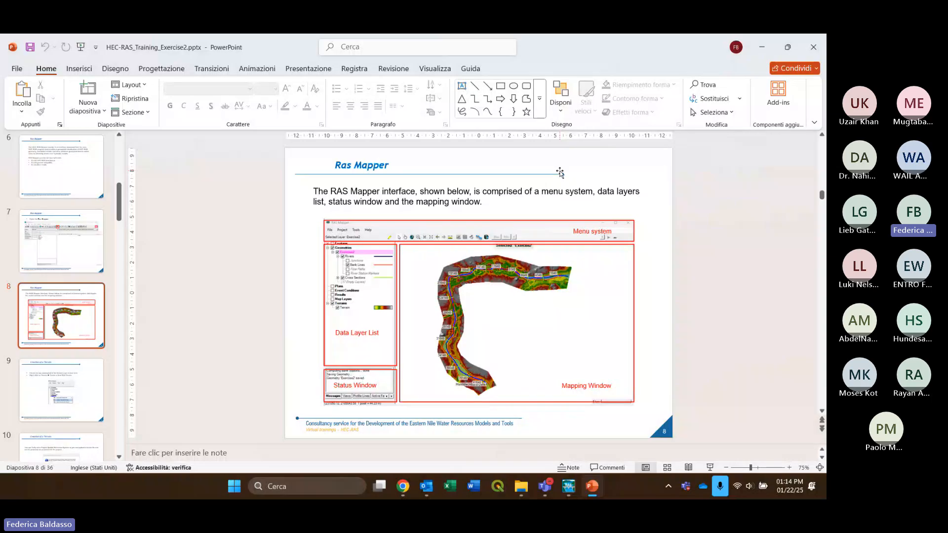
left_click(560, 173)
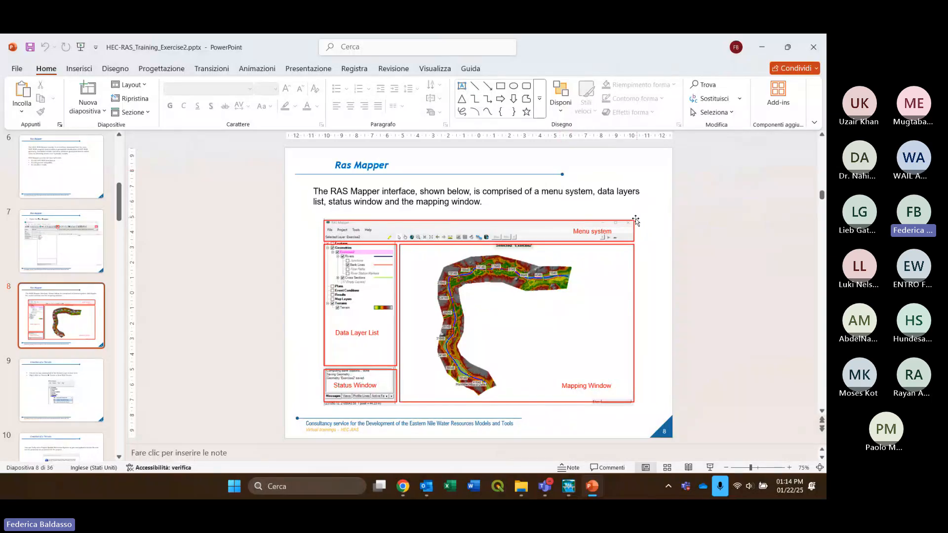
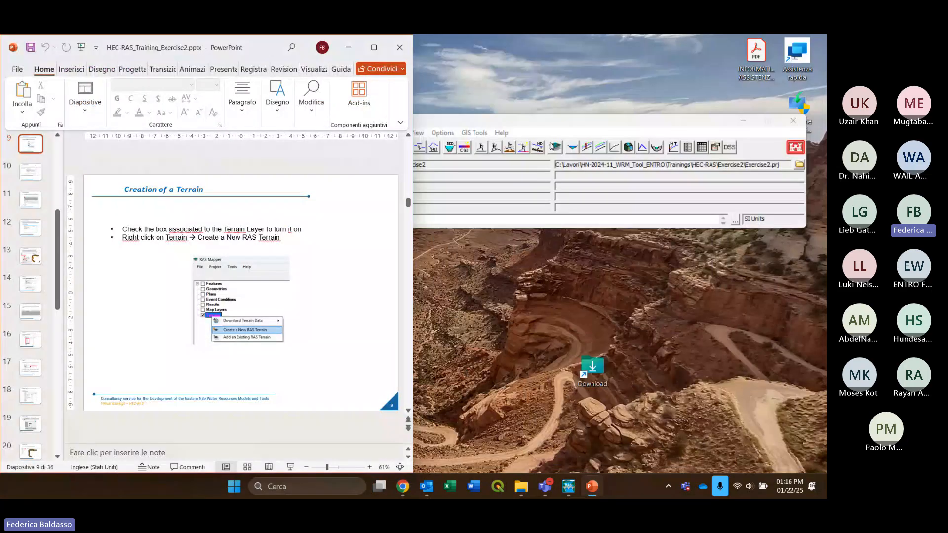
Open RAS Mapper from the HEC-RAS Exercise2 project, move its window clear, and turn on the Terrains layer
left_click(552, 146)
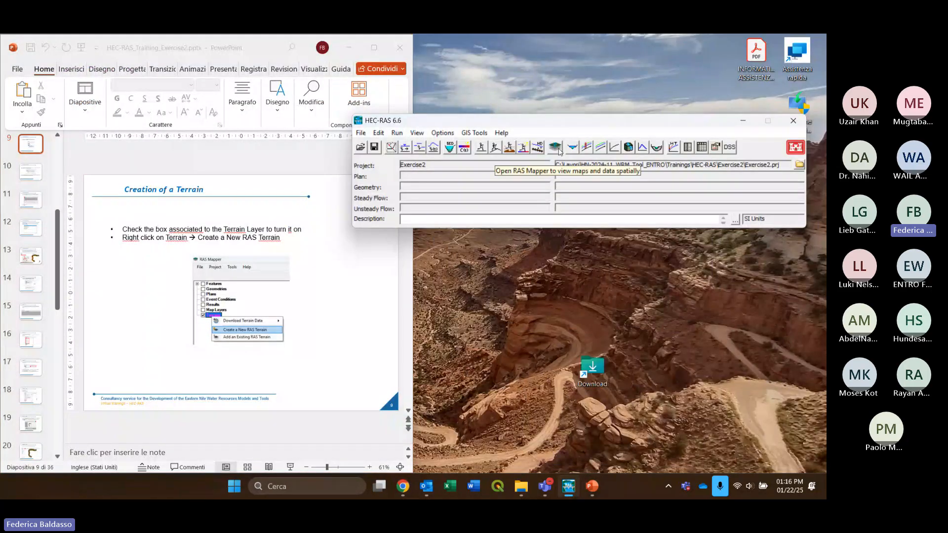
left_click(559, 151)
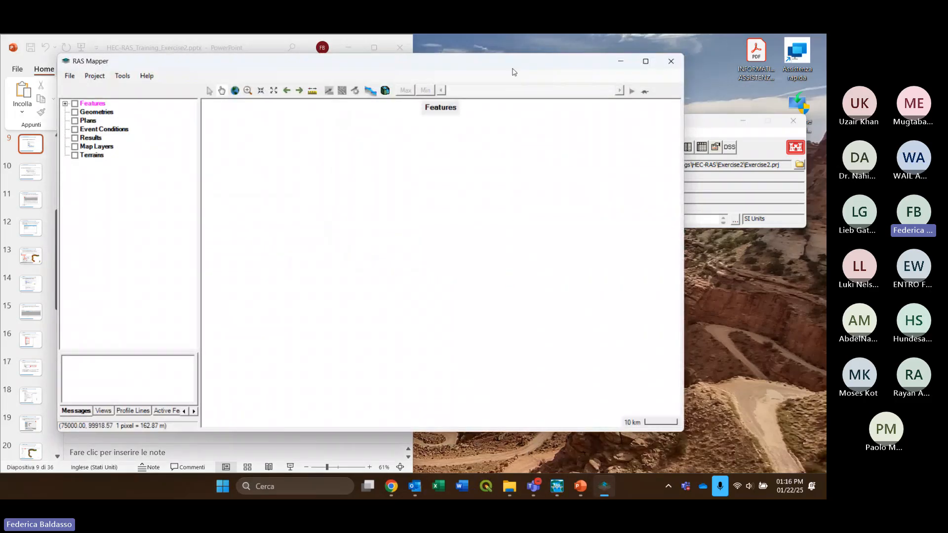
left_click_drag(504, 68, 621, 85)
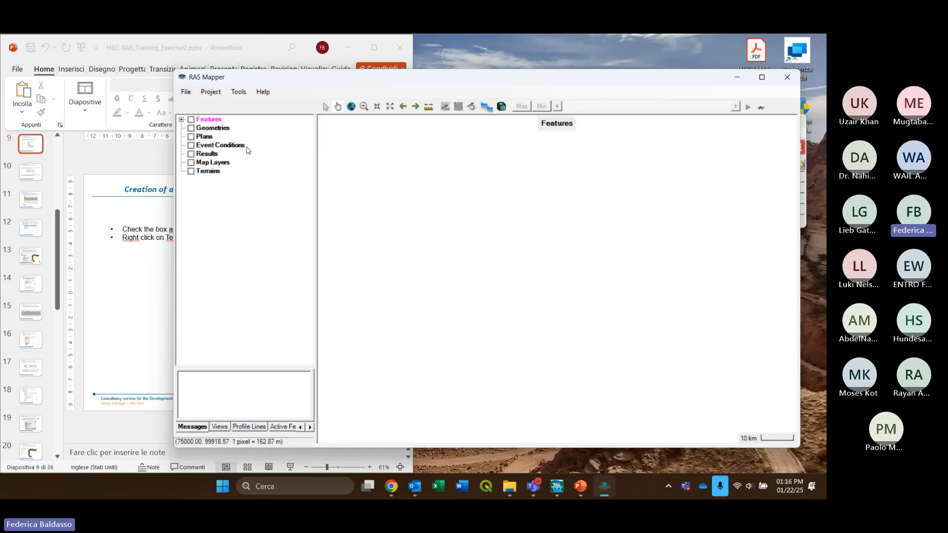
left_click(213, 173)
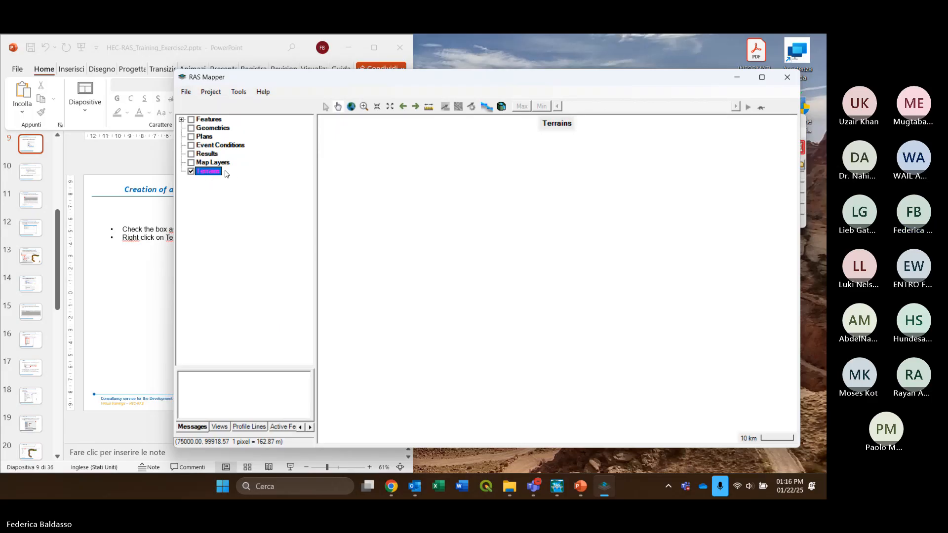
right_click(208, 174)
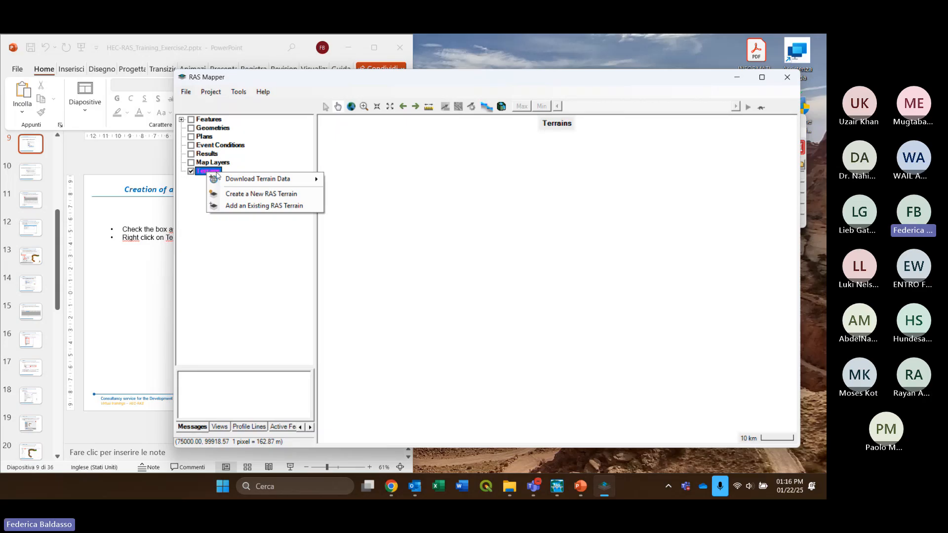
left_click(267, 194)
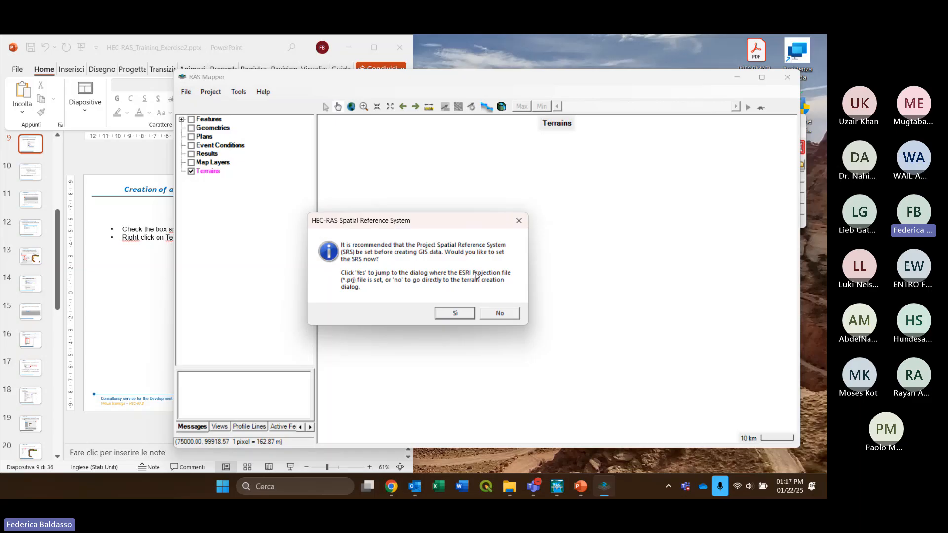
left_click(461, 314)
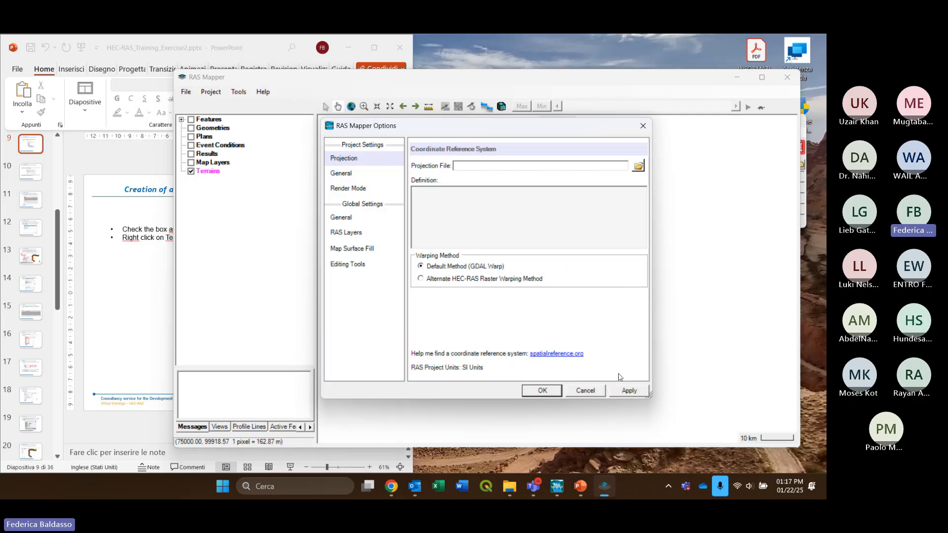
left_click(591, 390)
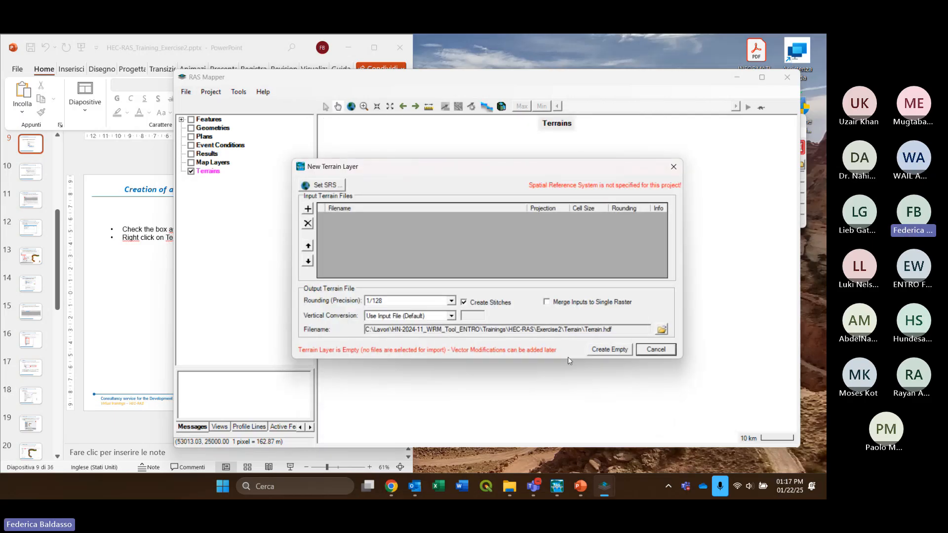
left_click(651, 349)
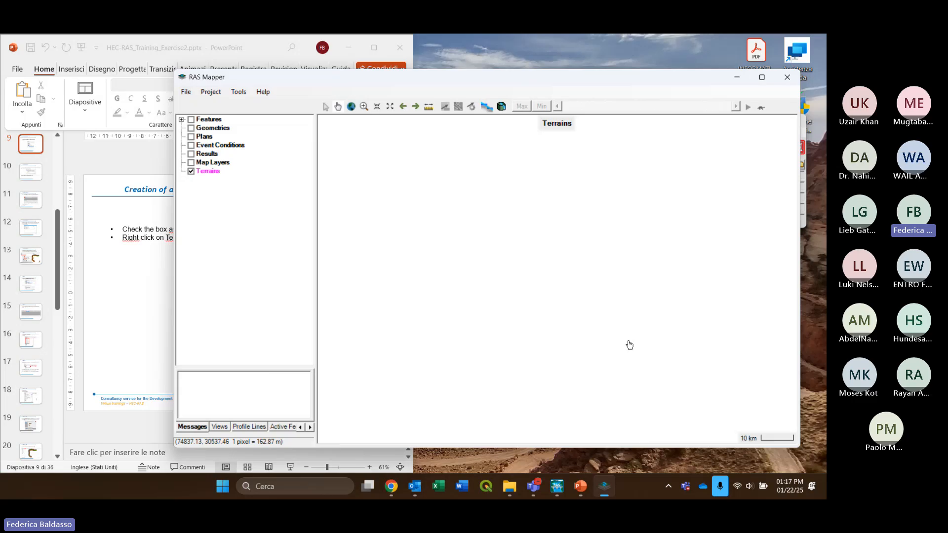
Start a new RAS terrain without presetting the SRS, add DTM.tif from Exercise2\Terrain, and adopt its spatial reference system for the model
right_click(209, 175)
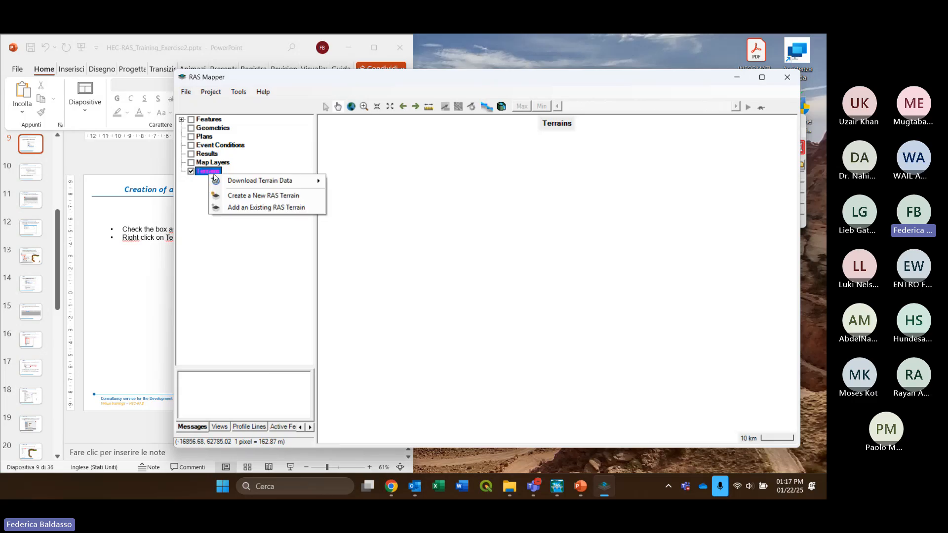
left_click(301, 197)
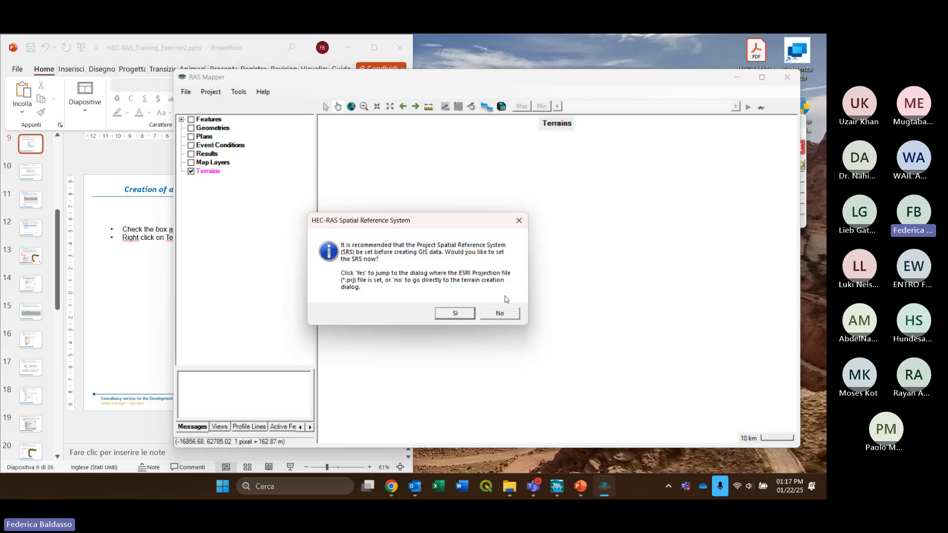
left_click(510, 315)
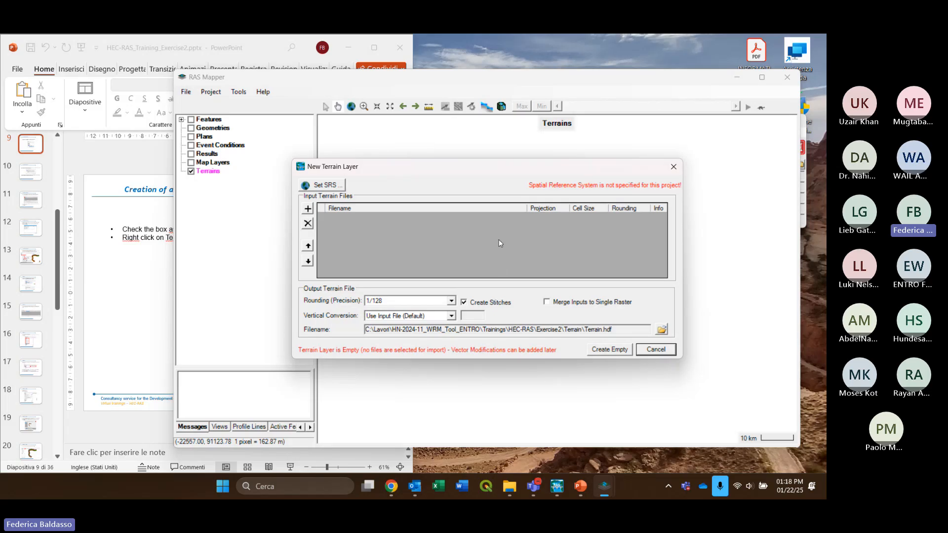
left_click(308, 210)
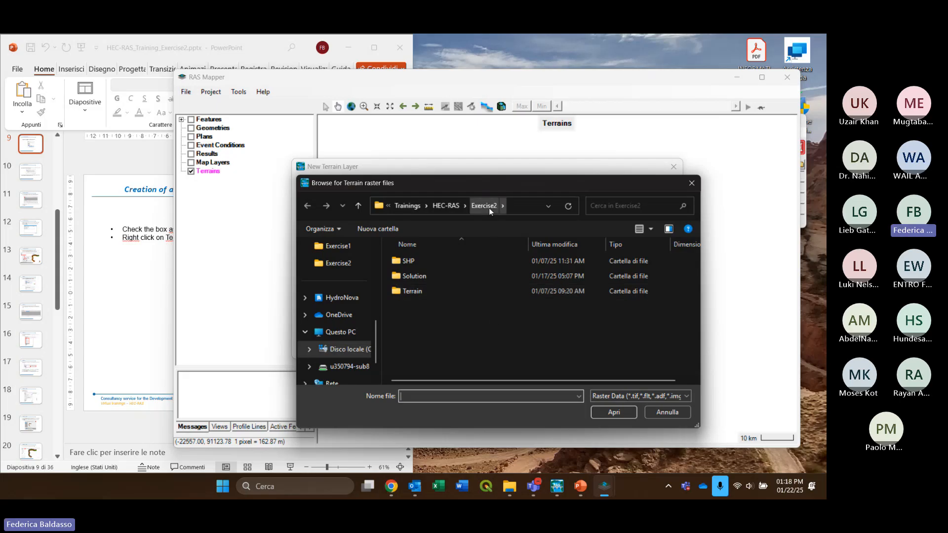
double_click(425, 292)
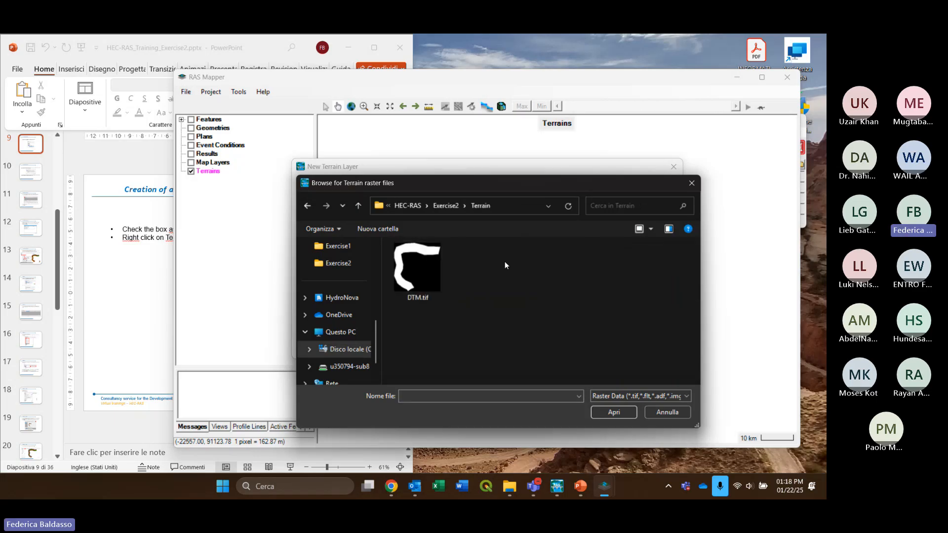
left_click(429, 272)
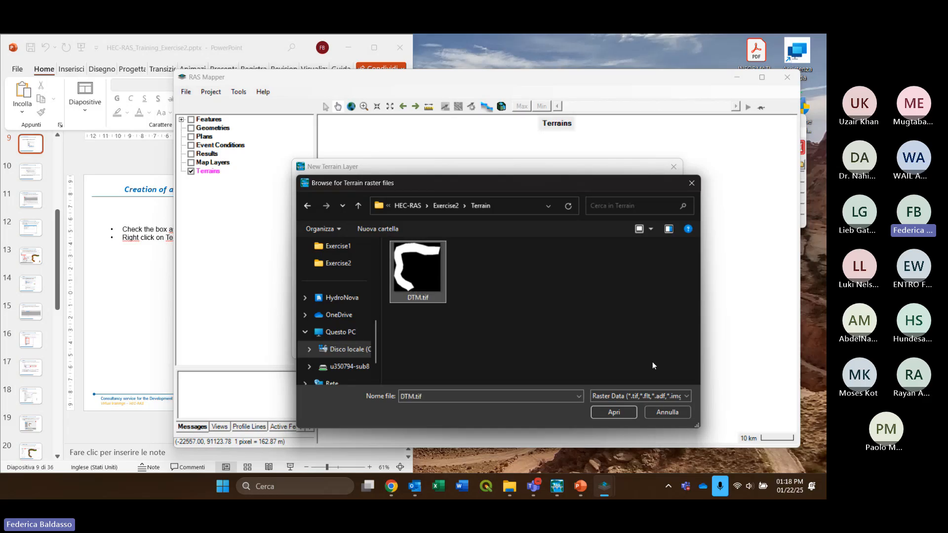
left_click(614, 412)
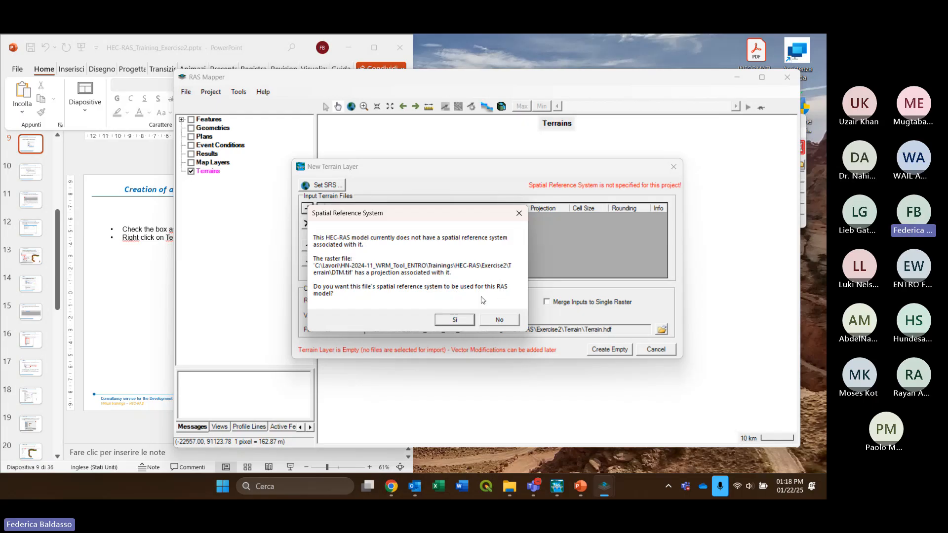
left_click(457, 321)
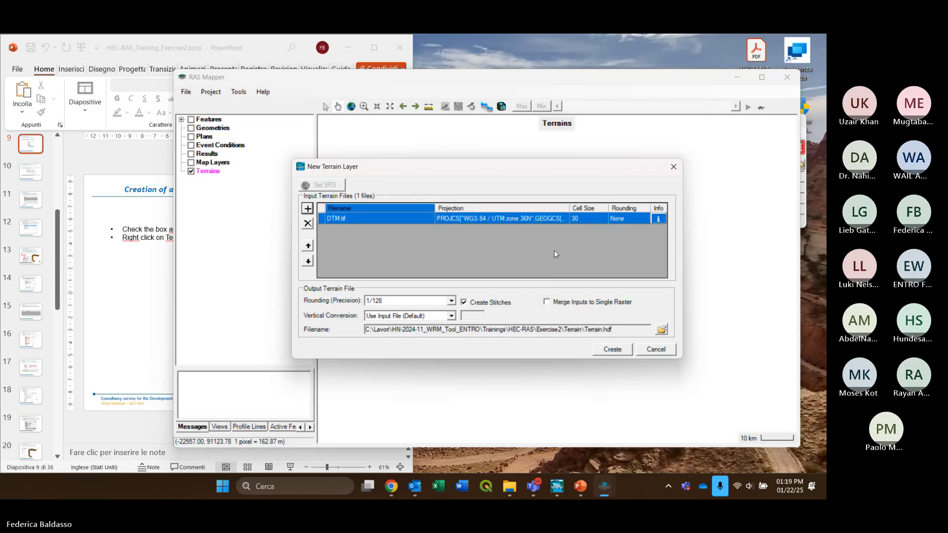
Create the terrain from DTM.tif as Terrain.hdf with 1/128 rounding and stitches, then close the computation log
left_click(612, 350)
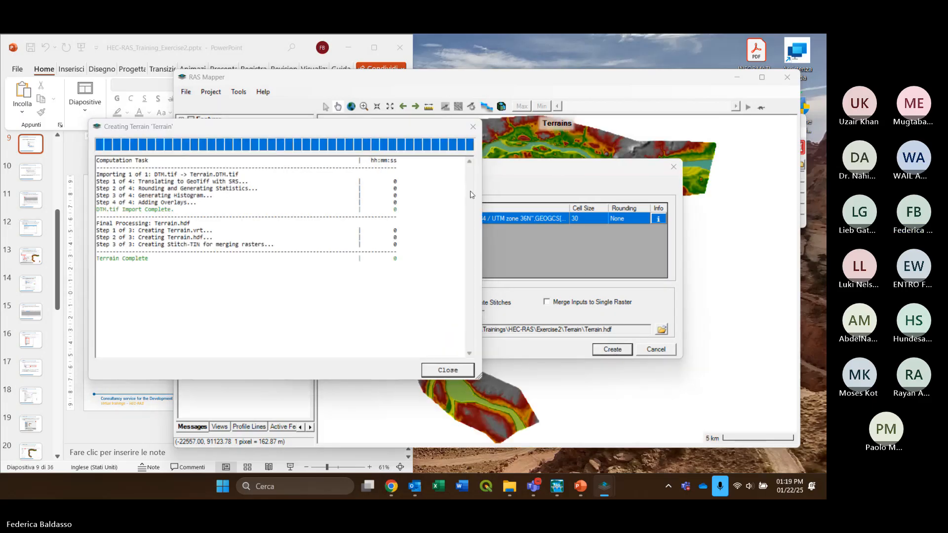
left_click_drag(360, 128, 524, 126)
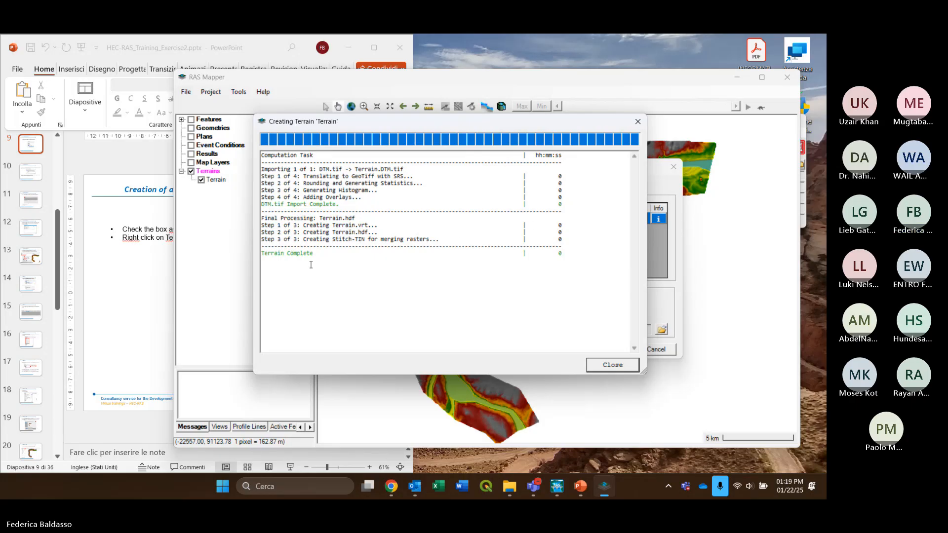
mouse_move(286, 253)
left_mouse_down()
mouse_move(265, 253)
mouse_move(269, 247)
left_mouse_up()
left_click(328, 270)
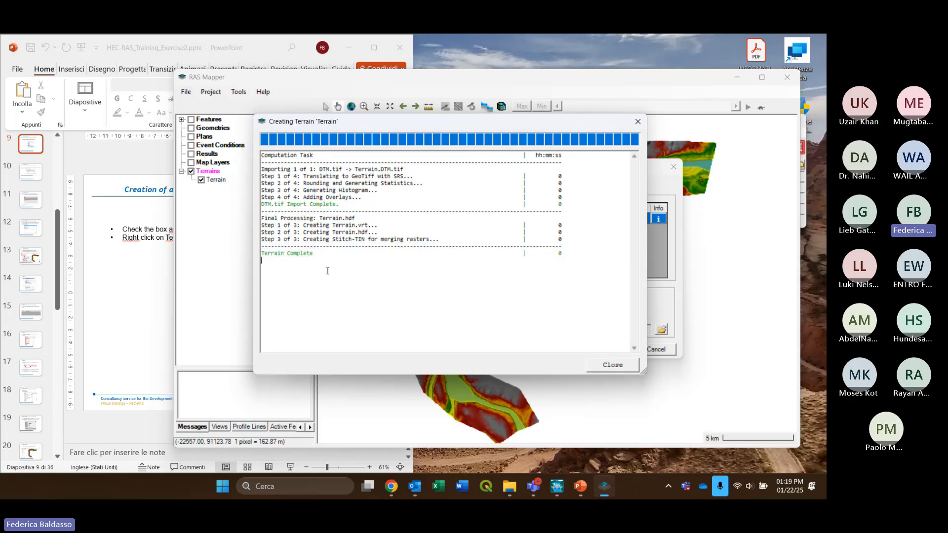
left_click(614, 365)
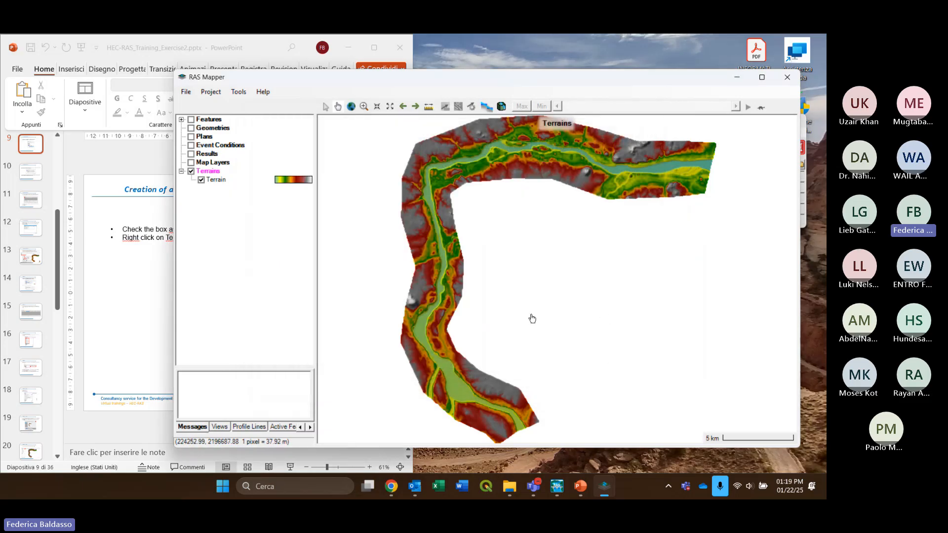
Select the Terrain layer and examine its elevation legend and the river valley up to the northwestern bend
scroll(546, 310, "down", 1)
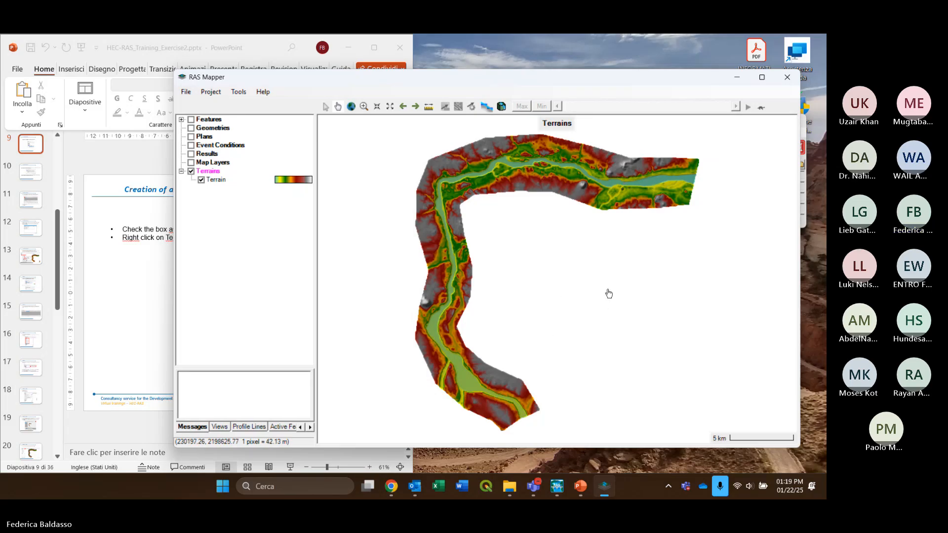
scroll(465, 236, "up", 2)
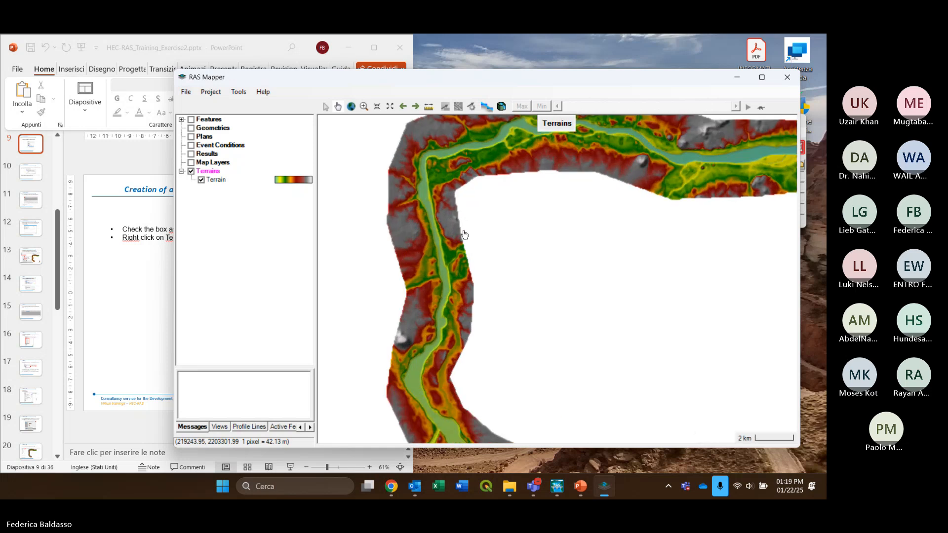
left_click(219, 182)
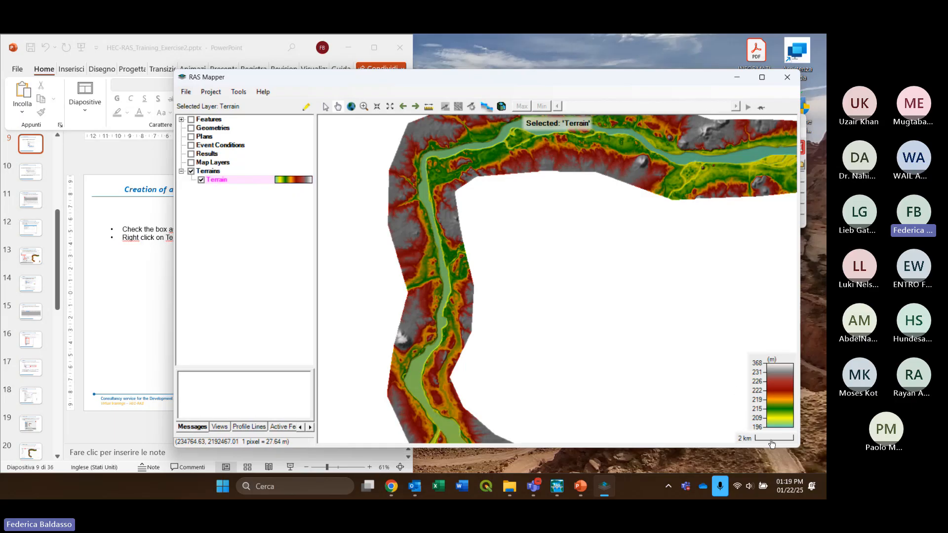
scroll(451, 268, "up", 2)
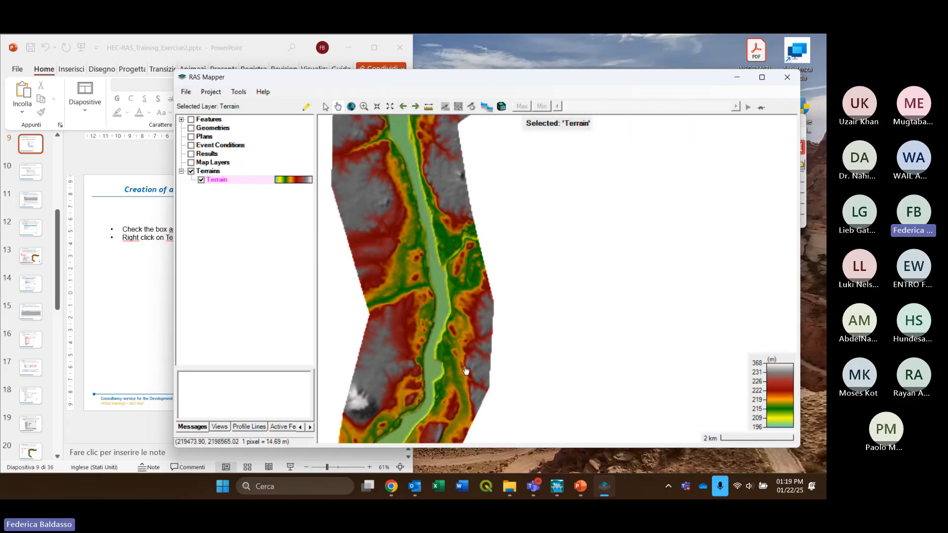
scroll(439, 272, "up", 2)
left_click_drag(483, 173, 530, 384)
left_click_drag(480, 202, 551, 314)
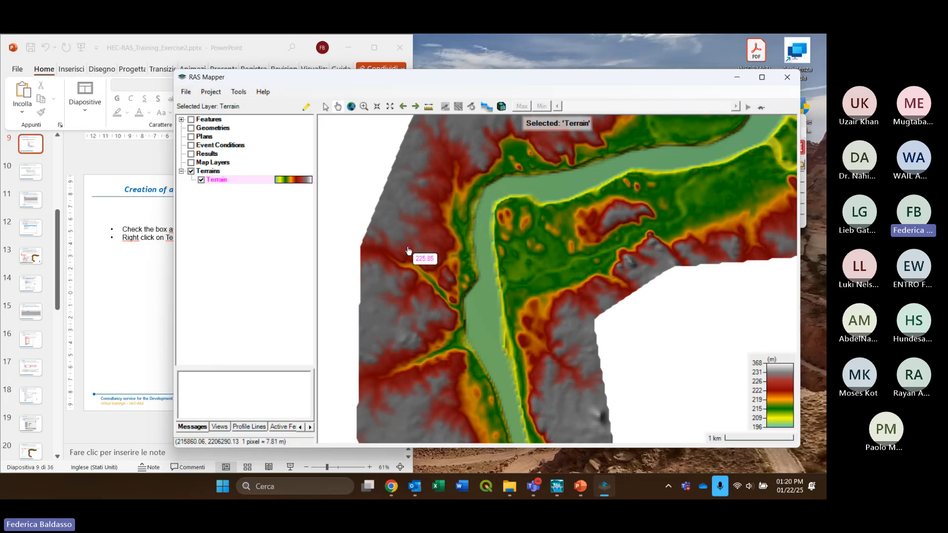
Set the Terrain layer's surface legend to update with the view and close the layer properties
double_click(237, 183)
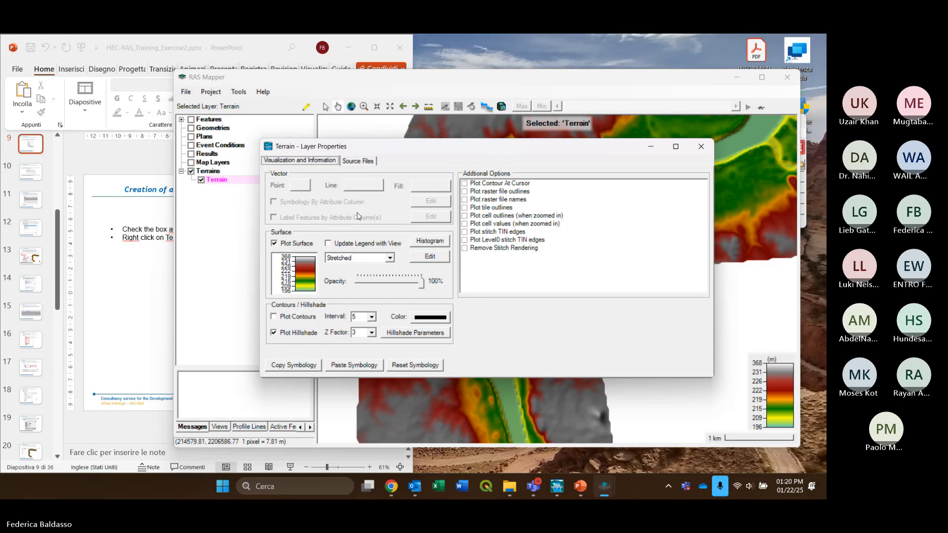
left_click(328, 245)
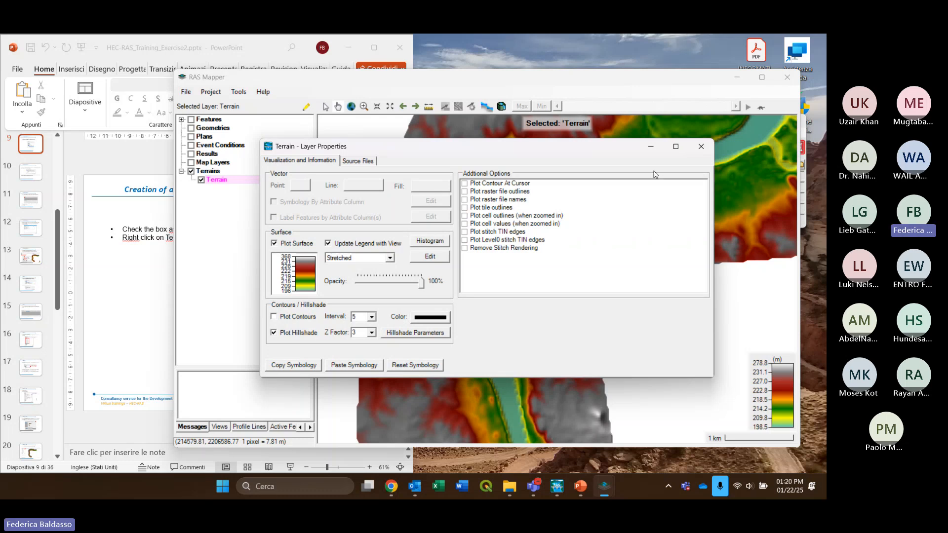
left_click(701, 147)
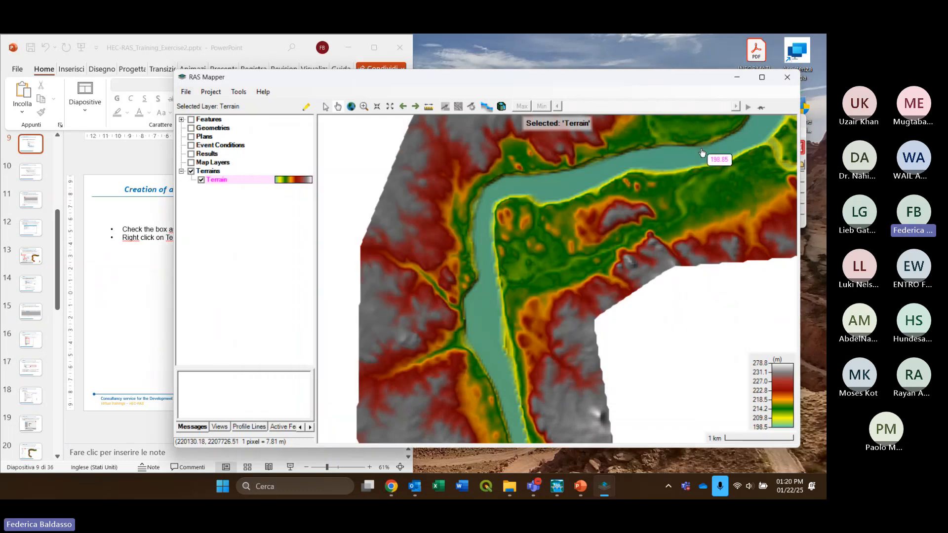
Examine the river valley in the terrain from the northwestern bend to the eastern end, comparing the elevation legend at different zoom levels
scroll(471, 297, "up", 3)
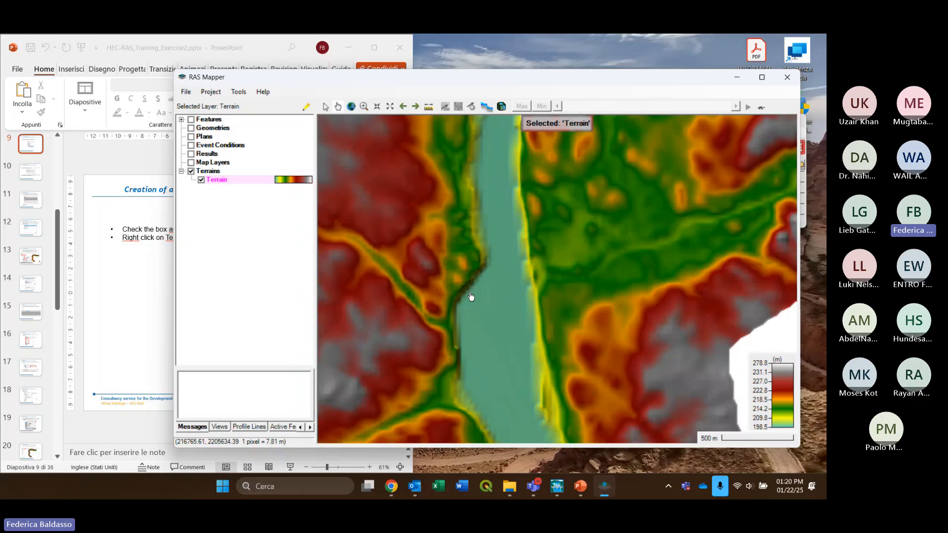
left_click_drag(568, 219, 475, 403)
left_click_drag(644, 270, 506, 314)
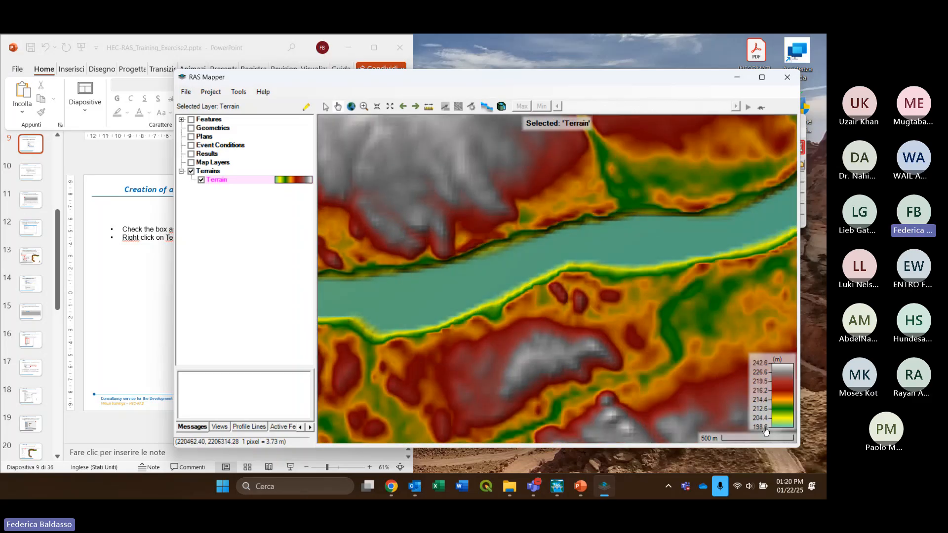
left_click_drag(674, 278, 368, 416)
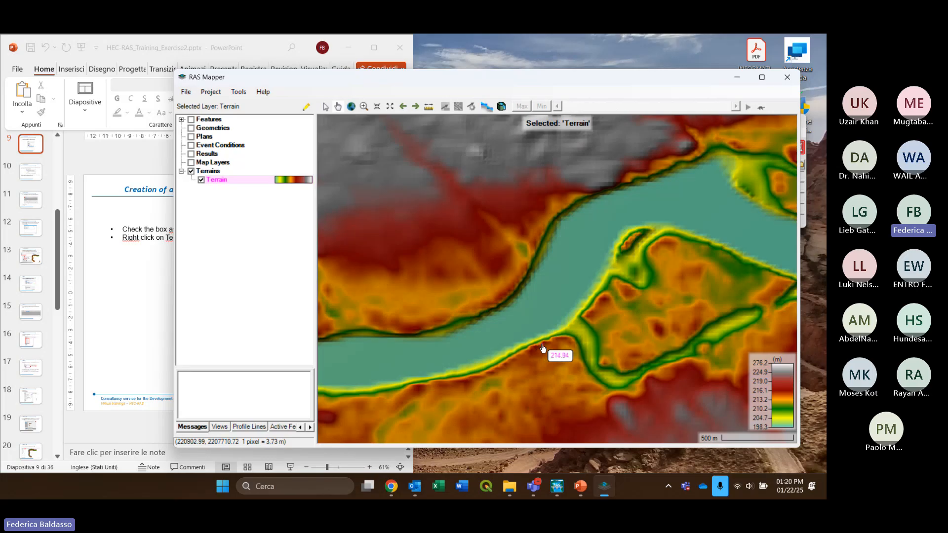
scroll(547, 342, "down", 2)
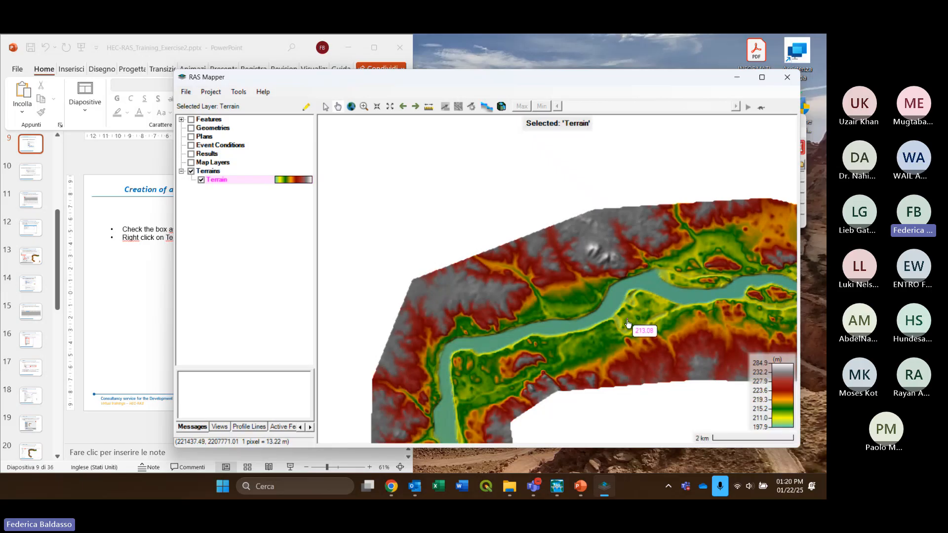
scroll(627, 324, "down", 1)
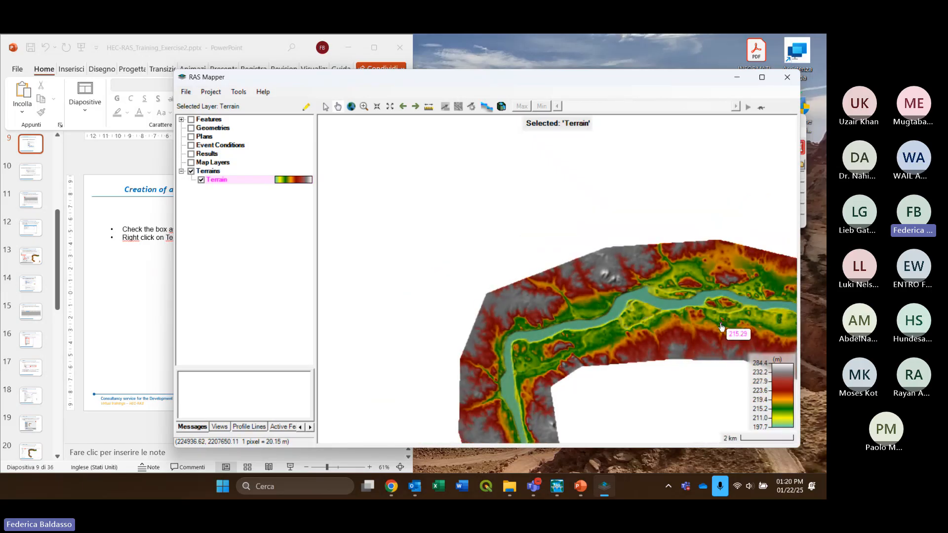
scroll(717, 323, "up", 1)
scroll(716, 319, "up", 1)
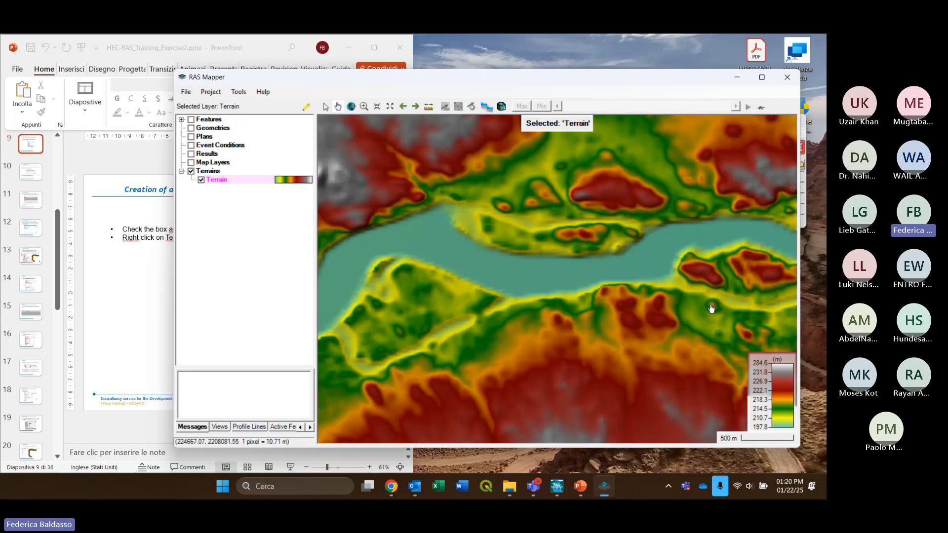
scroll(710, 304, "up", 2)
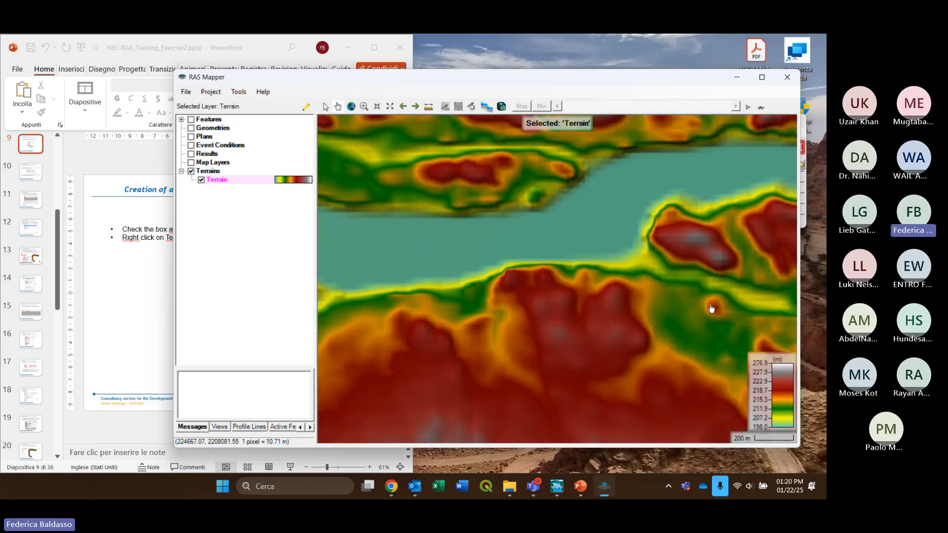
left_click_drag(706, 291, 537, 366)
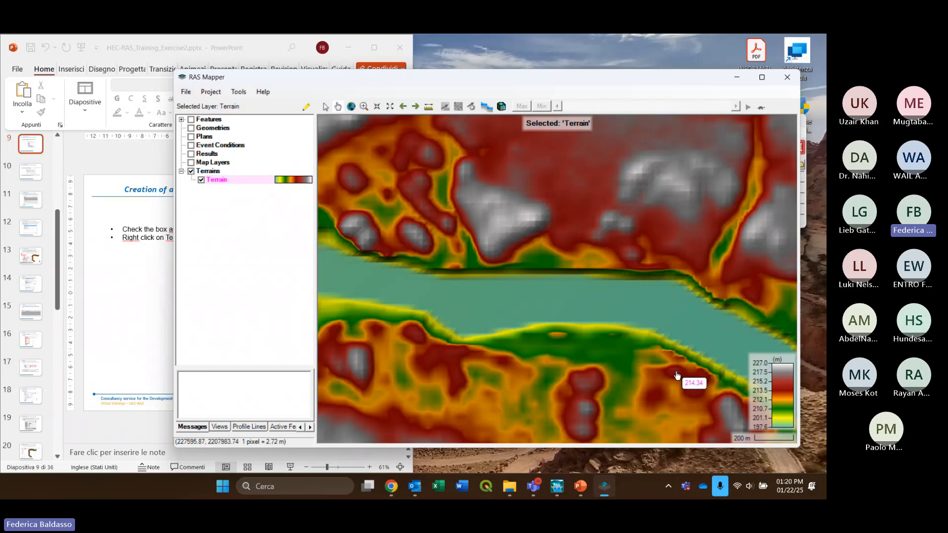
scroll(626, 311, "down", 2)
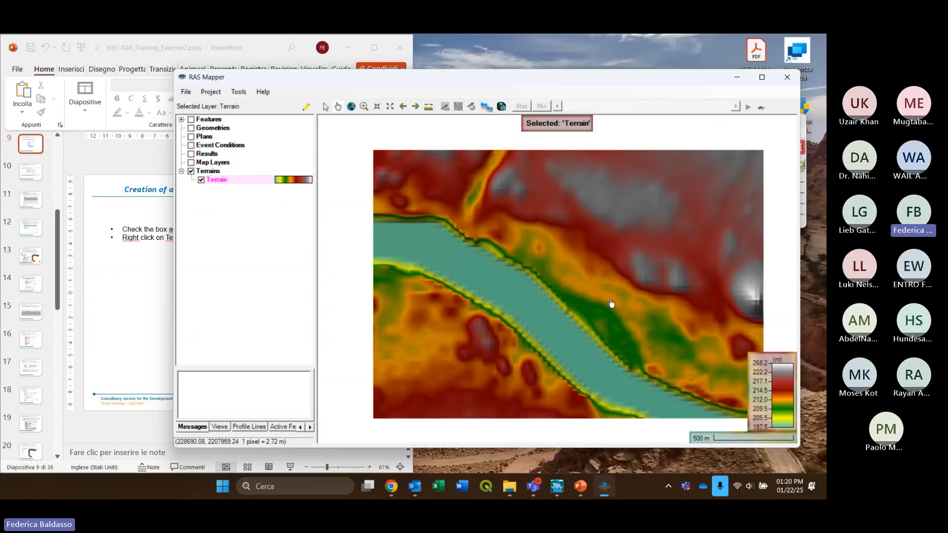
scroll(611, 301, "down", 2)
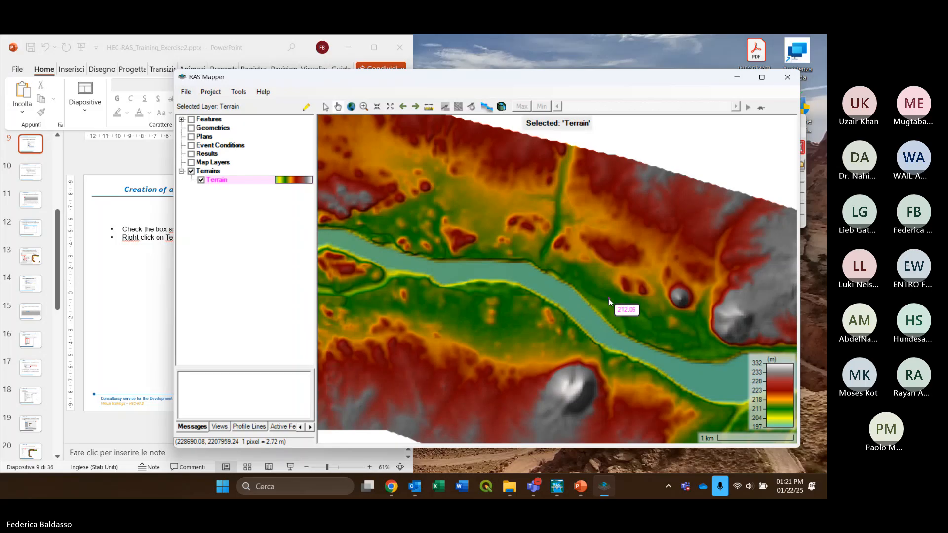
scroll(609, 298, "down", 3)
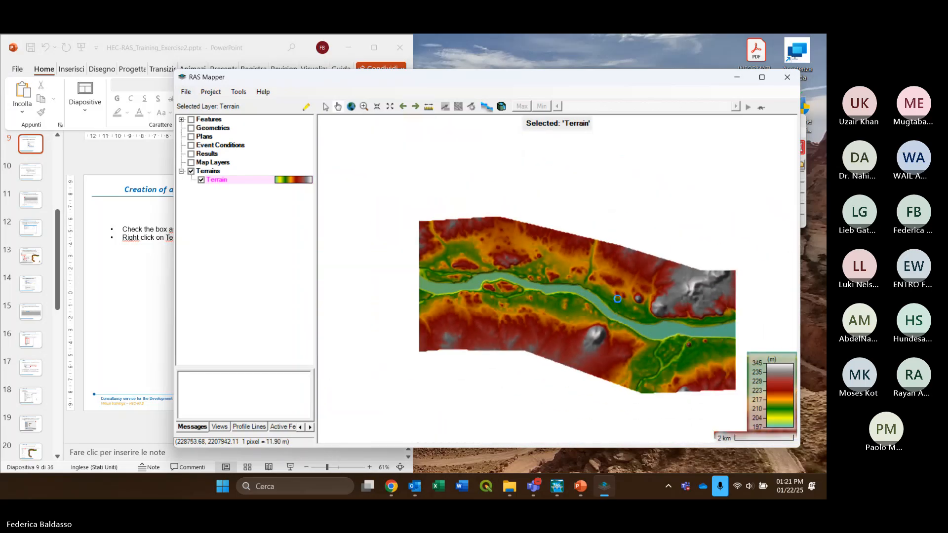
scroll(618, 299, "down", 2)
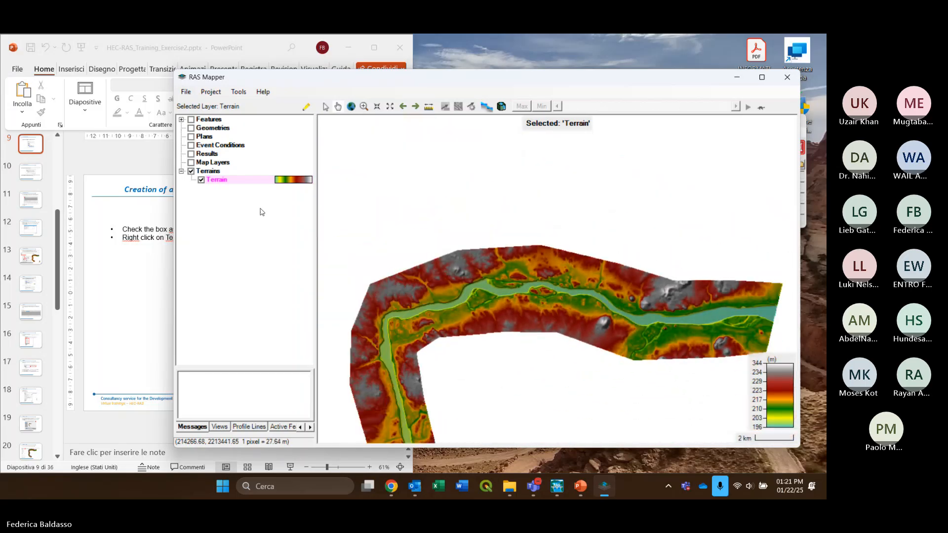
Narrow and reposition the RAS Mapper window beside the PowerPoint exercise slides and advance them to the Geometry instructions on slide 14
left_click_drag(175, 247, 311, 249)
left_click_drag(560, 83, 581, 79)
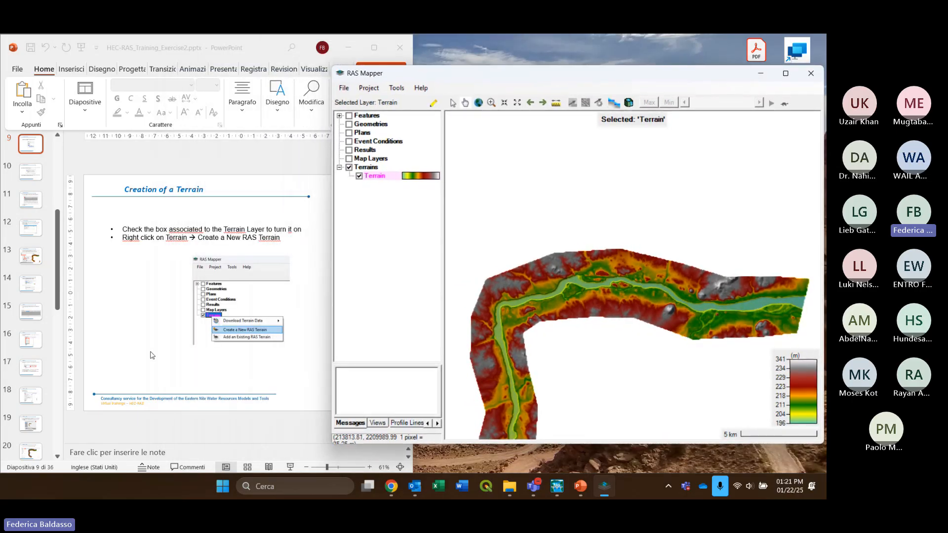
scroll(152, 355, "down", 1)
scroll(151, 351, "down", 1)
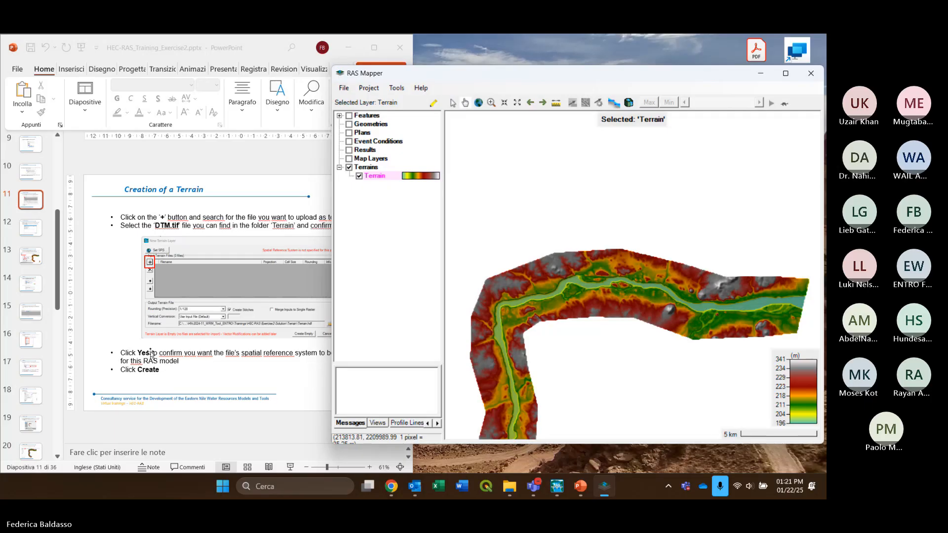
scroll(151, 352, "down", 1)
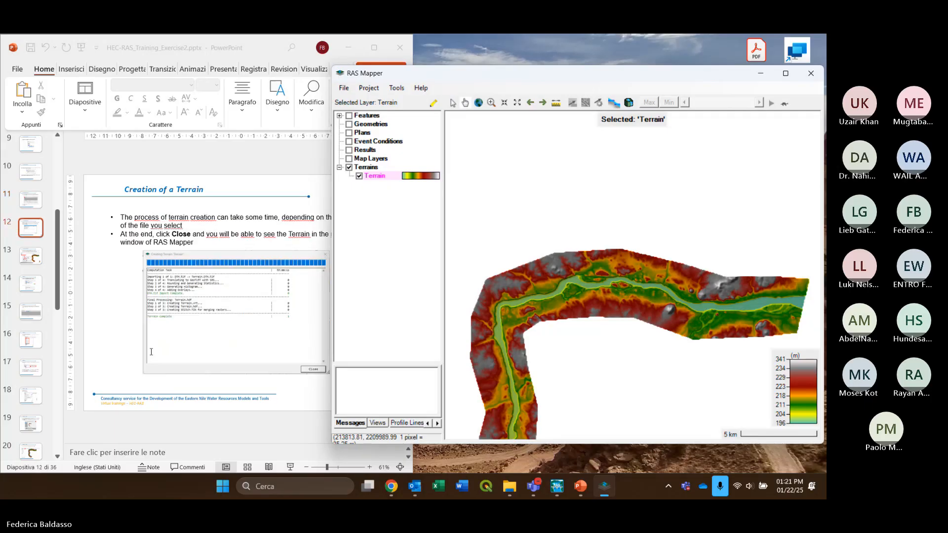
scroll(151, 352, "down", 1)
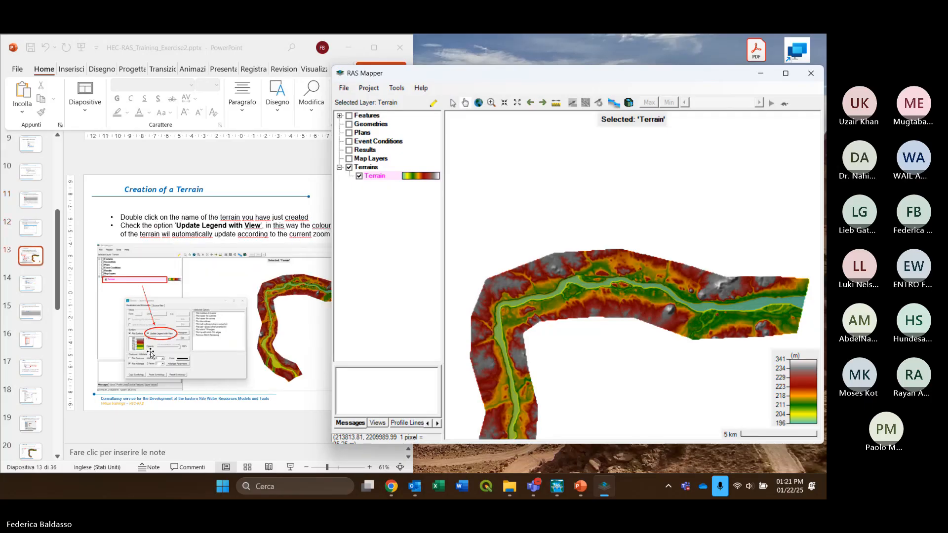
scroll(151, 354, "down", 1)
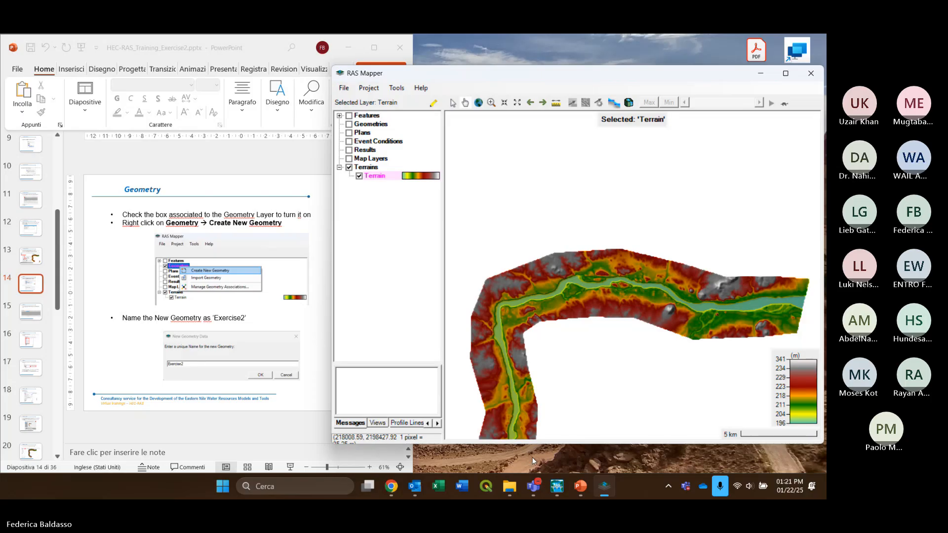
Switch to the Teams meeting window, check its chat for new messages, and minimize it
mouse_move(535, 491)
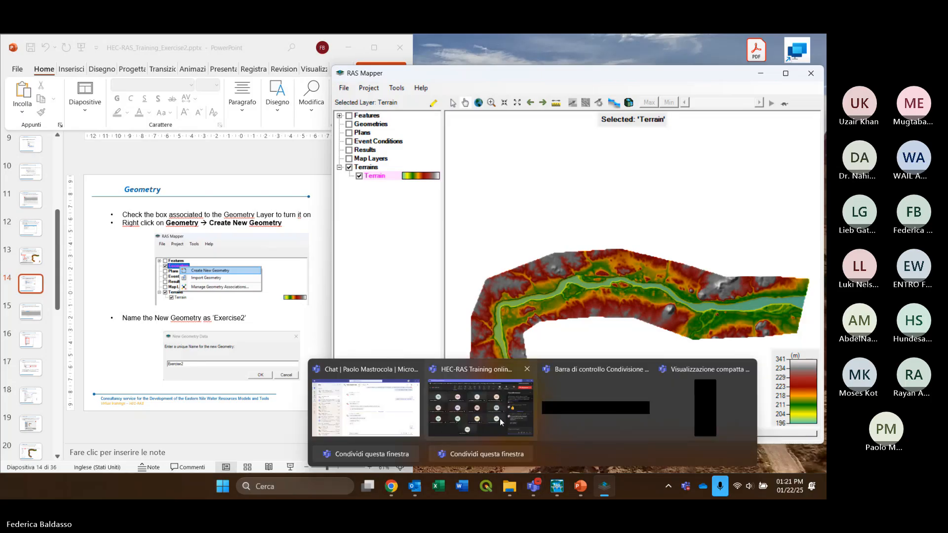
mouse_move(500, 419)
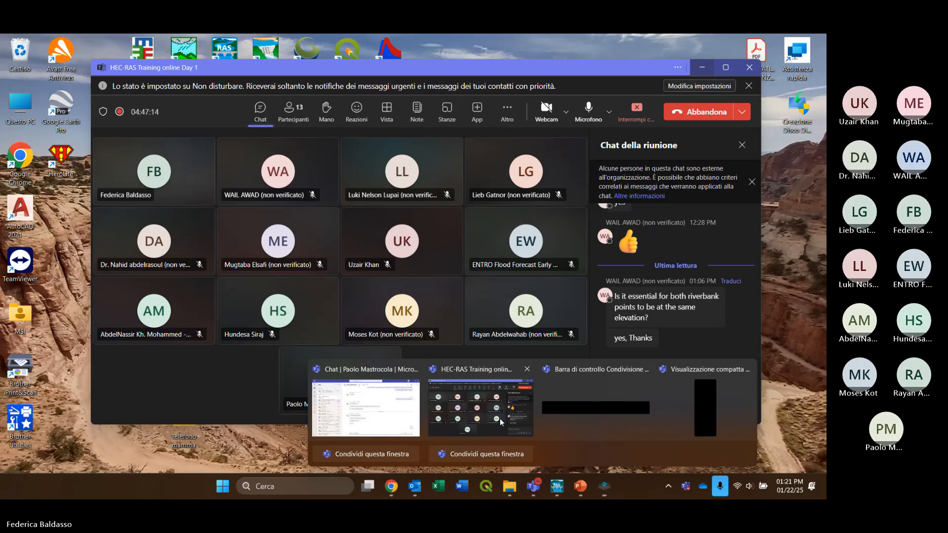
left_click(500, 419)
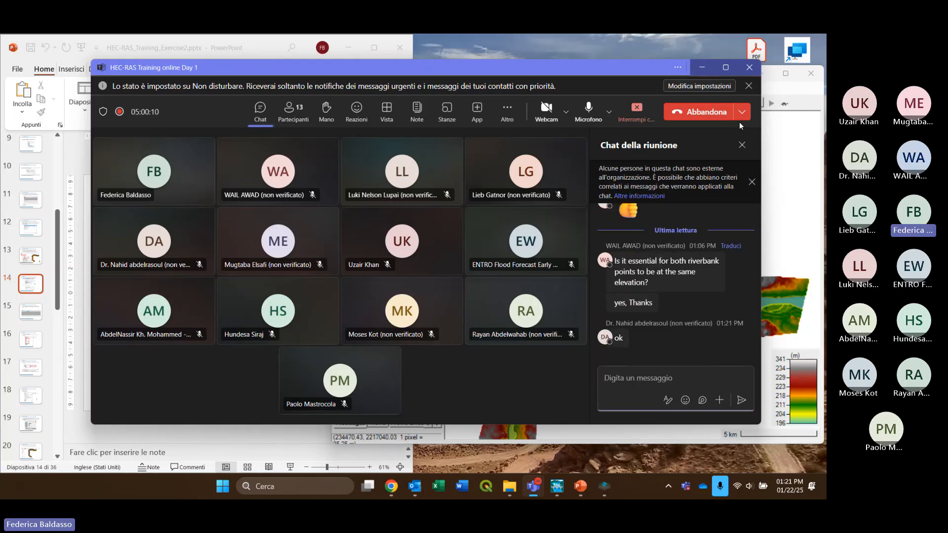
left_click(700, 68)
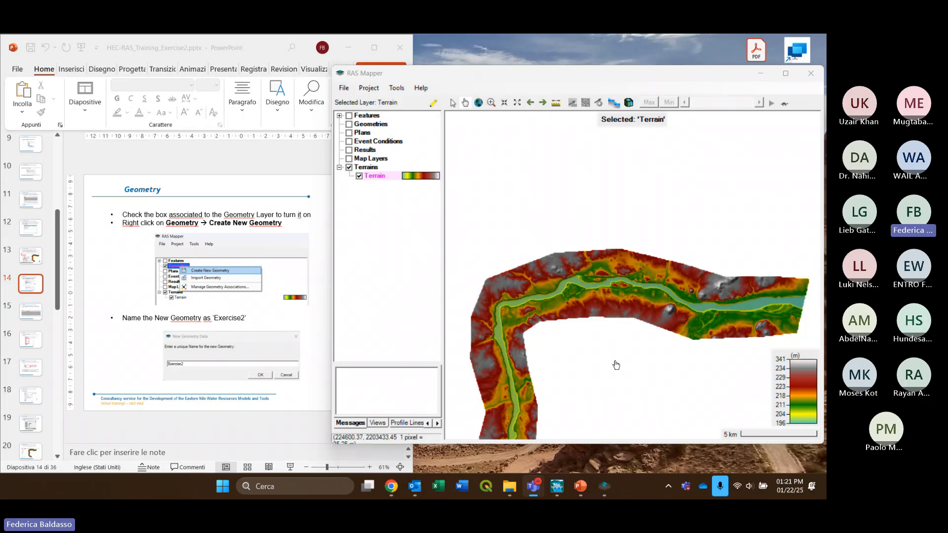
In RAS Mapper, turn on the Geometries layer and start creating a new geometry
left_click_drag(616, 364, 617, 287)
left_click_drag(610, 321, 617, 266)
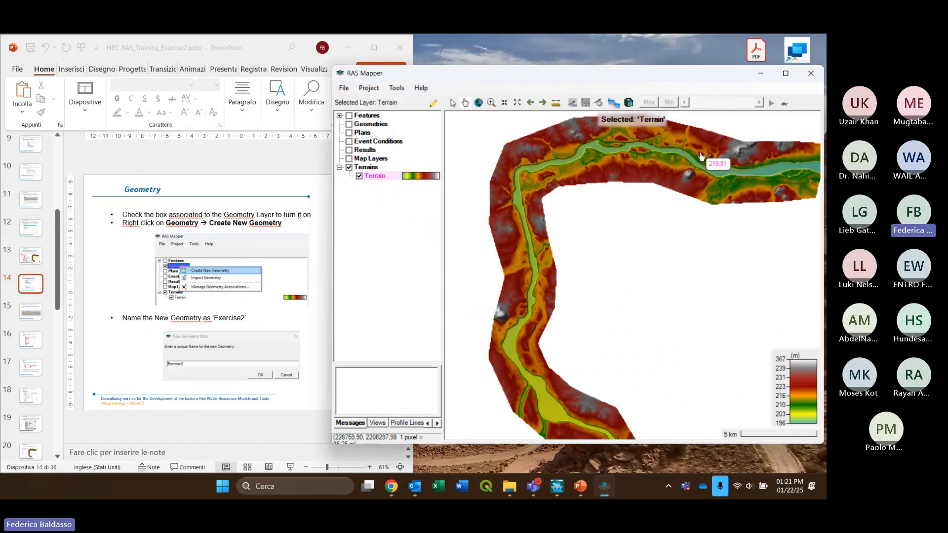
left_click_drag(560, 339, 540, 392)
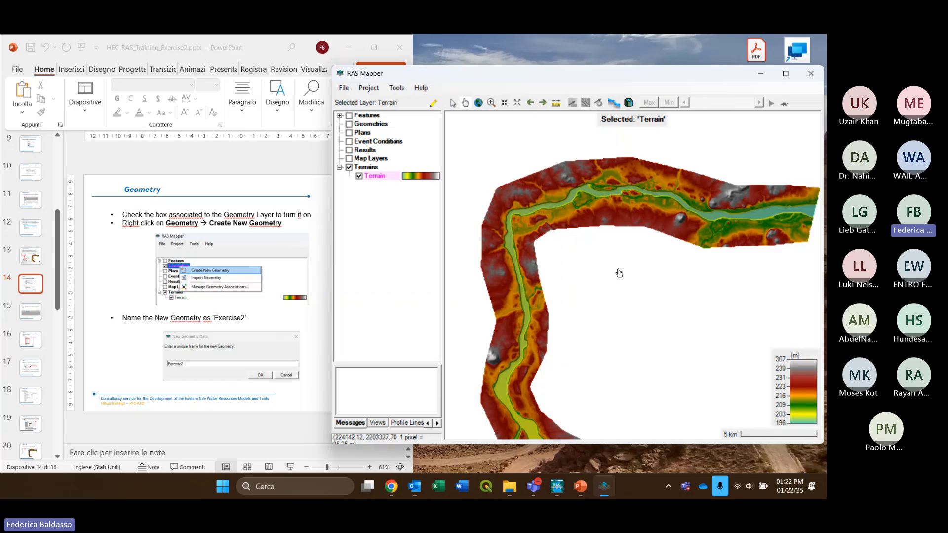
mouse_move(569, 207)
mouse_move(614, 219)
left_click(382, 124)
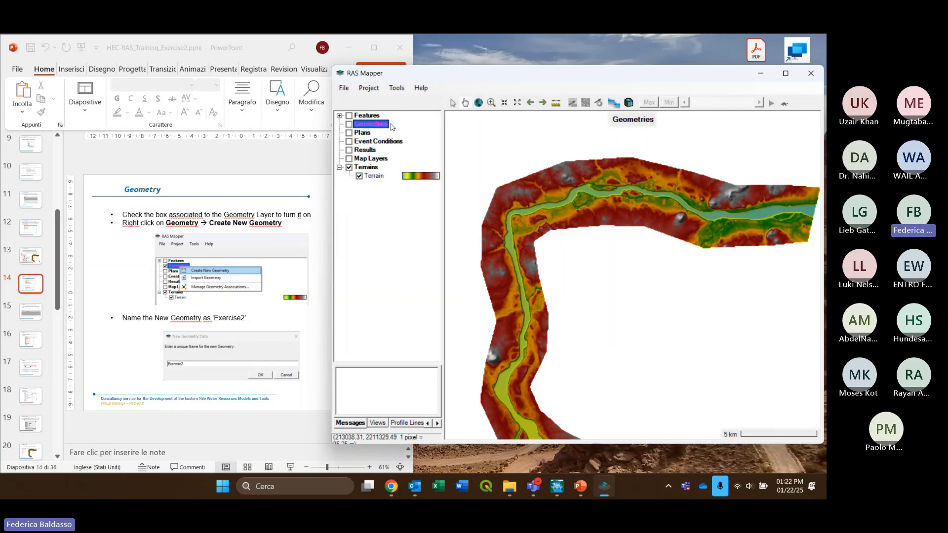
left_click(349, 124)
right_click(378, 127)
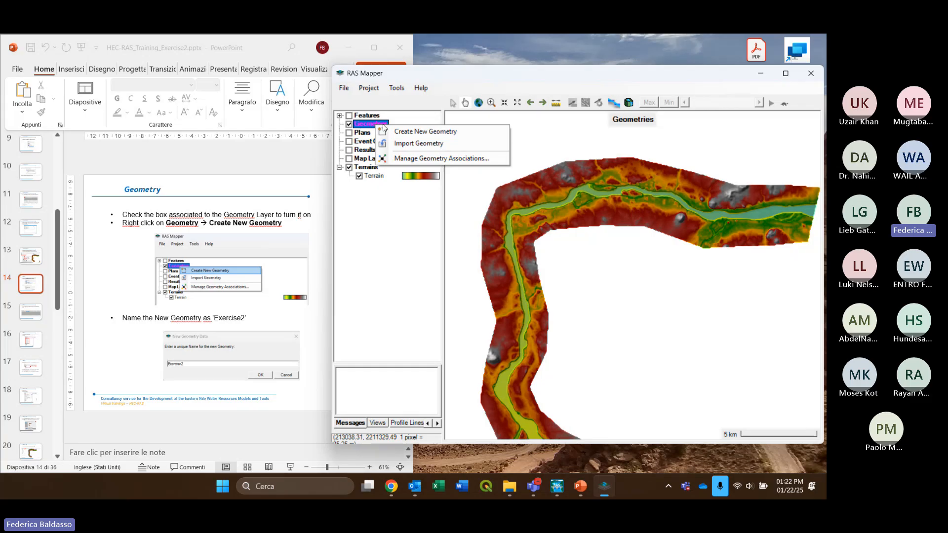
left_click(426, 131)
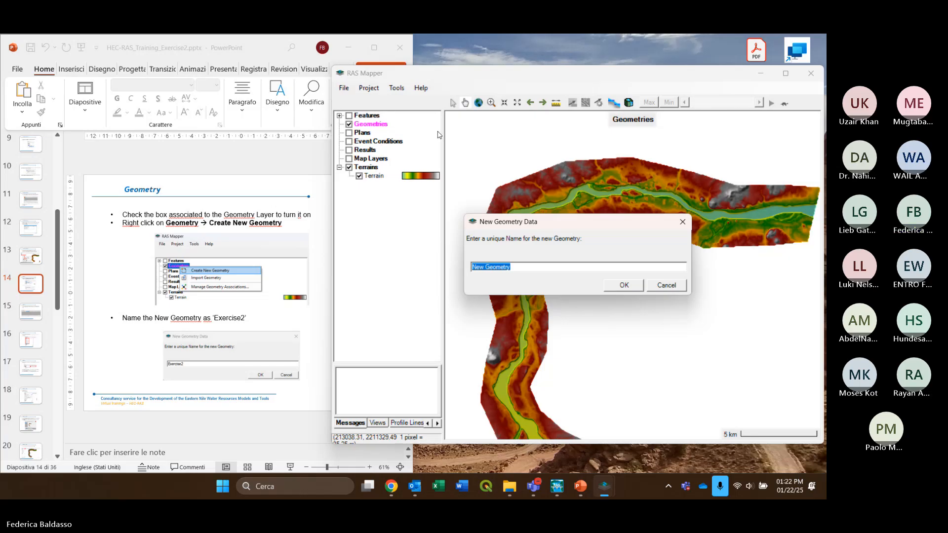
Name the new geometry Exercise2 and create it
type("Ex")
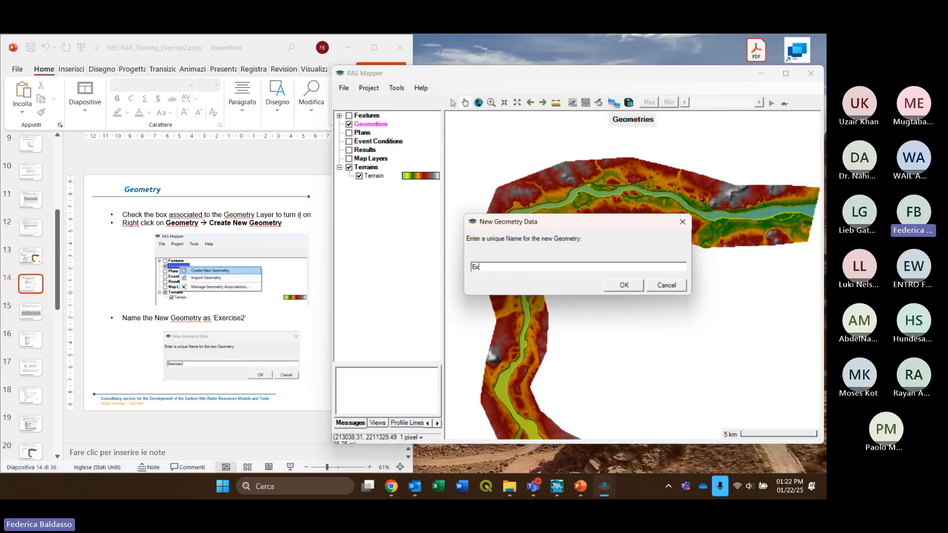
type("ercise2")
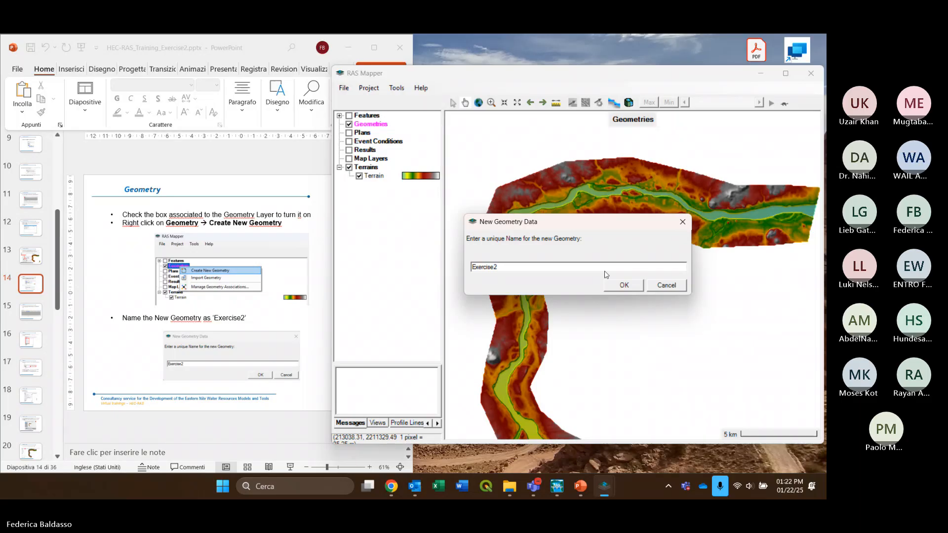
left_click(619, 287)
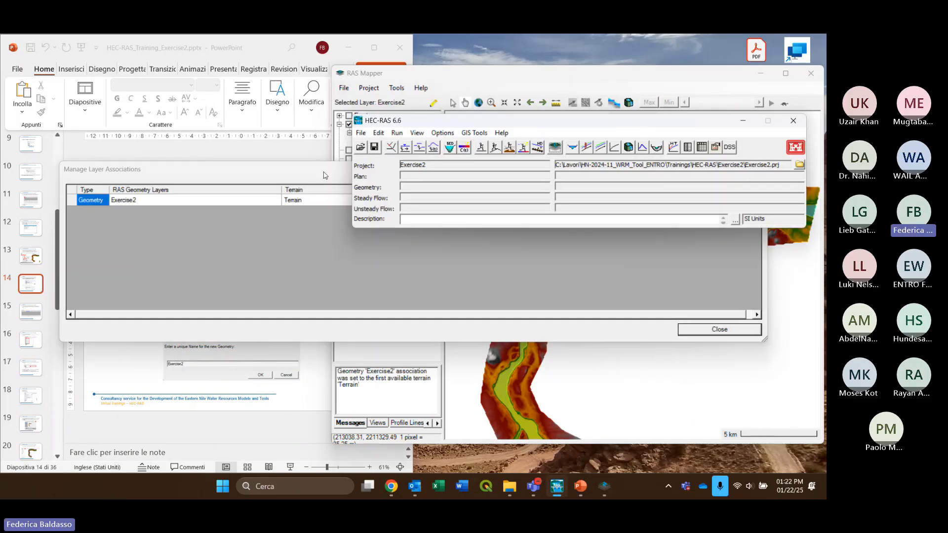
Associate the Exercise2 geometry with the layer named Terrain and close the layer associations
left_click(324, 175)
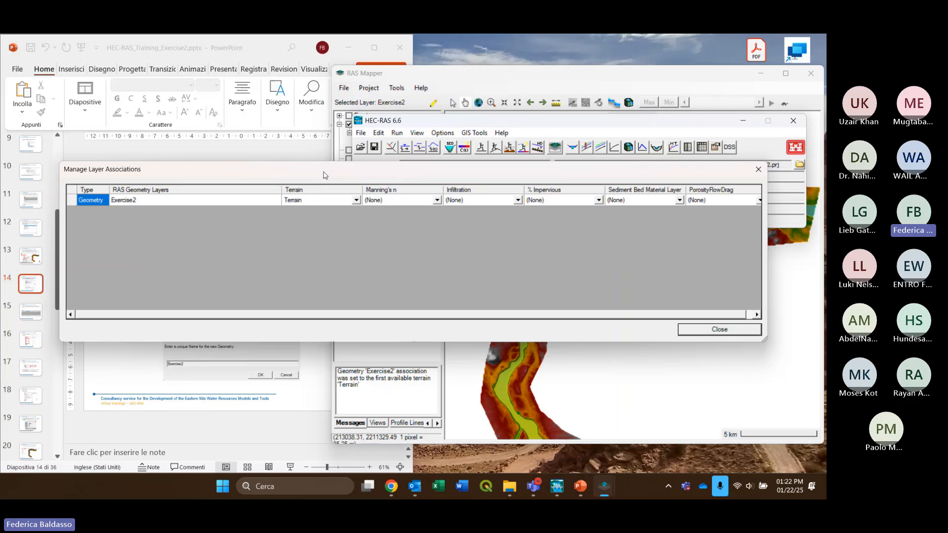
left_click(355, 201)
left_click(341, 210)
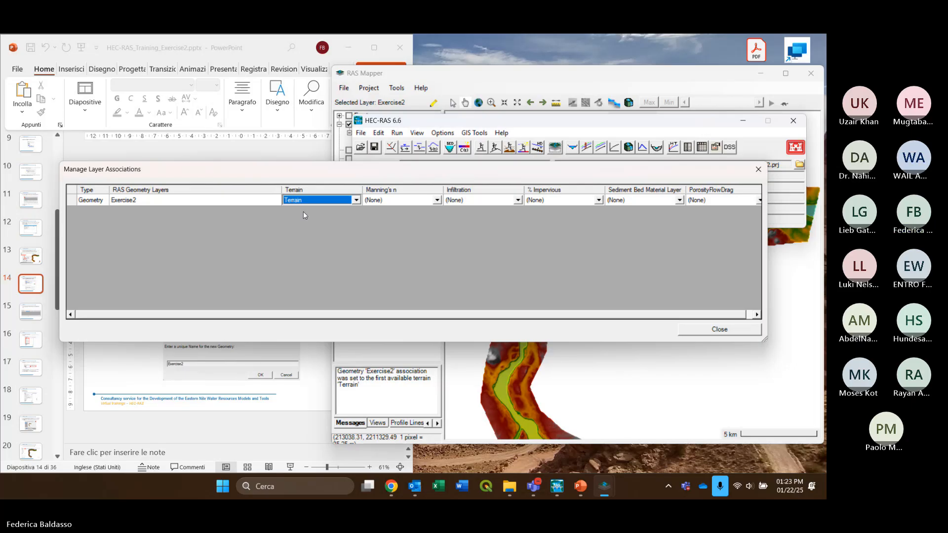
left_click(89, 200)
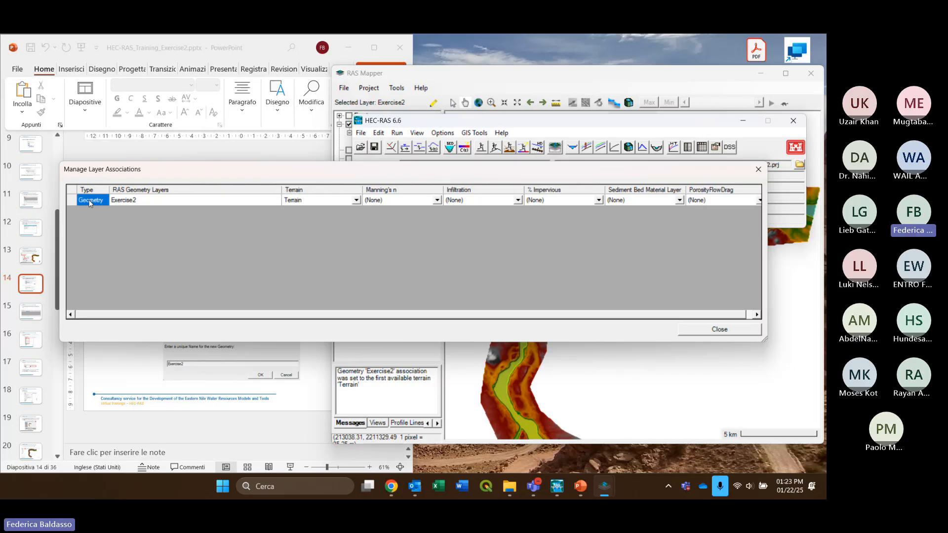
left_click(331, 200)
left_click(331, 214)
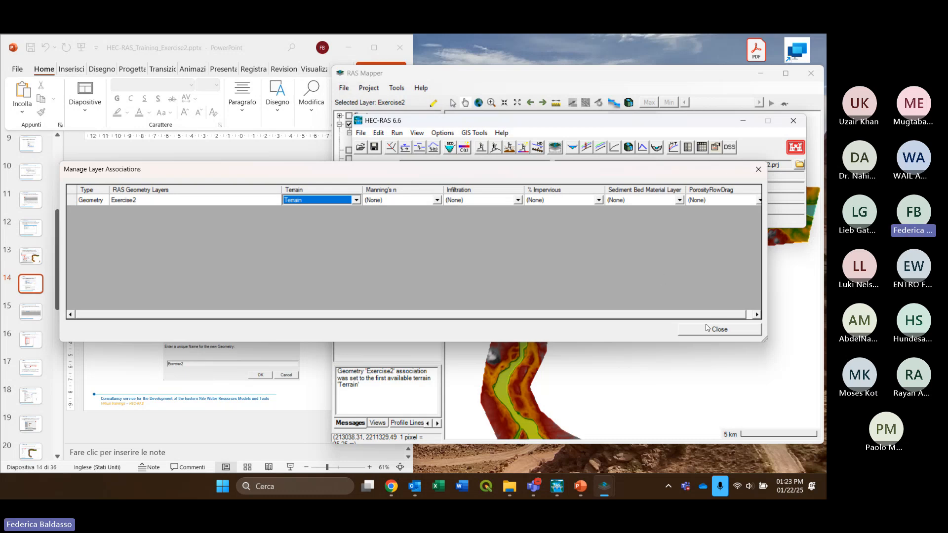
left_click(352, 203)
left_click(311, 203)
left_click(711, 330)
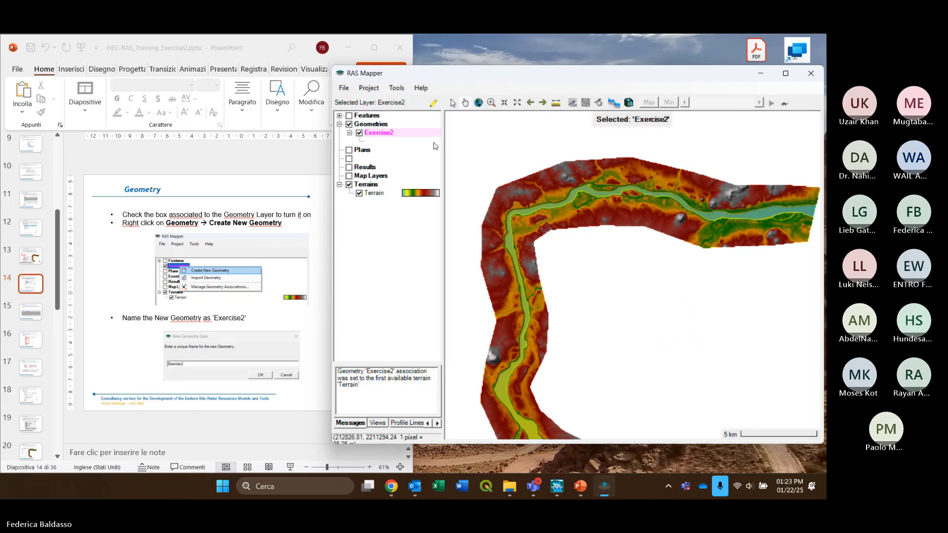
Select the Exercise2 geometry and advance the exercise presentation to slide 16 on the geometry layers
left_click(376, 125)
left_click(380, 132)
key("Down")
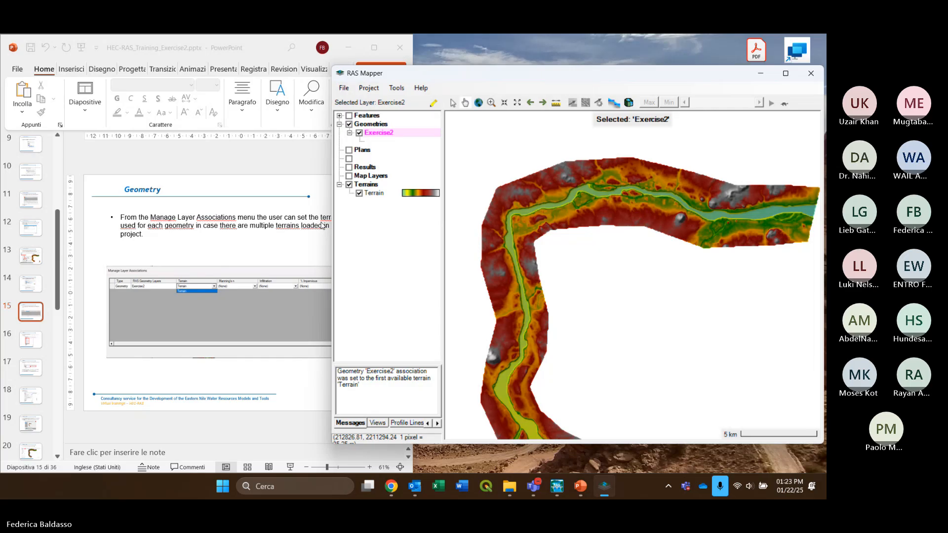
key("Down")
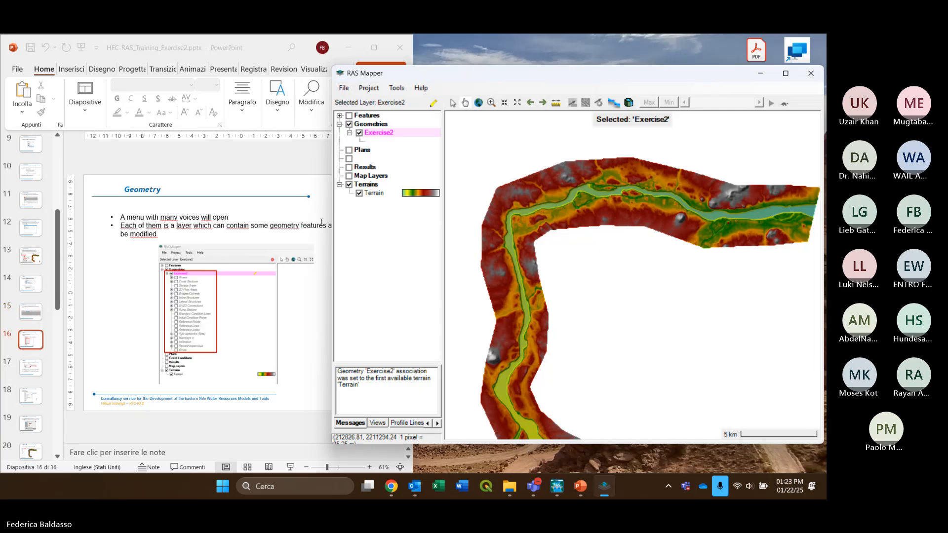
Start editing the Exercise2 geometry and make its Rivers layer active
left_click(381, 142)
left_click(390, 133)
left_click(435, 104)
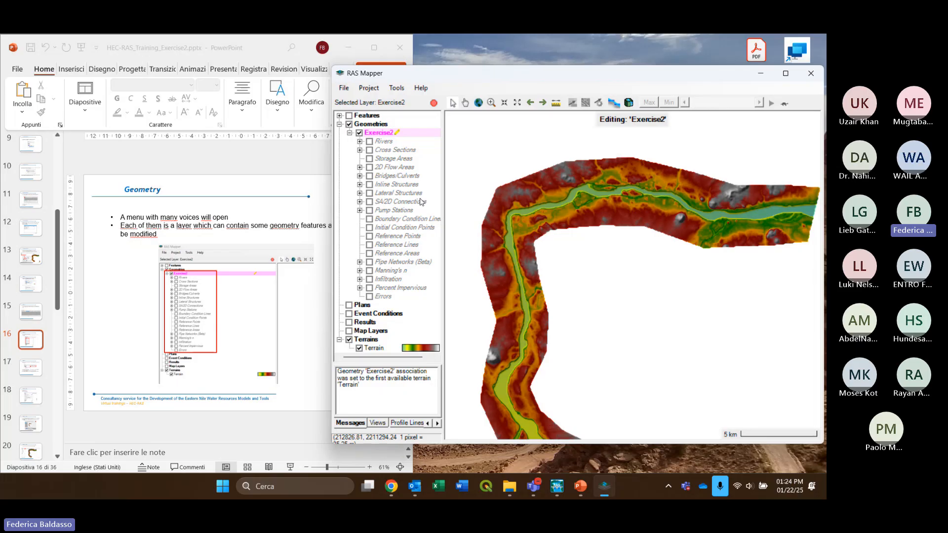
left_click(385, 142)
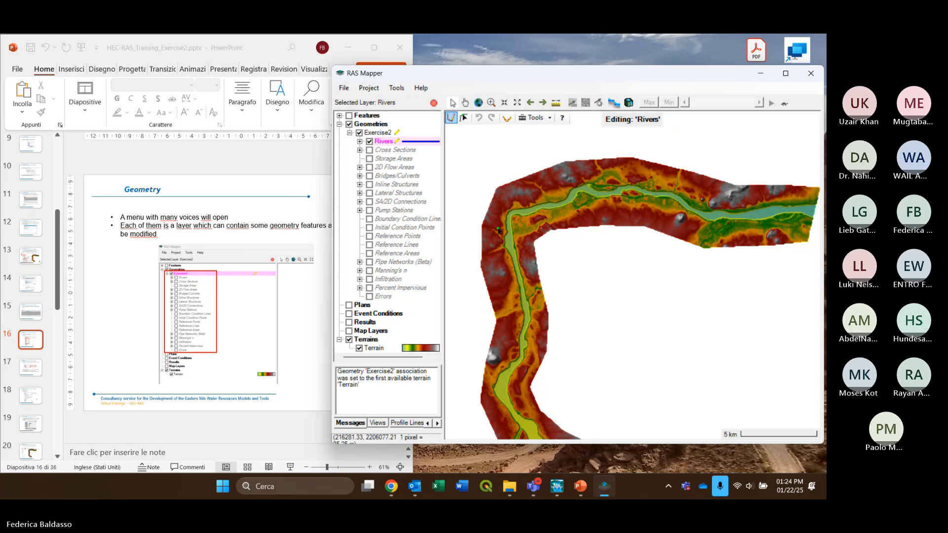
Draw a trial river line up the channel and around the northwest bend, accepting the names River 1 and Reach 1
scroll(524, 289, "up", 2)
left_click(524, 290)
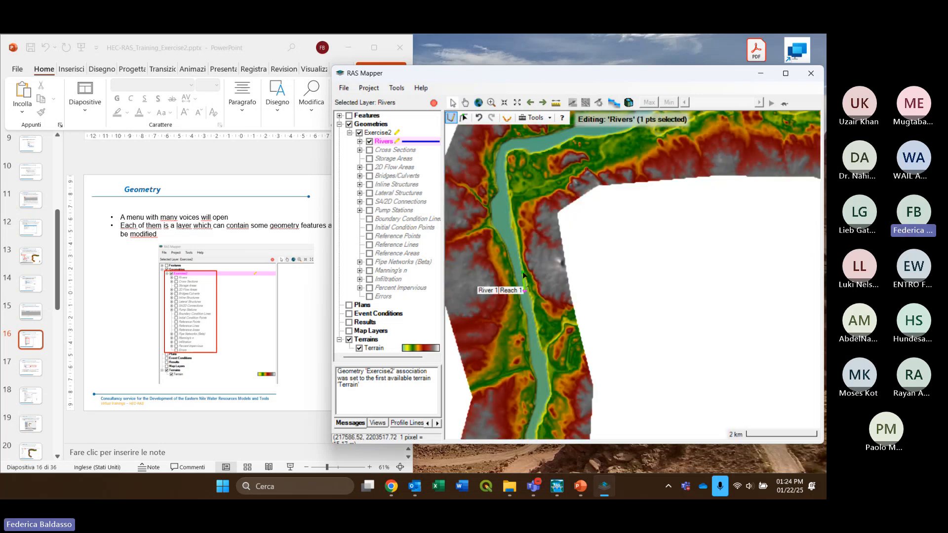
left_click(505, 228)
left_click(504, 181)
left_click(503, 154)
left_click(514, 145)
left_click_drag(516, 145, 486, 221)
left_click(511, 223)
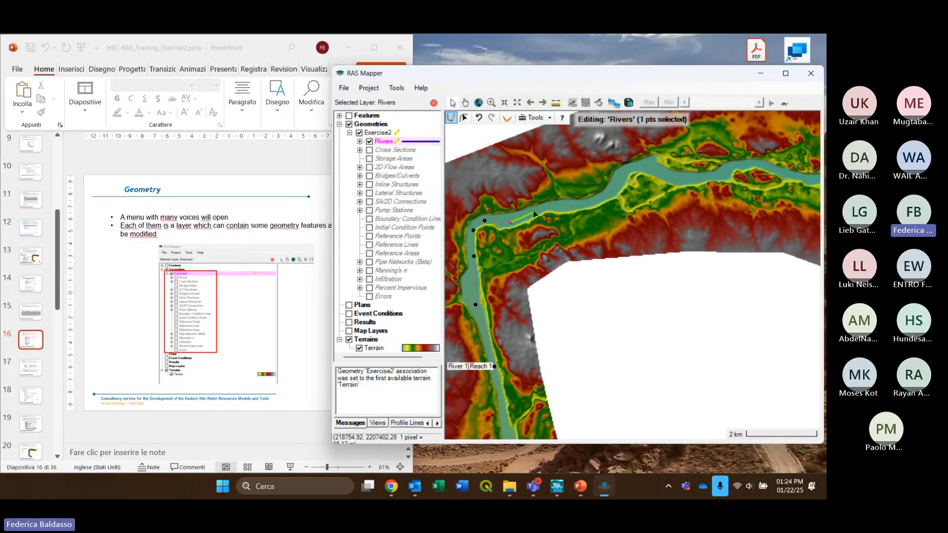
left_click(534, 212)
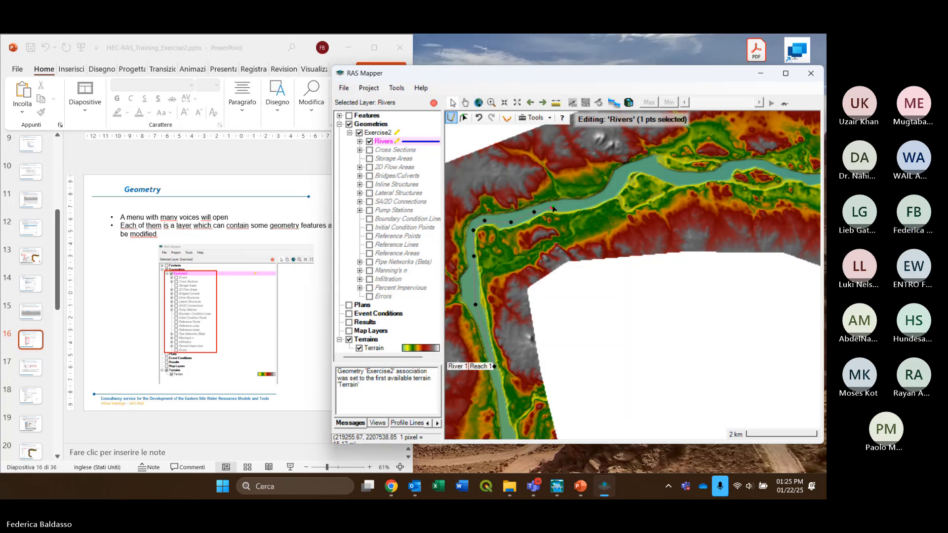
left_click(552, 208)
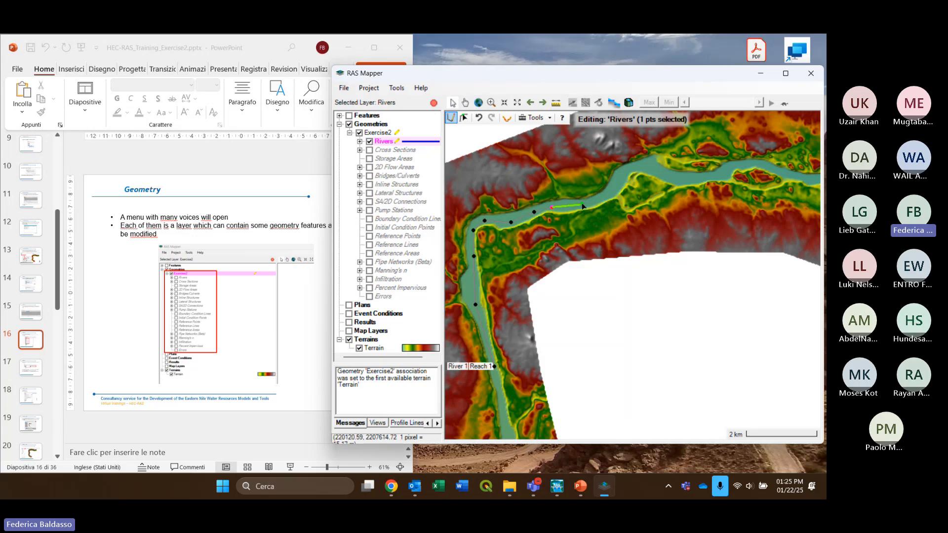
double_click(583, 207)
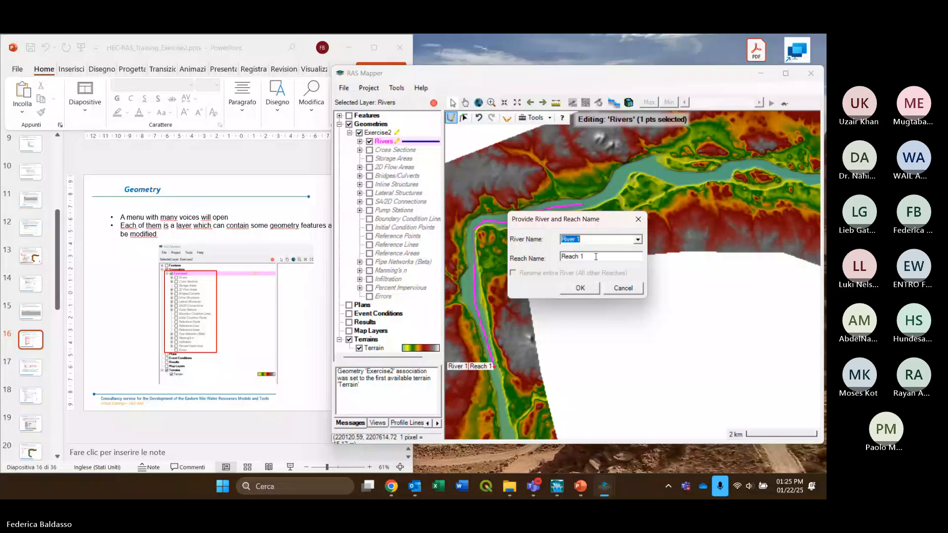
left_click(581, 289)
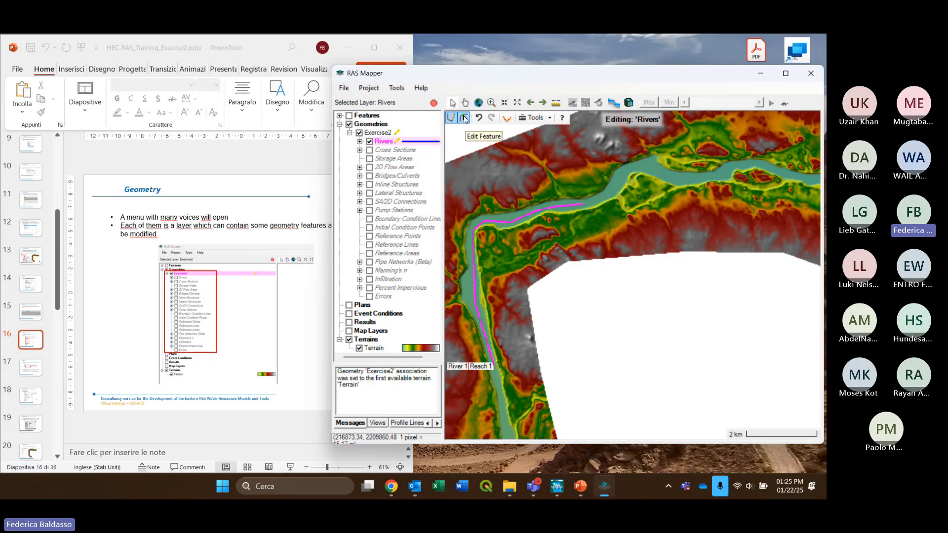
Open the river line for feature editing and adjust and add vertices along the channel just below the bend
left_click(464, 119)
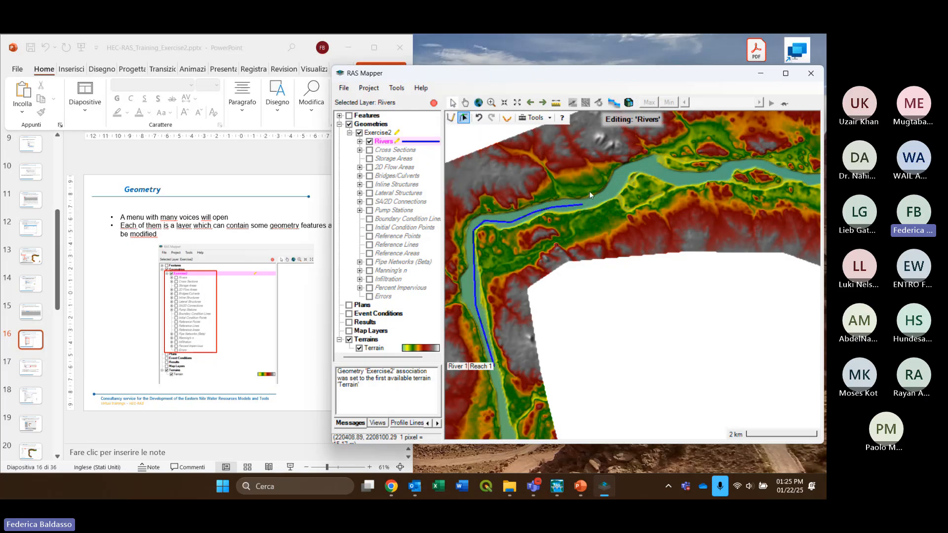
left_click(562, 209)
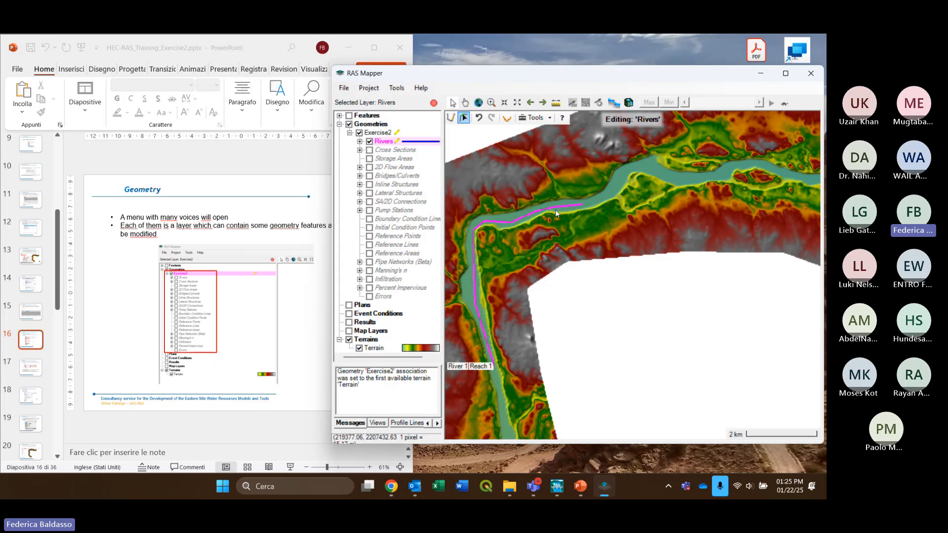
left_click(602, 211)
left_click(514, 226)
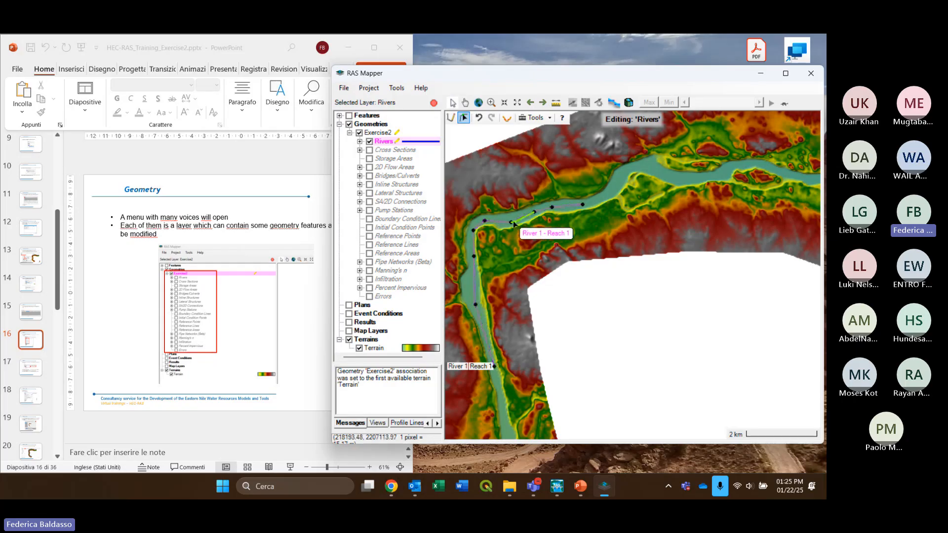
left_click(471, 288)
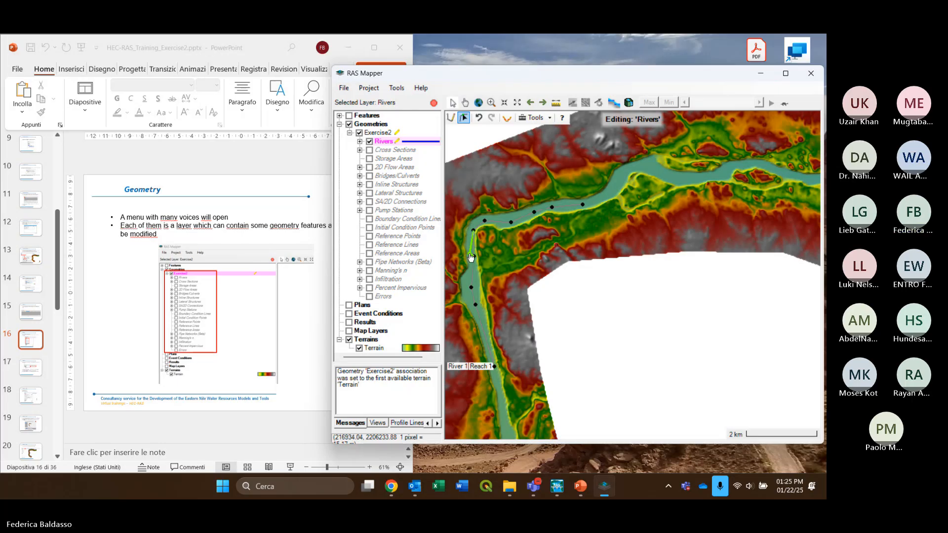
left_click(473, 268)
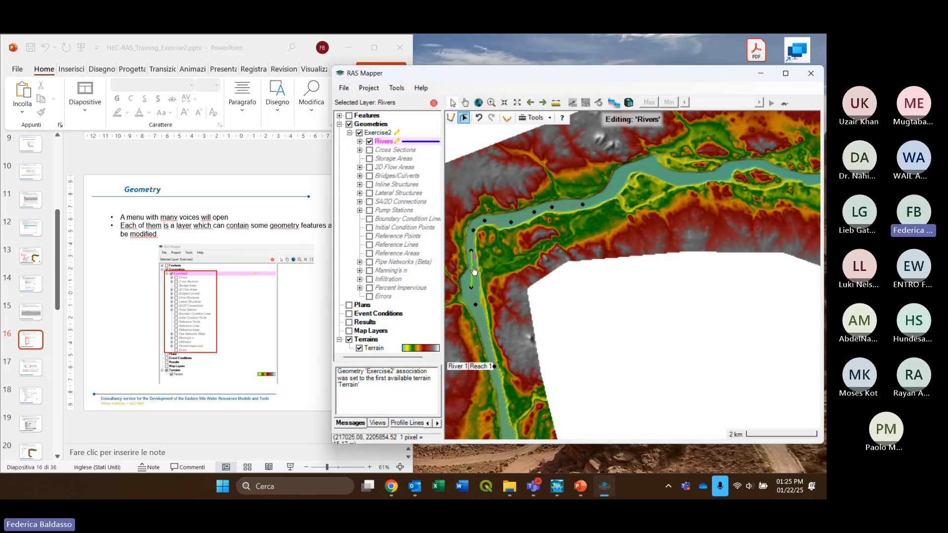
Move the river's southern end vertex farther south within the channel and insert a vertex along the extended segment
left_click_drag(496, 304, 506, 241)
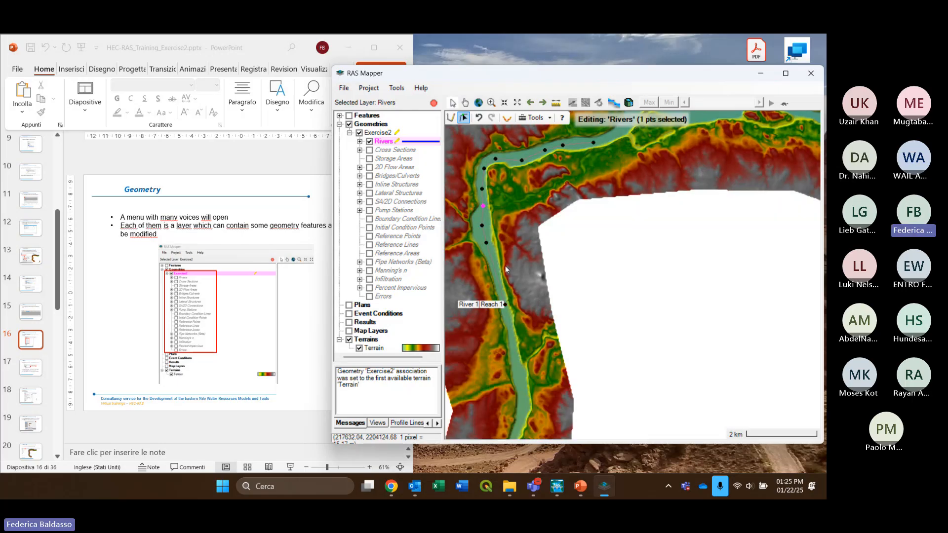
scroll(509, 310, "up", 2)
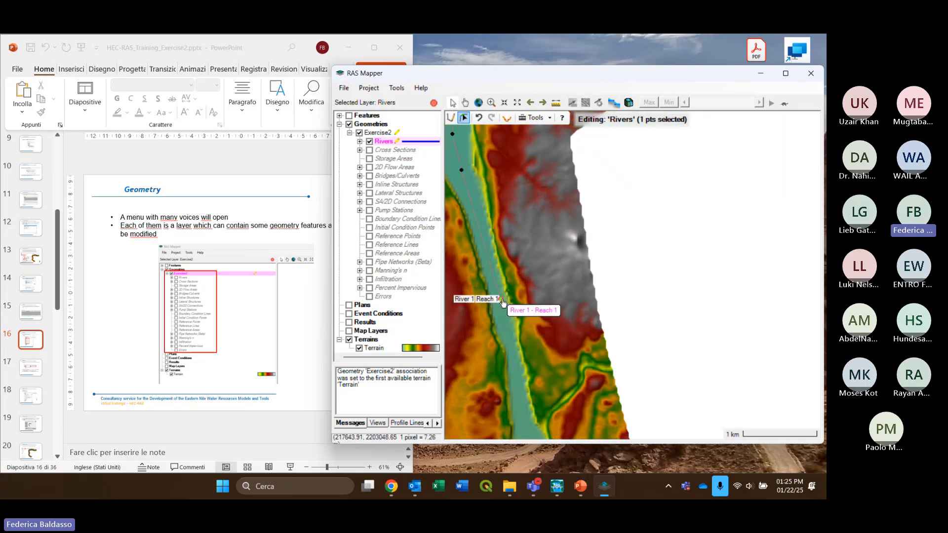
left_click_drag(502, 303, 522, 402)
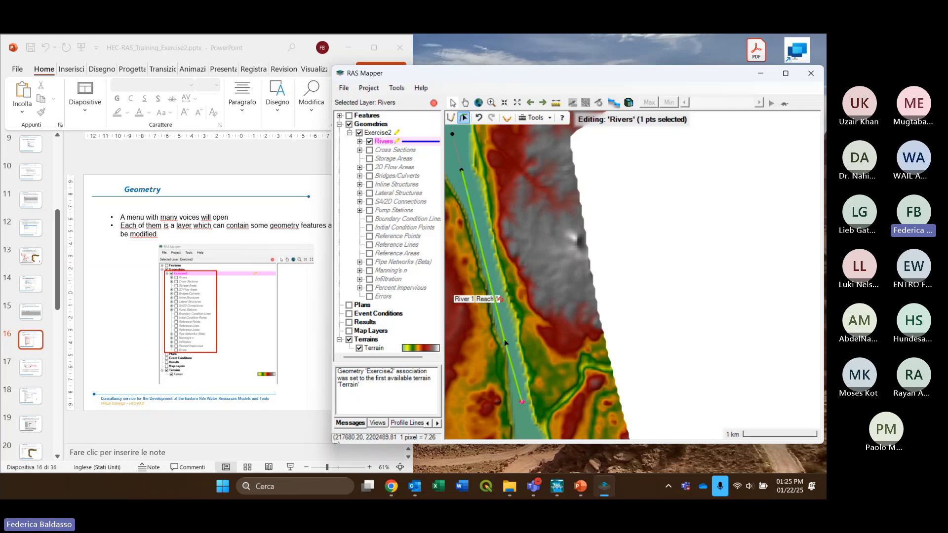
left_click(506, 318)
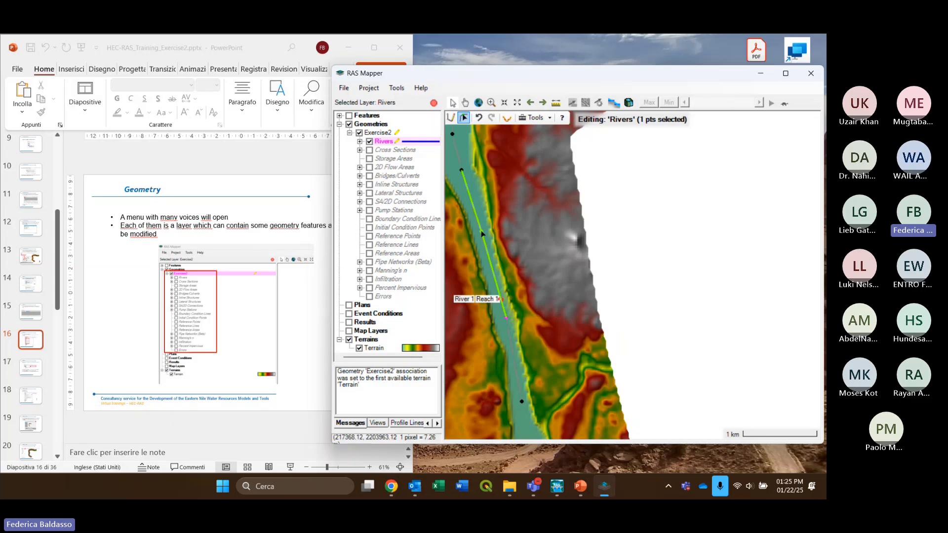
Try moving a vertex on the river's straight southern stretch away from the channel
left_click_drag(477, 217, 544, 221)
left_click_drag(511, 193, 562, 312)
scroll(562, 311, "up", 1)
scroll(562, 311, "down", 4)
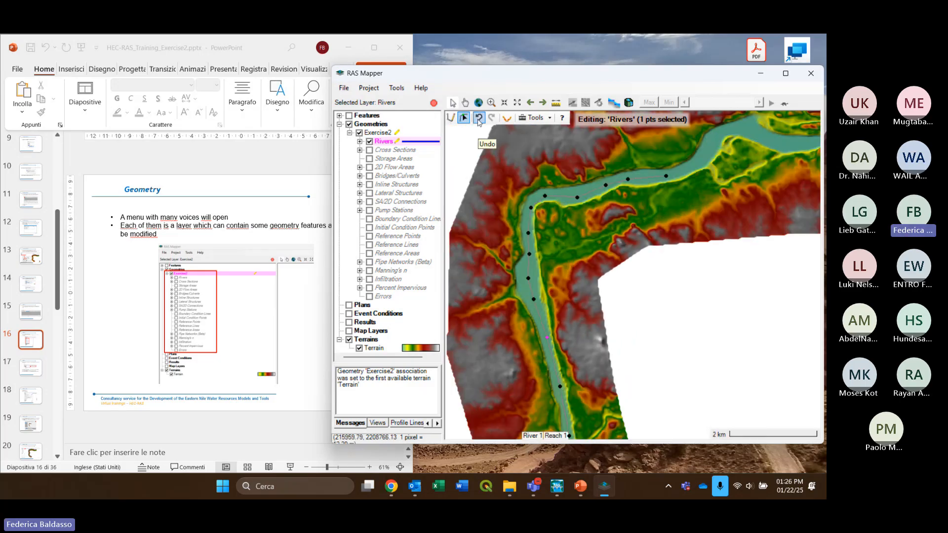
Undo the latest vertex edits on the river line and redo them
left_click(478, 119)
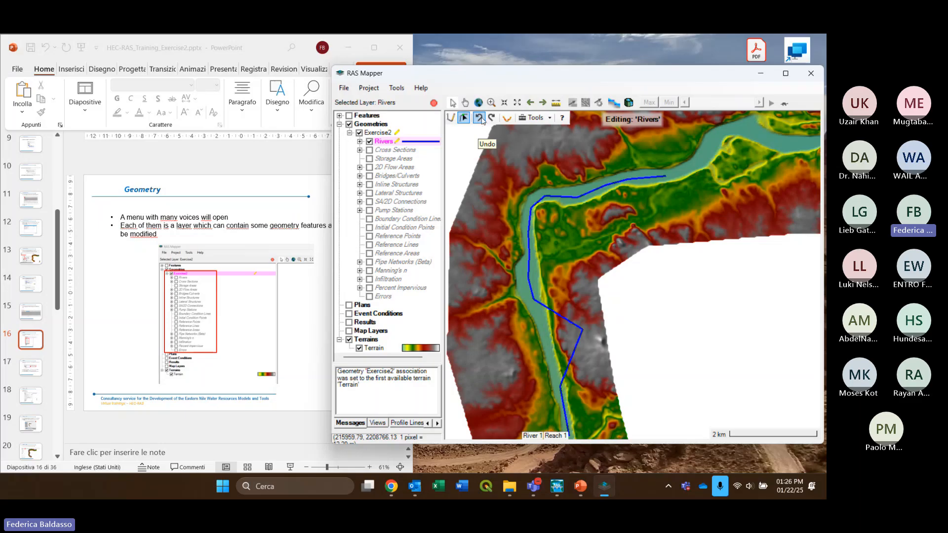
left_click(479, 119)
left_click(484, 120)
left_click(484, 120)
left_click(490, 119)
left_click(491, 119)
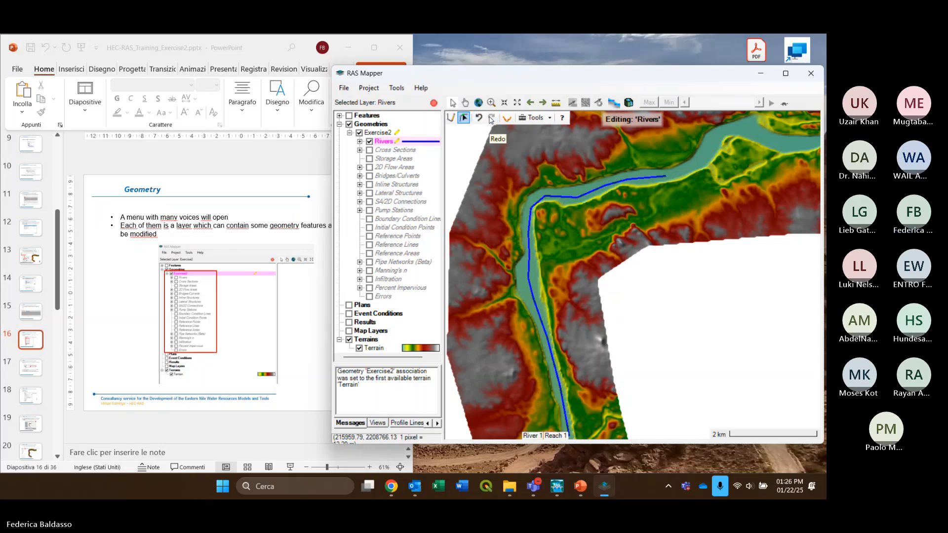
Stop editing the Exercise2 geometry and discard its unsaved edits
scroll(612, 224, "down", 2)
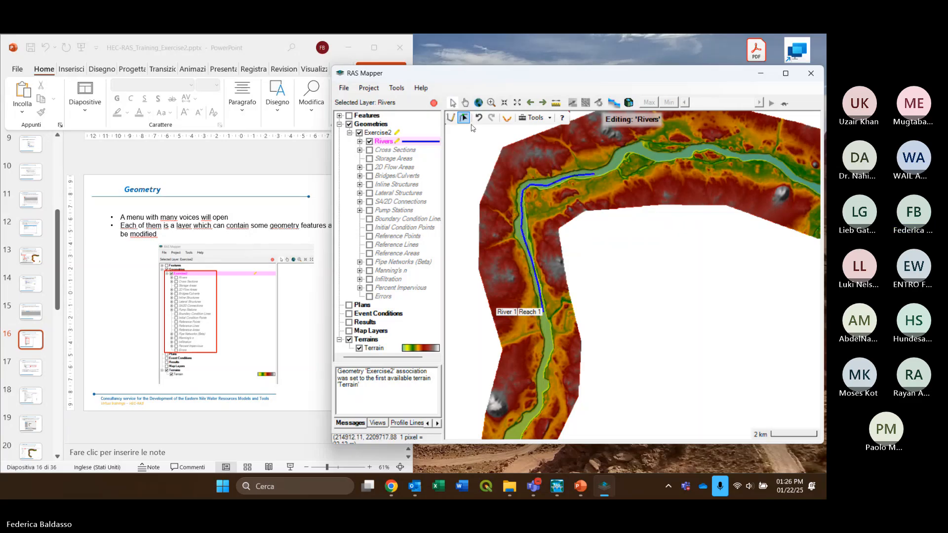
left_click(434, 103)
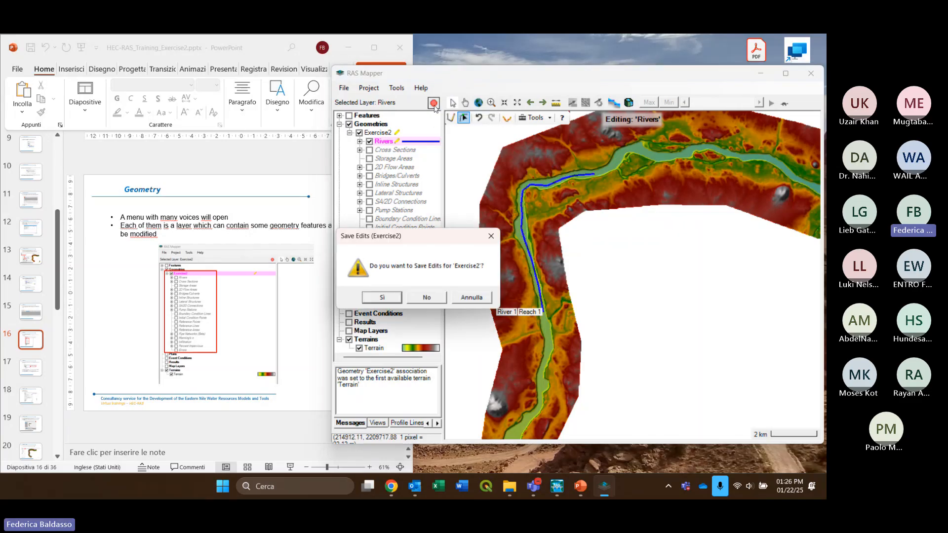
left_click(437, 298)
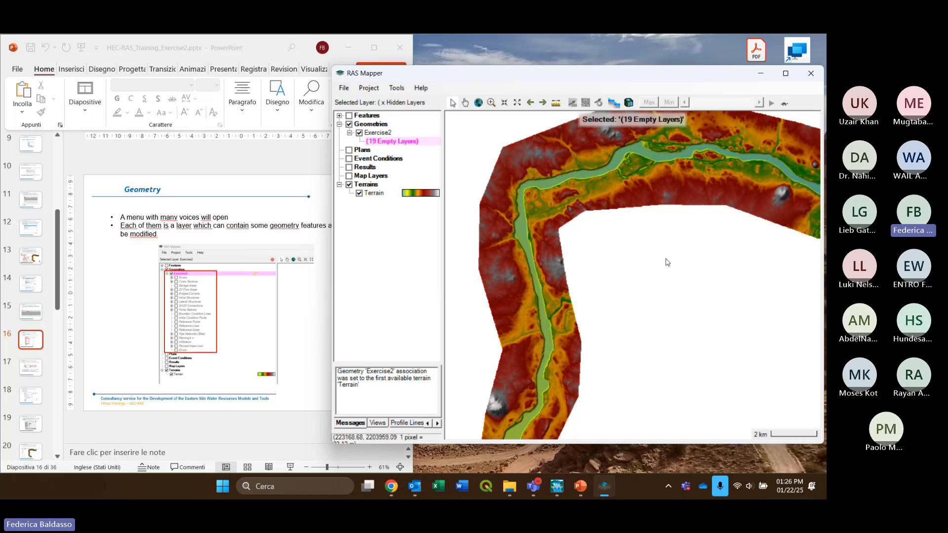
scroll(672, 261, "down", 1)
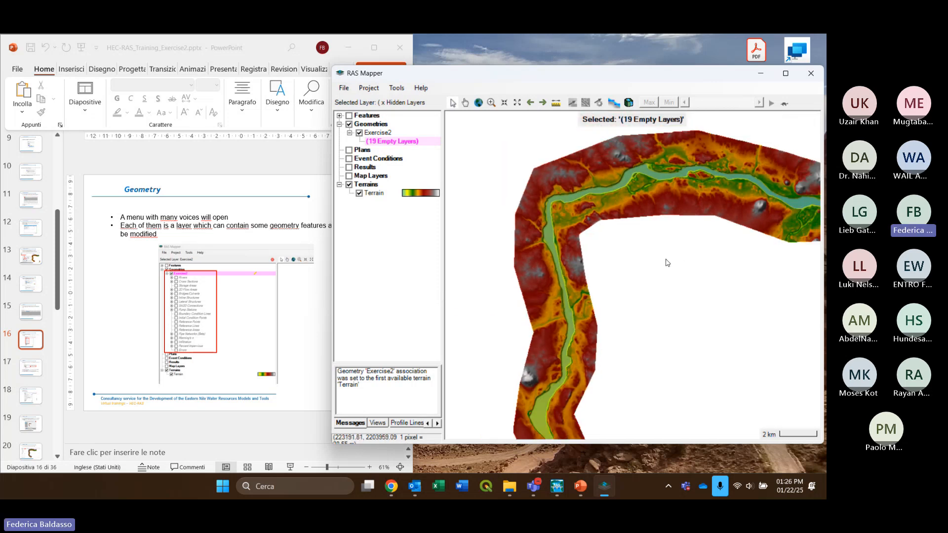
left_click_drag(665, 262, 630, 248)
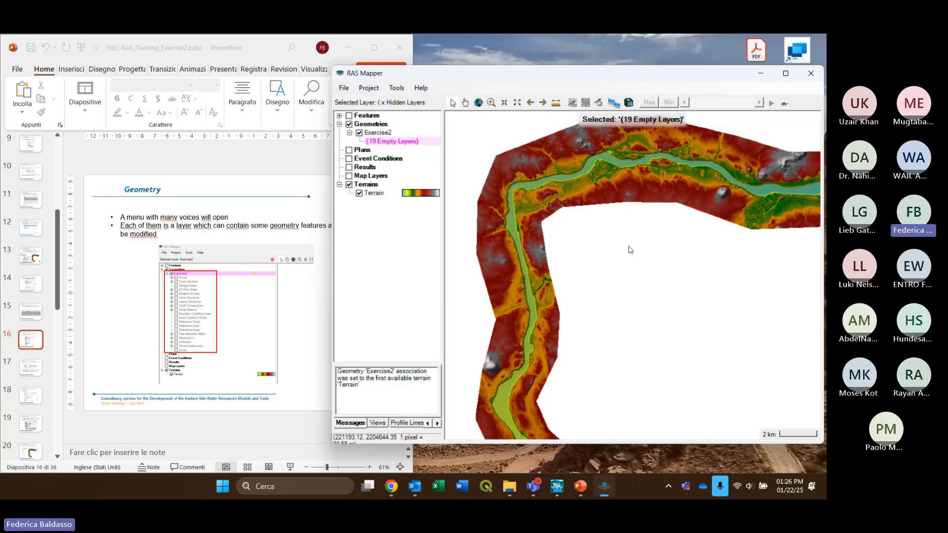
Switch to File Explorer and examine the Banks, CrossSections and River shapefiles in the Exercise2 project's SHP folder
left_click(511, 488)
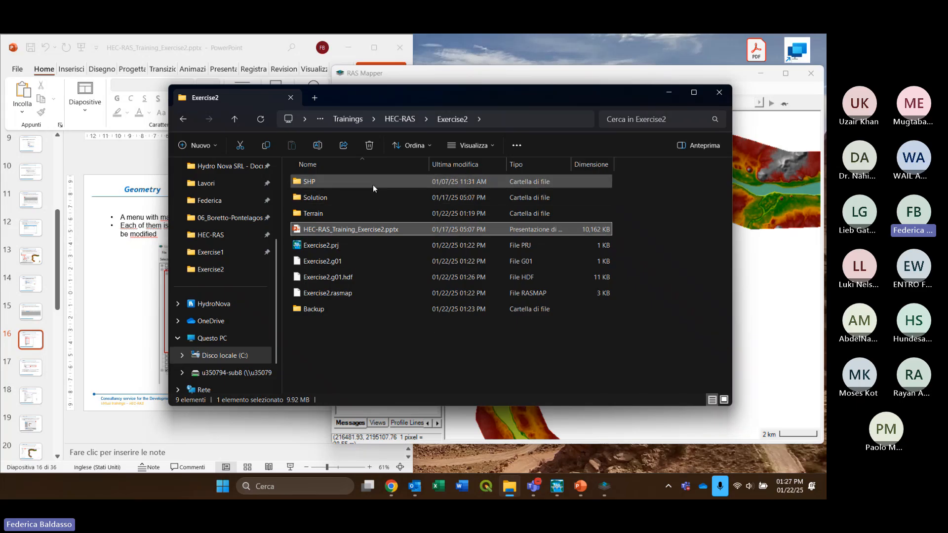
double_click(353, 179)
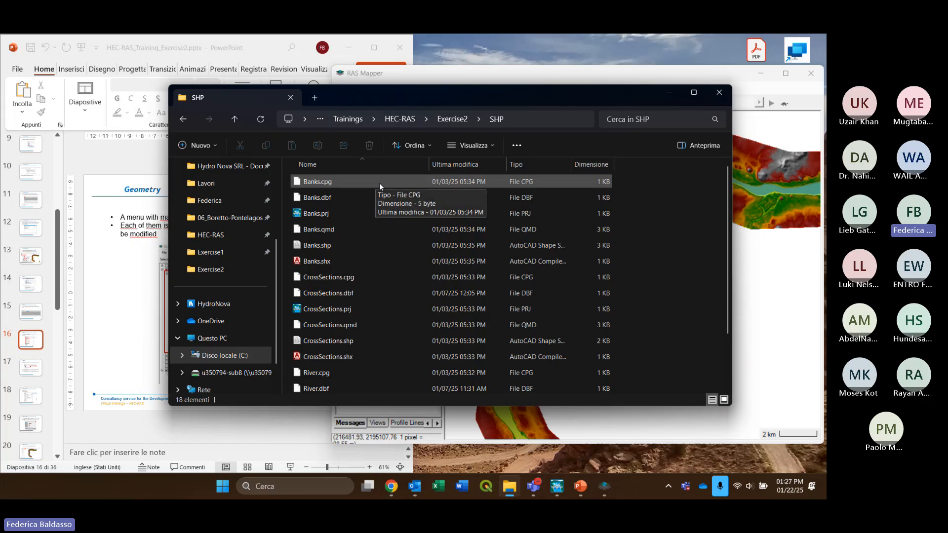
scroll(379, 183, "down", 2)
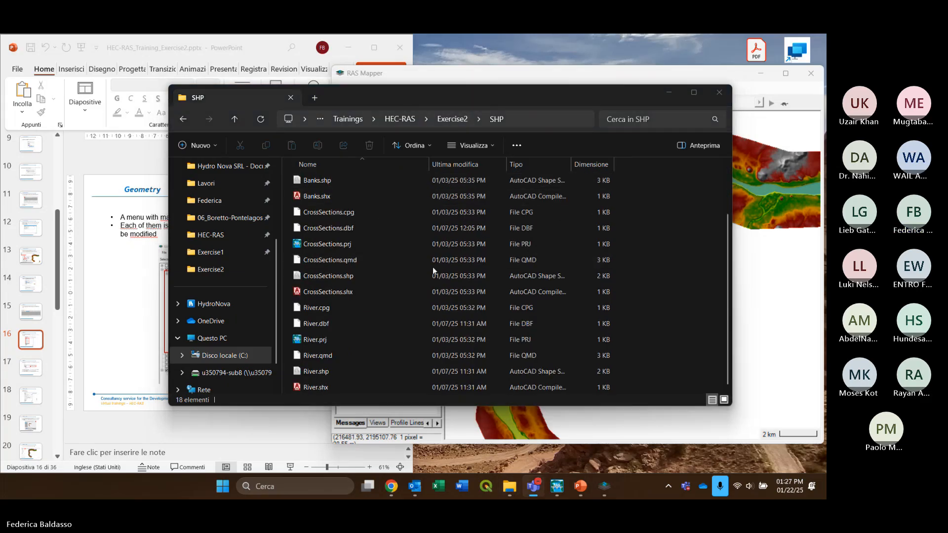
scroll(418, 285, "up", 2)
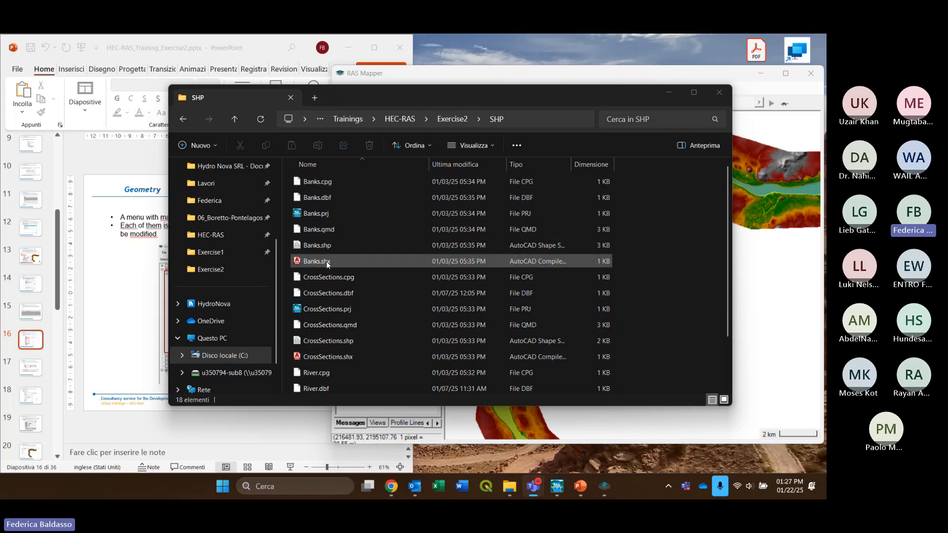
scroll(329, 282, "down", 2)
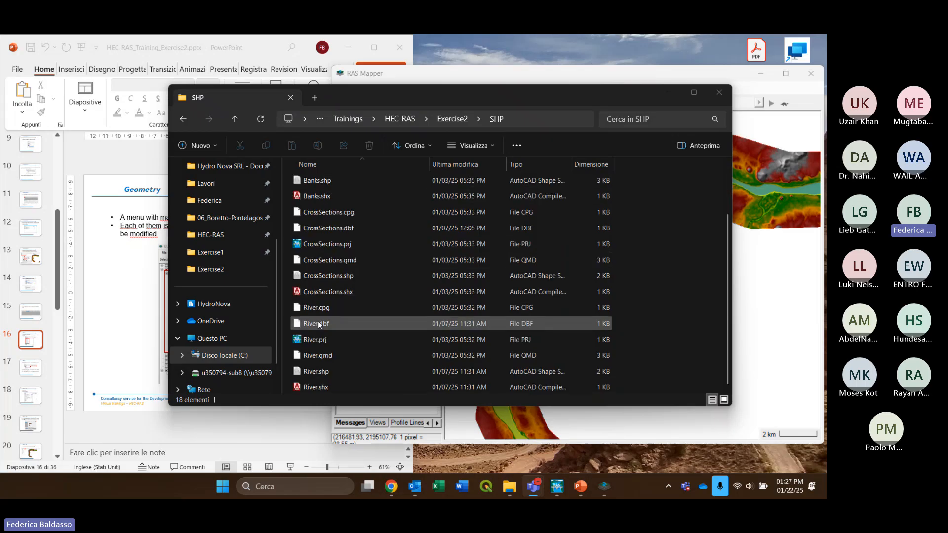
left_click(334, 375)
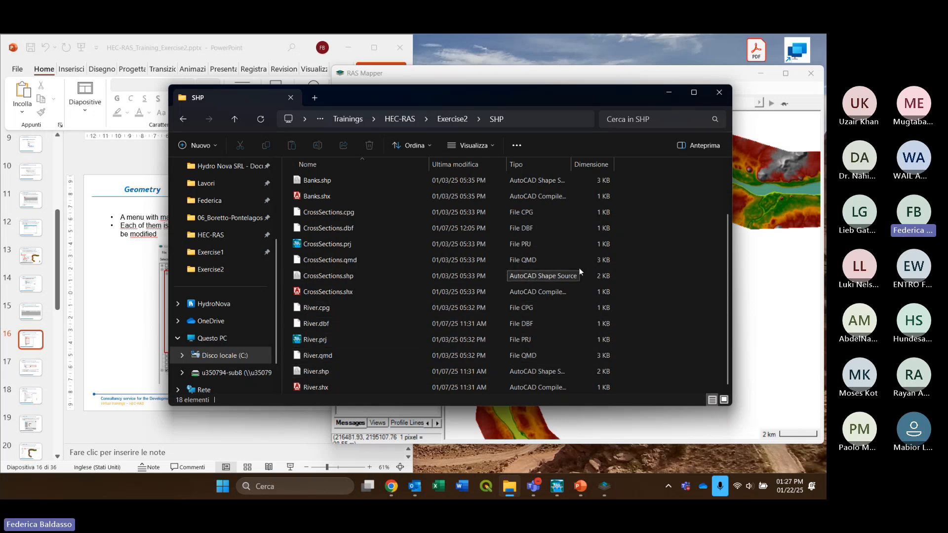
left_click(773, 267)
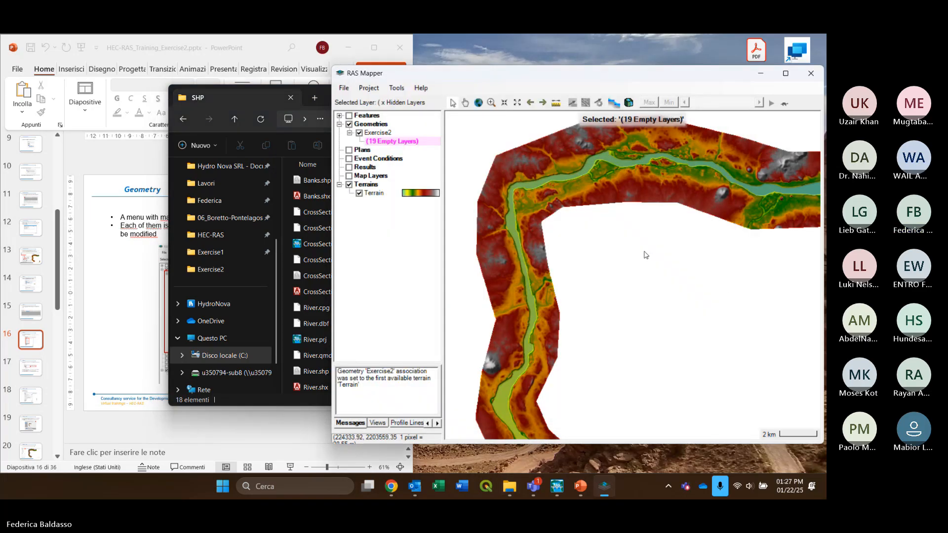
left_click(283, 94)
left_click(667, 93)
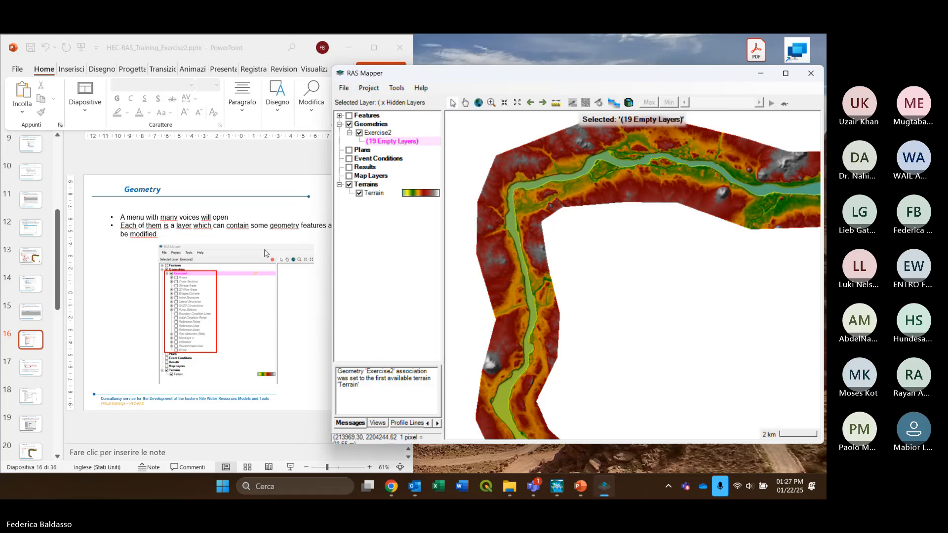
Advance the slides to the river import instructions, start editing the Exercise2 geometry and select its Rivers layer
scroll(269, 247, "down", 1)
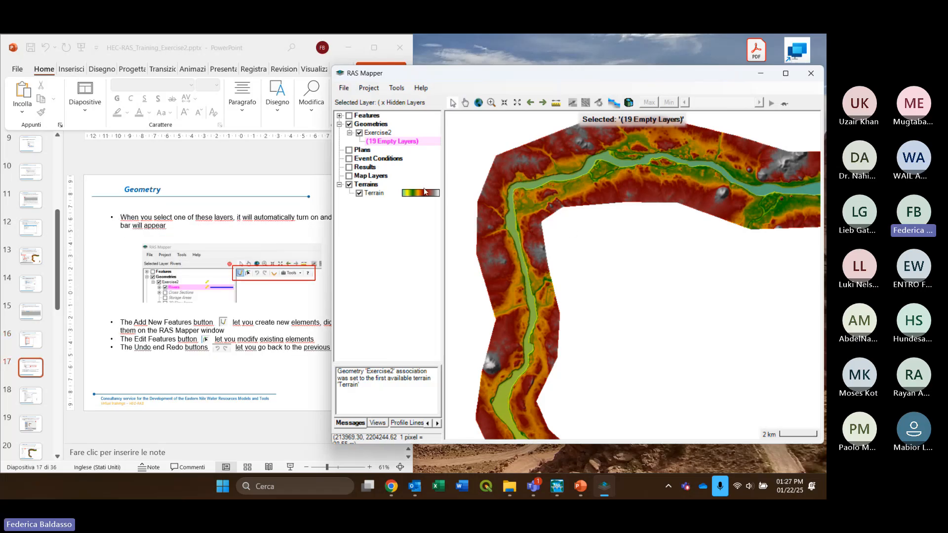
scroll(271, 254, "down", 1)
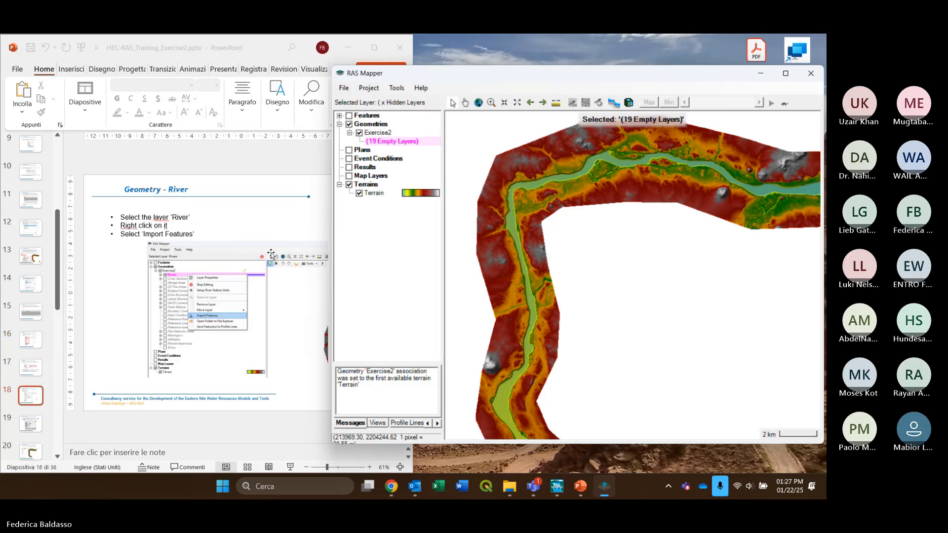
left_click(381, 134)
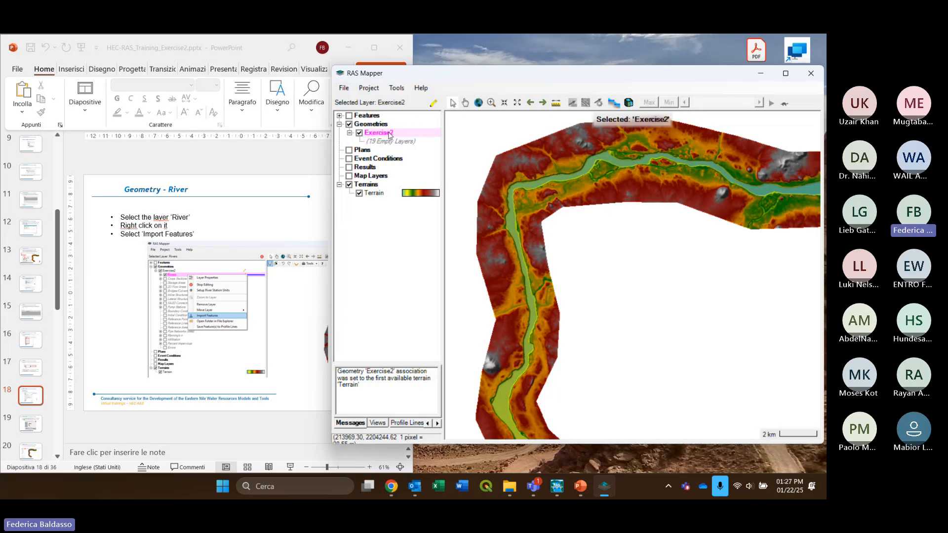
left_click(432, 104)
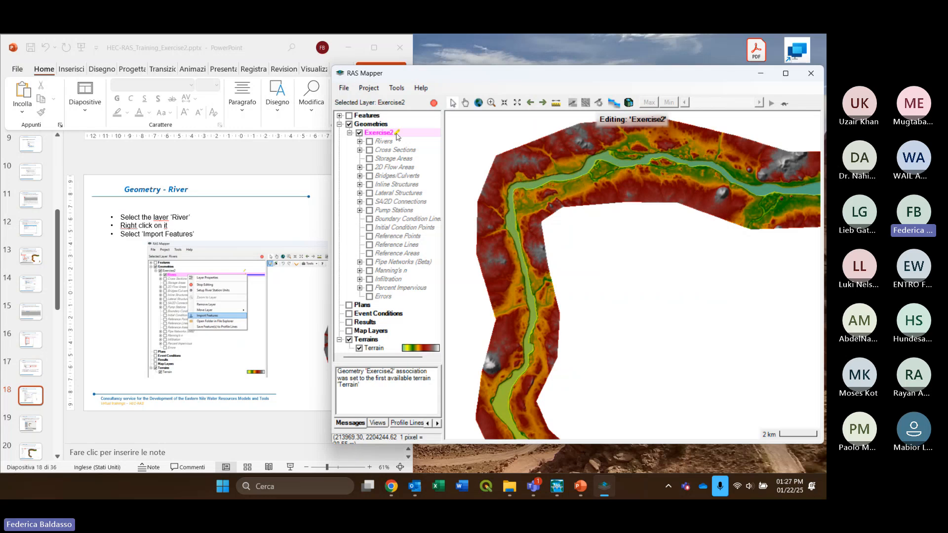
left_click(384, 141)
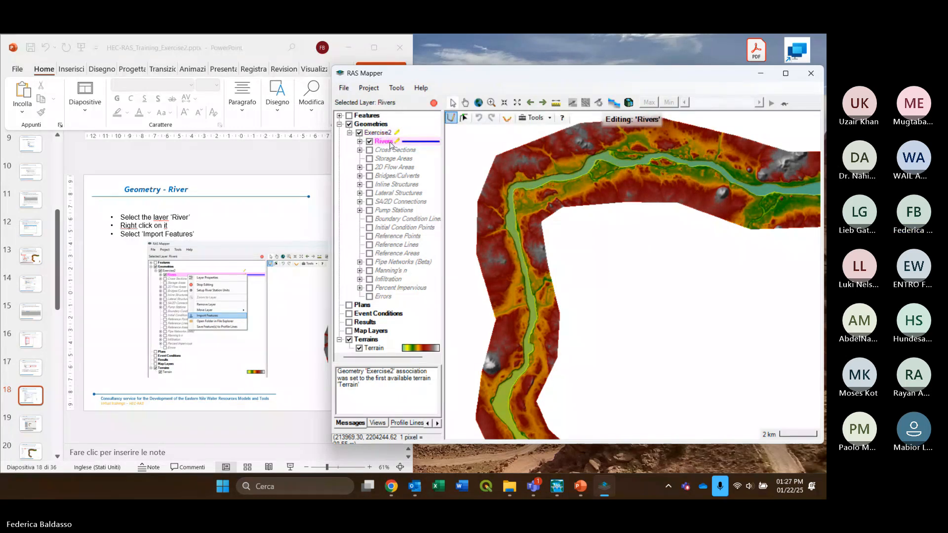
Open Import Features for the Rivers layer and load River.shp from the SHP folder for preview
right_click(384, 143)
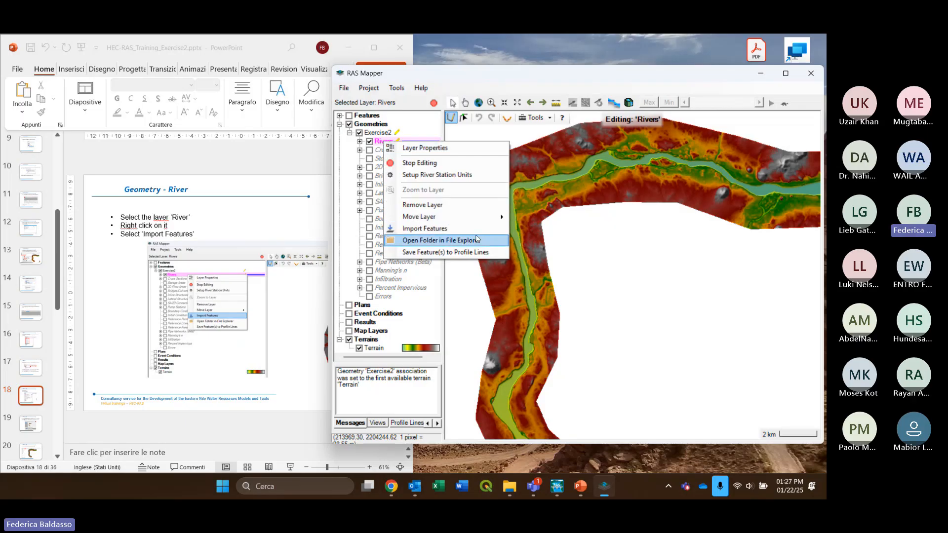
left_click(446, 230)
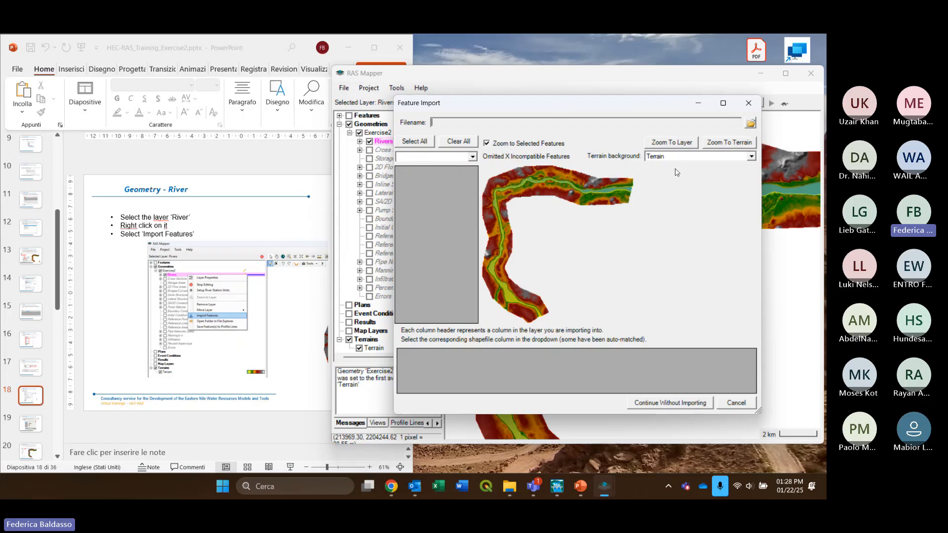
left_click(752, 123)
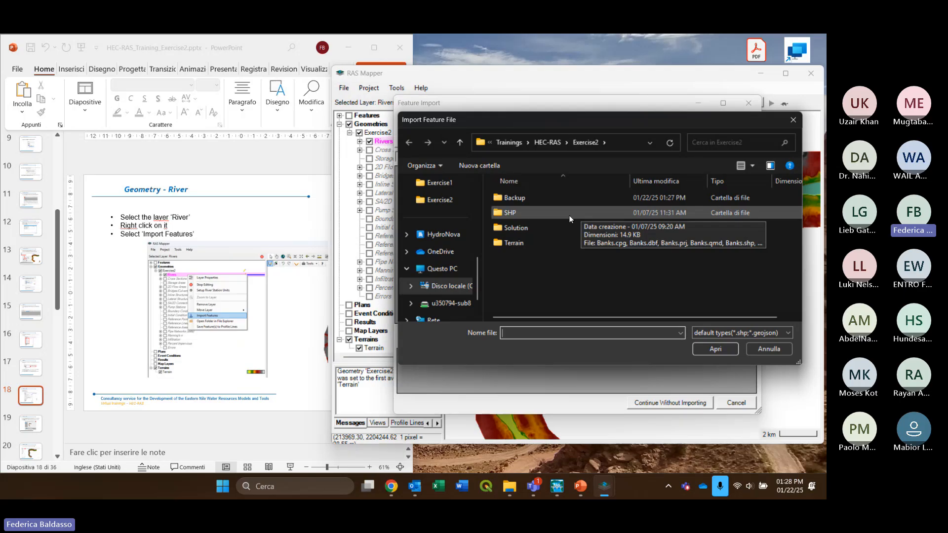
double_click(569, 216)
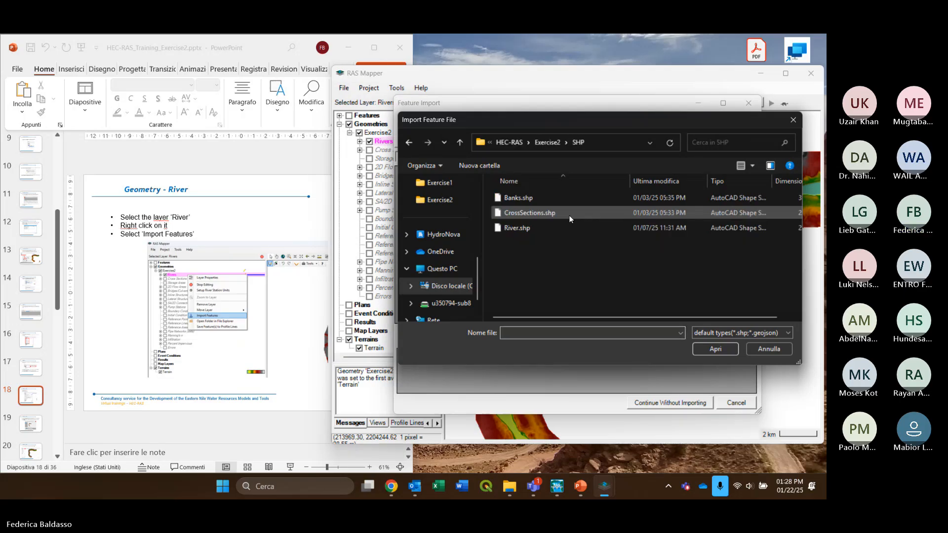
left_click(552, 227)
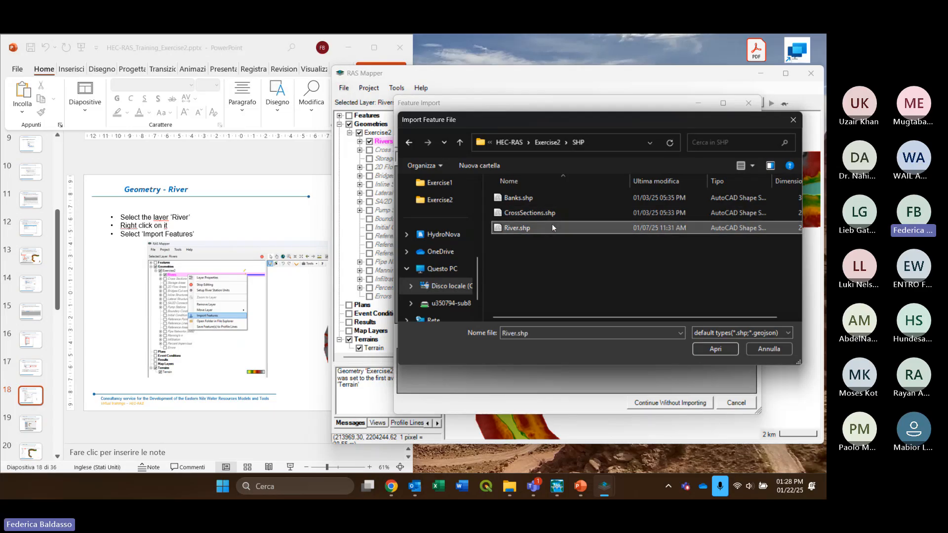
left_click(716, 348)
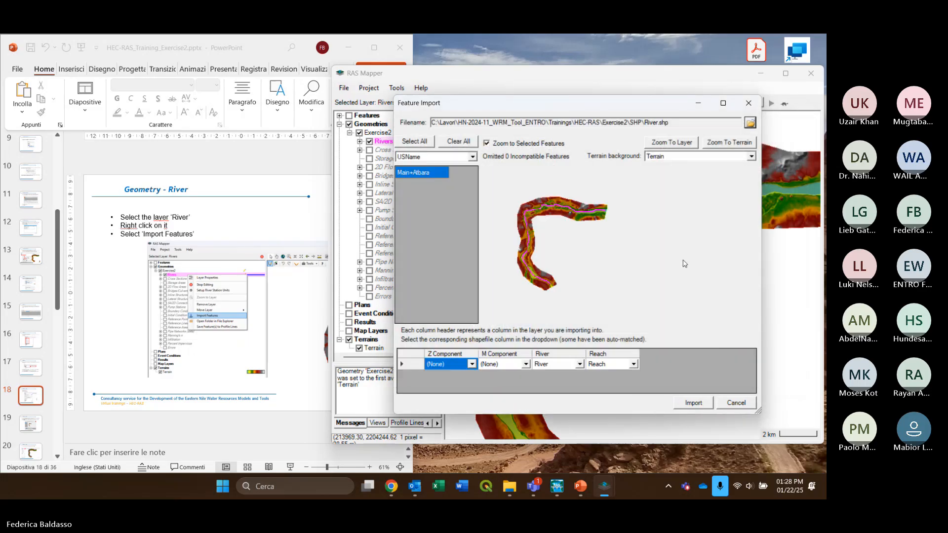
scroll(274, 305, "down", 1)
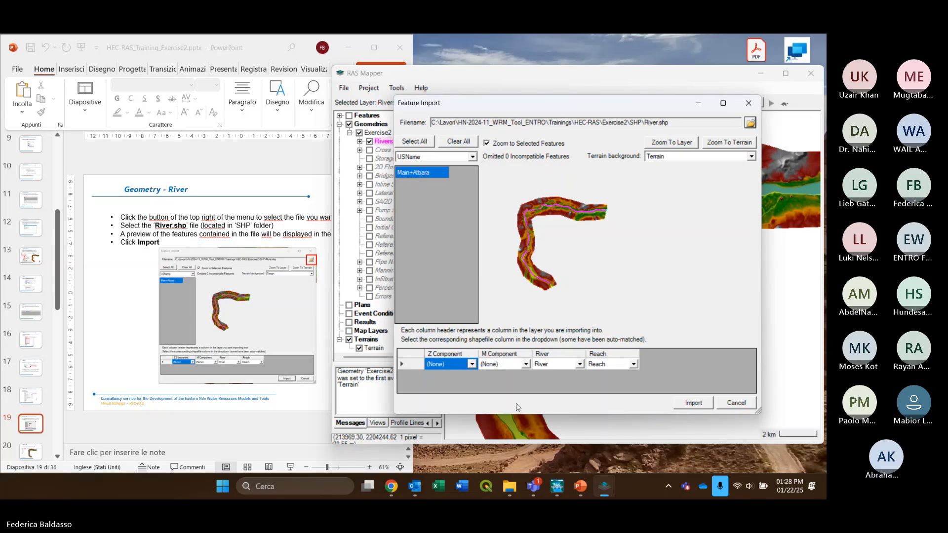
Switch to the Teams meeting window and read the participants' latest chat messages
mouse_move(534, 489)
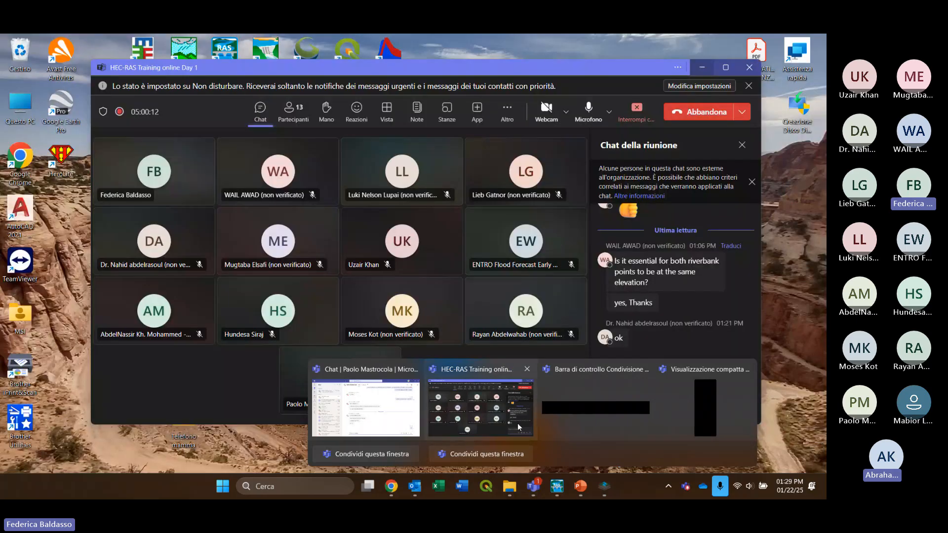
left_click(517, 423)
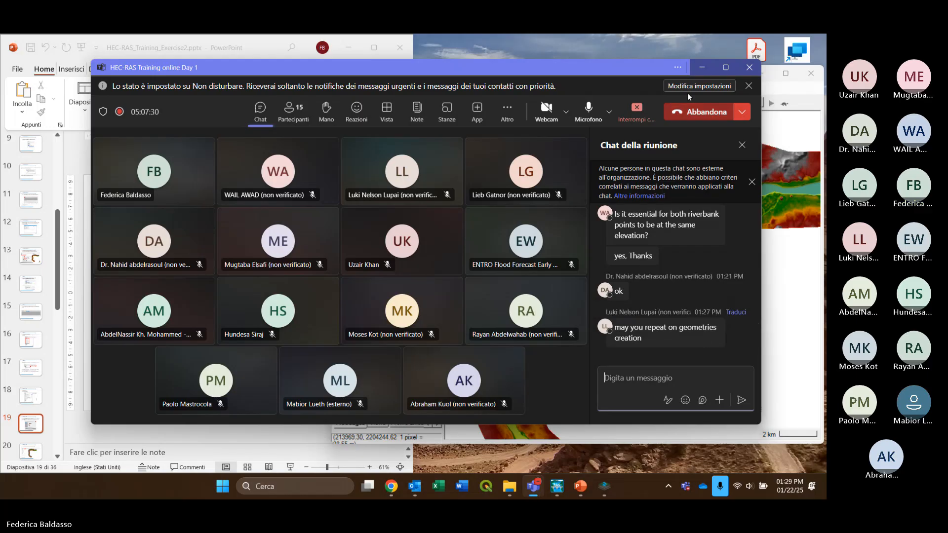
left_click(701, 69)
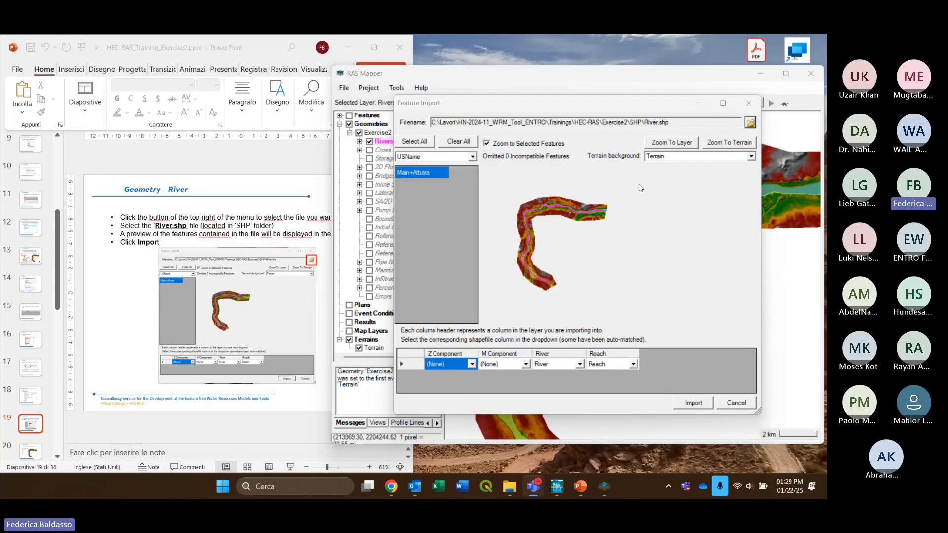
Dismiss the feature import without adding the river and stop editing the Exercise2 geometry
left_click_drag(568, 108, 466, 104)
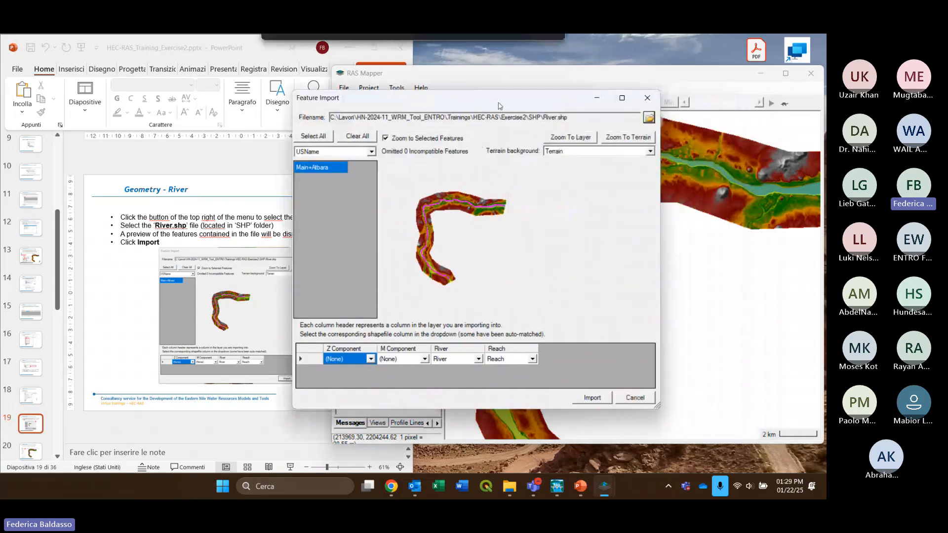
left_click(592, 398)
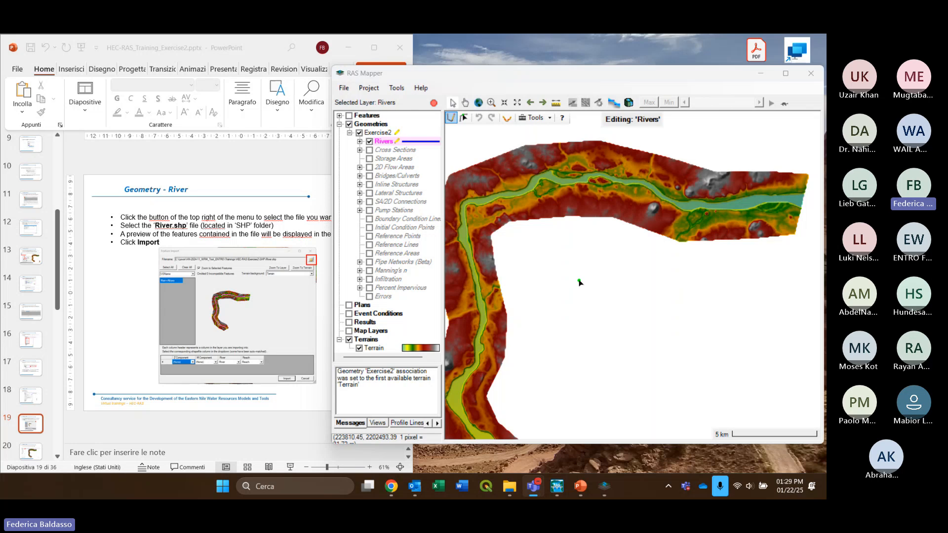
left_click_drag(579, 282, 614, 286)
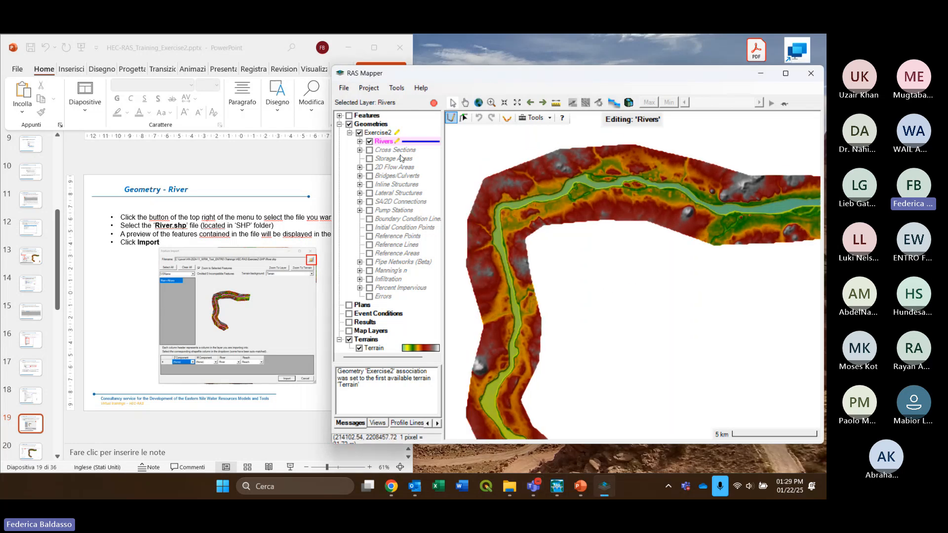
left_click(435, 104)
key("Return")
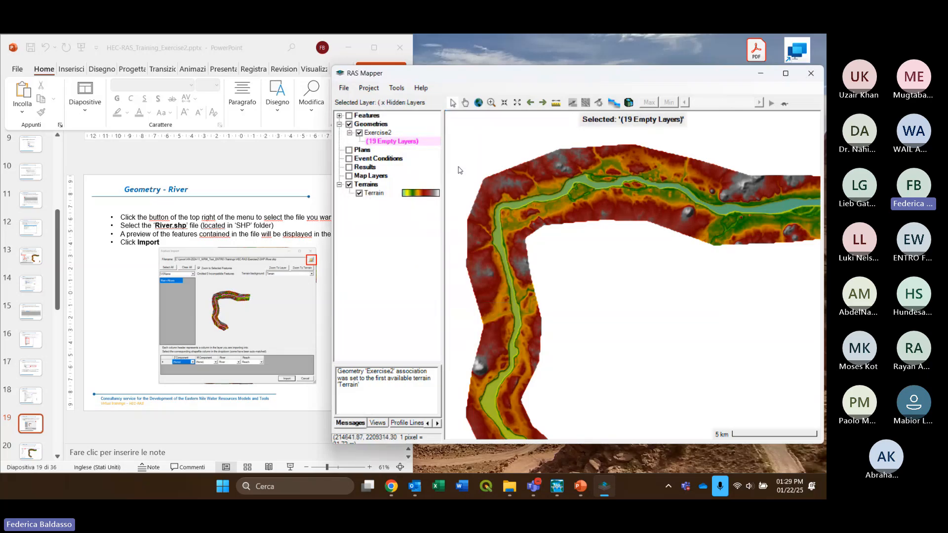
Create another geometry under Geometries, keeping the suggested name New Geometry
left_click(384, 125)
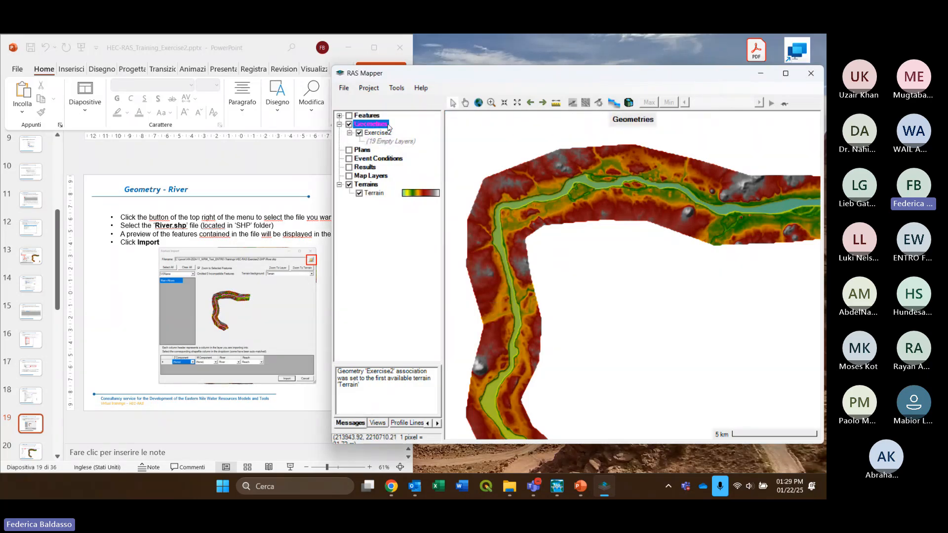
right_click(377, 127)
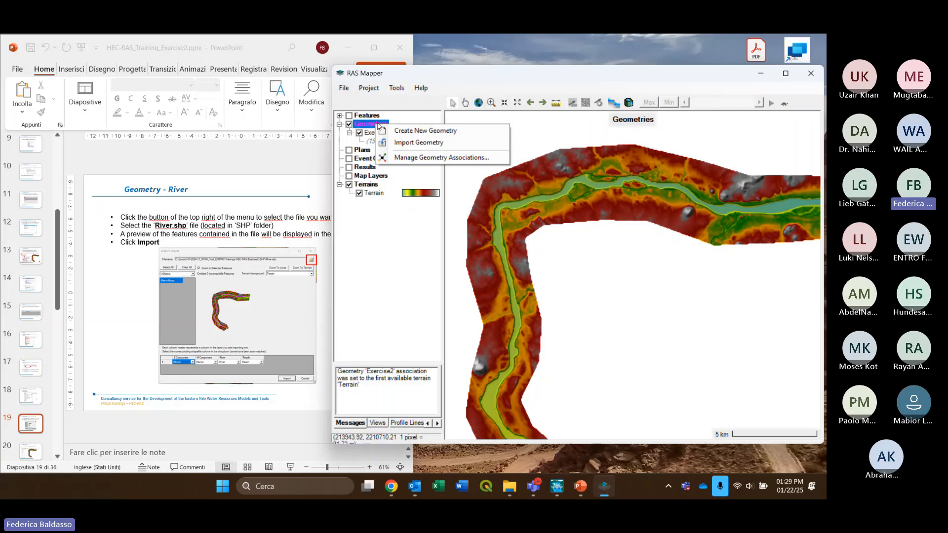
left_click(444, 132)
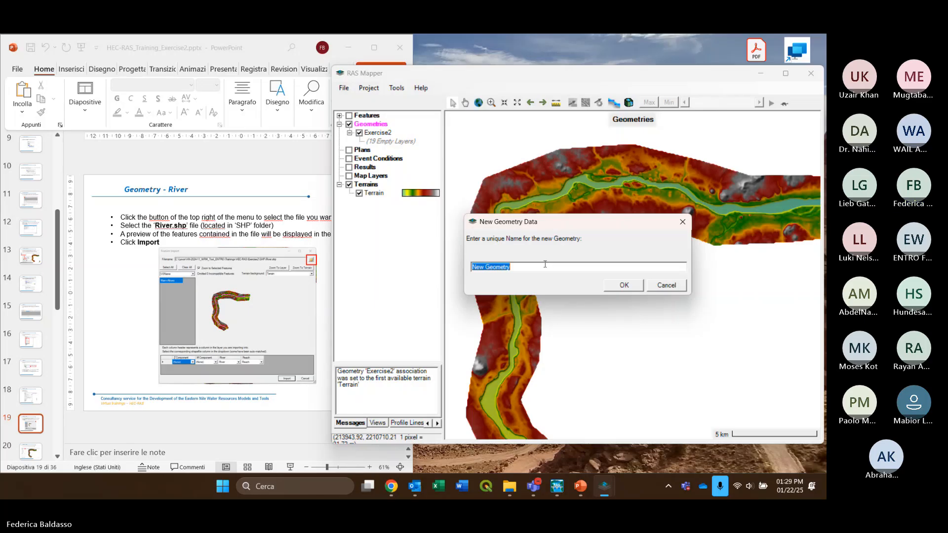
left_click(625, 287)
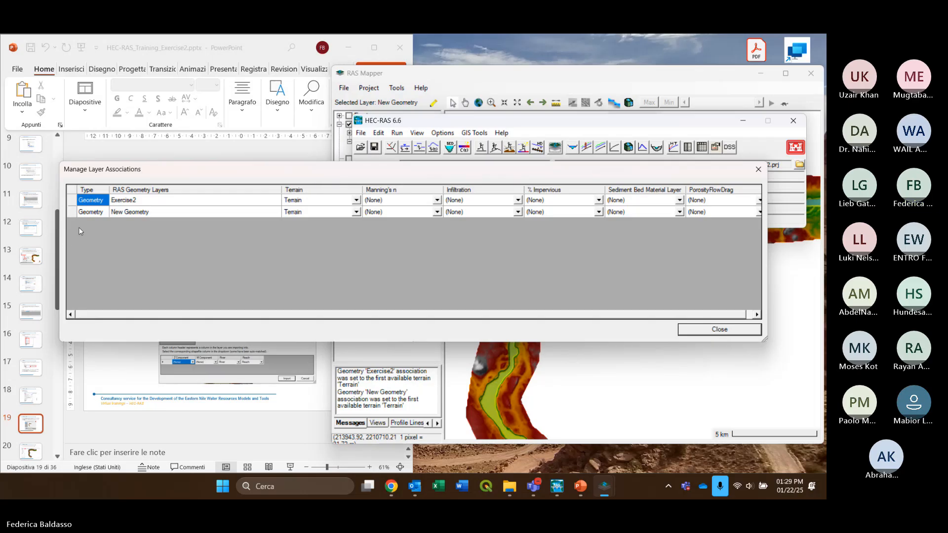
Narrow the layer associations window and set Terrain as the terrain associated with New Geometry
left_click_drag(59, 248, 280, 248)
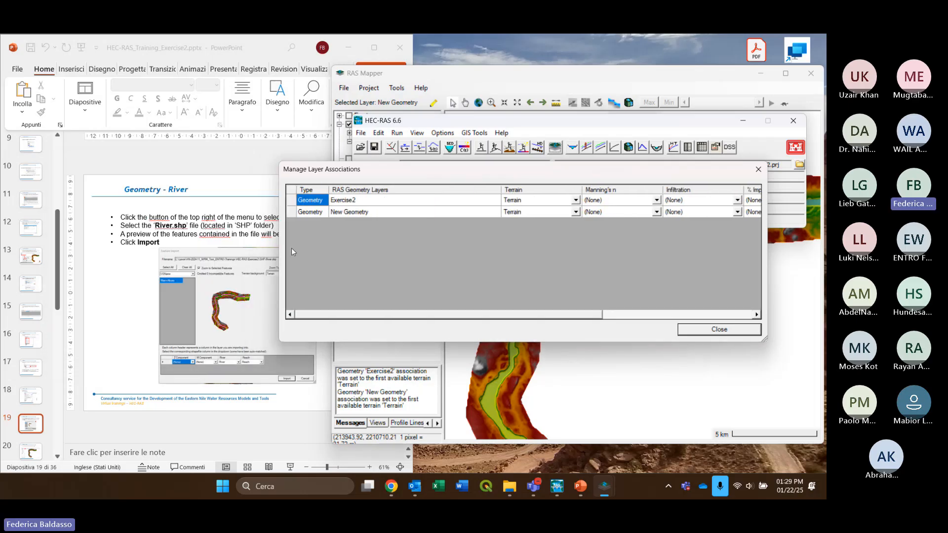
left_click(396, 211)
left_click(431, 202)
left_click(425, 210)
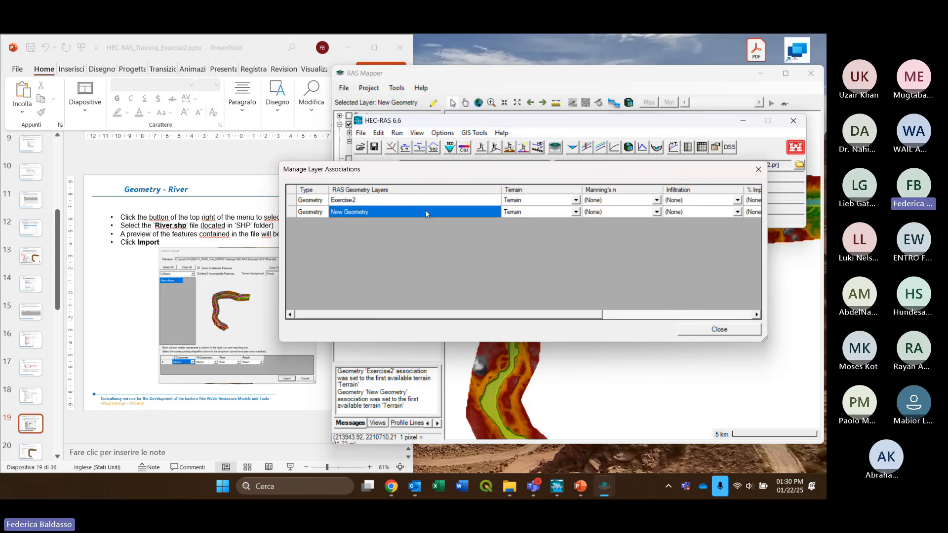
left_click(519, 202)
left_click(523, 210)
left_click(523, 211)
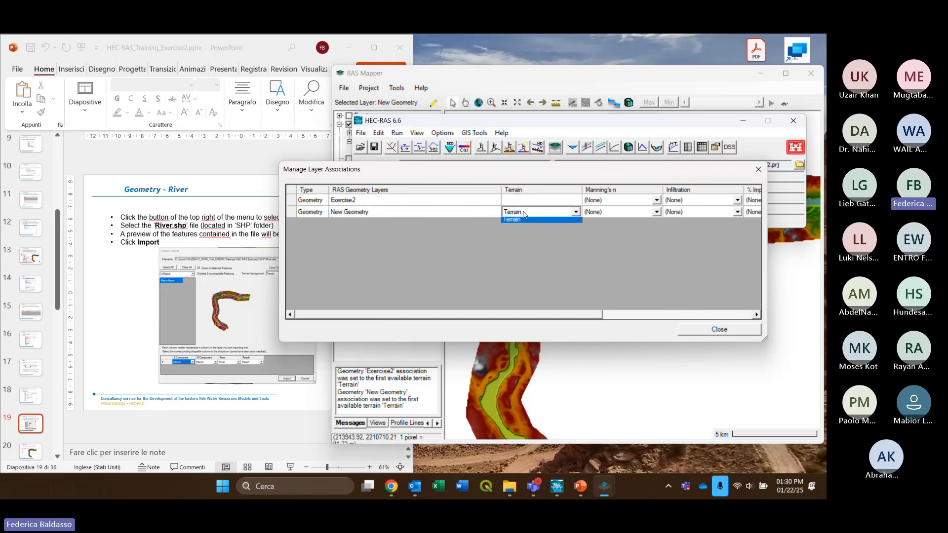
left_click(522, 222)
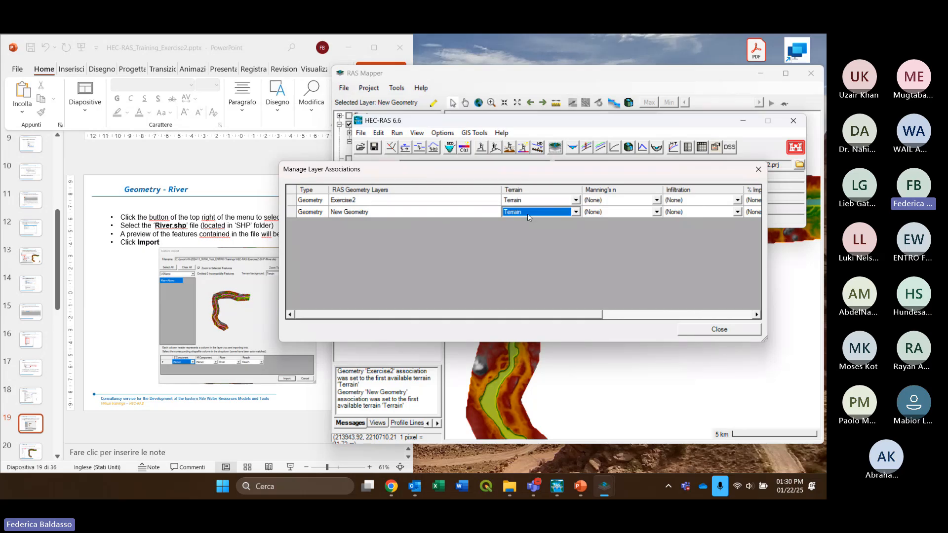
Reselect Terrain as the terrain associated with New Geometry and close the layer associations
left_click(566, 216)
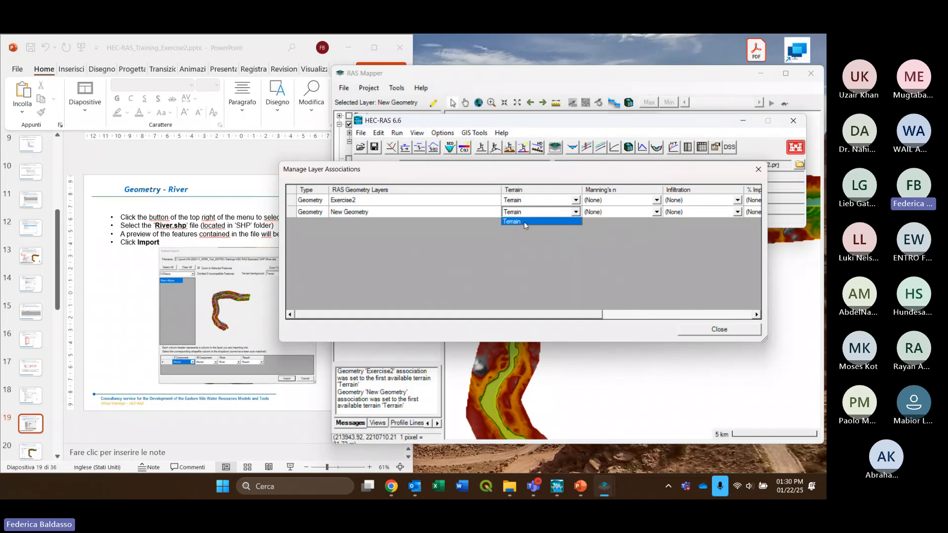
left_click(524, 222)
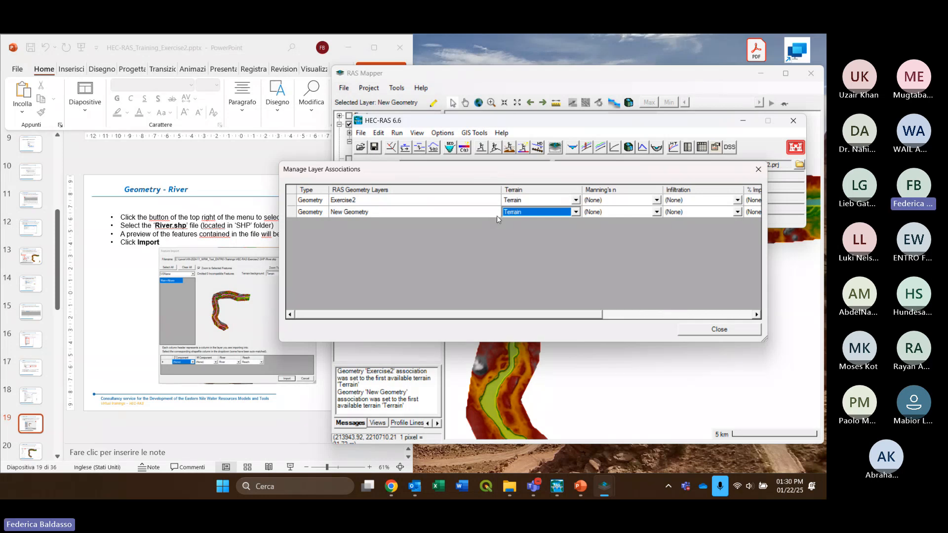
left_click(722, 332)
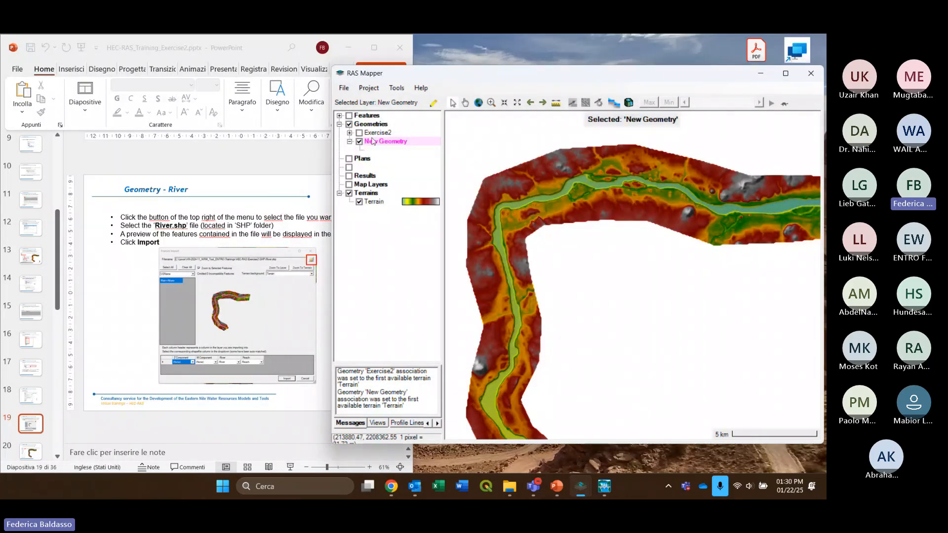
left_click(377, 134)
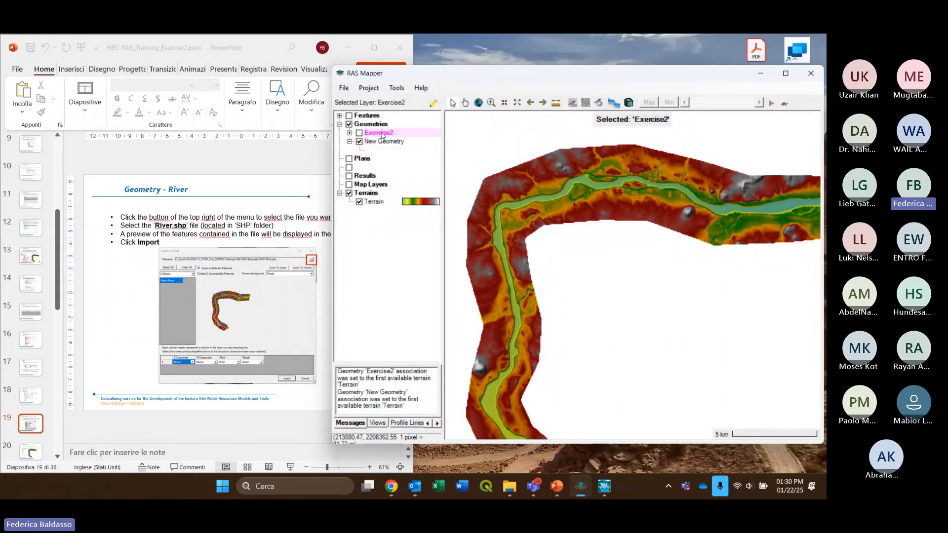
left_click(382, 143)
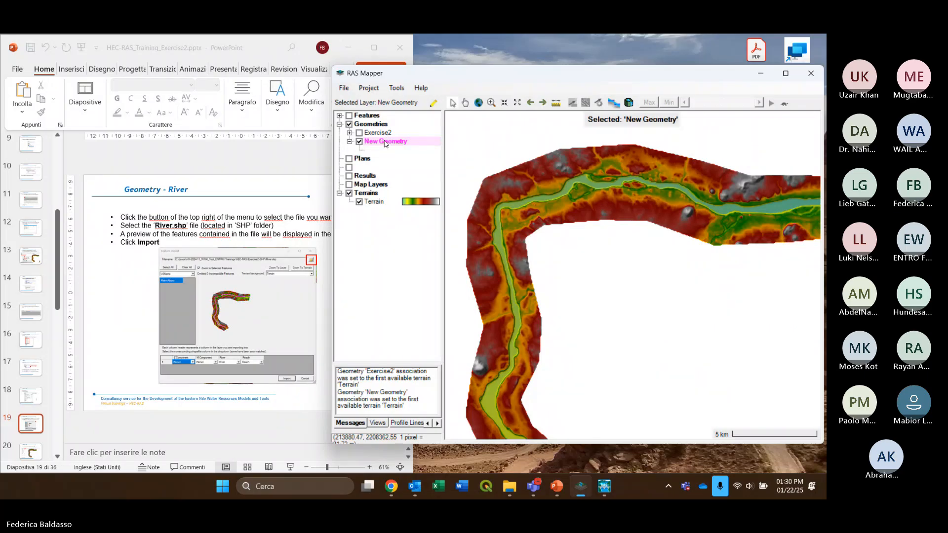
left_click(378, 132)
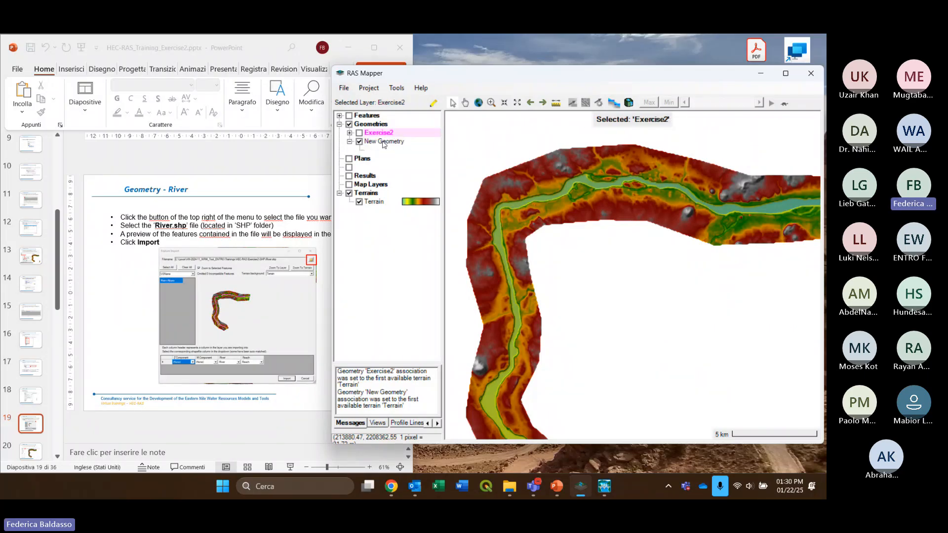
left_click(384, 142)
left_click(389, 134)
Delete the geometry named New Geometry and turn on the display of the Exercise2 geometry
left_click(397, 143)
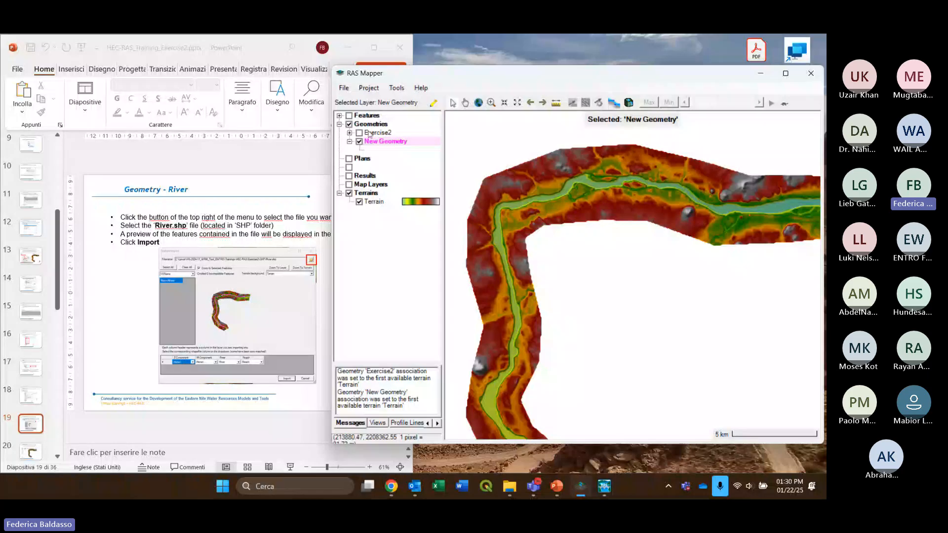
right_click(394, 144)
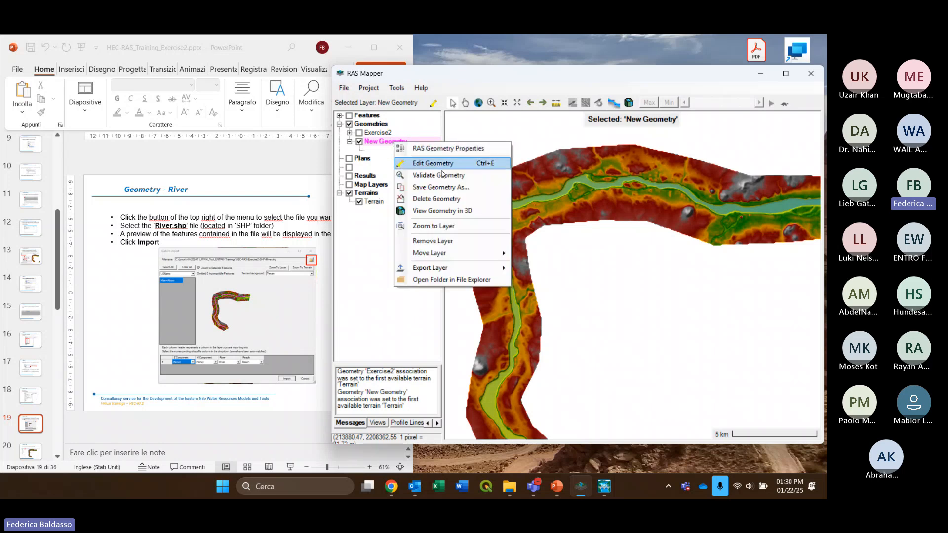
left_click(437, 199)
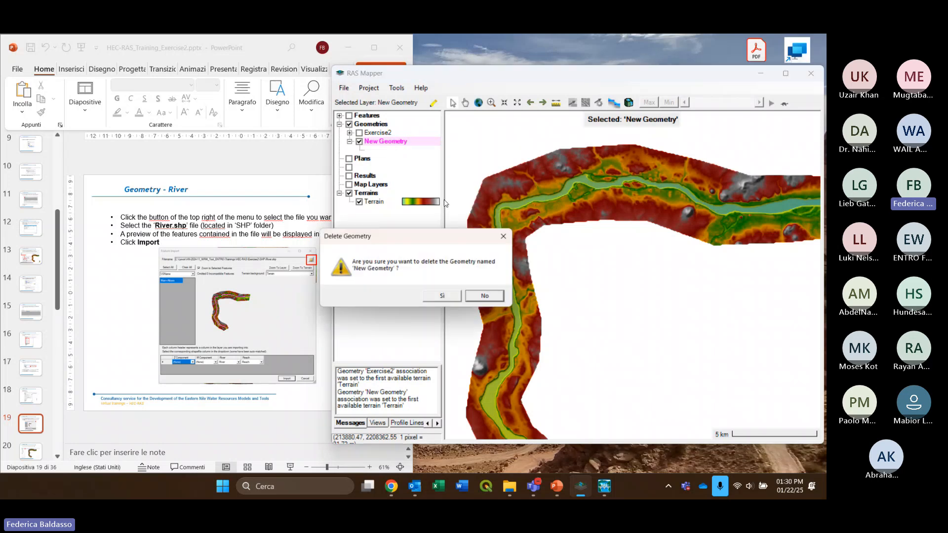
left_click(445, 298)
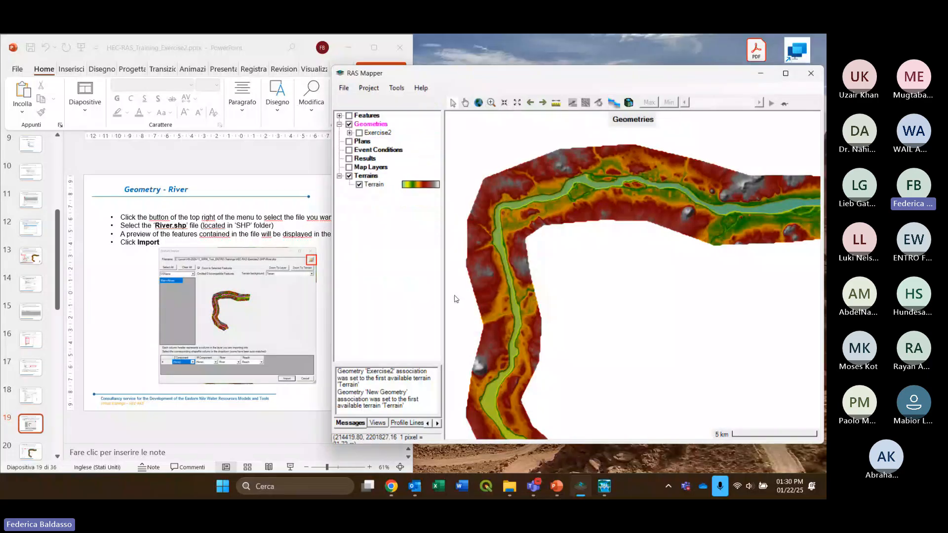
left_click(360, 135)
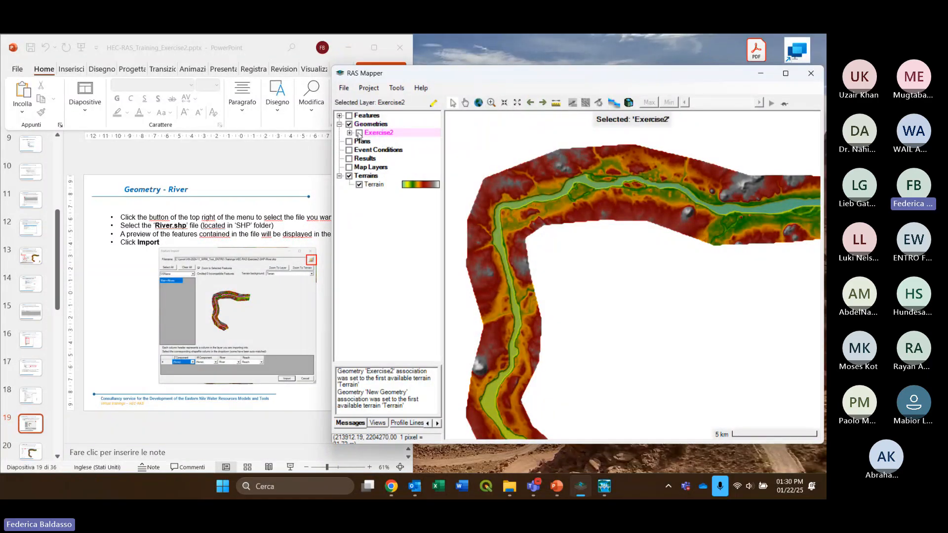
left_click(360, 133)
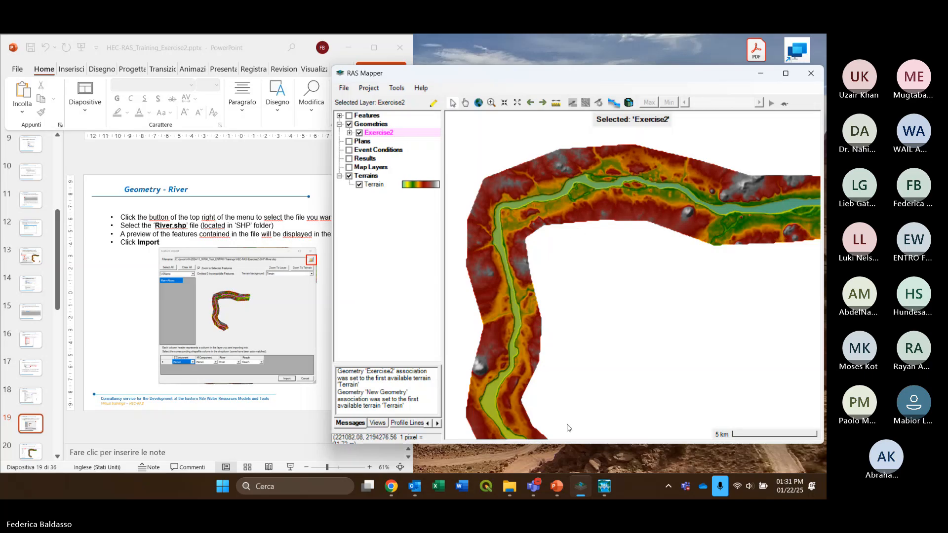
Switch to the Teams meeting window to check the chat for new participant messages, and return to the Exercise2 terrain map
mouse_move(535, 488)
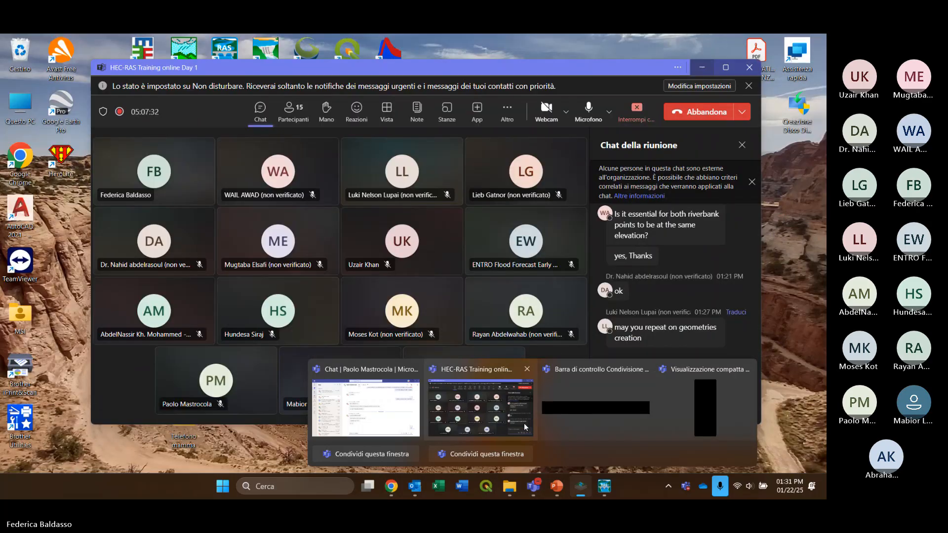
left_click(521, 419)
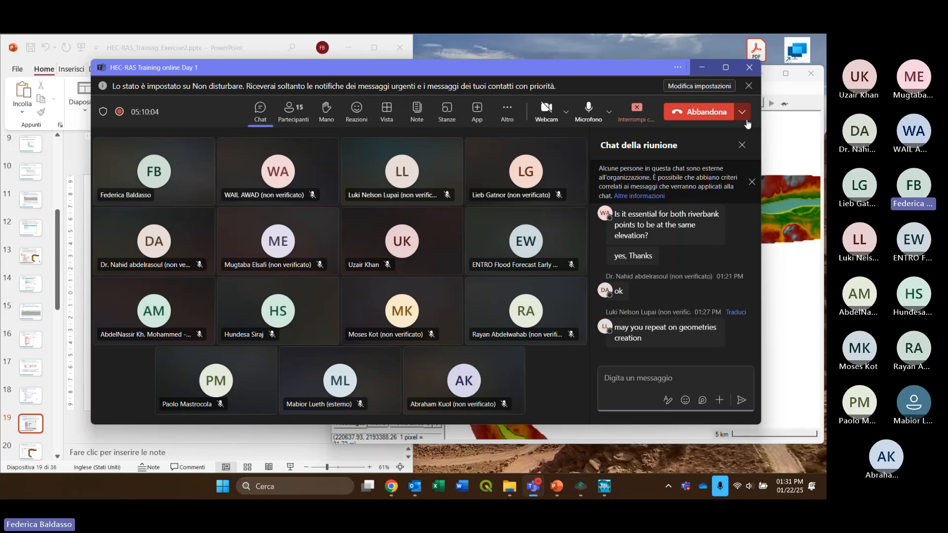
left_click(702, 68)
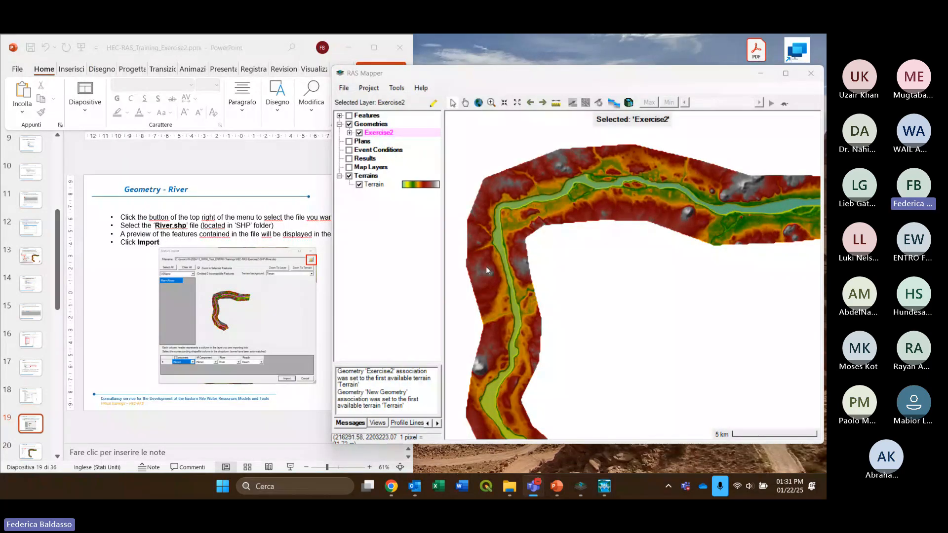
scroll(563, 234, "up", 2)
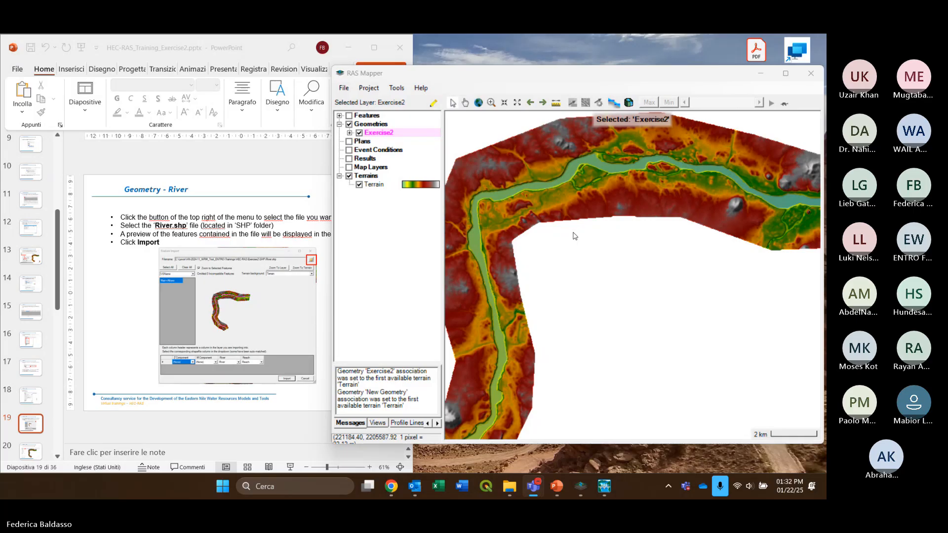
scroll(574, 236, "up", 3)
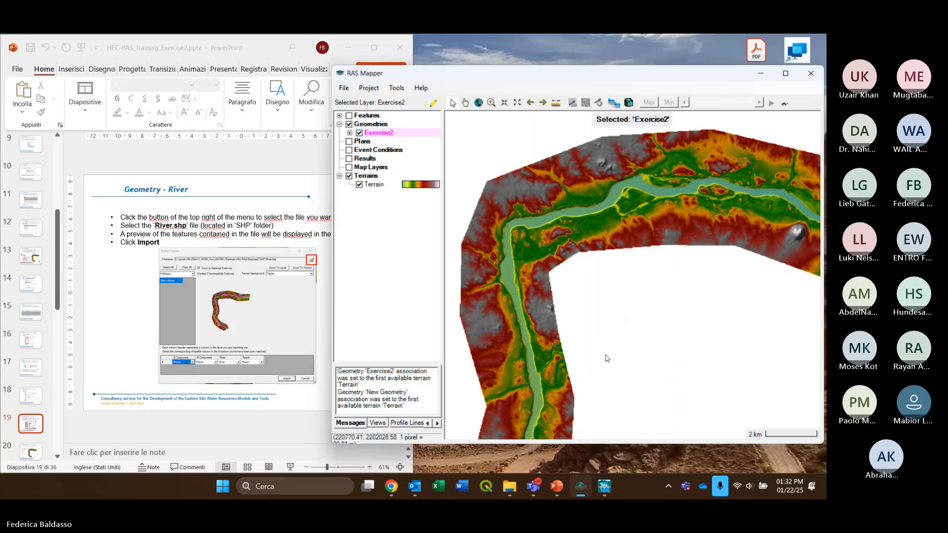
mouse_move(534, 487)
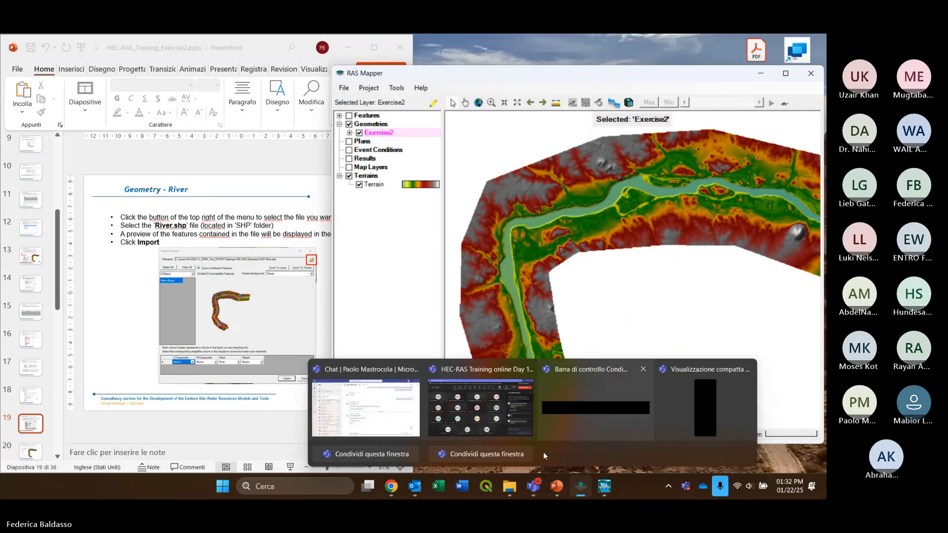
left_click(502, 429)
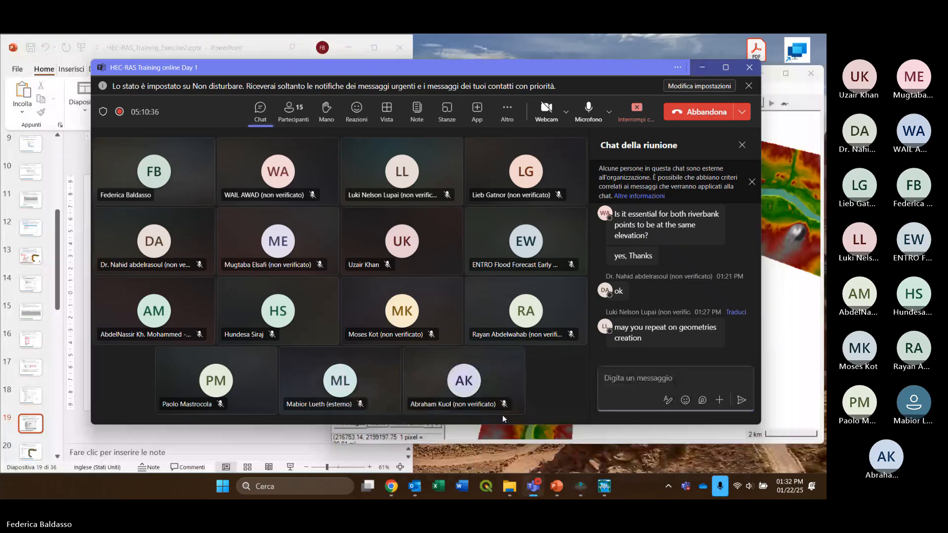
mouse_move(650, 216)
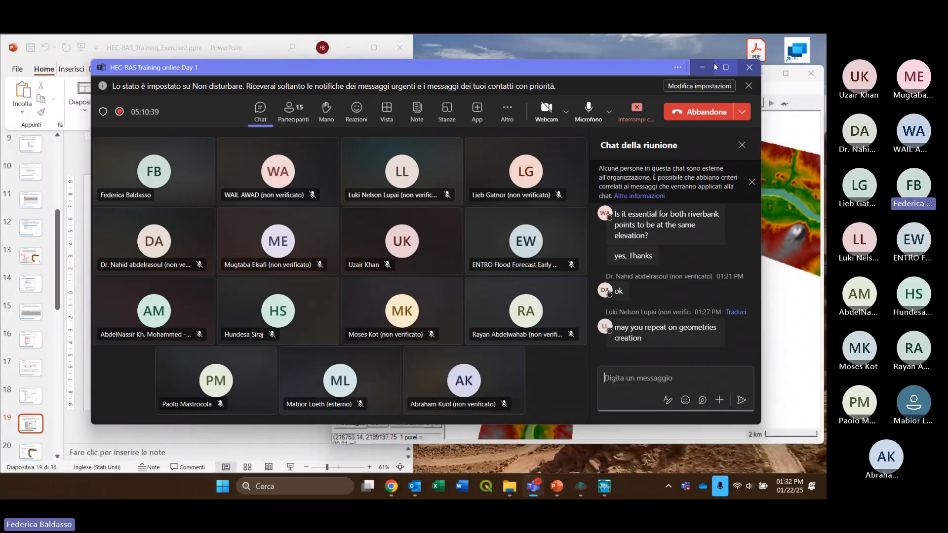
left_click(701, 67)
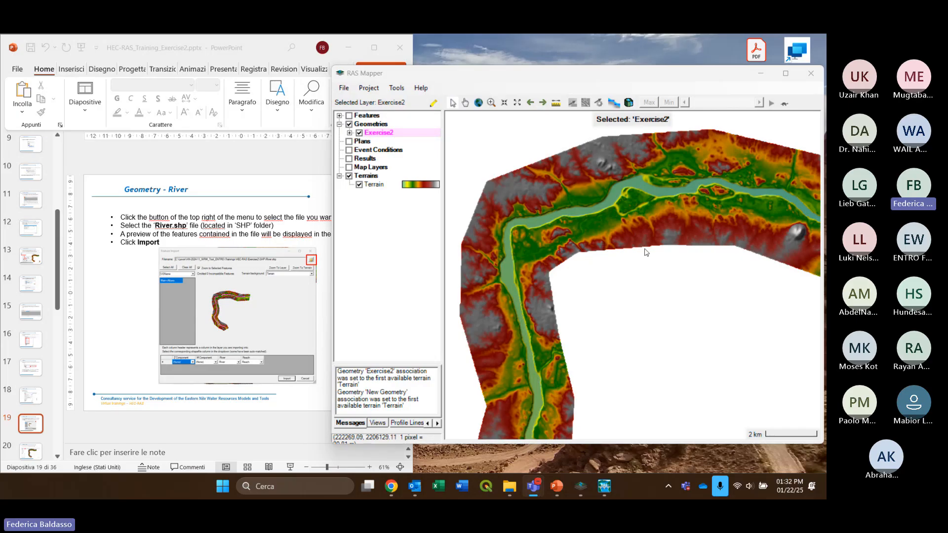
Start editing the Exercise2 geometry and open the feature import for its Rivers layer
left_click(401, 134)
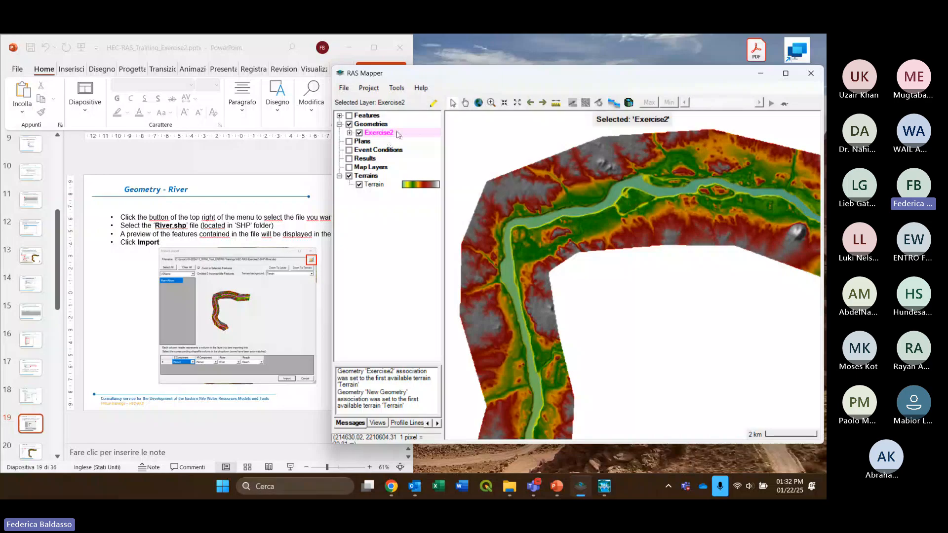
left_click(432, 106)
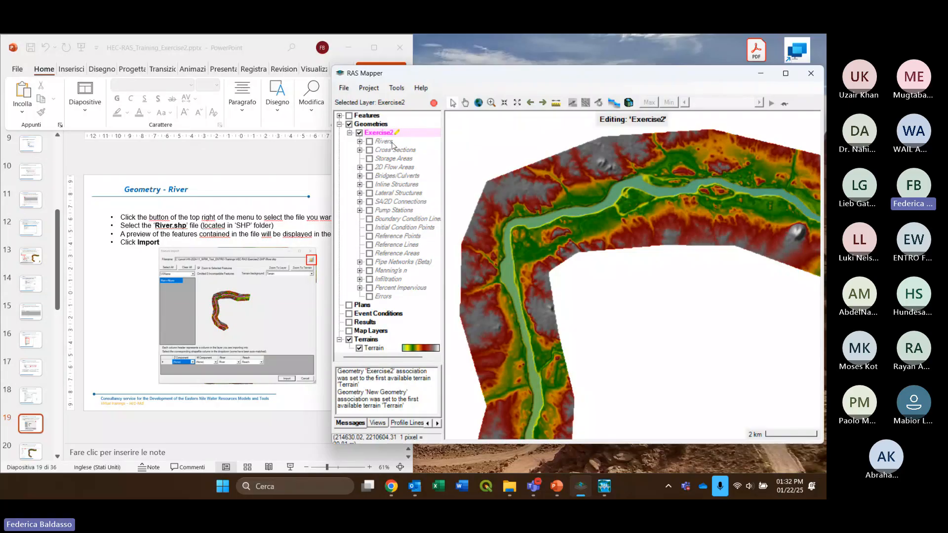
left_click(384, 141)
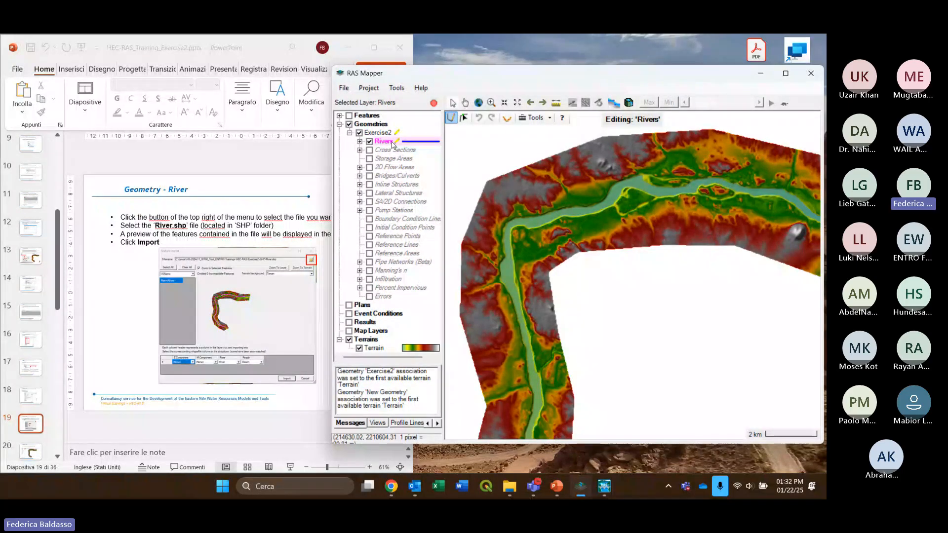
right_click(393, 143)
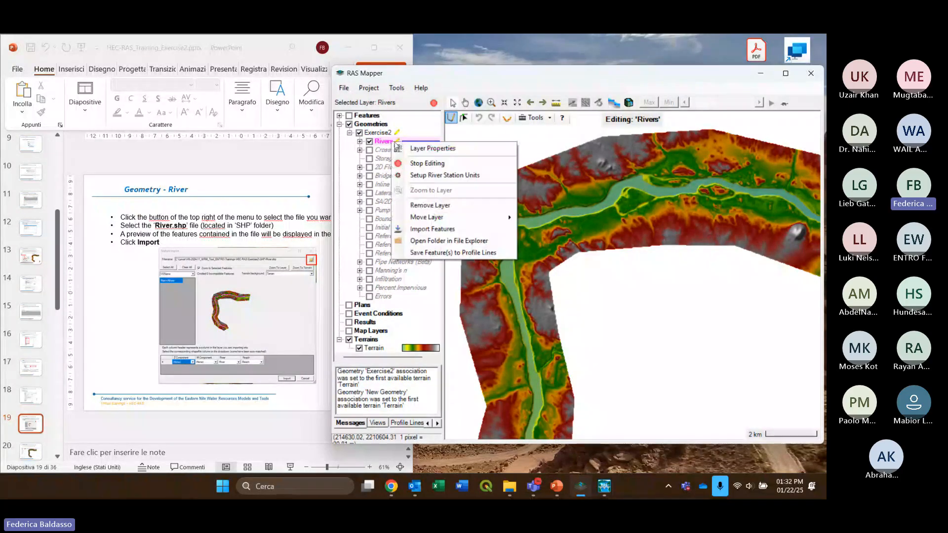
left_click(453, 232)
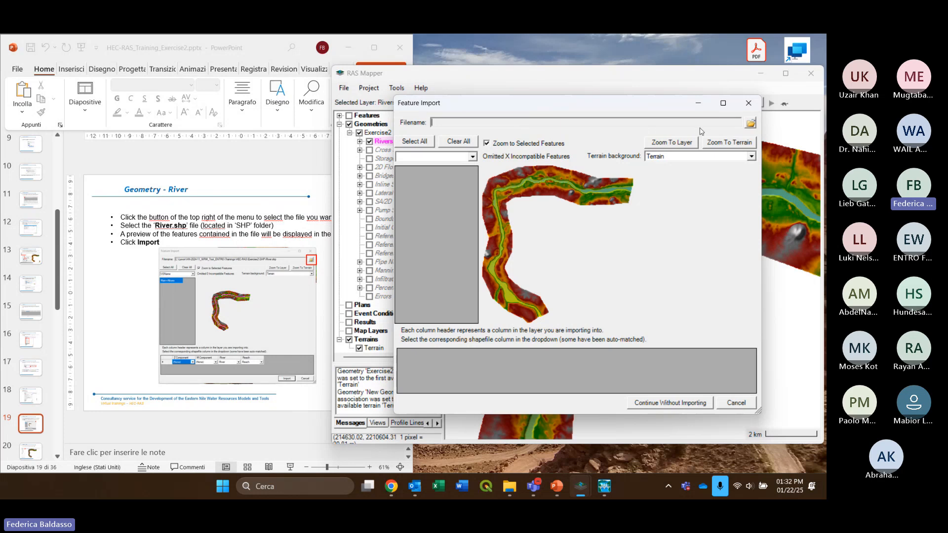
Import River.shp from the Exercise2 SHP folder into the Rivers layer, keeping the River and Reach column matches
left_click(751, 123)
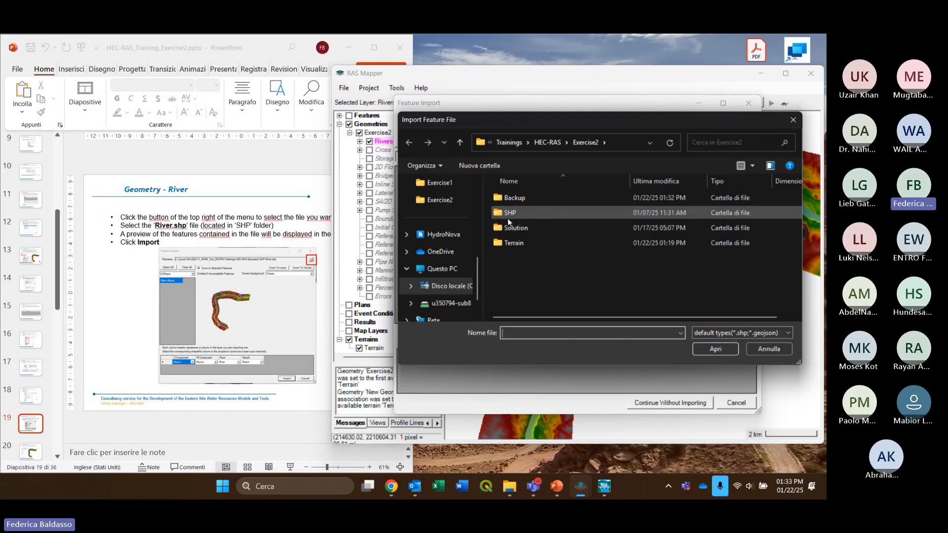
left_click(522, 218)
double_click(522, 217)
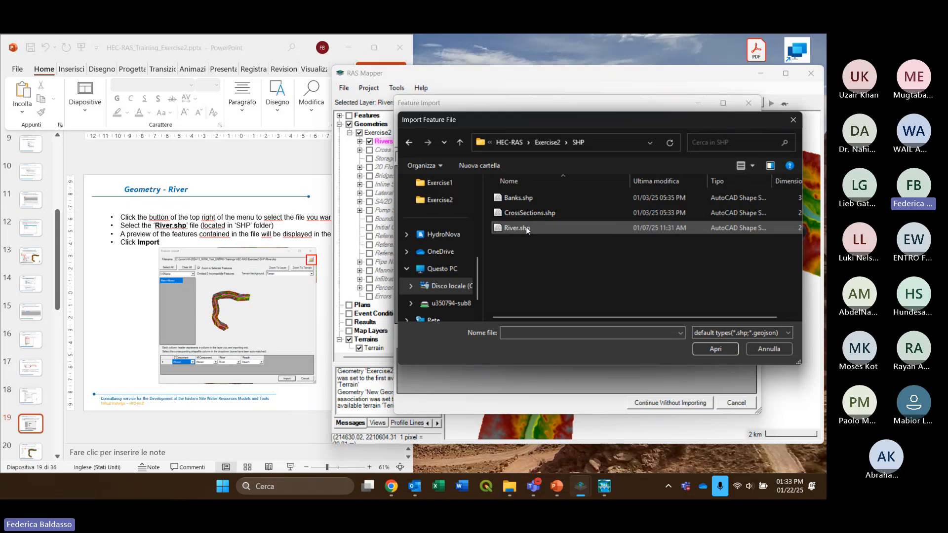
left_click(537, 230)
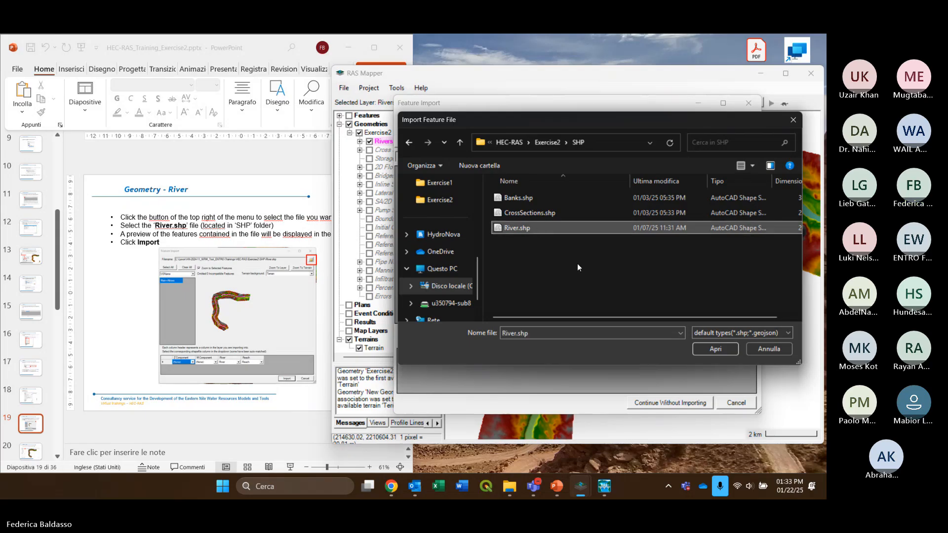
left_click(717, 349)
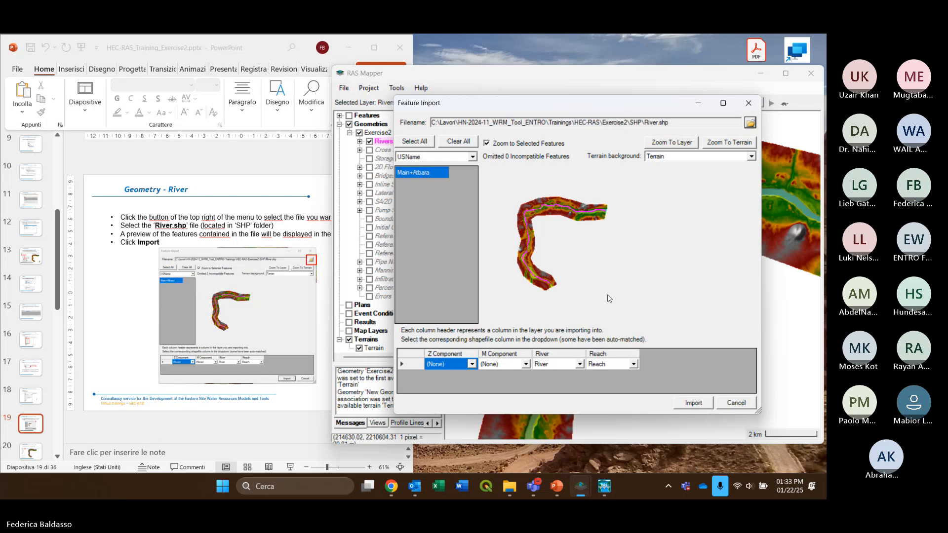
left_click(693, 404)
Check the imported river line along the terrain, stop editing and save the edits to Exercise2
scroll(602, 242, "up", 2)
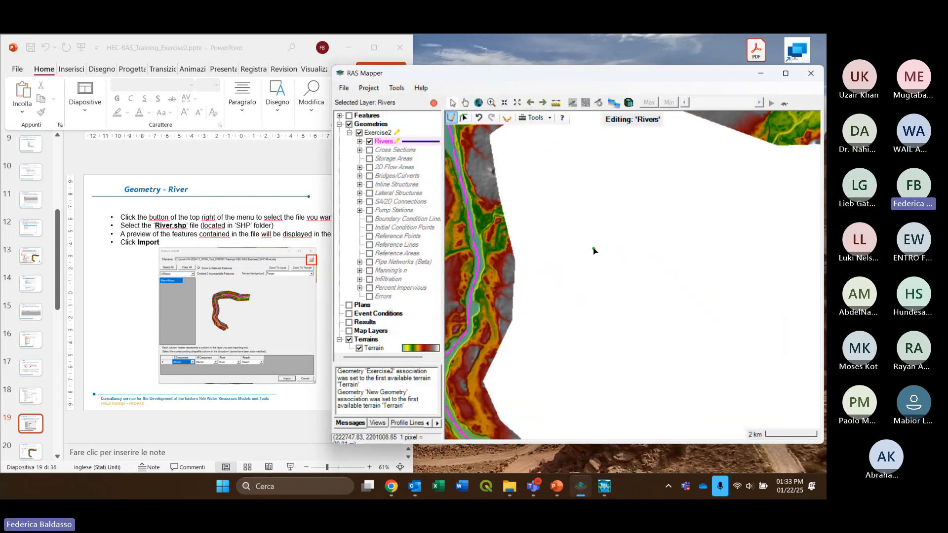
scroll(594, 251, "down", 2)
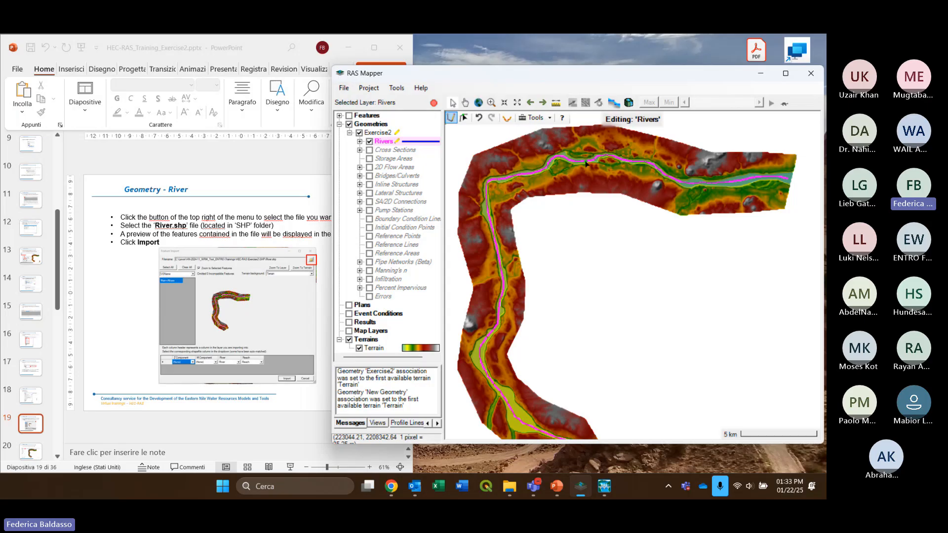
left_click_drag(660, 362, 667, 385)
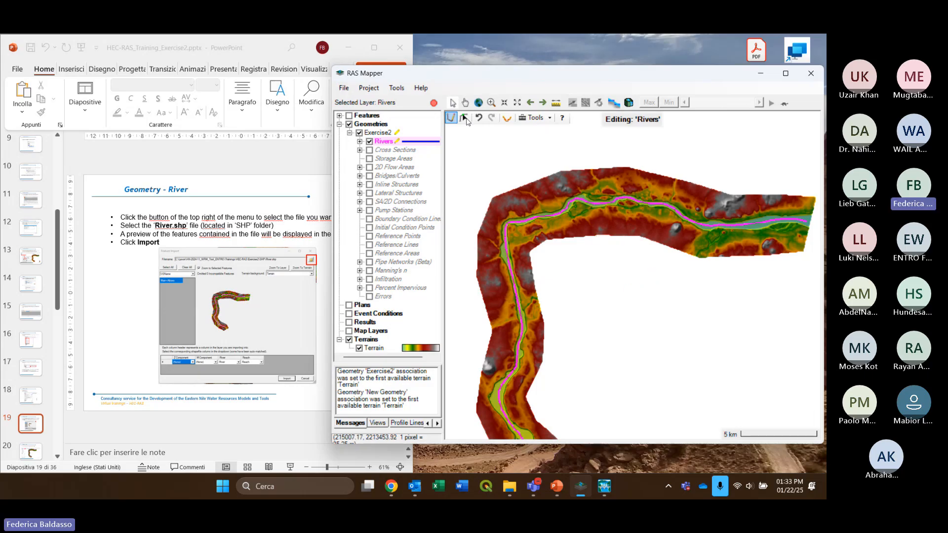
left_click(434, 104)
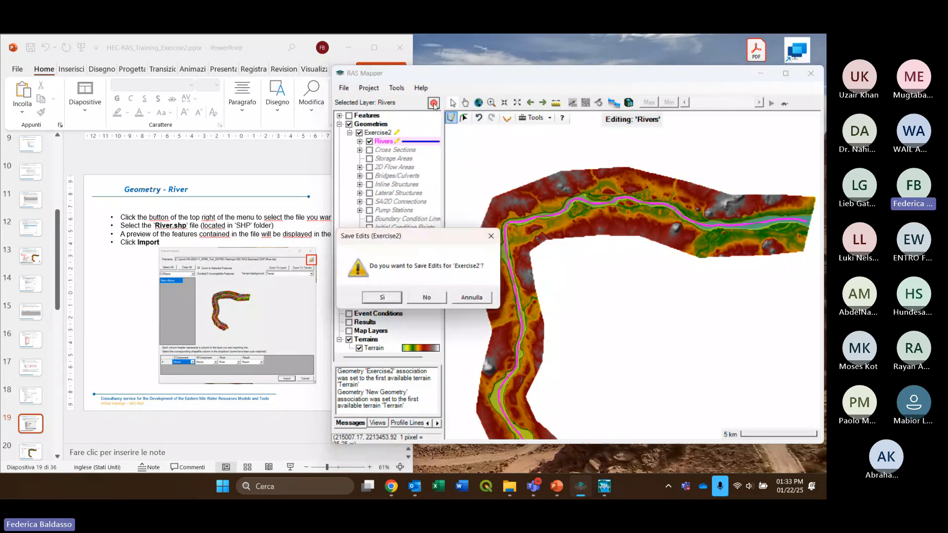
left_click(382, 298)
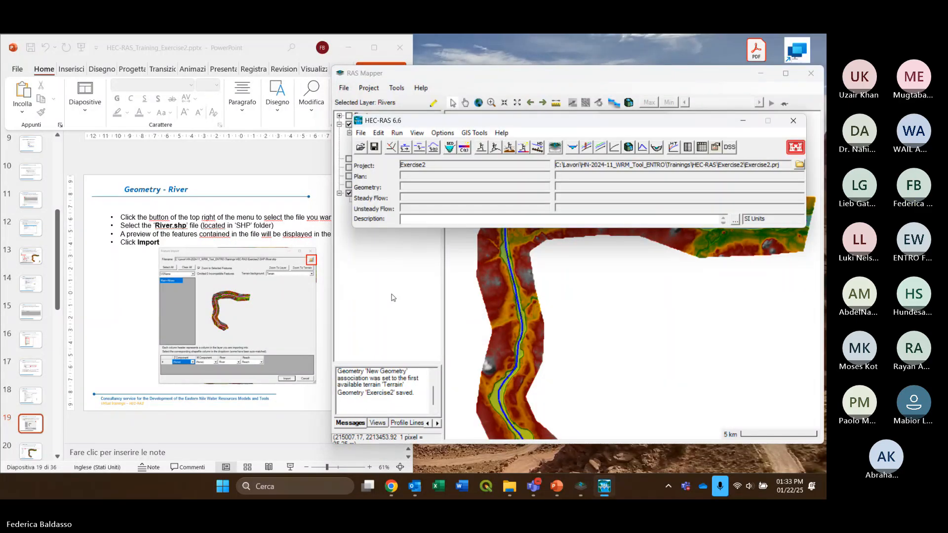
Switch back to RAS Mapper and check the imported river line in the Exercise2 Rivers layer over the whole terrain
left_click(575, 297)
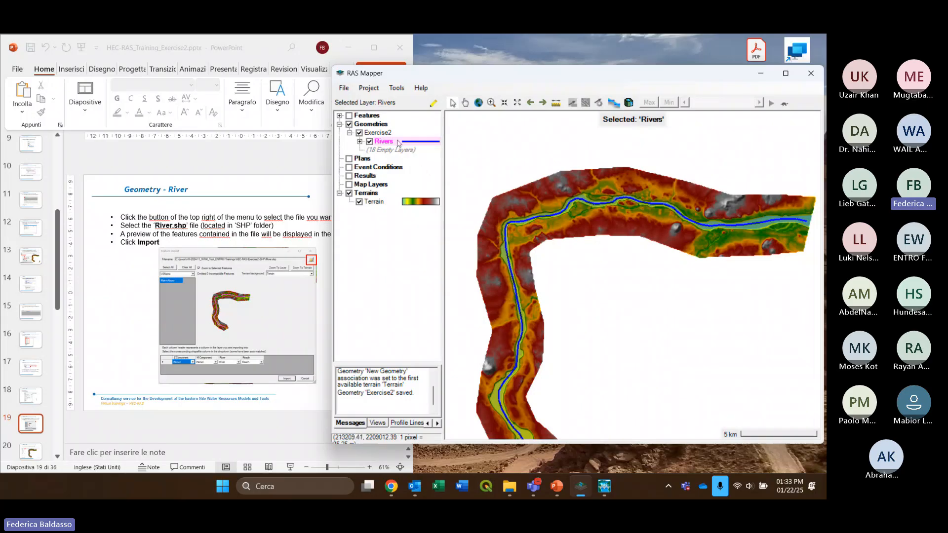
left_click(385, 133)
left_click(385, 142)
left_click(515, 293)
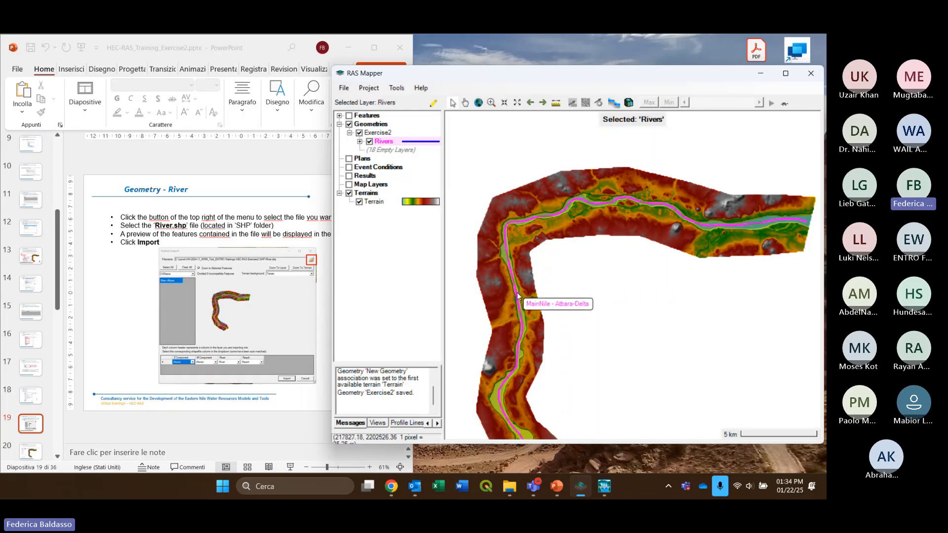
scroll(617, 261, "down", 2)
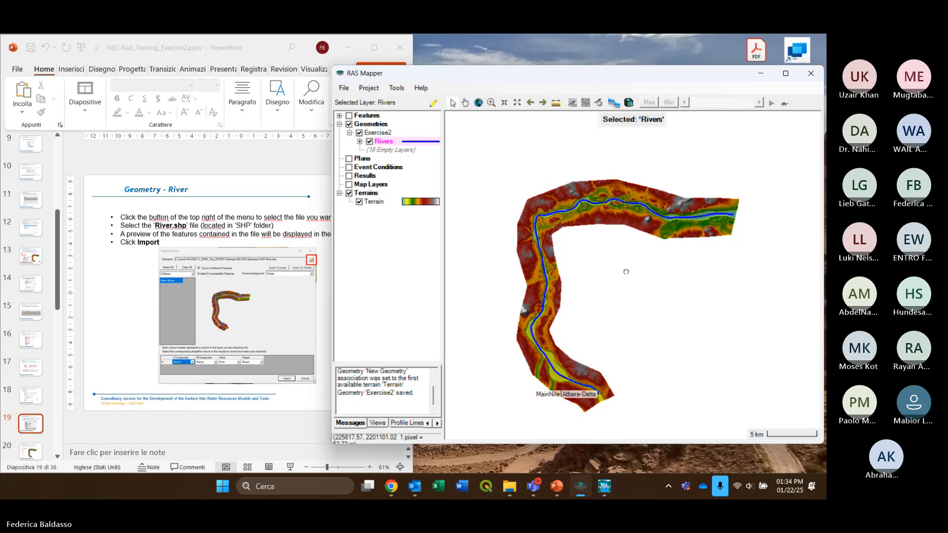
Switch to the PowerPoint training slides and advance to the Geometry - Cross Sections slide about importing features
left_click(129, 345)
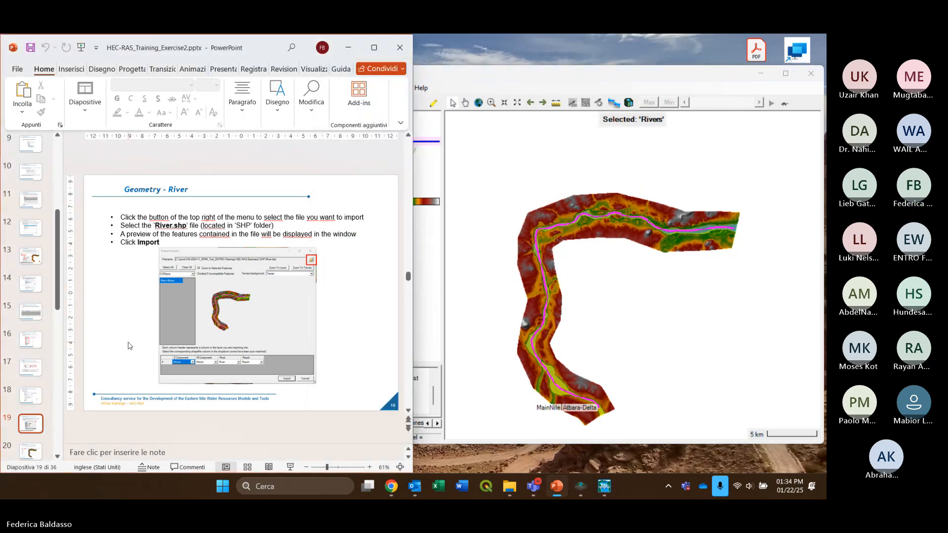
scroll(129, 345, "down", 1)
scroll(128, 344, "down", 1)
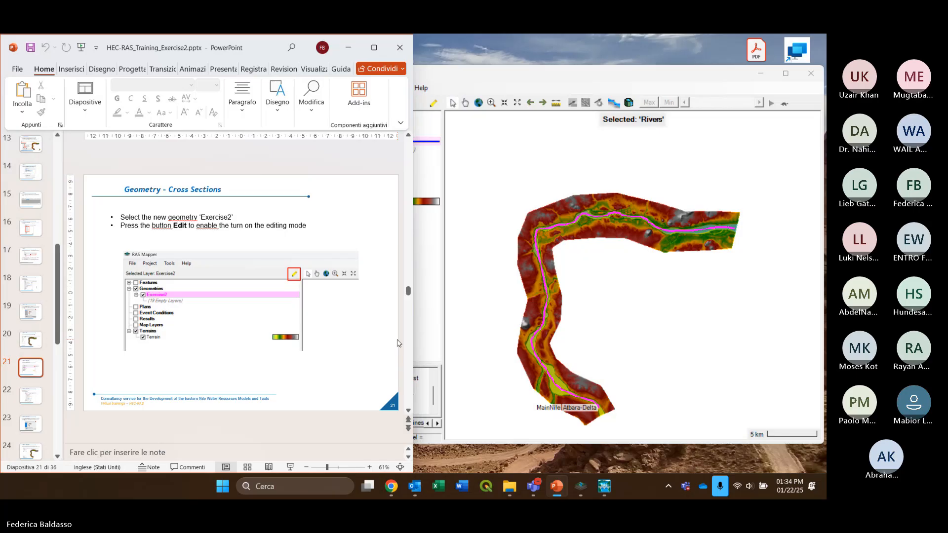
left_click(631, 299)
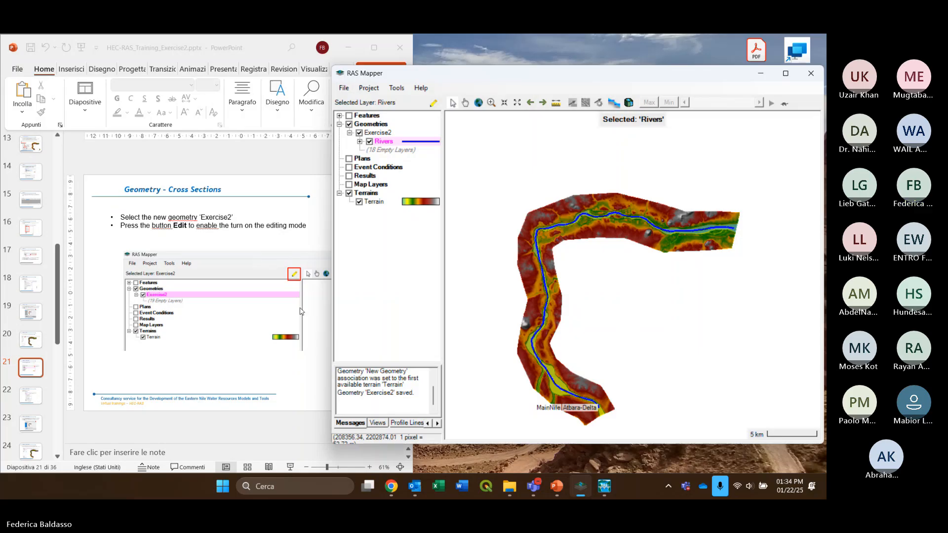
scroll(300, 311, "down", 1)
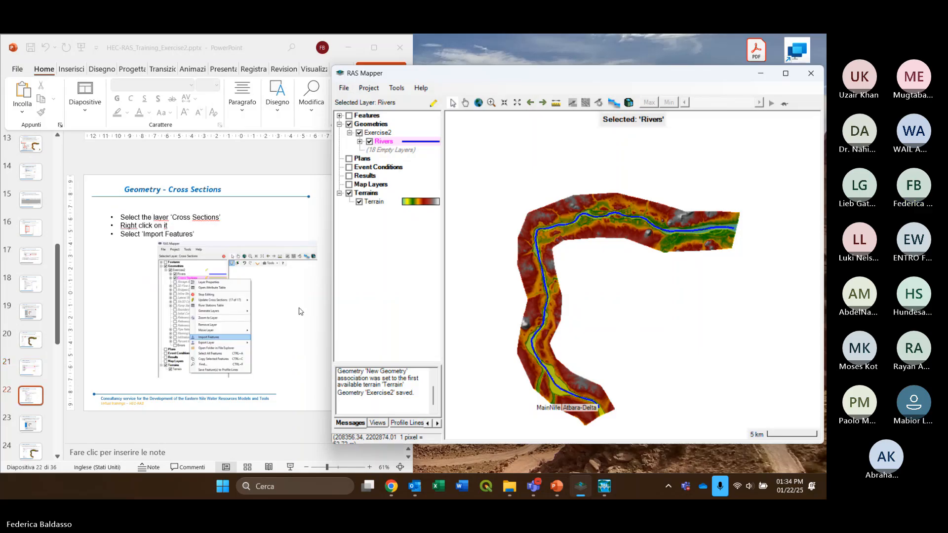
Start editing the Exercise2 geometry in RAS Mapper and activate its Cross Sections layer for adding new features
left_click(382, 134)
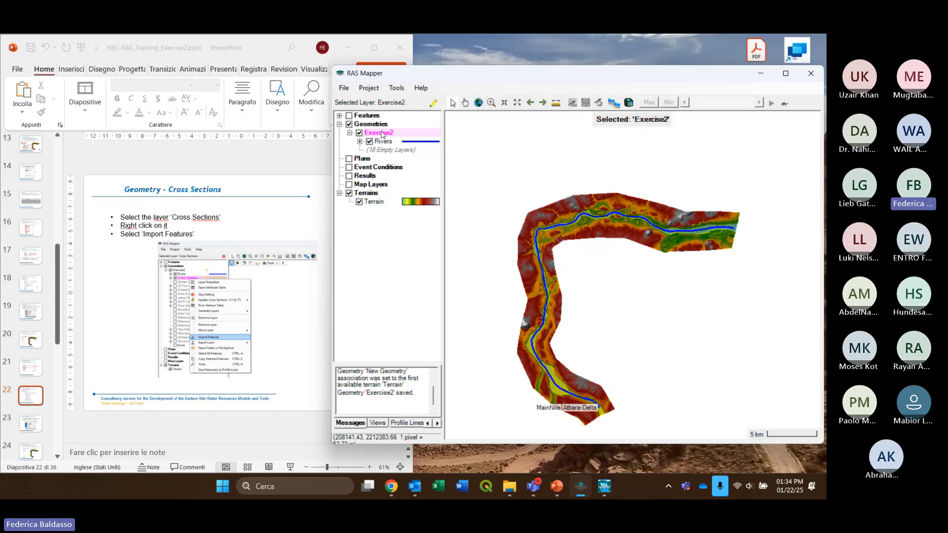
left_click(434, 105)
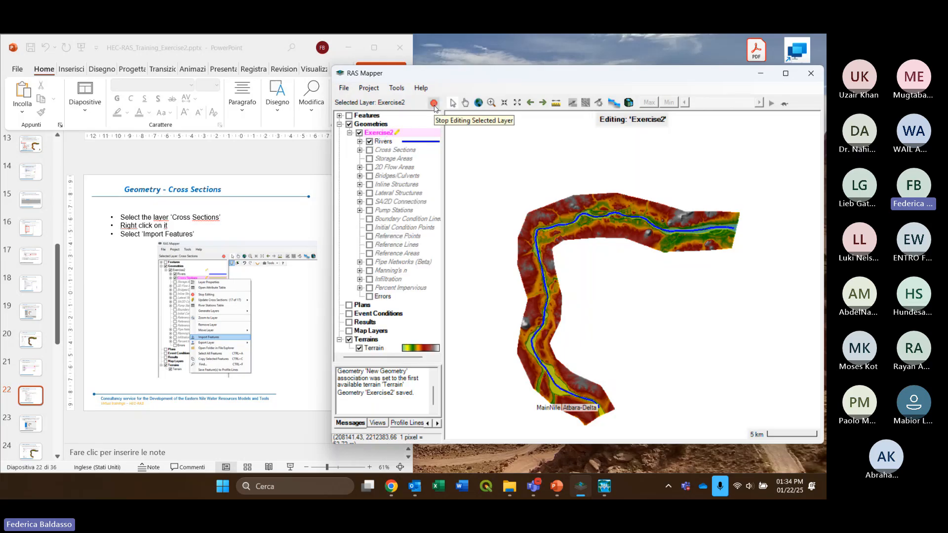
left_click(388, 152)
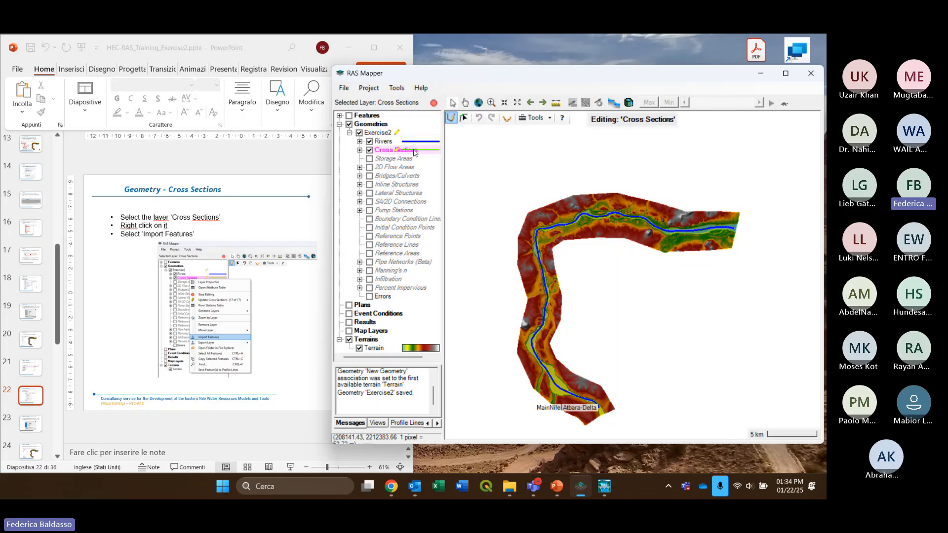
scroll(525, 205, "up", 2)
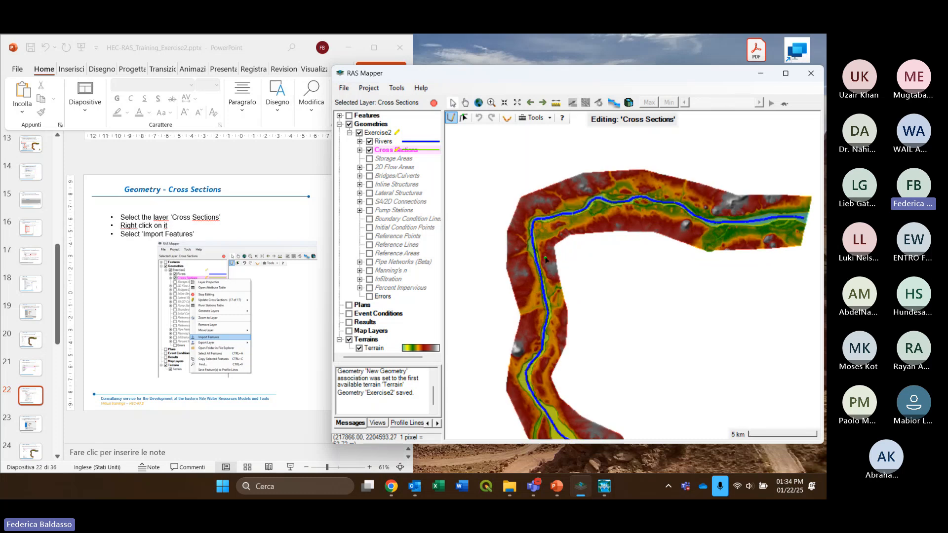
left_click(450, 120)
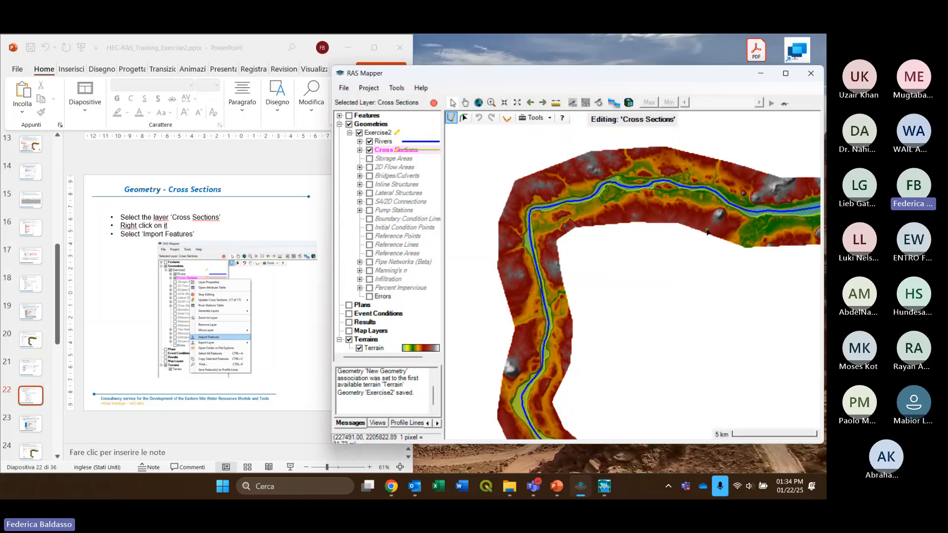
Draw a first cross section from bank to bank across the river, just east of the sharp bend in the terrain's upper-left corner
left_click_drag(761, 191, 658, 204)
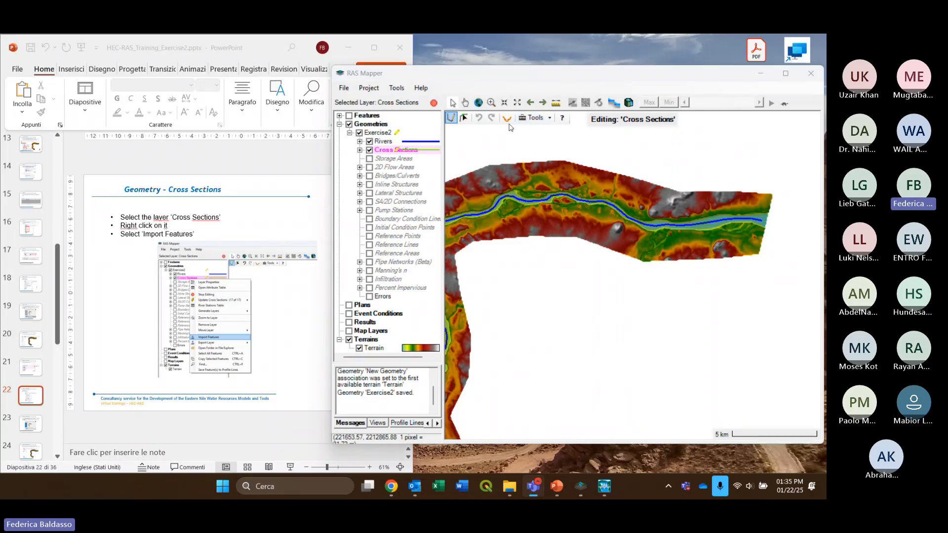
scroll(528, 214, "up", 5)
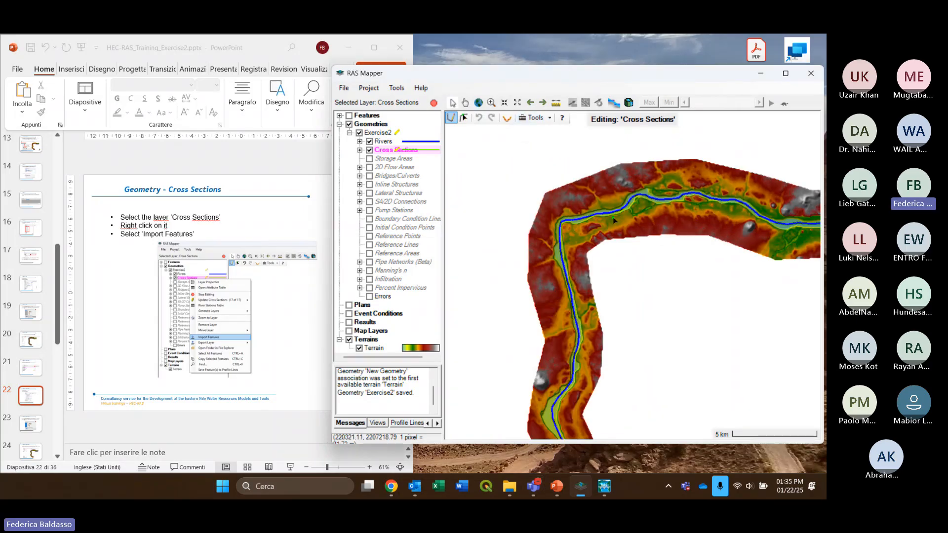
left_click(568, 210)
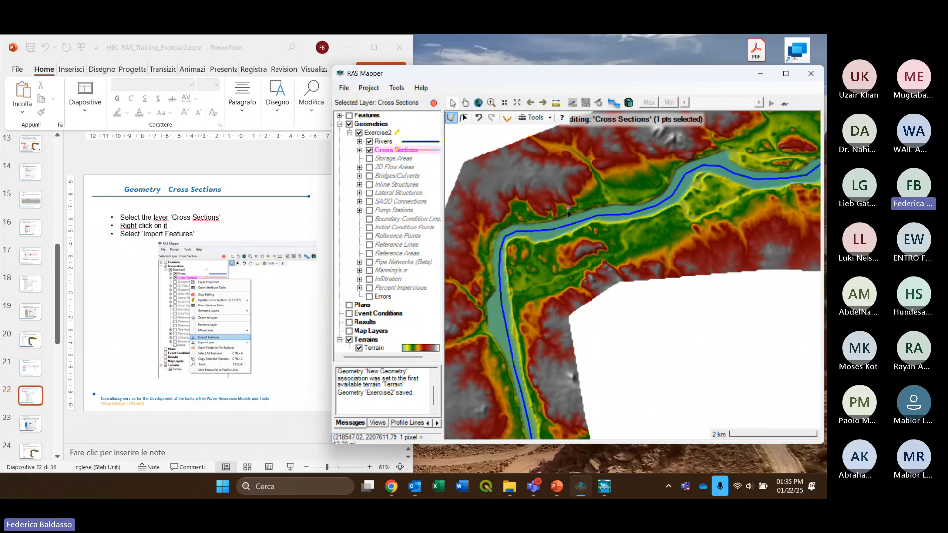
scroll(569, 215, "down", 1)
scroll(570, 217, "up", 2)
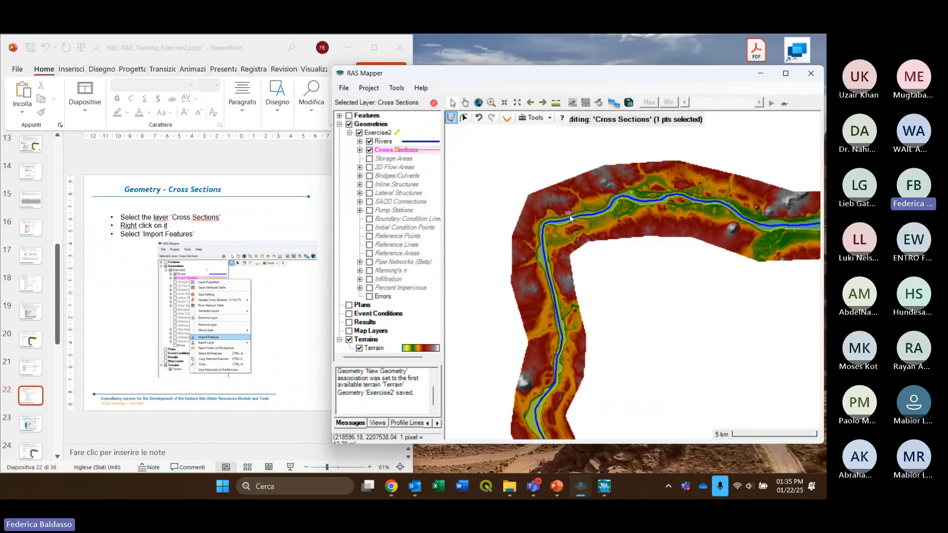
scroll(570, 215, "down", 1)
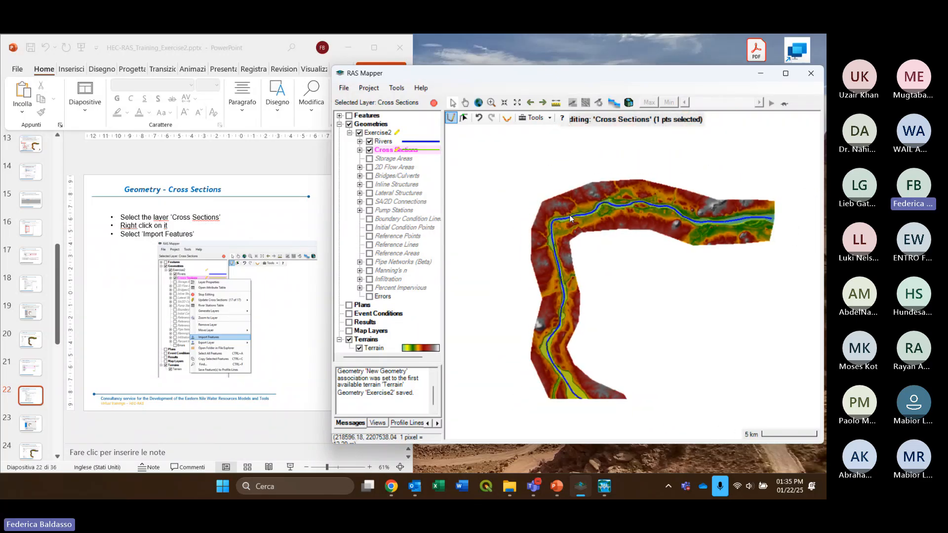
left_click_drag(576, 229, 557, 225)
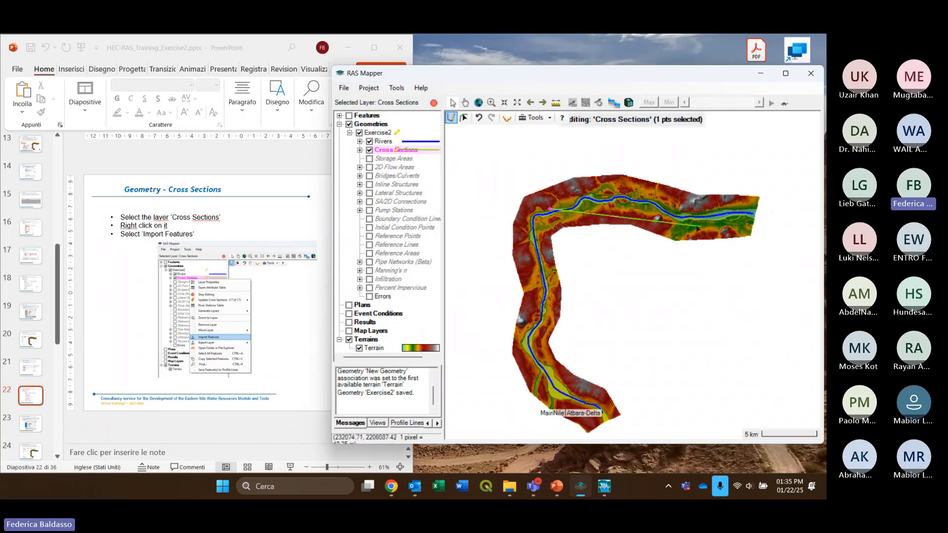
scroll(567, 220, "up", 2)
left_click_drag(506, 214, 514, 224)
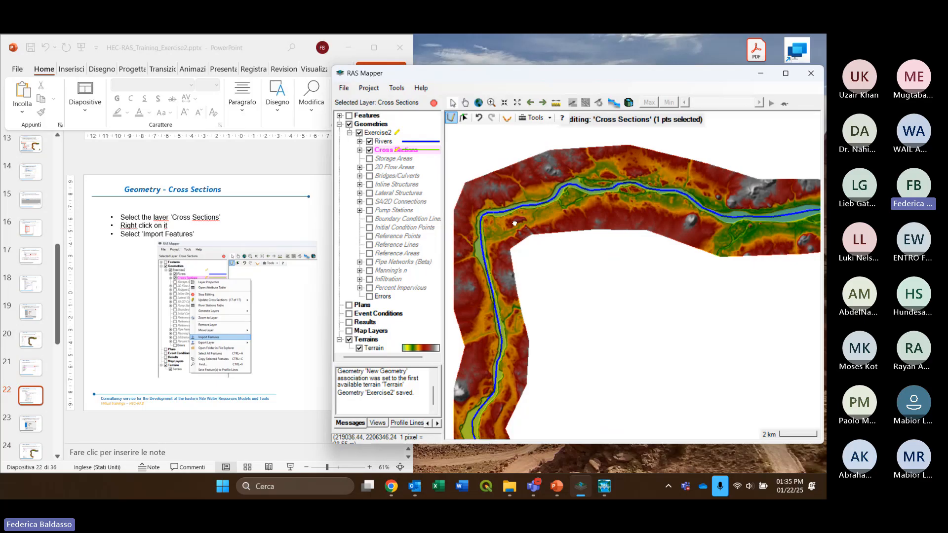
scroll(556, 265, "up", 2)
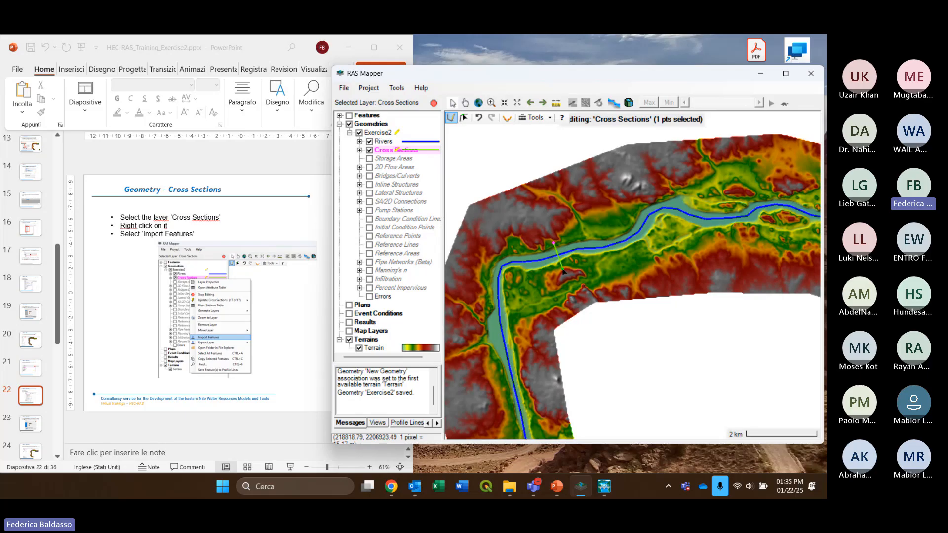
double_click(564, 270)
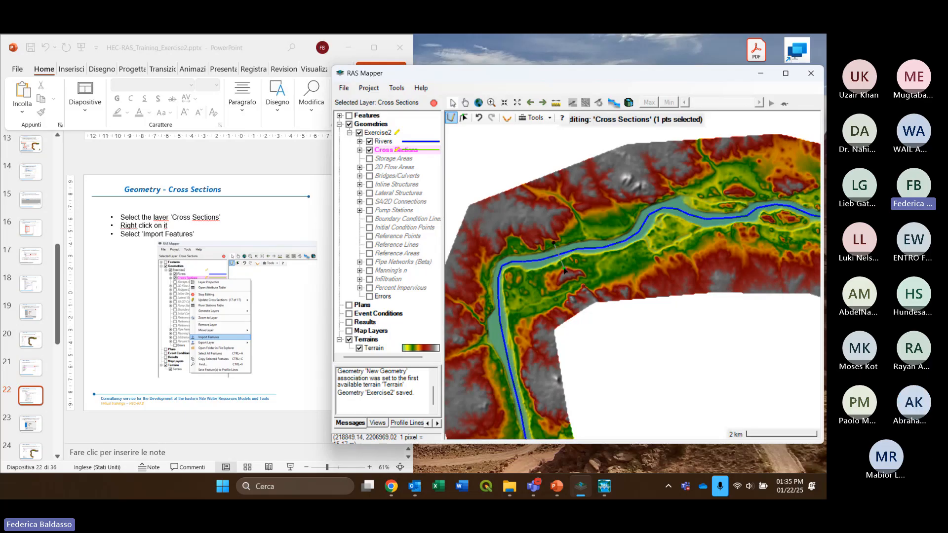
scroll(568, 259, "up", 2)
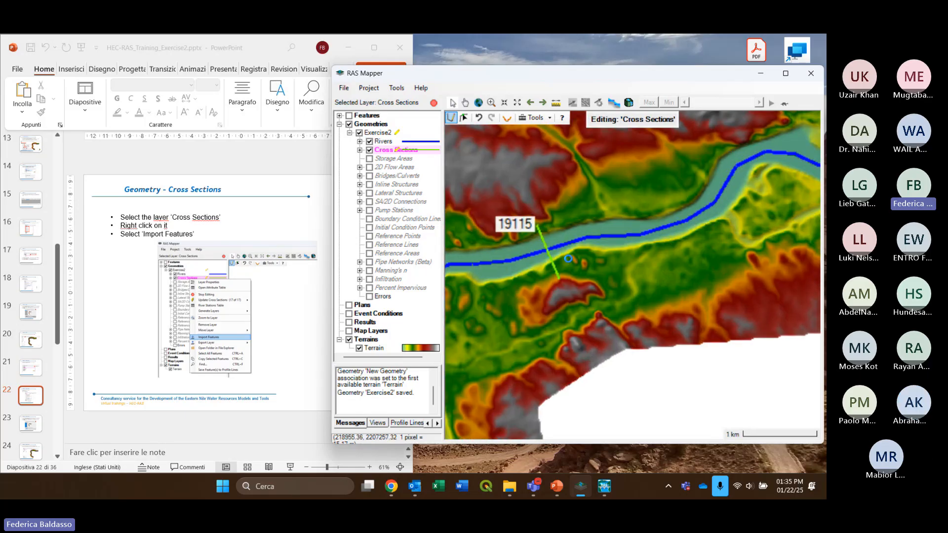
scroll(566, 259, "up", 2)
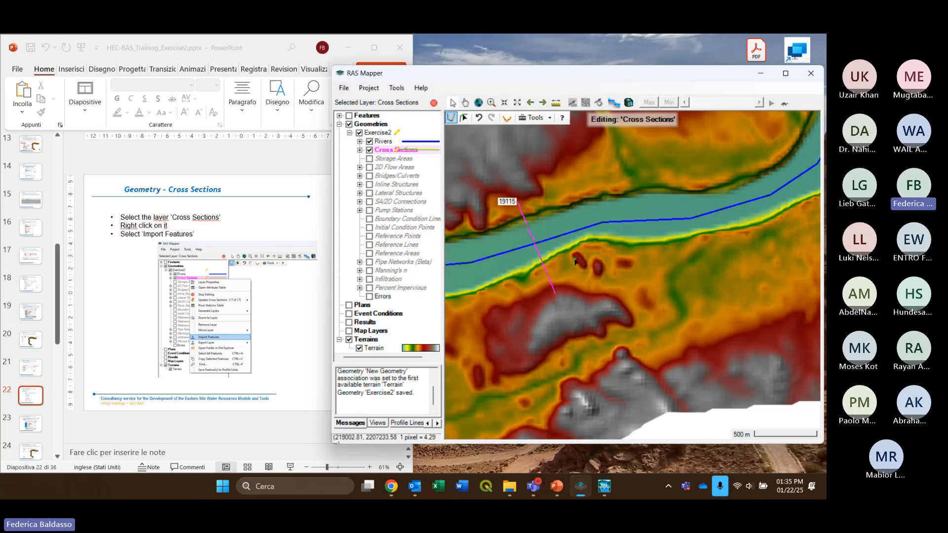
Draw two more cross sections downstream of the first, one before the next river curve and one just past it
scroll(592, 254, "down", 2)
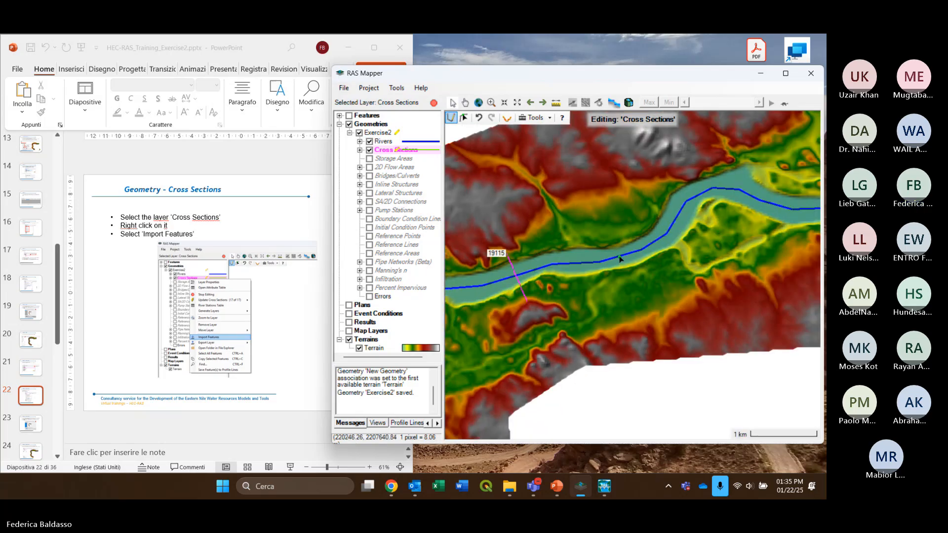
left_click(628, 229)
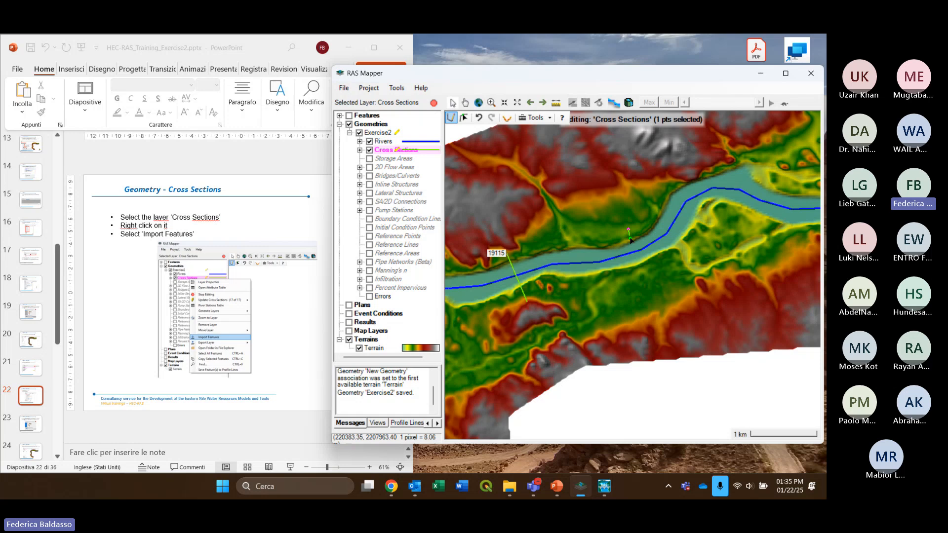
double_click(653, 271)
left_click_drag(764, 183, 659, 216)
left_click(683, 182)
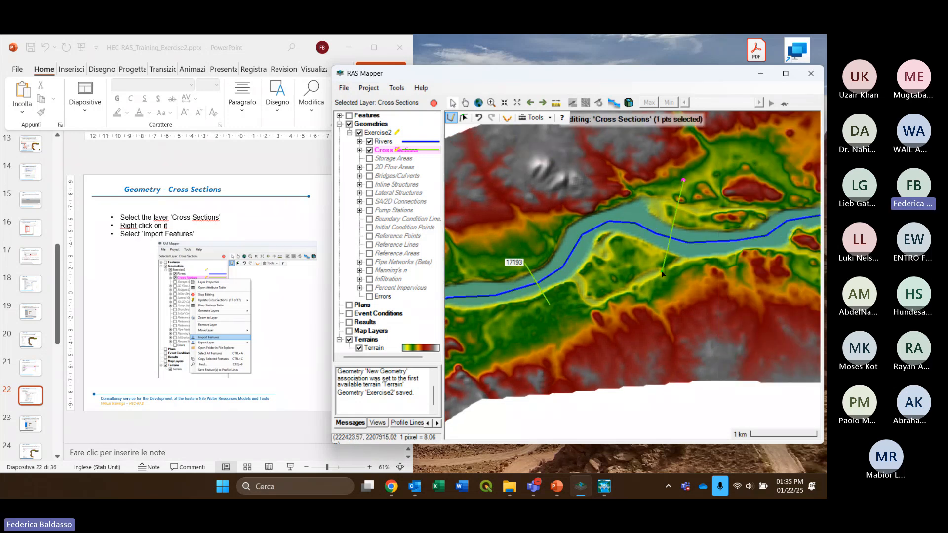
double_click(661, 271)
mouse_move(716, 268)
left_mouse_down()
mouse_move(700, 276)
mouse_move(799, 259)
left_mouse_up()
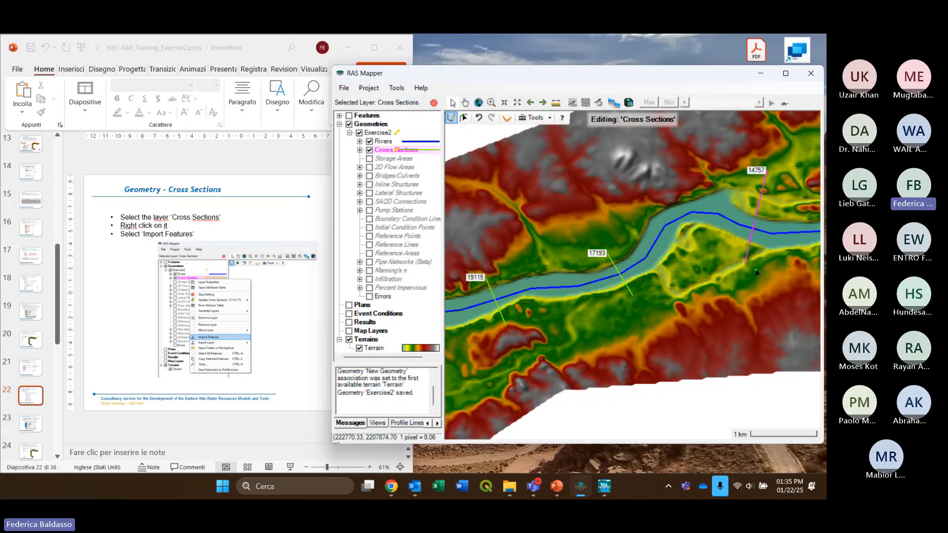
Draw a cross section over the river's downstream end, close to the eastern edge of the terrain
left_click_drag(587, 319, 660, 311)
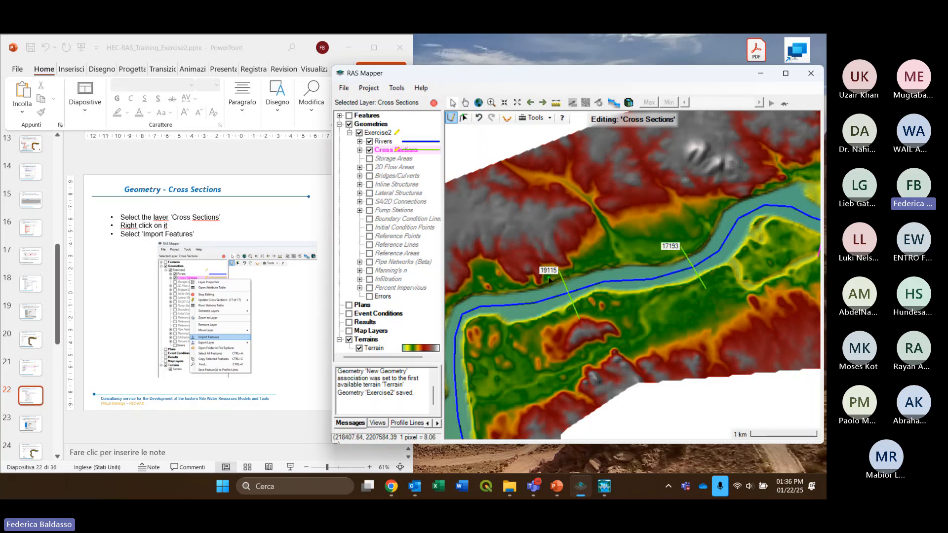
scroll(549, 279, "down", 1)
scroll(549, 278, "down", 1)
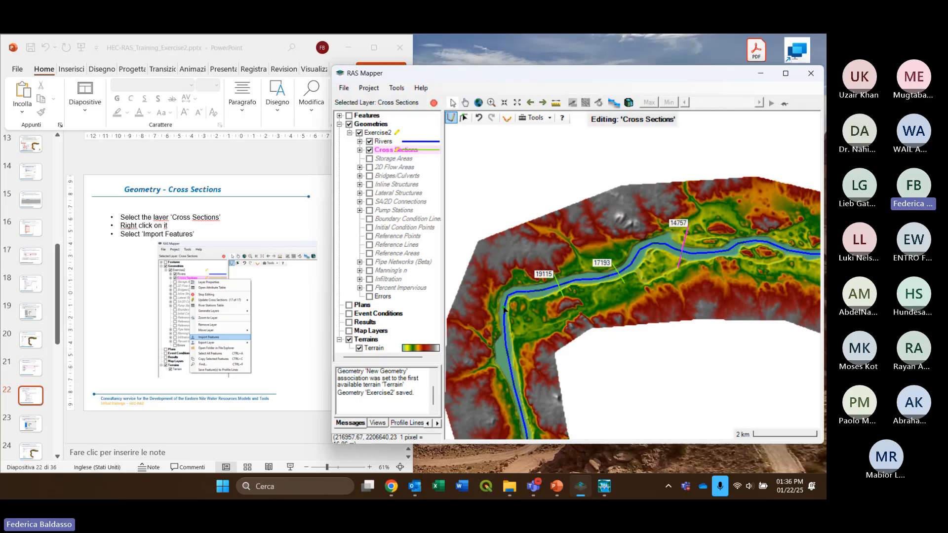
scroll(693, 306, "down", 3)
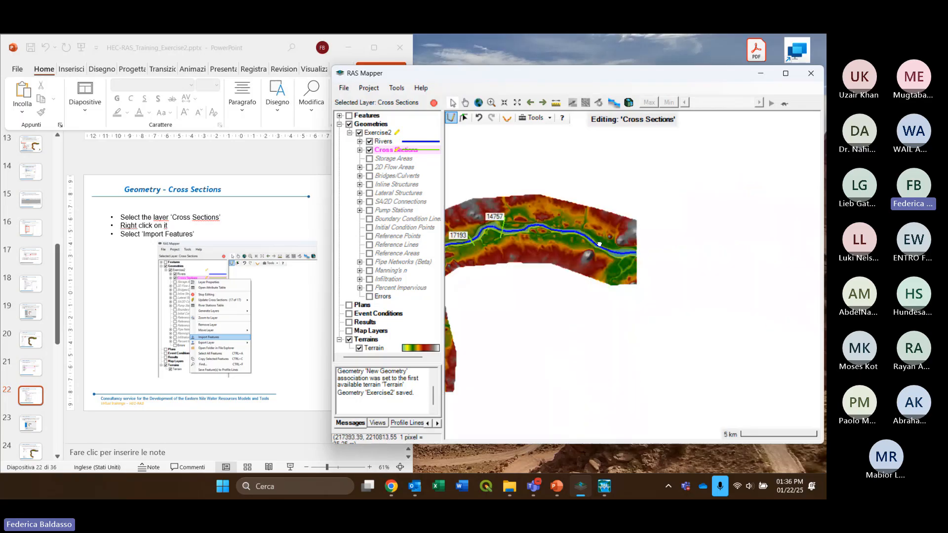
scroll(648, 234, "up", 4)
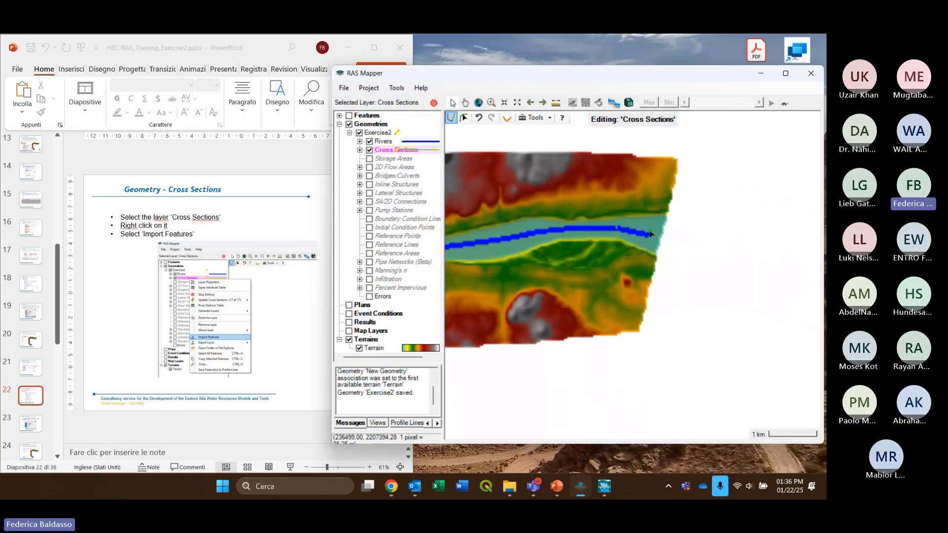
left_click(647, 217)
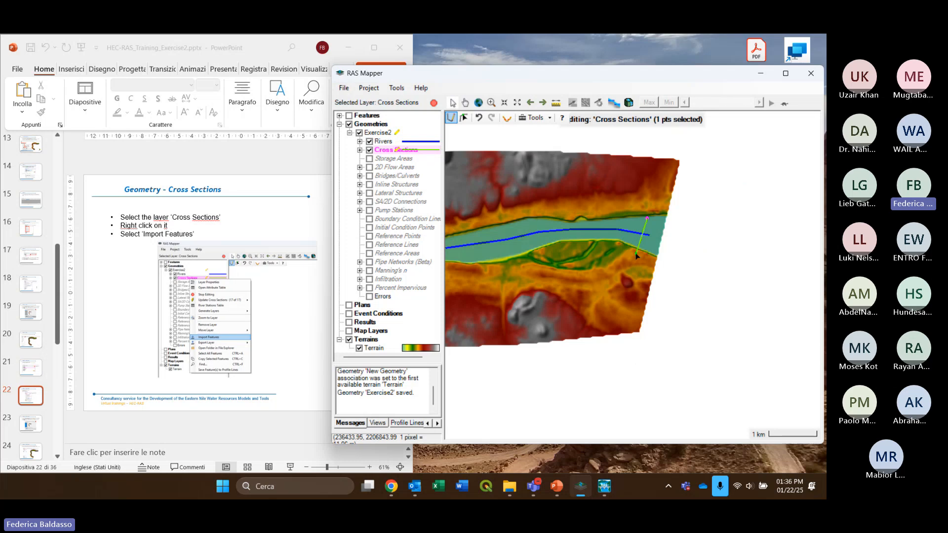
double_click(636, 254)
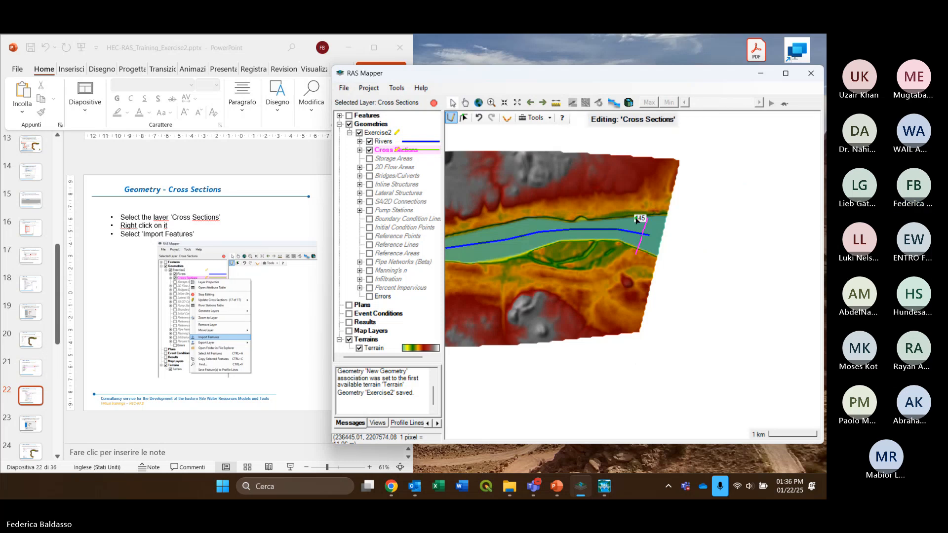
scroll(640, 223, "up", 2)
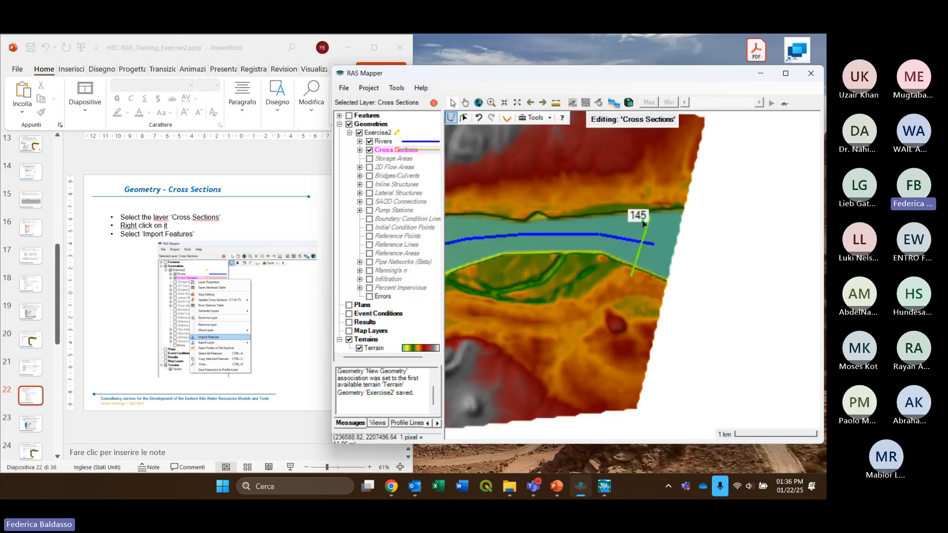
scroll(643, 222, "down", 3)
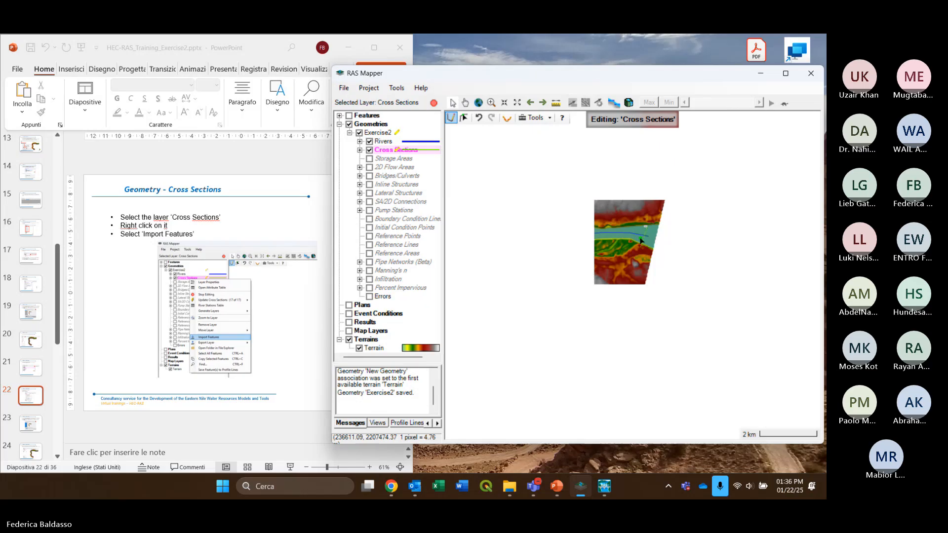
Examine the hand-drawn cross sections and their river stations along the river, from the sharp bend to the downstream end
scroll(702, 266, "down", 4)
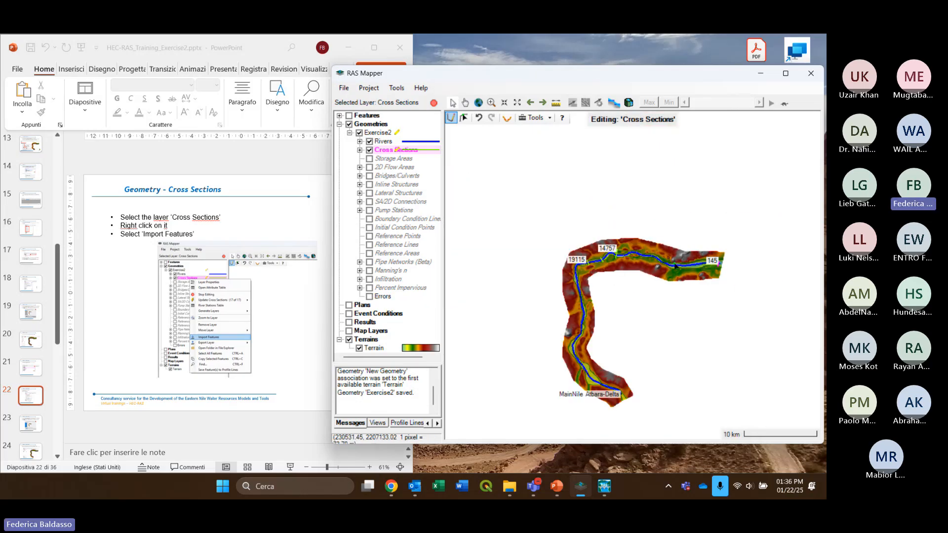
scroll(675, 265, "up", 2)
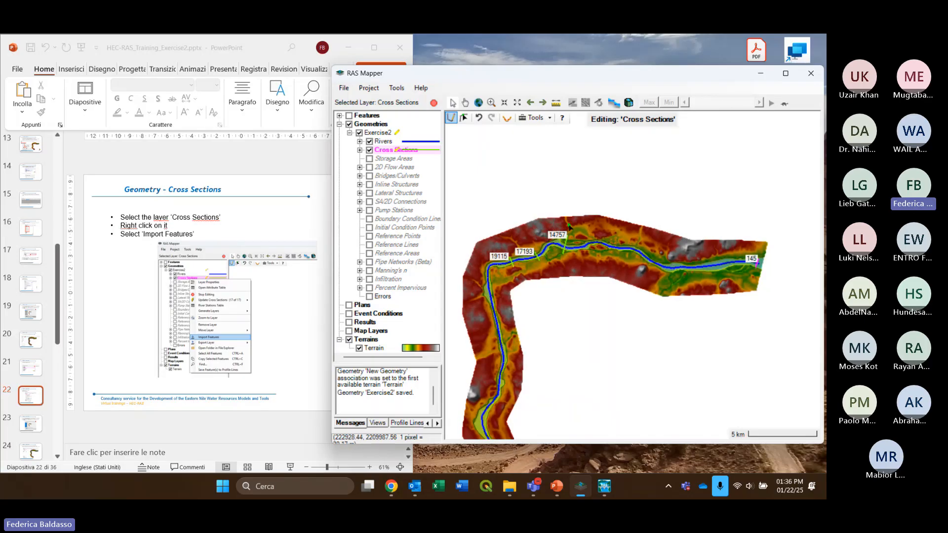
scroll(569, 247, "up", 3)
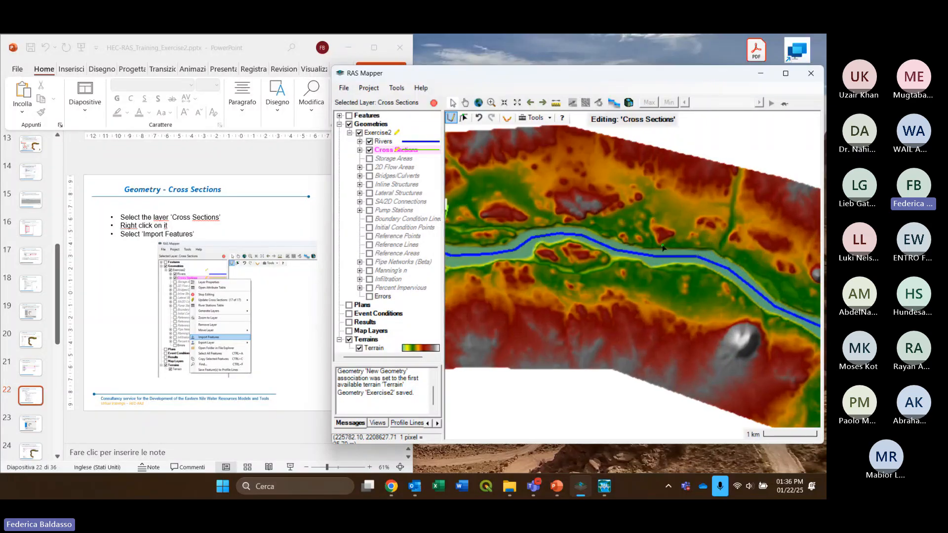
scroll(750, 263, "down", 2)
scroll(750, 262, "up", 2)
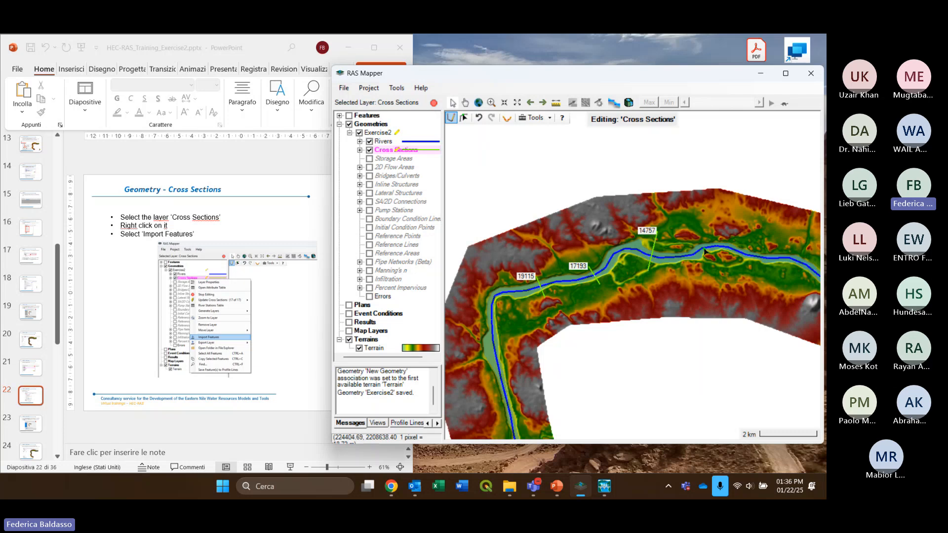
scroll(699, 253, "down", 1)
scroll(697, 253, "down", 1)
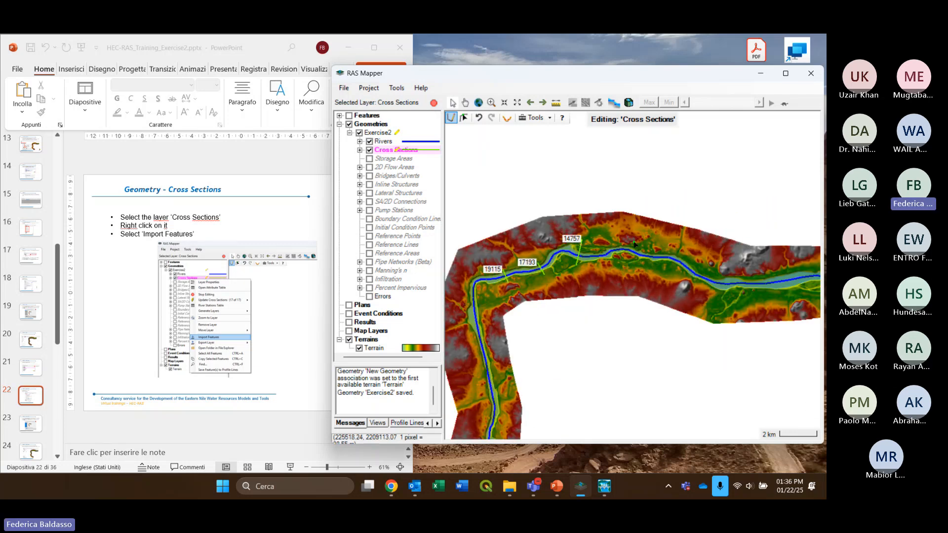
scroll(635, 244, "up", 1)
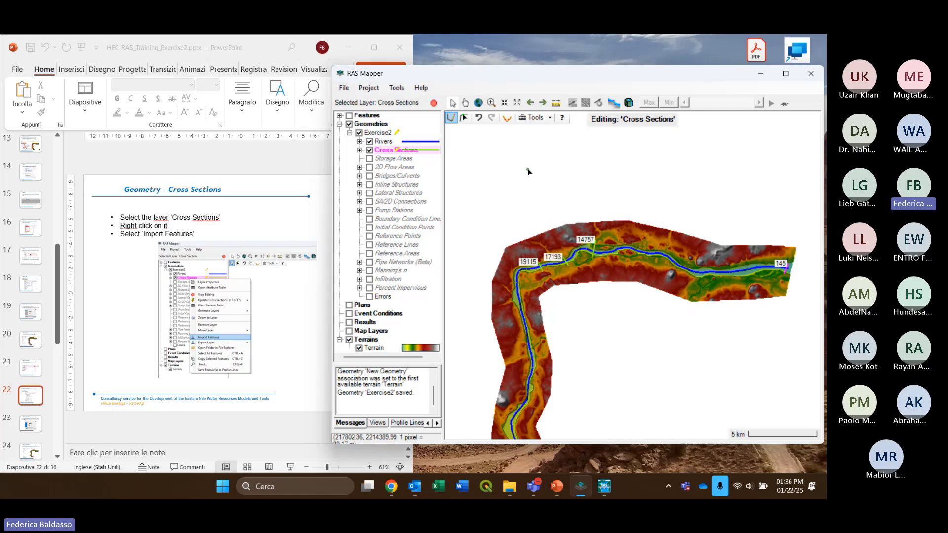
Stop editing Exercise2 without saving the hand-drawn cross sections, and restart editing of the geometry
left_click(434, 104)
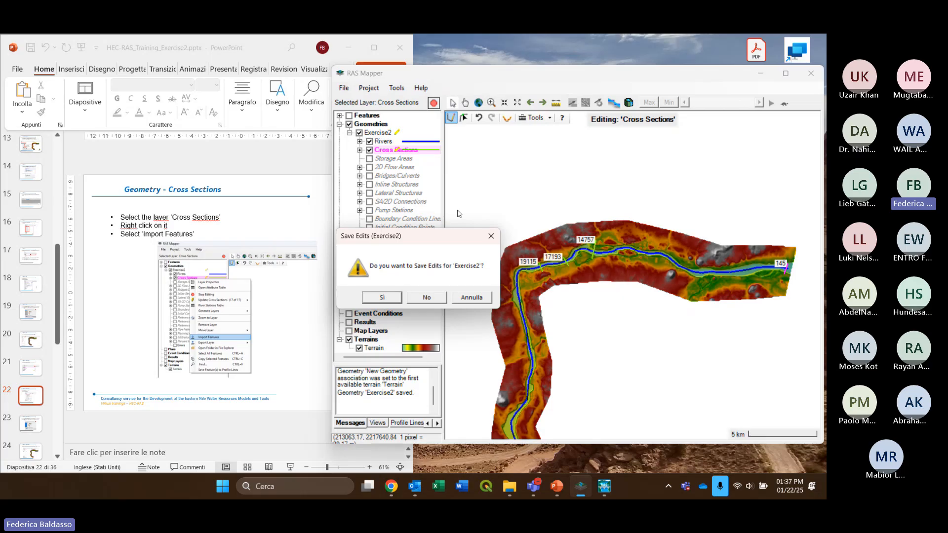
left_click(427, 298)
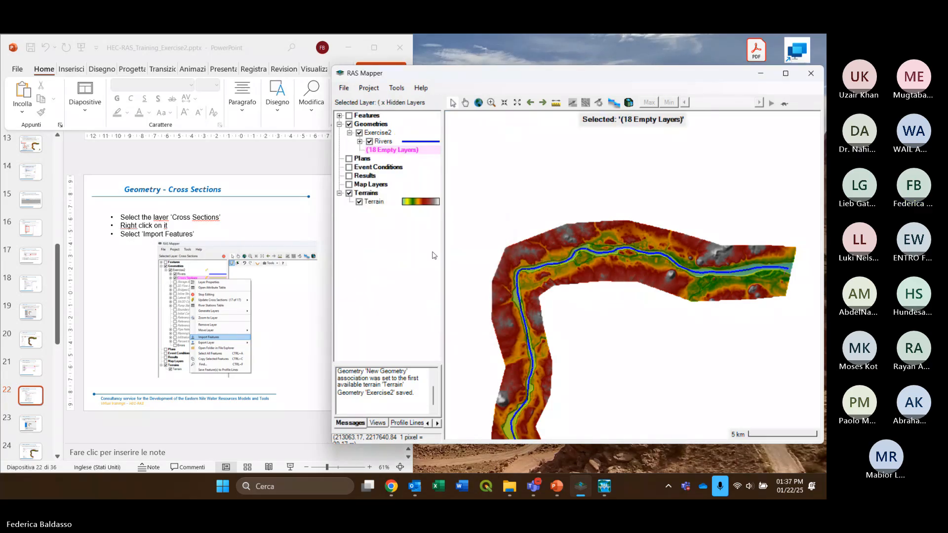
left_click(388, 142)
left_click(379, 133)
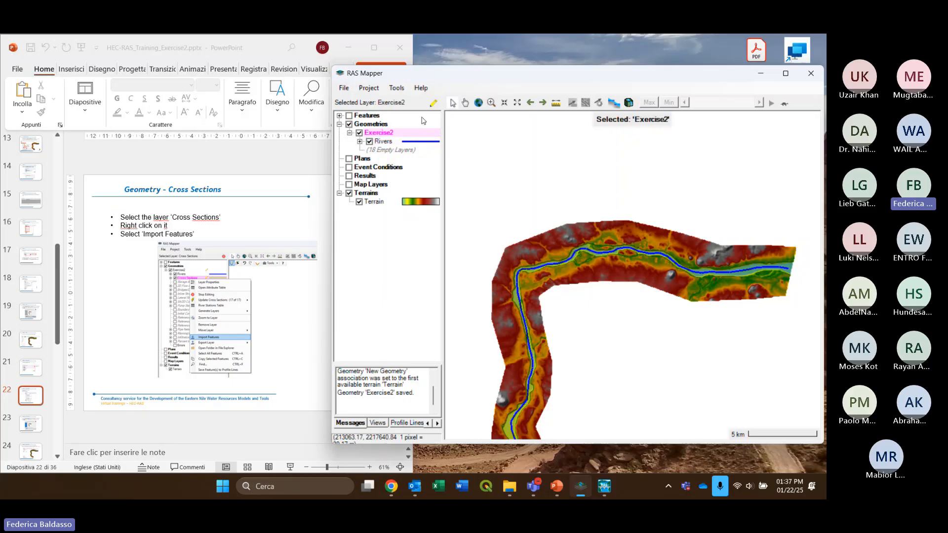
left_click(434, 105)
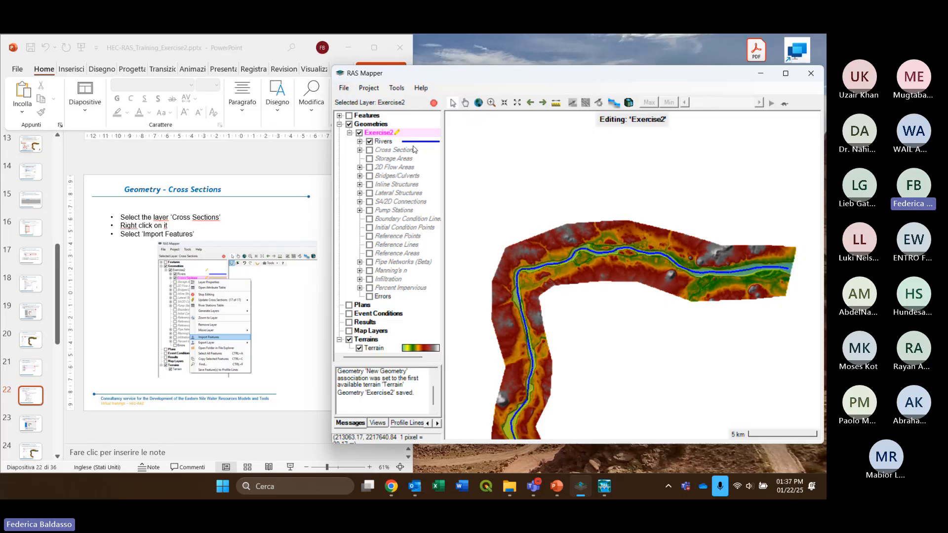
Start a feature import into the Cross Sections layer and load CrossSections.shp from the Exercise2 SHP folder
left_click(393, 150)
right_click(388, 152)
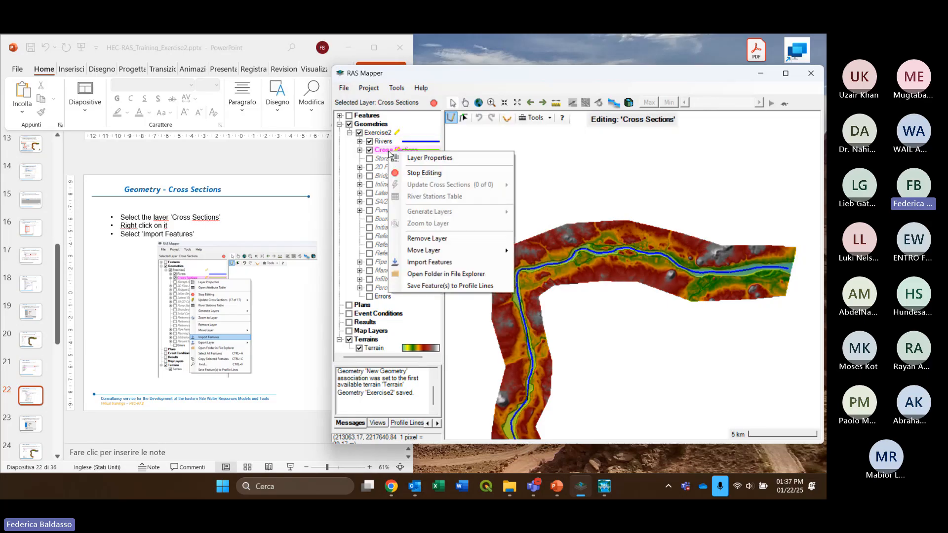
left_click(462, 264)
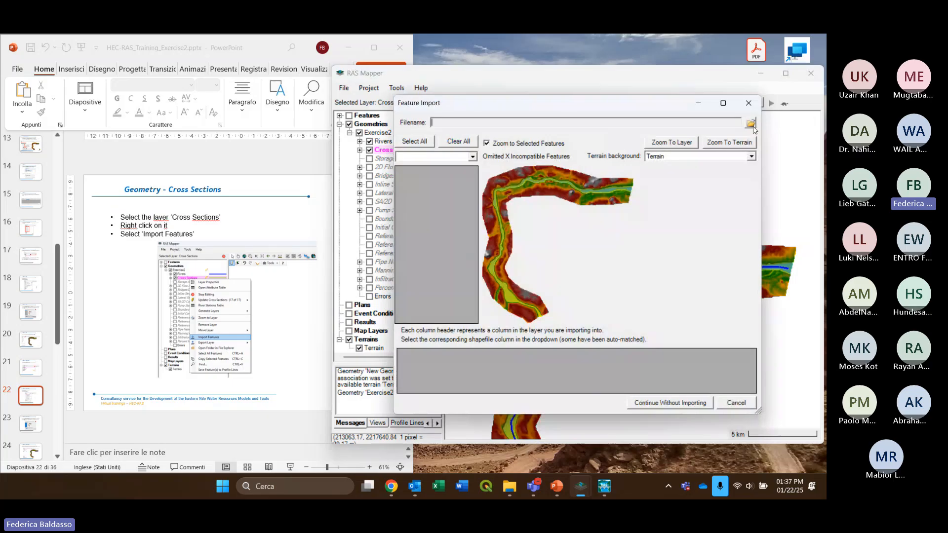
left_click(751, 124)
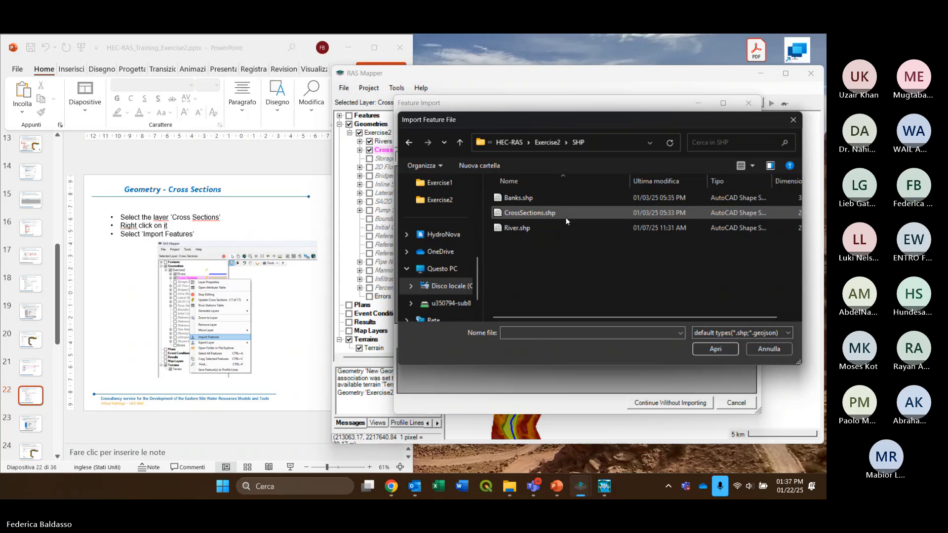
double_click(565, 217)
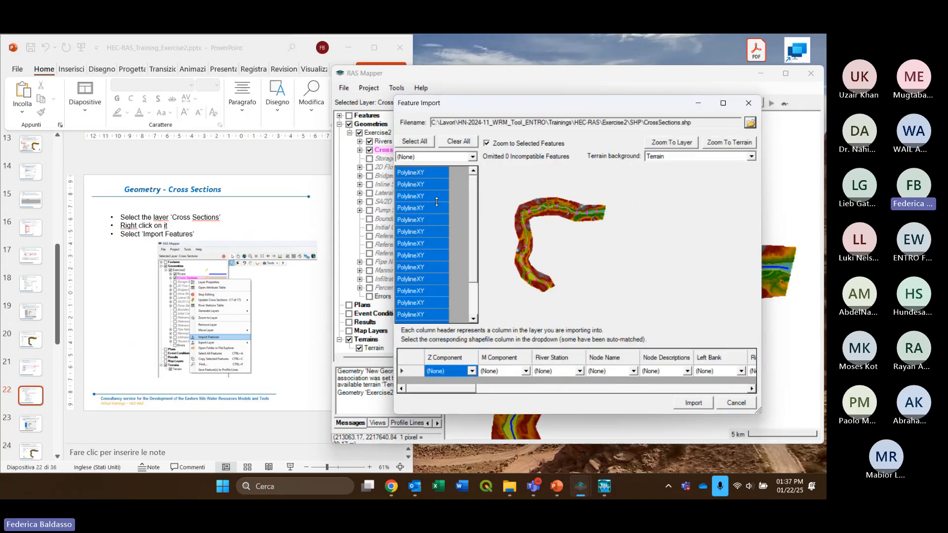
Preview individual polylines of the shapefile on the terrain, reselect all of them, and import them as cross sections
scroll(432, 216, "down", 3)
scroll(431, 217, "down", 2)
left_click(430, 266)
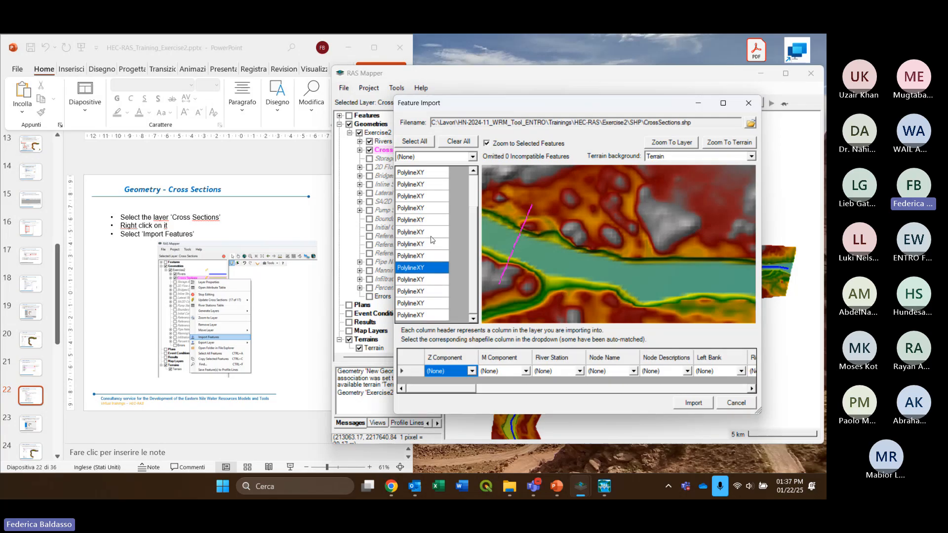
left_click(431, 218)
left_click(424, 188)
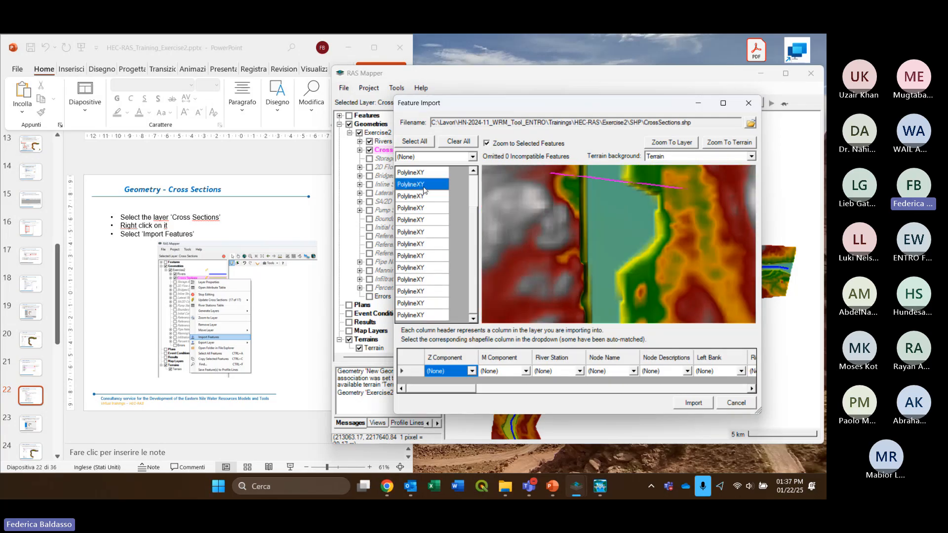
scroll(424, 188, "up", 2)
left_click_drag(424, 172, 426, 328)
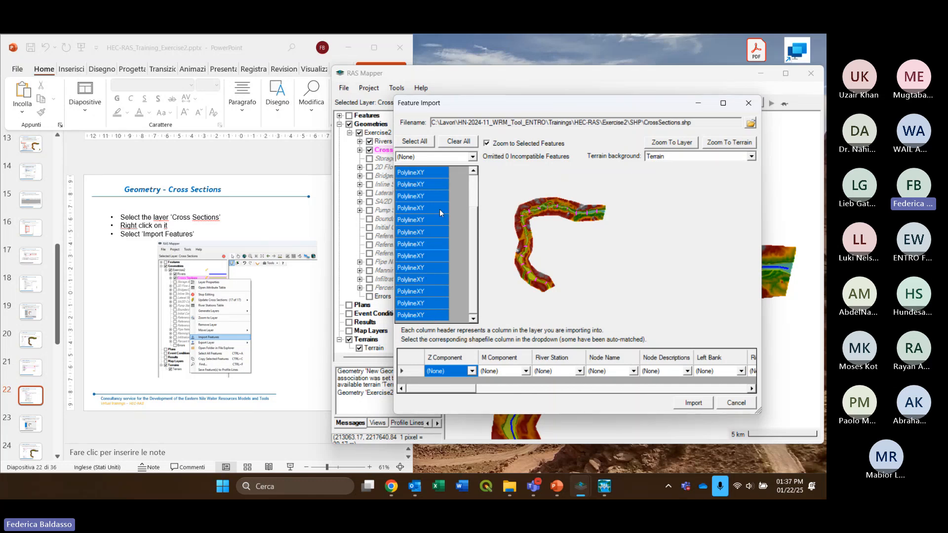
left_click(694, 403)
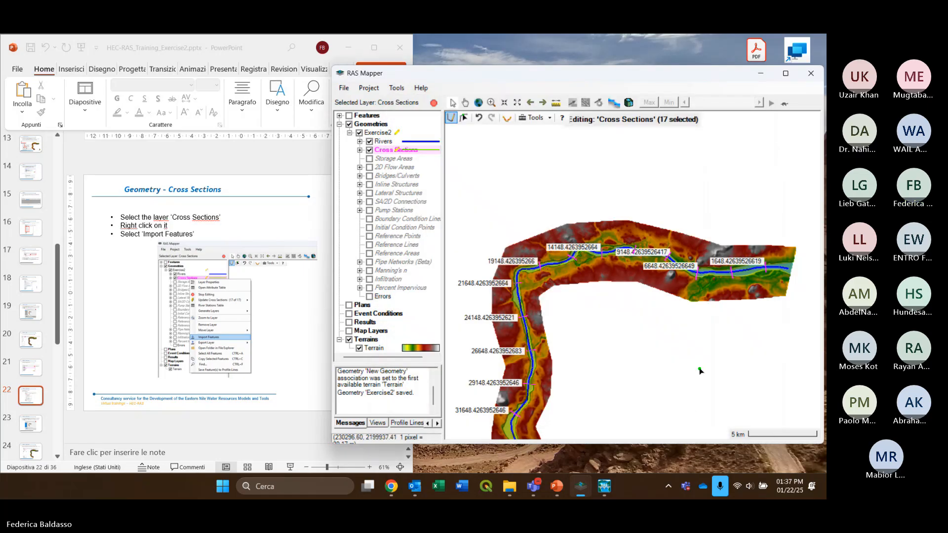
Stop editing the Exercise2 geometry and save the edits with the imported cross sections
left_click_drag(712, 380, 690, 339)
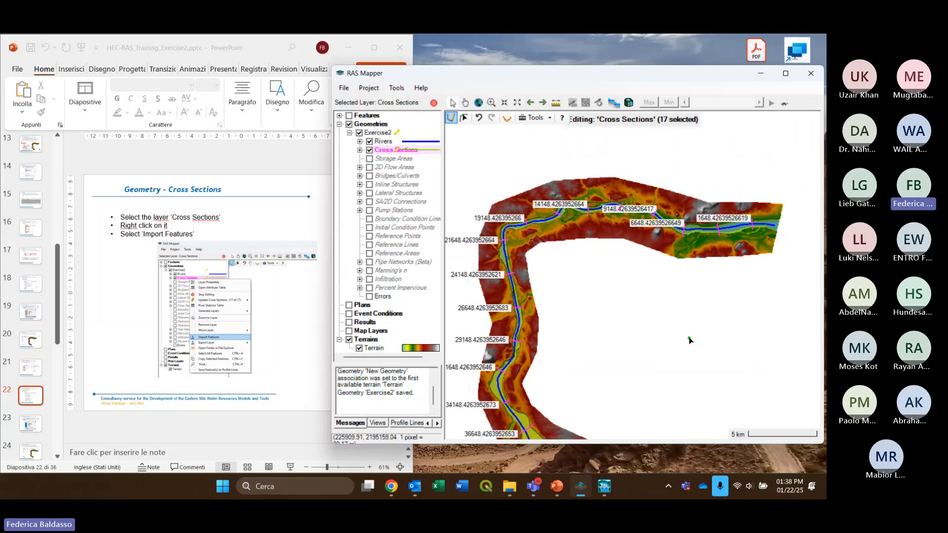
scroll(690, 339, "down", 4)
scroll(256, 319, "down", 1)
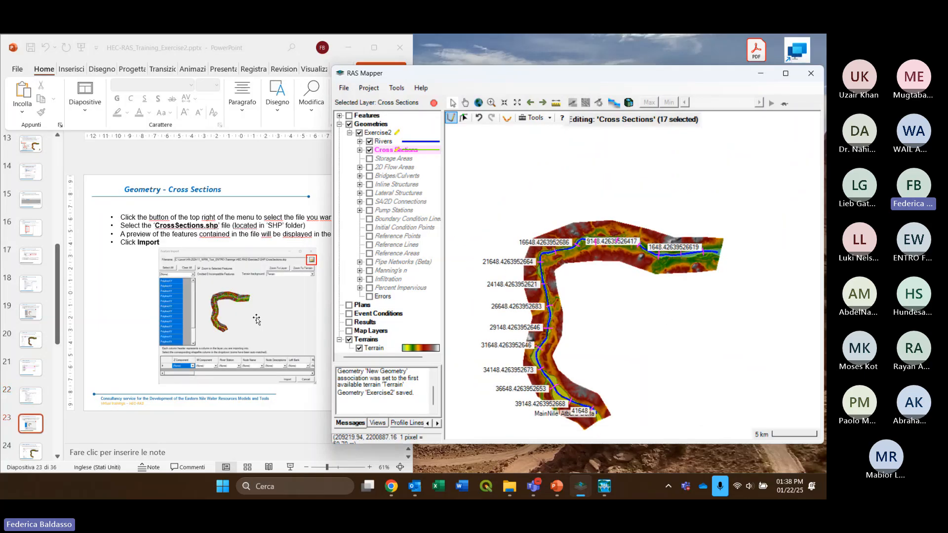
scroll(257, 320, "down", 1)
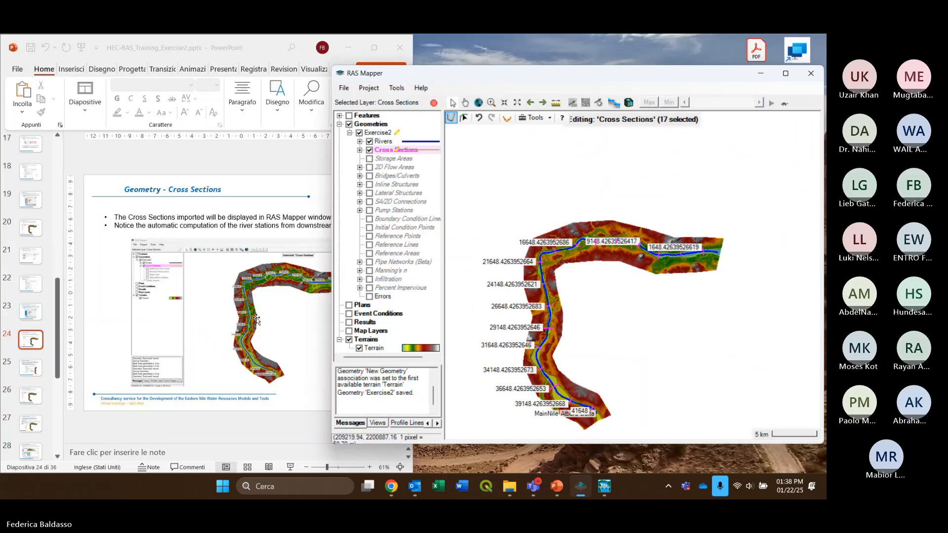
left_click(435, 103)
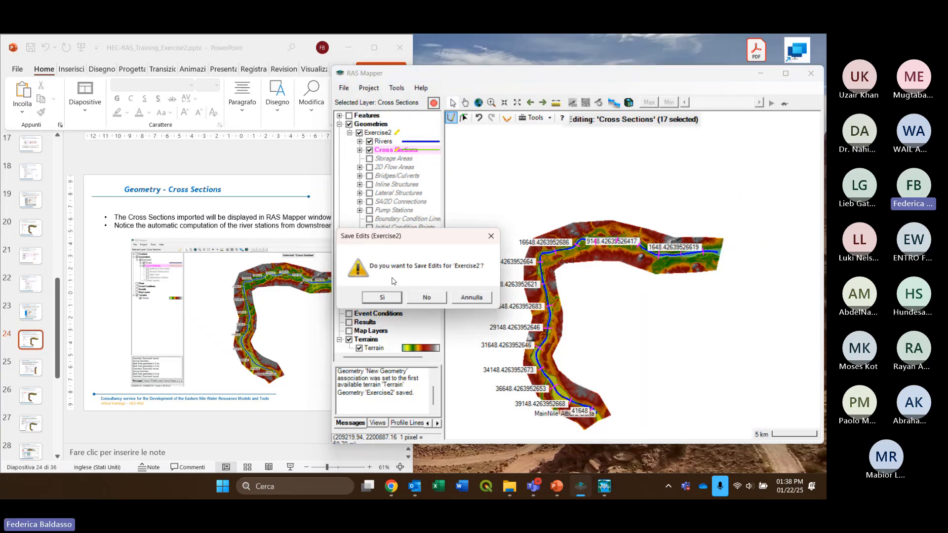
left_click(382, 298)
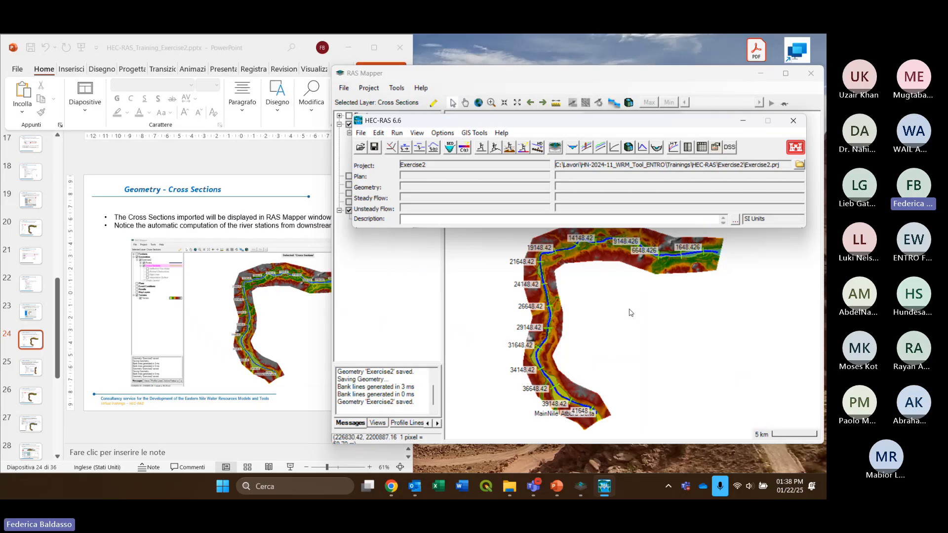
Examine the river stations of the imported cross sections from the downstream end towards upstream in RAS Mapper
left_click(484, 256)
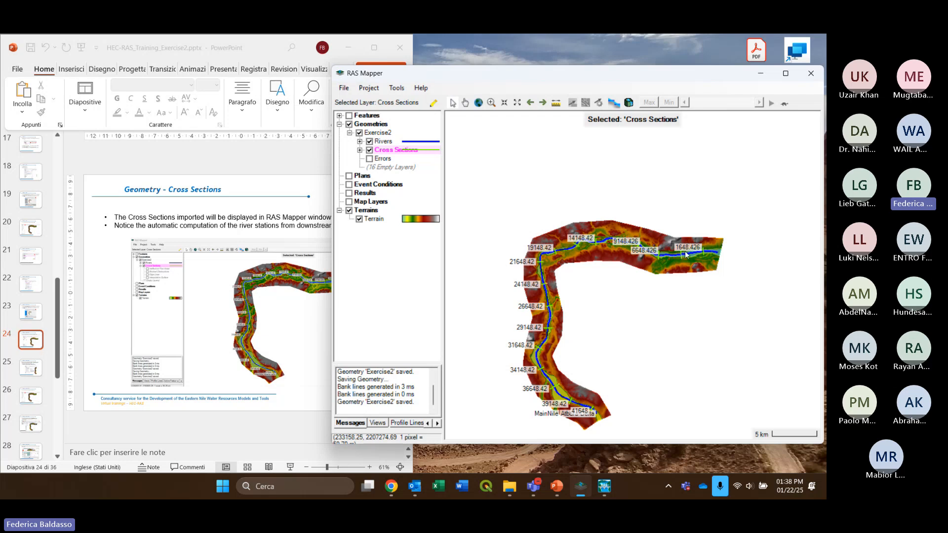
scroll(691, 253, "up", 2)
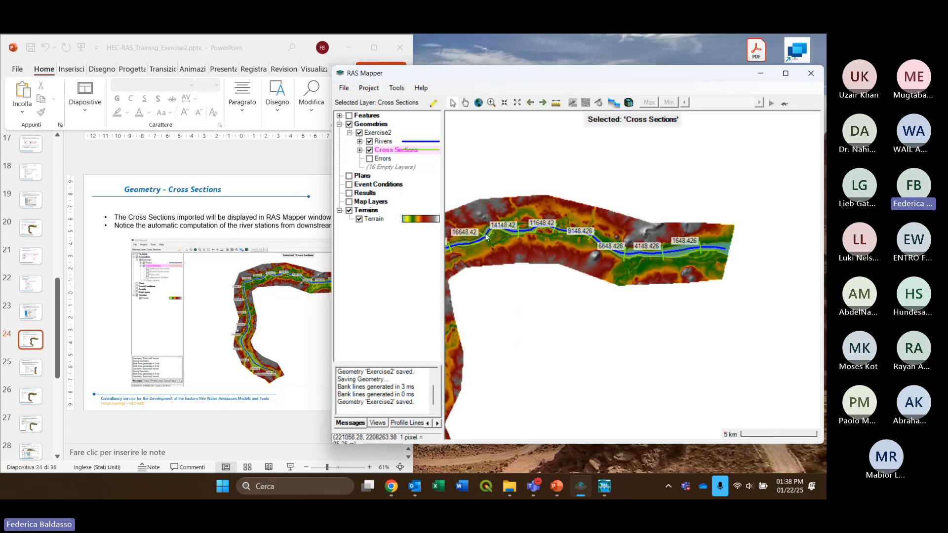
left_click_drag(525, 285, 658, 284)
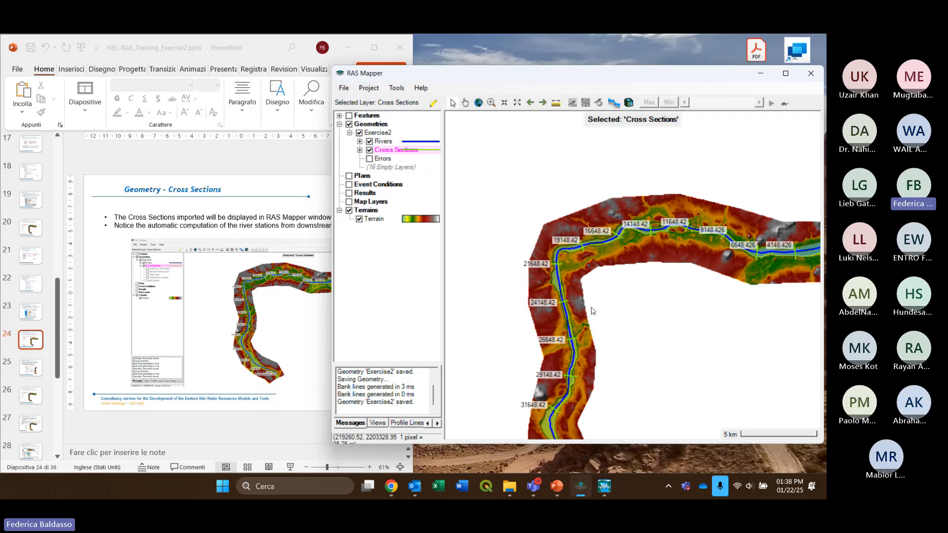
scroll(592, 311, "down", 1)
scroll(592, 311, "down", 1)
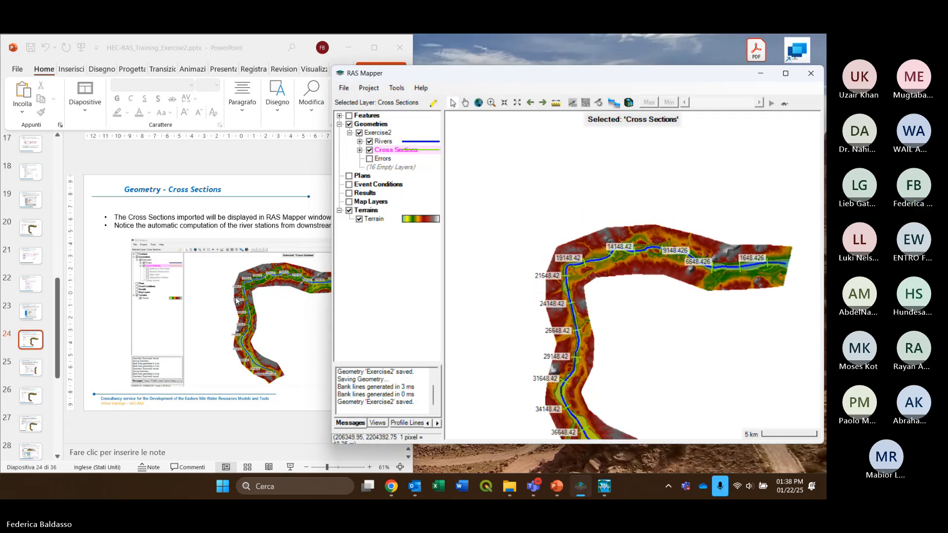
Switch to PowerPoint, read the slide on updating elevation profiles from terrain, and return to the full river view in RAS Mapper
left_click(106, 326)
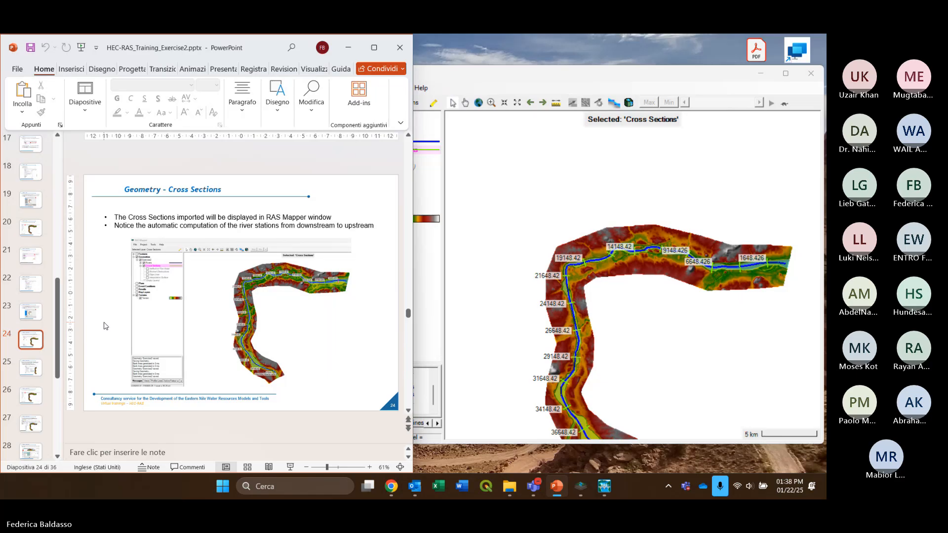
scroll(105, 326, "down", 1)
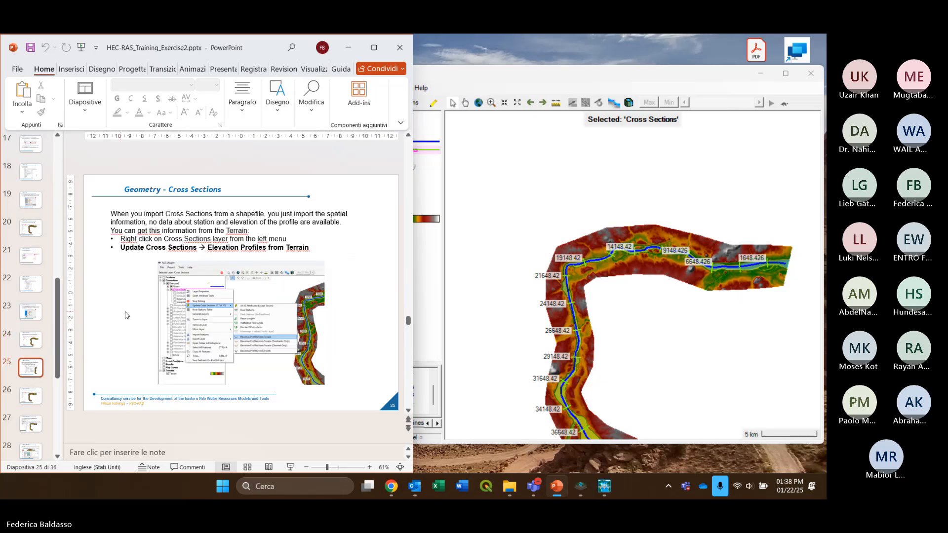
left_click(536, 256)
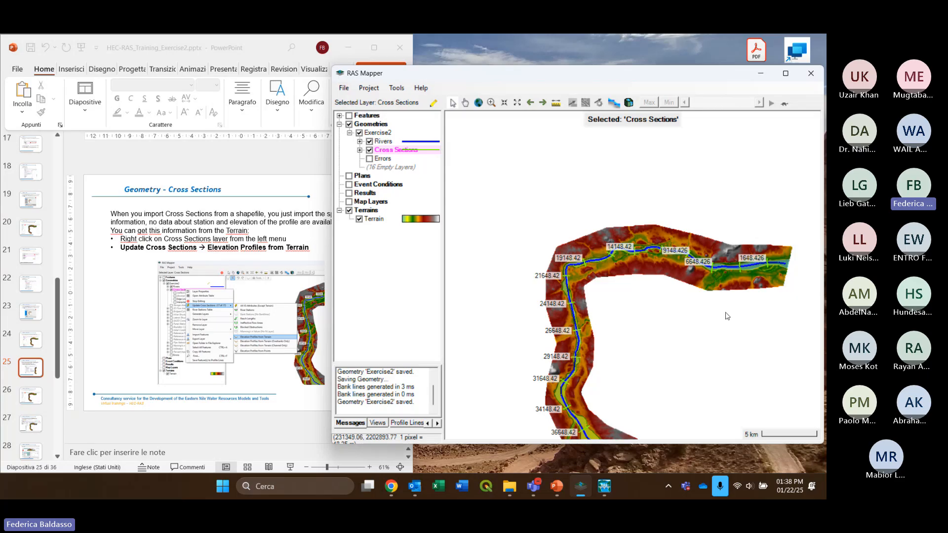
left_click_drag(729, 334, 701, 283)
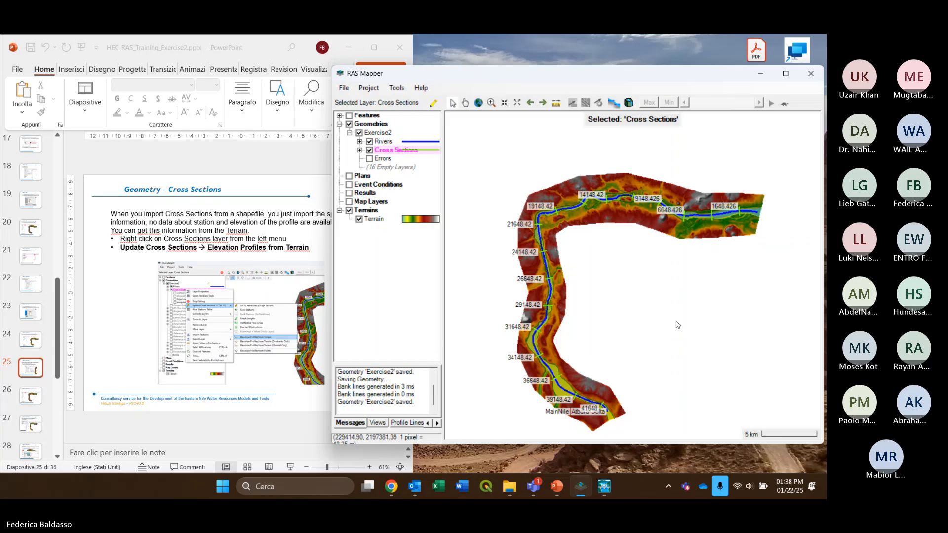
Switch to the Teams meeting, admit the participant waiting in the lobby, and return to RAS Mapper
mouse_move(533, 486)
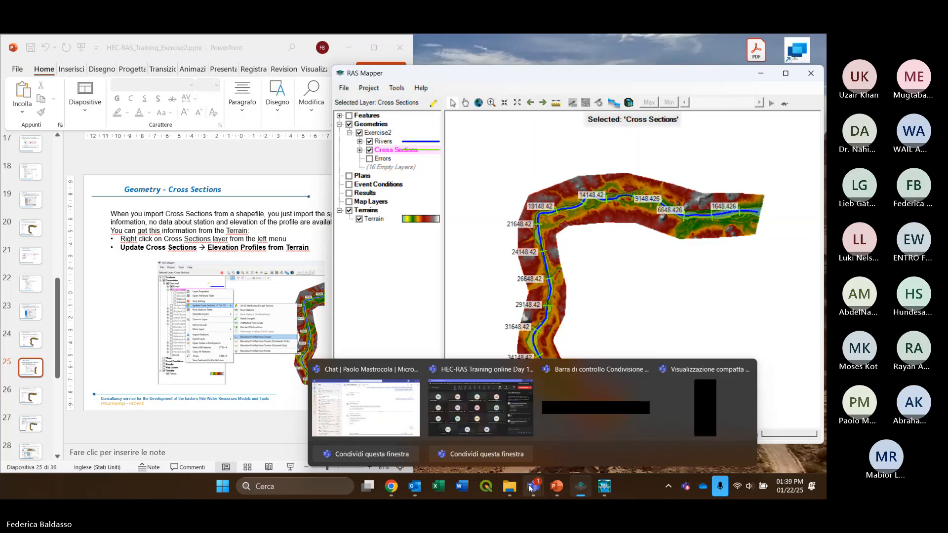
left_click(512, 426)
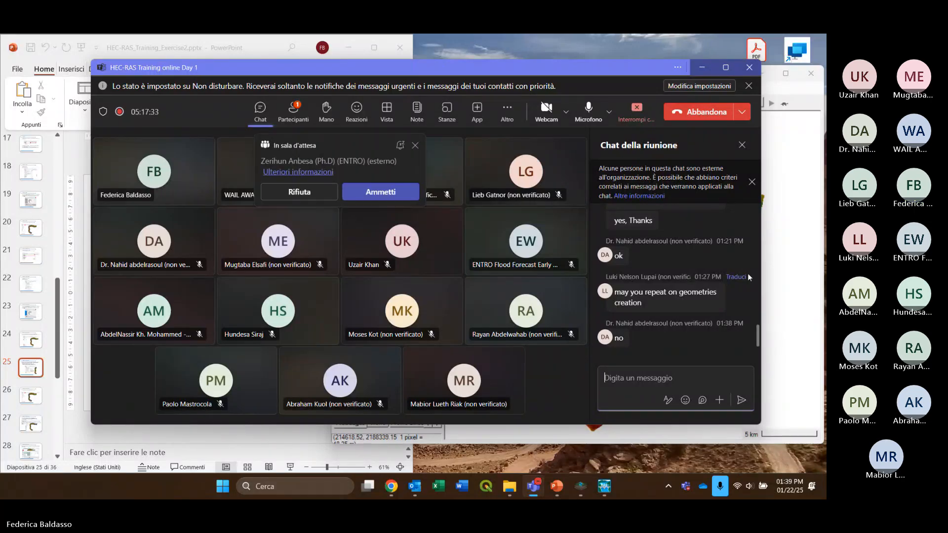
left_click(395, 195)
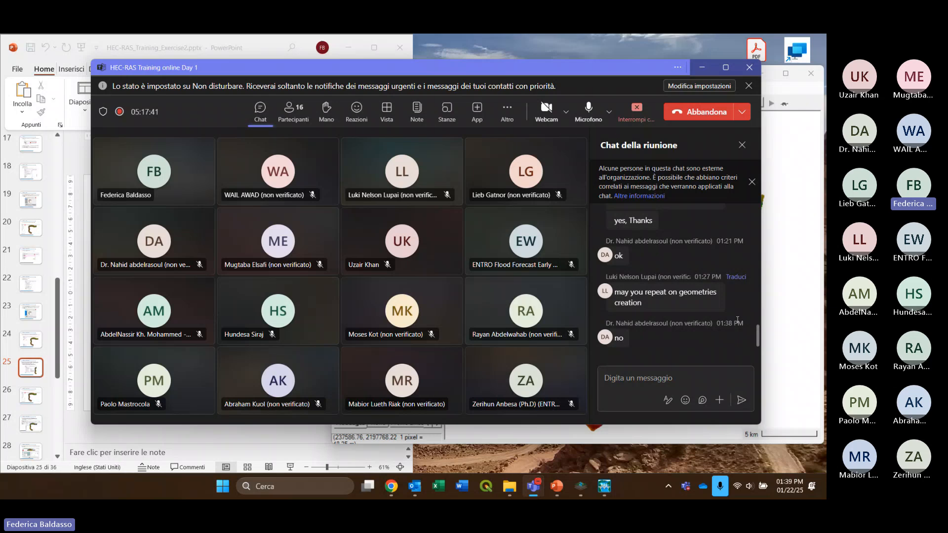
left_click(786, 301)
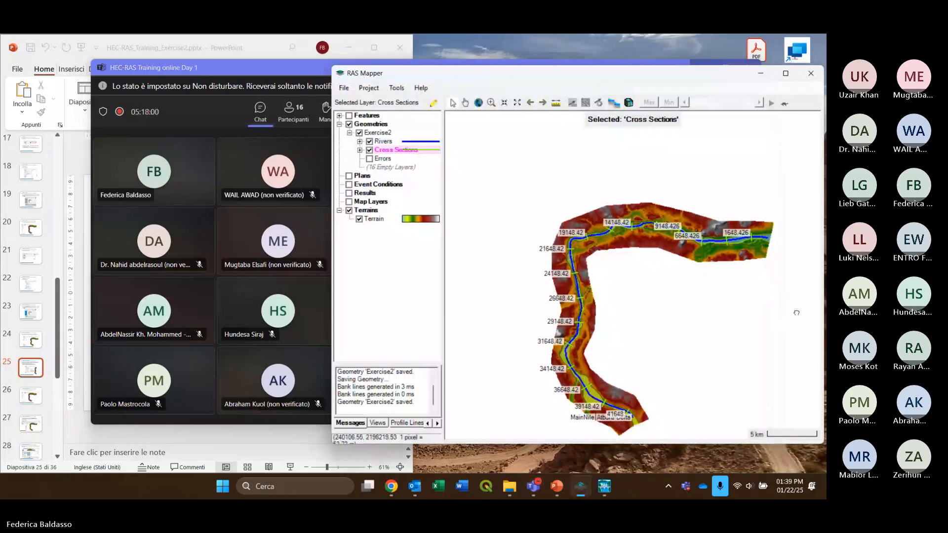
Switch to the Teams meeting, examine the participant's RAS Mapper screenshot in the chat, download it, and return to RAS Mapper
left_click(298, 69)
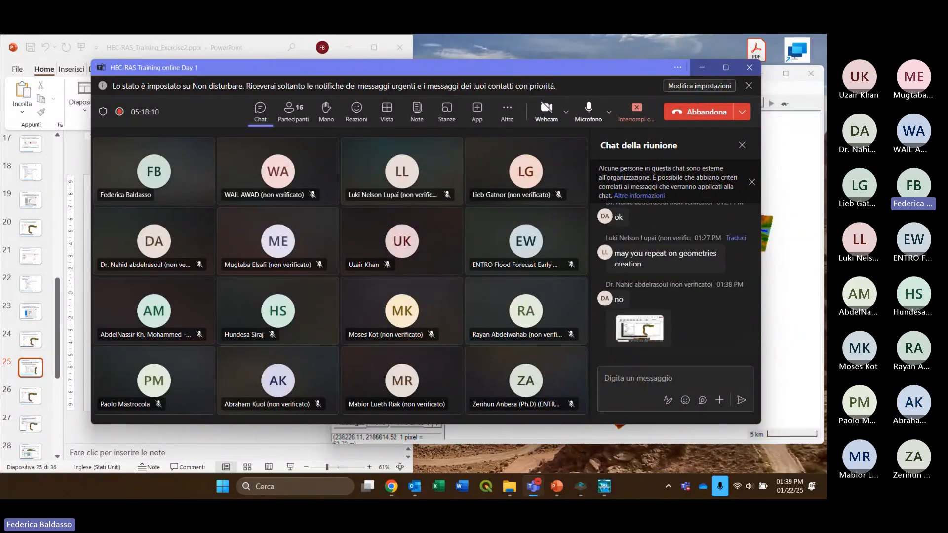
left_click(640, 327)
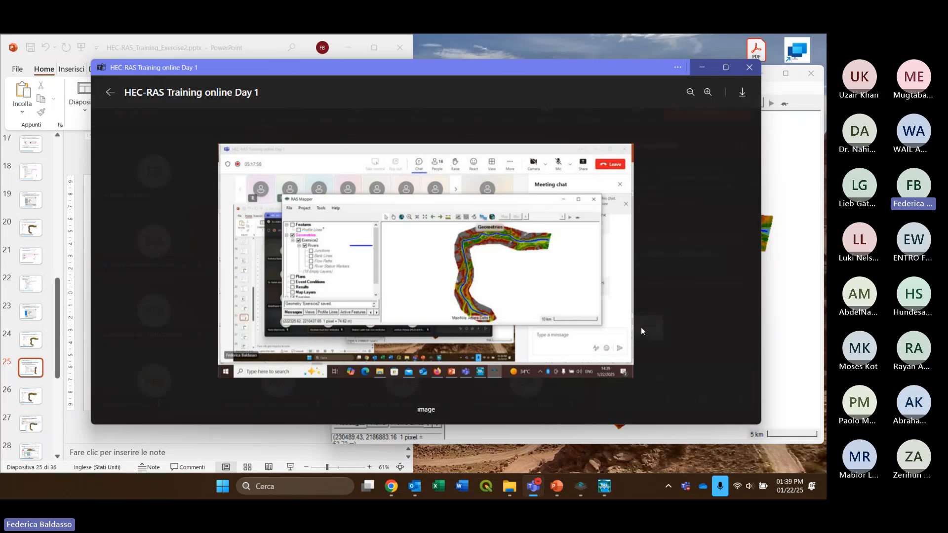
left_click(481, 292)
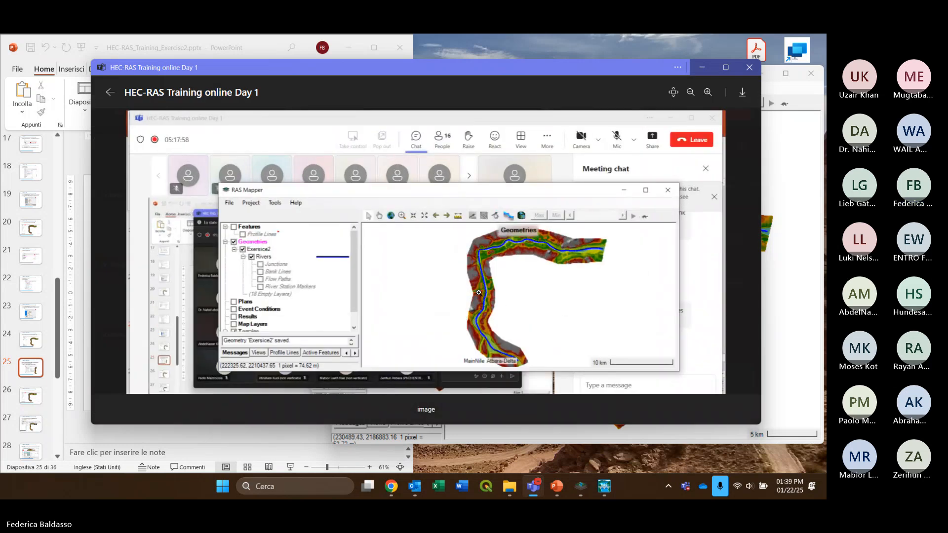
left_click(507, 301)
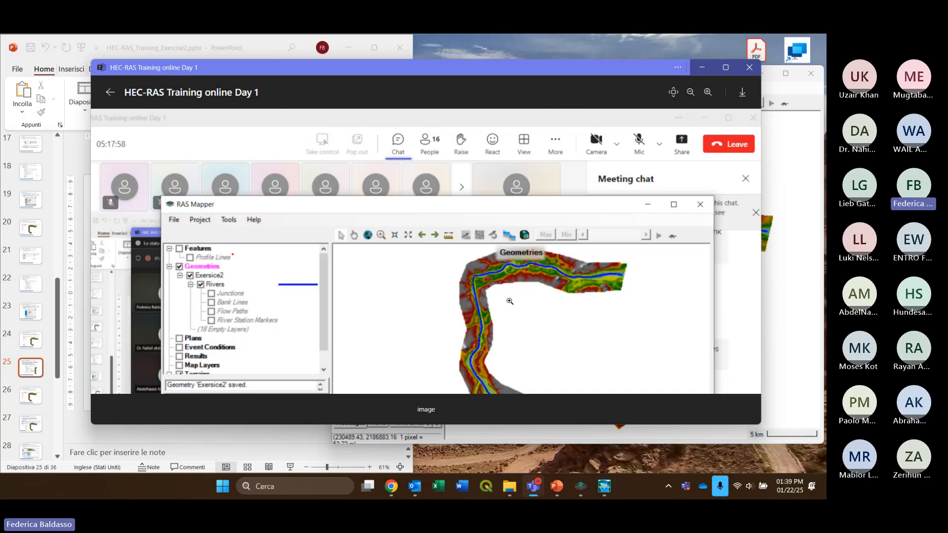
scroll(509, 301, "down", 1)
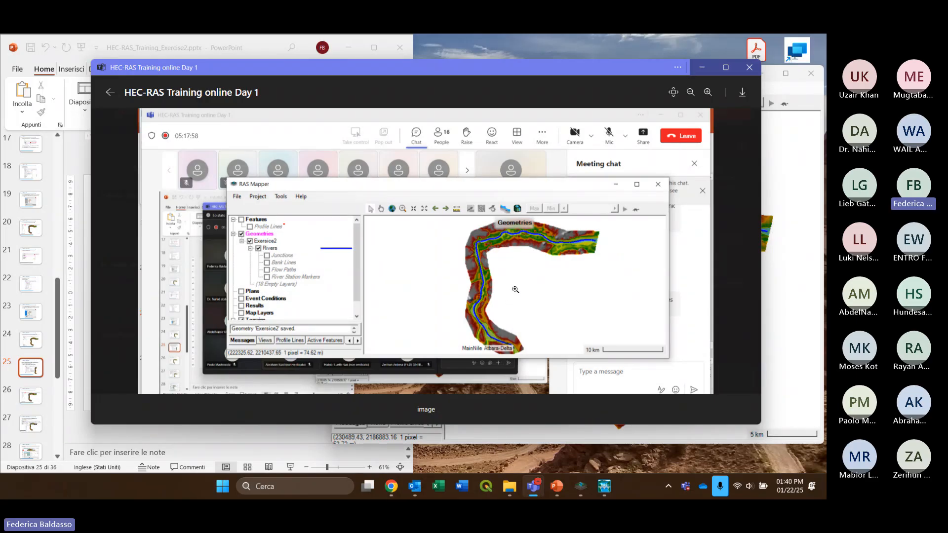
scroll(516, 290, "down", 1)
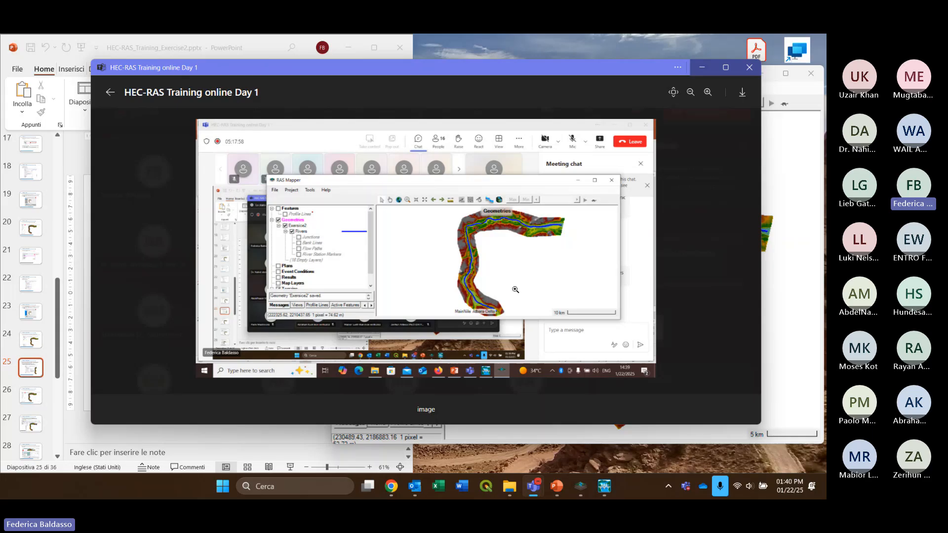
scroll(515, 290, "down", 1)
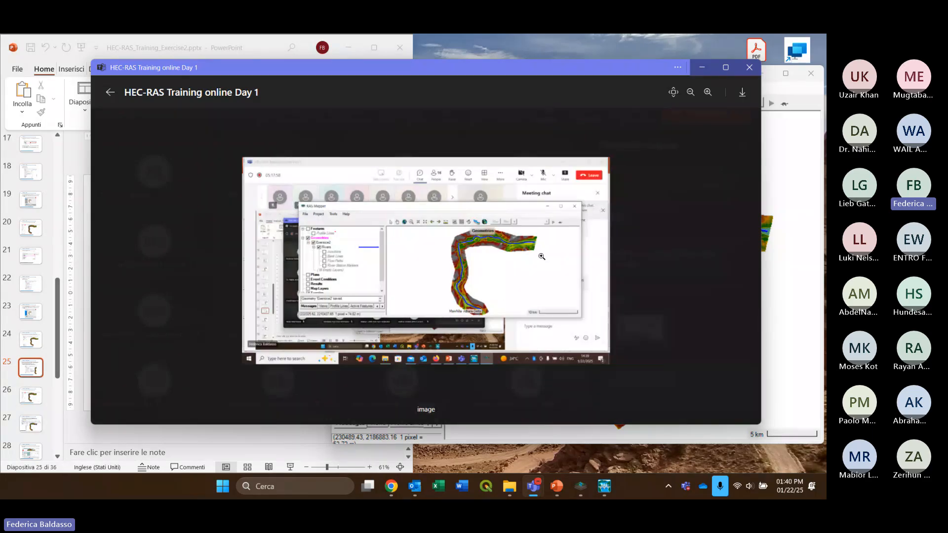
left_click(742, 92)
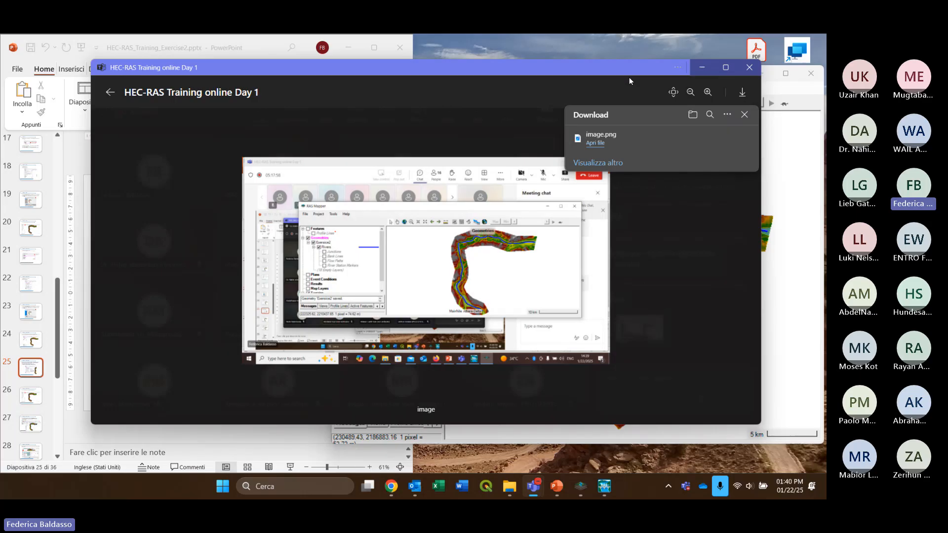
left_click(749, 67)
left_click(703, 75)
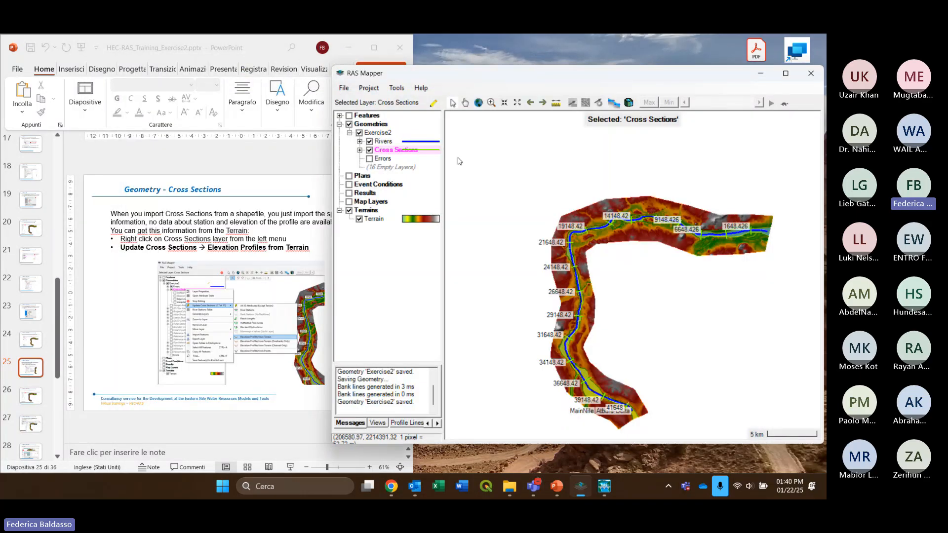
Start editing the Exercise2 geometry and make Cross Sections the active layer
left_click(378, 134)
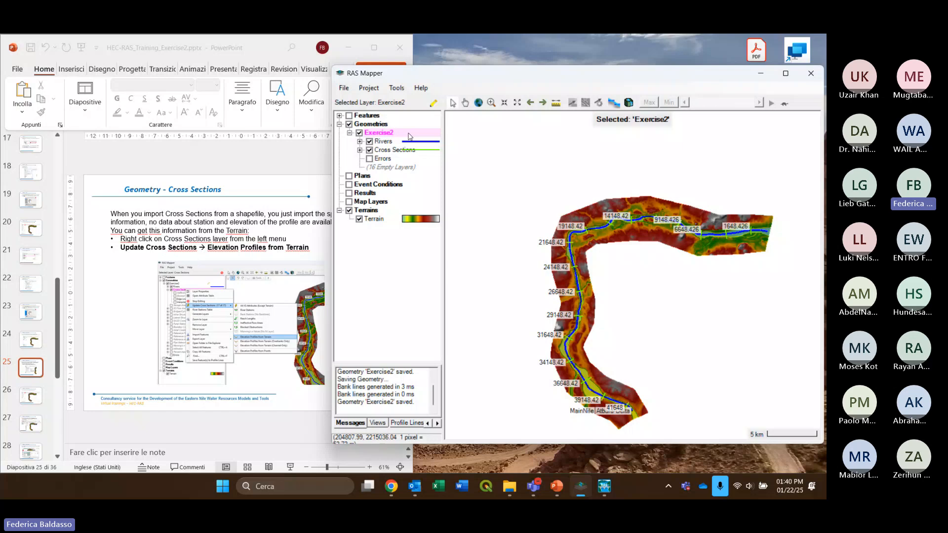
left_click(434, 105)
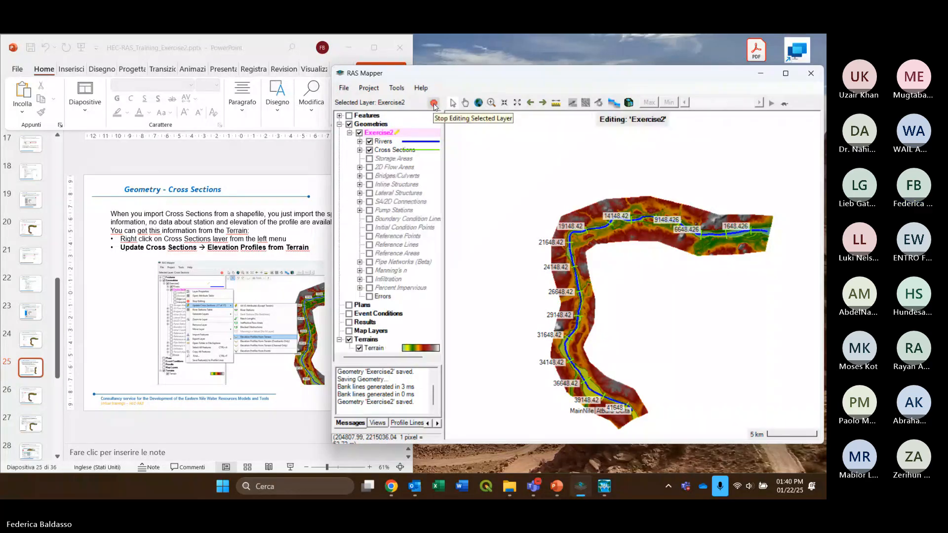
left_click(399, 151)
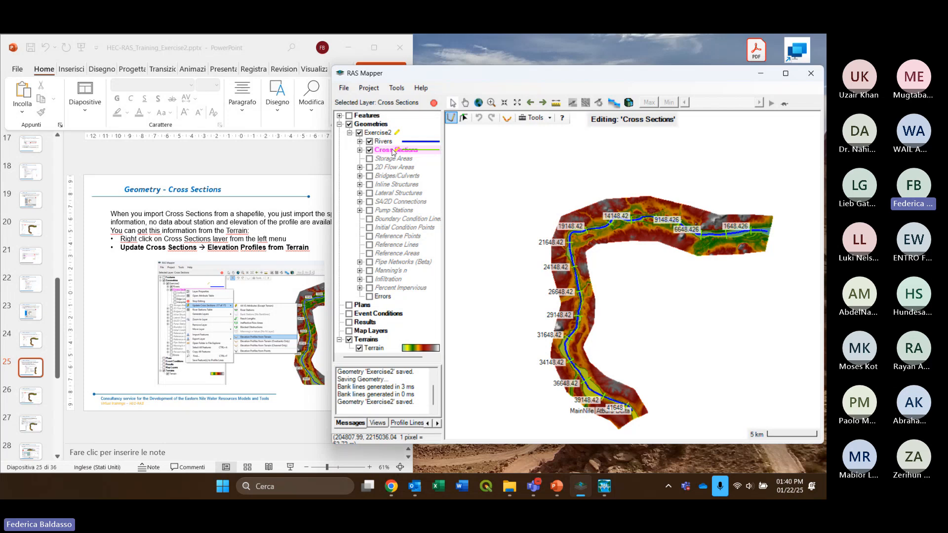
Load CrossSections.shp from the Exercise2 SHP folder into the Cross Sections feature import, review the import settings, and cancel without importing
right_click(394, 152)
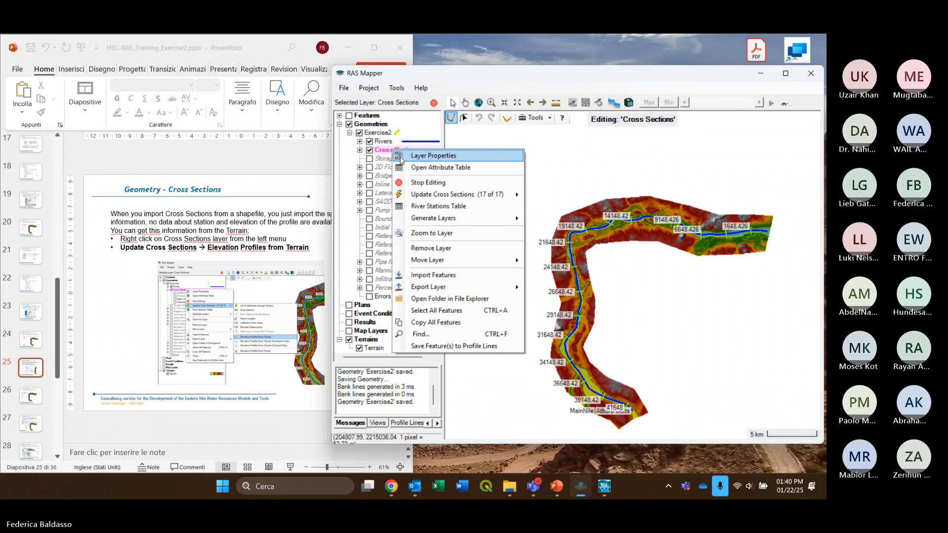
left_click(455, 280)
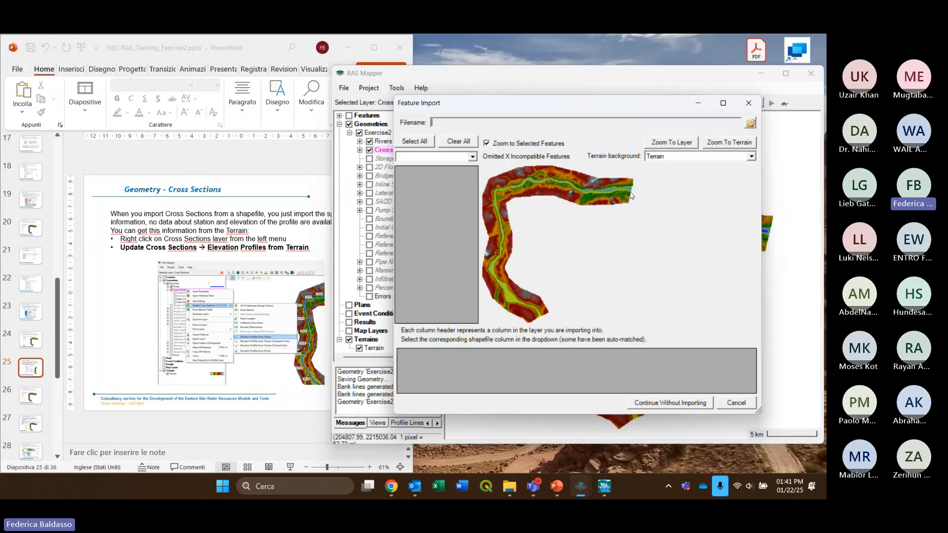
left_click_drag(624, 109, 539, 106)
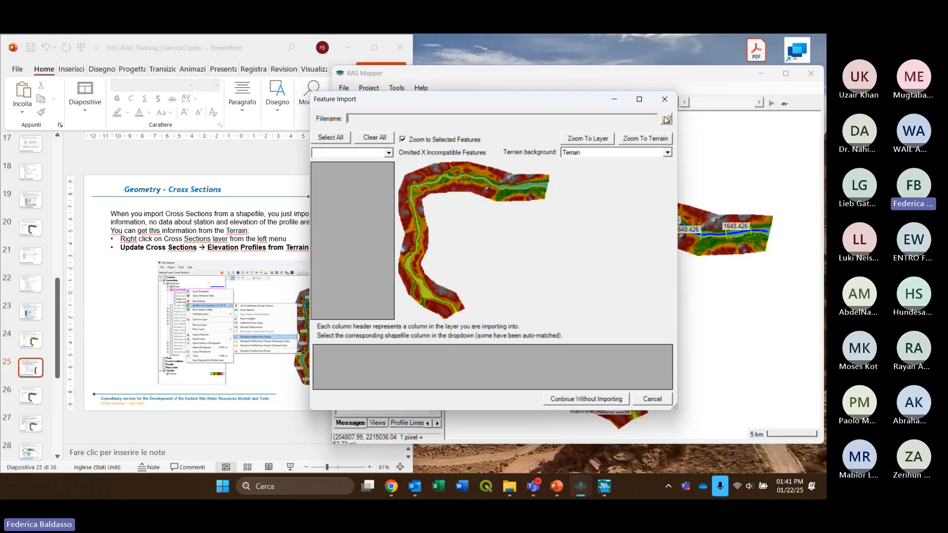
left_click(667, 120)
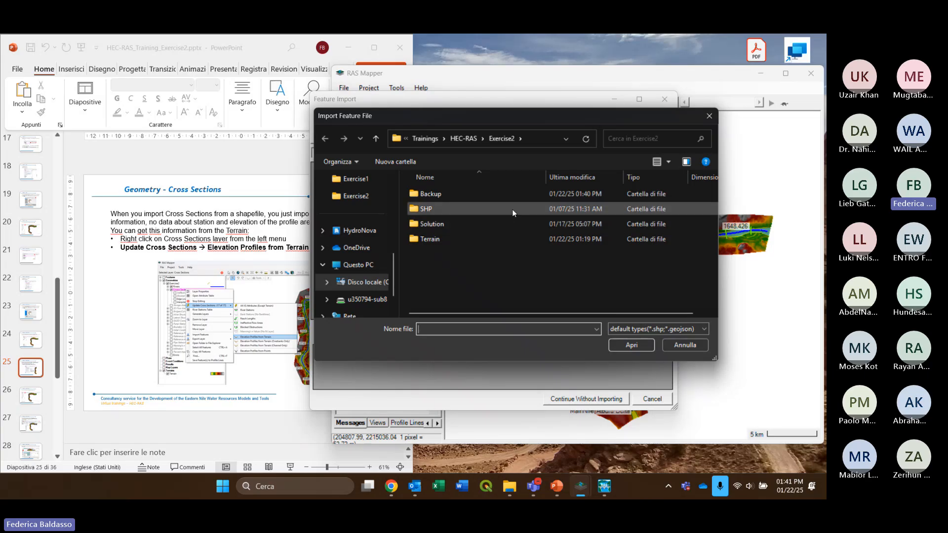
mouse_move(512, 209)
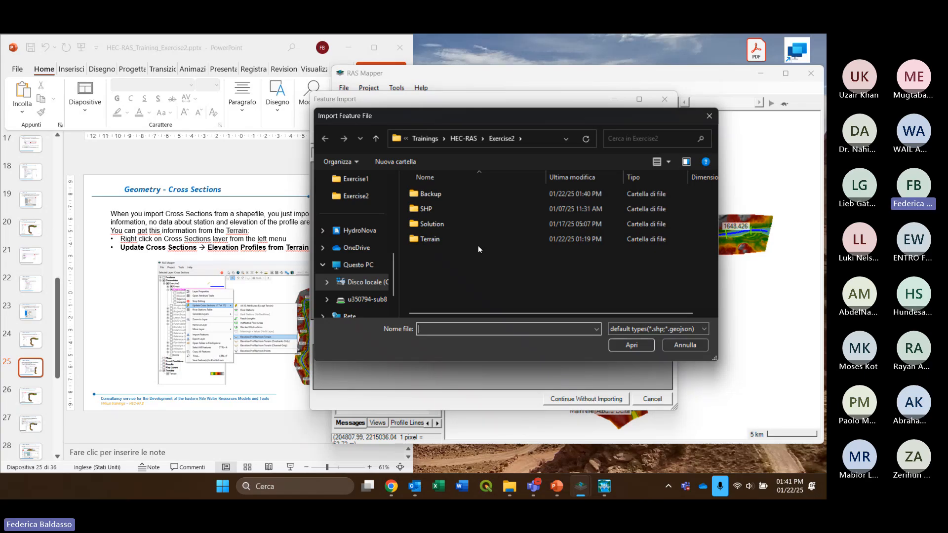
double_click(449, 209)
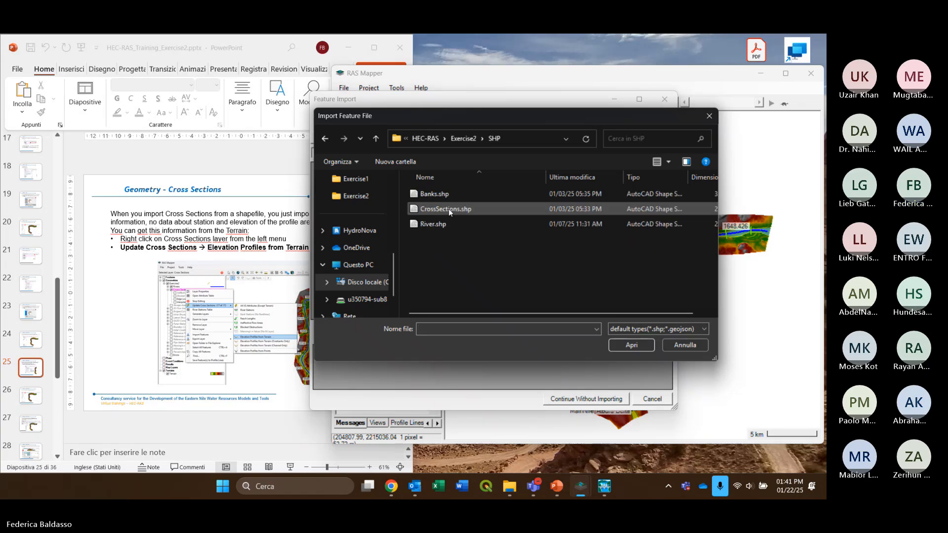
left_click(478, 213)
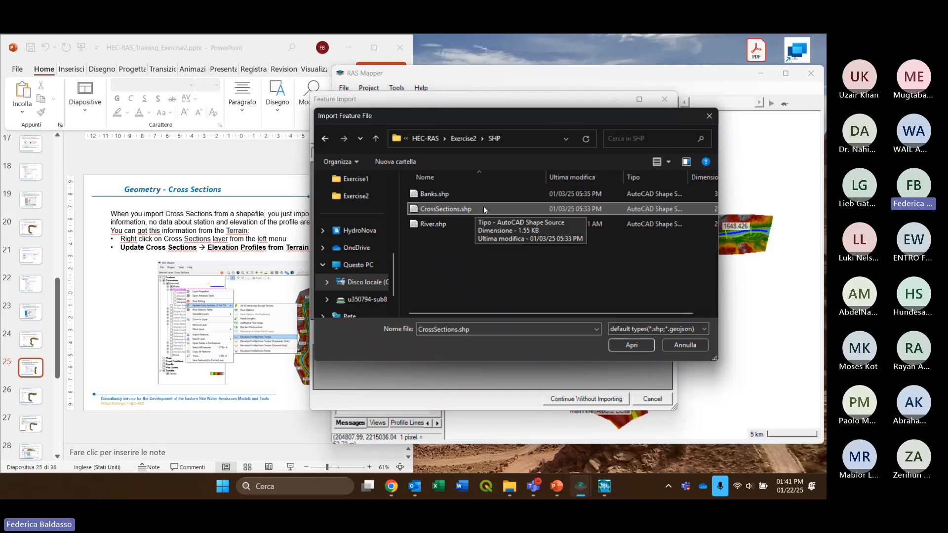
left_click(497, 208)
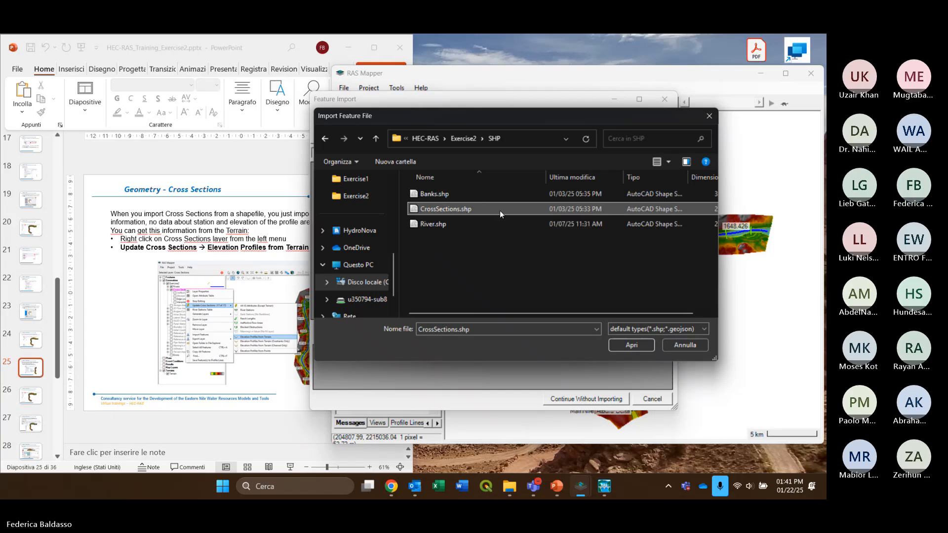
left_click(635, 348)
left_click(641, 345)
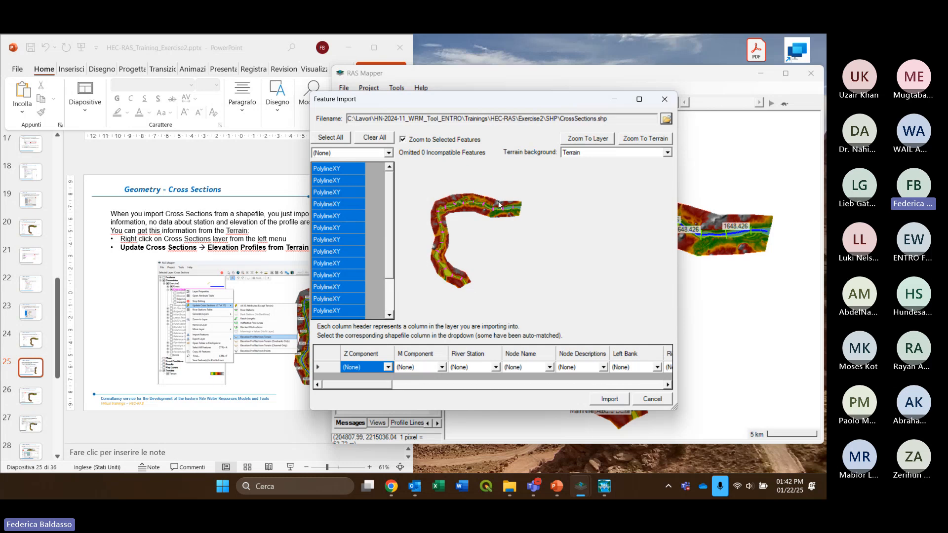
left_click(651, 400)
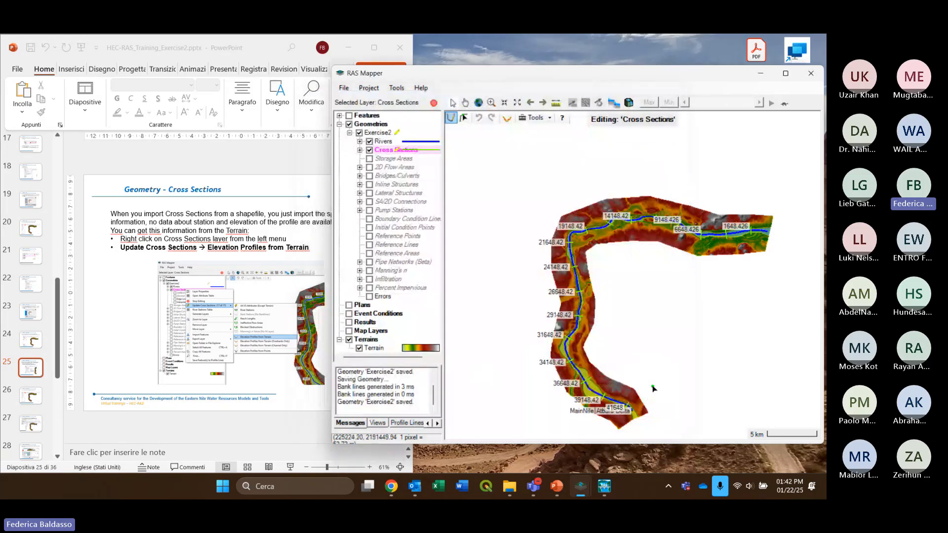
Switch to the Teams meeting and compare the newly posted Feature Import screenshot with the earlier RAS Mapper screenshot in the chat
left_click_drag(656, 344, 590, 314)
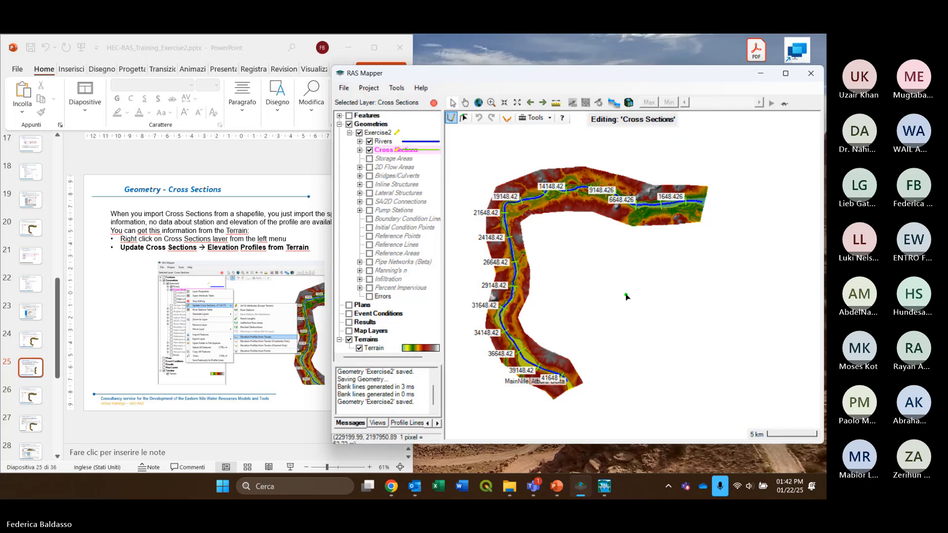
mouse_move(541, 483)
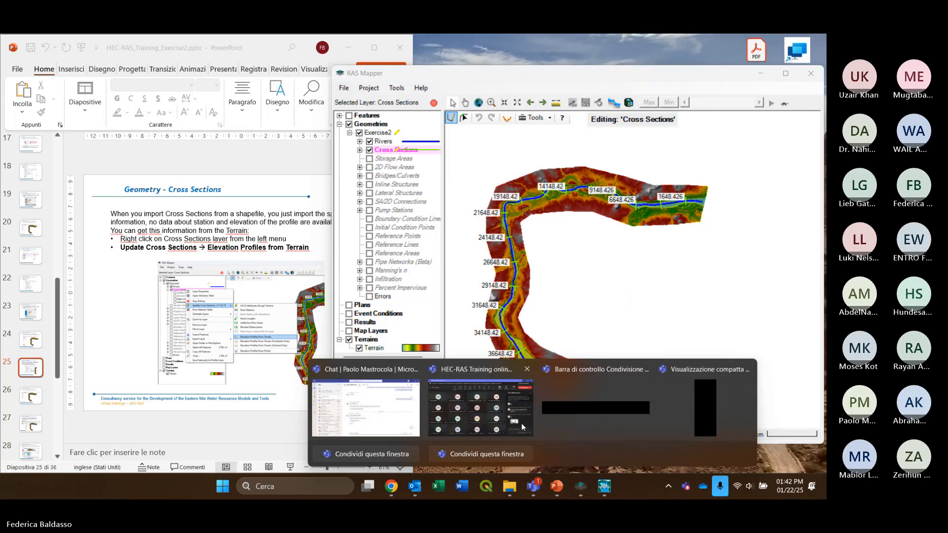
left_click(481, 408)
left_click(640, 331)
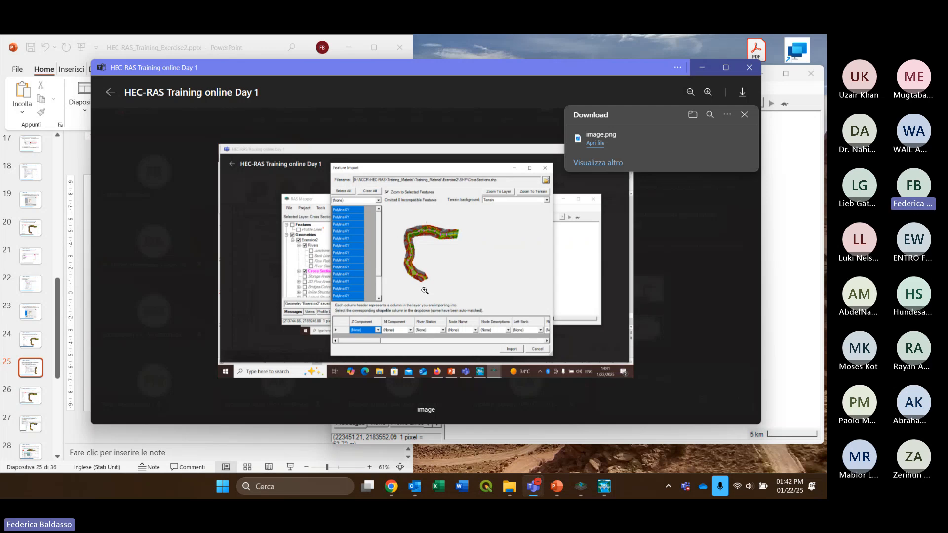
left_click(744, 115)
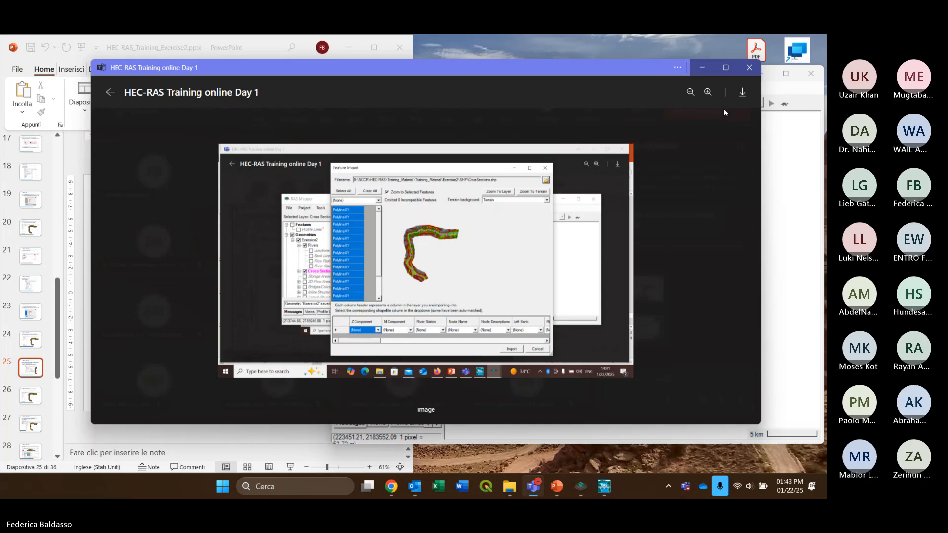
left_click(110, 92)
left_click(640, 289)
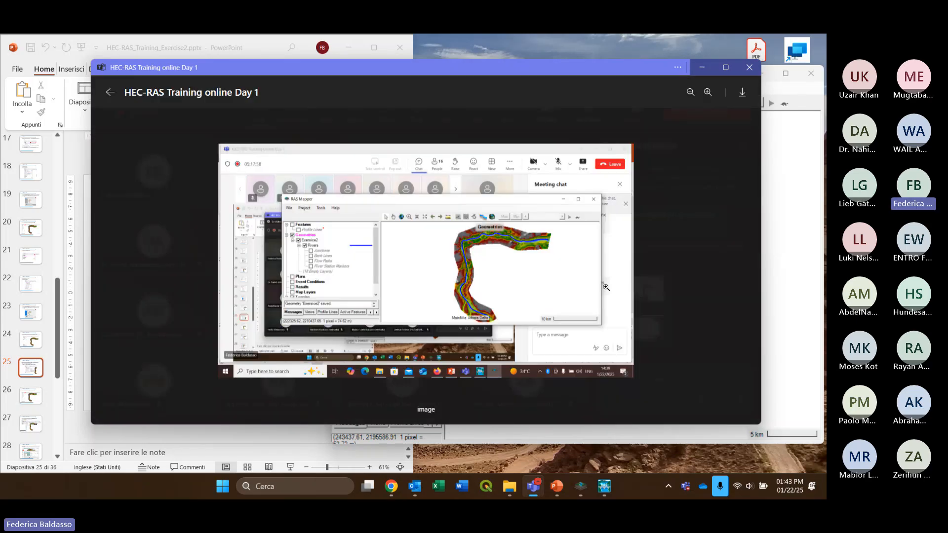
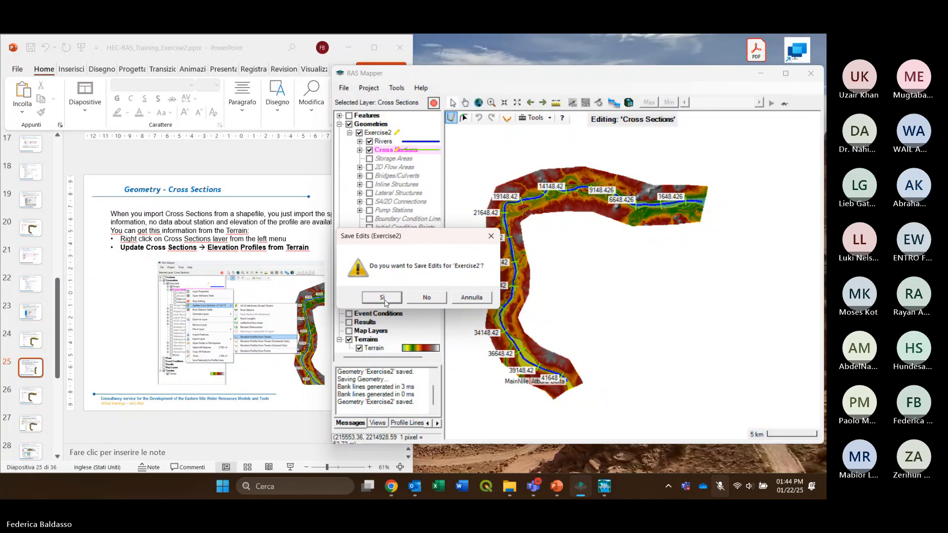
Stop editing in RAS Mapper and save the edits for the Exercise2 geometry
left_click(382, 298)
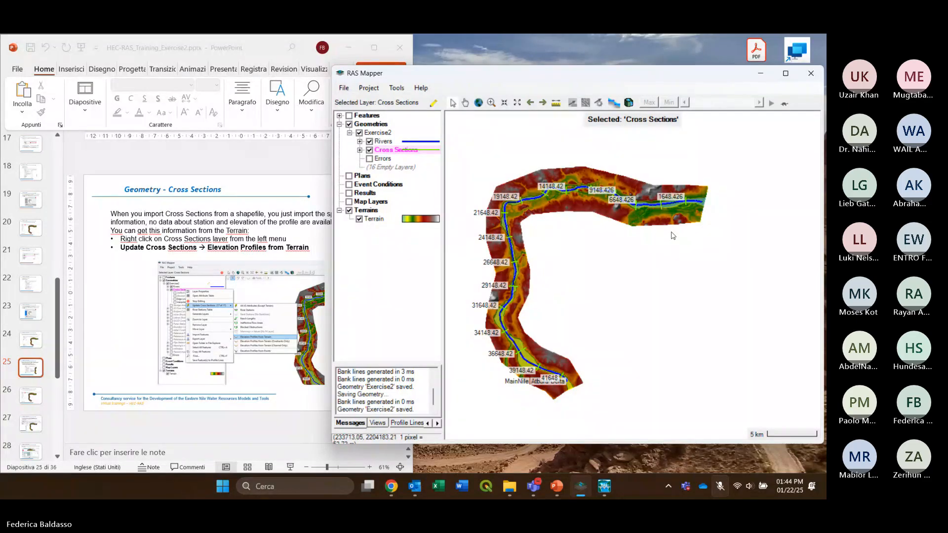
scroll(672, 235, "up", 1)
left_click_drag(599, 295, 635, 291)
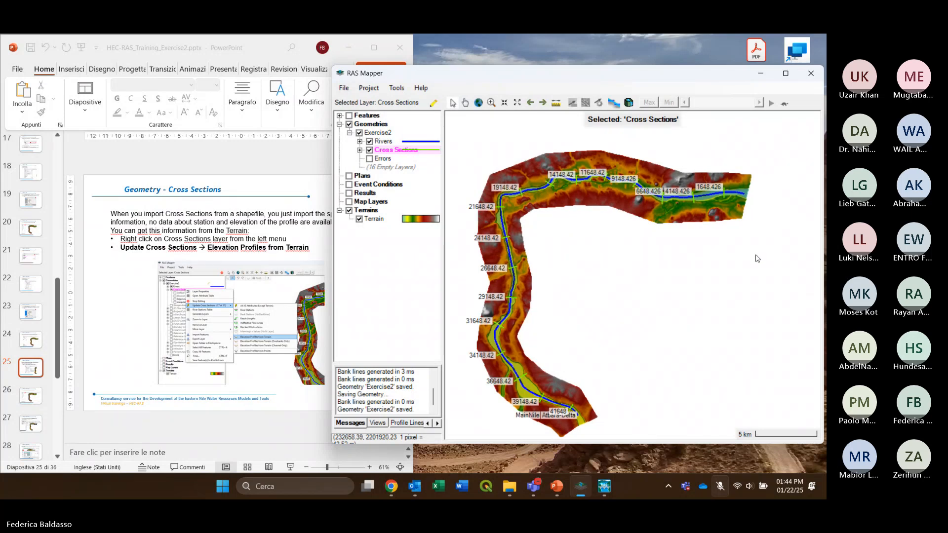
Switch to the Teams meeting, read the latest chat messages, and return to the river and cross sections in RAS Mapper
left_click(537, 485)
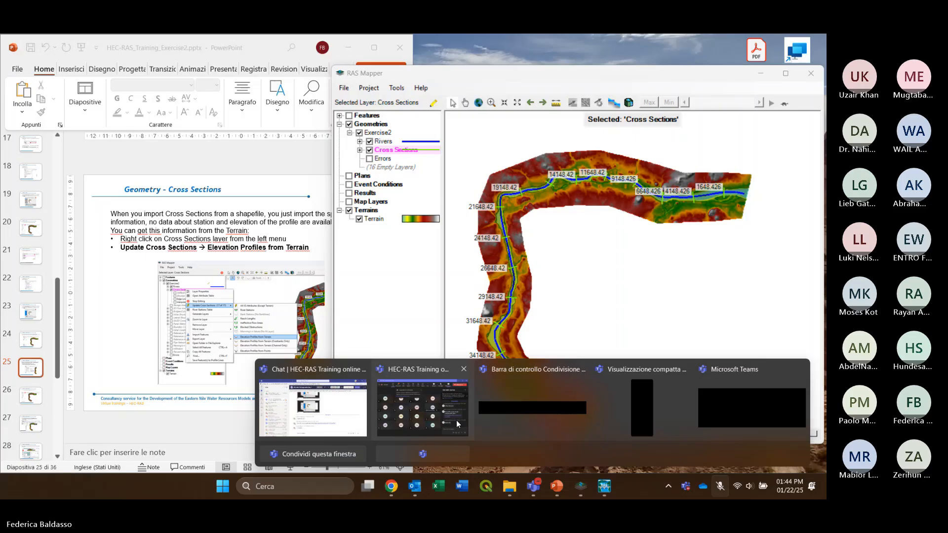
left_click(456, 423)
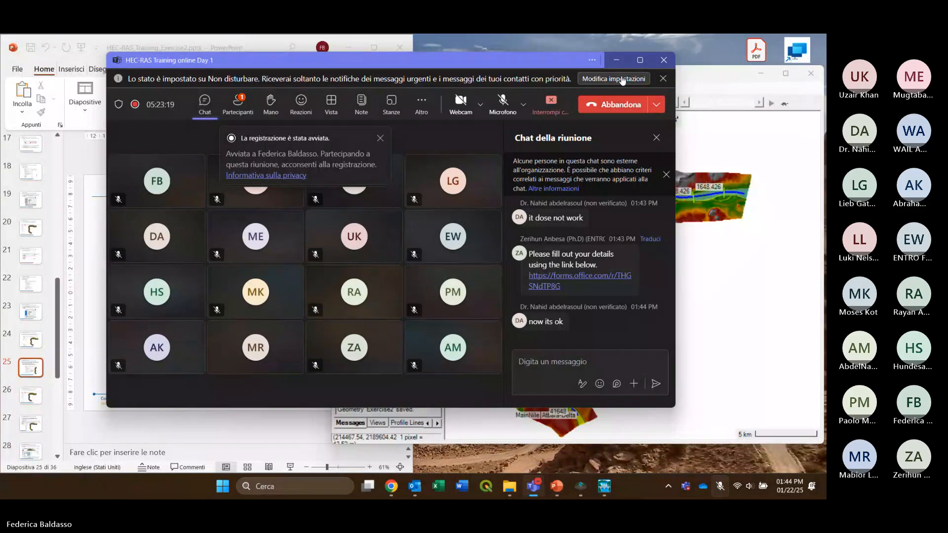
left_click(616, 60)
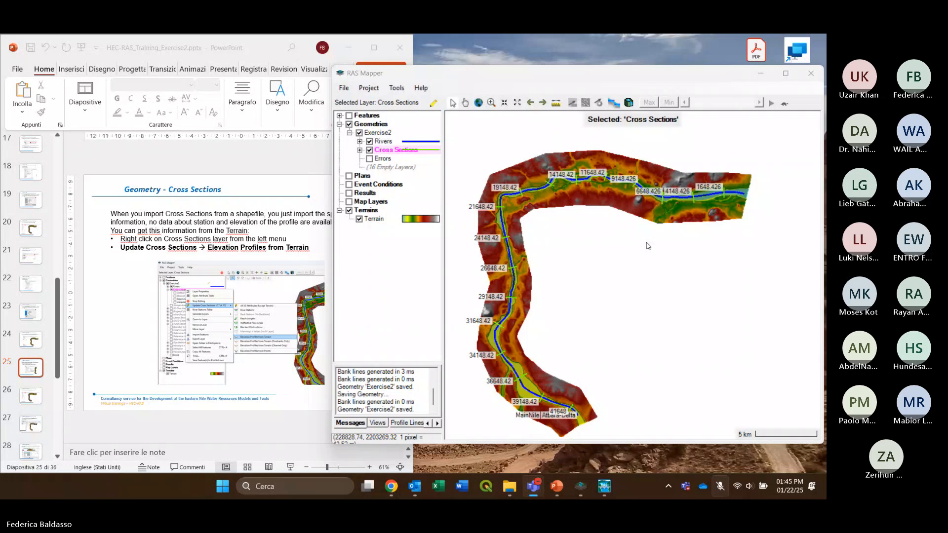
left_click(607, 251)
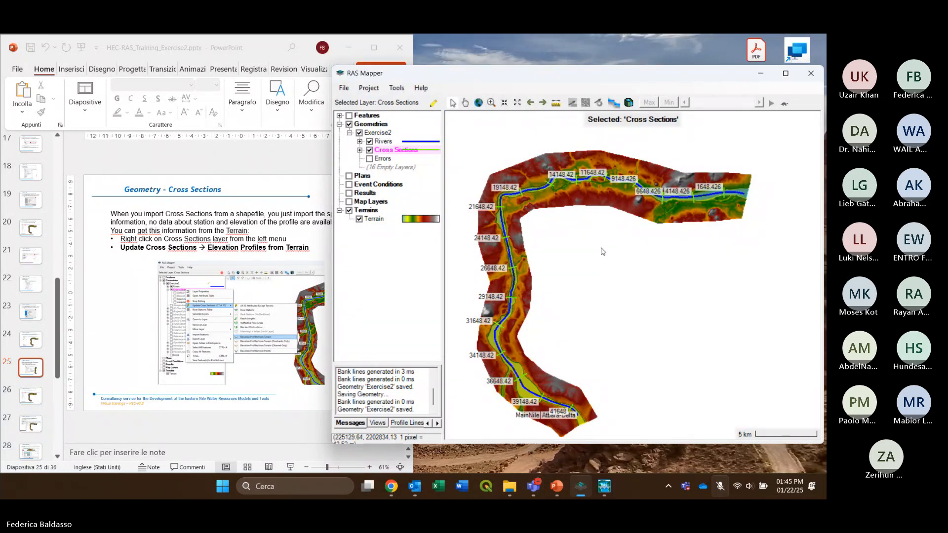
scroll(615, 272, "up", 1)
left_click_drag(618, 277, 623, 274)
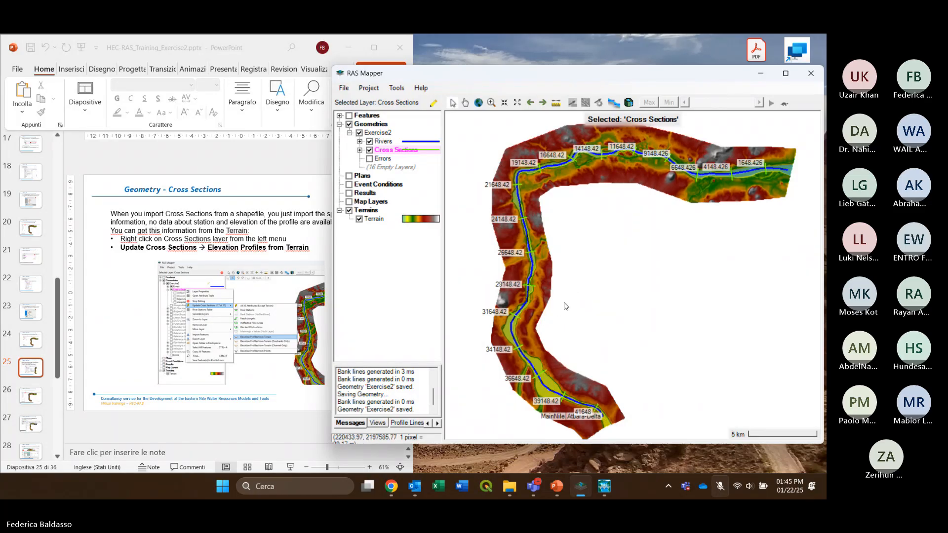
left_click(464, 117)
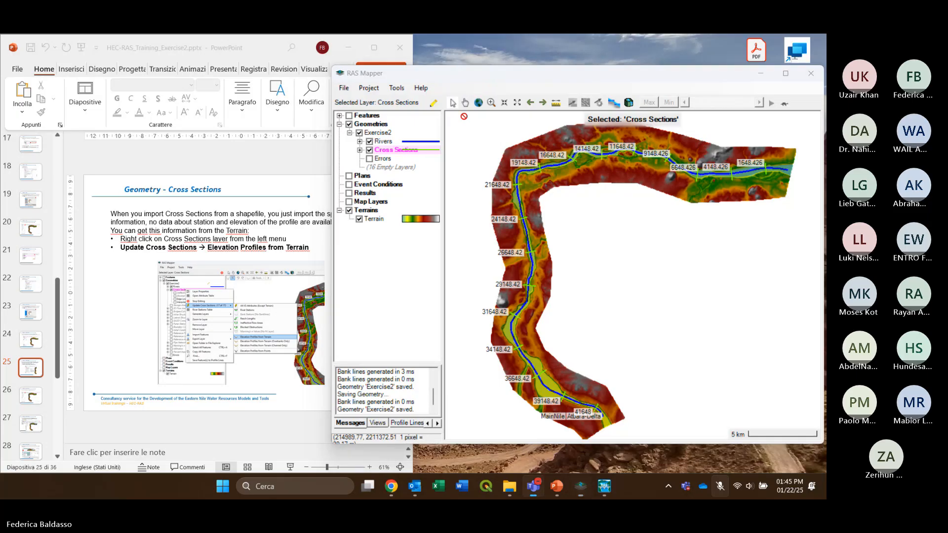
left_click_drag(552, 82, 548, 110)
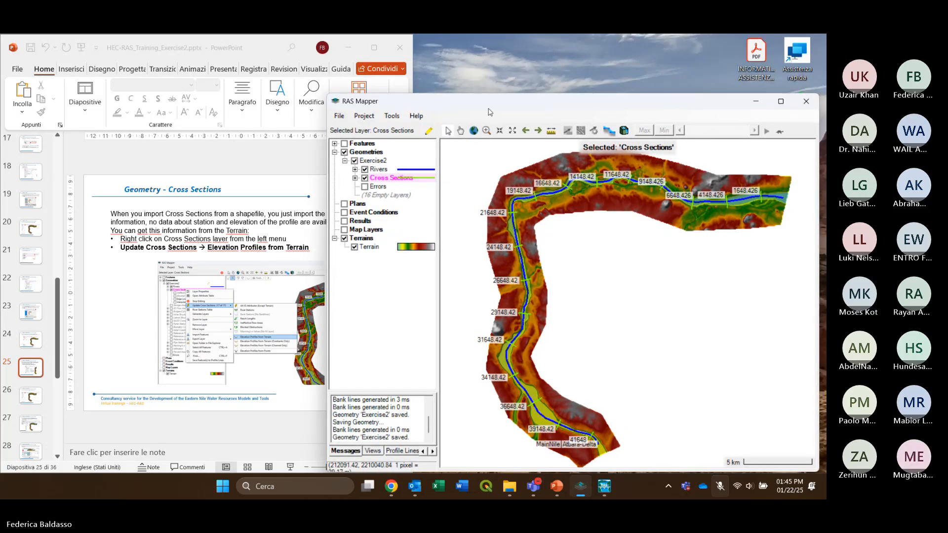
left_click_drag(504, 104, 509, 77)
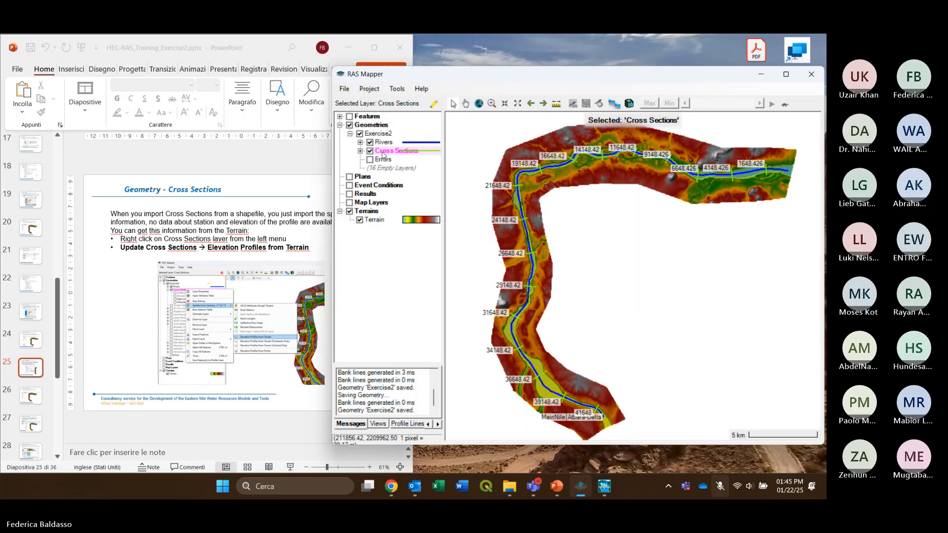
Start editing the Cross Sections layer of Exercise2 and update all its cross sections with Elevation Profiles from Terrain
left_click(434, 104)
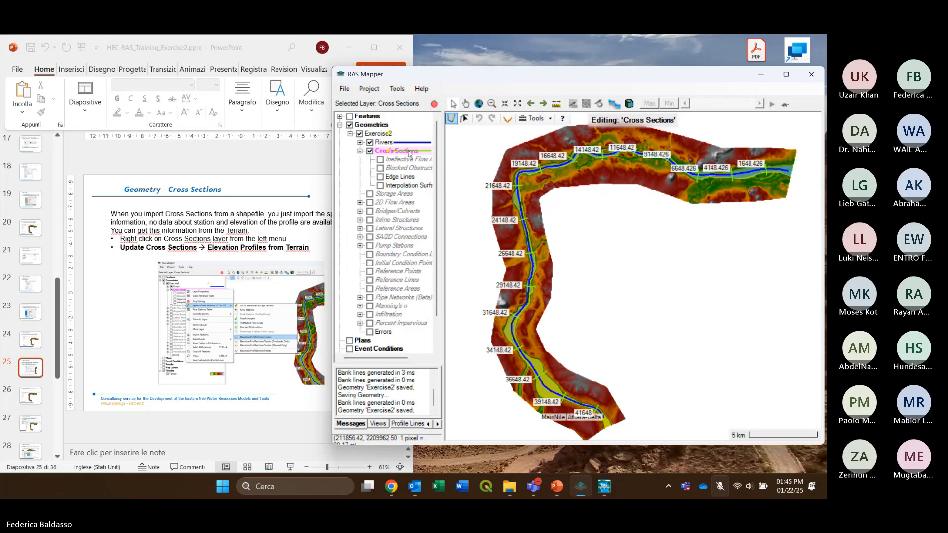
right_click(407, 154)
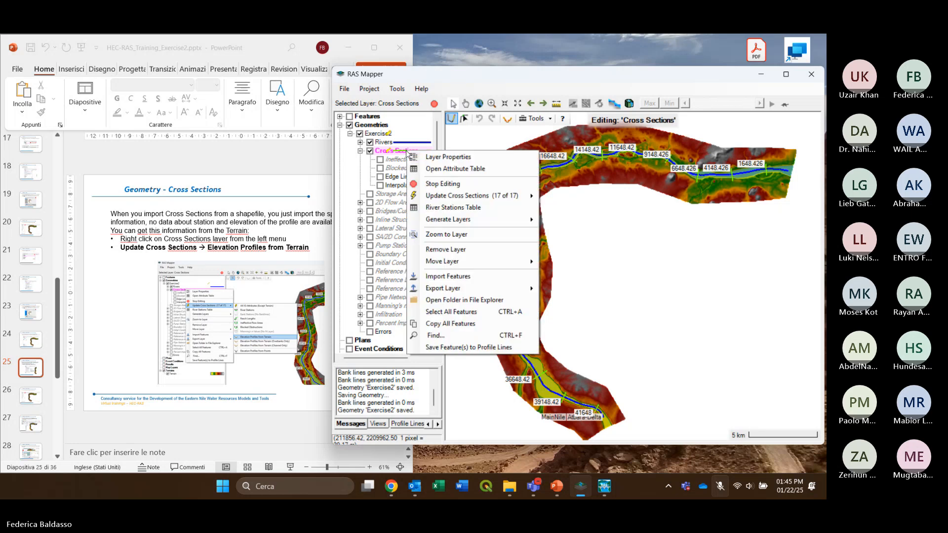
mouse_move(441, 197)
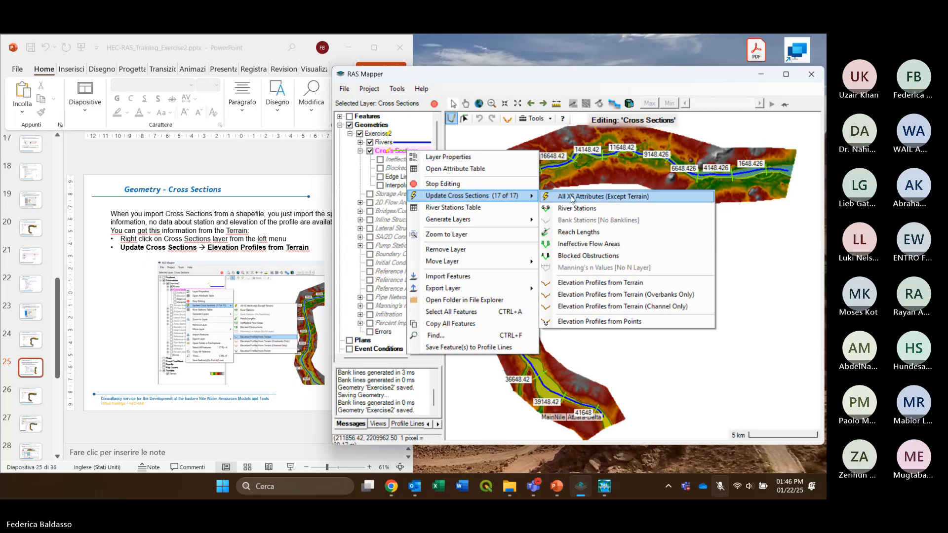
left_click(631, 285)
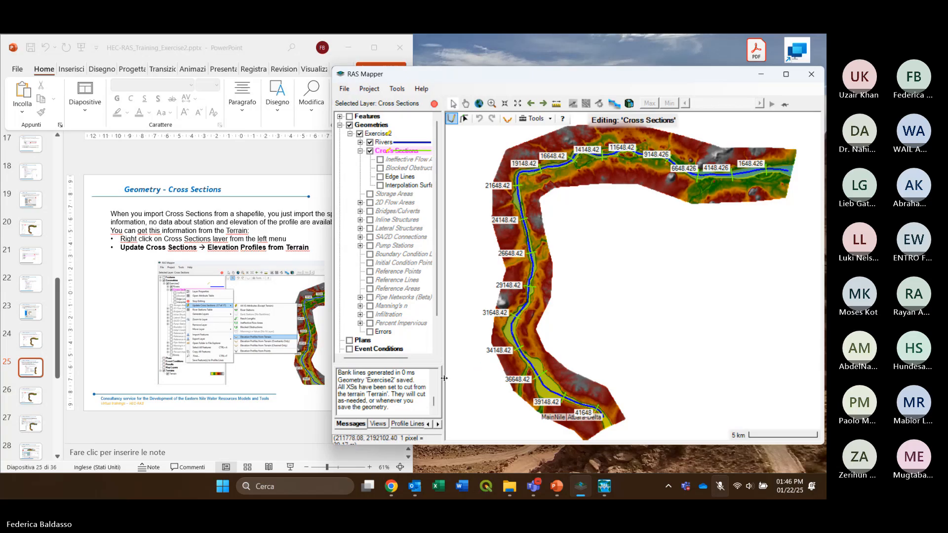
Widen the layer and message area, stop editing the Cross Sections layer, and save the Exercise2 edits
left_click_drag(444, 379, 480, 378)
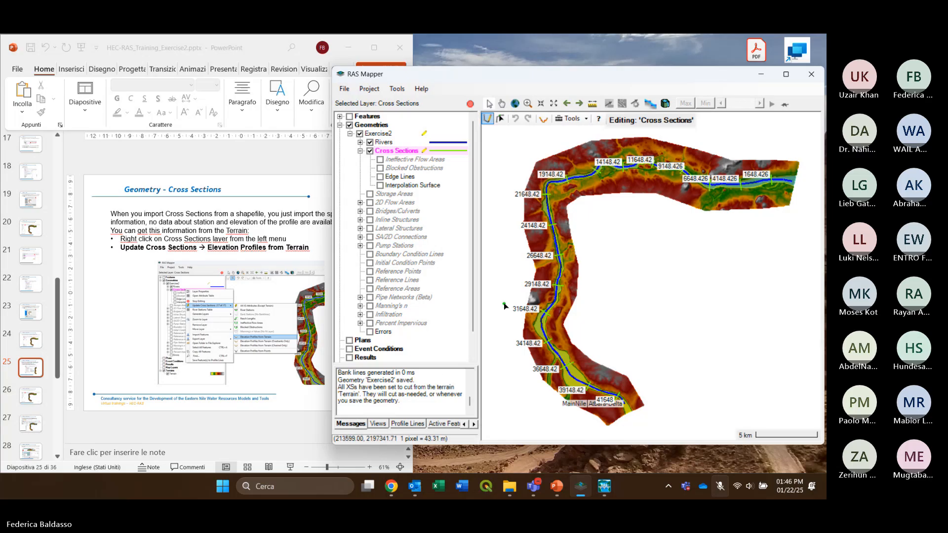
left_click(470, 105)
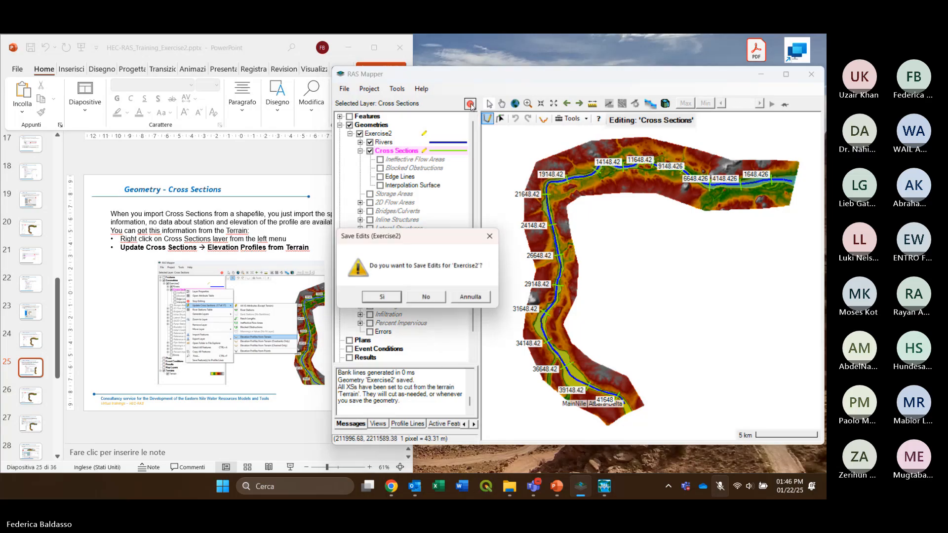
left_click(382, 298)
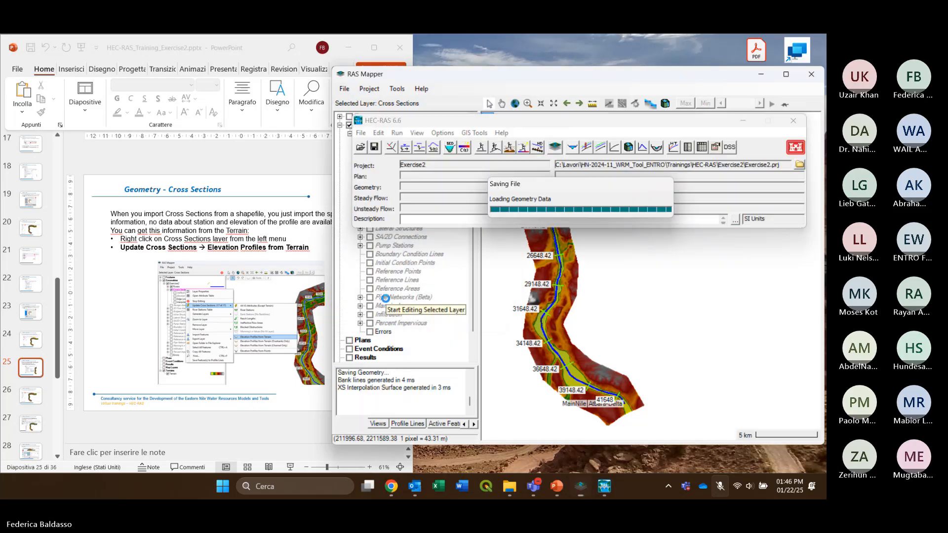
left_click(528, 277)
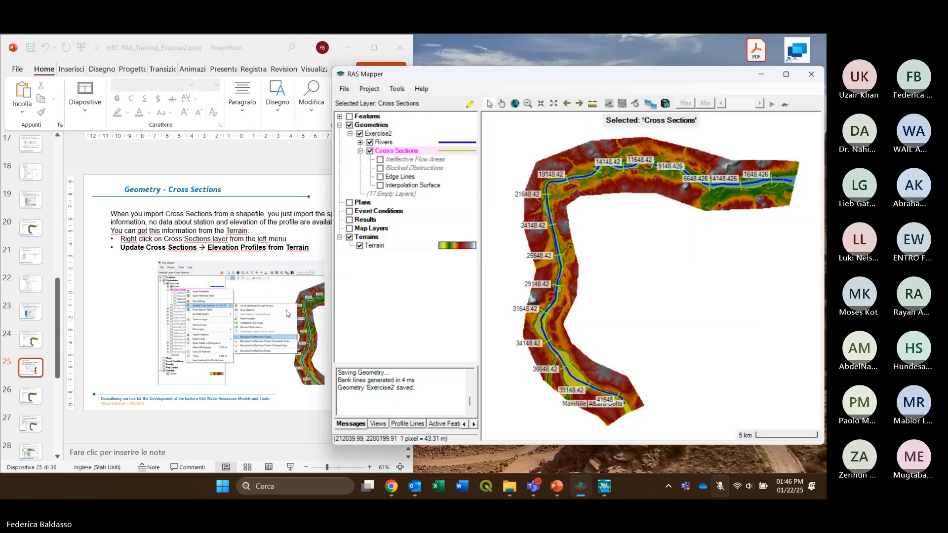
Advance the training presentation to slide 27 on checking profiles, then close RAS Mapper to return to the main HEC-RAS window
scroll(162, 321, "down", 1)
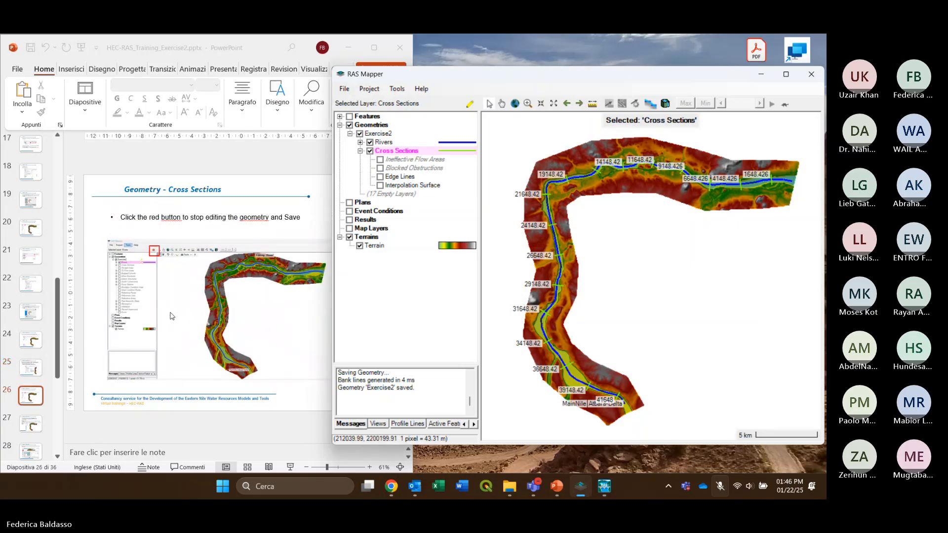
scroll(169, 312, "down", 1)
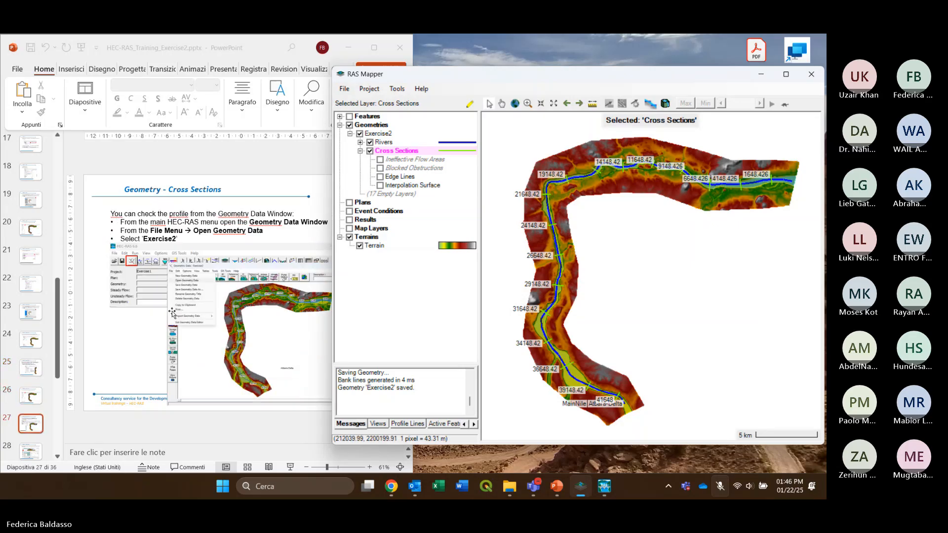
left_click_drag(600, 74, 548, 87)
left_click(555, 124)
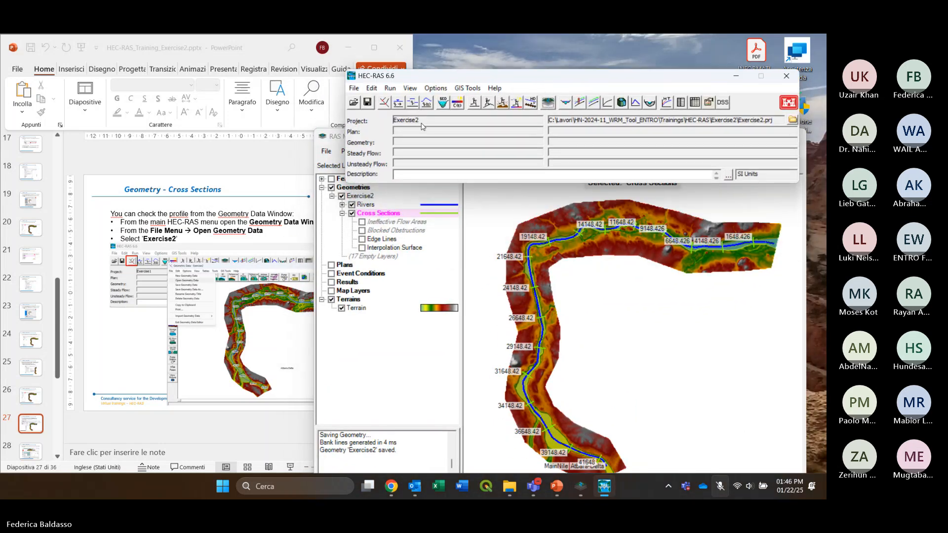
mouse_move(471, 78)
left_mouse_down()
mouse_move(459, 101)
mouse_move(458, 90)
left_mouse_up()
left_click(641, 246)
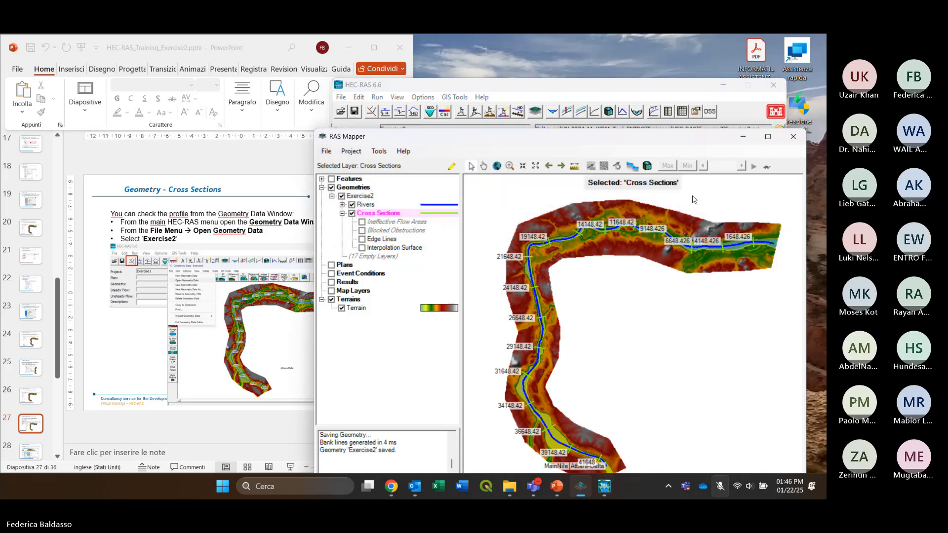
left_click(791, 139)
left_click_drag(561, 90, 554, 121)
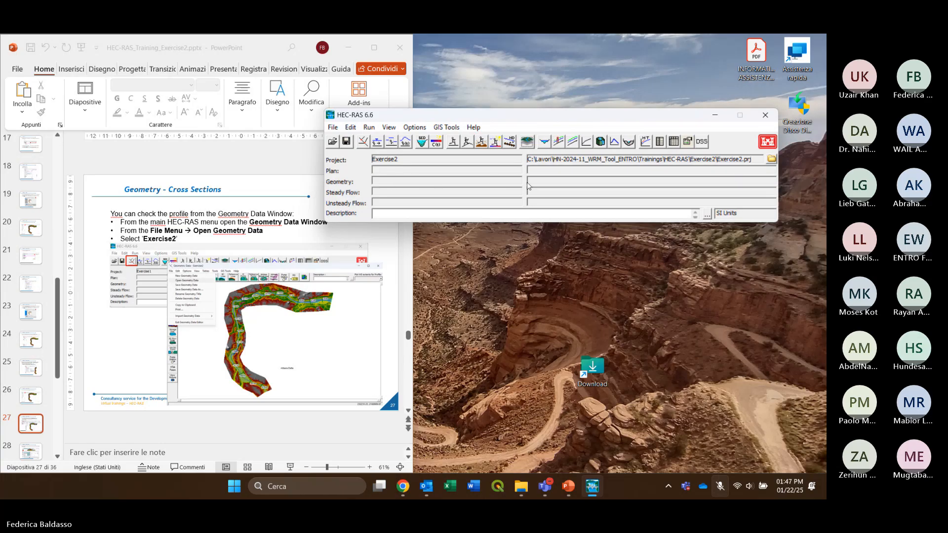
Open the Exercise2 geometry file in the Geometric Data editor and arrange the window beside the training slides
left_click(365, 143)
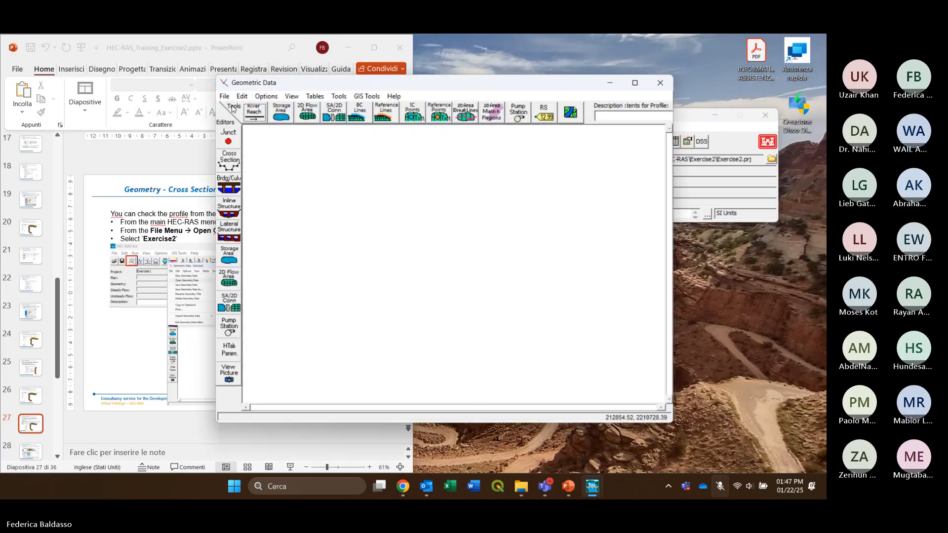
left_click(225, 97)
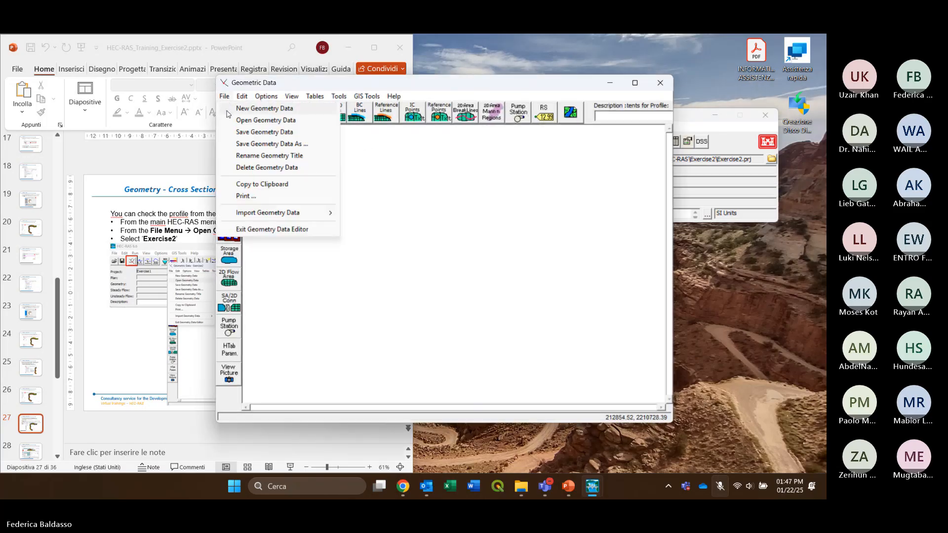
left_click(260, 121)
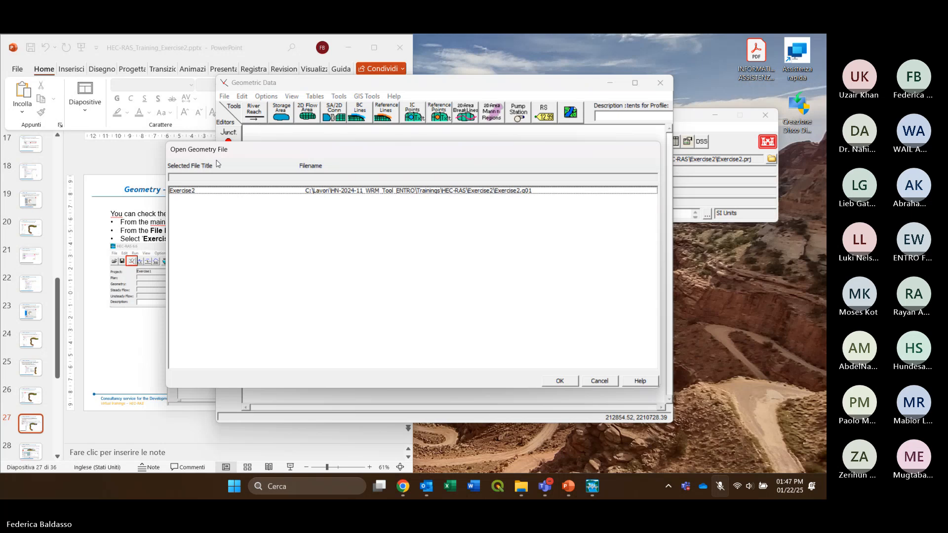
double_click(207, 192)
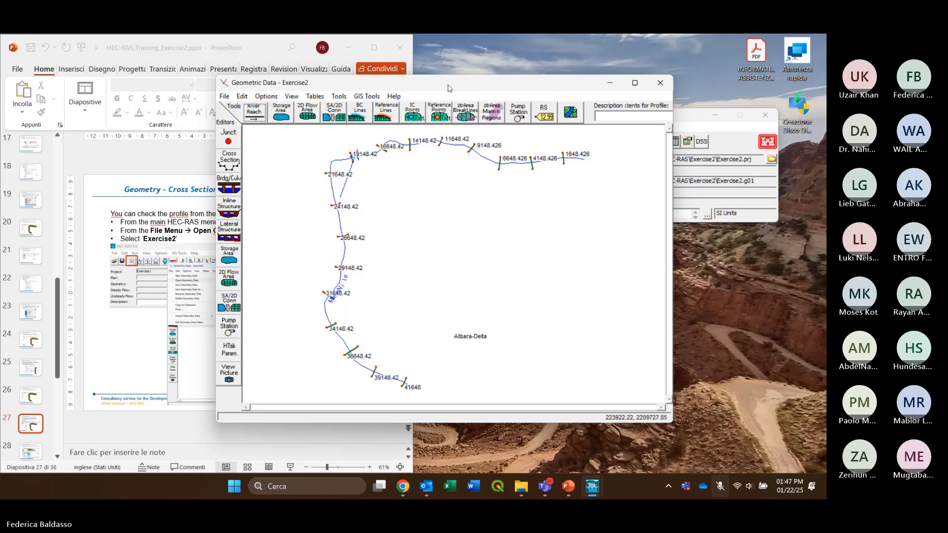
left_click_drag(449, 87, 486, 243)
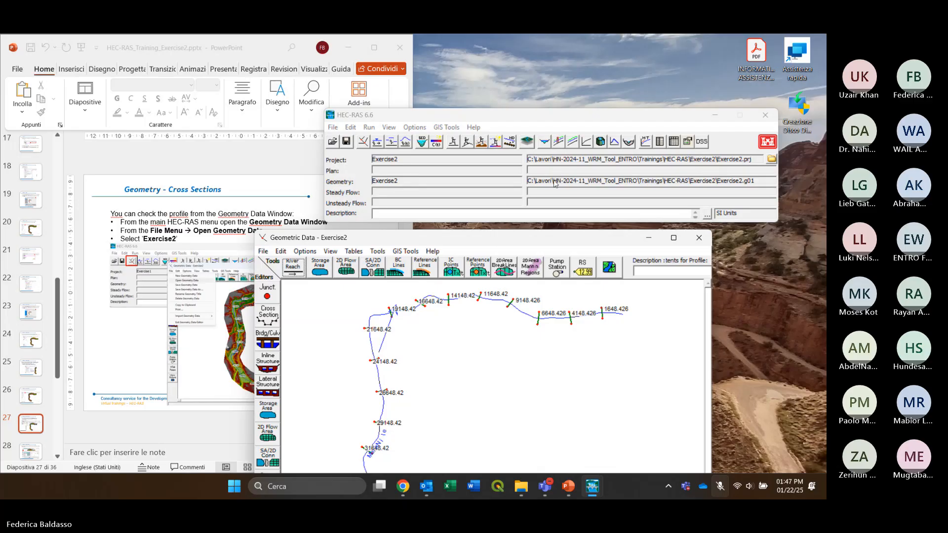
left_click_drag(497, 241, 529, 81)
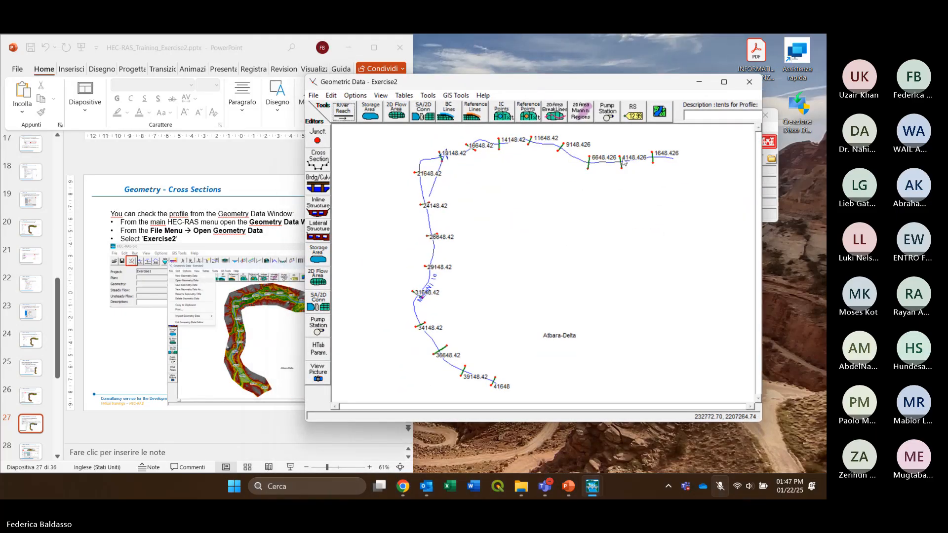
Review the MainNile Atbara-Delta cross-section profiles in the Cross Section Data editor, going downstream from river station 41648, and close the editor
left_click(318, 163)
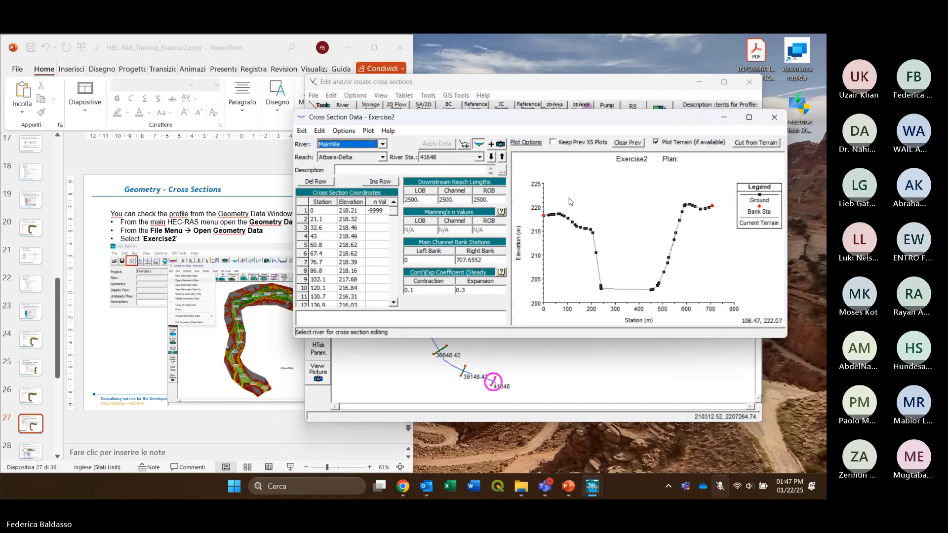
left_click(491, 157)
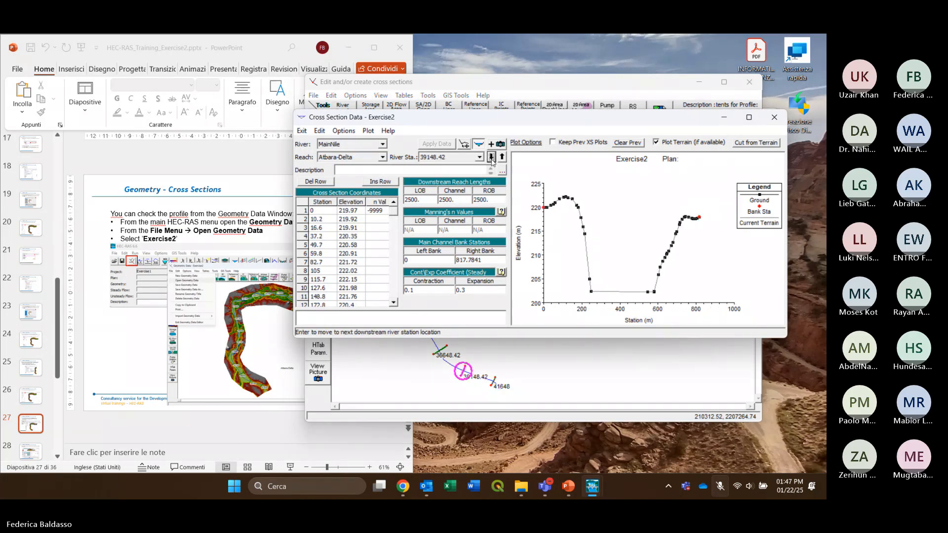
left_click(491, 157)
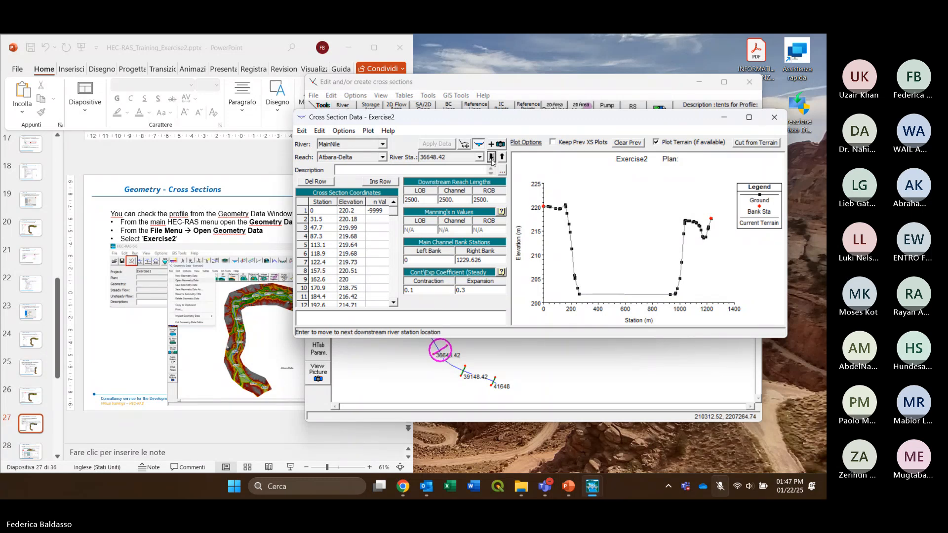
left_click(492, 160)
left_click(492, 160)
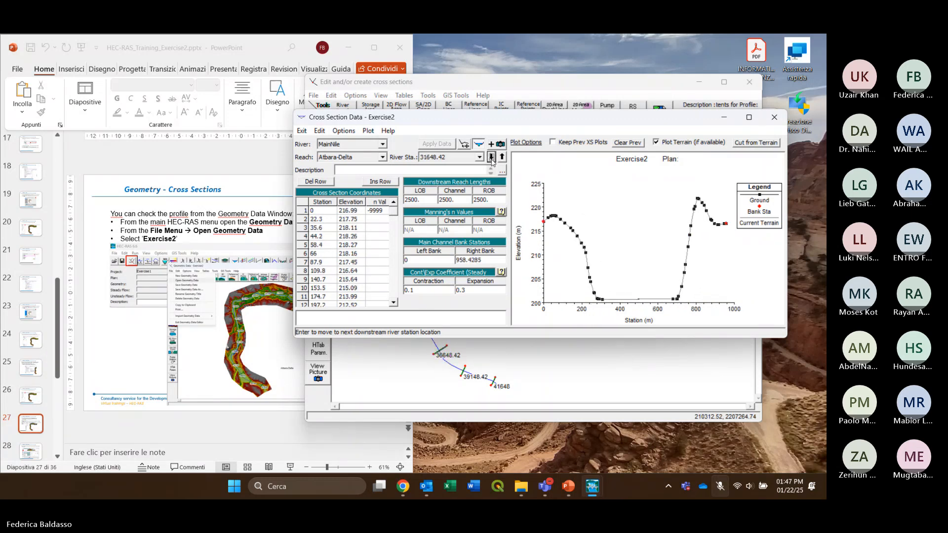
left_click(491, 160)
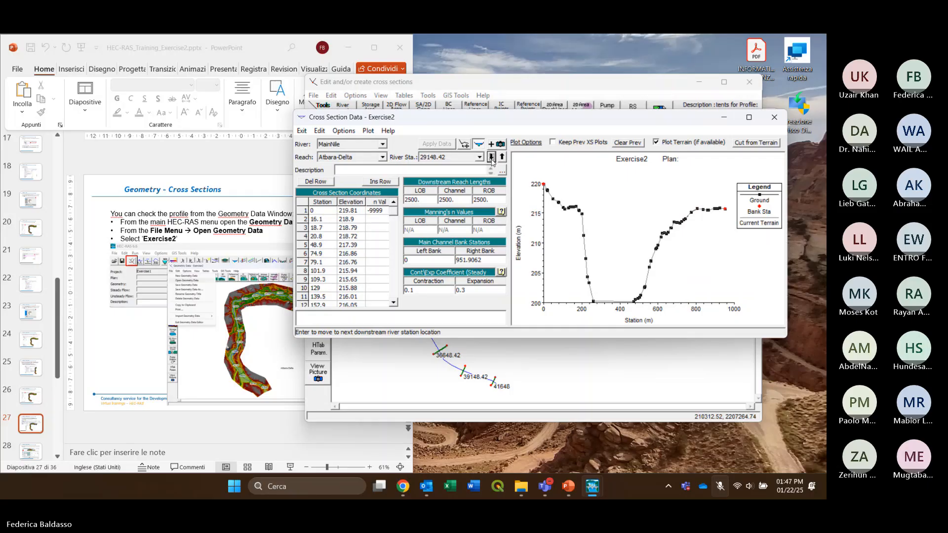
left_click(492, 158)
left_click(492, 158)
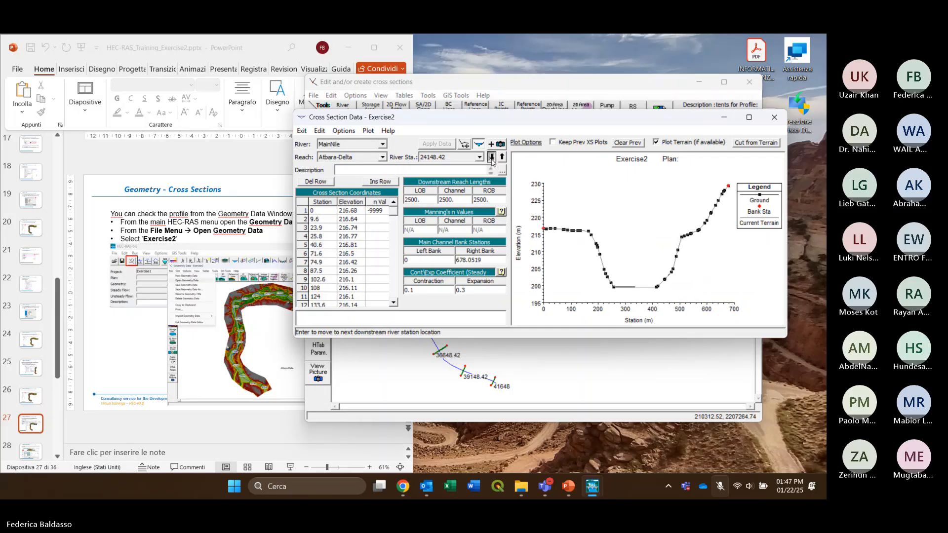
left_click(491, 158)
left_click(492, 158)
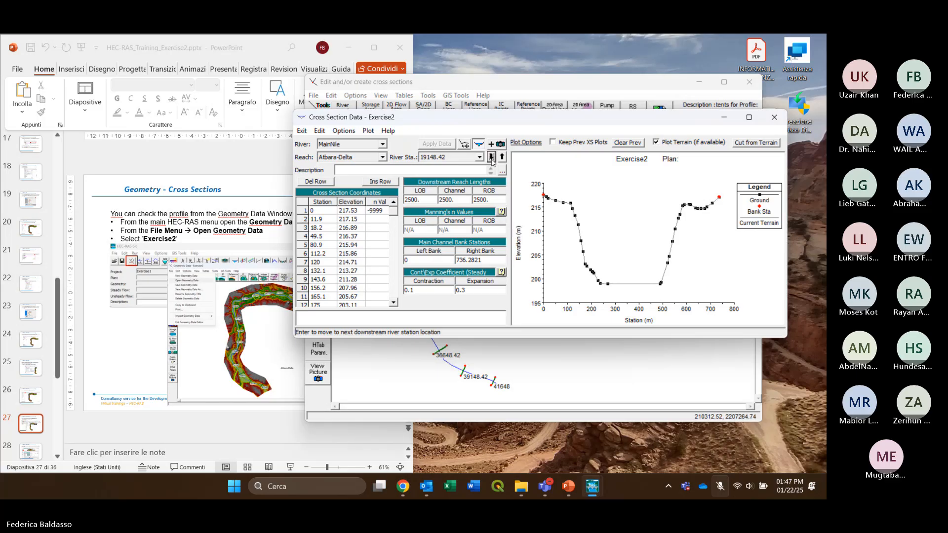
left_click(492, 158)
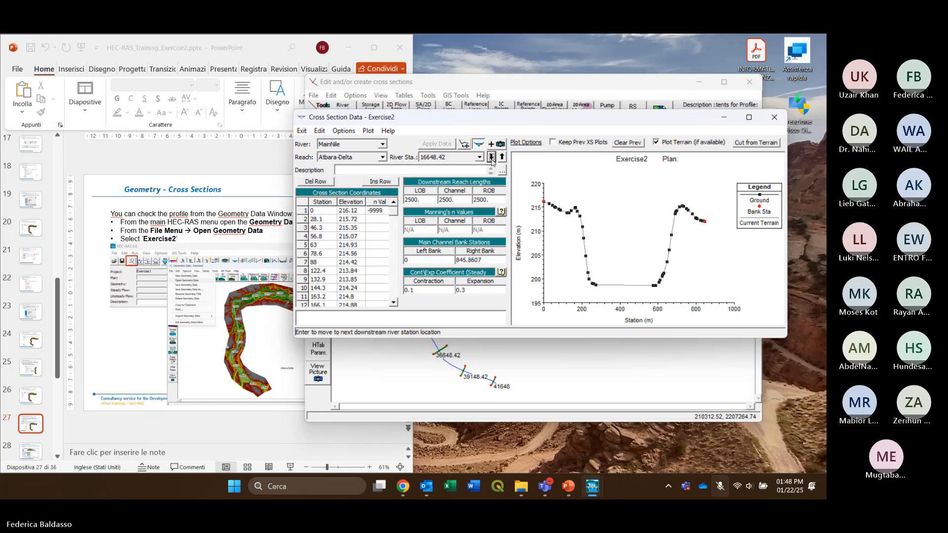
left_click(492, 158)
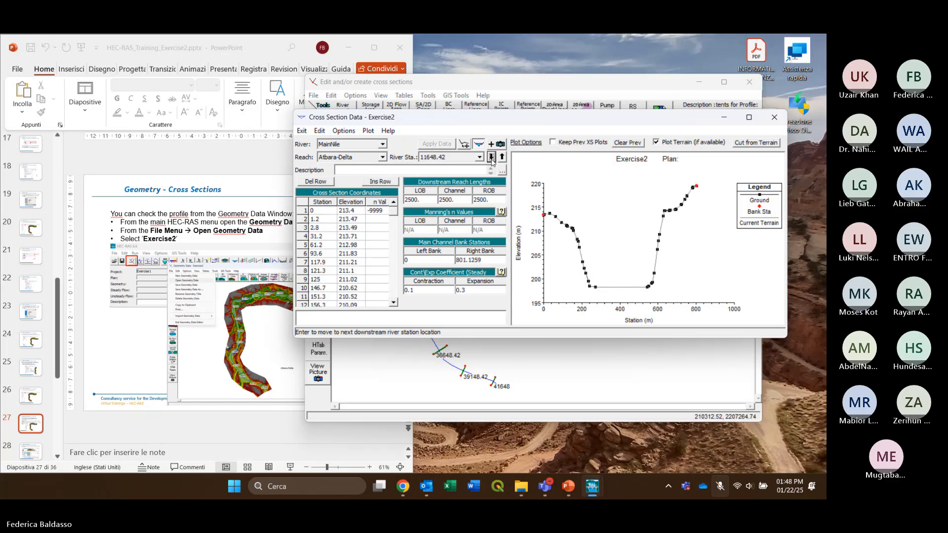
left_click(491, 158)
left_click(492, 158)
left_click(492, 158)
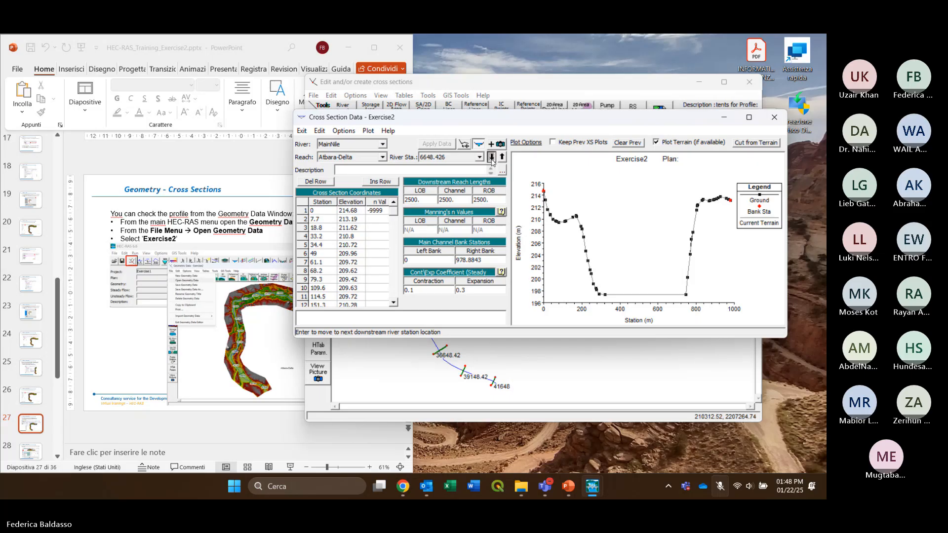
left_click(491, 158)
left_click(492, 158)
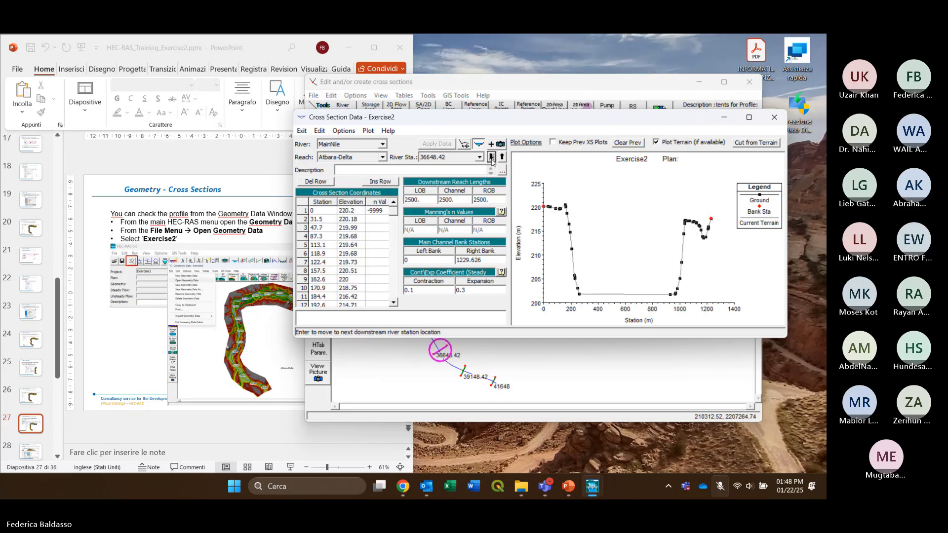
left_click(775, 117)
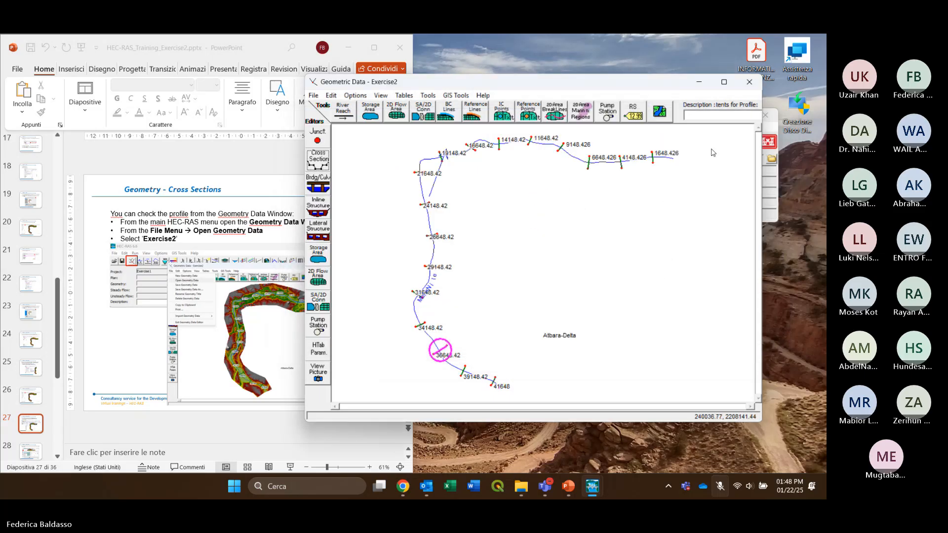
Switch to the training presentation and advance to slide 29, Geometry - Banks
left_click(277, 167)
scroll(279, 162, "down", 2)
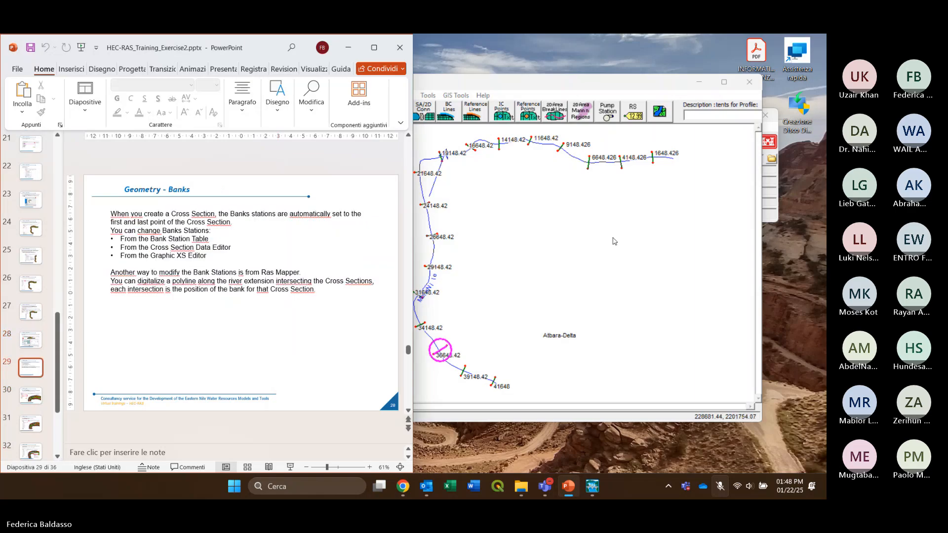
Switch to the HEC-RAS Training online Day 1 meeting in Teams, unmute the microphone and dismiss the recording notice
left_click(598, 265)
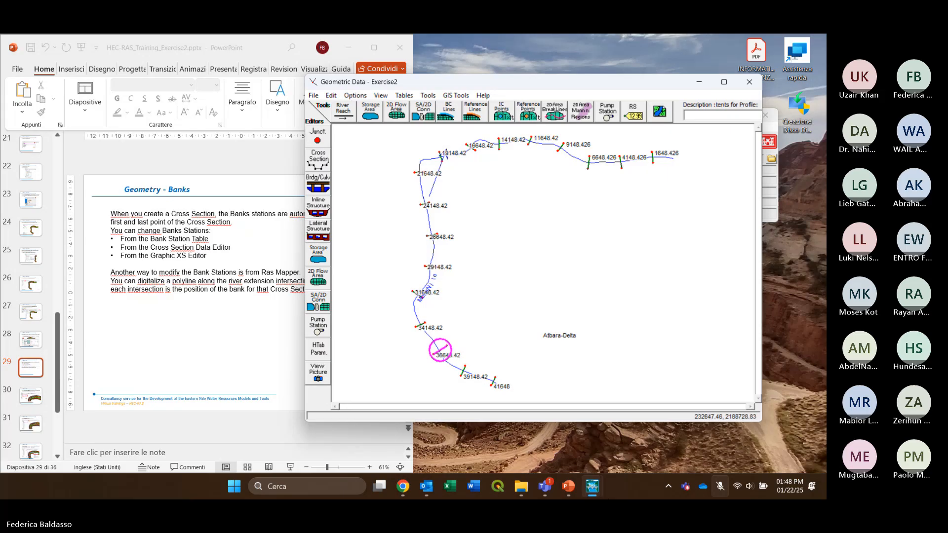
left_click(546, 488)
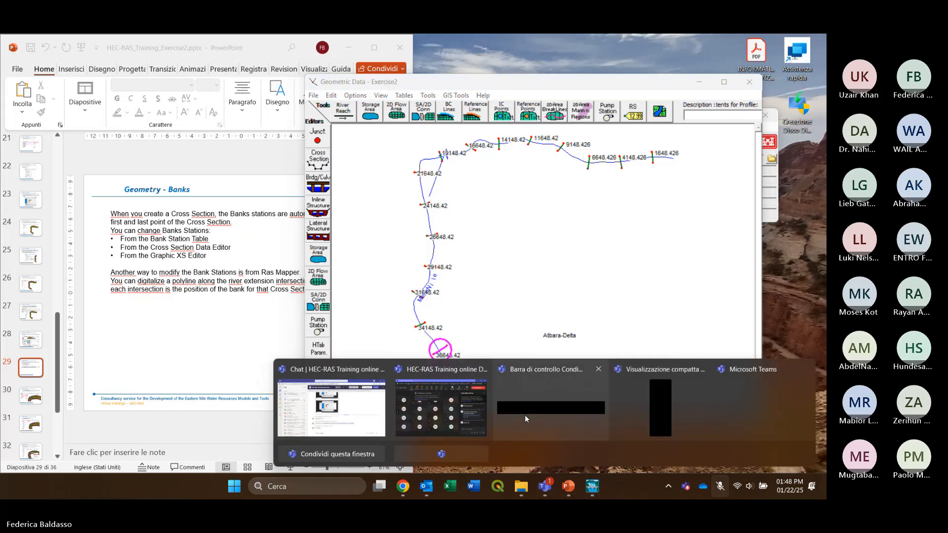
left_click(441, 408)
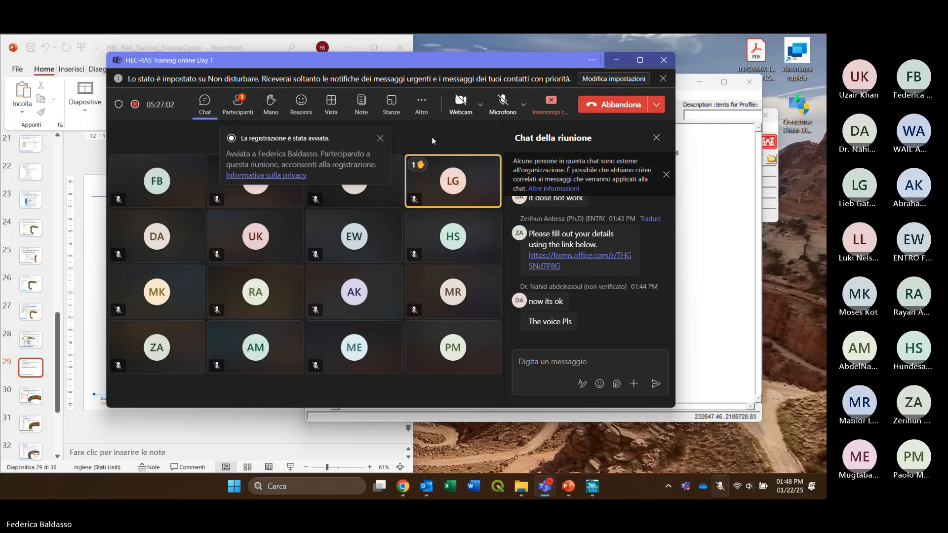
left_click(507, 109)
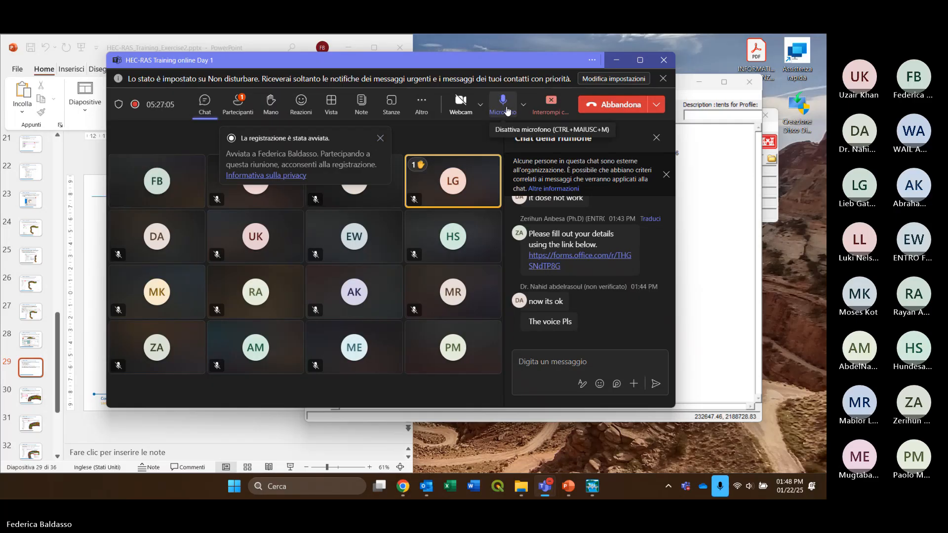
left_click(380, 139)
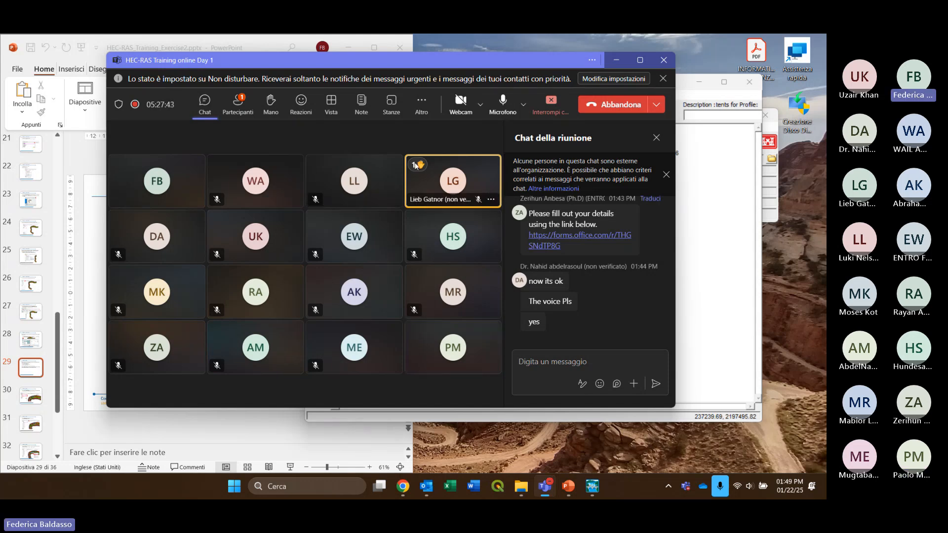
left_click(616, 61)
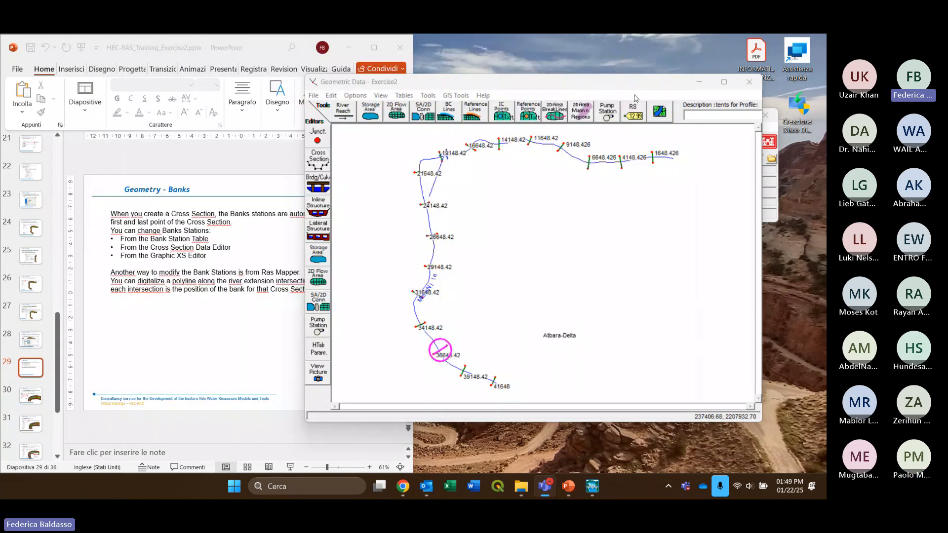
Close the Geometric Data editor and open RAS Mapper from the main HEC-RAS window
left_click(749, 82)
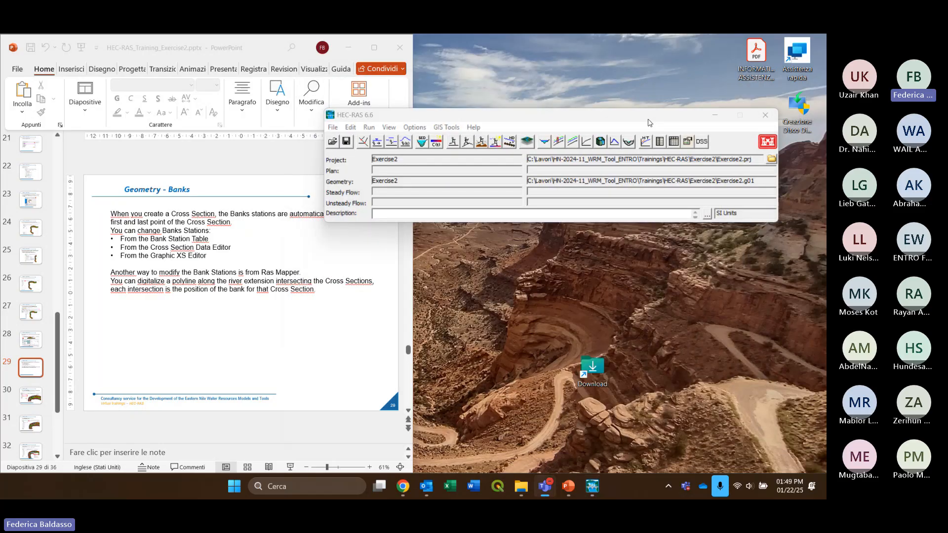
left_click_drag(641, 124, 626, 120)
left_click(511, 137)
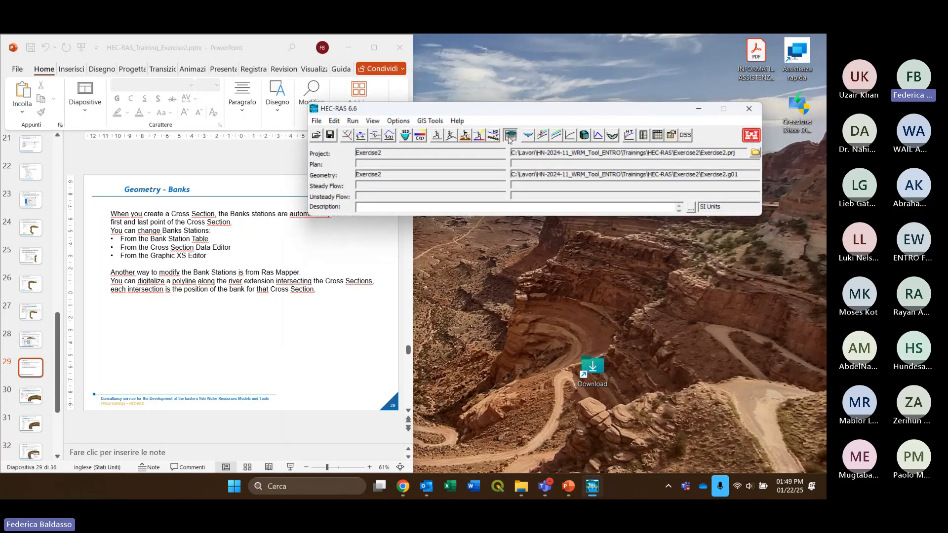
left_click_drag(556, 104, 470, 75)
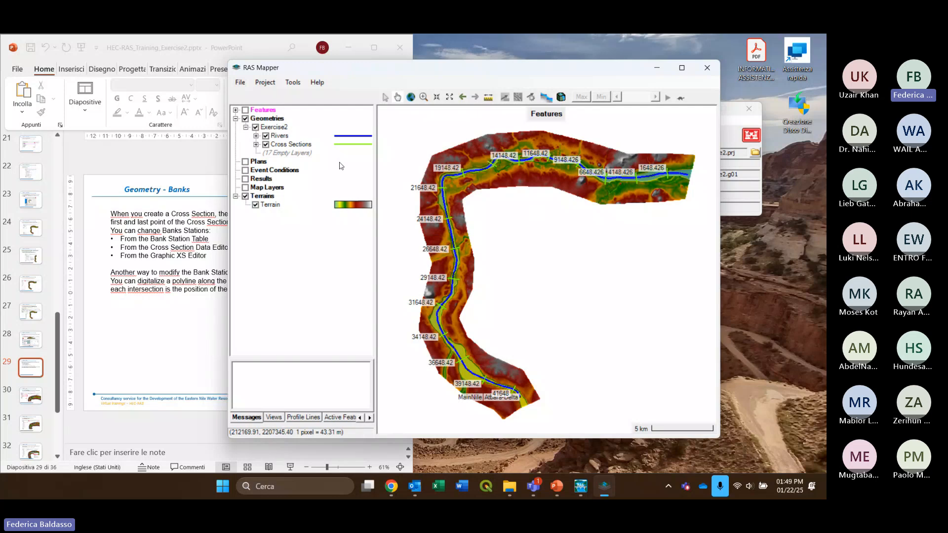
Update the elevation profiles of all Exercise2 cross sections from the terrain in RAS Mapper and save the geometry edits
left_click(295, 144)
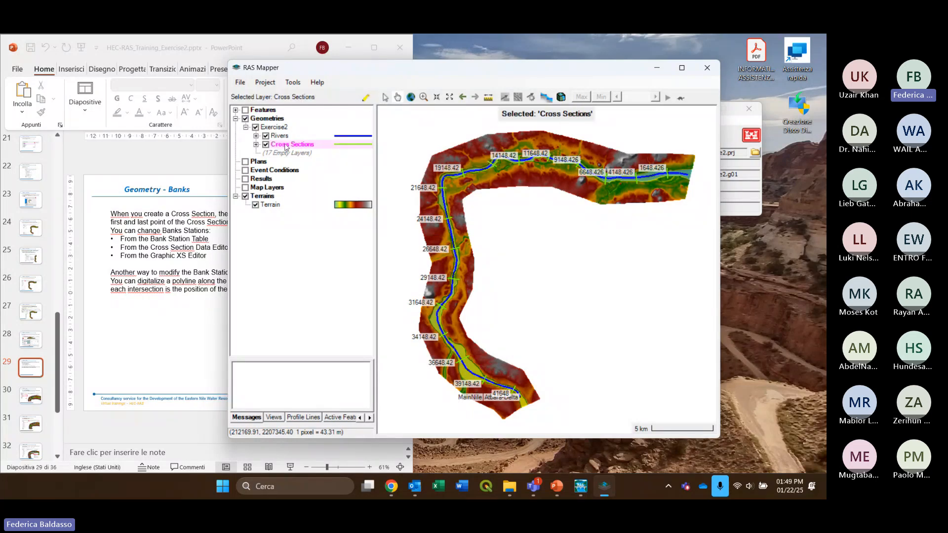
left_click(367, 100)
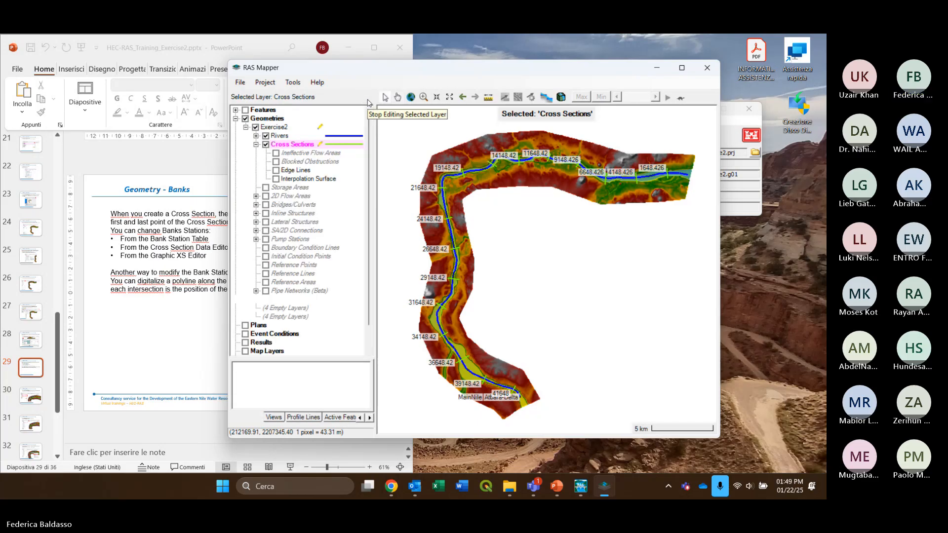
right_click(306, 149)
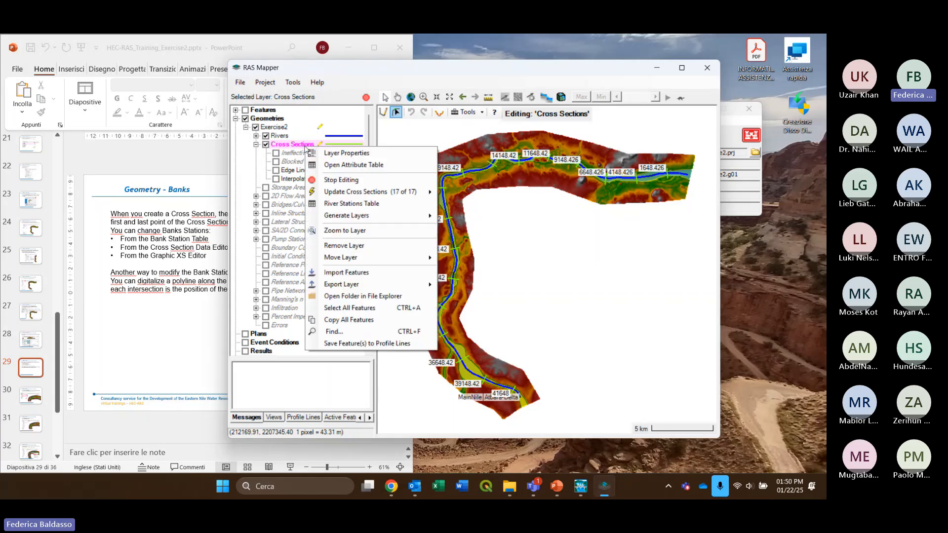
mouse_move(353, 194)
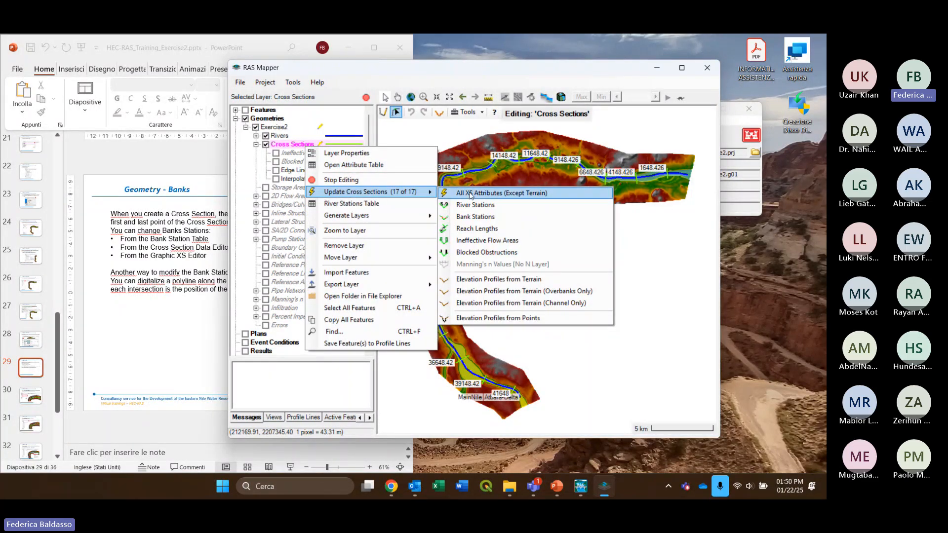
left_click(543, 281)
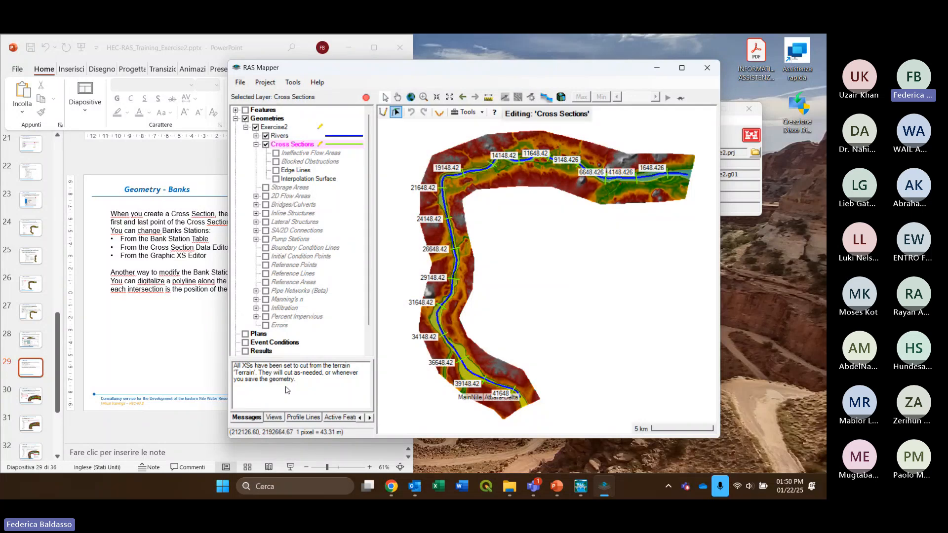
left_click(382, 111)
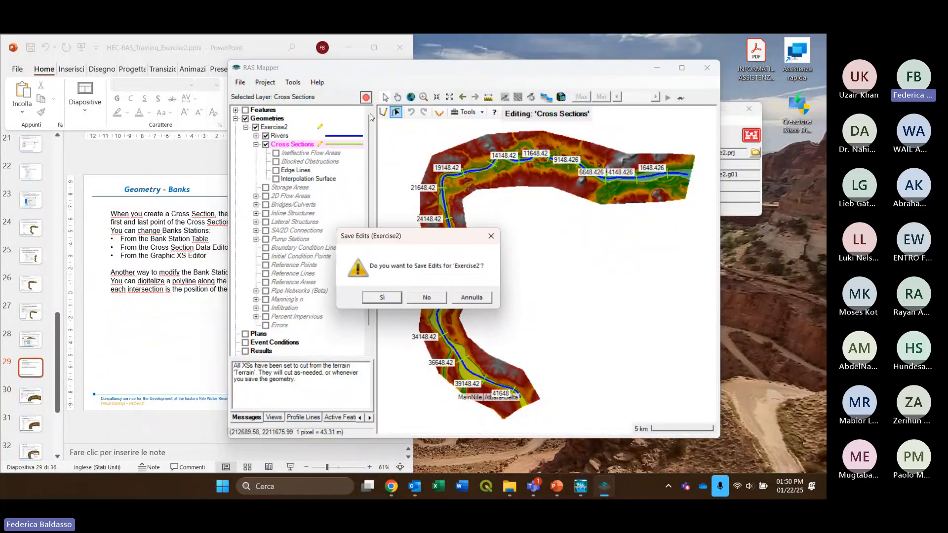
left_click(384, 298)
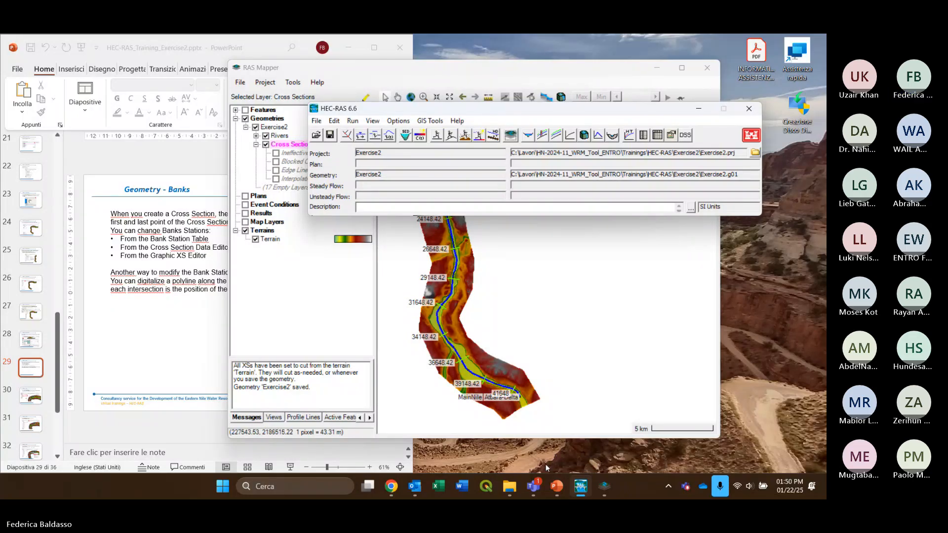
Check the chat and the participant list of the Teams training meeting, then minimise the meeting window
mouse_move(533, 488)
left_click(470, 378)
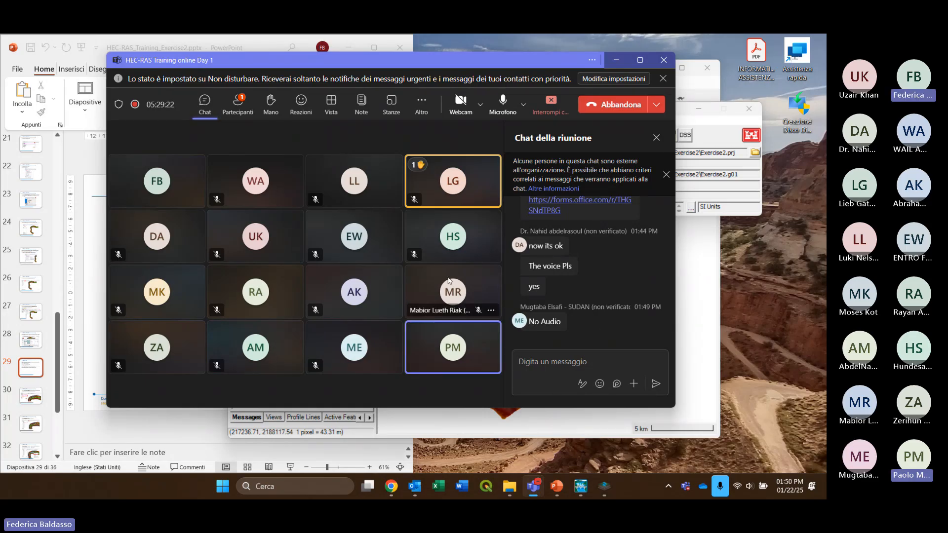
left_click(232, 106)
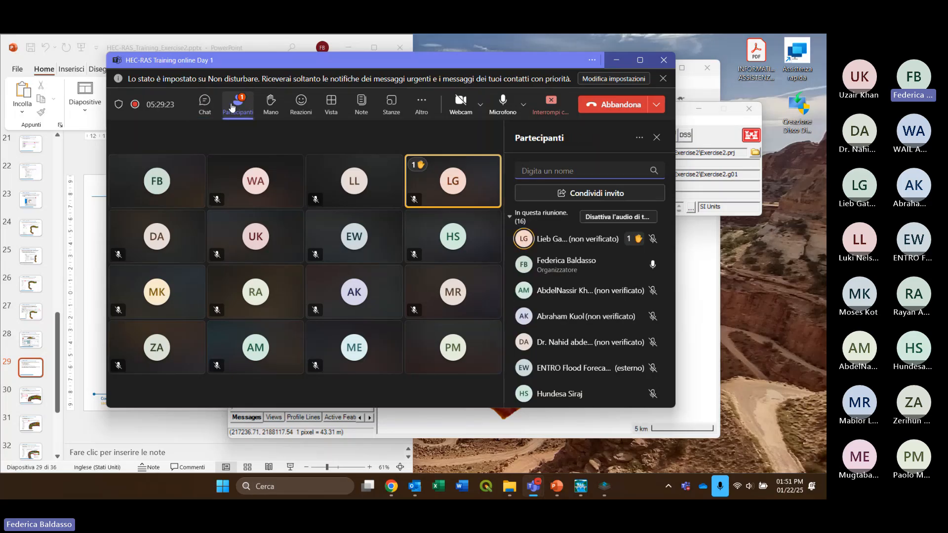
left_click(231, 105)
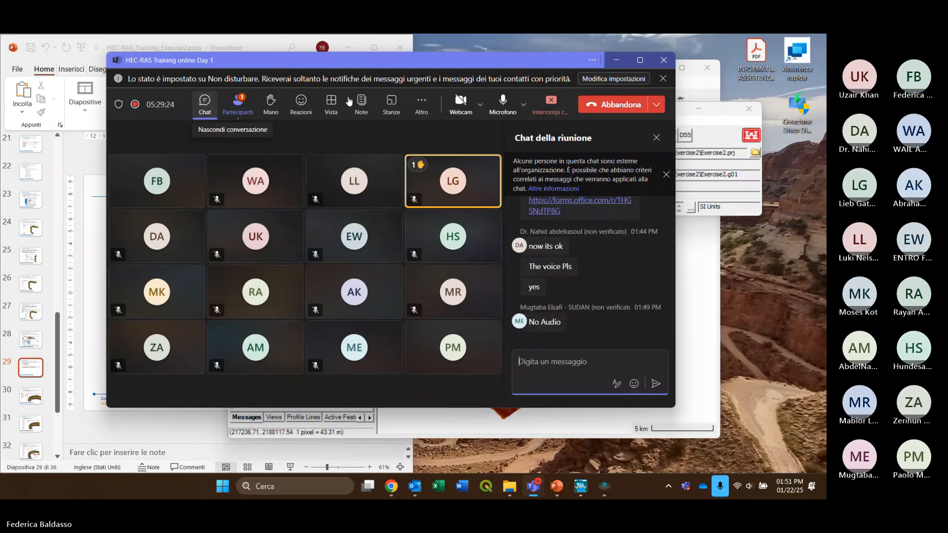
left_click(616, 63)
Return to RAS Mapper and close it to get back to the main HEC-RAS window
left_click(602, 260)
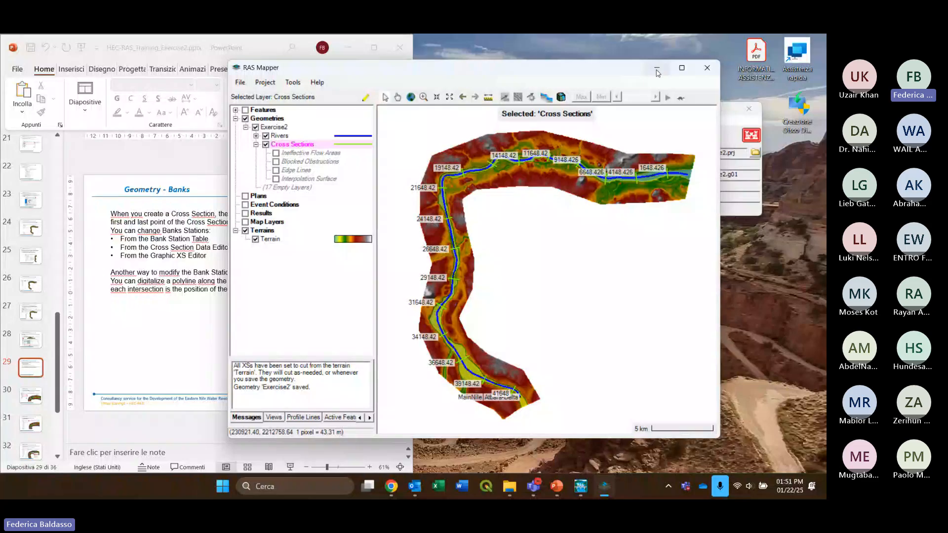
left_click(736, 132)
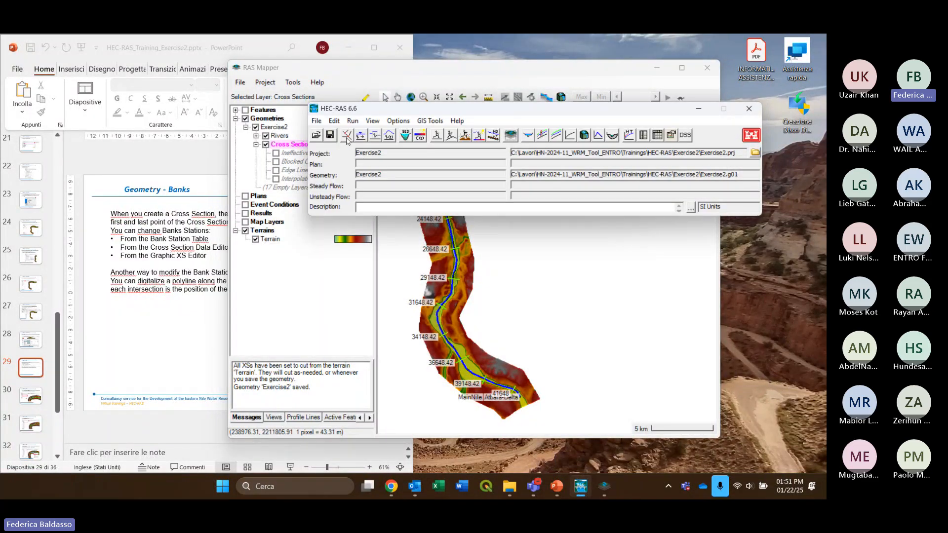
left_click(618, 68)
left_click(707, 68)
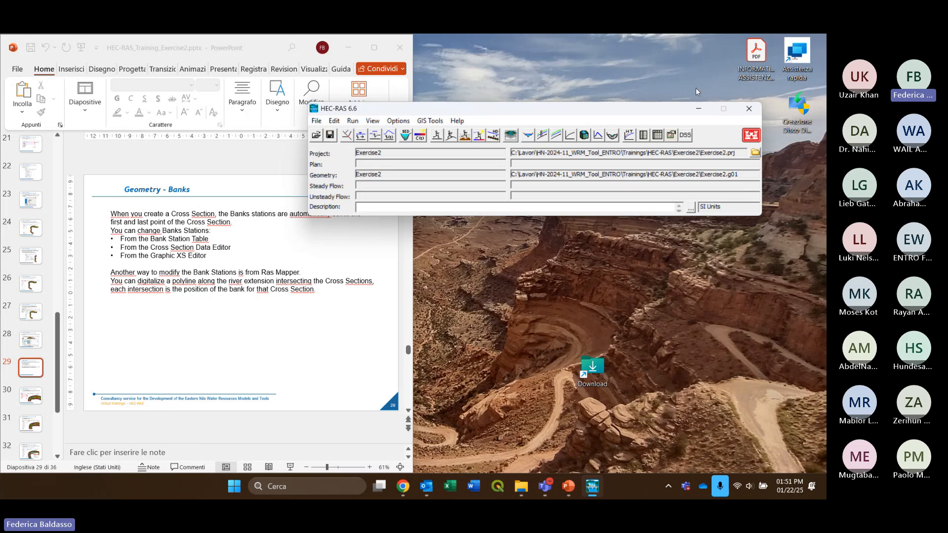
Open the Geometric Data editor and load the Exercise2 geometry file again
left_click(347, 135)
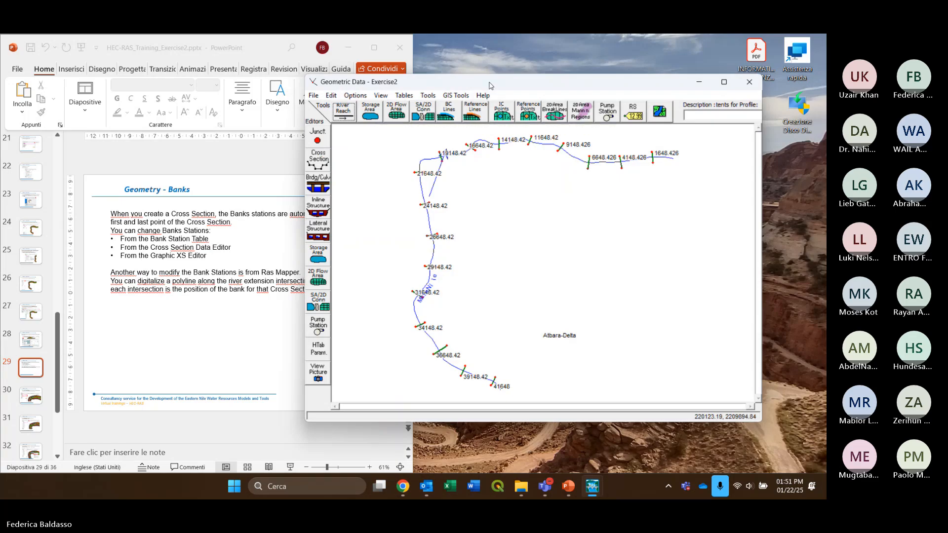
left_click_drag(491, 85, 446, 84)
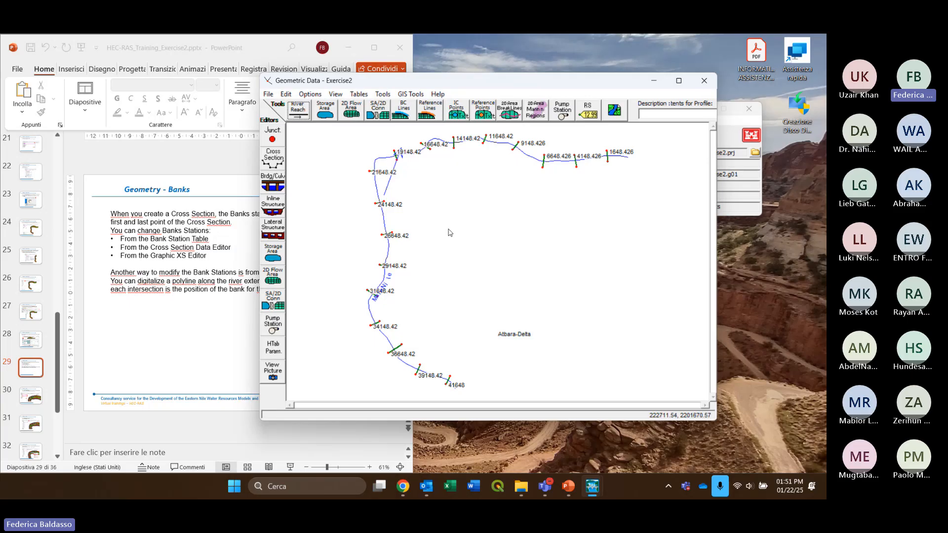
left_click(268, 94)
left_click(282, 123)
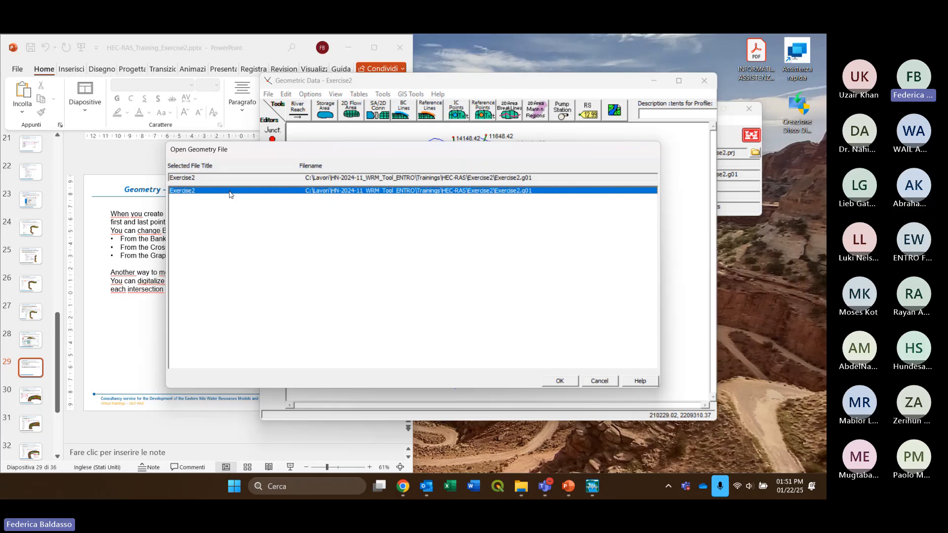
left_click(558, 381)
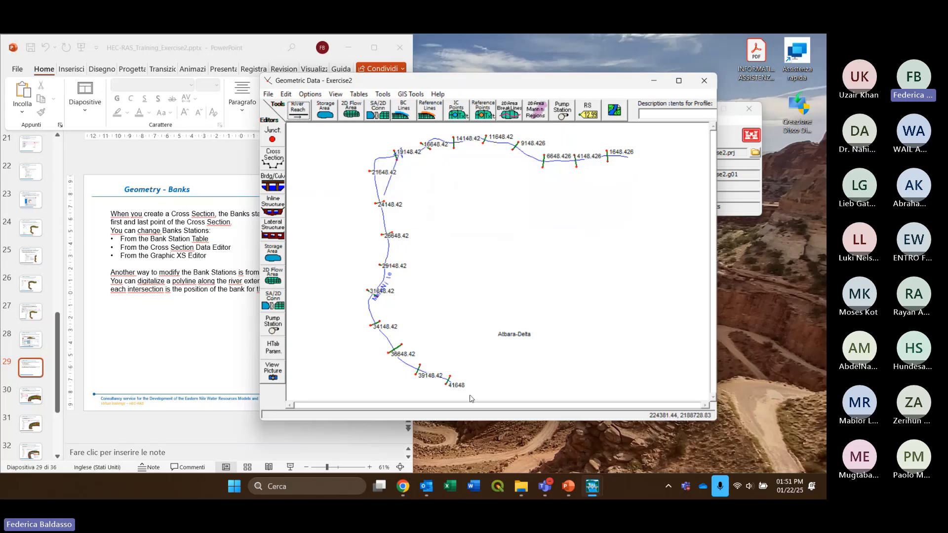
View the profile of the MainNile Atbara-Delta cross section at river station 41648 and close its editor
right_click(450, 383)
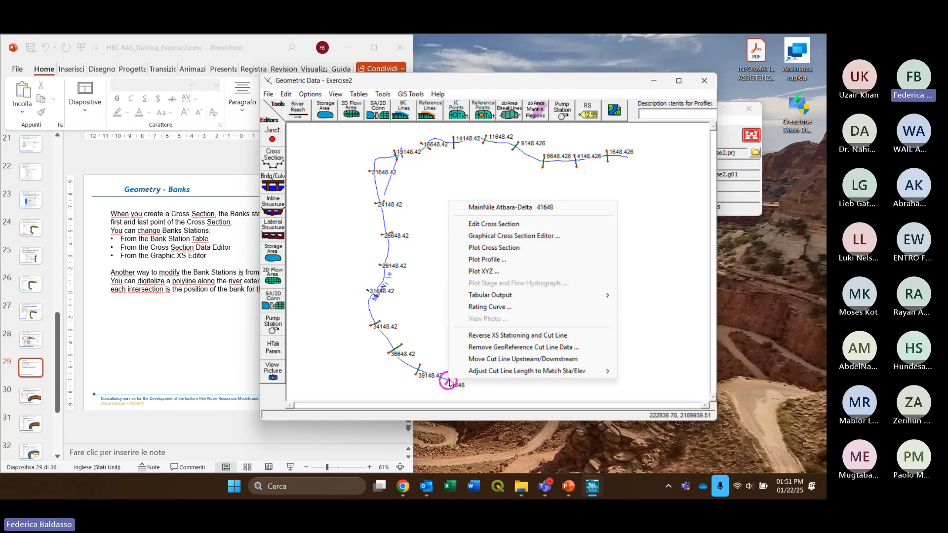
left_click(493, 225)
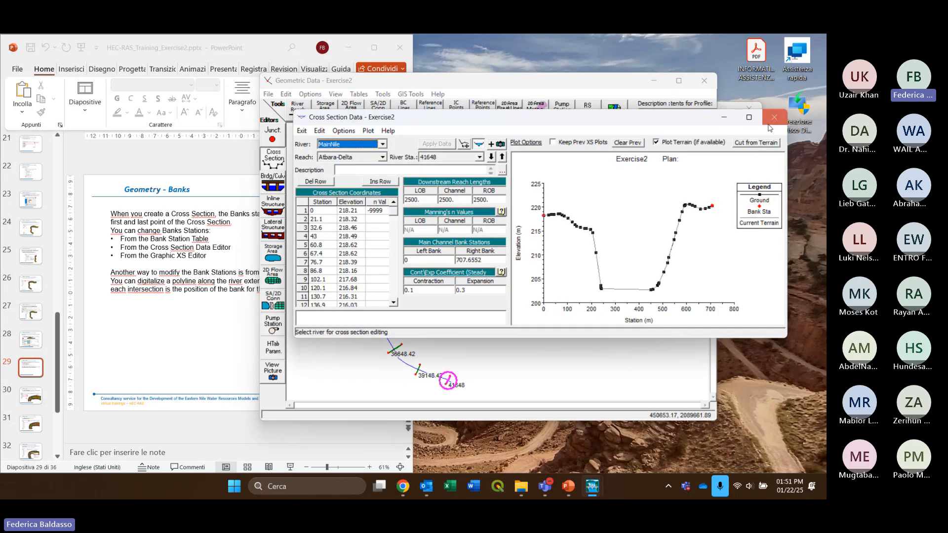
left_click(770, 121)
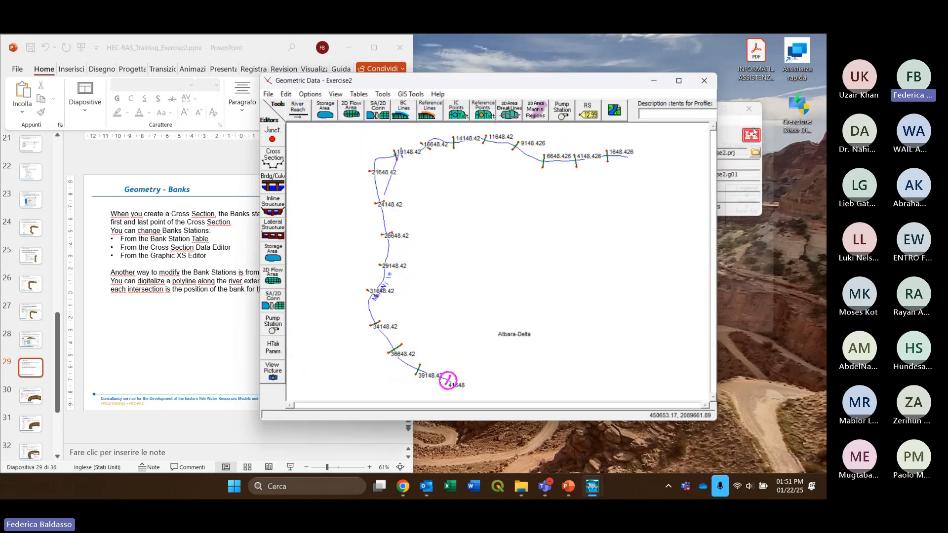
Open the Cross Section Data editor and review the MainNile Atbara-Delta profiles downstream from station 41648 to 26648.42
left_click(273, 159)
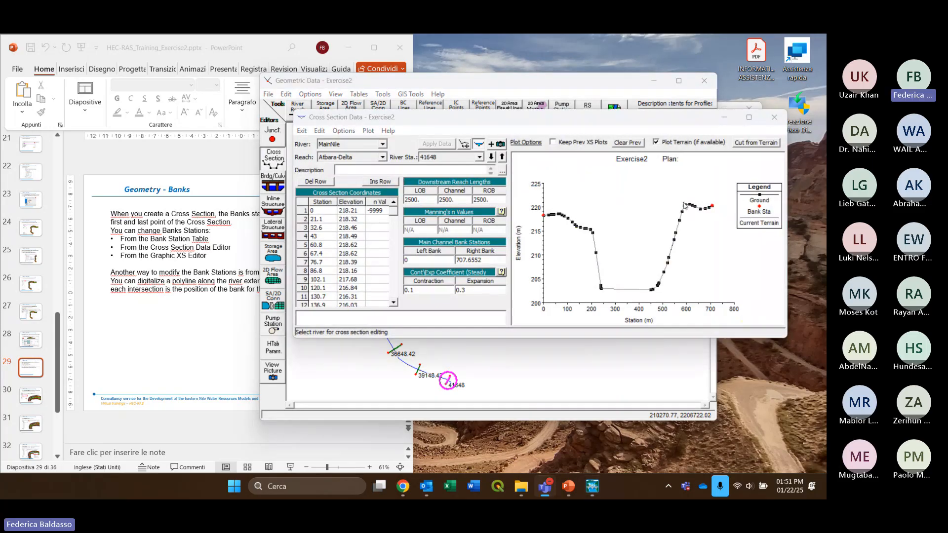
left_click(491, 158)
left_click(491, 158)
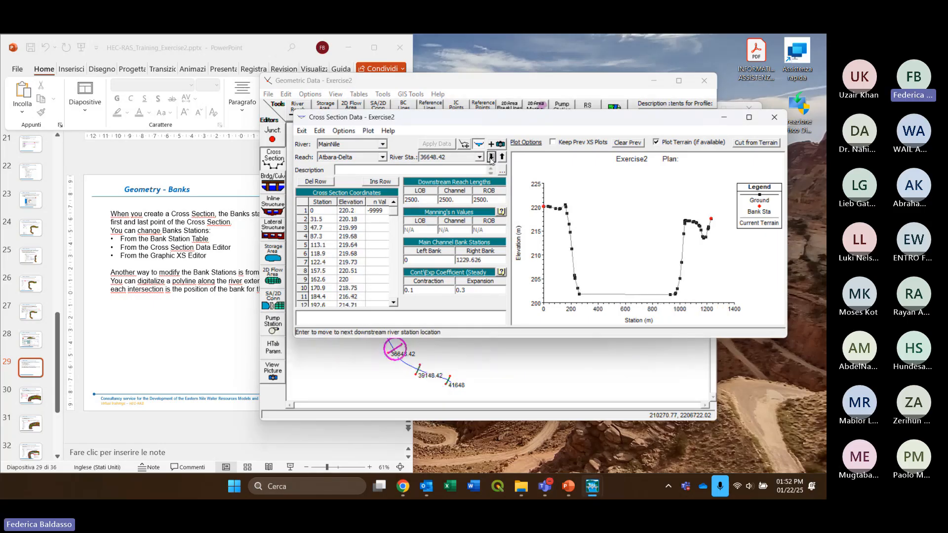
left_click(491, 158)
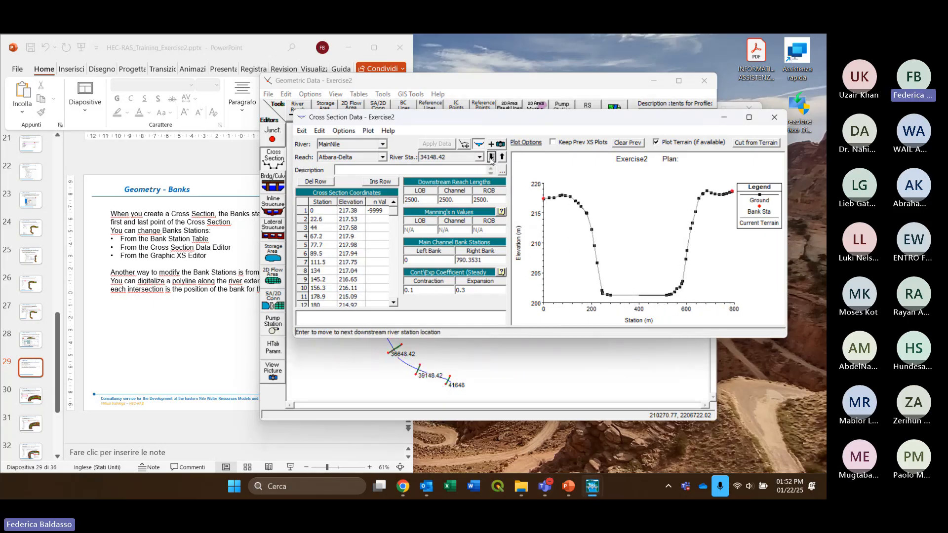
left_click(491, 158)
left_click(491, 158)
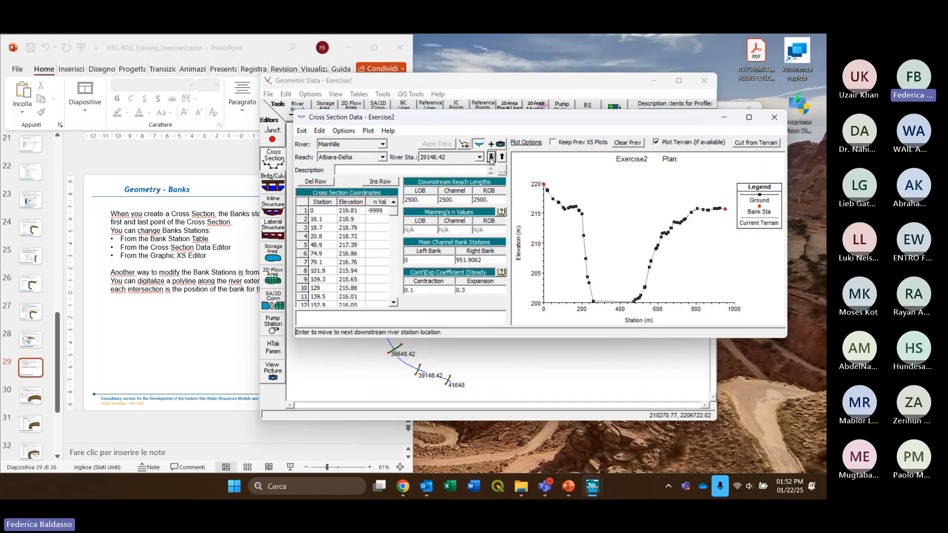
left_click(491, 158)
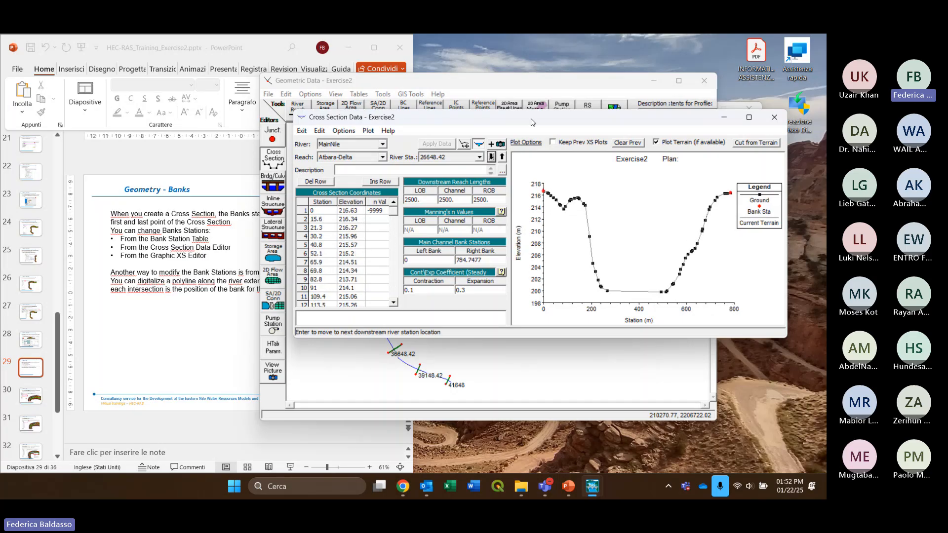
Uncover the river schematic behind the cross section editor and review the profiles downstream to station 16648.42
mouse_move(533, 122)
left_mouse_down()
mouse_move(498, 329)
mouse_move(433, 275)
left_mouse_up()
left_click(393, 310)
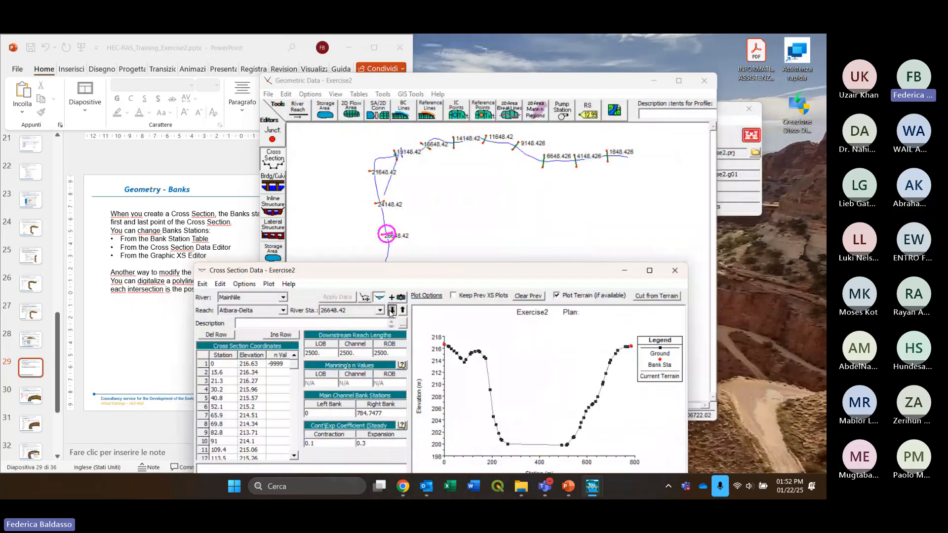
left_click(392, 310)
left_click(392, 310)
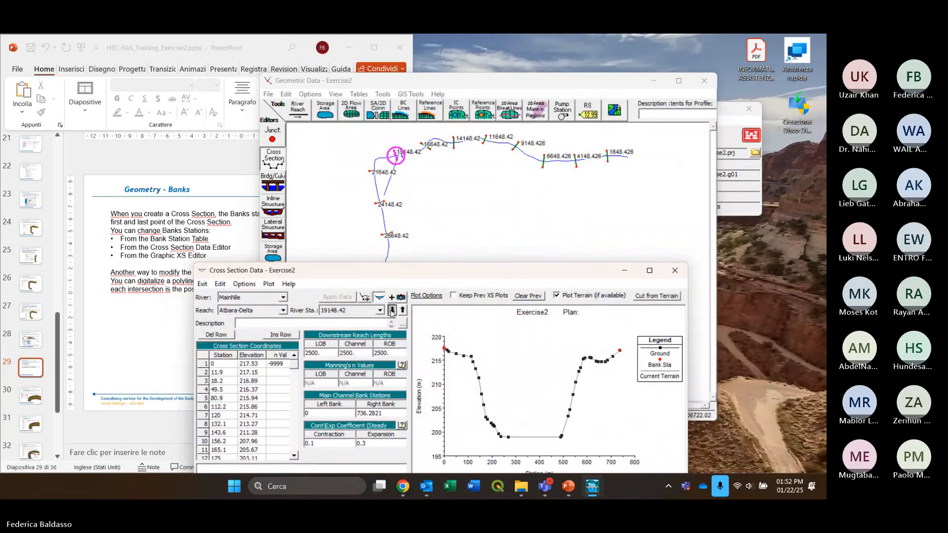
left_click(392, 310)
left_click_drag(421, 276, 467, 169)
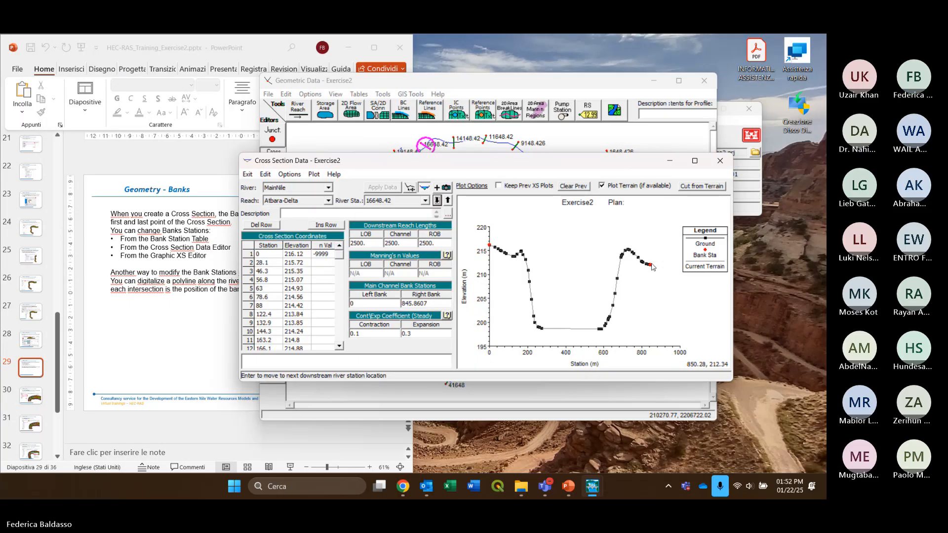
Check the bank stations on the remaining profiles down to station 4148.426, then close the cross section editor
left_click(437, 200)
left_click(437, 200)
left_click(437, 200)
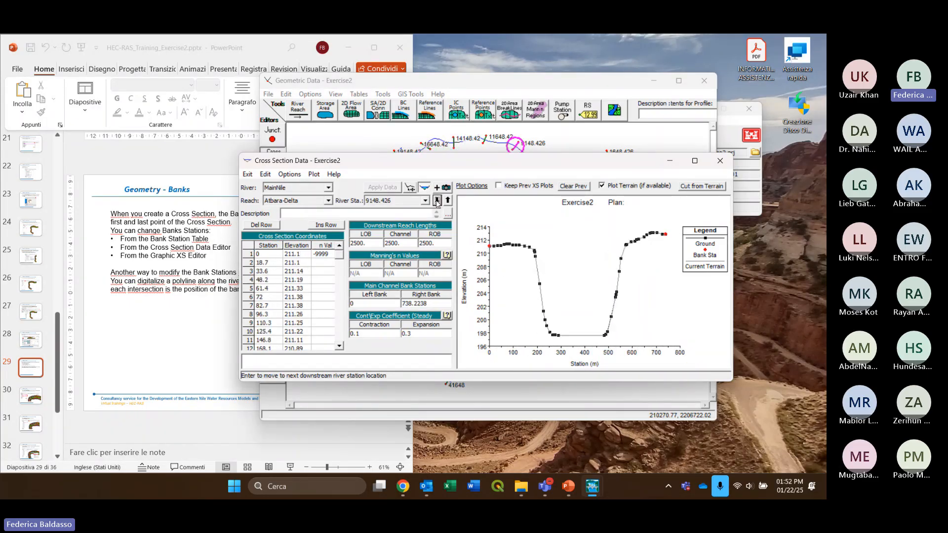
left_click(437, 200)
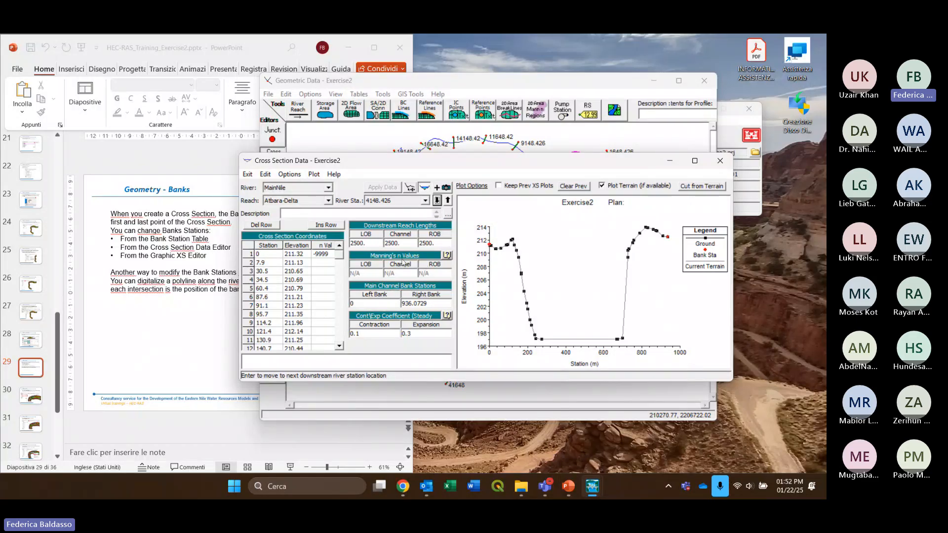
left_click(720, 161)
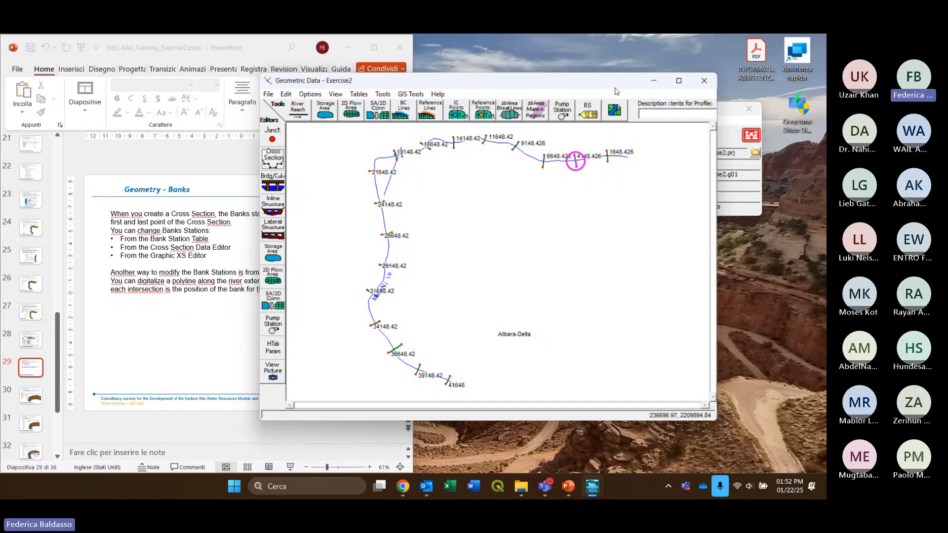
Close the Geometric Data editor, open RAS Mapper and place its window beside the slide text
left_click(701, 83)
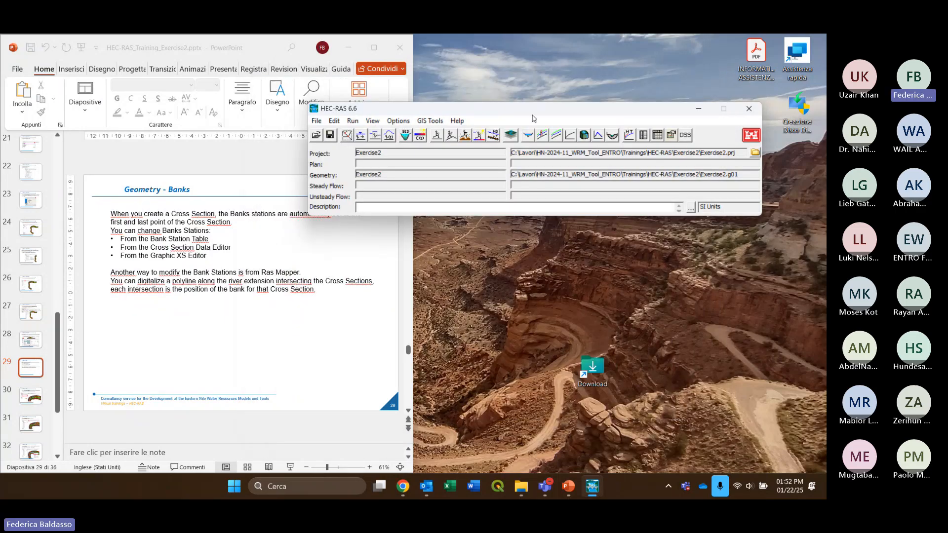
left_click(513, 134)
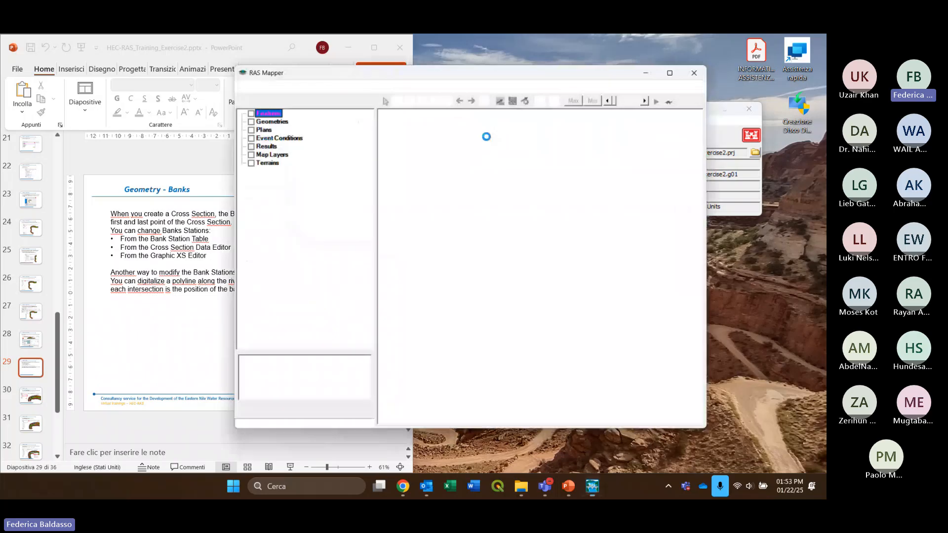
left_click_drag(502, 73, 579, 77)
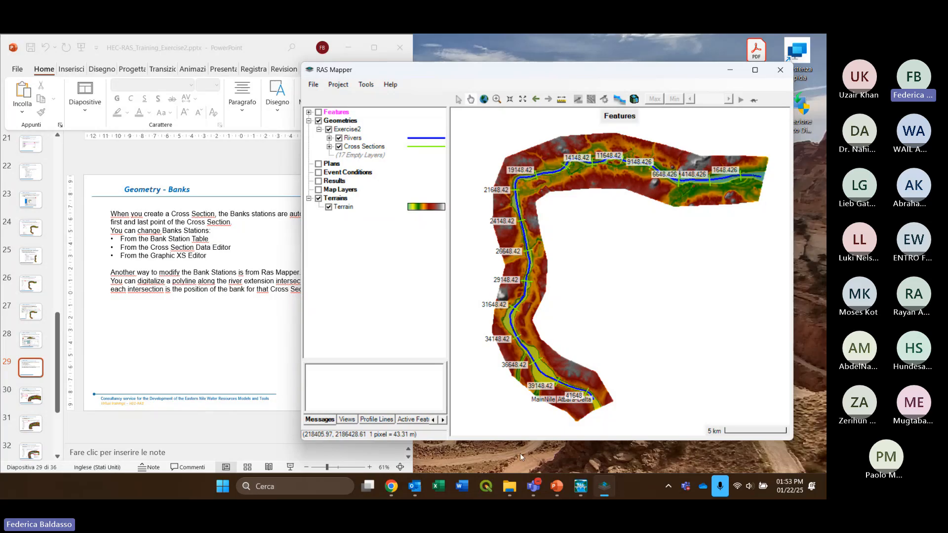
Check the Exercise2 SHP folder for the Banks shapefile and return to RAS Mapper
mouse_move(510, 487)
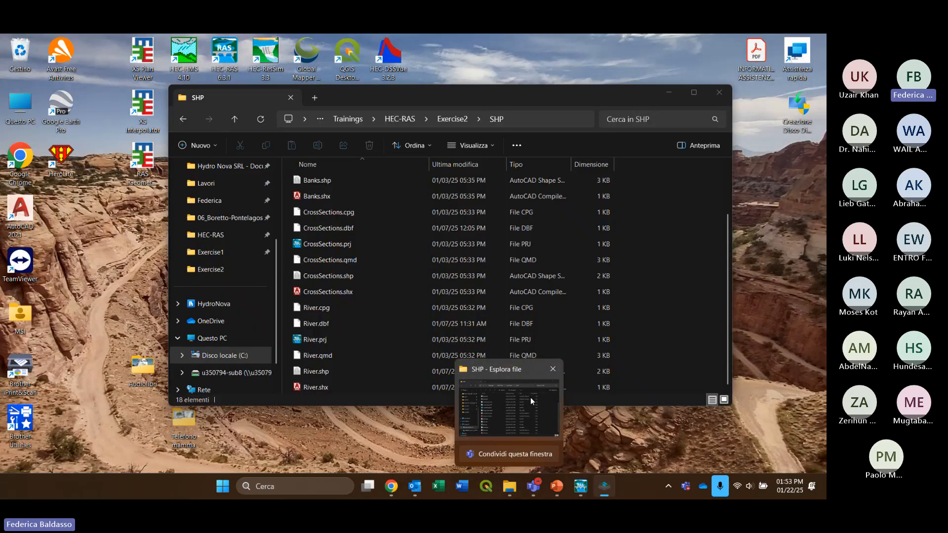
left_click(530, 397)
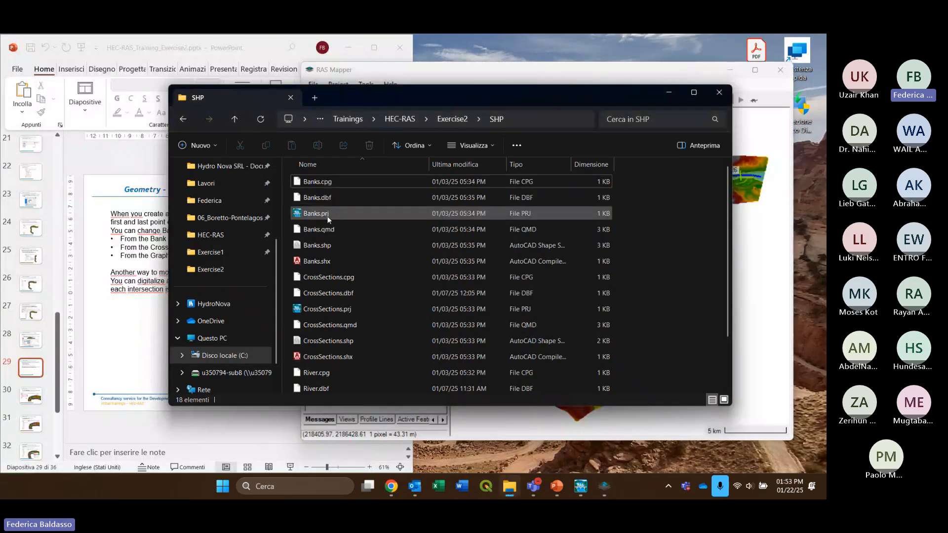
left_click(766, 257)
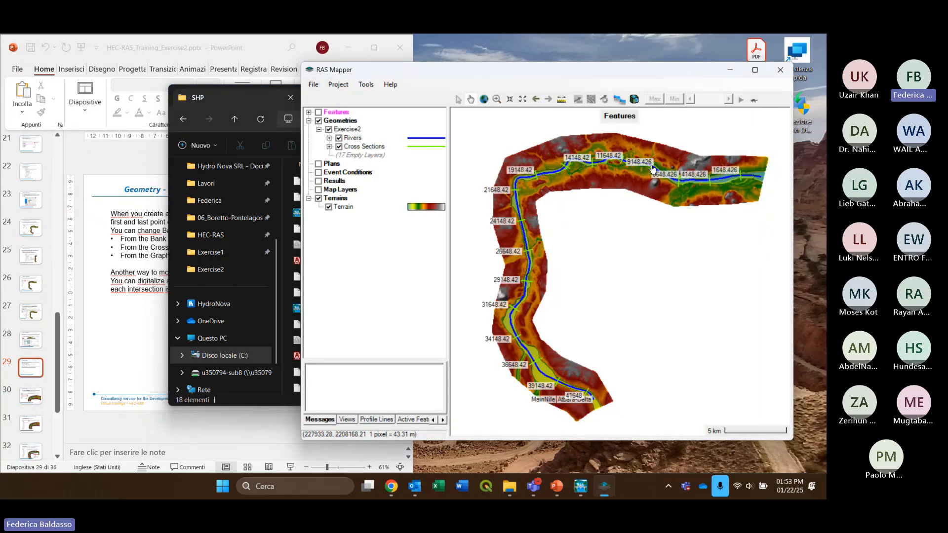
left_click(269, 60)
key("alt+Tab")
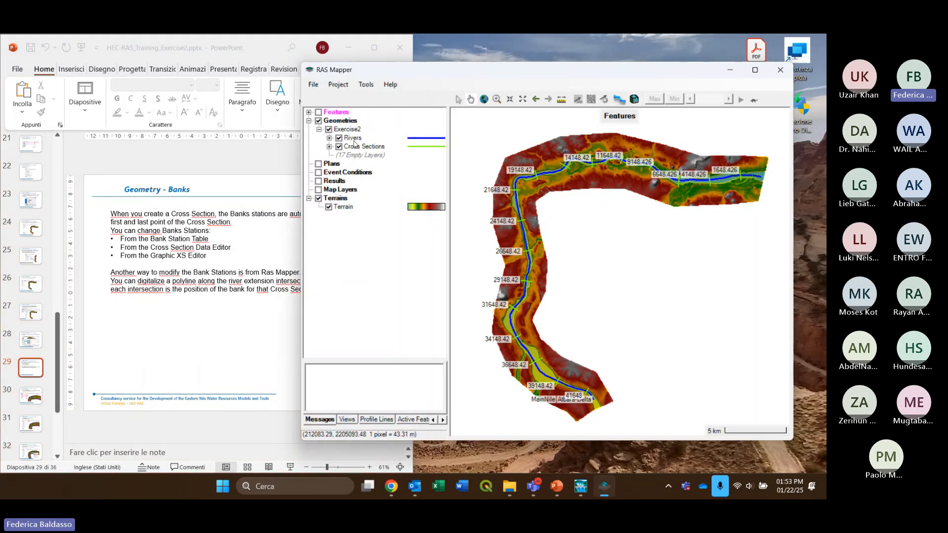
Expand the Rivers layer of the Exercise2 geometry and display its Bank Lines on the map
left_click(353, 139)
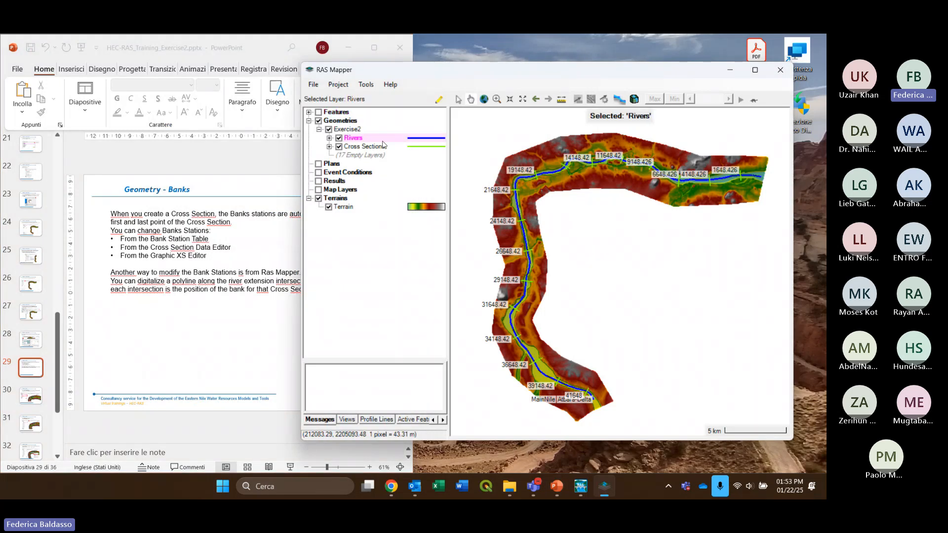
left_click(329, 139)
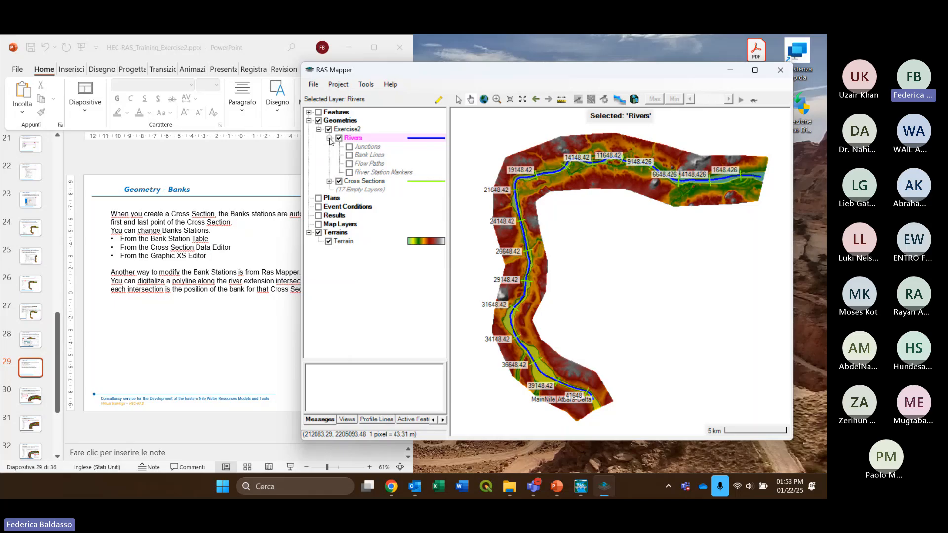
left_click(367, 157)
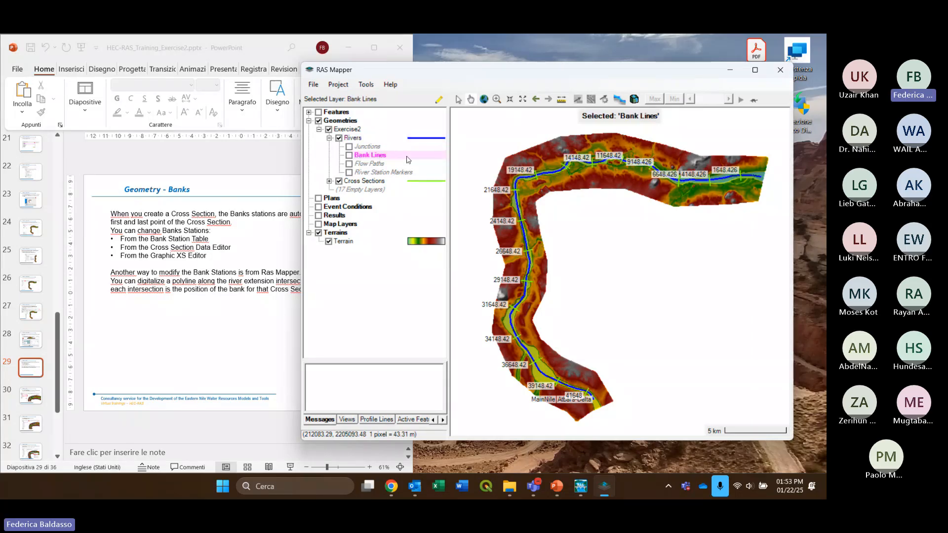
left_click(349, 155)
Examine where the bank lines meet the ends of the cross section at river station 39148.42
scroll(558, 354, "up", 4)
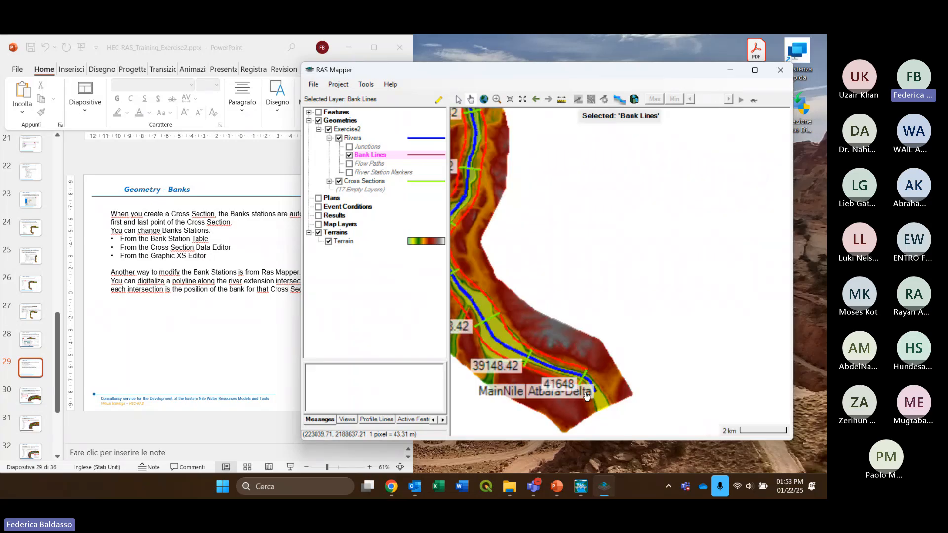
left_click_drag(595, 356, 698, 289)
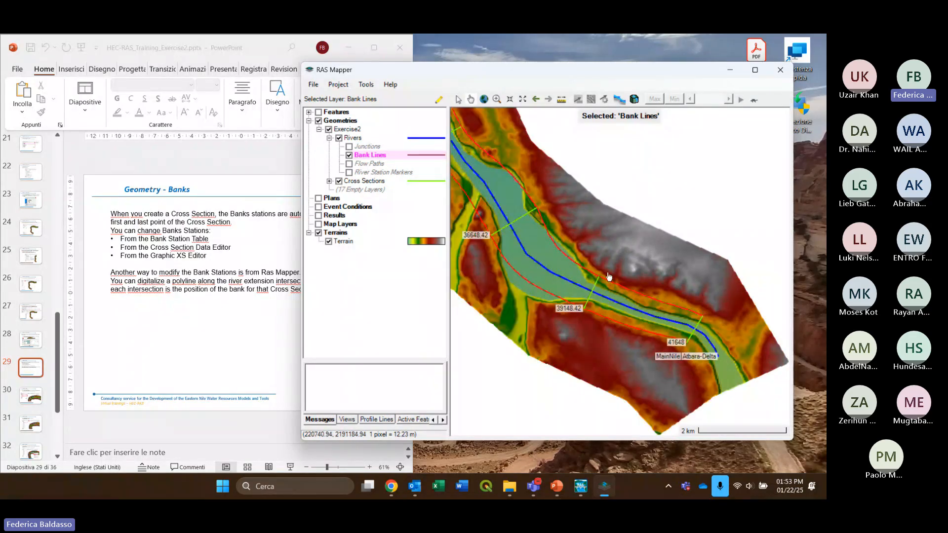
scroll(609, 277, "up", 3)
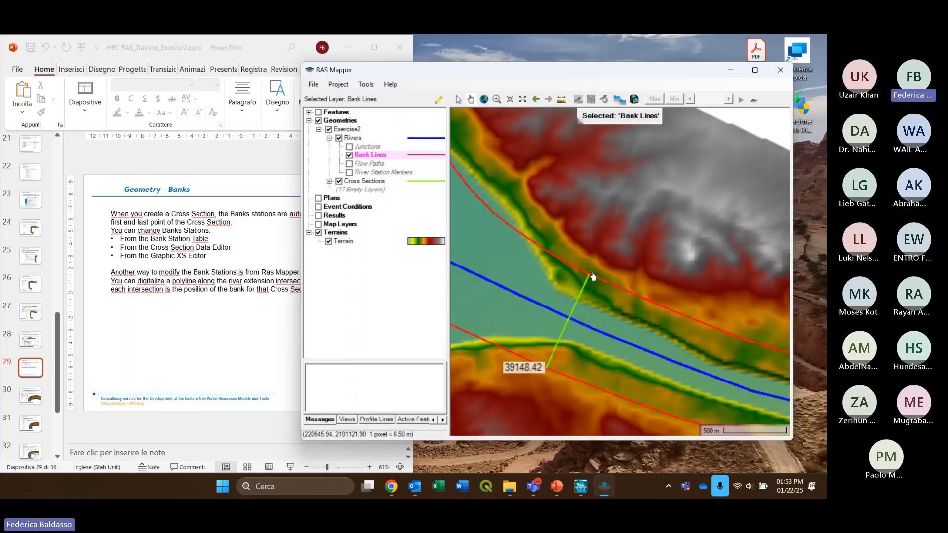
scroll(590, 276, "down", 3)
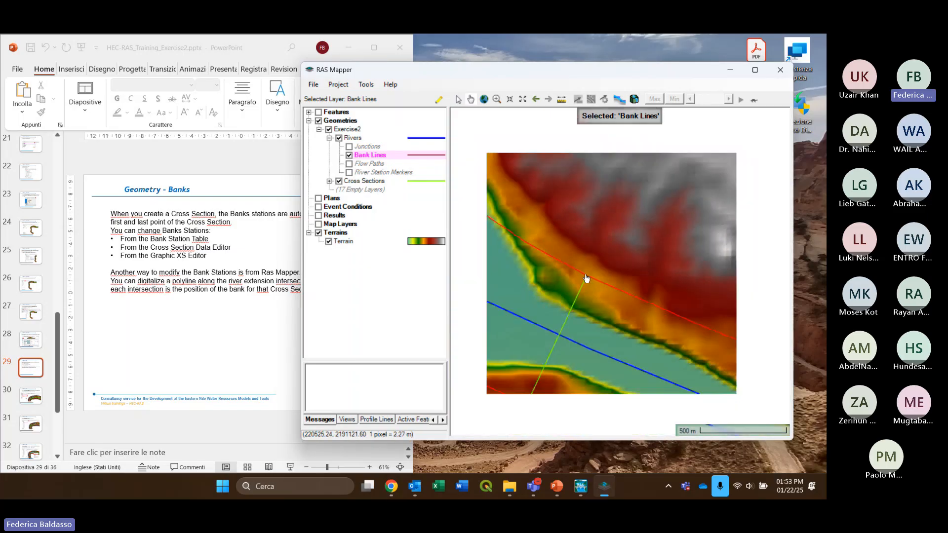
scroll(593, 267, "up", 2)
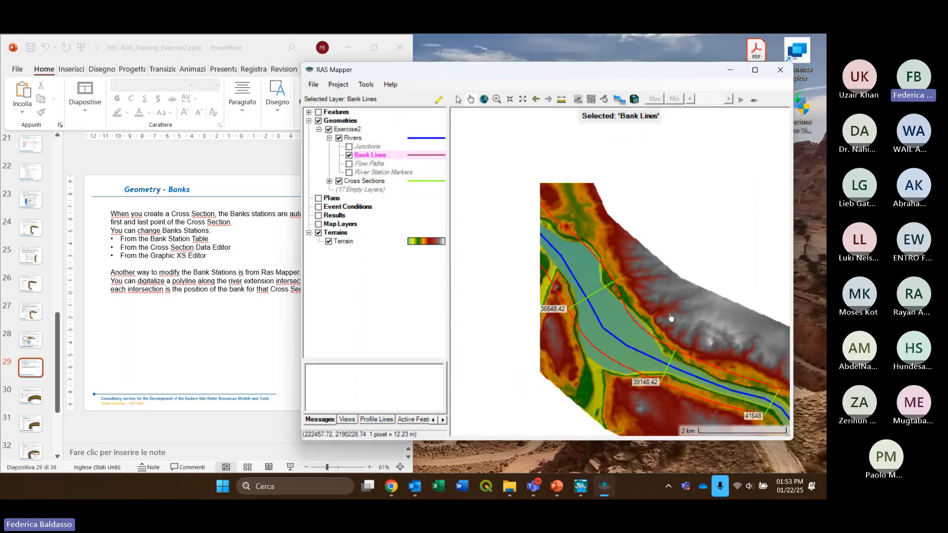
Follow the bank lines along the reach from station 41648 to 14148.42 and compare them with the river channel on the terrain
scroll(588, 252, "down", 2)
scroll(562, 223, "up", 2)
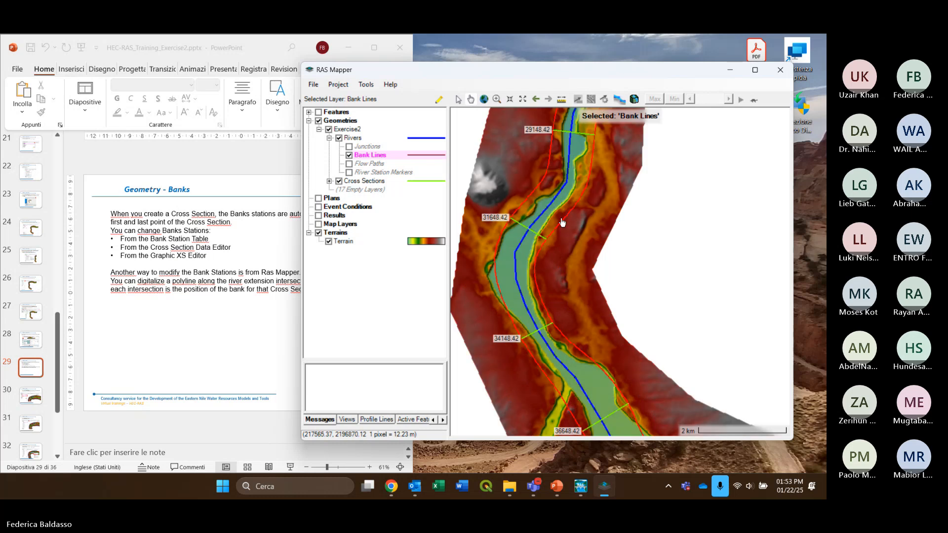
scroll(593, 237, "down", 1)
scroll(608, 252, "up", 1)
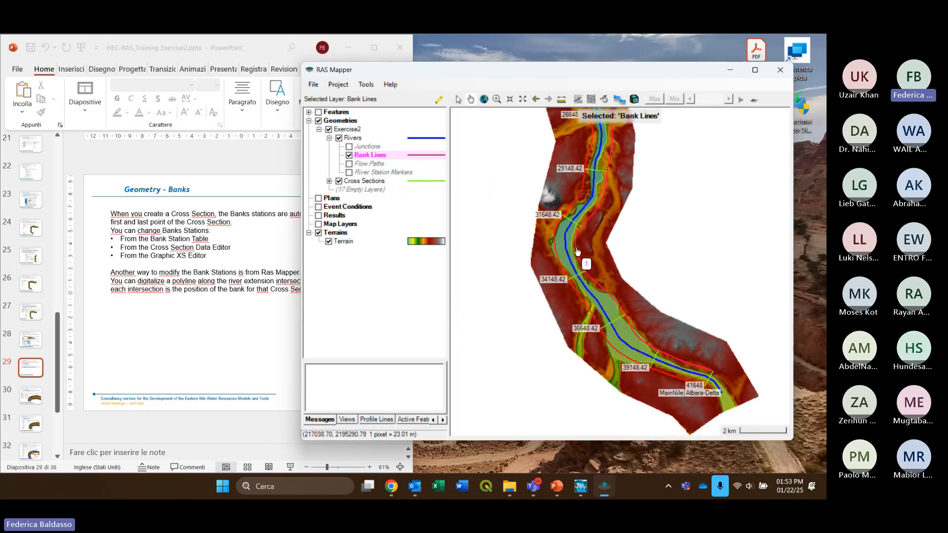
scroll(568, 247, "up", 1)
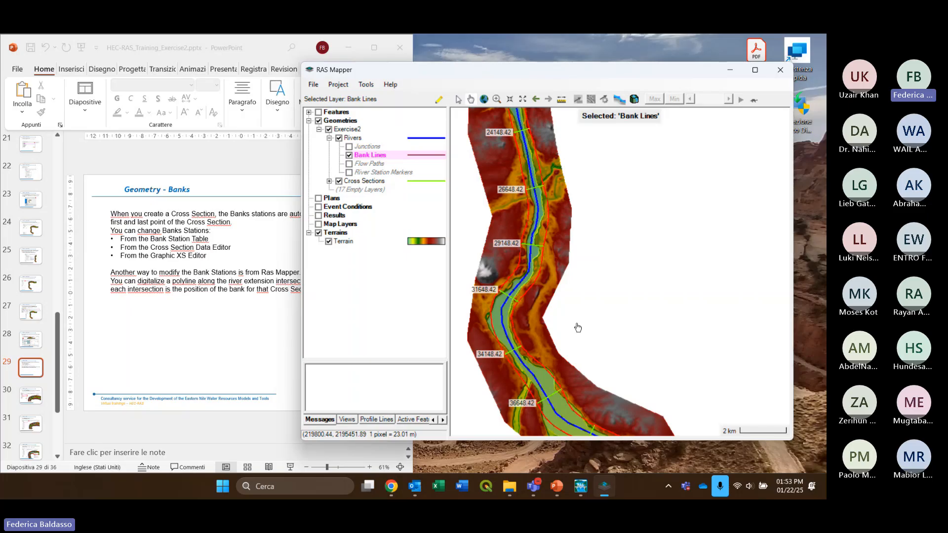
left_click_drag(578, 328, 571, 155)
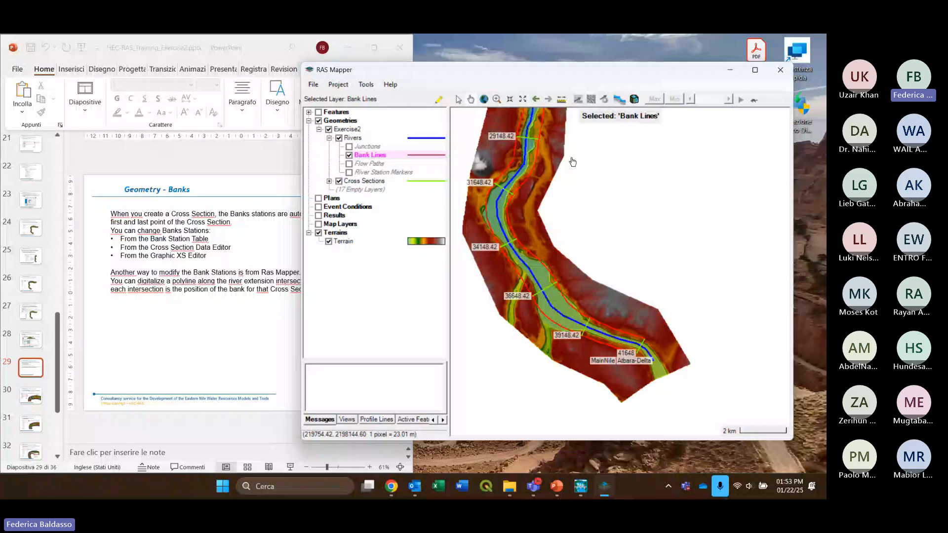
left_click_drag(615, 263, 591, 222)
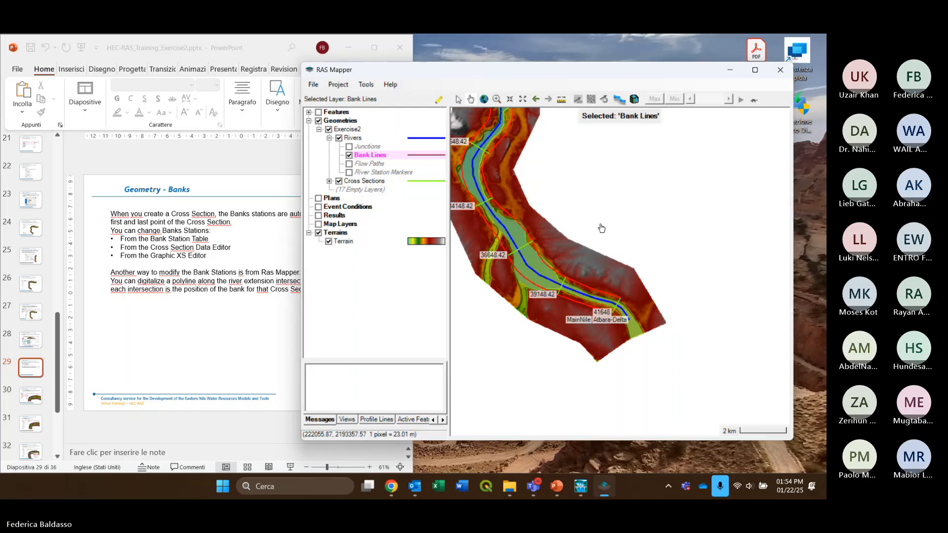
left_click_drag(594, 193, 651, 298)
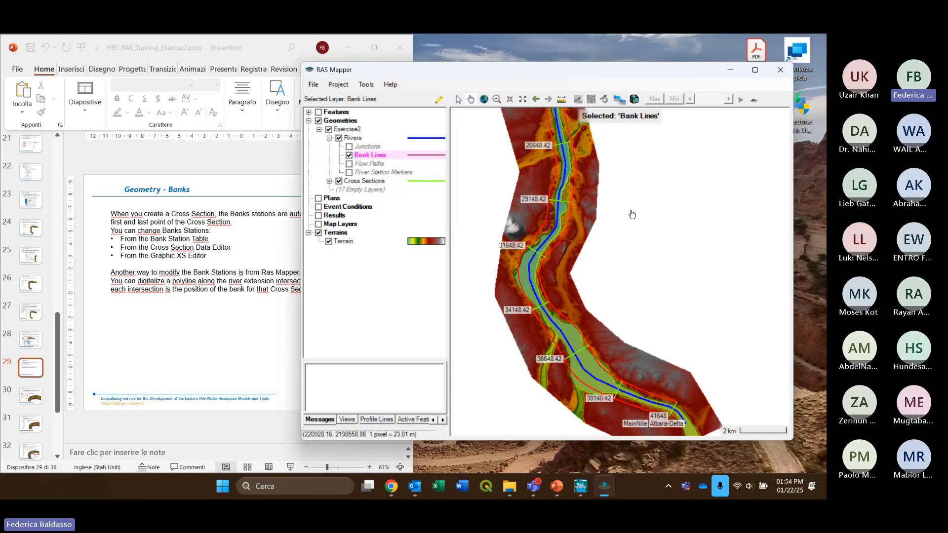
left_click_drag(632, 215, 619, 313)
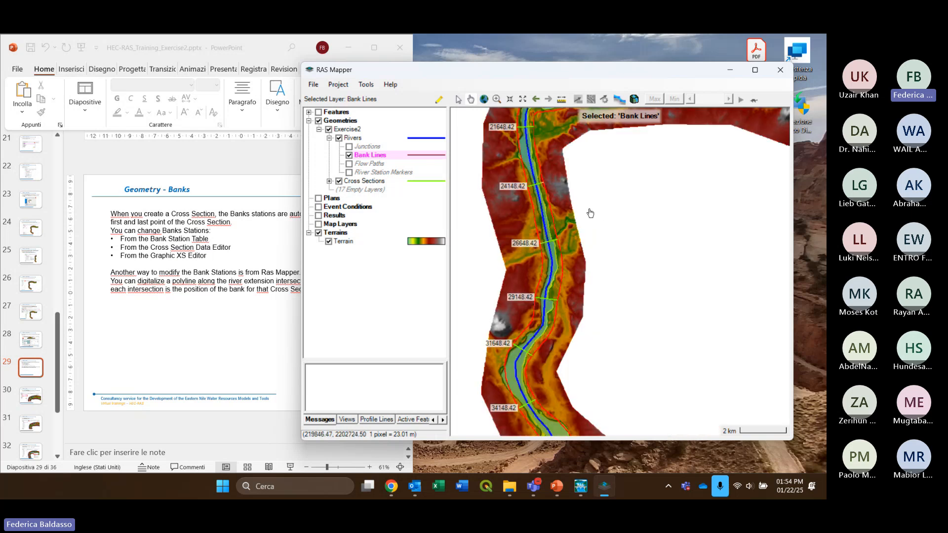
left_click_drag(547, 153, 528, 294)
scroll(529, 270, "up", 3)
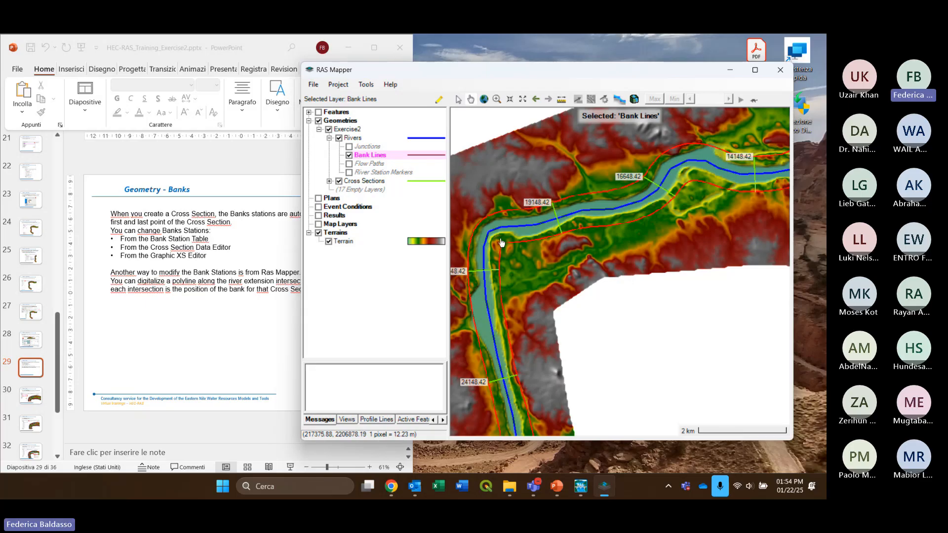
scroll(650, 233, "up", 1)
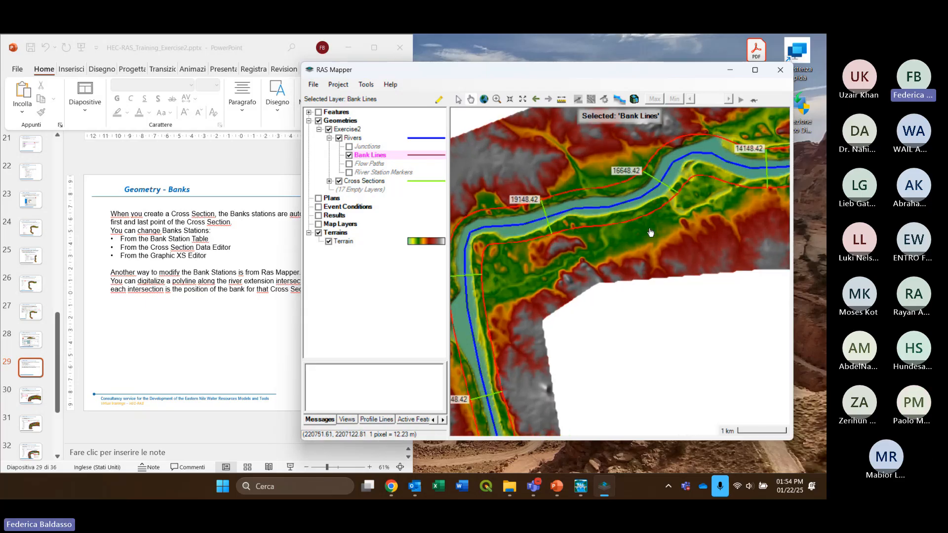
Start editing the Bank Lines layer of the Exercise2 geometry
scroll(650, 232, "up", 5)
left_click_drag(679, 216, 704, 284)
scroll(705, 284, "down", 4)
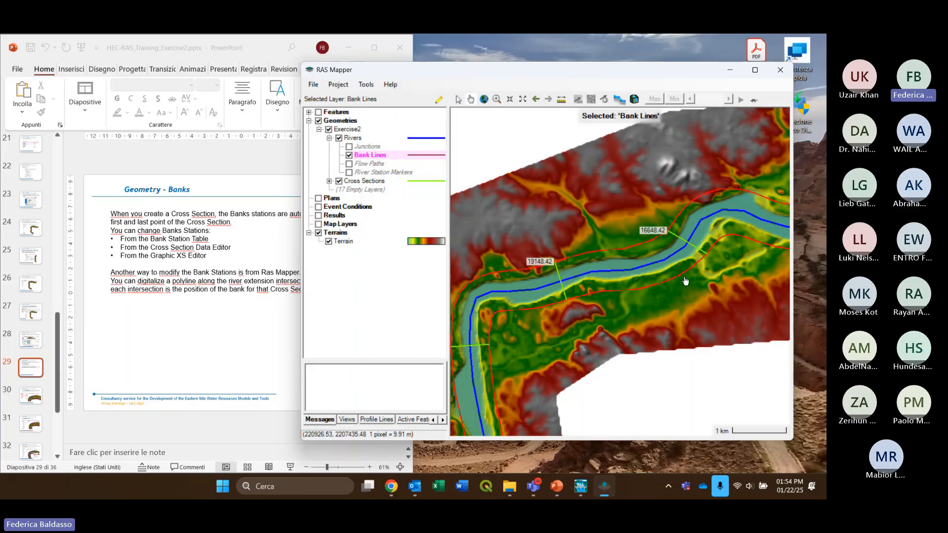
left_click_drag(686, 281, 678, 291)
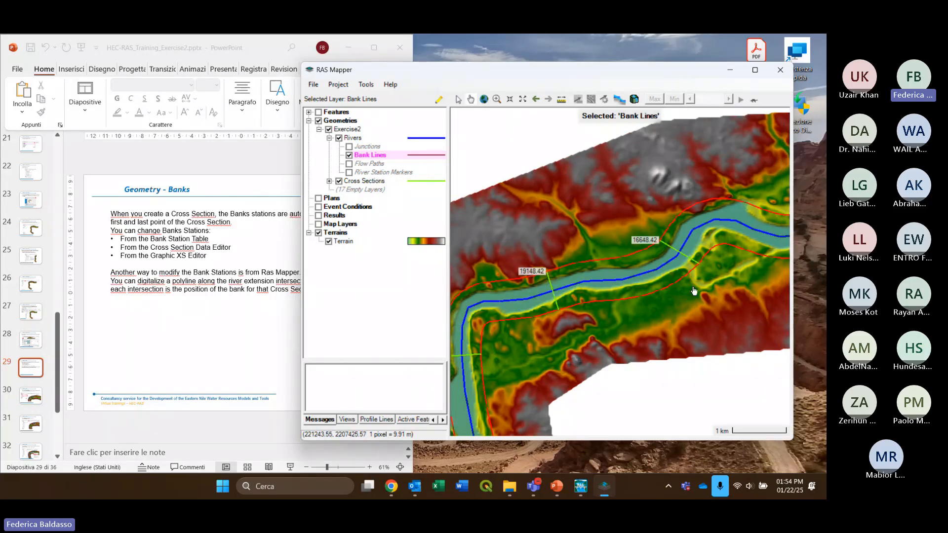
left_click(664, 290)
mouse_move(510, 74)
left_mouse_down()
mouse_move(517, 129)
mouse_move(487, 67)
left_mouse_up()
left_click(446, 154)
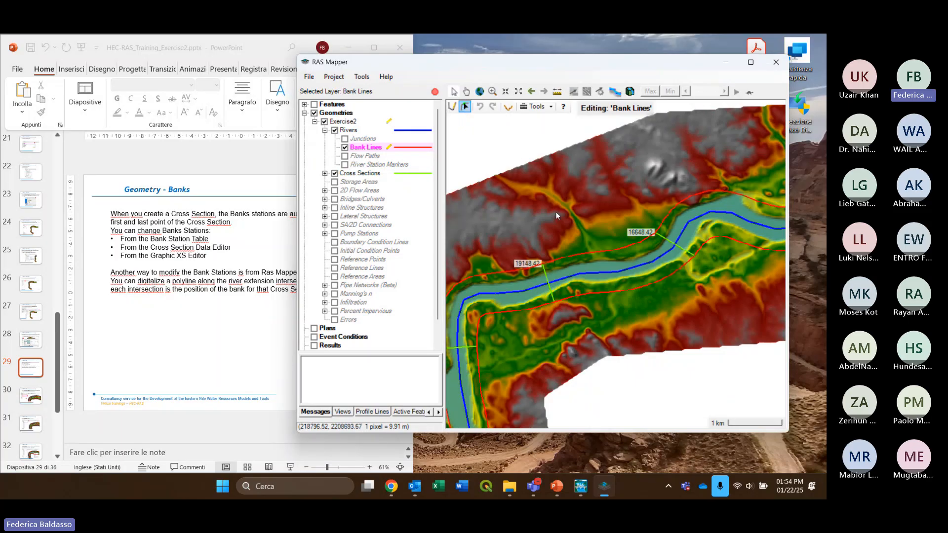
Select both existing bank lines along the river and delete them from the layer
left_click(576, 258)
left_click(591, 297)
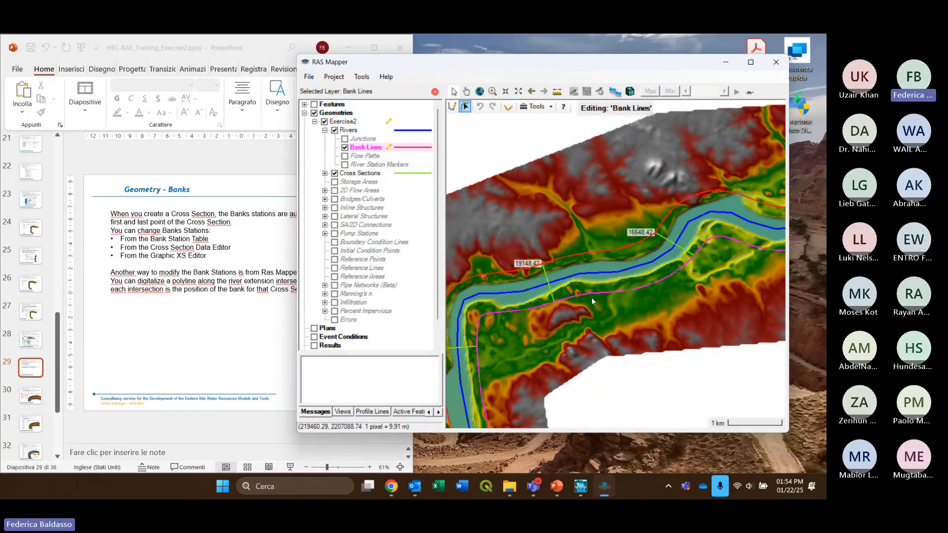
left_click_drag(612, 259, 577, 214)
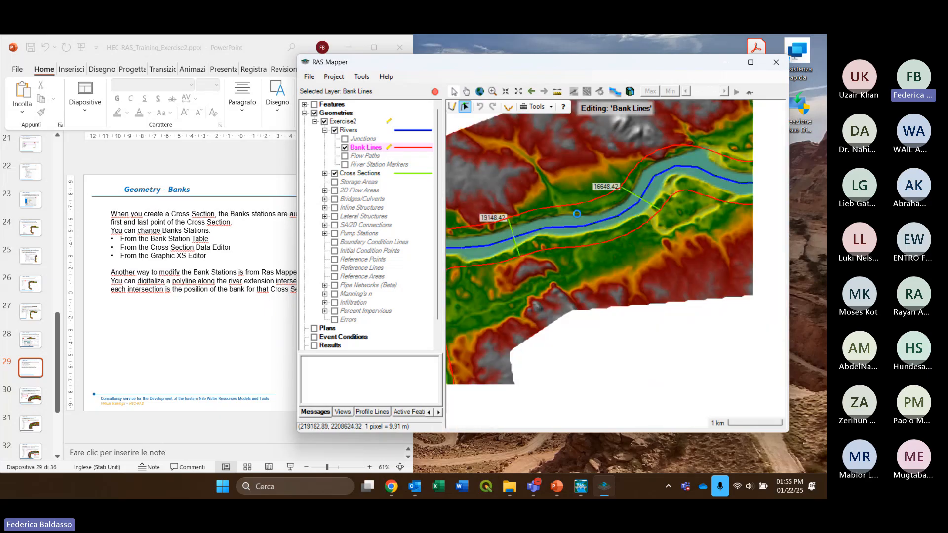
scroll(609, 226, "down", 1)
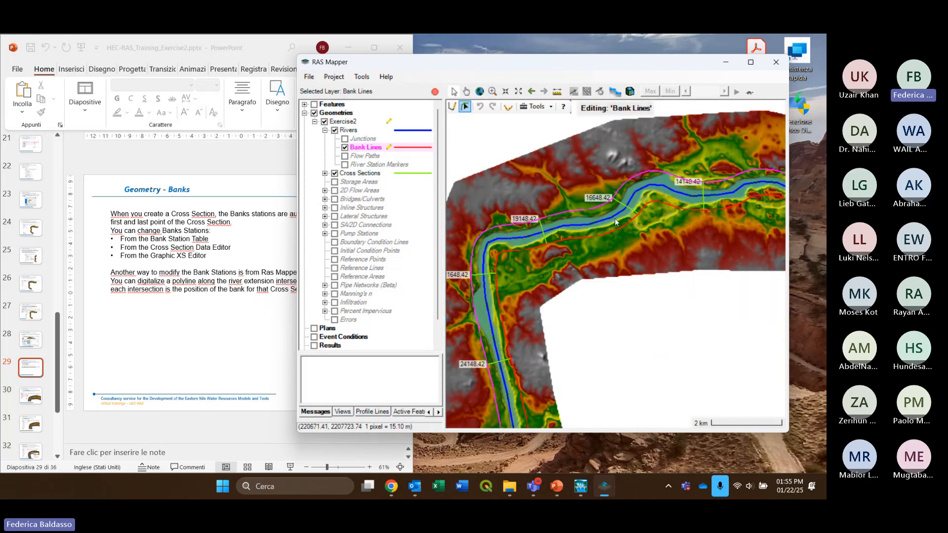
left_click_drag(555, 191, 594, 265)
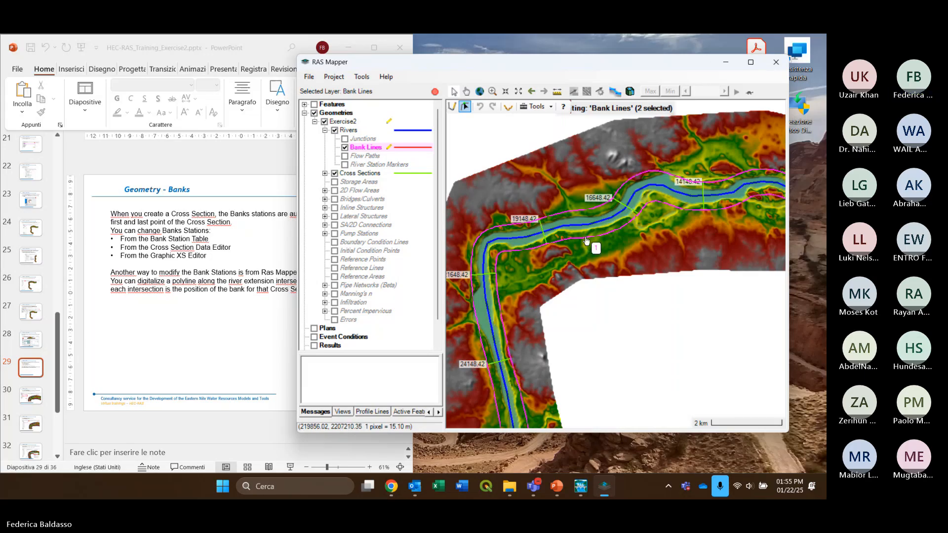
right_click(558, 216)
mouse_move(592, 229)
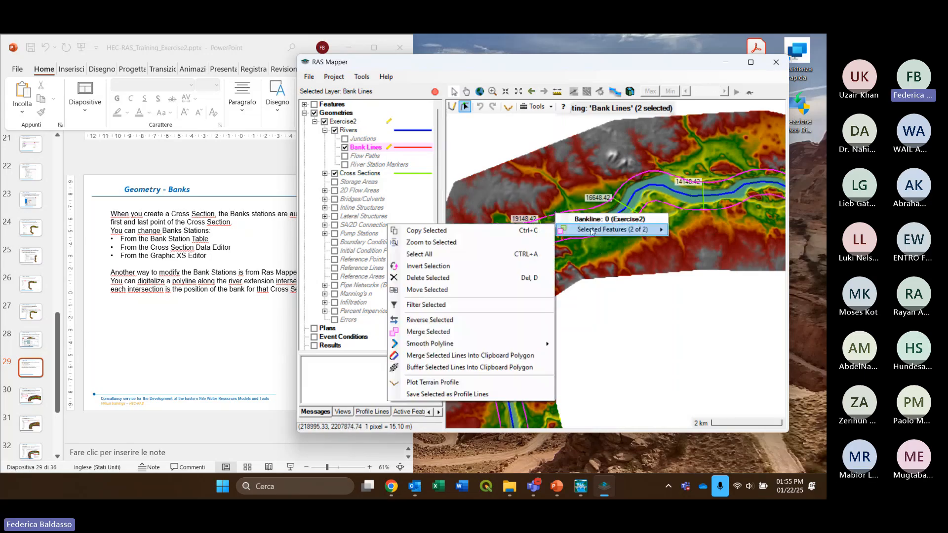
left_click(455, 278)
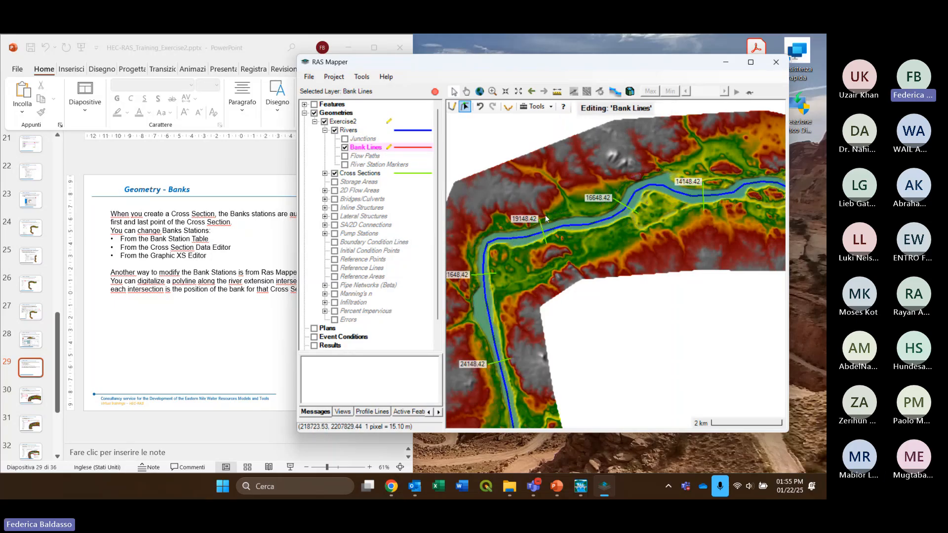
Import the features of Banks.shp from the Exercise2 SHP folder into the Bank Lines layer
right_click(367, 151)
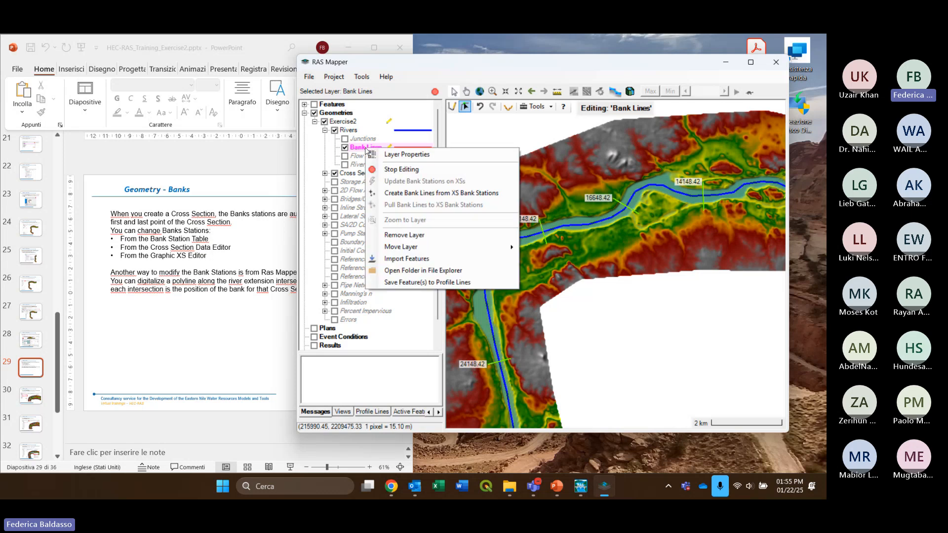
left_click(407, 262)
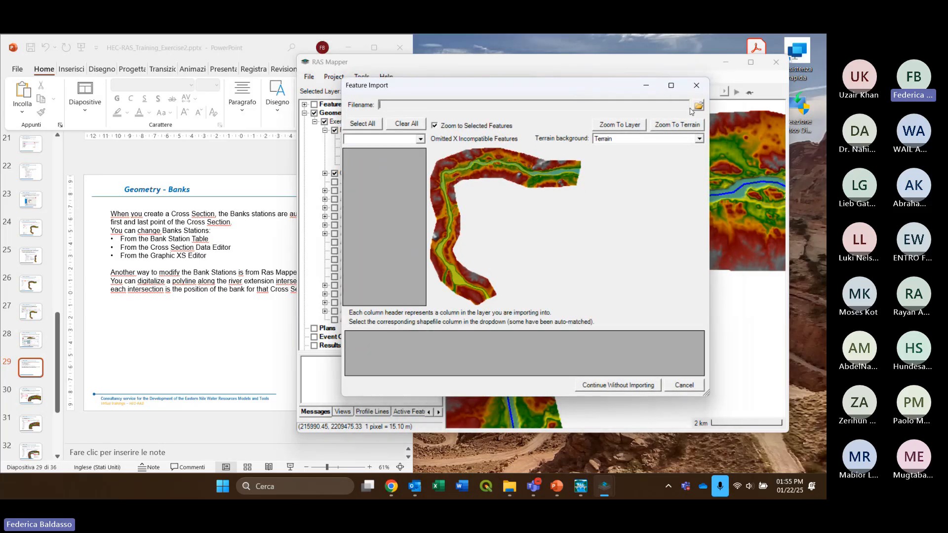
left_click(696, 107)
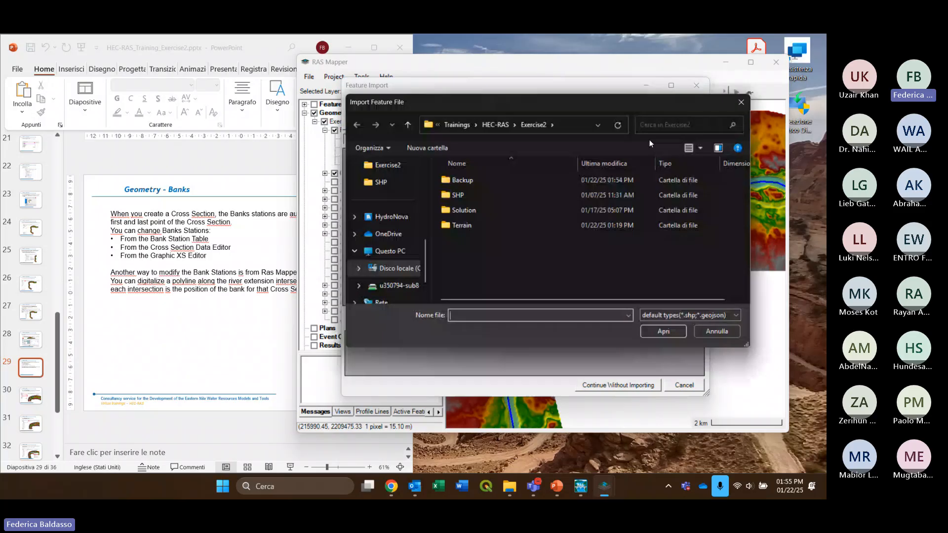
double_click(479, 195)
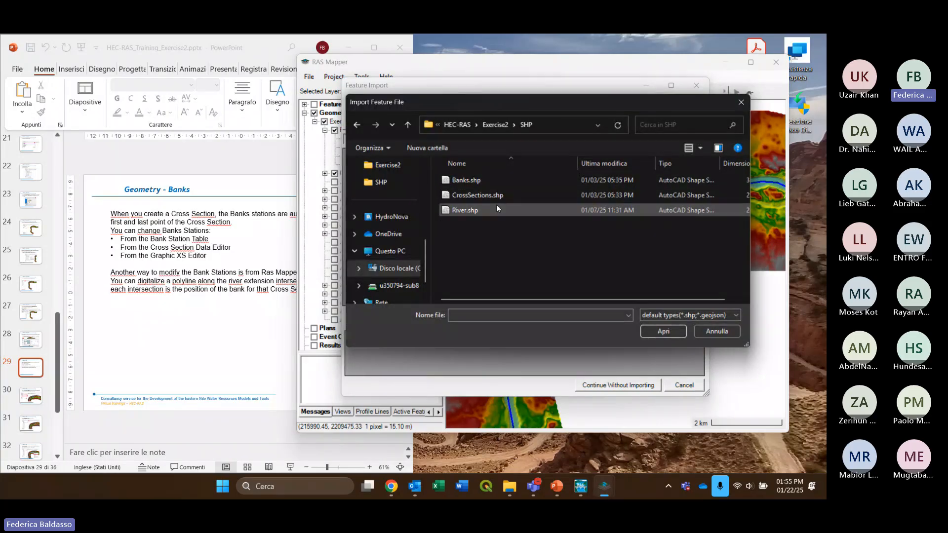
left_click(505, 183)
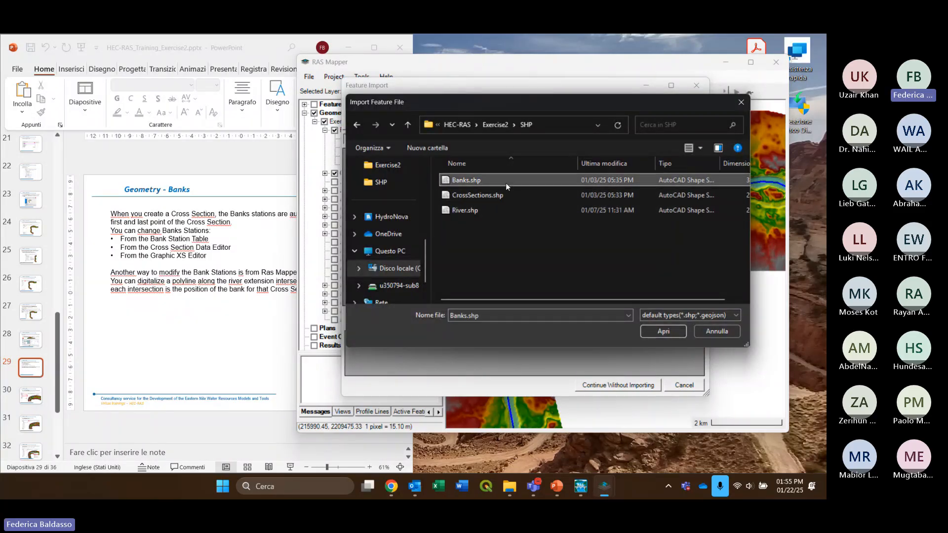
double_click(508, 182)
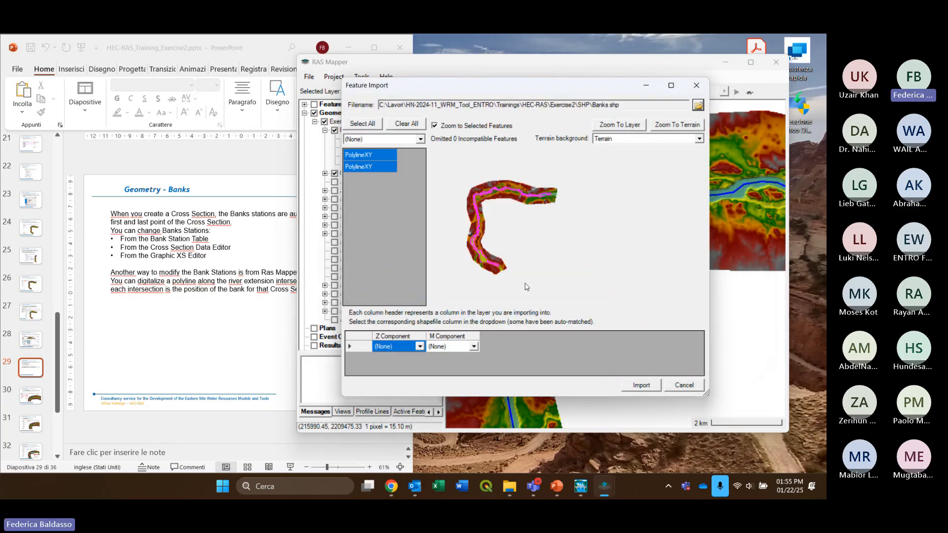
left_click(640, 386)
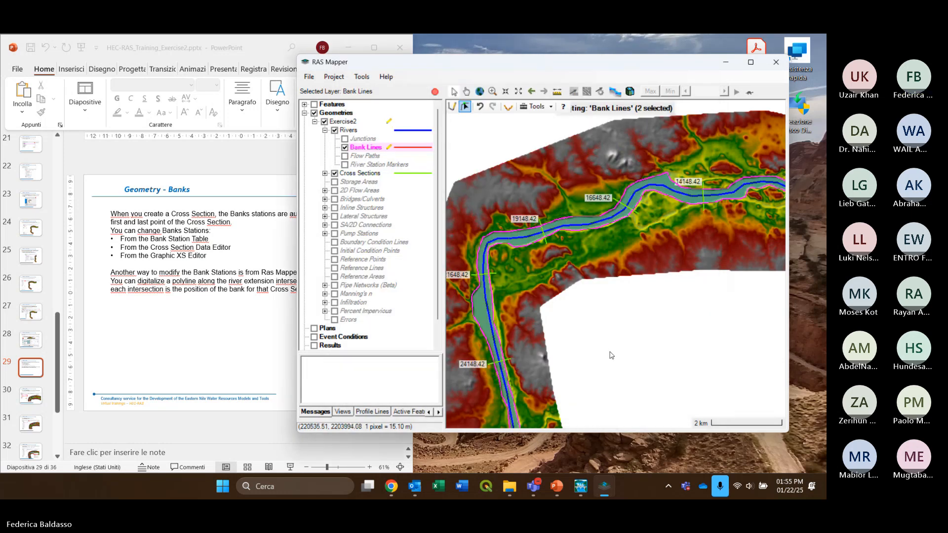
Follow the imported bank lines between river stations 29148.42 and 14148.42 and compare them with the channel edges on the terrain
left_click_drag(603, 365, 653, 157)
scroll(575, 323, "up", 2)
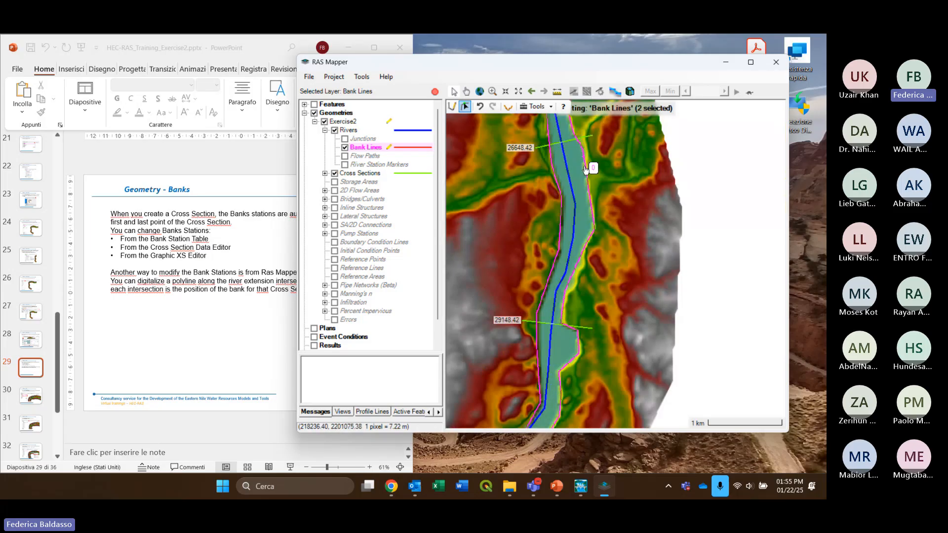
left_click_drag(589, 157, 617, 353)
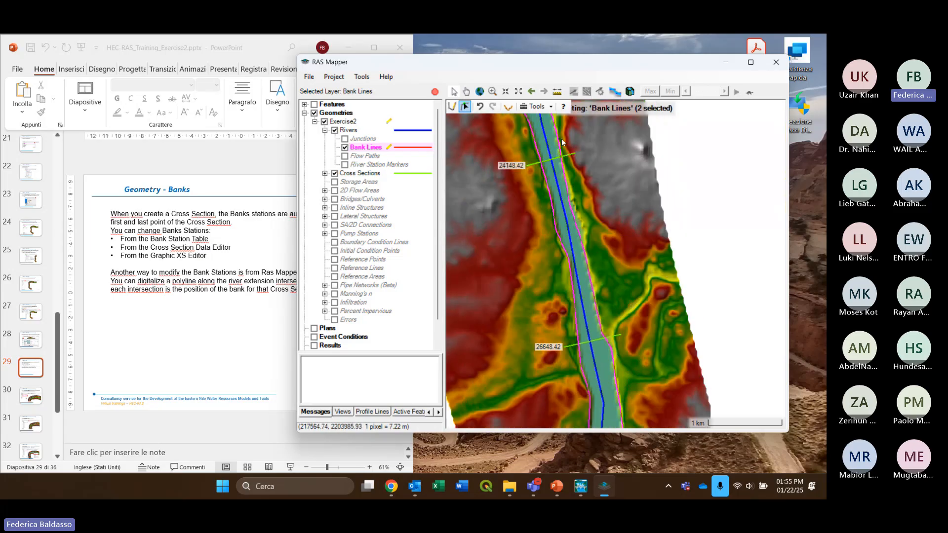
left_click_drag(564, 148, 578, 356)
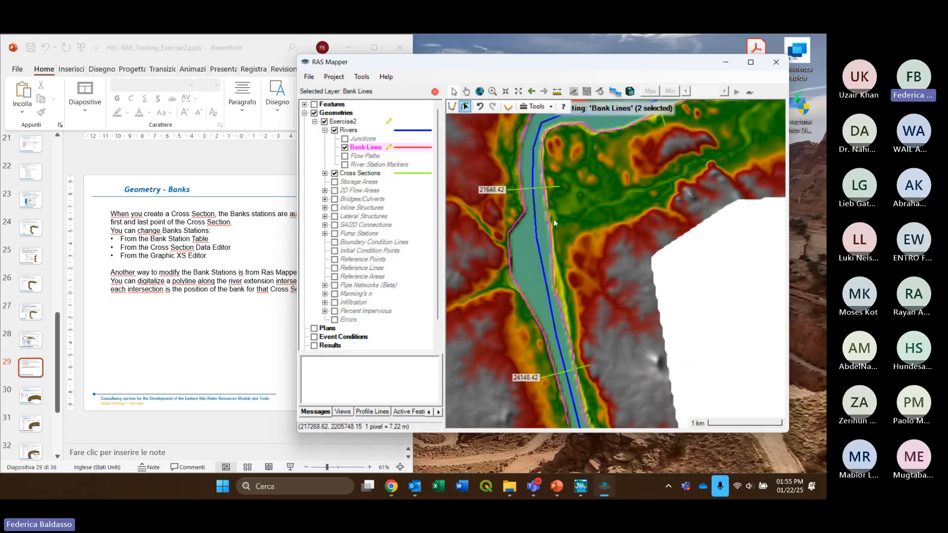
left_click_drag(553, 219, 561, 266)
scroll(559, 260, "up", 2)
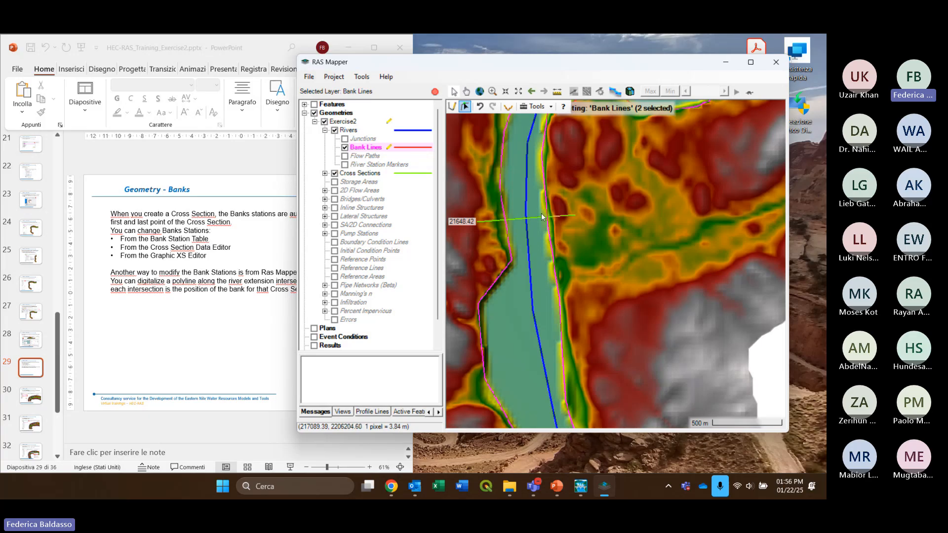
scroll(538, 215, "up", 2)
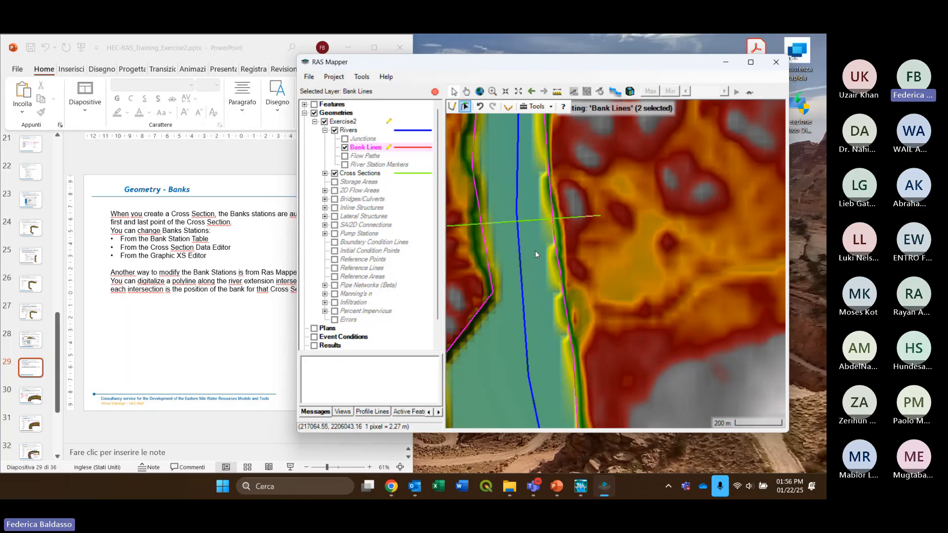
scroll(536, 254, "down", 5)
scroll(573, 202, "up", 3)
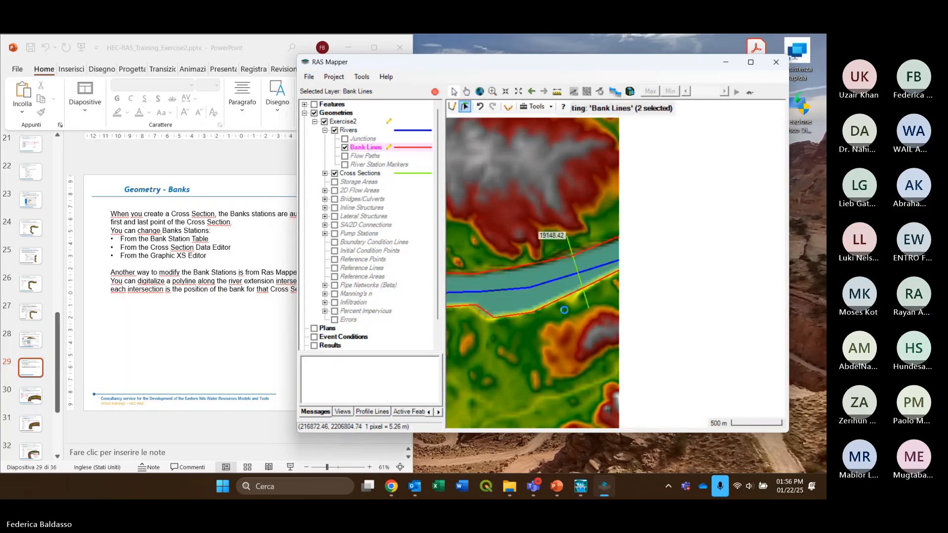
left_click_drag(699, 263, 505, 327)
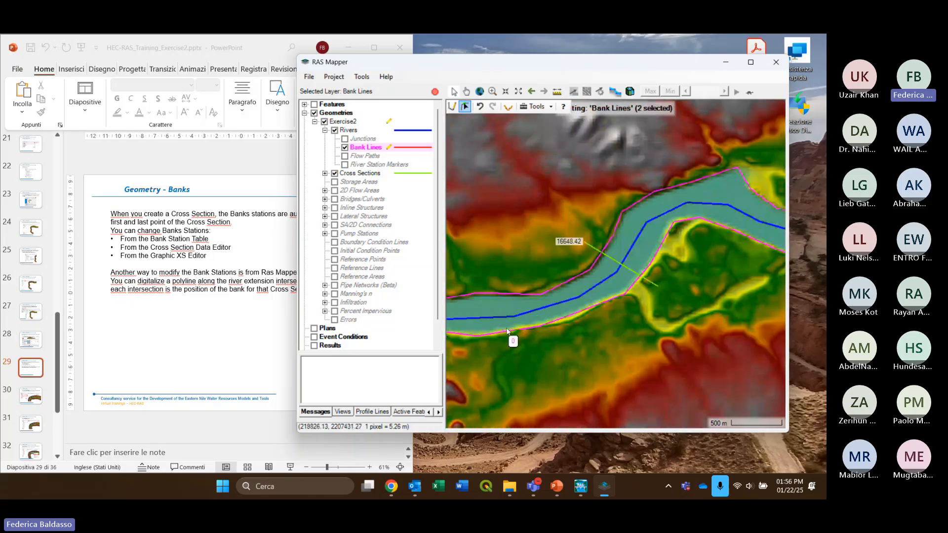
left_click_drag(645, 278, 535, 293)
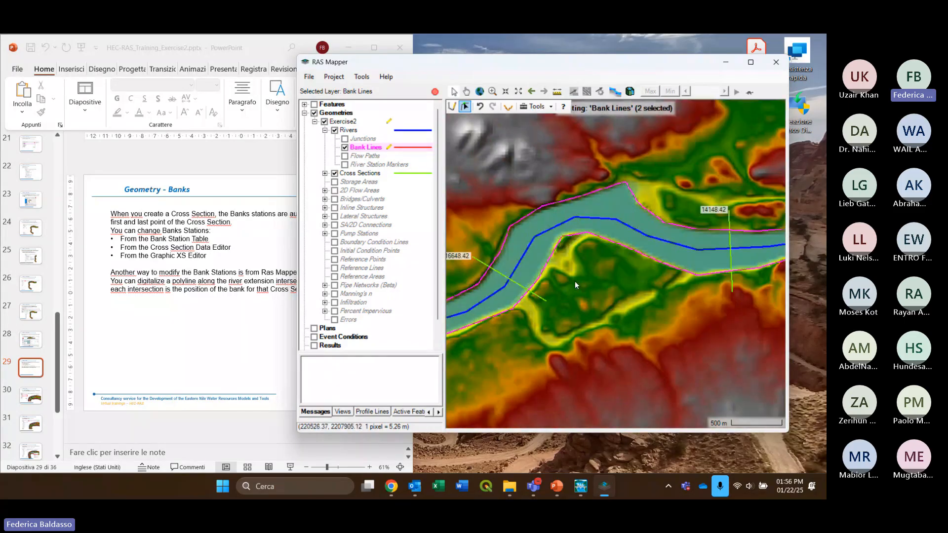
left_click_drag(743, 262, 630, 253)
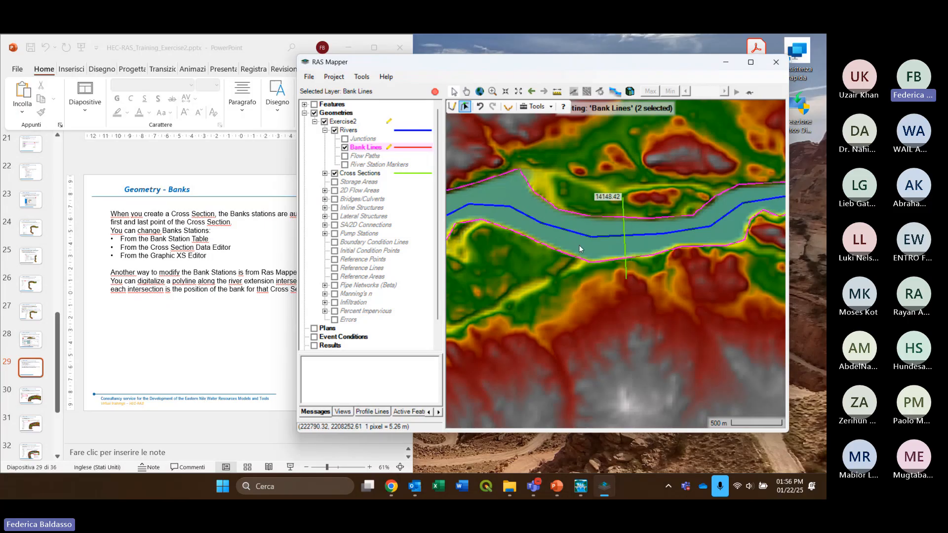
Update the bank stations of all cross sections from the bank lines, and stop editing with the Exercise2 edits saved
left_click(370, 177)
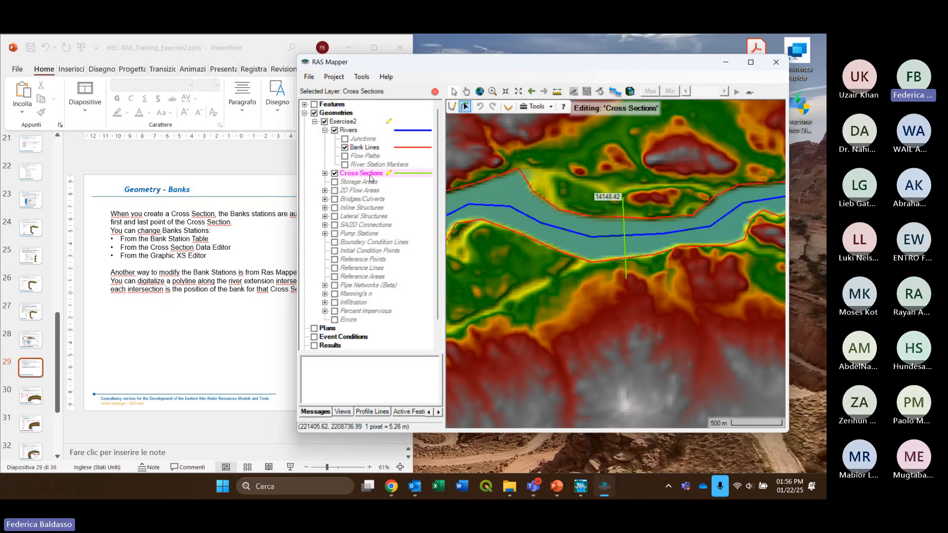
right_click(370, 178)
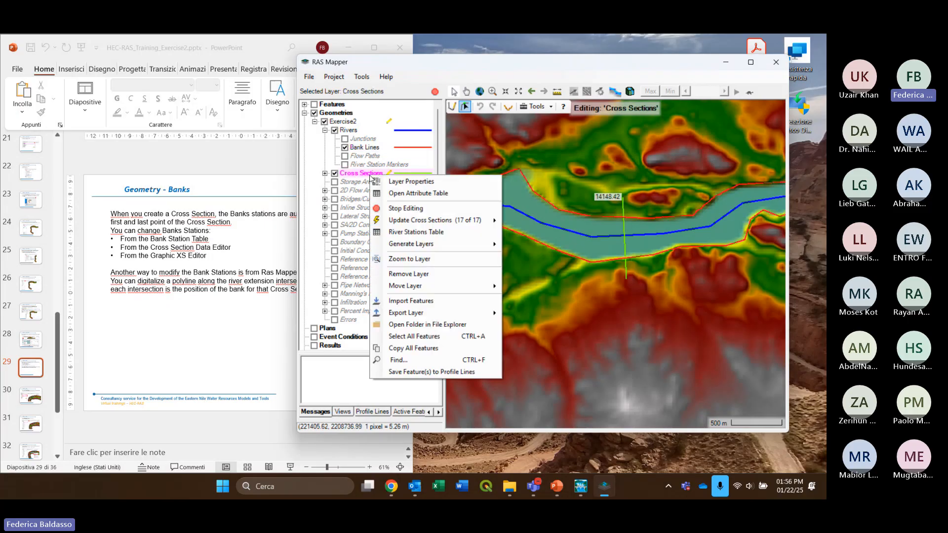
mouse_move(418, 223)
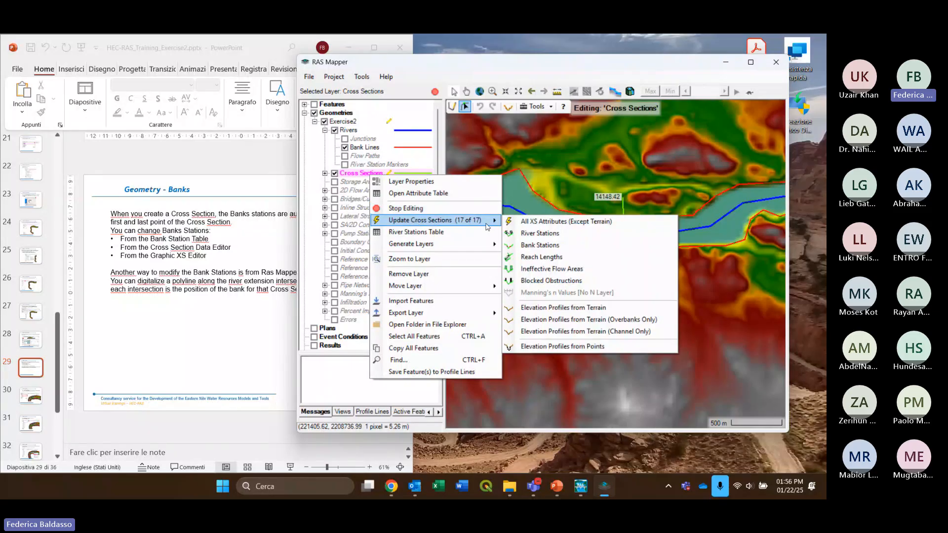
left_click(553, 249)
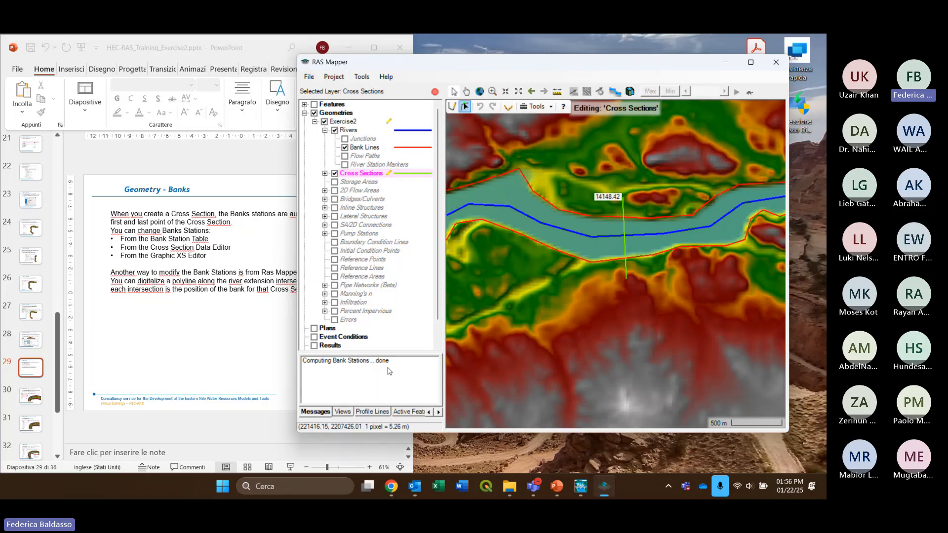
scroll(630, 271, "down", 1)
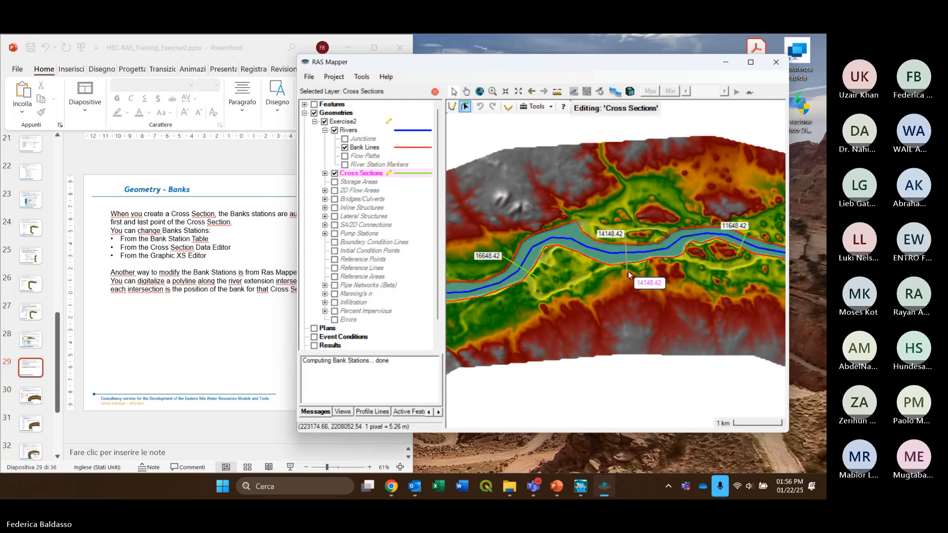
left_click(431, 93)
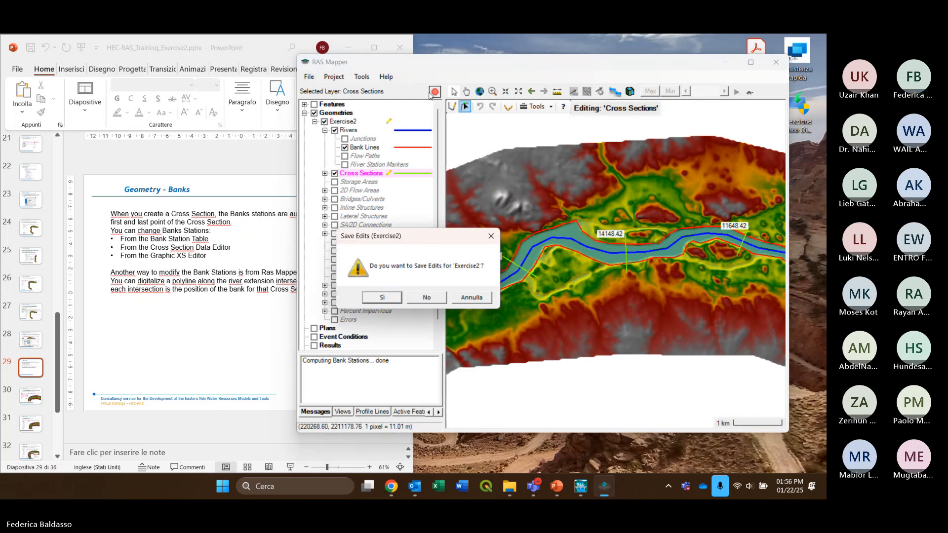
left_click(385, 298)
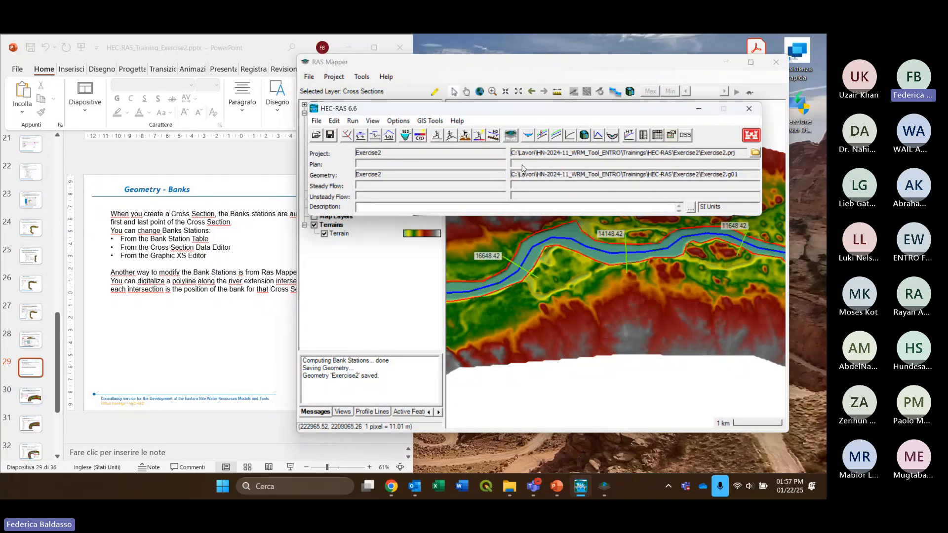
Open the cross section data from the HEC-RAS geometry editor and inspect the bank stations at river station 1648.426
left_click(348, 138)
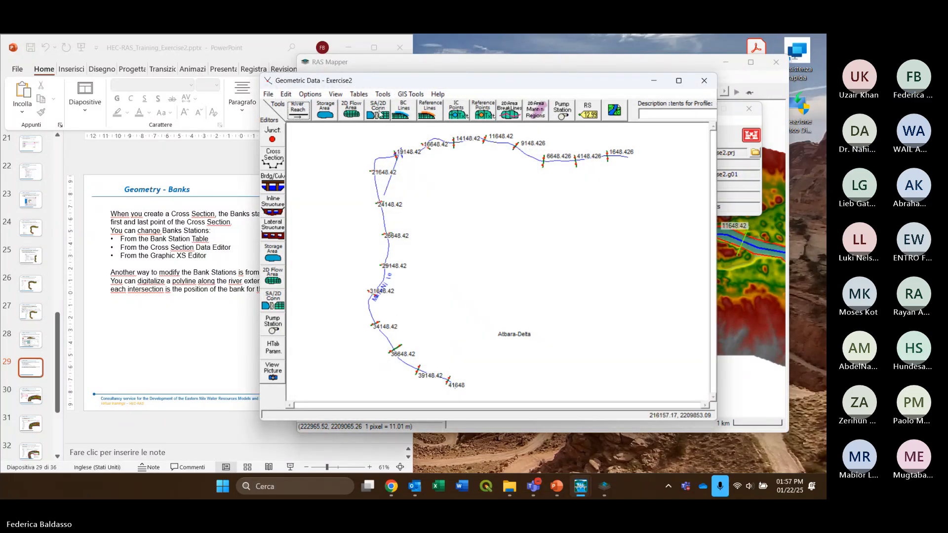
left_click(278, 164)
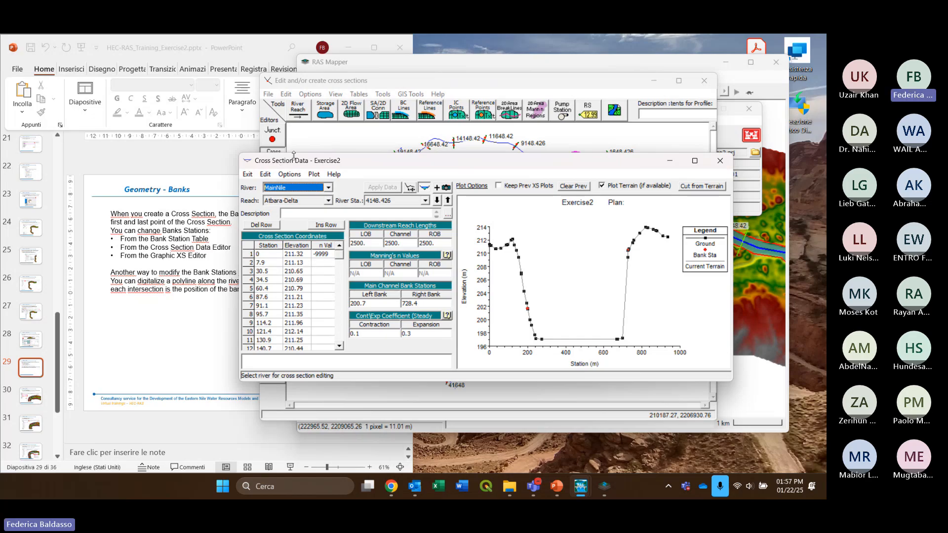
left_click(437, 200)
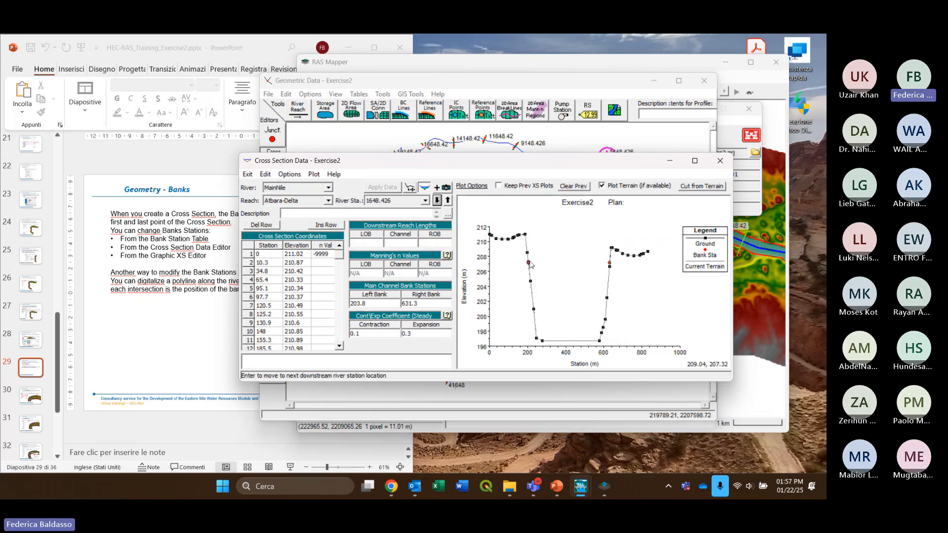
Inspect the bank stations of the MainNile cross sections from river station 41648 to 34148.42, and close the cross section data
left_click(437, 200)
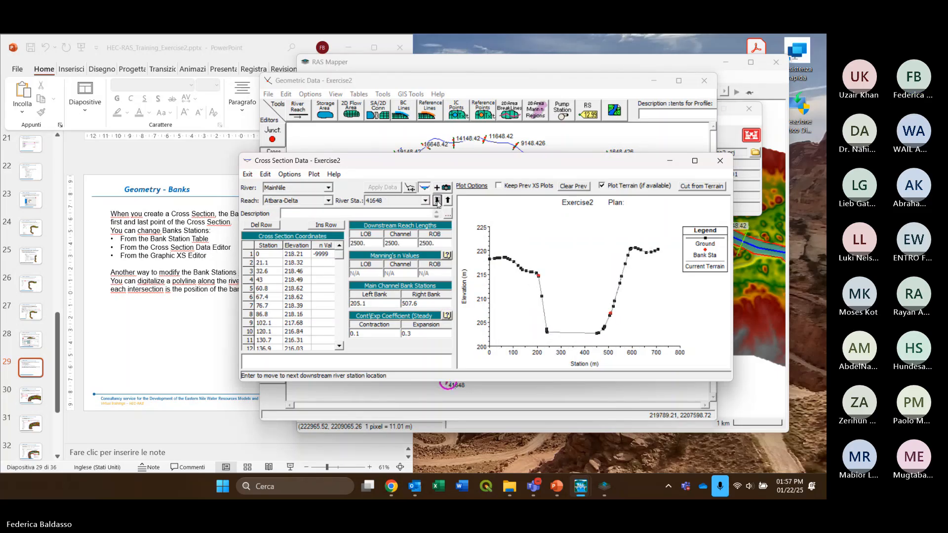
left_click(437, 200)
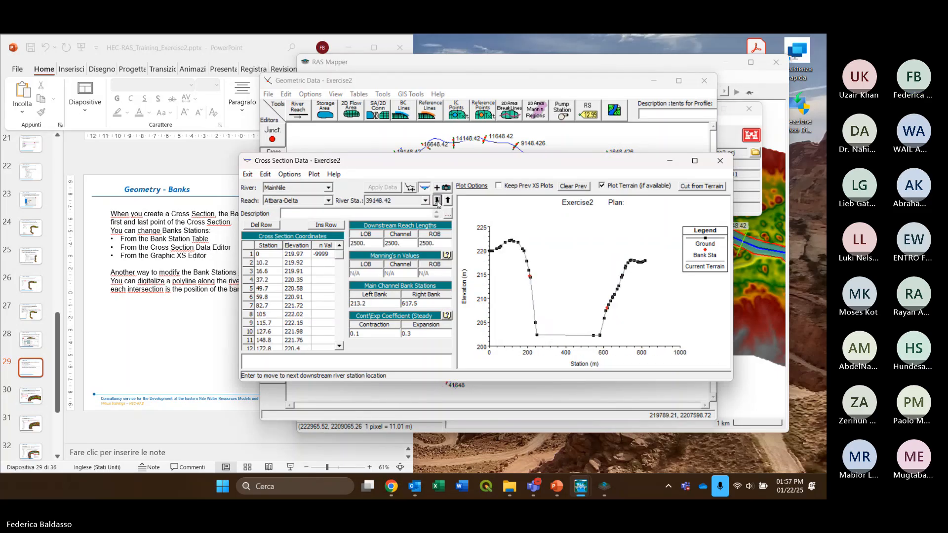
left_click(437, 200)
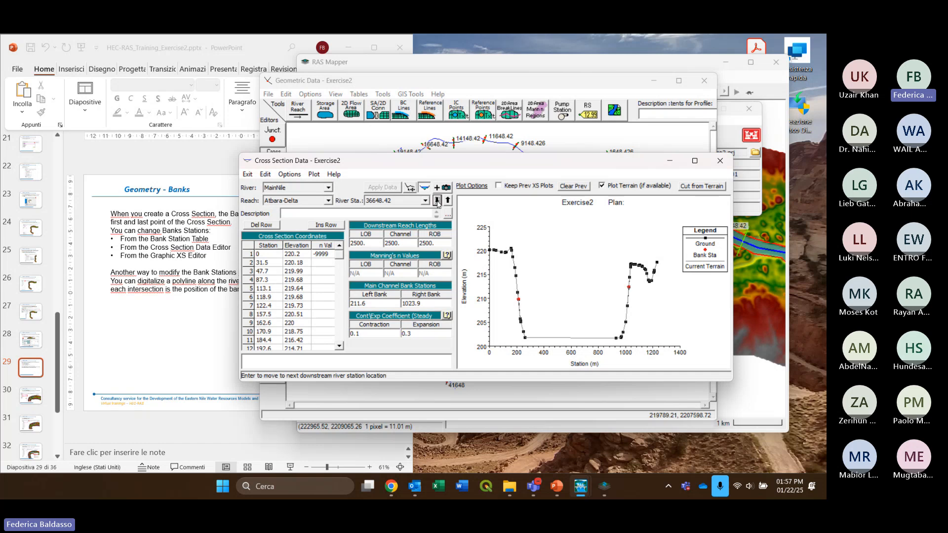
left_click(437, 200)
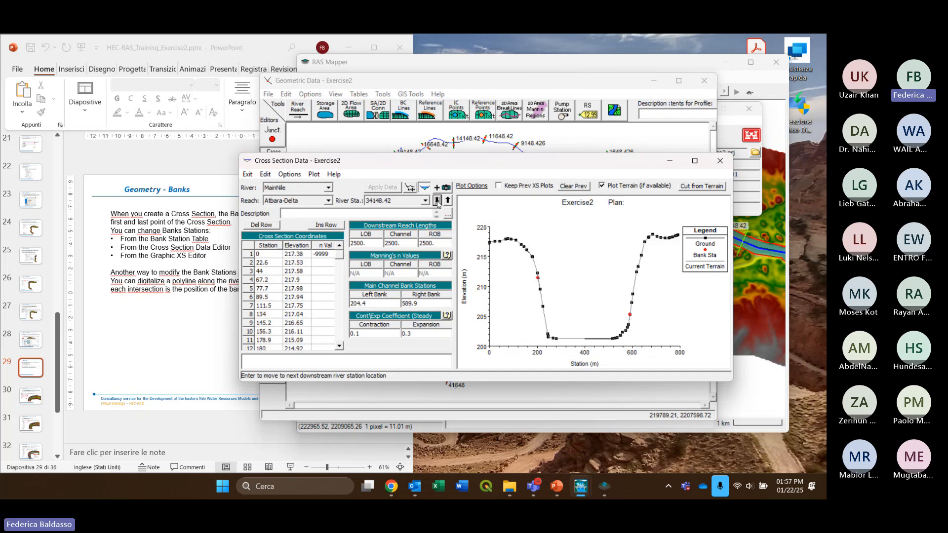
left_click(719, 164)
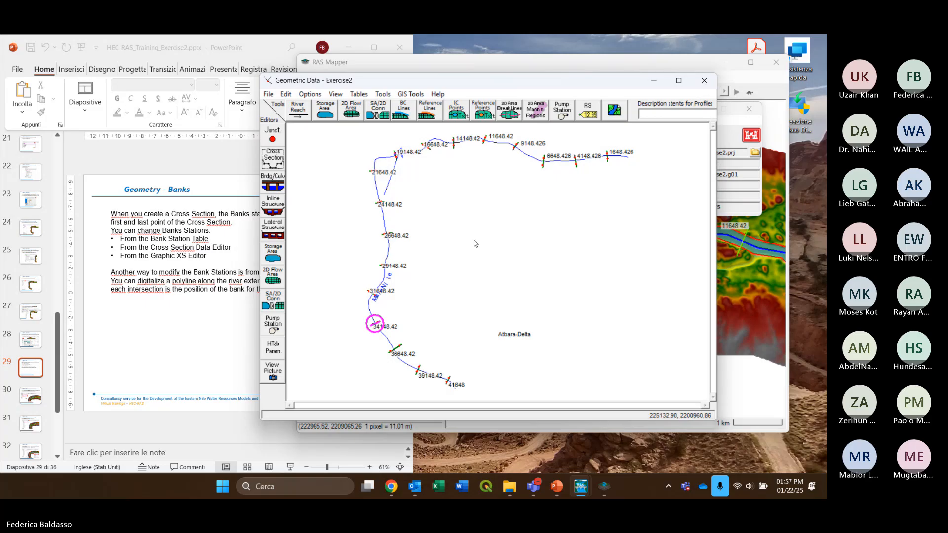
Switch to the PowerPoint training presentation and review the Geometry - Banks slides from slide 29 through slide 36
left_click(228, 334)
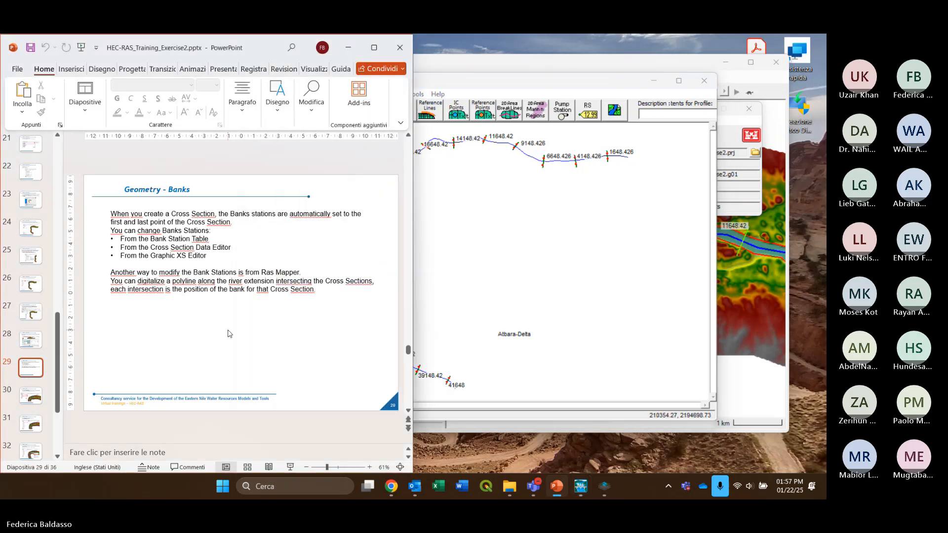
scroll(228, 333, "down", 1)
scroll(228, 334, "down", 1)
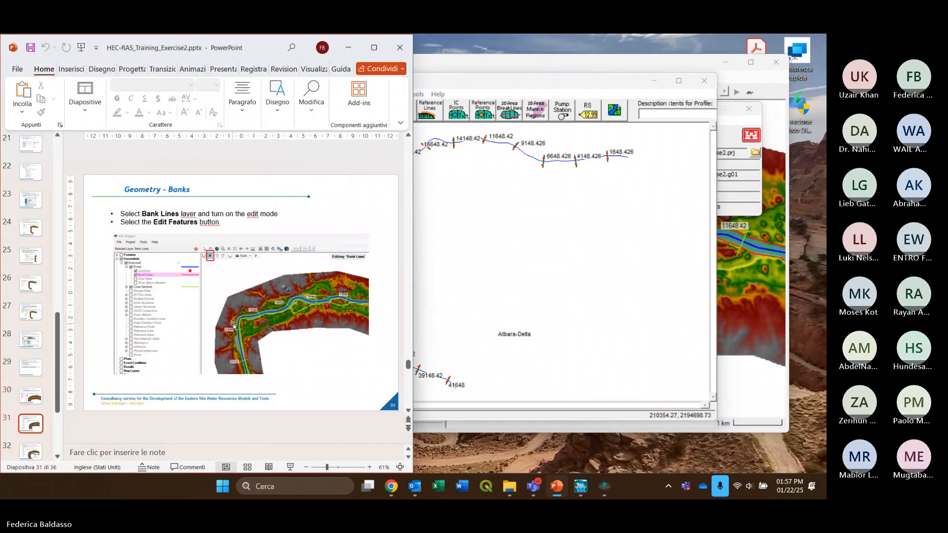
scroll(251, 300, "down", 1)
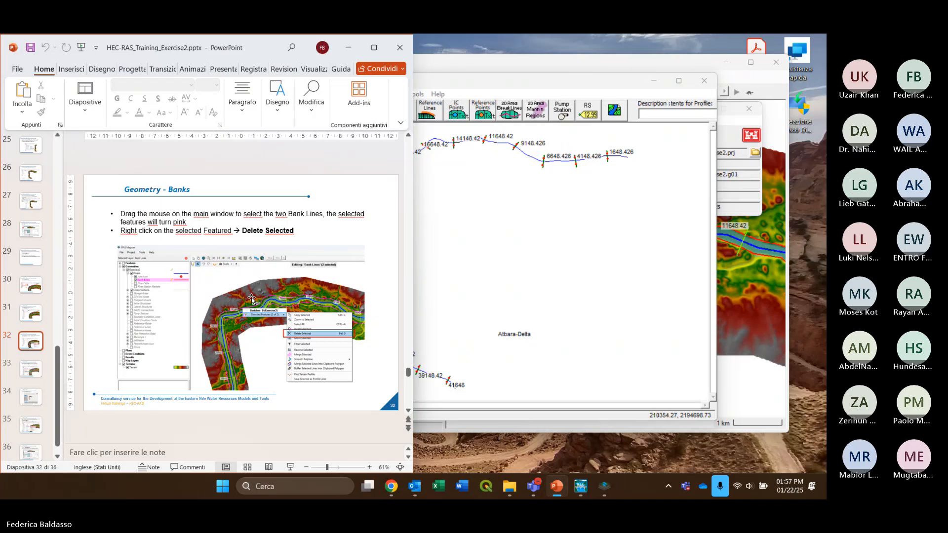
scroll(252, 298, "down", 2)
scroll(252, 299, "down", 1)
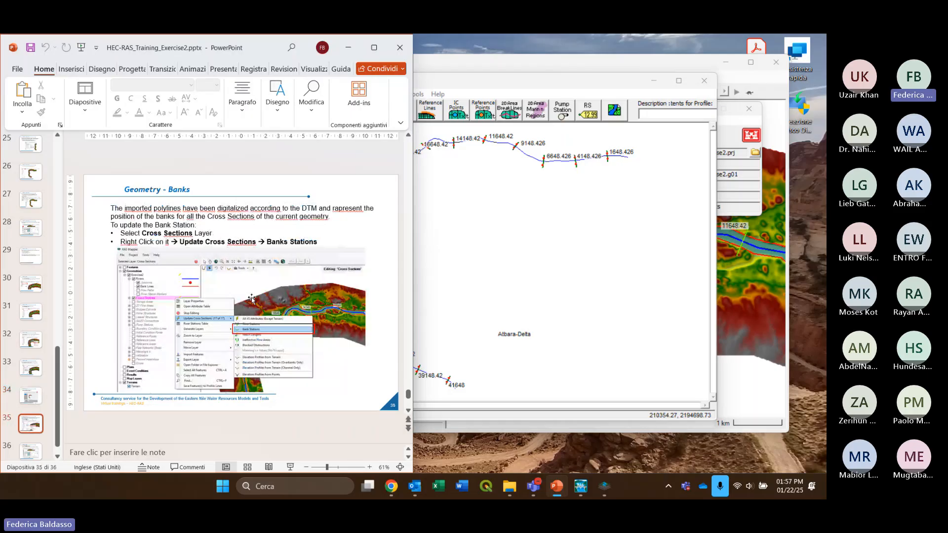
scroll(257, 297, "down", 1)
Switch to RAS Mapper and follow the bank lines over the terrain from river station 31648.42 to 1648.426
left_click(562, 262)
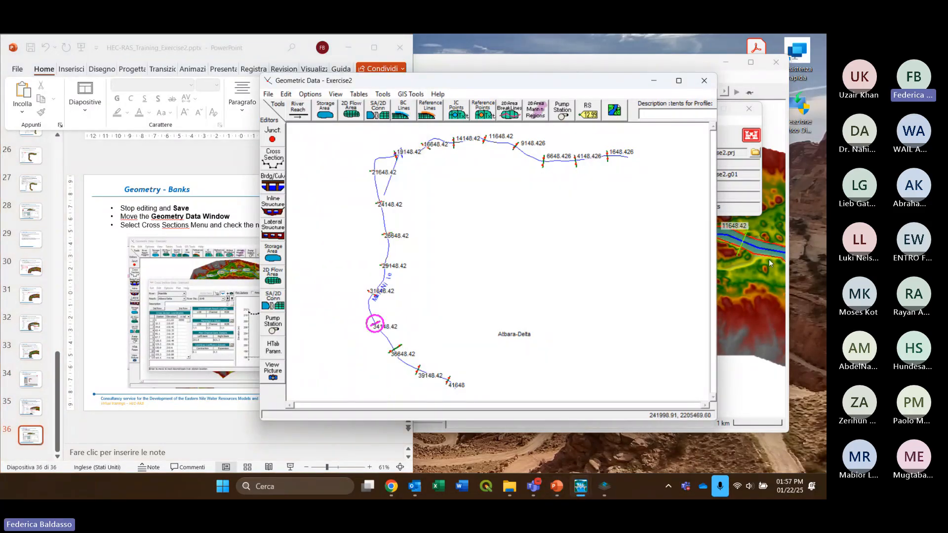
left_click(740, 279)
scroll(642, 248, "down", 3)
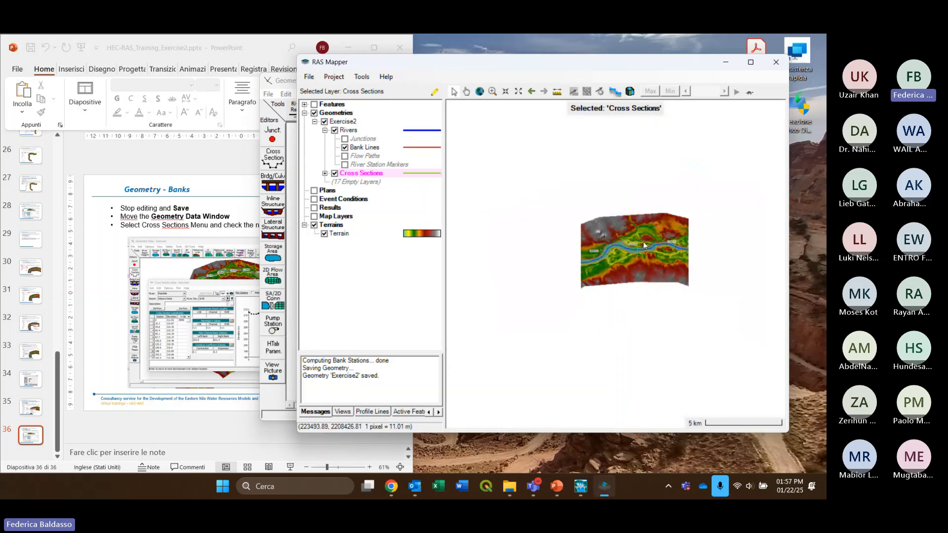
scroll(642, 242, "down", 2)
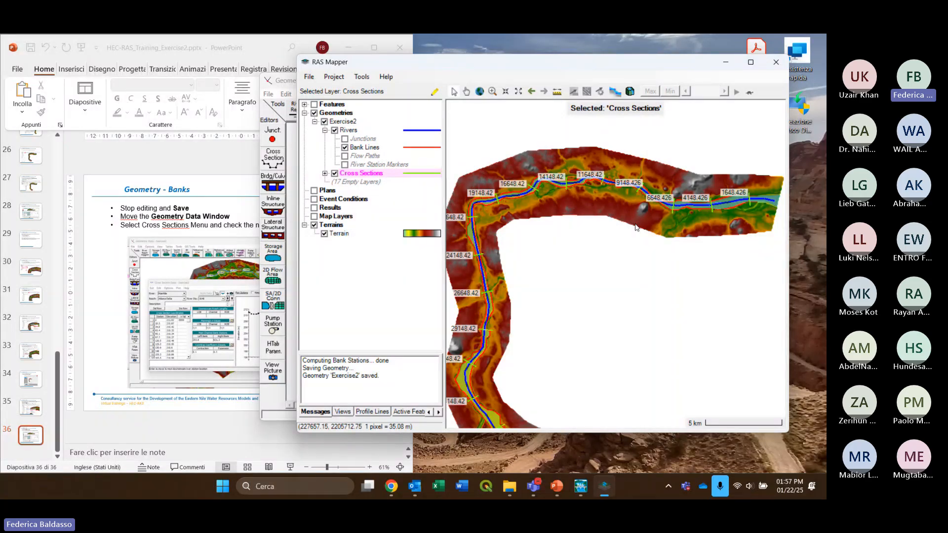
scroll(577, 264, "up", 5)
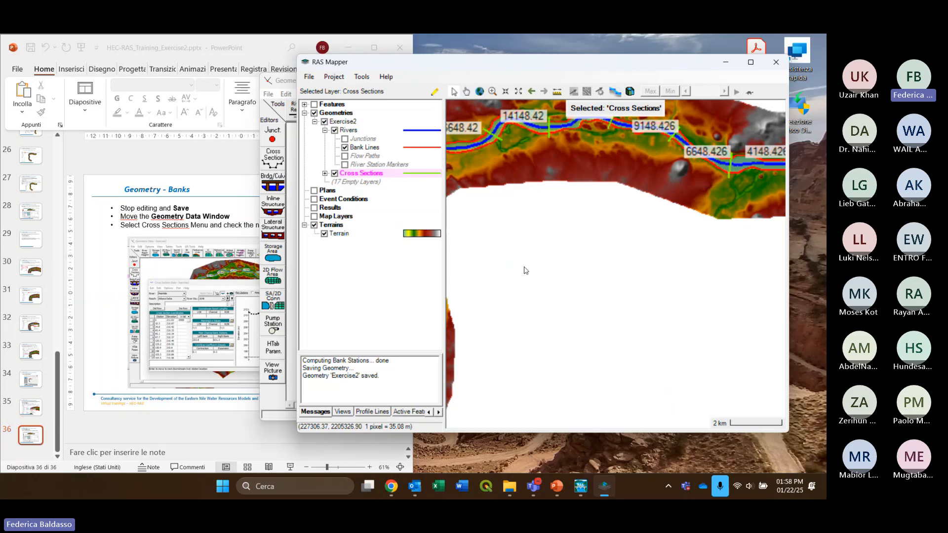
left_click_drag(525, 270, 783, 247)
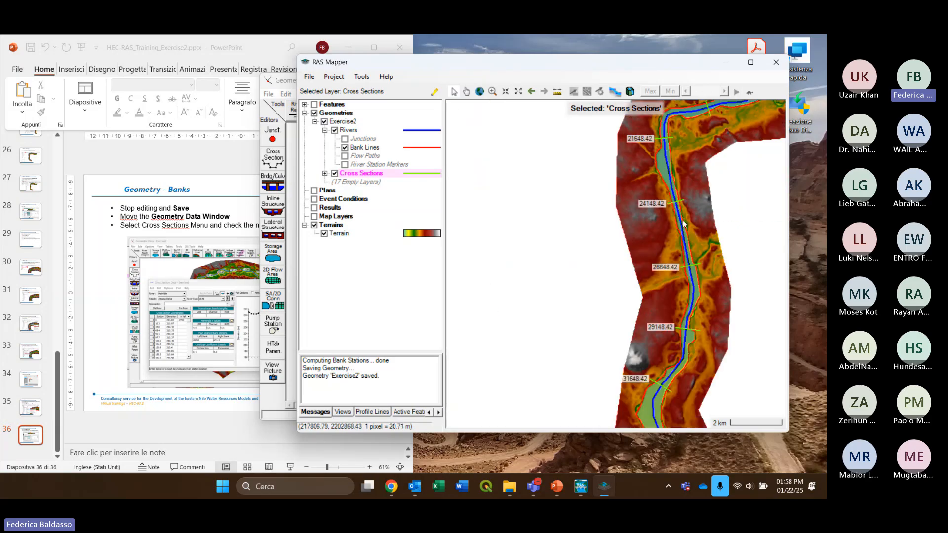
left_click_drag(661, 141, 570, 255)
scroll(617, 220, "up", 1)
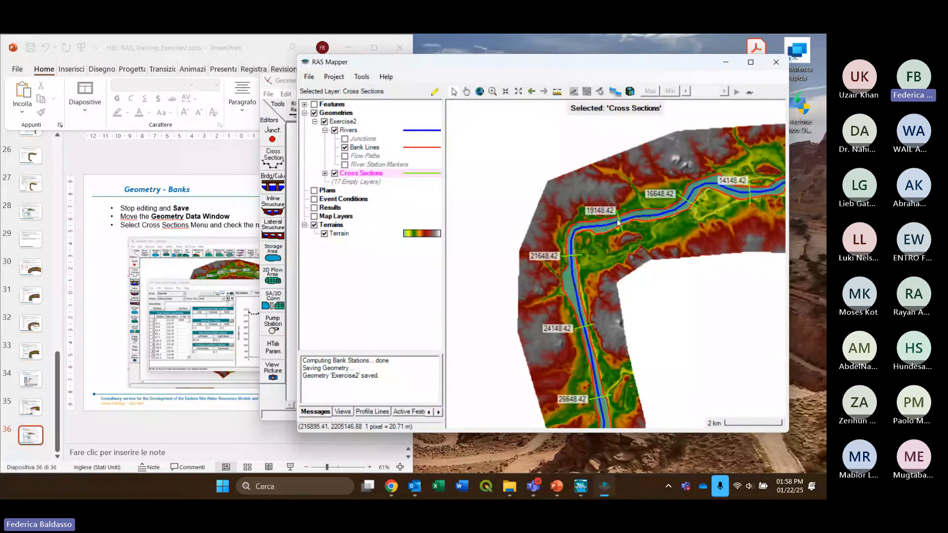
left_click_drag(743, 210, 609, 265)
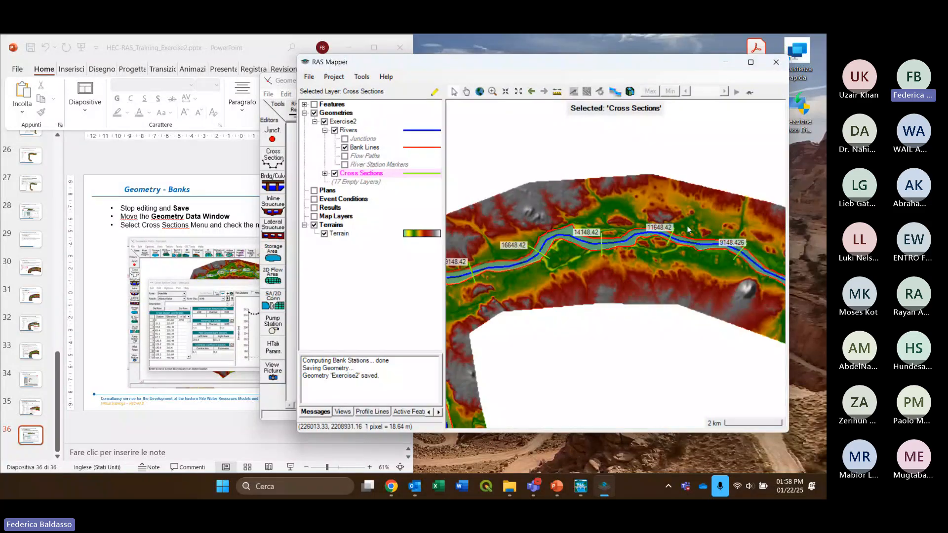
left_click_drag(763, 249, 600, 238)
left_click_drag(704, 292, 626, 260)
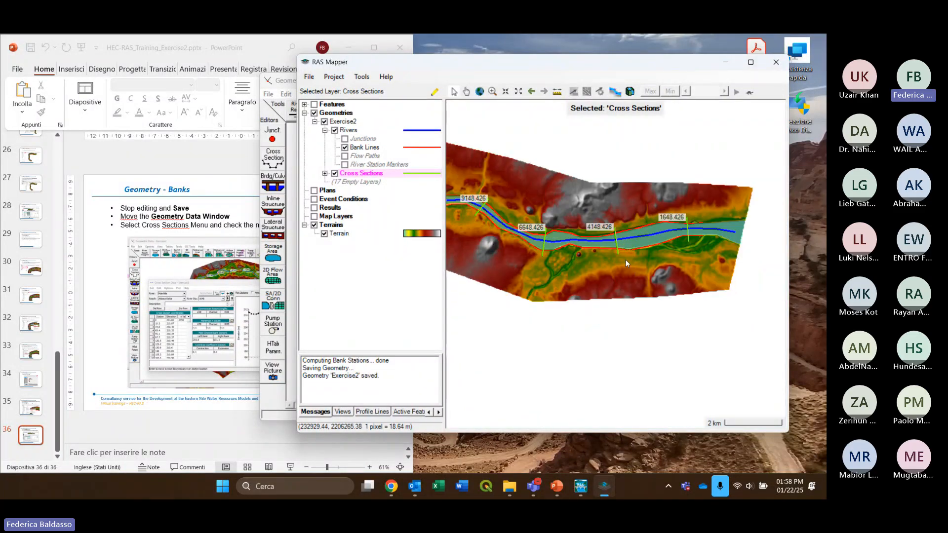
Examine the bank lines closely between river stations 1648.426 and 9148.426, and follow the reach upstream to station 41648
scroll(627, 260, "up", 2)
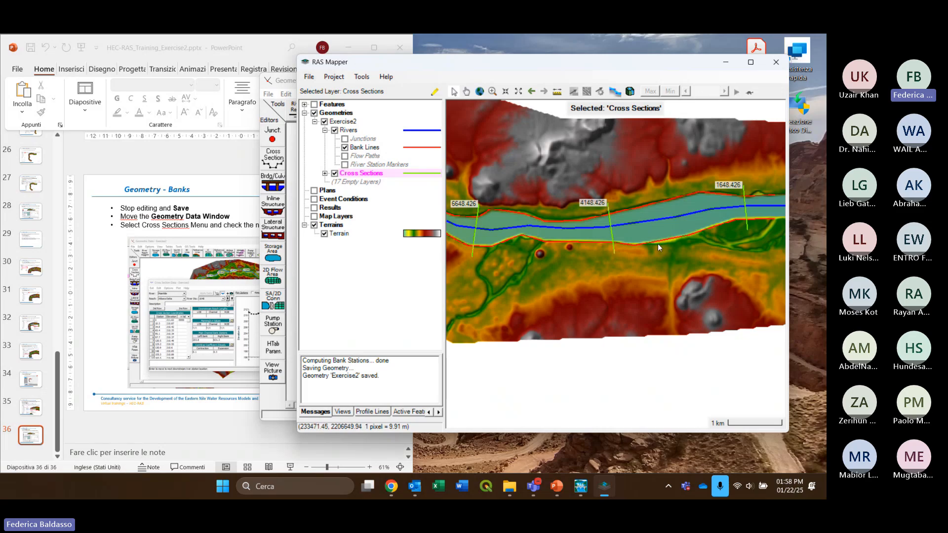
left_click_drag(599, 277, 743, 331)
scroll(743, 331, "up", 1)
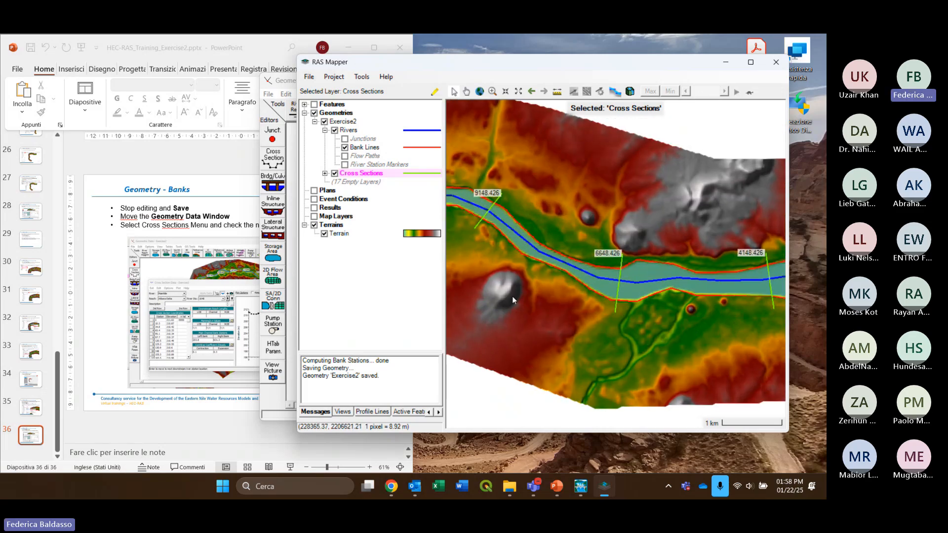
scroll(647, 291, "down", 4)
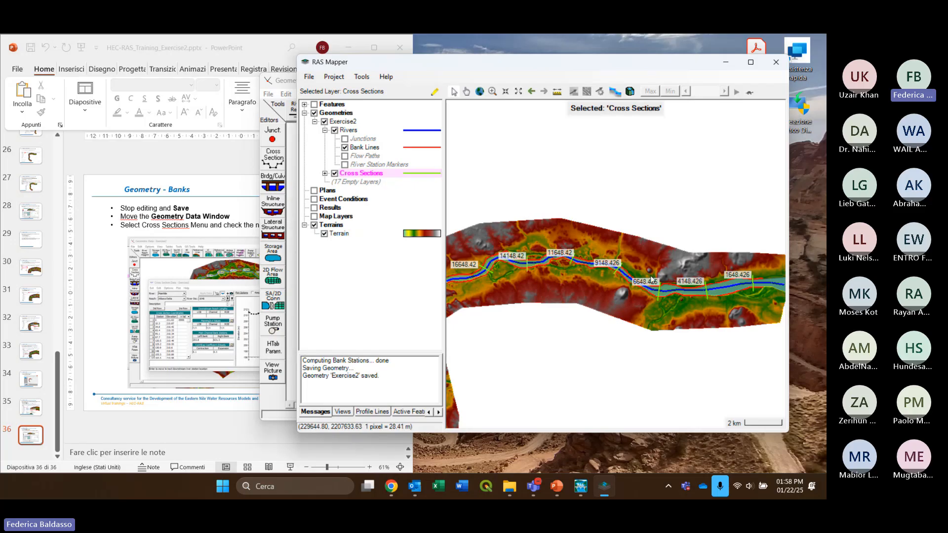
left_click_drag(531, 314, 631, 226)
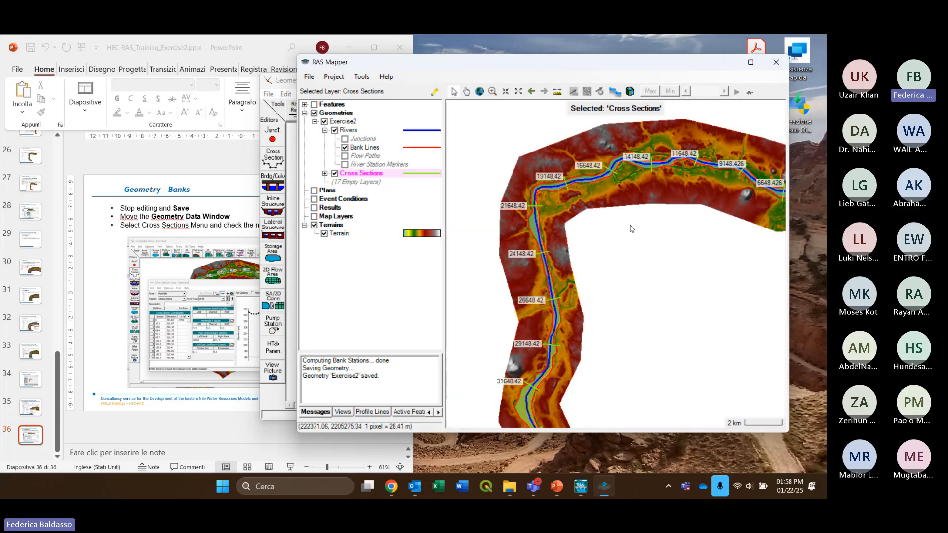
left_click_drag(536, 366, 614, 193)
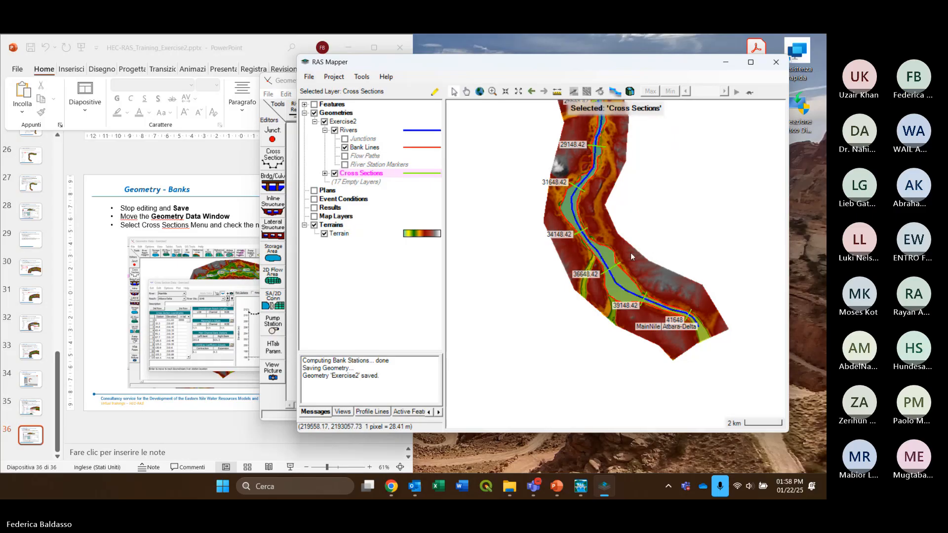
left_click_drag(695, 207, 644, 256)
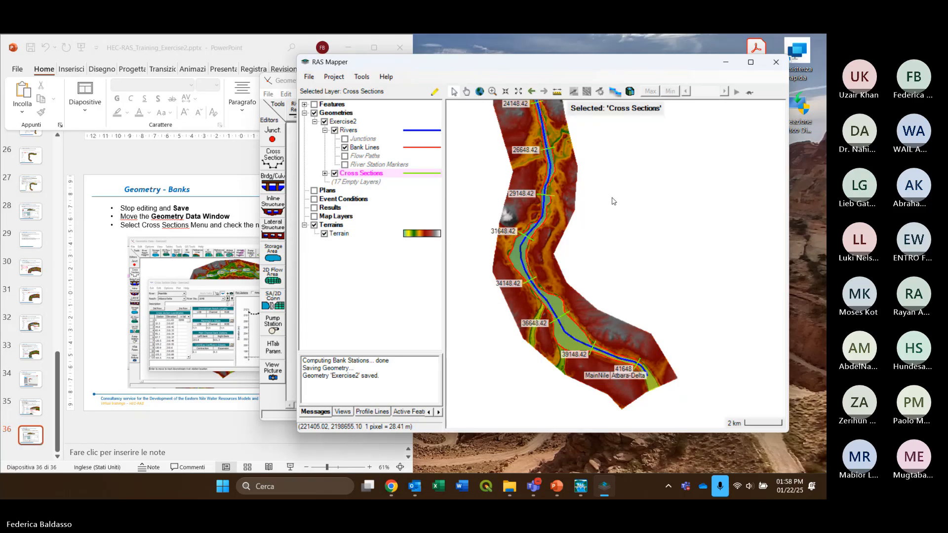
Switch to the Teams meeting, read through the recent chat messages and check the profile card of the participant with a raised hand
mouse_move(534, 486)
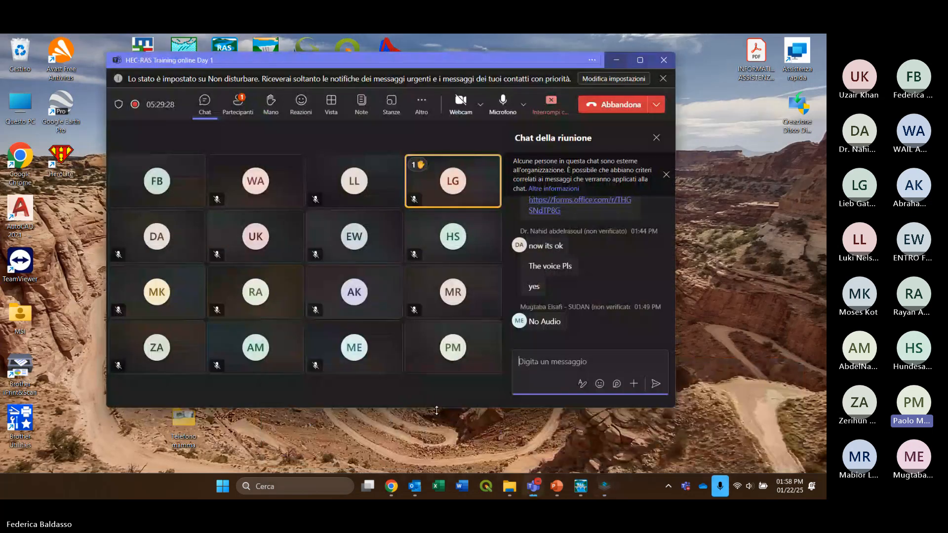
left_click(443, 368)
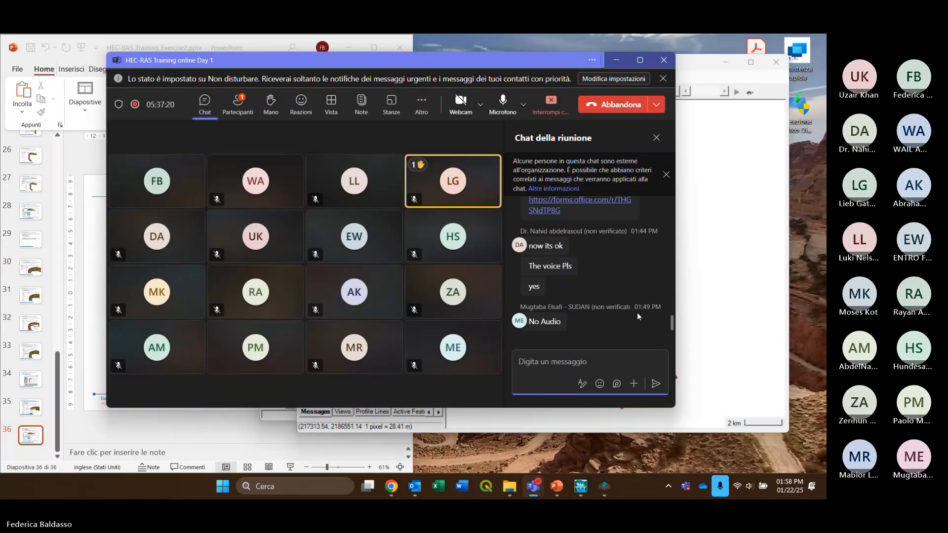
scroll(637, 317, "up", 2)
scroll(637, 308, "up", 1)
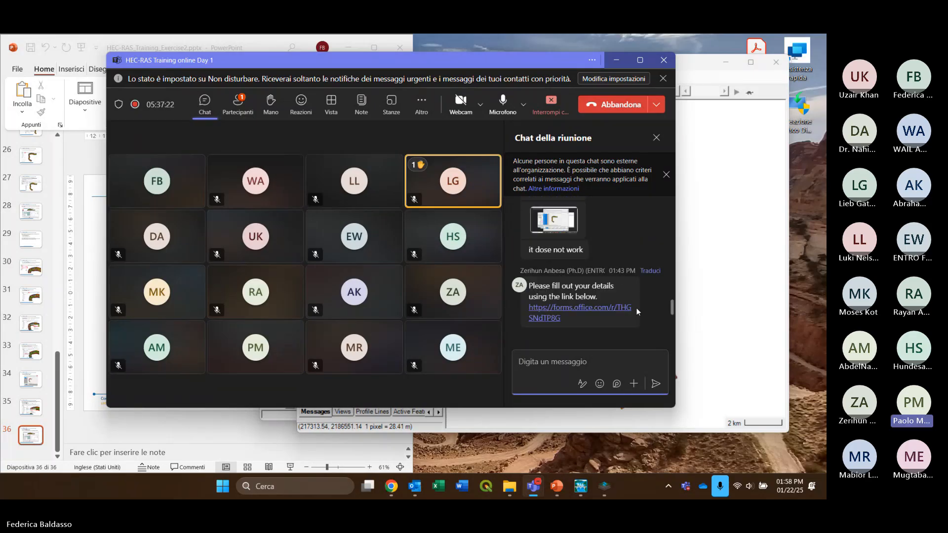
scroll(637, 309, "down", 3)
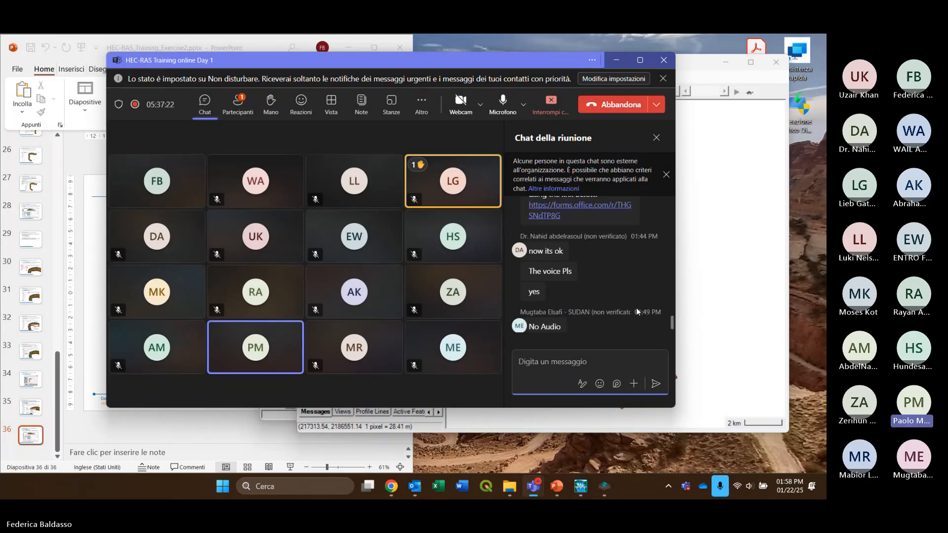
left_click(454, 173)
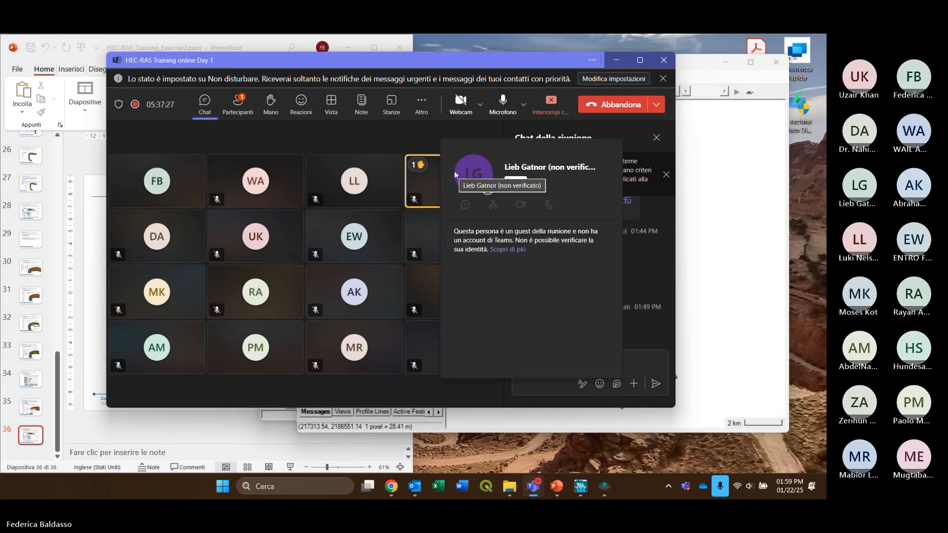
left_click(343, 140)
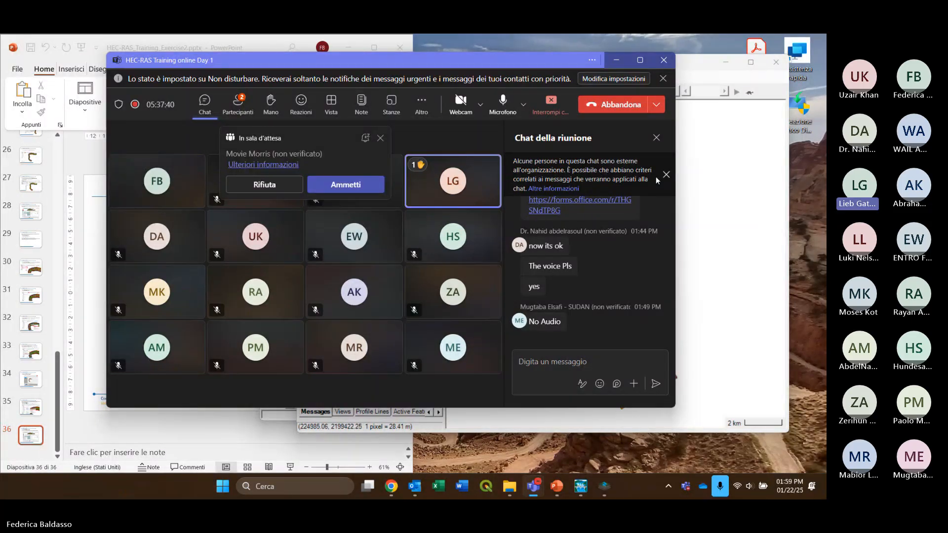
Dismiss the waiting room notification and stop sharing the screen in the meeting
left_click(381, 139)
left_click(381, 138)
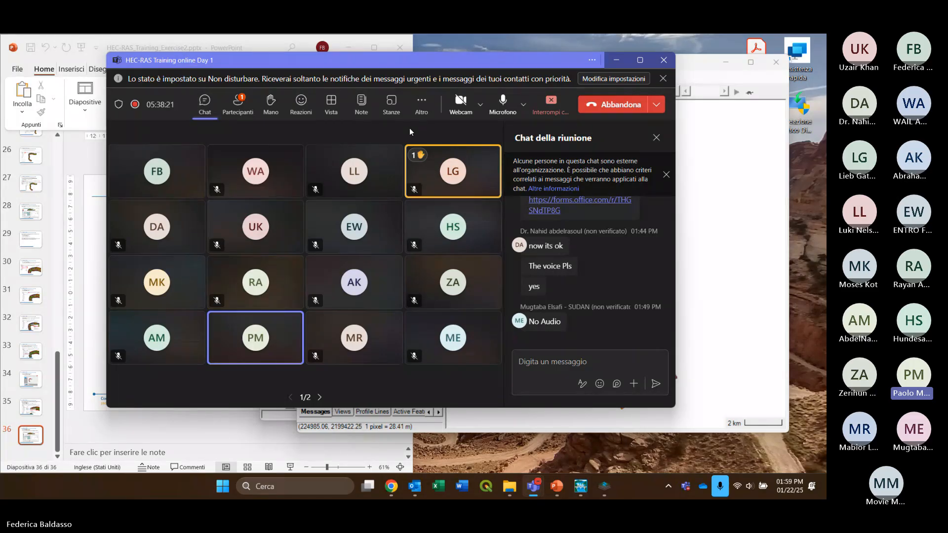
left_click(553, 101)
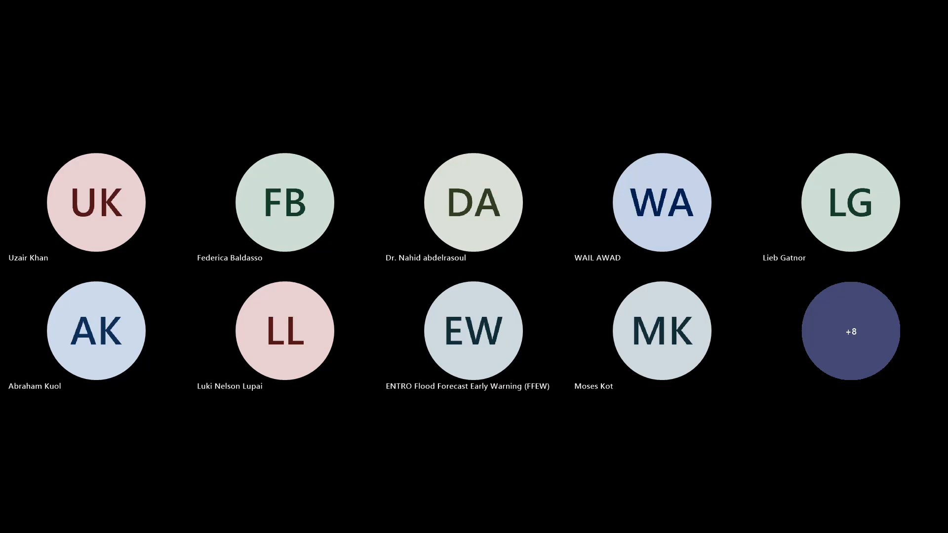